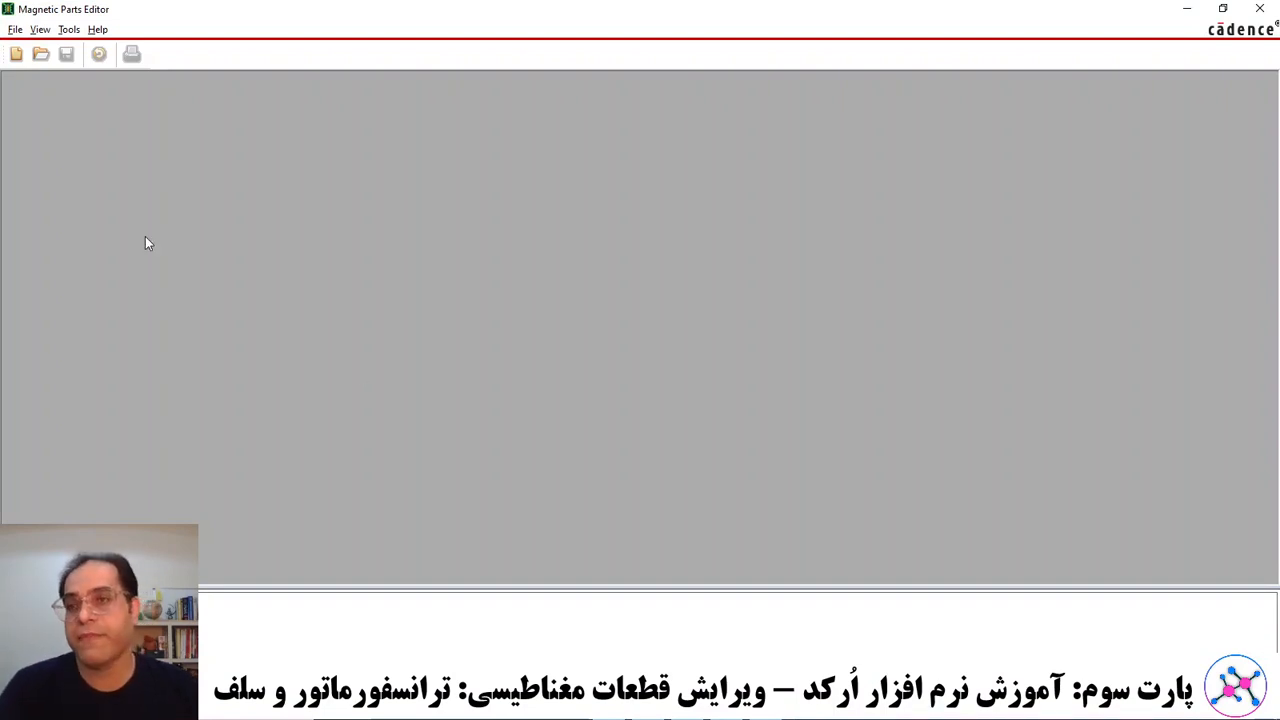
Create a new design for a Flyback Converter (Discontinuous Conduction Mode) and proceed to its general information.
{"action": "left_click", "coordinate": [16, 32]}
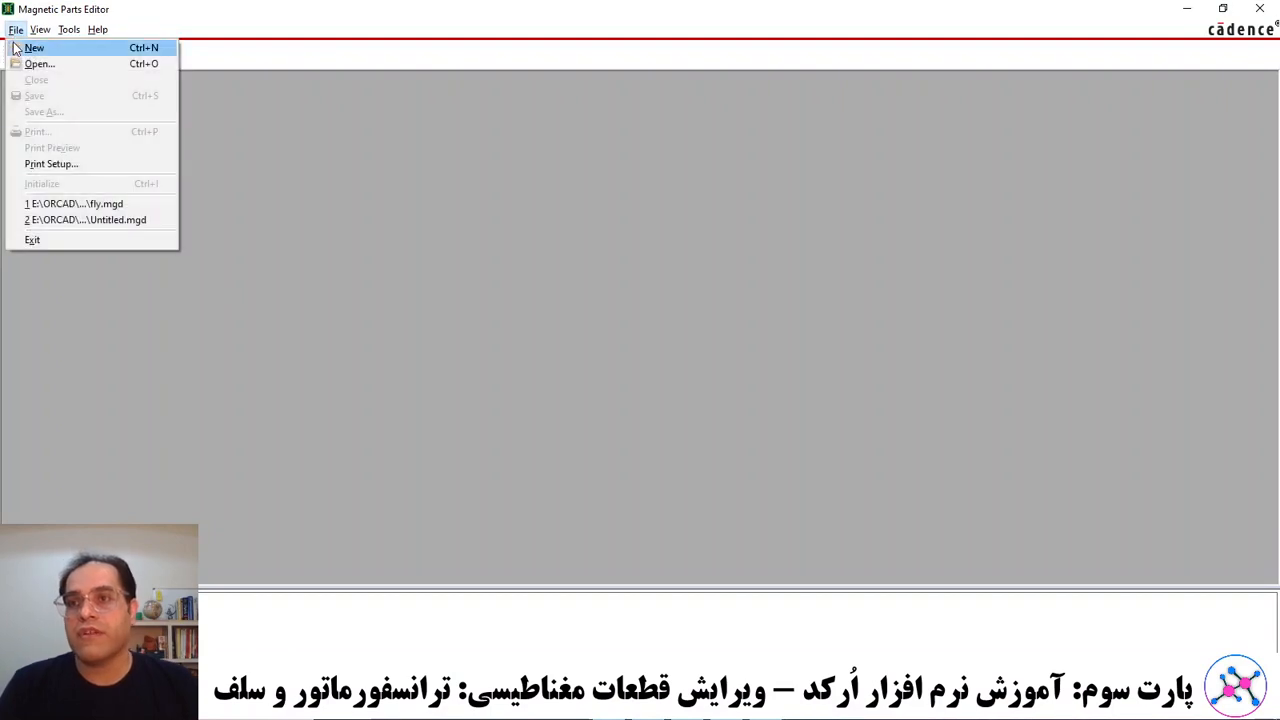
{"action": "left_click", "coordinate": [36, 48]}
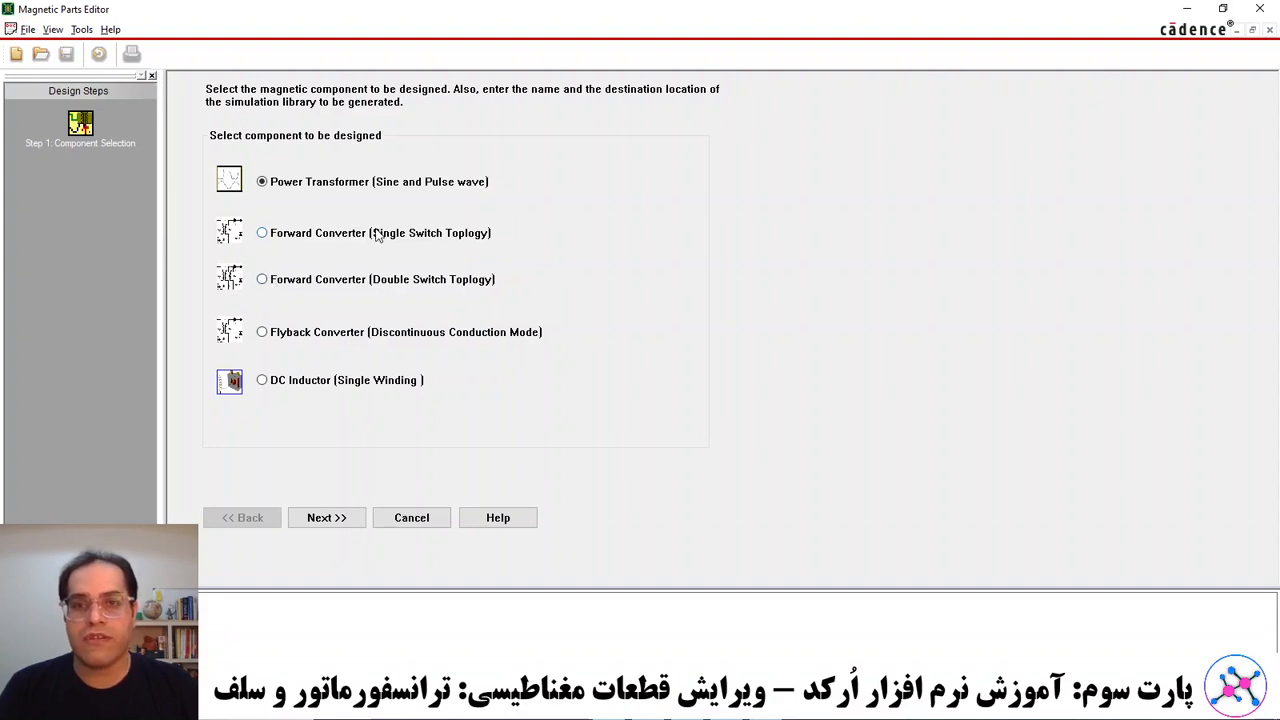
{"action": "left_click", "coordinate": [263, 332]}
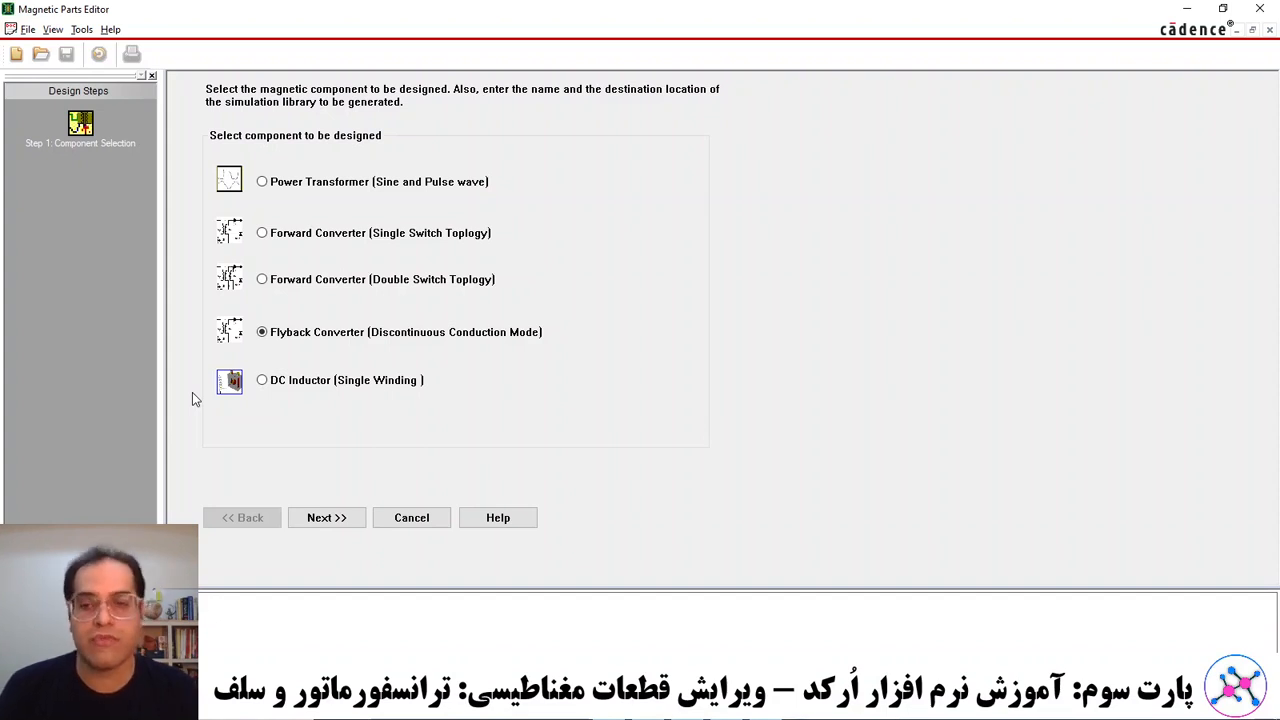
{"action": "left_click", "coordinate": [320, 517]}
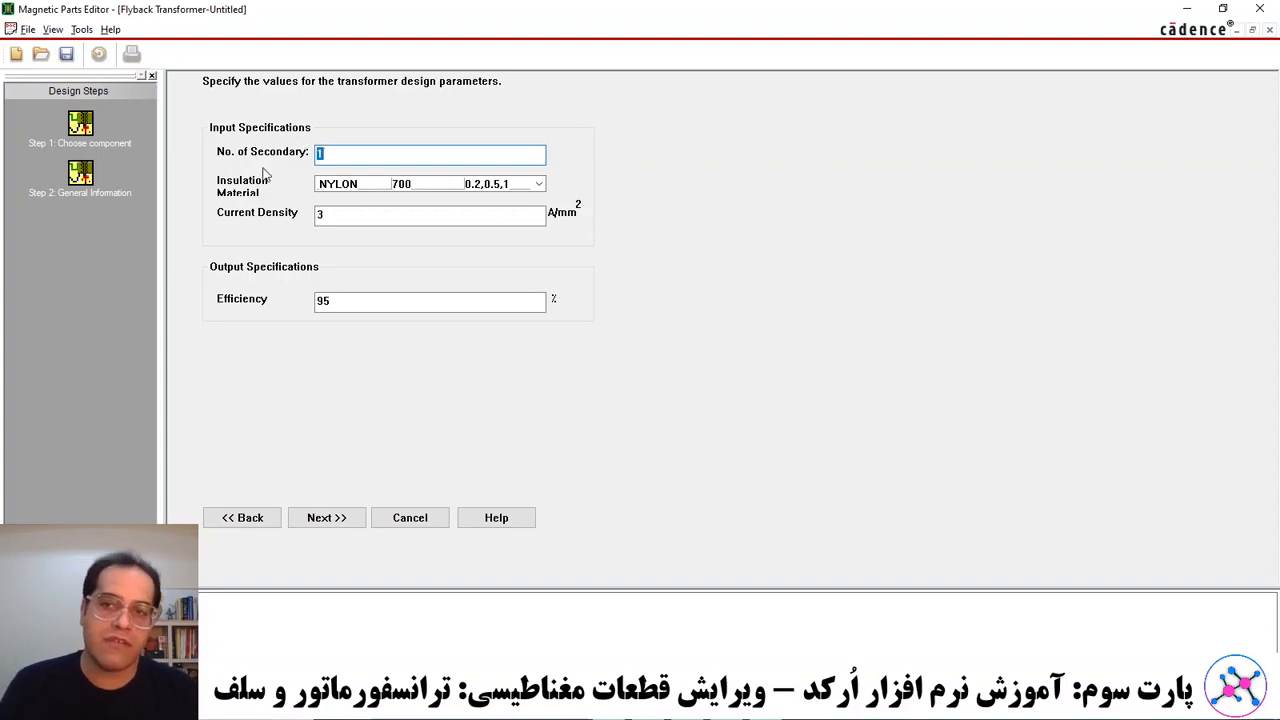
Review the number of secondaries and the insulation materials on offer with their breakdown voltages and thicknesses.
{"action": "left_click", "coordinate": [359, 155]}
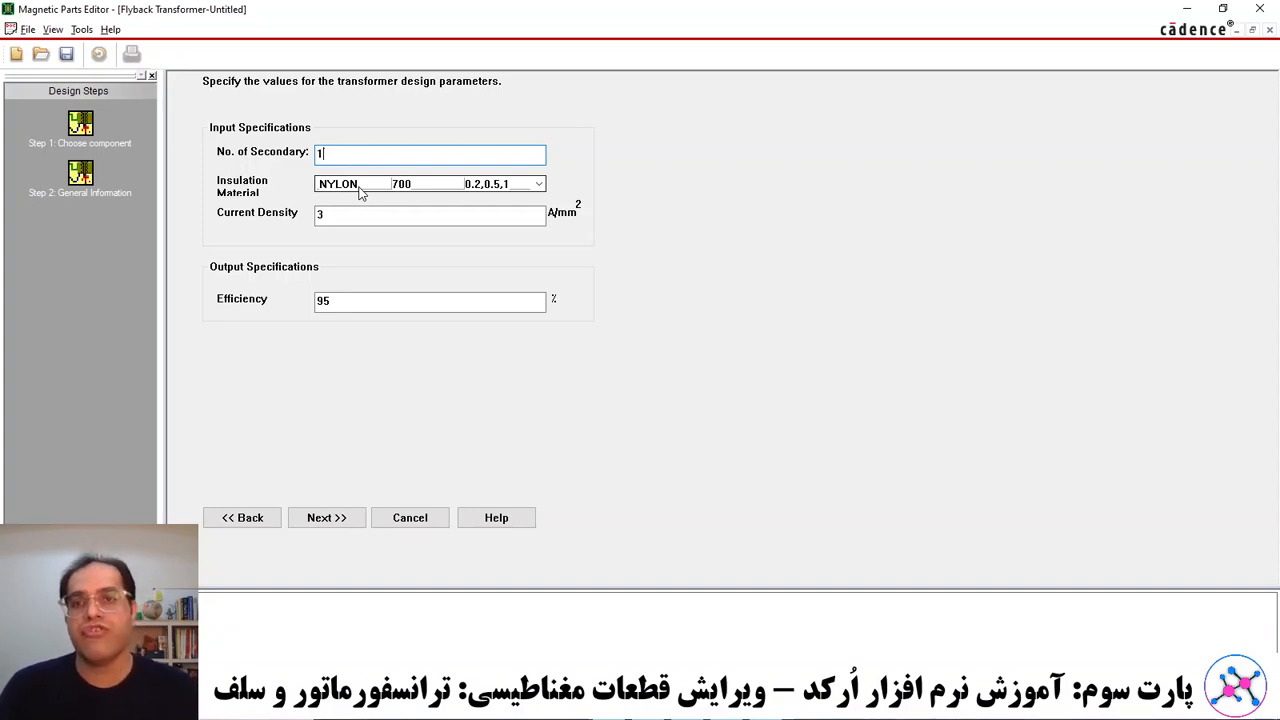
{"action": "left_click", "coordinate": [361, 188]}
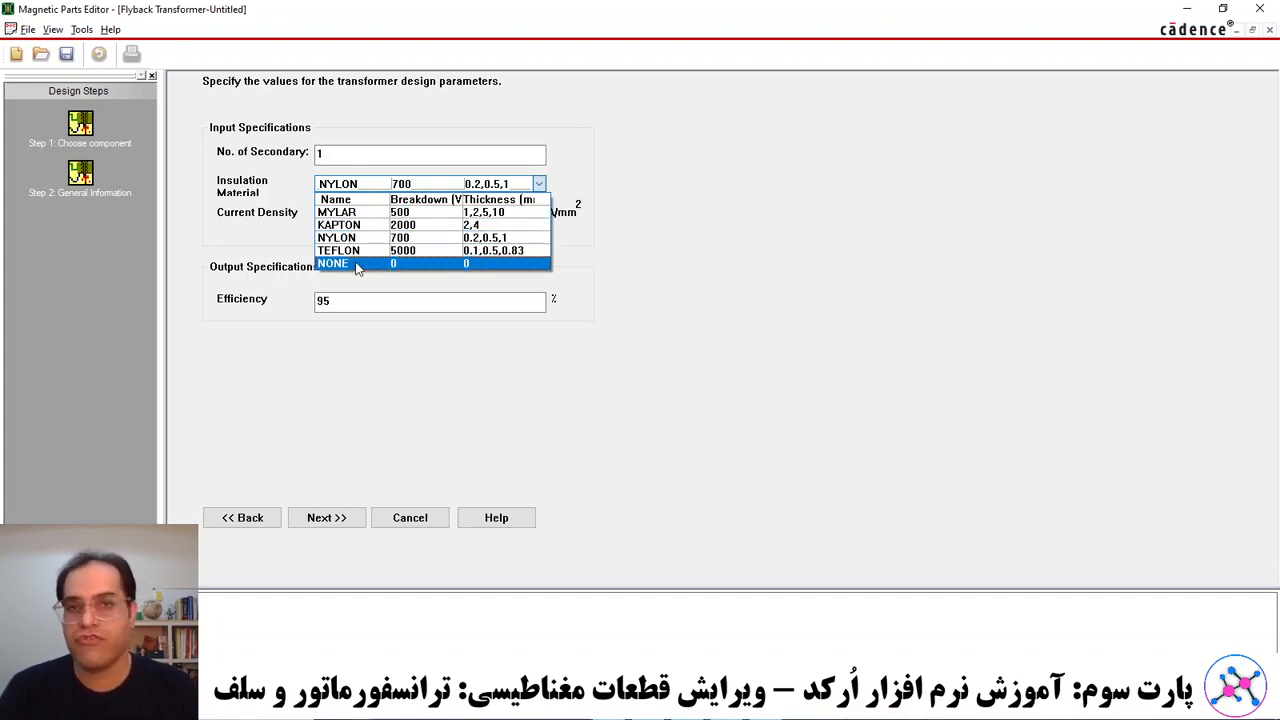
{"action": "left_click", "coordinate": [660, 251]}
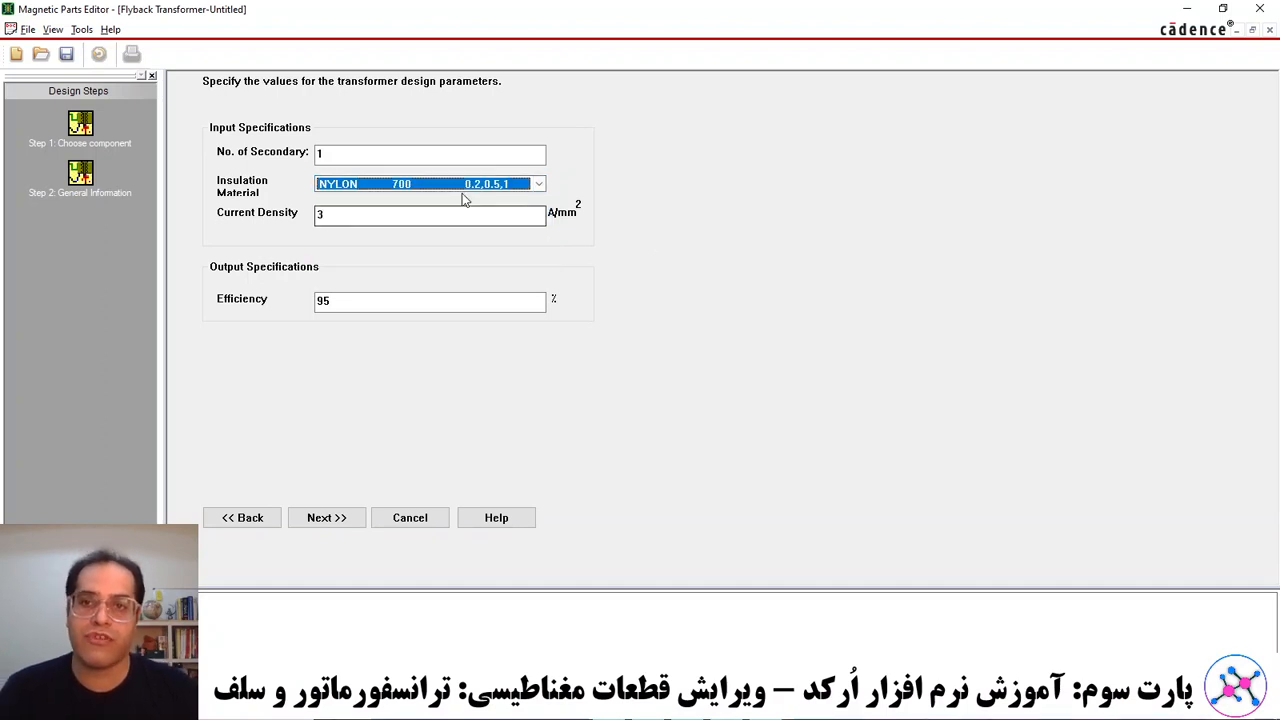
{"action": "left_click", "coordinate": [398, 190]}
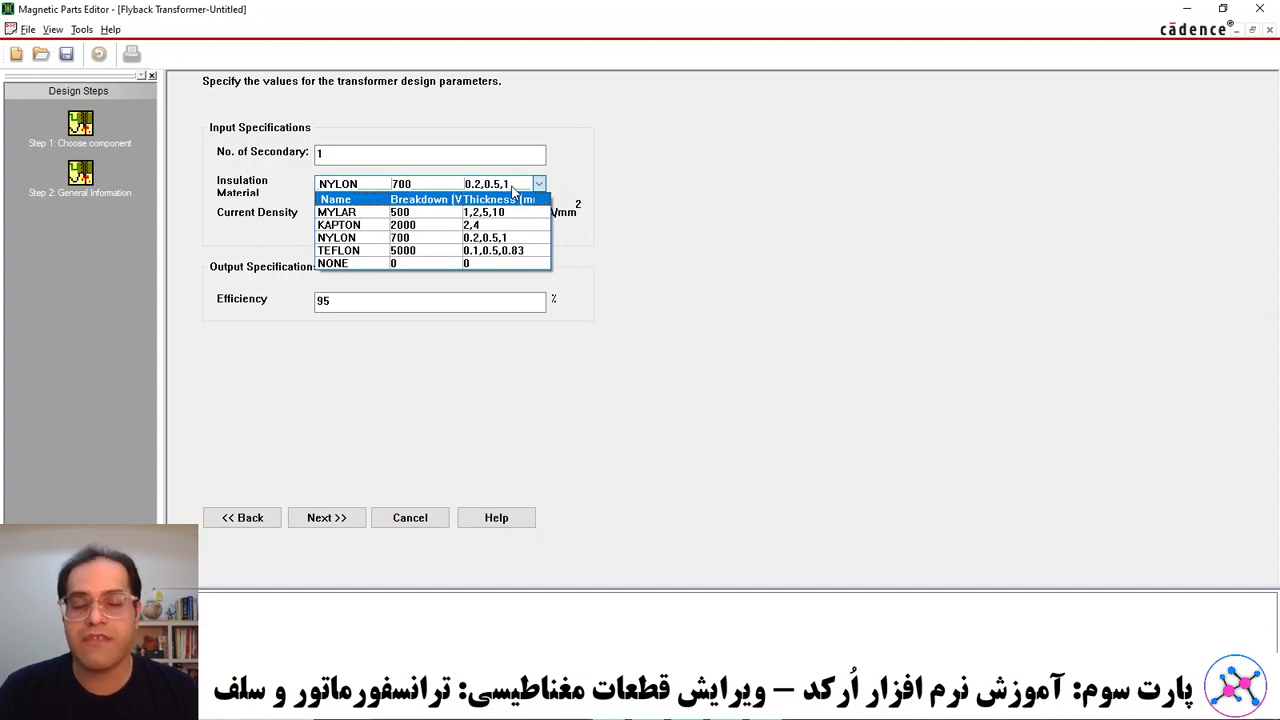
{"action": "left_click", "coordinate": [663, 191]}
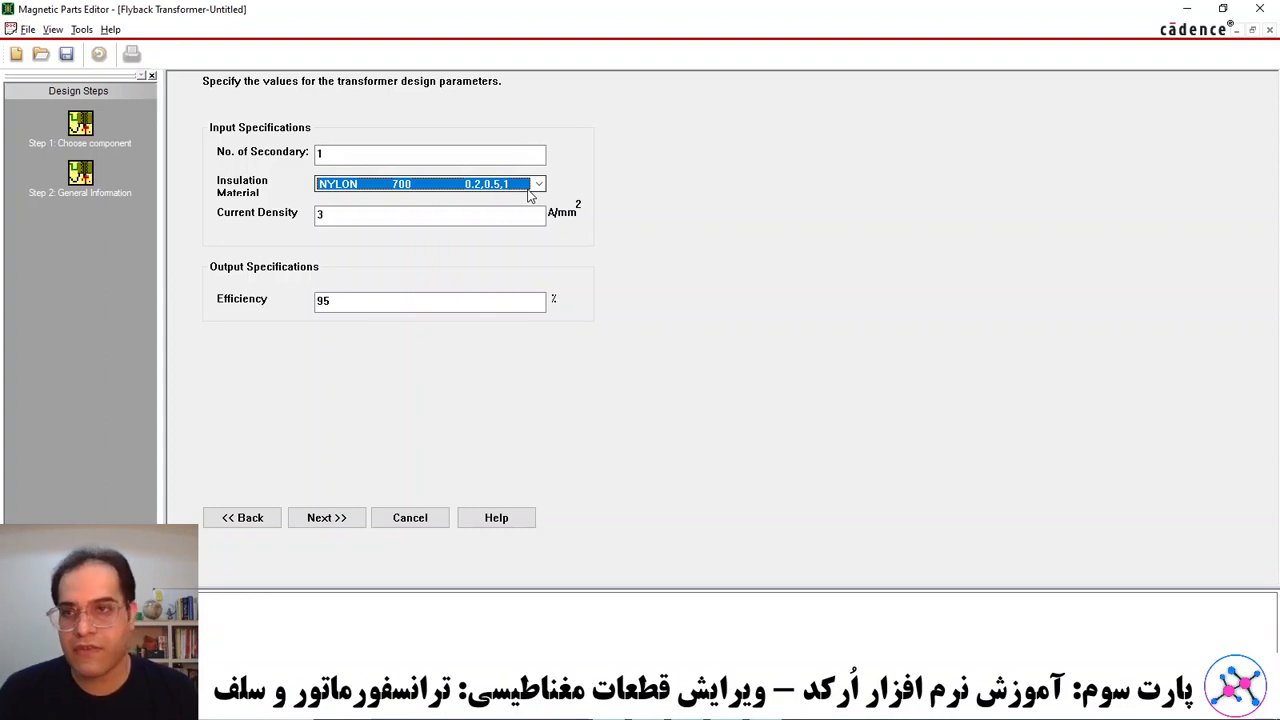
Examine the insulation material data entry form, including a blank new-material record, and close it without saving.
{"action": "left_click", "coordinate": [82, 30]}
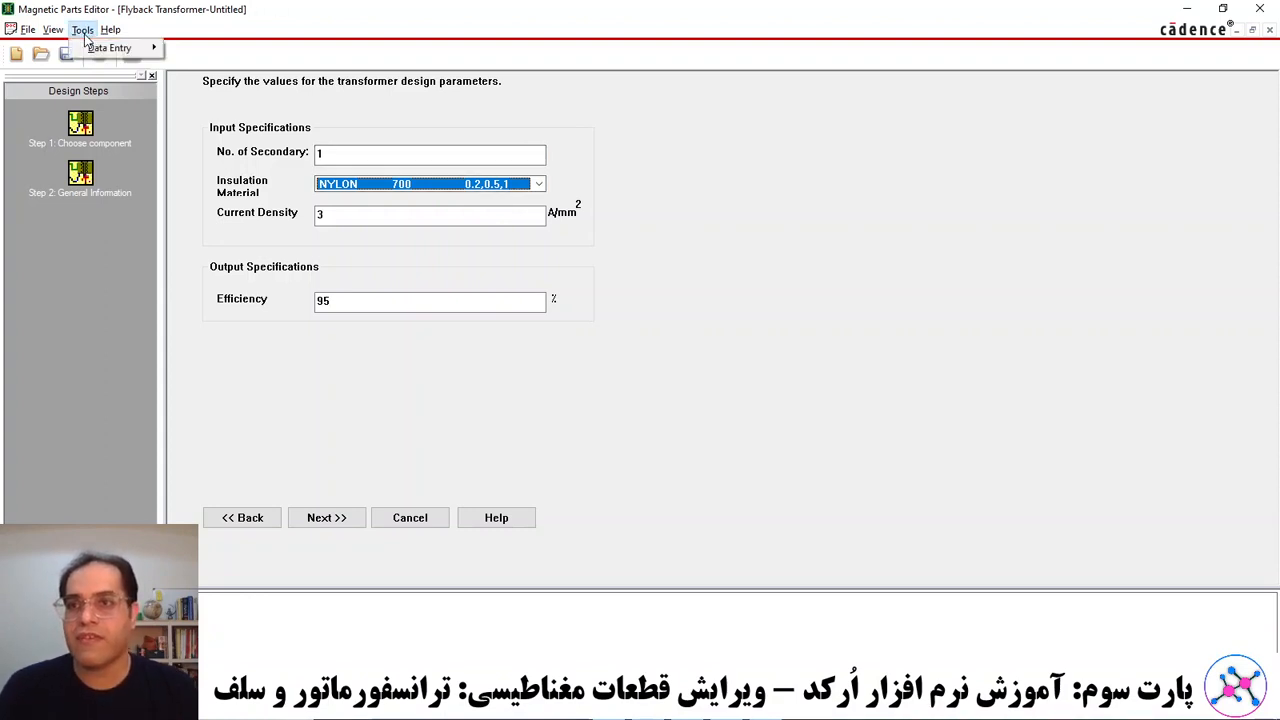
{"action": "mouse_move", "coordinate": [108, 50]}
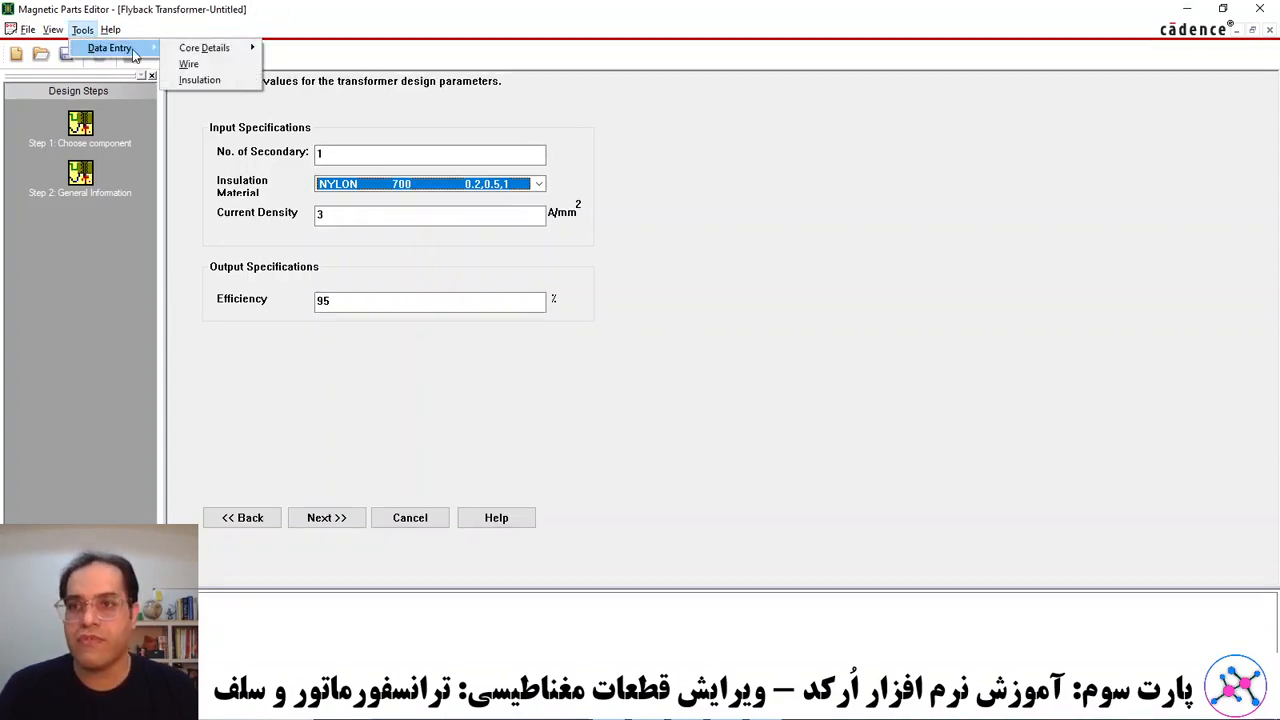
{"action": "left_click", "coordinate": [200, 80]}
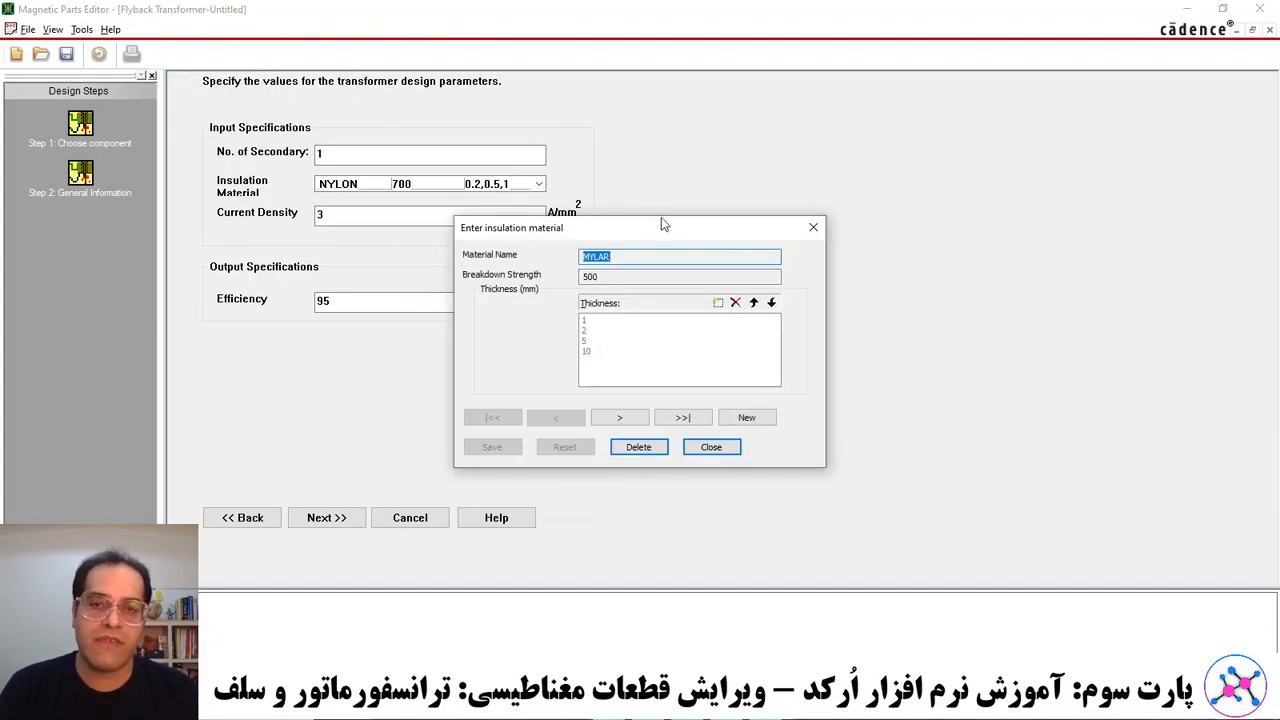
{"action": "left_click_drag", "start_coordinate": [633, 234], "coordinate": [823, 75]}
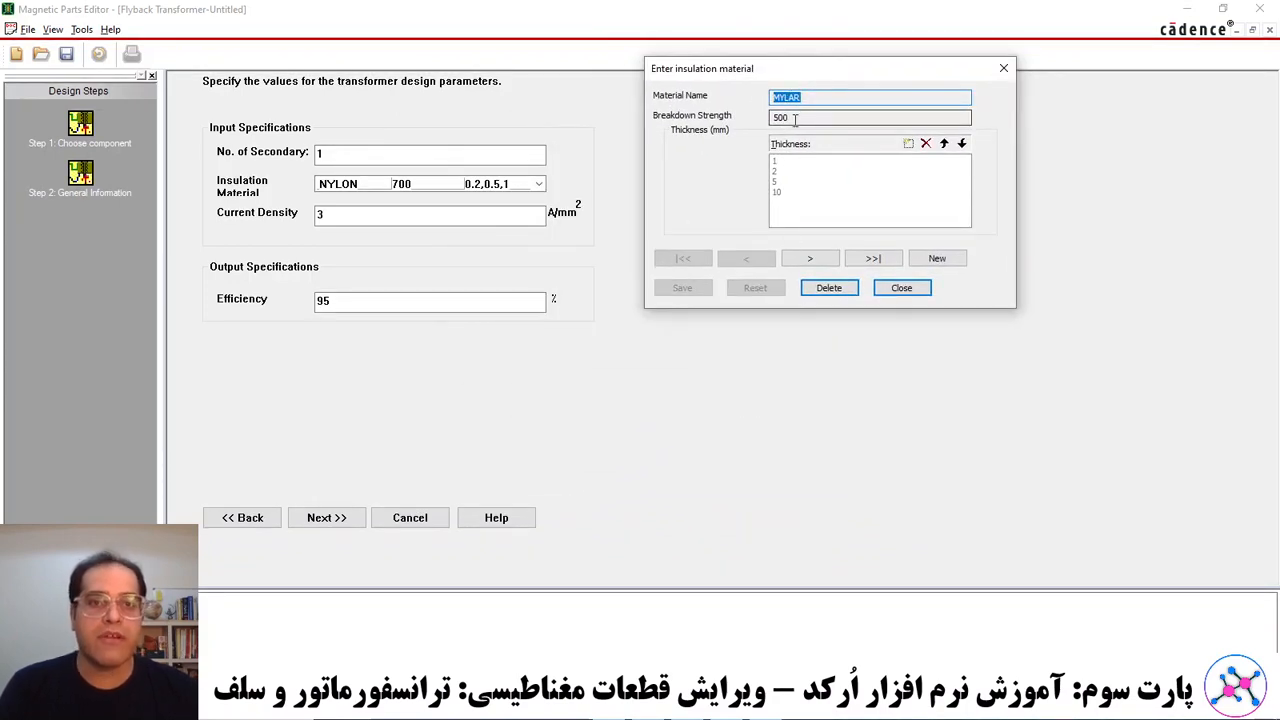
{"action": "left_click", "coordinate": [933, 259]}
{"action": "left_click", "coordinate": [777, 97]}
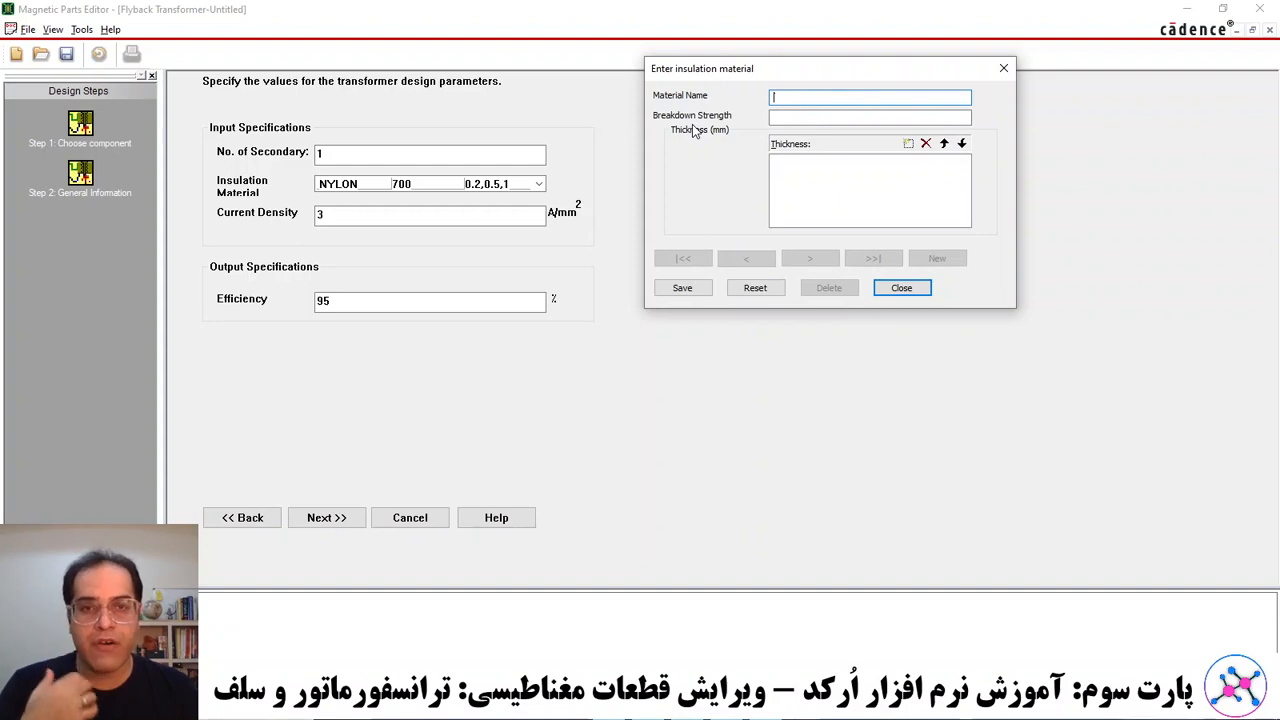
{"action": "left_click", "coordinate": [804, 118]}
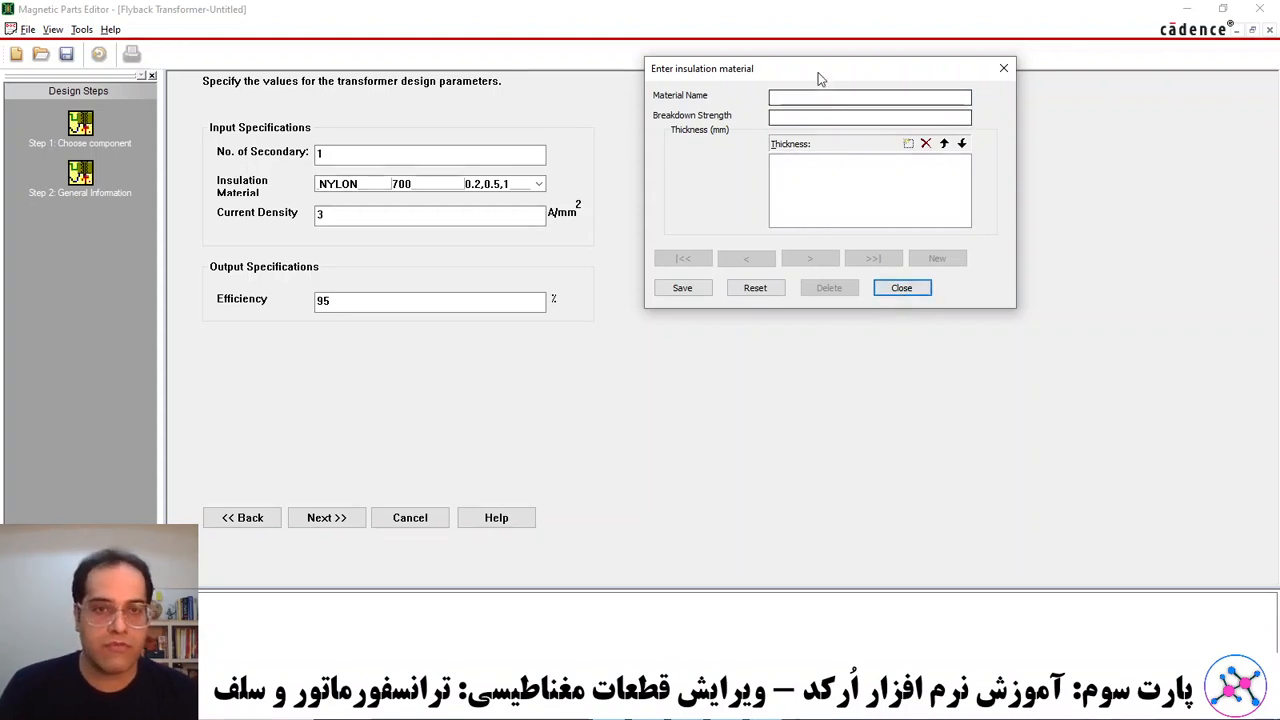
{"action": "left_click", "coordinate": [902, 288]}
Keep NYLON as the insulation material, set the efficiency to 75%, and proceed to the electrical parameters.
{"action": "left_click", "coordinate": [538, 184]}
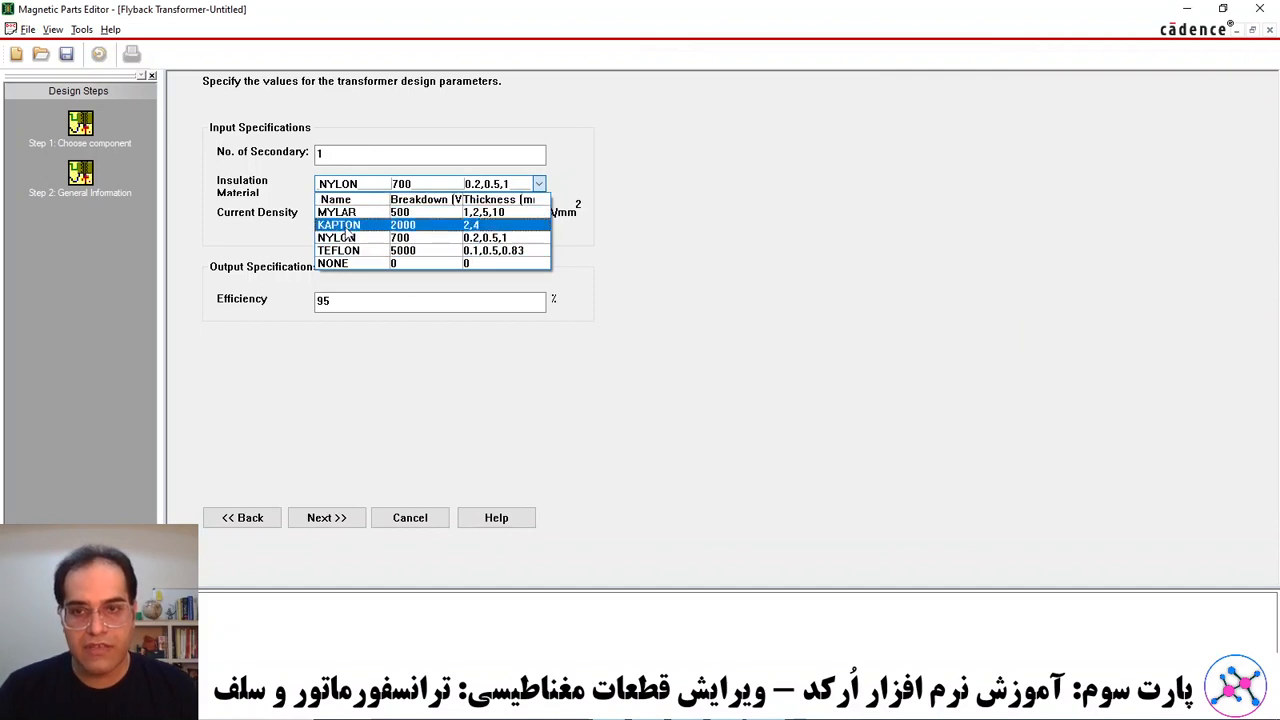
{"action": "left_click", "coordinate": [678, 241]}
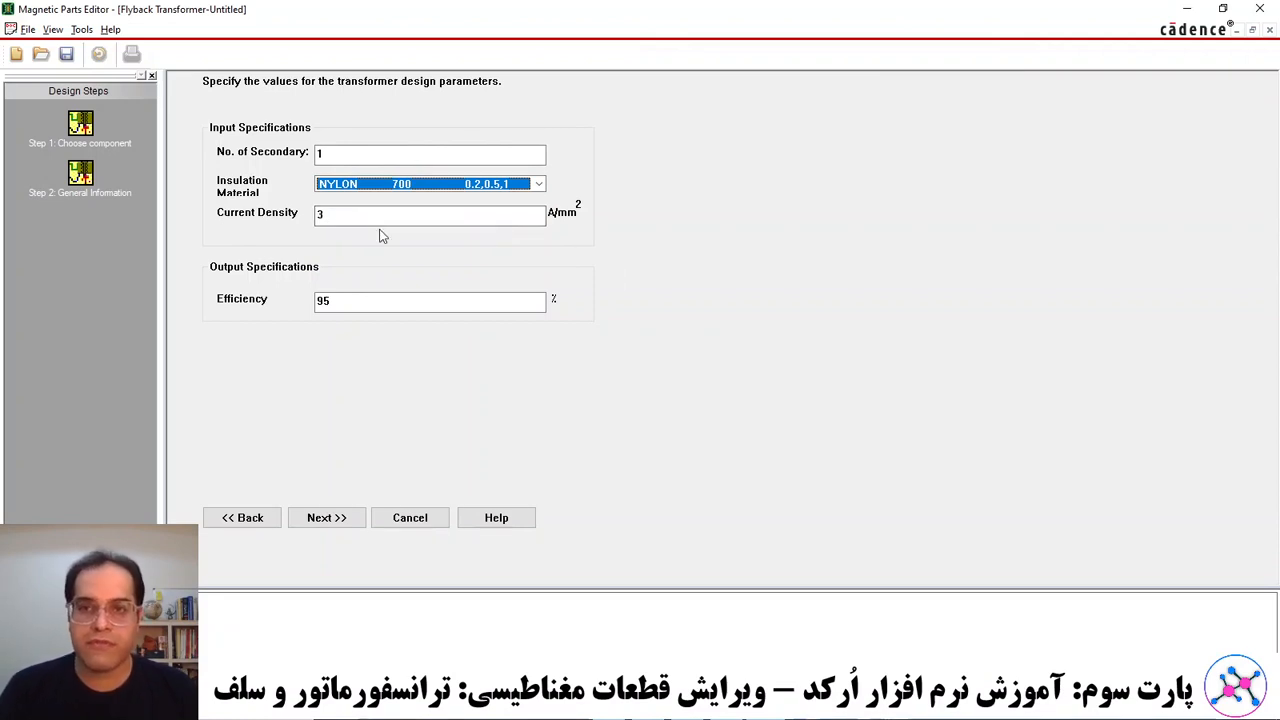
{"action": "left_click", "coordinate": [340, 220]}
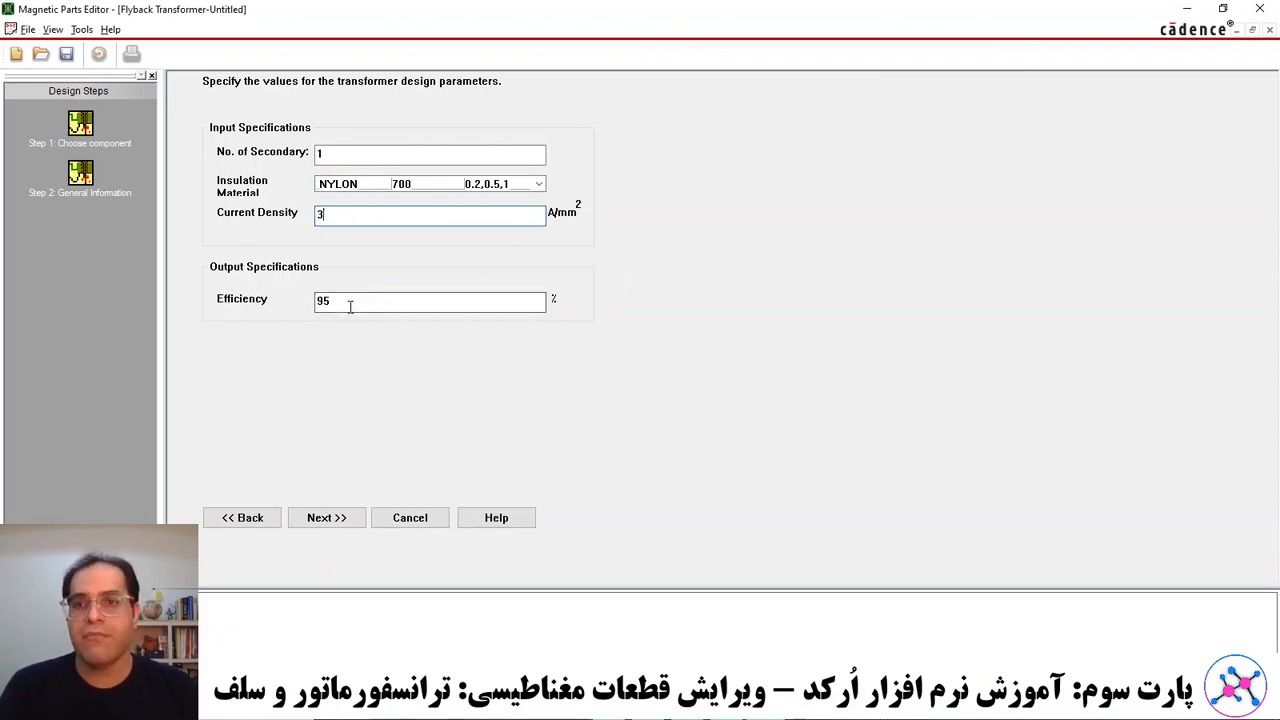
{"action": "left_click_drag", "start_coordinate": [349, 305], "coordinate": [243, 298]}
{"action": "type", "text": "75"}
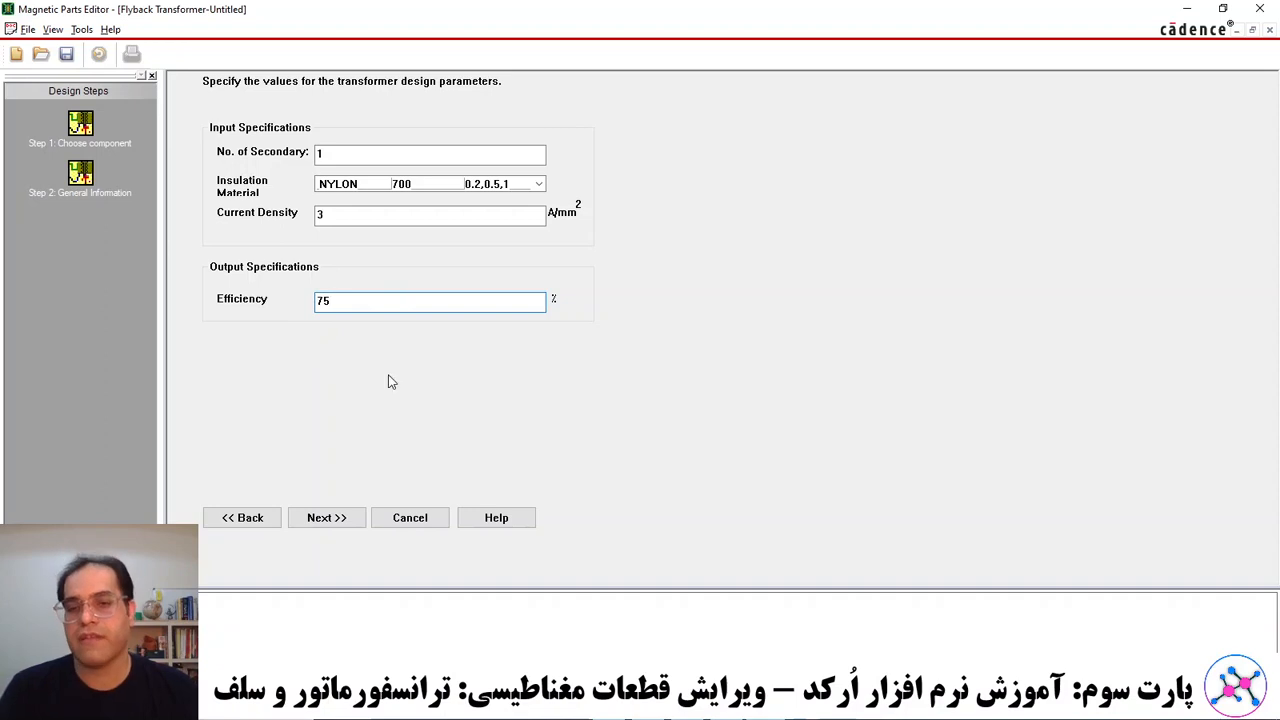
{"action": "left_click", "coordinate": [330, 519]}
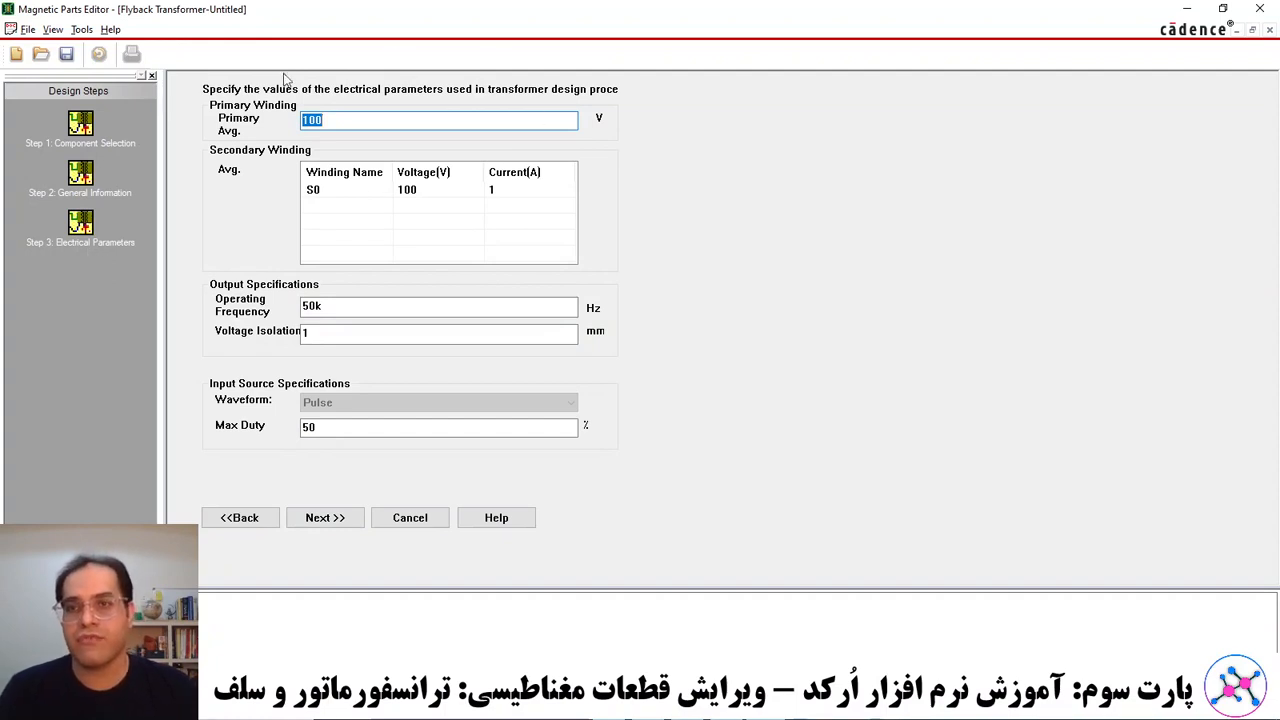
Set the primary average voltage to 50 V and the secondary winding S0 to 12 V and 0.5 A.
{"action": "left_click", "coordinate": [332, 120]}
{"action": "left_click_drag", "start_coordinate": [332, 120], "coordinate": [268, 126]}
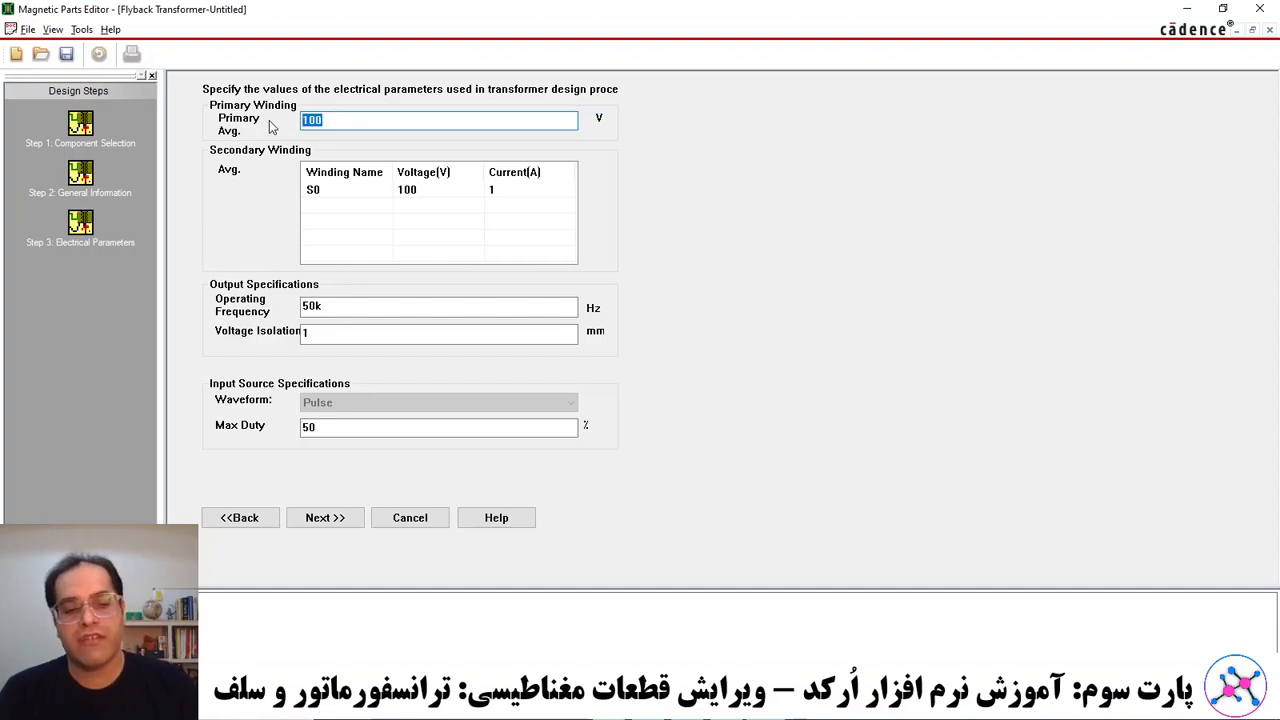
{"action": "type", "text": "50"}
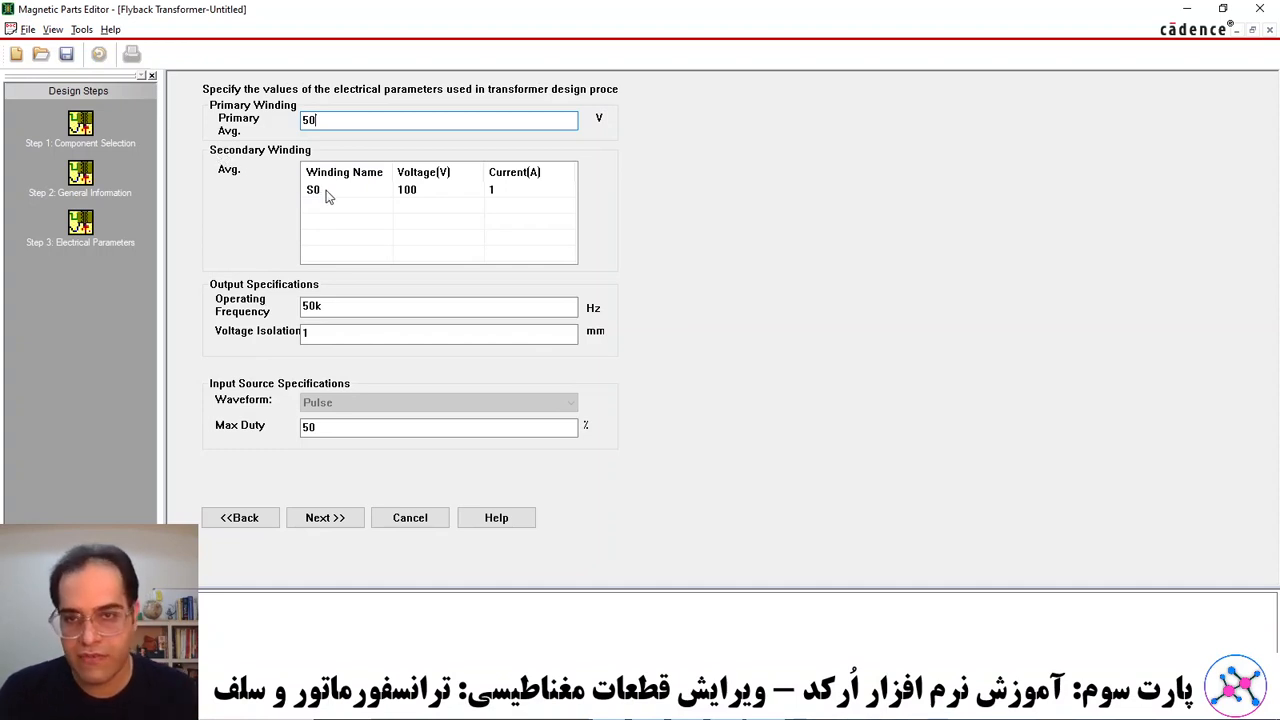
{"action": "left_click", "coordinate": [440, 190]}
{"action": "left_click_drag", "start_coordinate": [428, 190], "coordinate": [347, 180]}
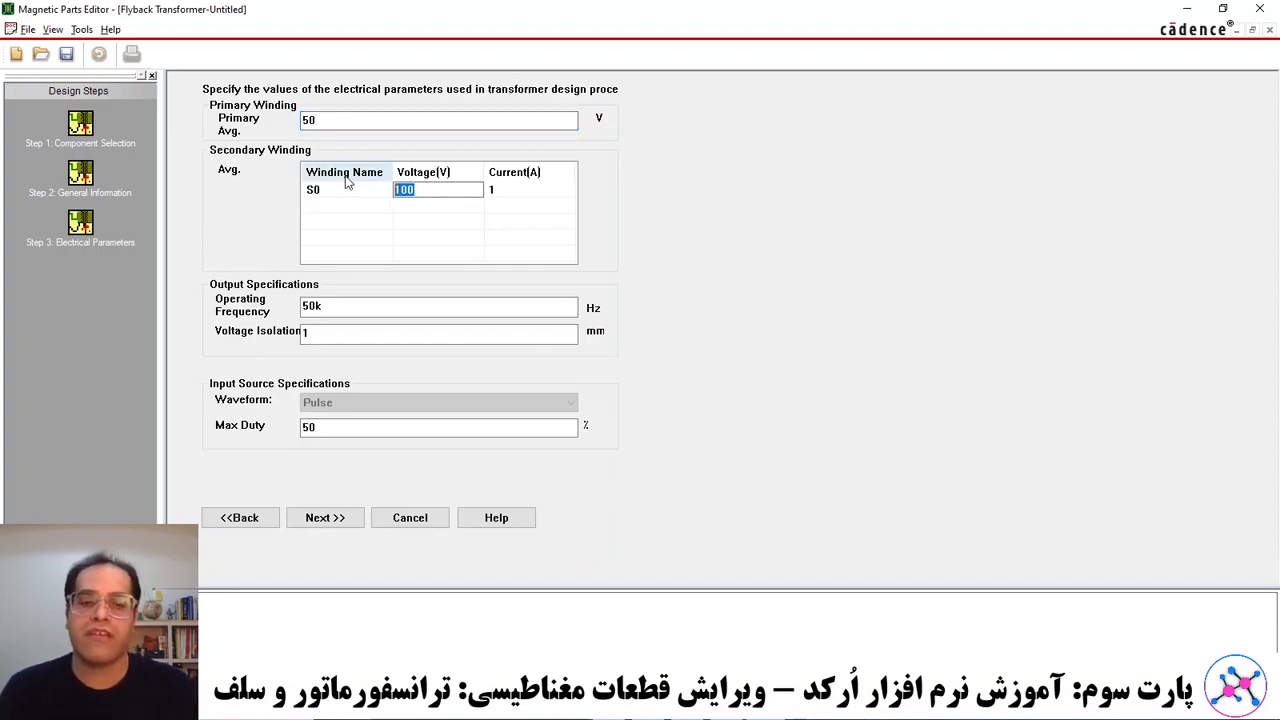
{"action": "type", "text": "12"}
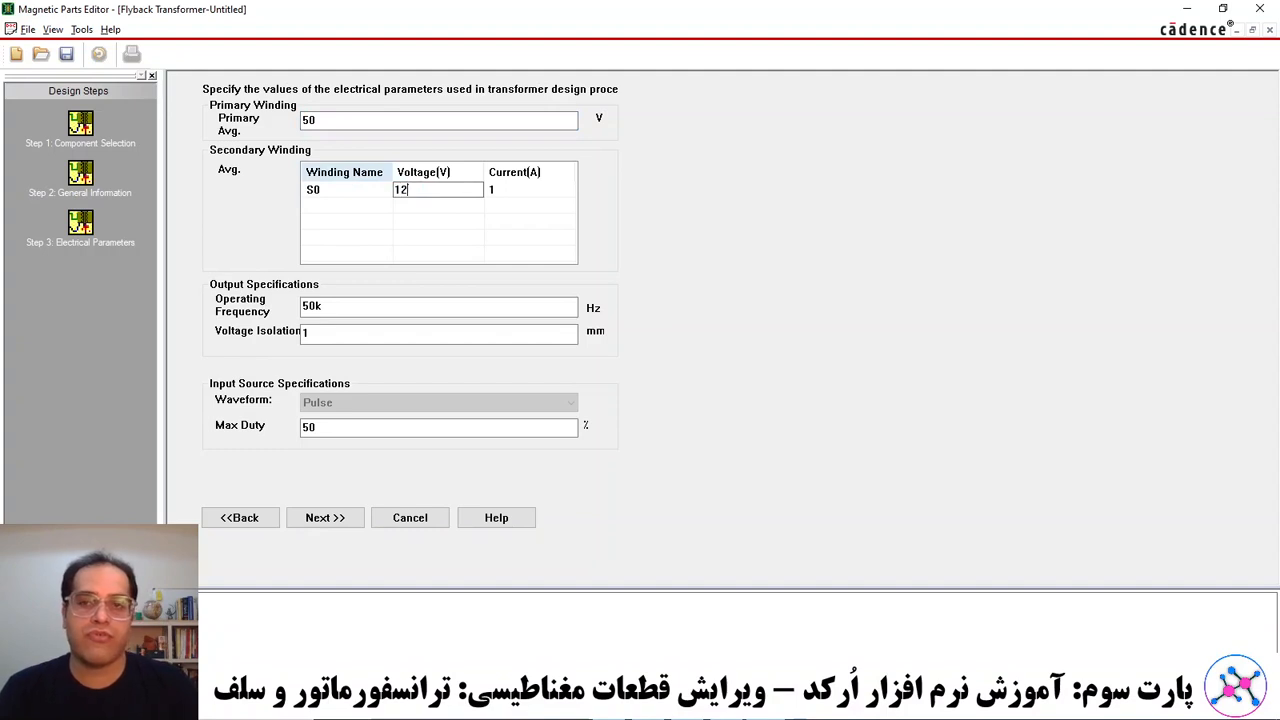
{"action": "left_click", "coordinate": [505, 190]}
{"action": "type", "text": "0.5"}
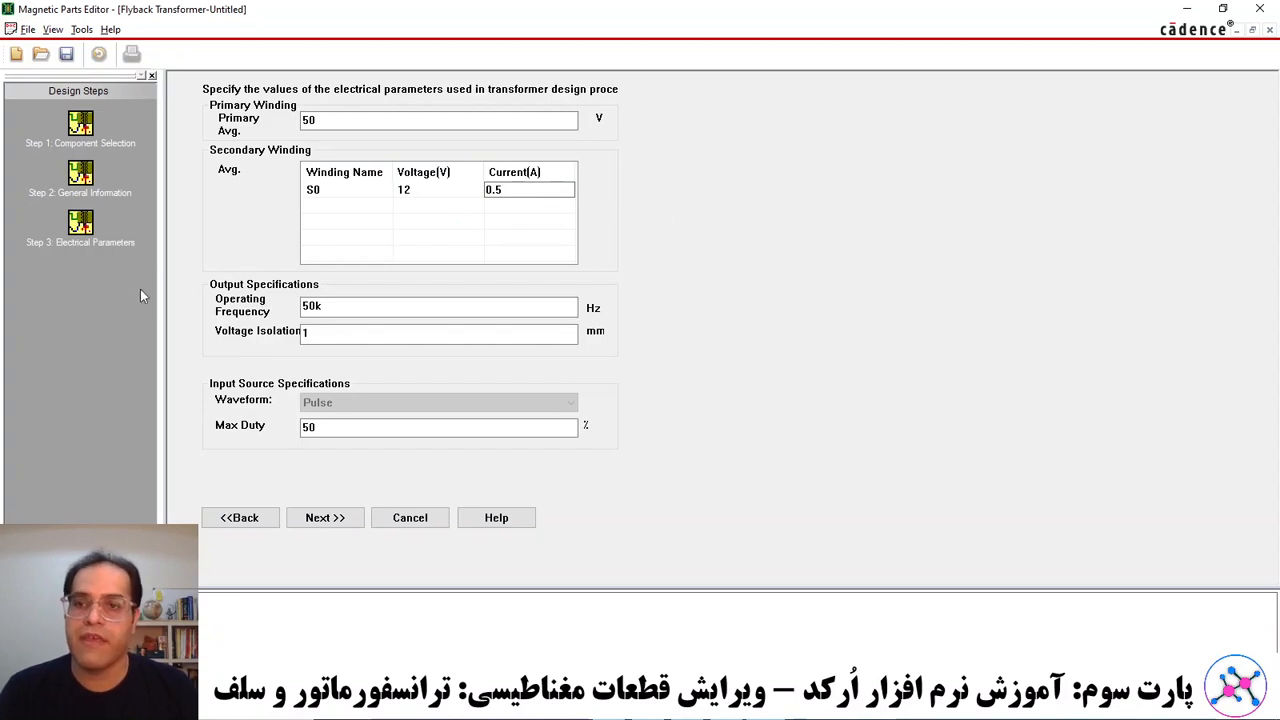
Set the operating frequency to 40k Hz and the maximum duty to 45%, and proceed to core selection.
{"action": "left_click_drag", "start_coordinate": [311, 311], "coordinate": [276, 313]}
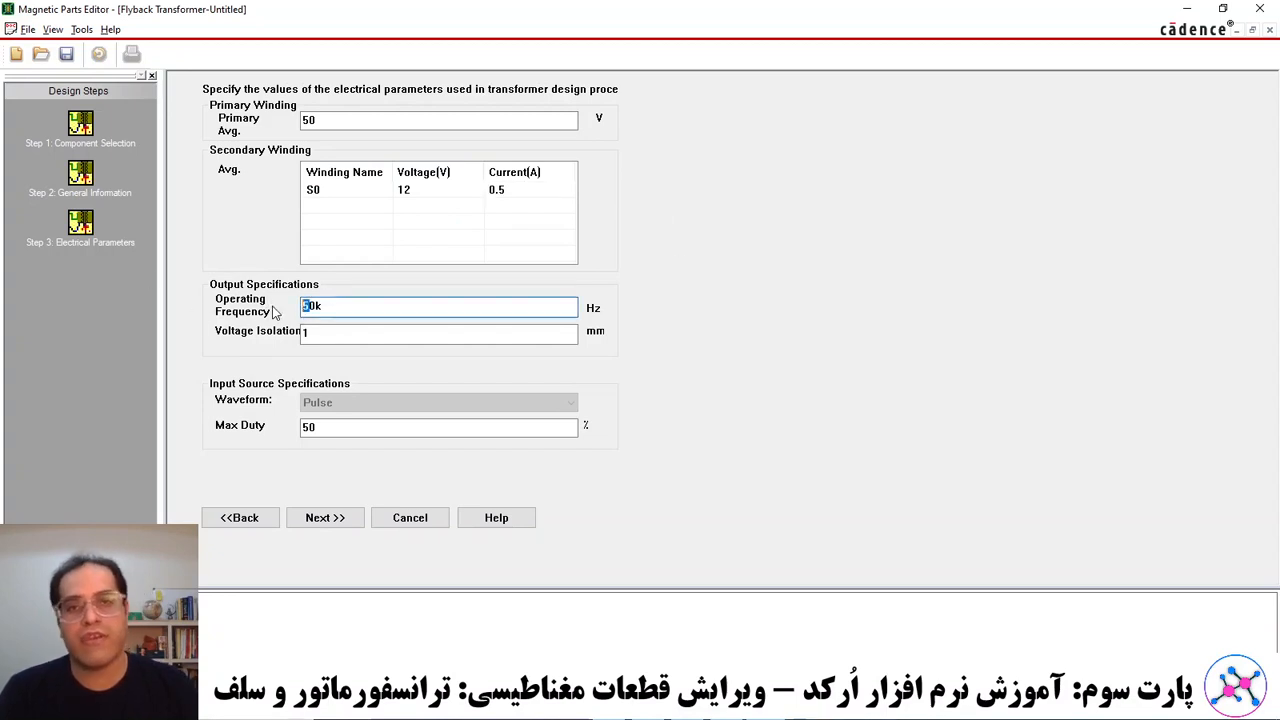
{"action": "type", "text": "4"}
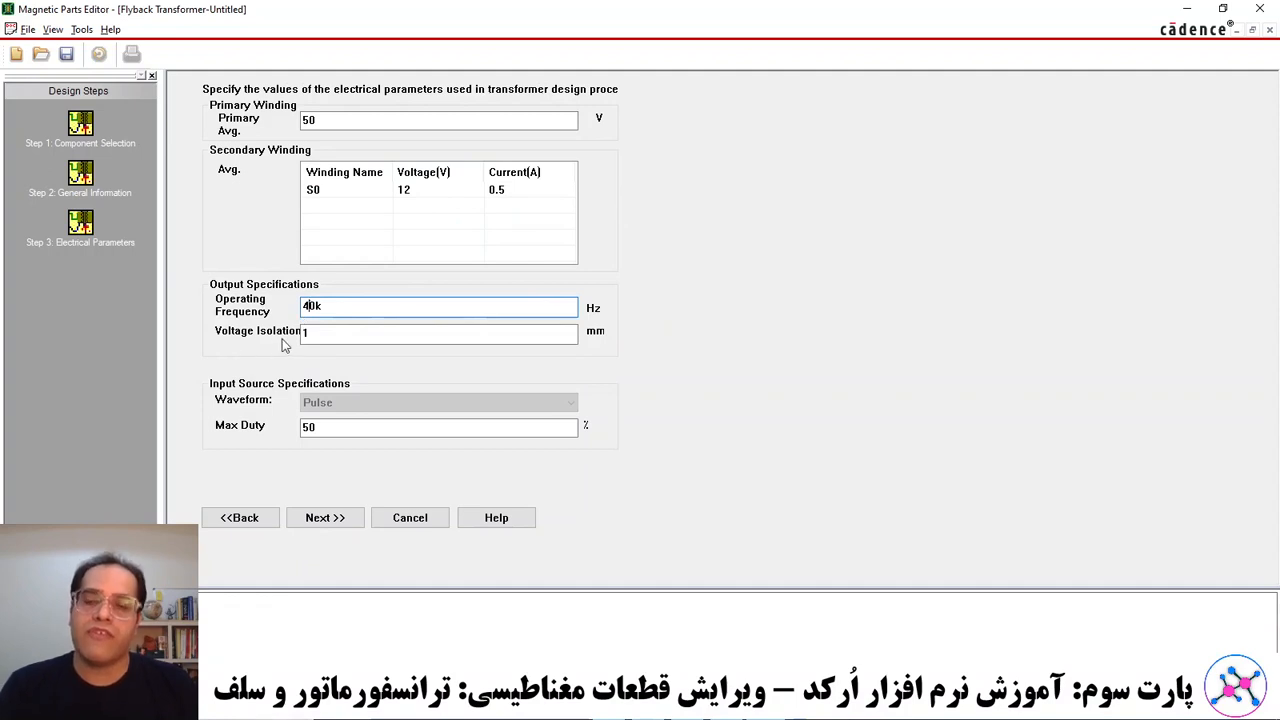
{"action": "left_click", "coordinate": [333, 338]}
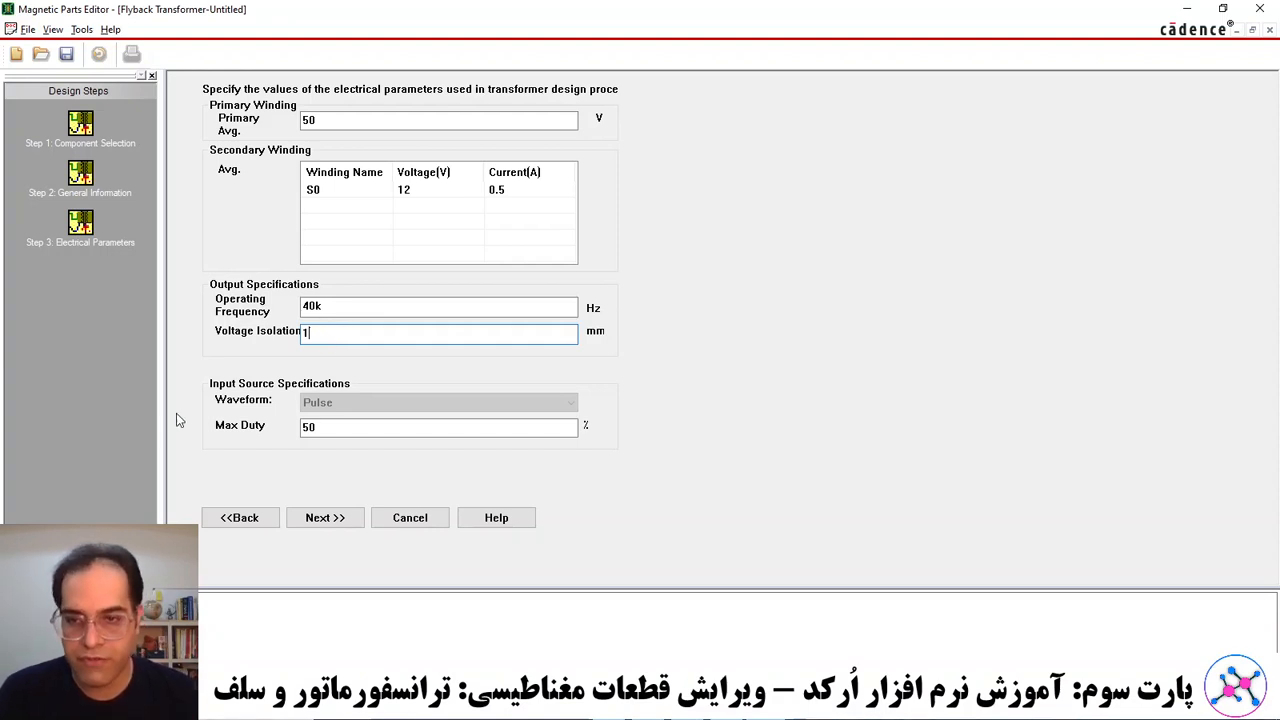
{"action": "double_click", "coordinate": [321, 430]}
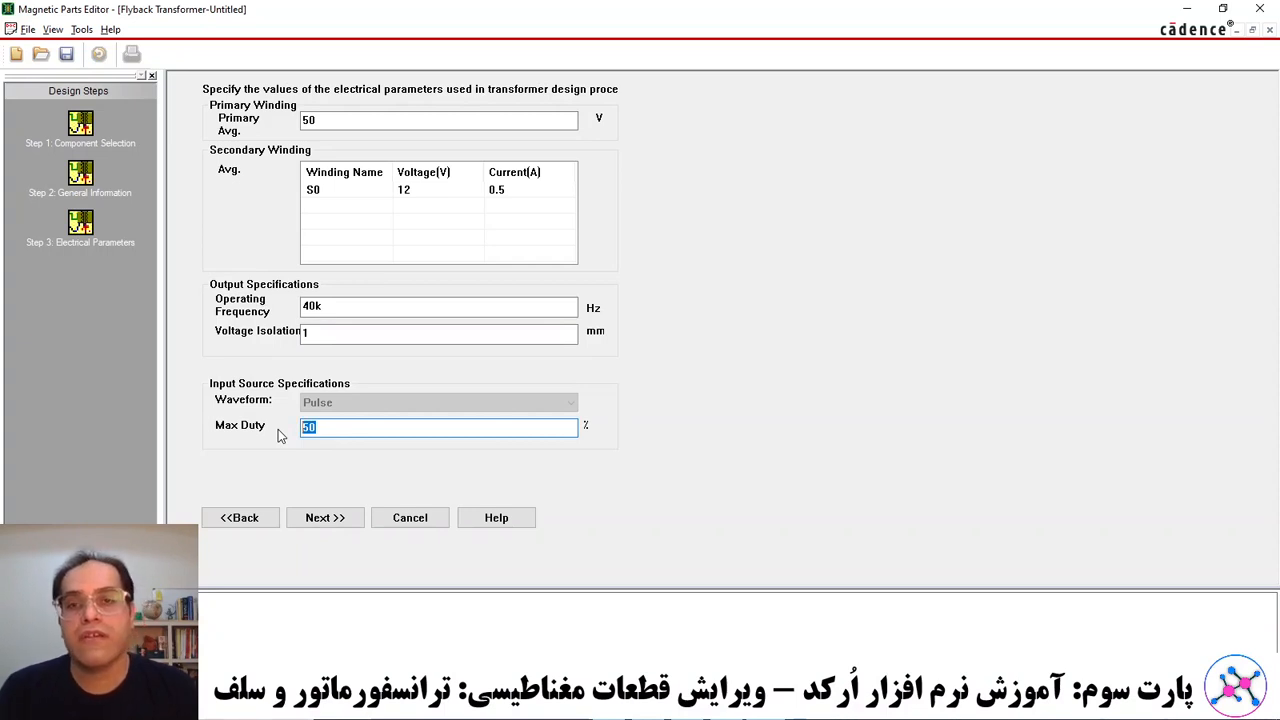
{"action": "type", "text": "45"}
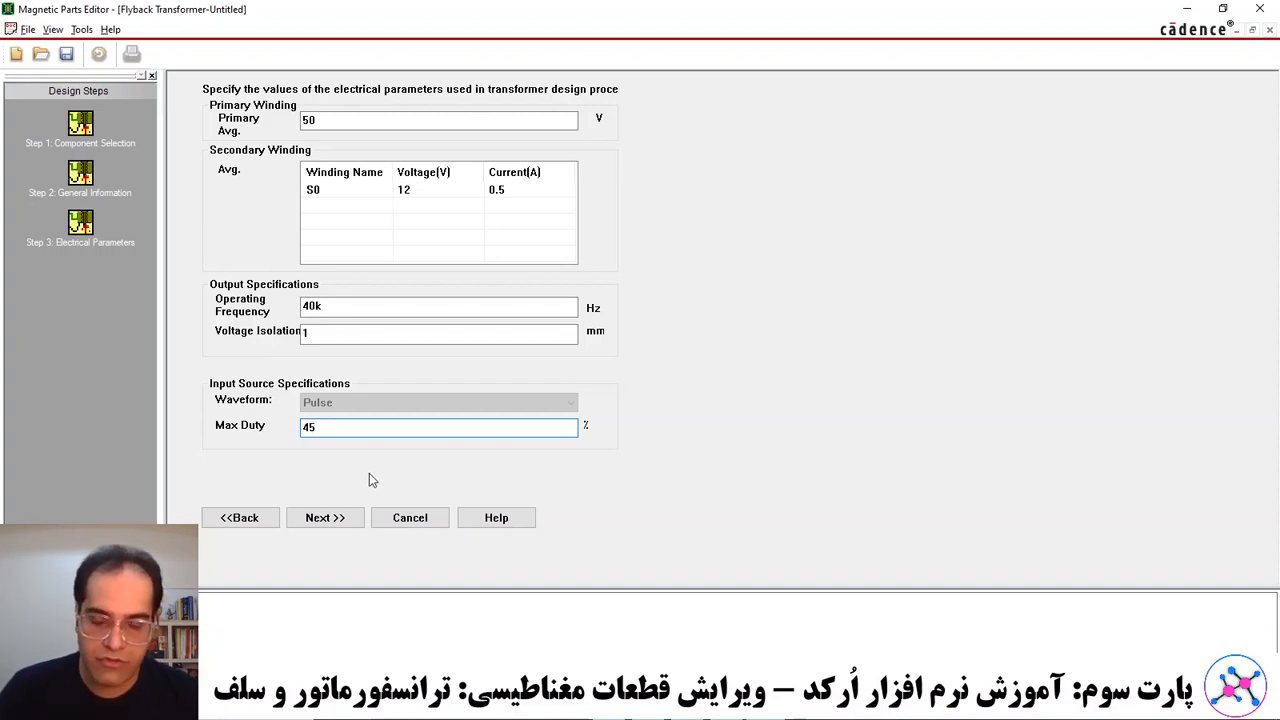
{"action": "left_click", "coordinate": [322, 520]}
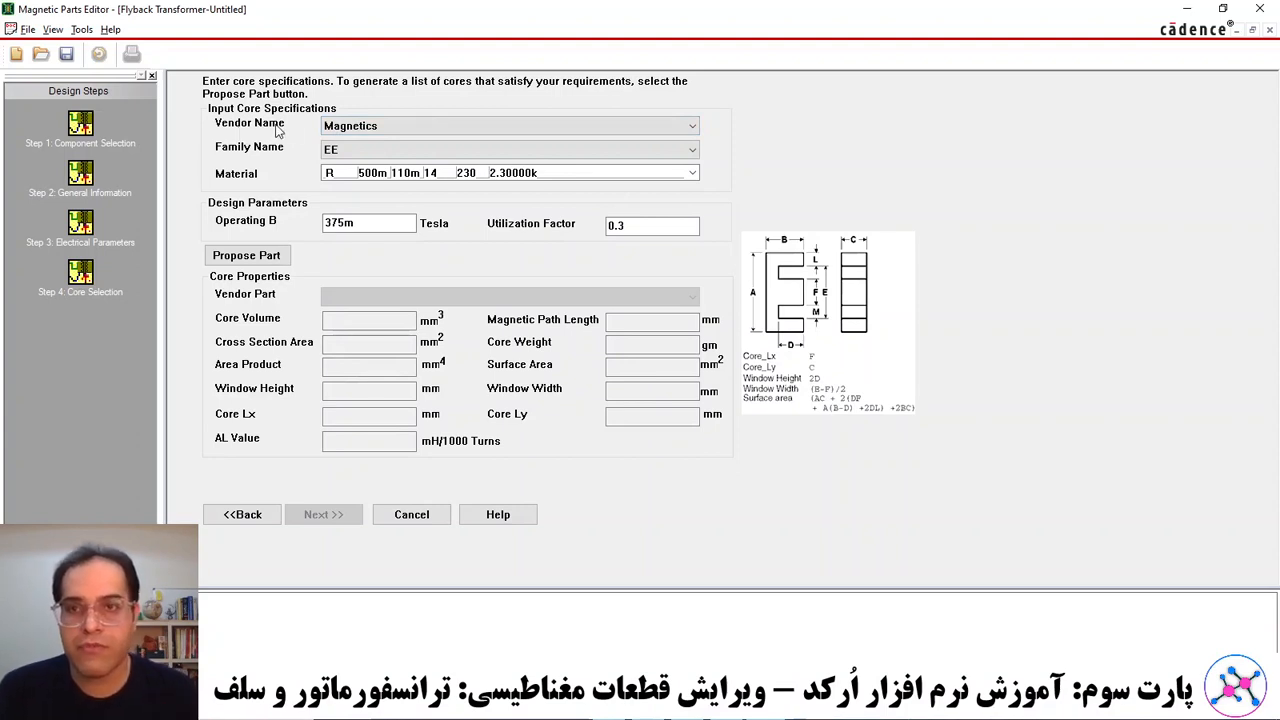
Check the available core vendors, then examine the vendor data entry form with a blank new-vendor record and close it without saving.
{"action": "left_click", "coordinate": [415, 130]}
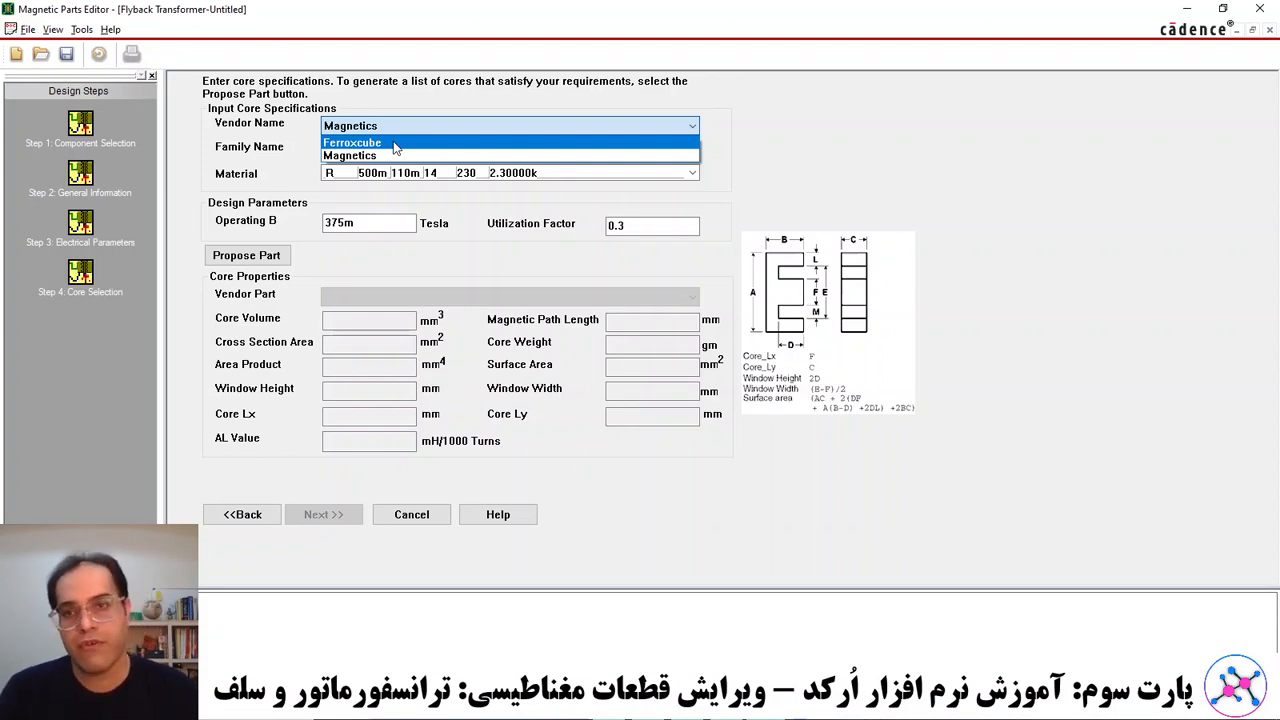
{"action": "left_click", "coordinate": [187, 138]}
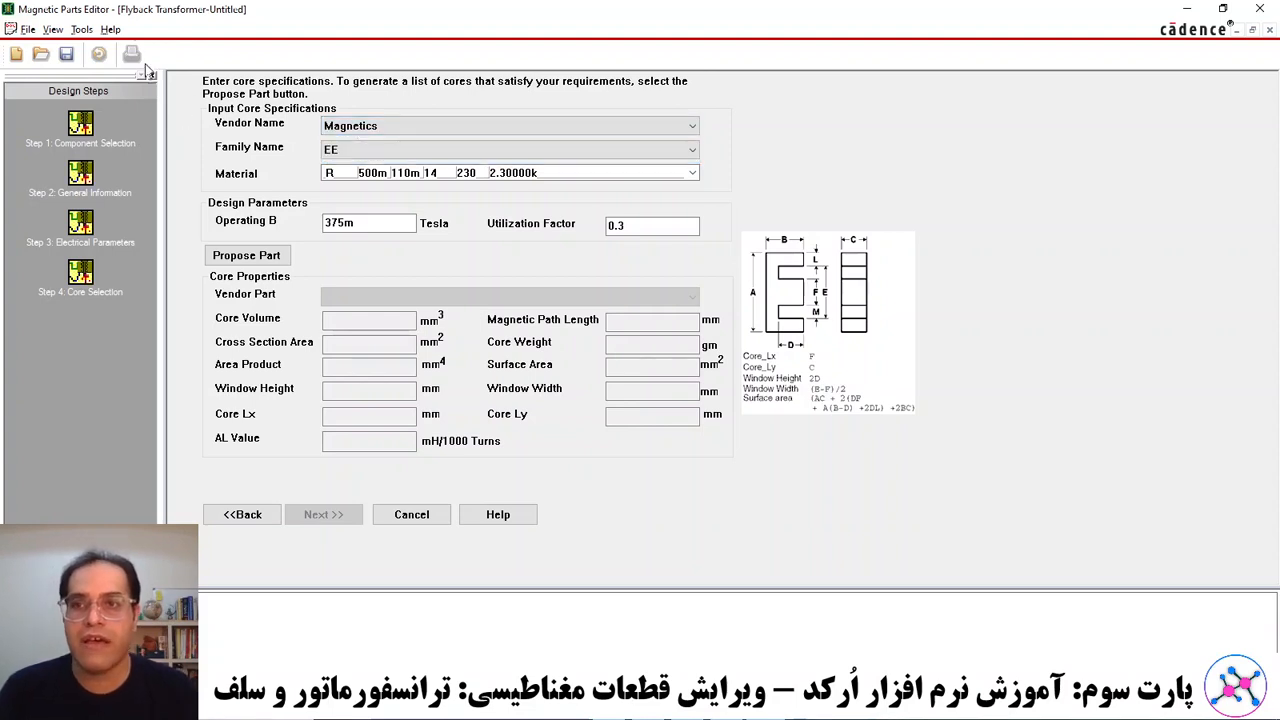
{"action": "left_click", "coordinate": [82, 29]}
{"action": "mouse_move", "coordinate": [124, 53]}
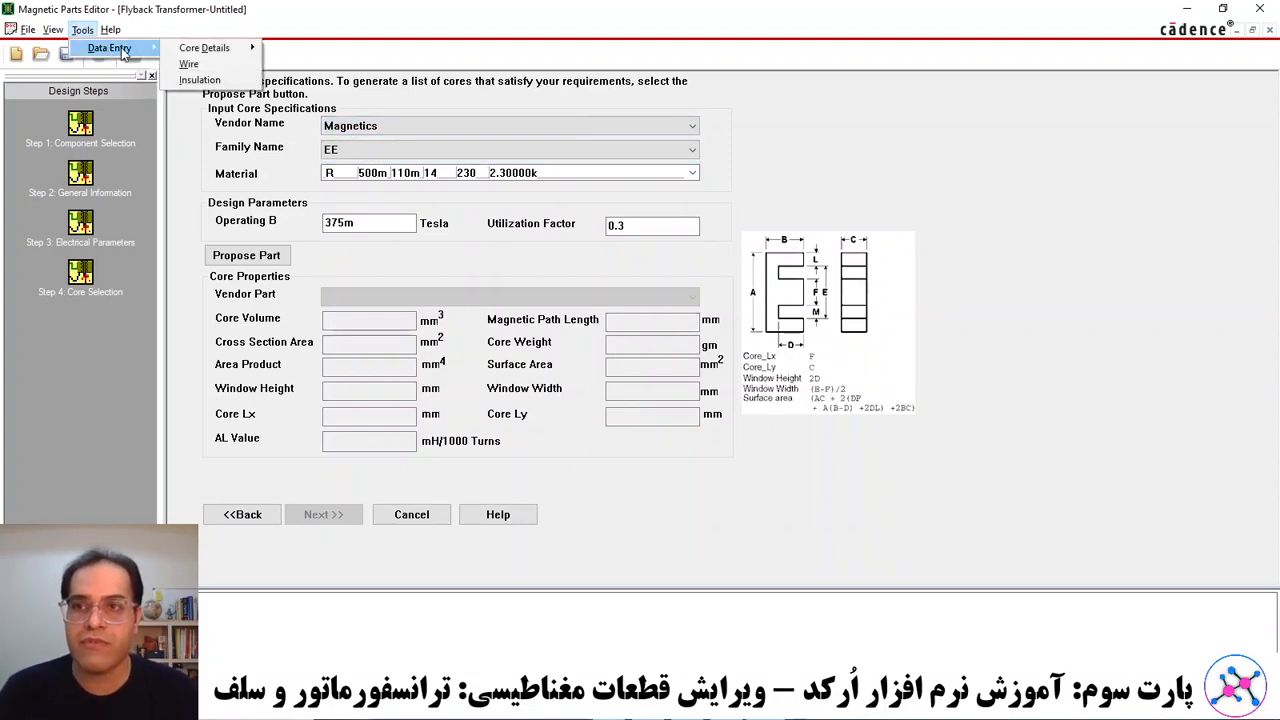
{"action": "mouse_move", "coordinate": [206, 48]}
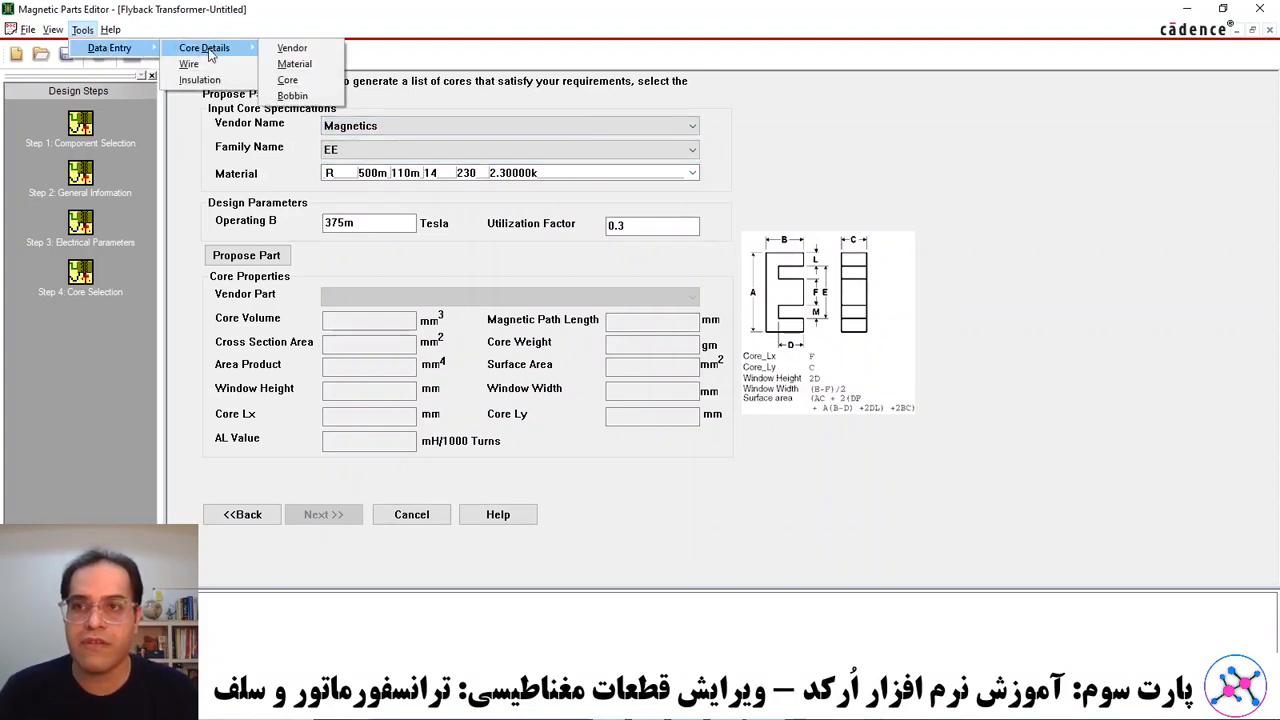
{"action": "left_click", "coordinate": [295, 48]}
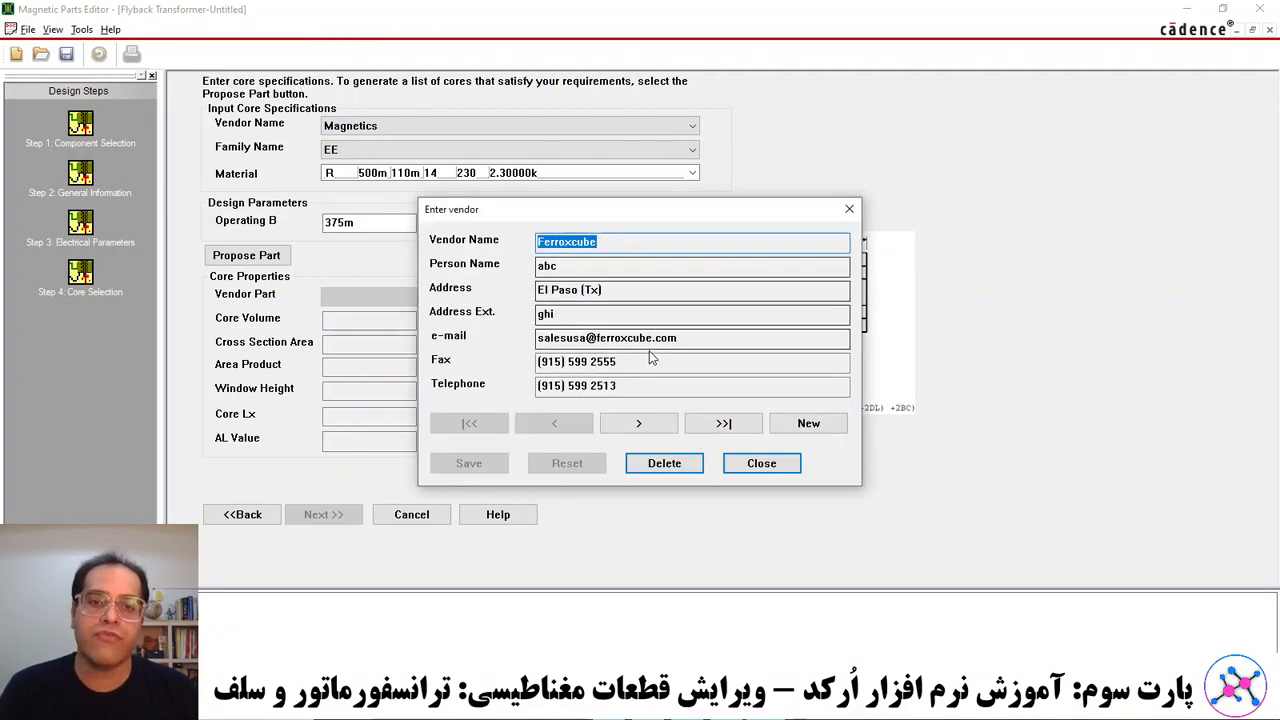
{"action": "left_click", "coordinate": [809, 423]}
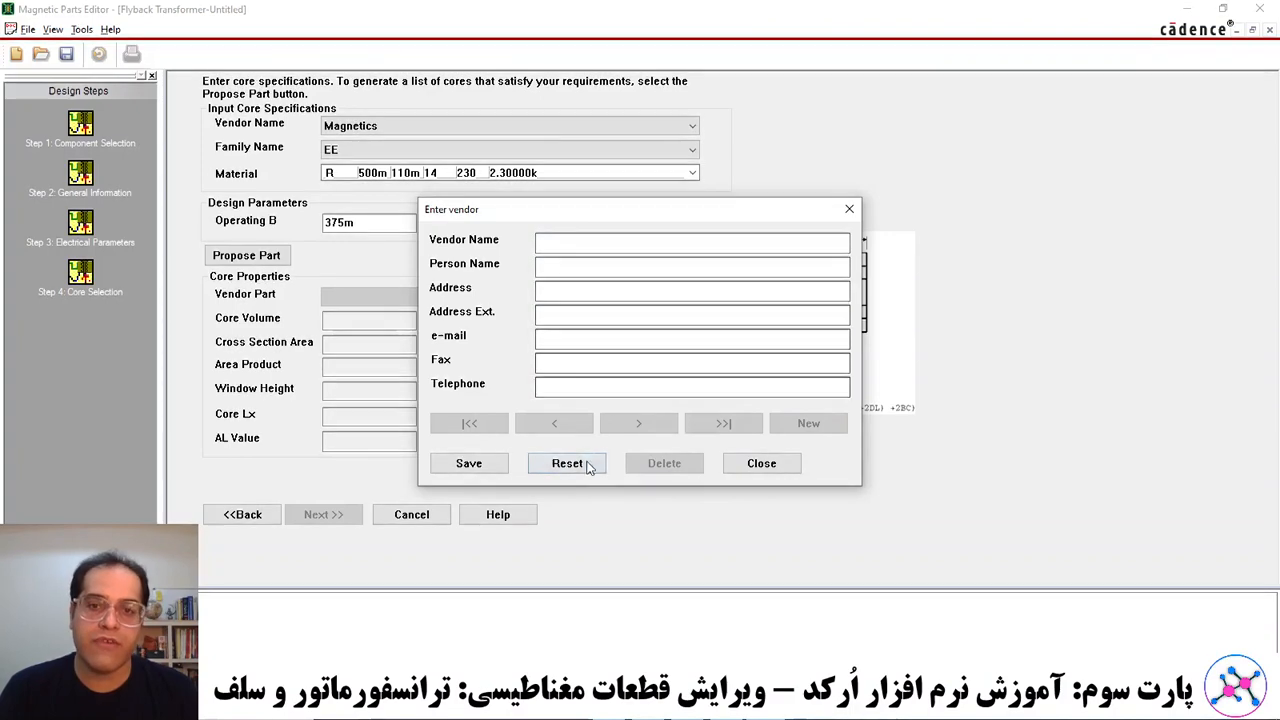
{"action": "left_click", "coordinate": [760, 463]}
Reopen the core vendor data entry form to review the existing Ferroxcube record, and close it without changes.
{"action": "left_click", "coordinate": [82, 30]}
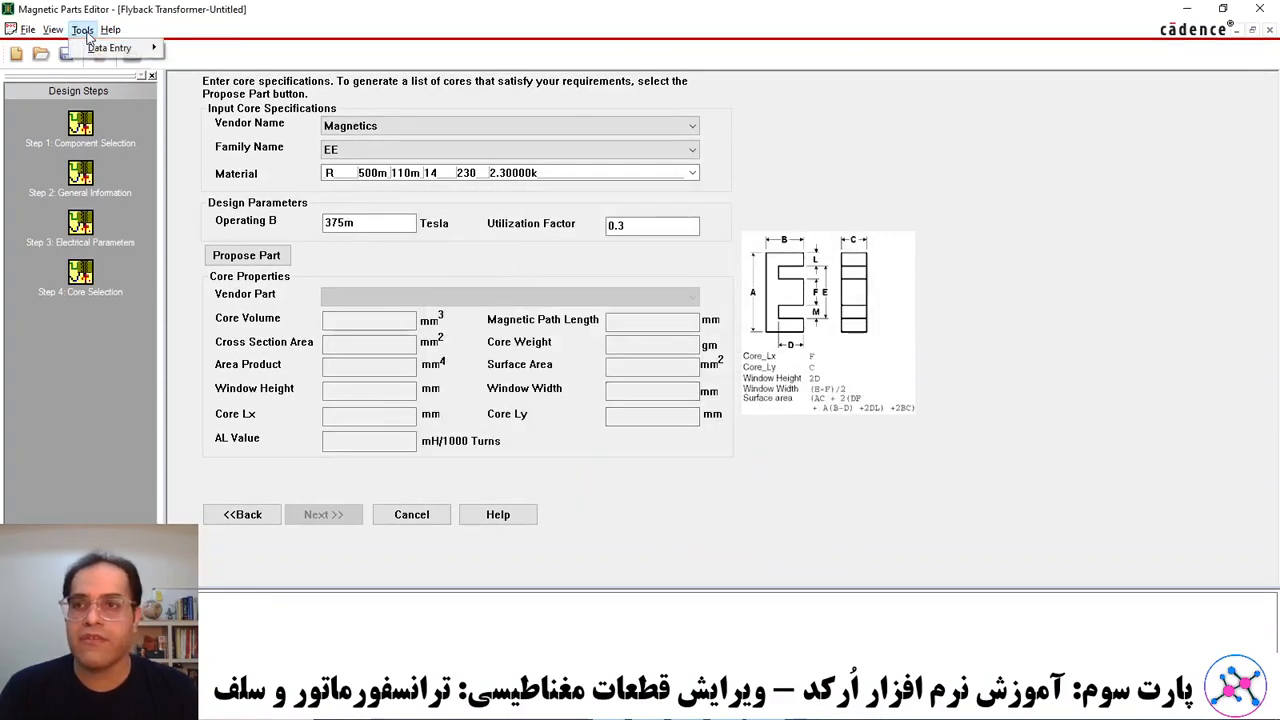
{"action": "mouse_move", "coordinate": [108, 47]}
{"action": "mouse_move", "coordinate": [217, 47]}
{"action": "left_click", "coordinate": [291, 45]}
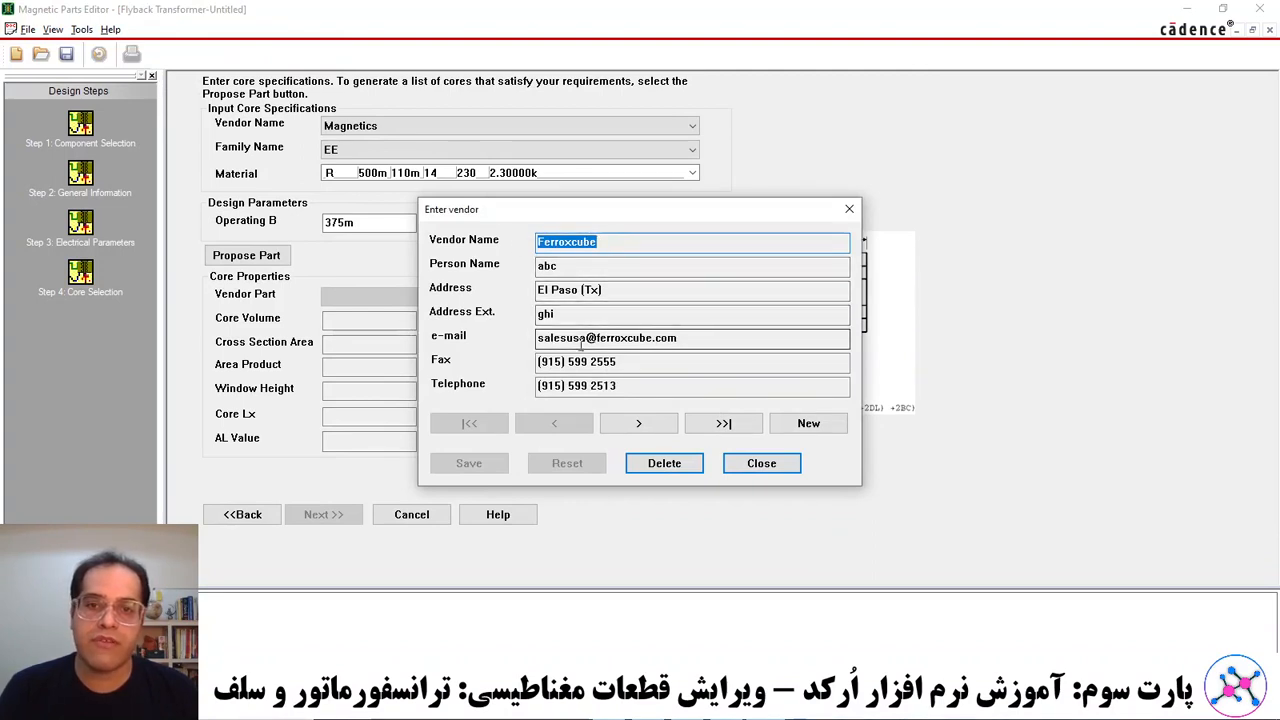
{"action": "left_click", "coordinate": [766, 466]}
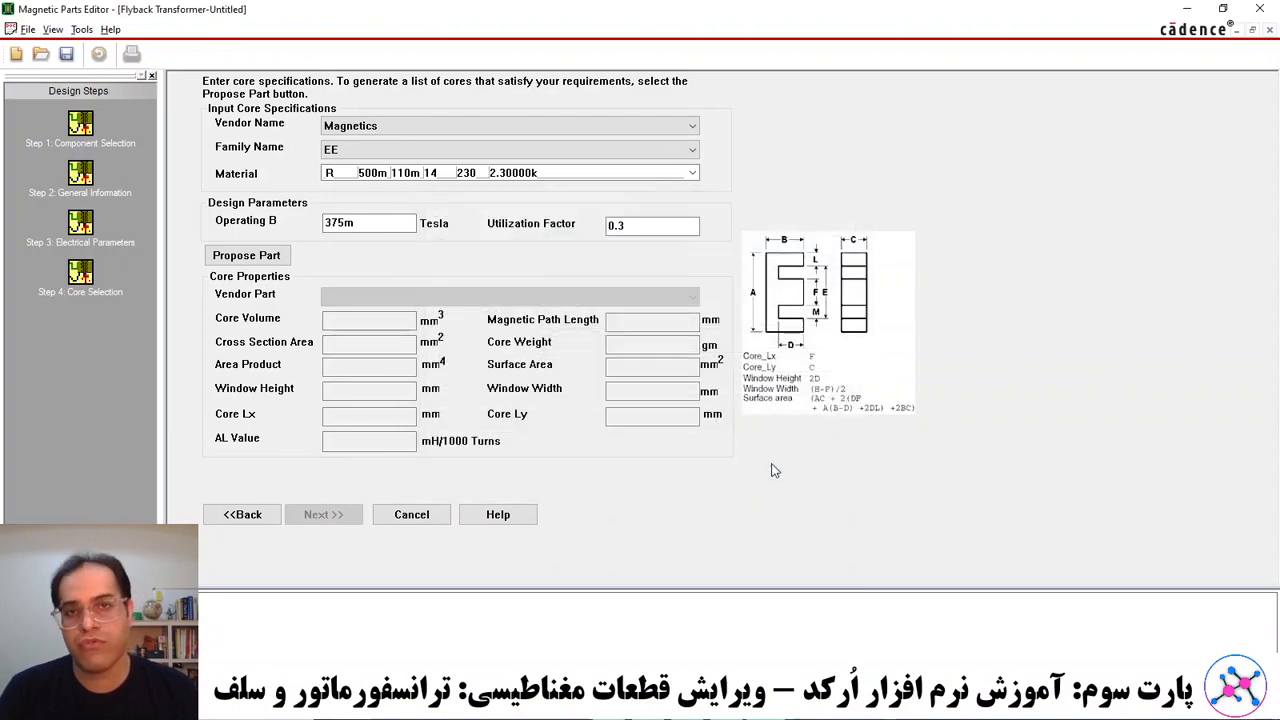
Compare the core families offered by the vendors Ferroxcube and Magnetics.
{"action": "left_click", "coordinate": [354, 128]}
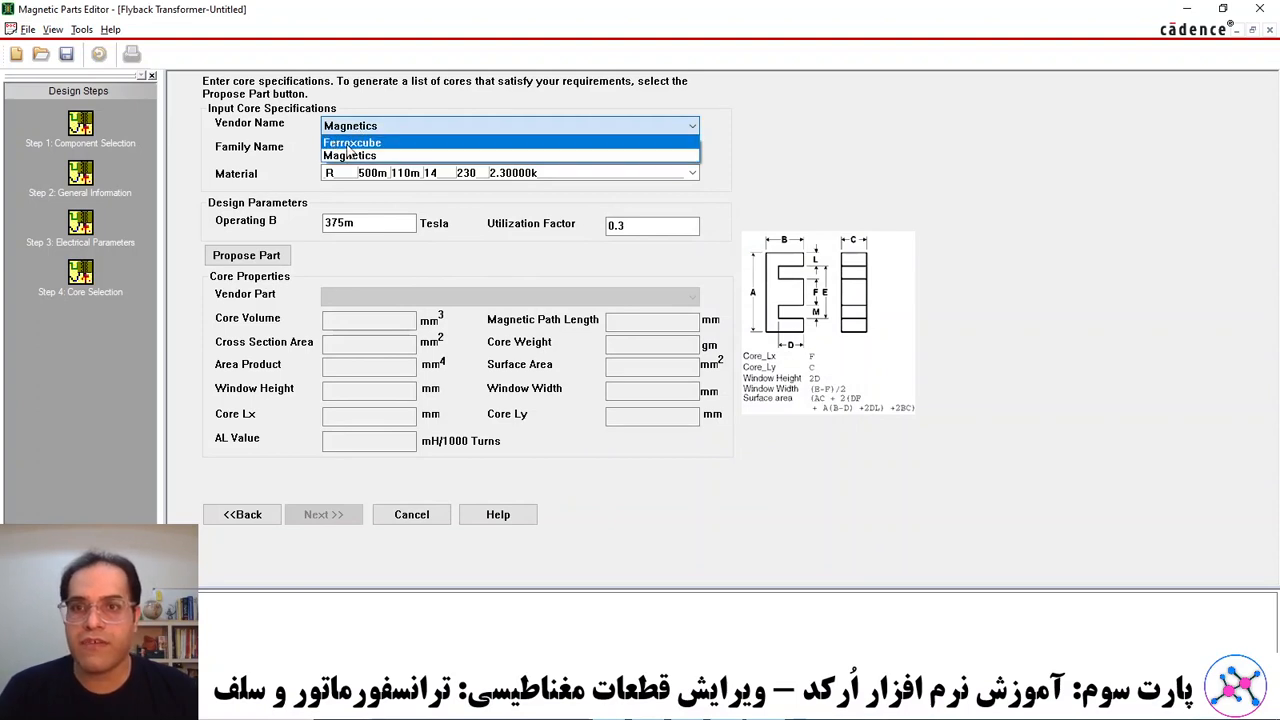
{"action": "left_click", "coordinate": [364, 143]}
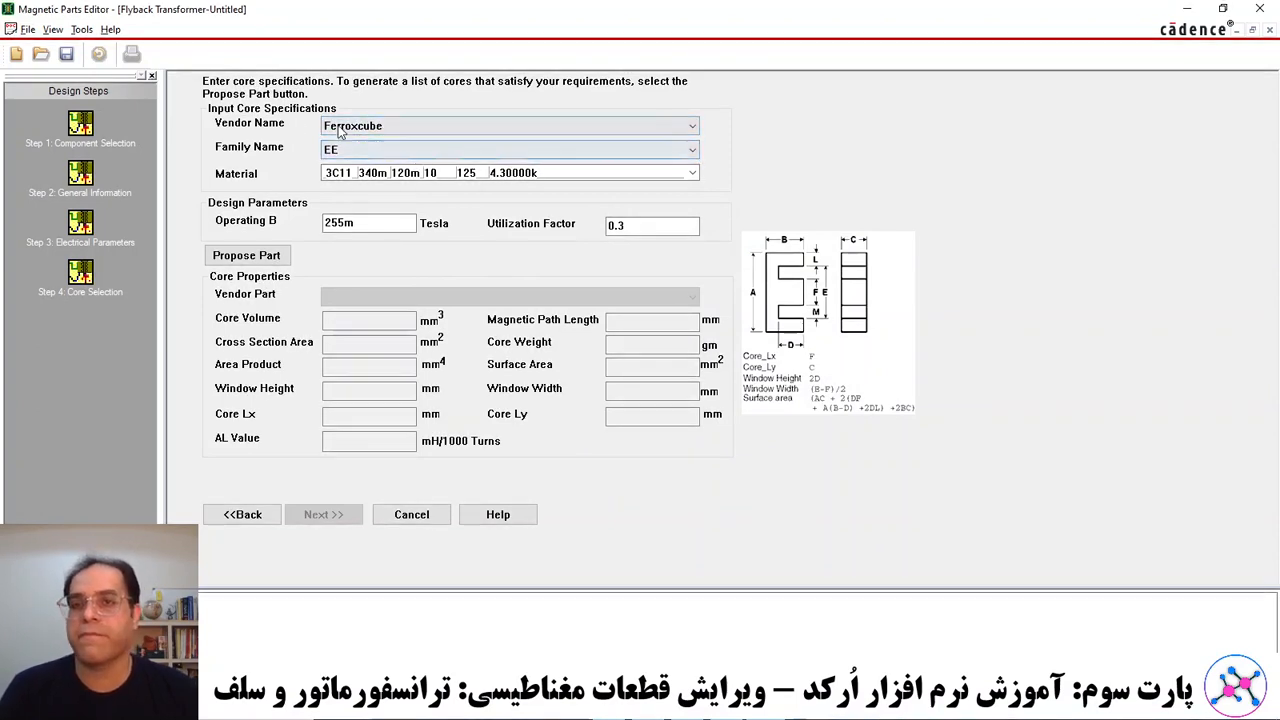
{"action": "left_click", "coordinate": [369, 150]}
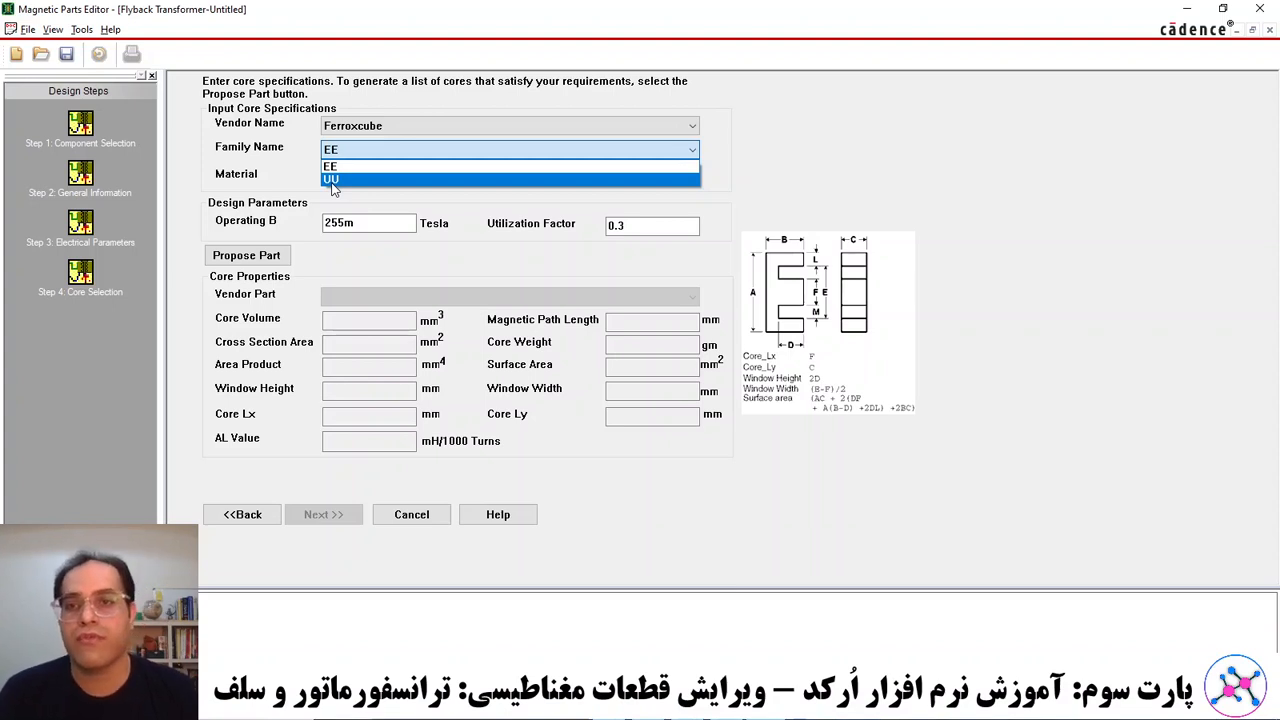
{"action": "left_click", "coordinate": [332, 166]}
{"action": "left_click", "coordinate": [364, 128]}
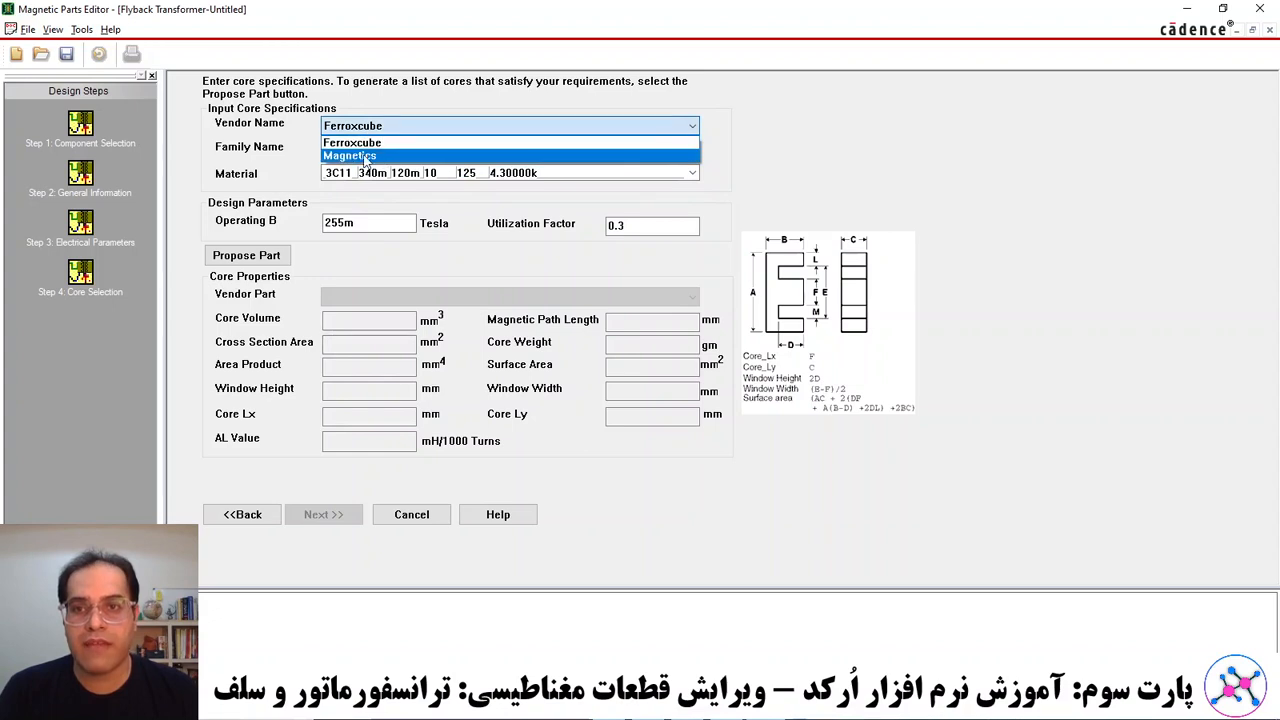
{"action": "left_click", "coordinate": [364, 157]}
{"action": "left_click", "coordinate": [361, 148]}
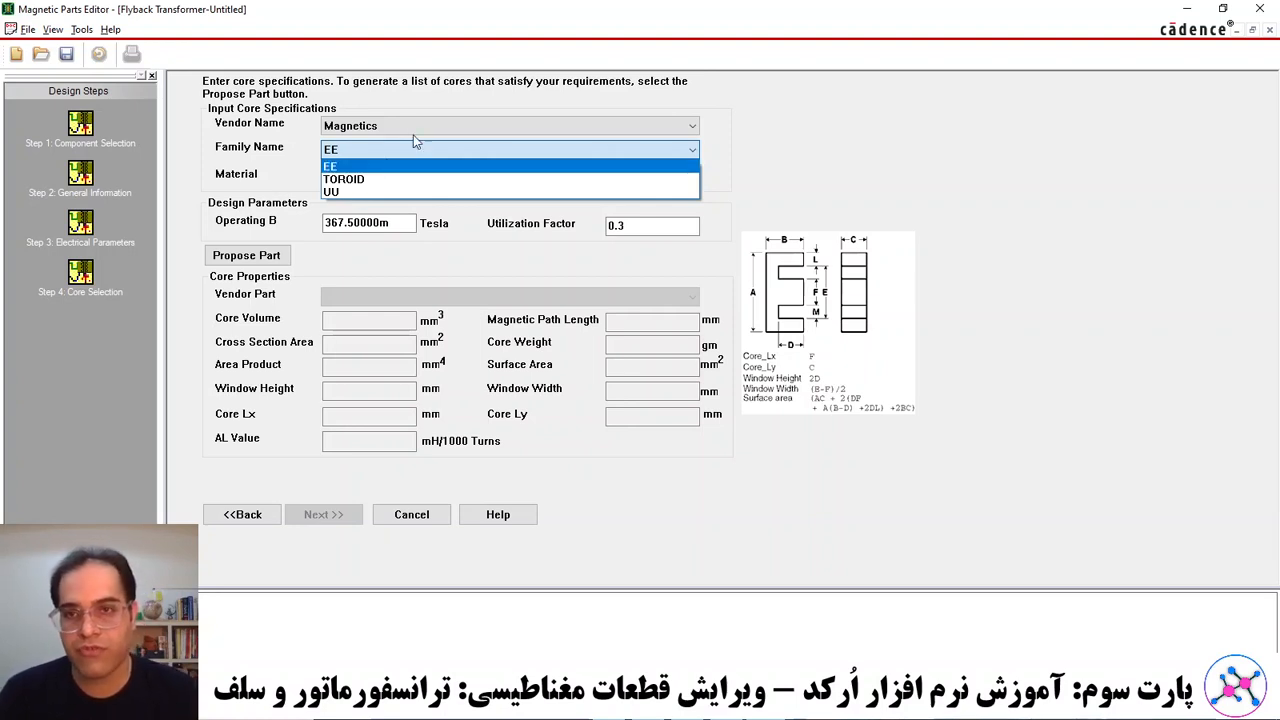
{"action": "left_click", "coordinate": [388, 119]}
Set the core vendor to Ferroxcube, the family to EE and the material to 3C81.
{"action": "left_click", "coordinate": [368, 127]}
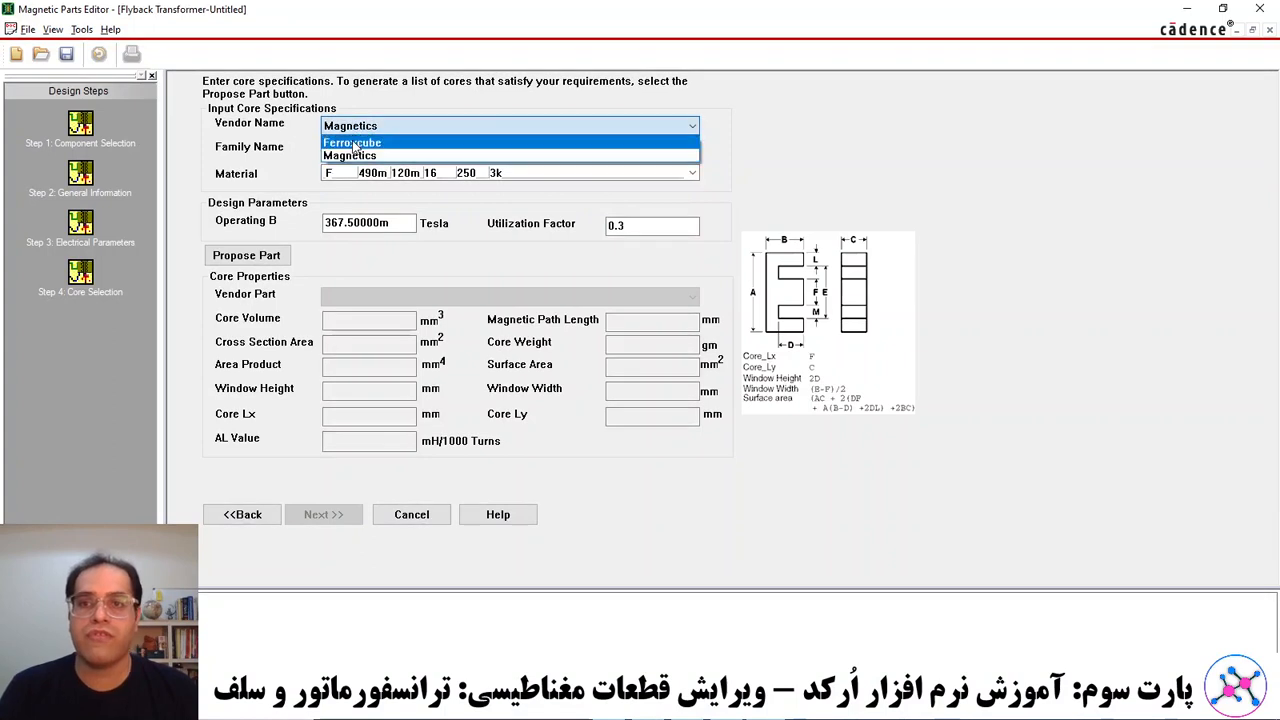
{"action": "left_click", "coordinate": [352, 138]}
{"action": "left_click", "coordinate": [343, 152]}
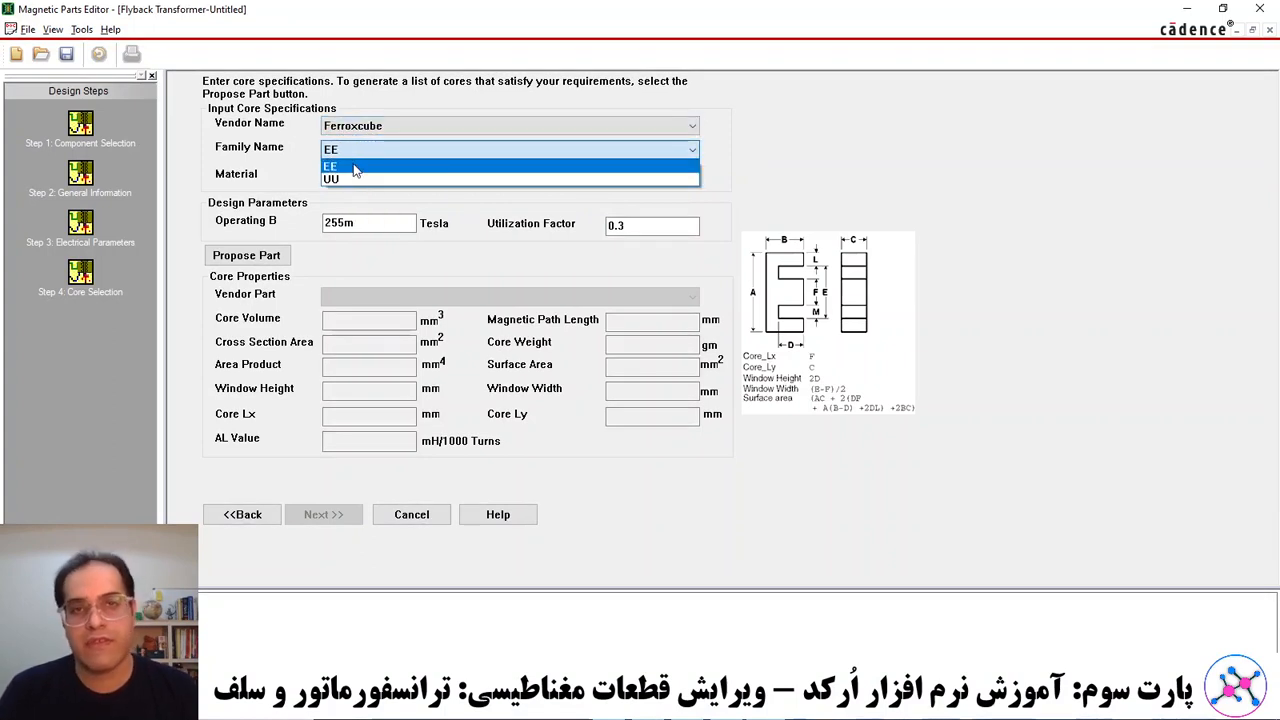
{"action": "left_click", "coordinate": [350, 167]}
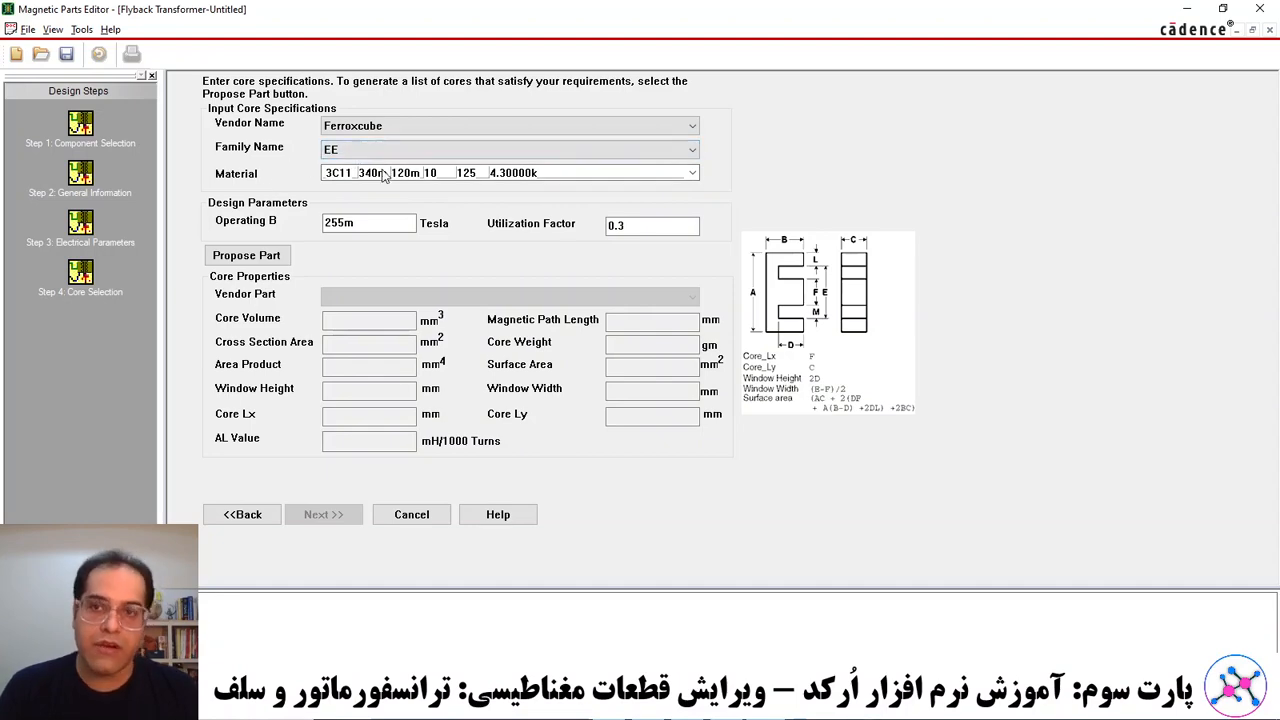
{"action": "left_click", "coordinate": [445, 174]}
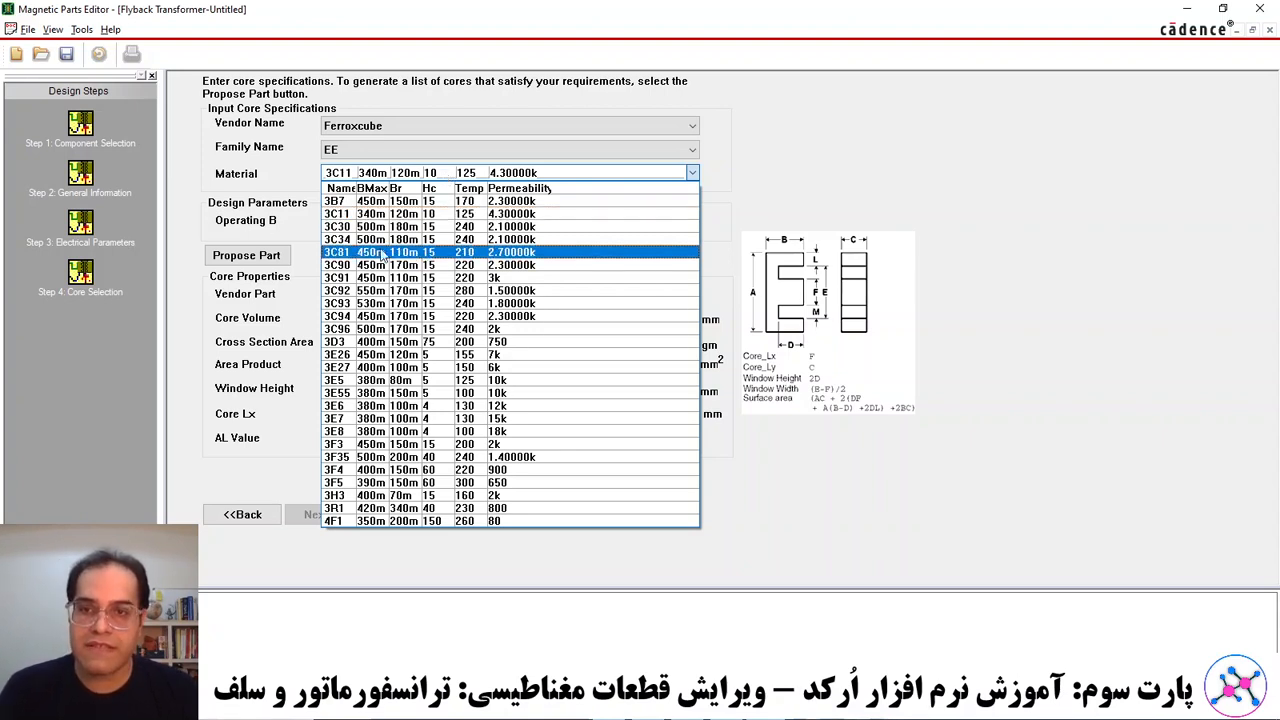
{"action": "left_click", "coordinate": [356, 256]}
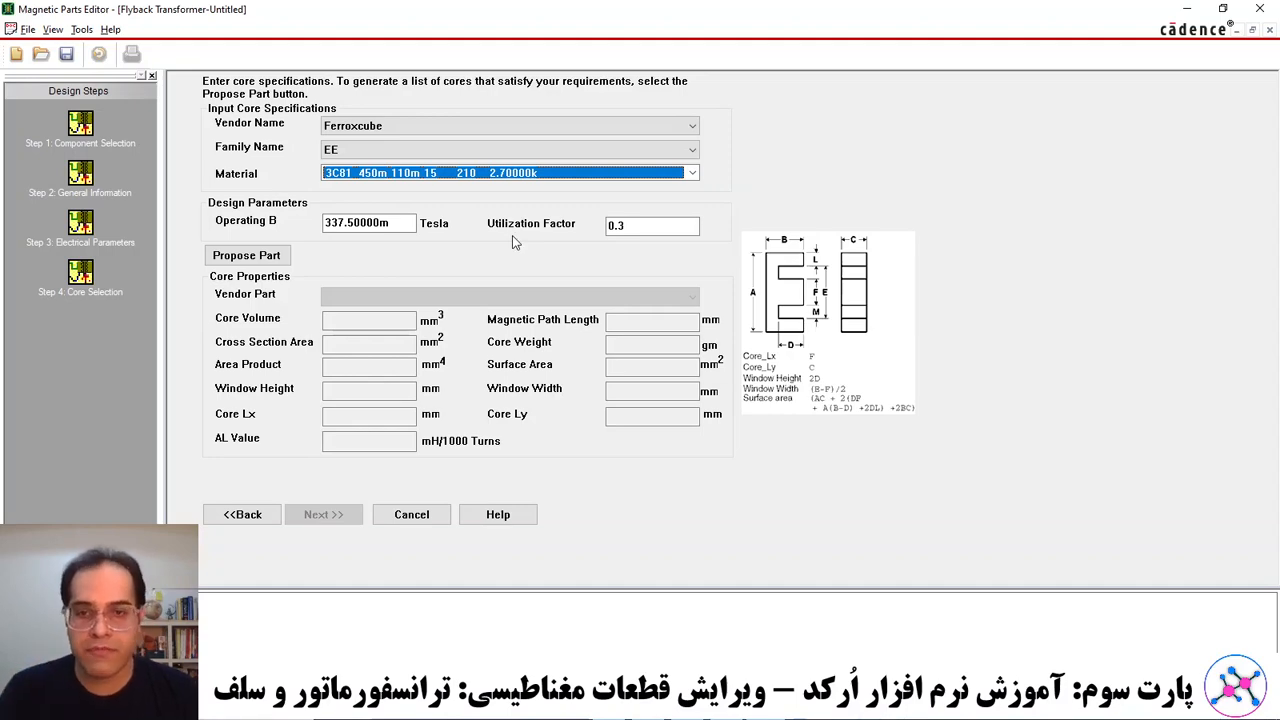
Switch to Foxit PDF Reader and find the section on selecting the correct core type in the handbook FXC_HB2013_2.pdf.
{"action": "left_click", "coordinate": [592, 707]}
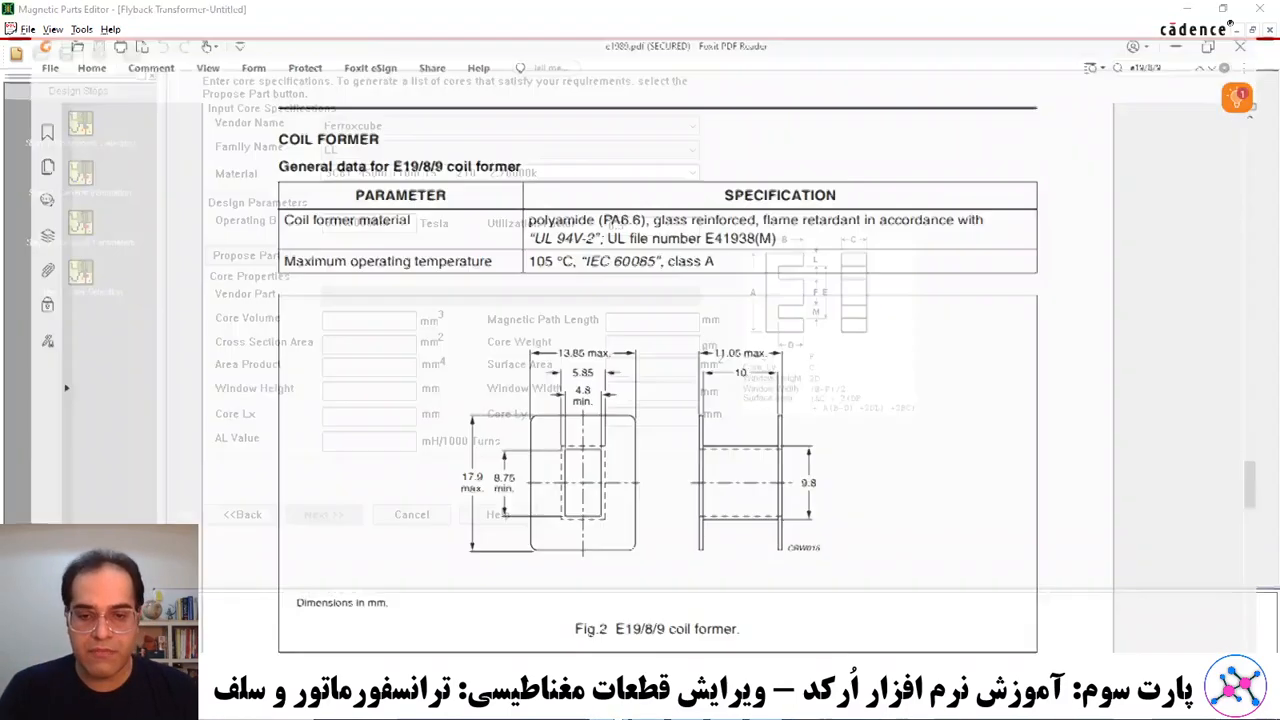
{"action": "left_click", "coordinate": [188, 62]}
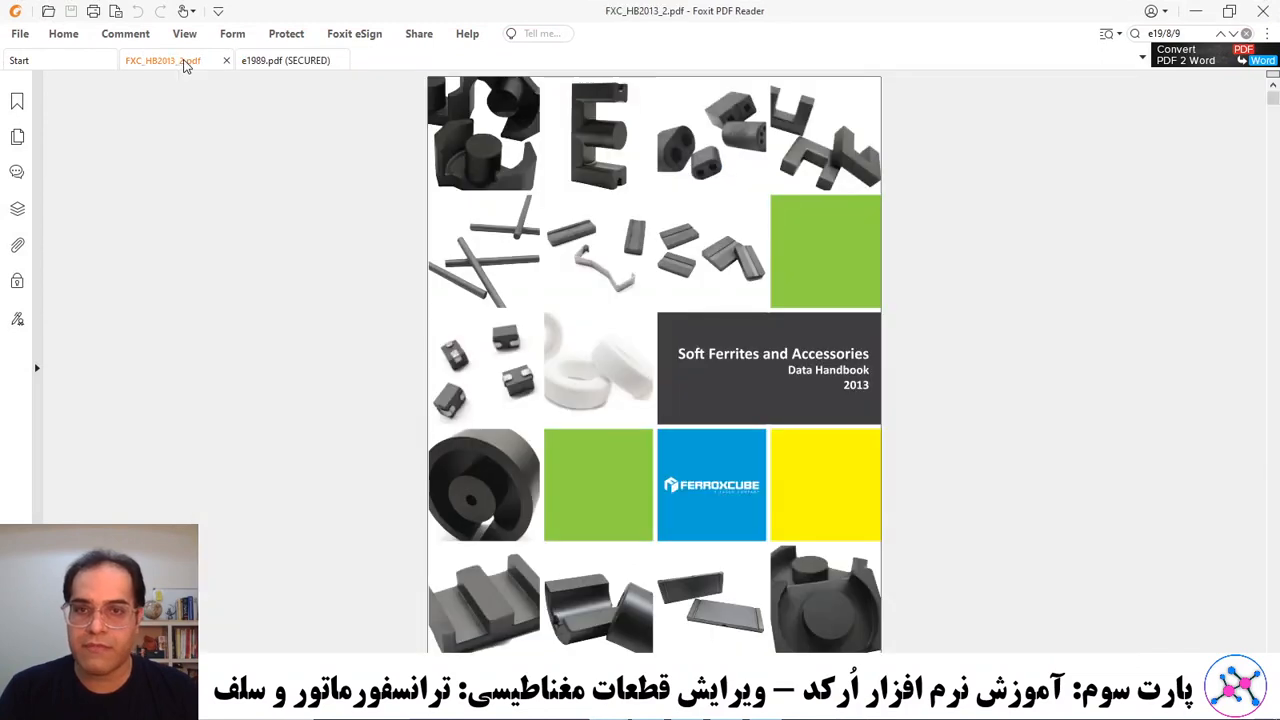
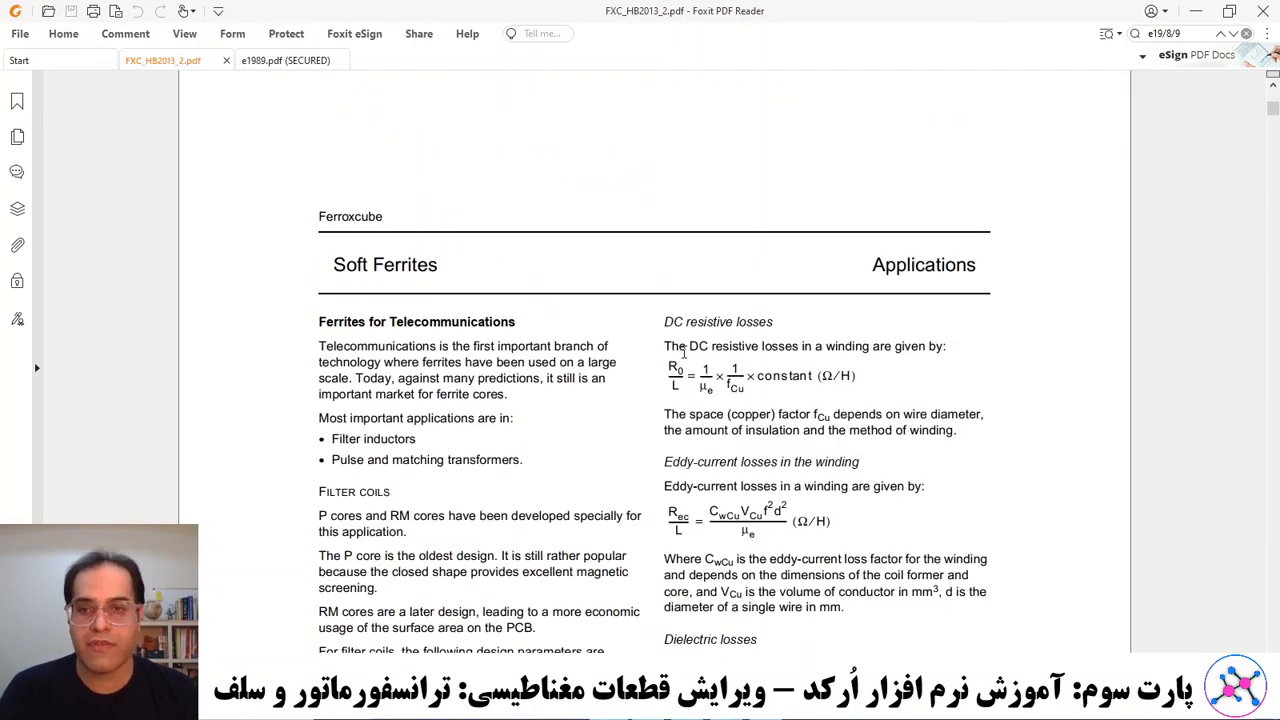
{"action": "scroll", "coordinate": [676, 354], "scroll_direction": "up", "scroll_amount": 1}
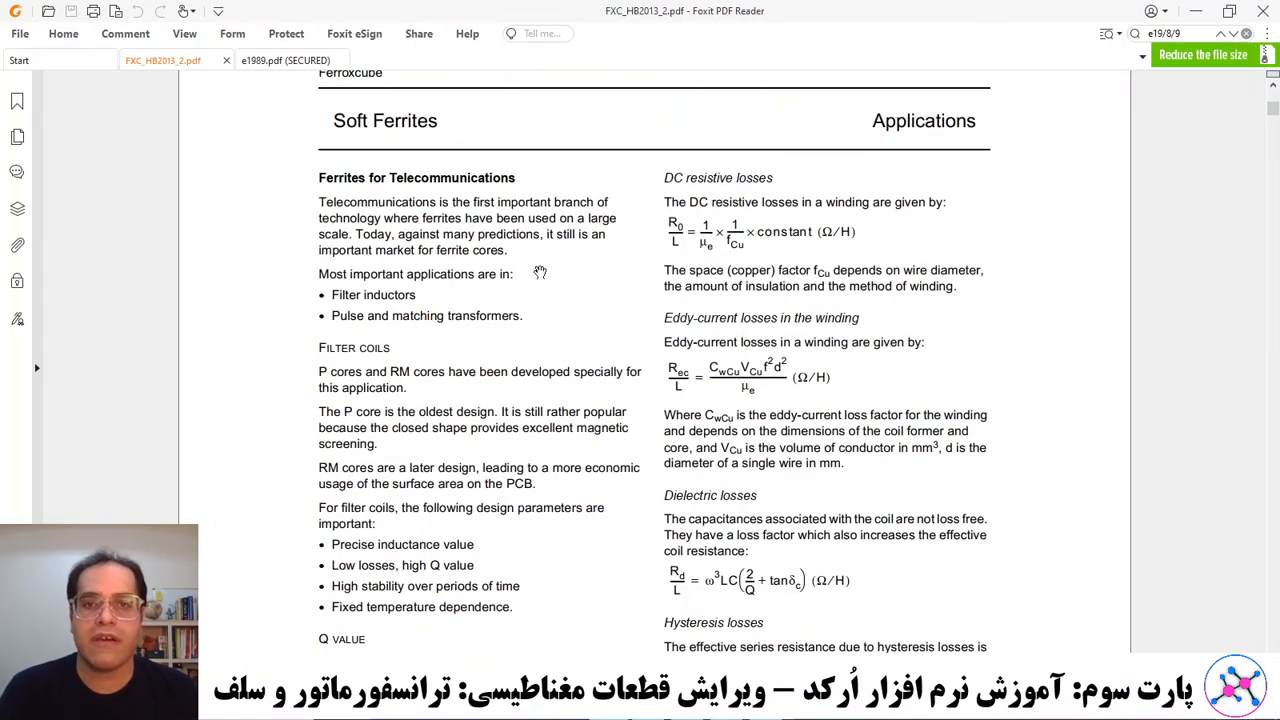
{"action": "scroll", "coordinate": [616, 290], "scroll_direction": "down", "scroll_amount": 8}
{"action": "scroll", "coordinate": [620, 301], "scroll_direction": "up", "scroll_amount": 4}
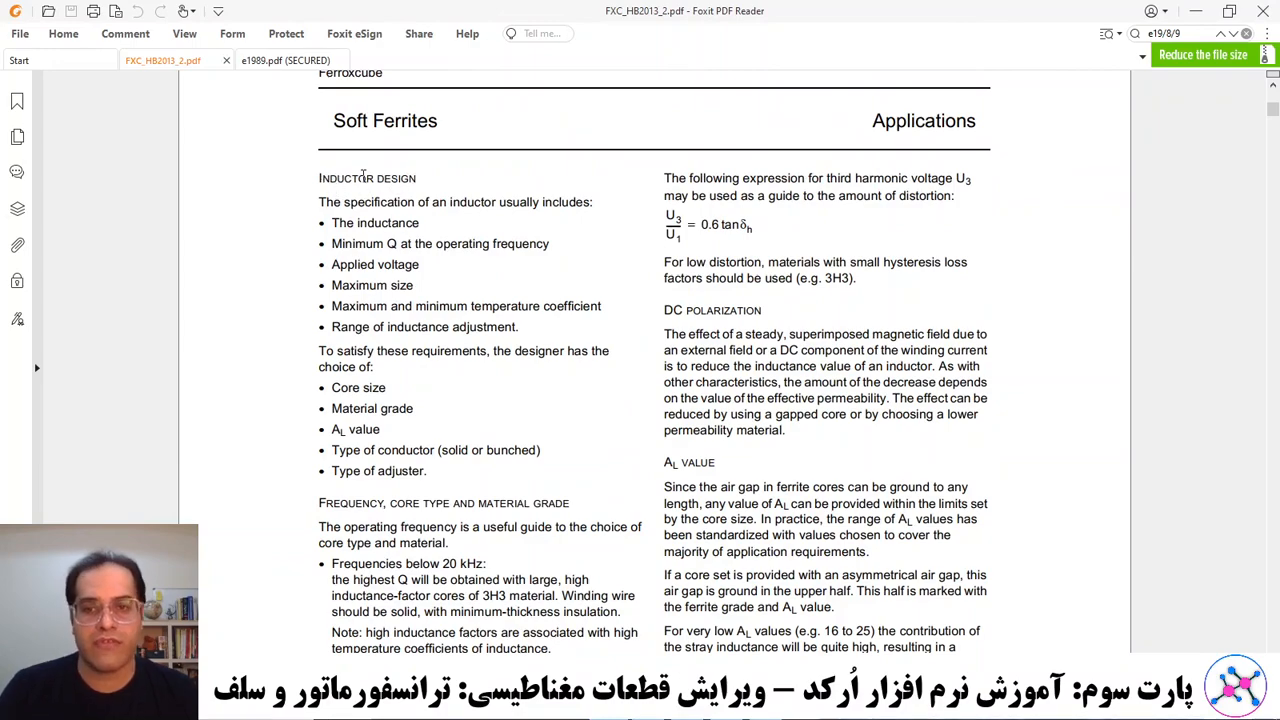
{"action": "scroll", "coordinate": [368, 201], "scroll_direction": "down", "scroll_amount": 15}
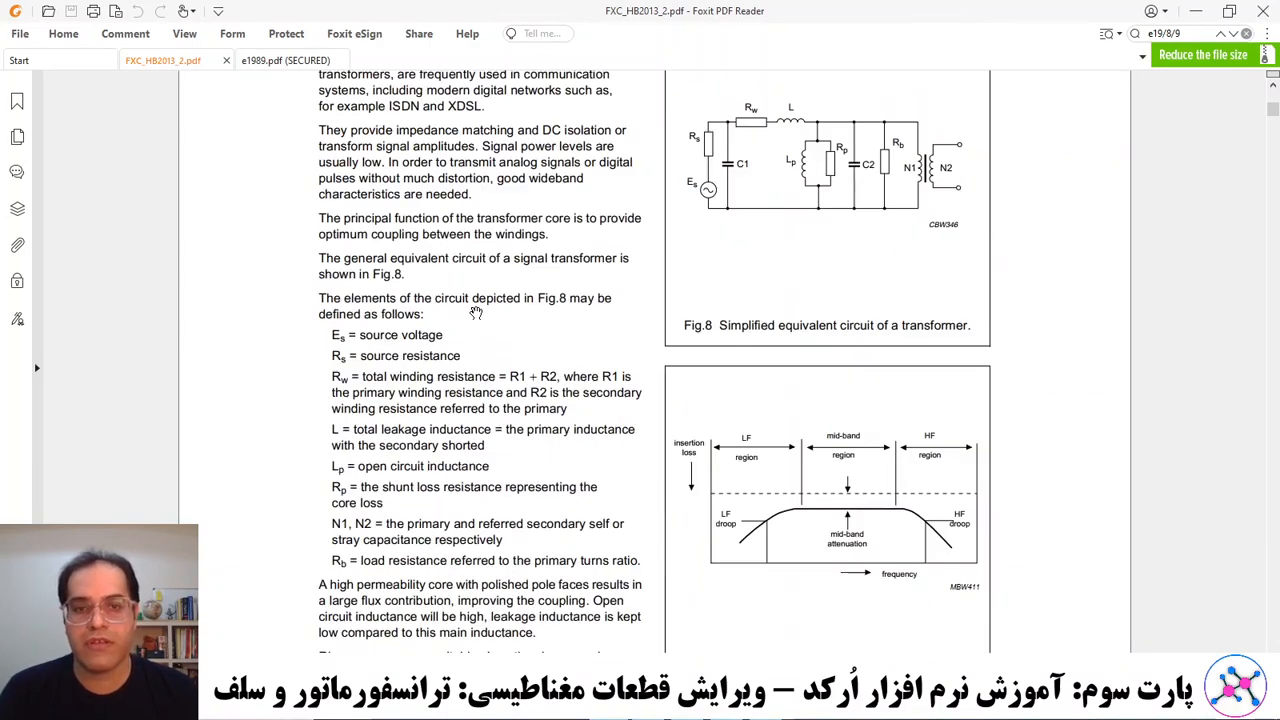
{"action": "scroll", "coordinate": [492, 354], "scroll_direction": "down", "scroll_amount": 1}
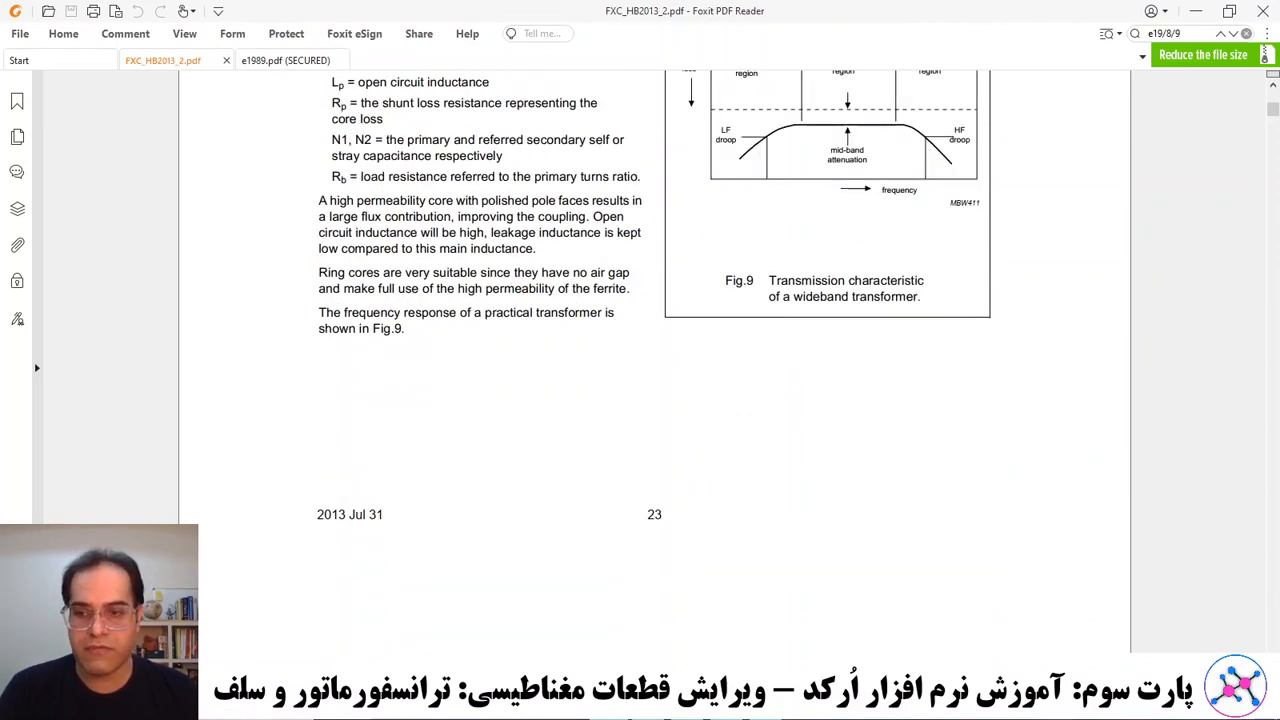
{"action": "scroll", "coordinate": [654, 360], "scroll_direction": "down", "scroll_amount": 12}
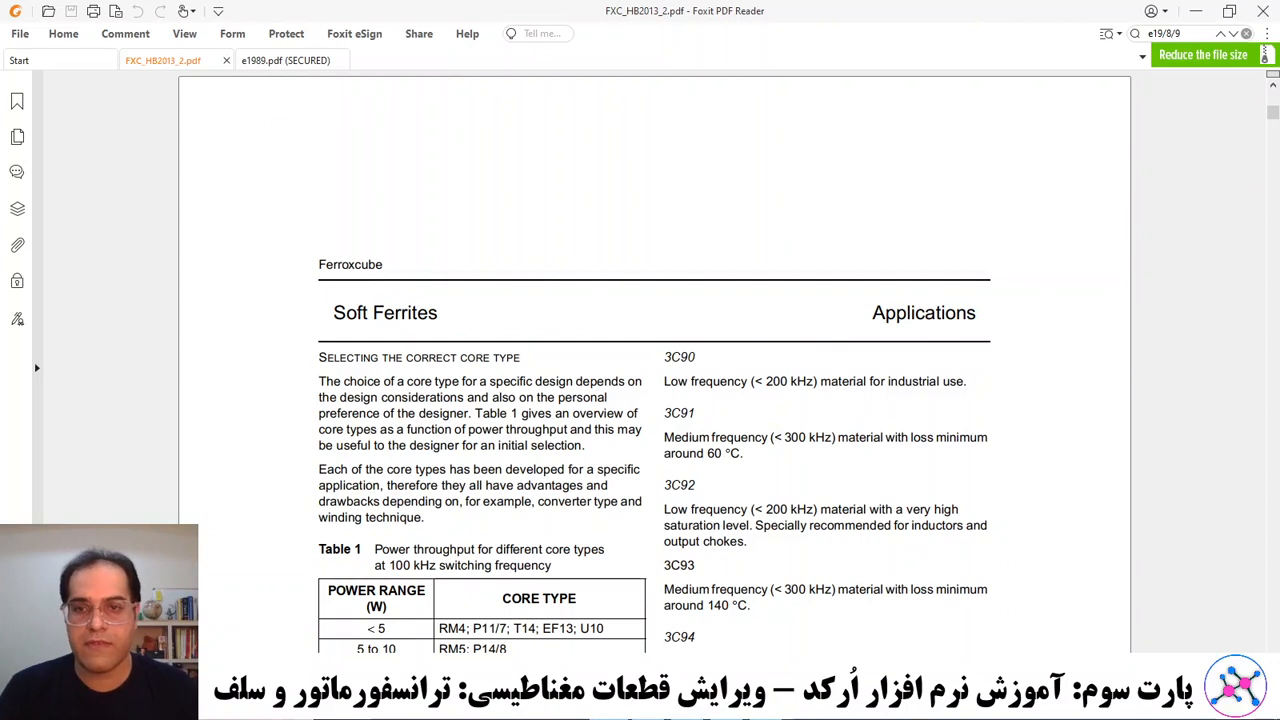
Examine the handbook's table of power throughput by core type and the frequency range in the 3C81 ferrite description.
{"action": "scroll", "coordinate": [410, 510], "scroll_direction": "down", "scroll_amount": 3}
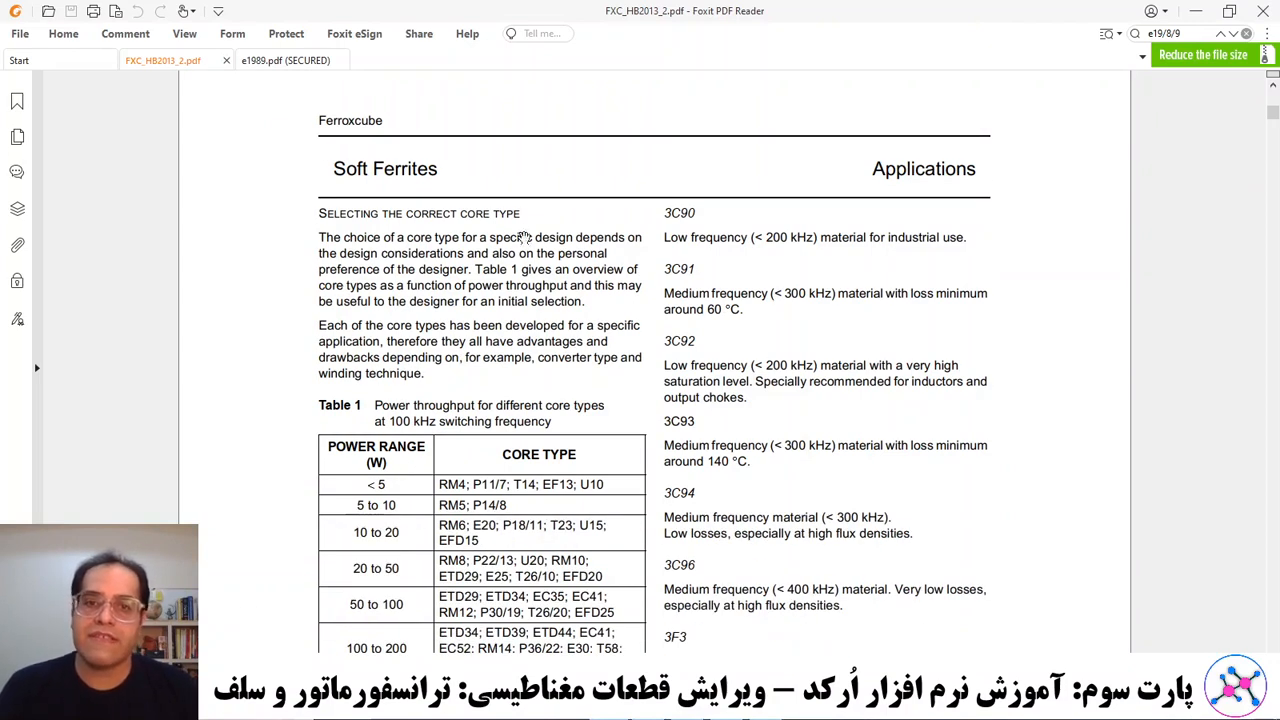
{"action": "scroll", "coordinate": [524, 237], "scroll_direction": "down", "scroll_amount": 2}
{"action": "scroll", "coordinate": [529, 252], "scroll_direction": "down", "scroll_amount": 3}
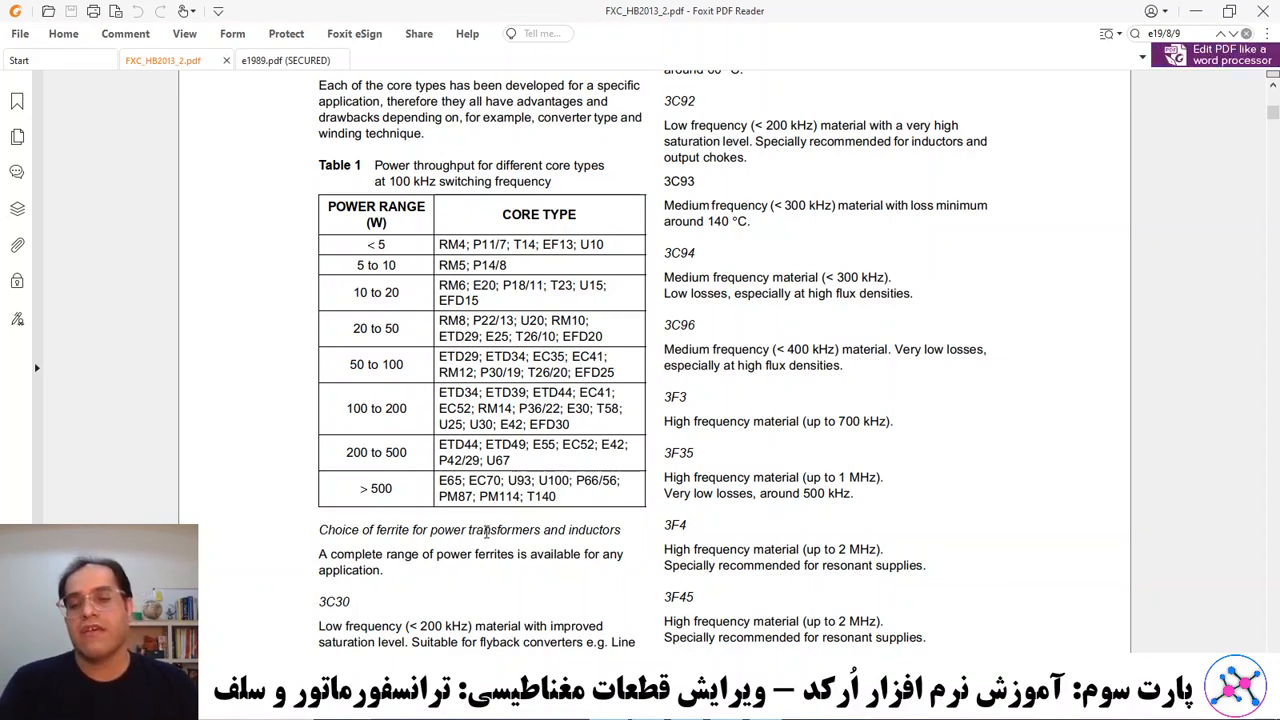
{"action": "scroll", "coordinate": [400, 510], "scroll_direction": "down", "scroll_amount": 3}
{"action": "scroll", "coordinate": [340, 440], "scroll_direction": "down", "scroll_amount": 3}
{"action": "scroll", "coordinate": [347, 440], "scroll_direction": "down", "scroll_amount": 2}
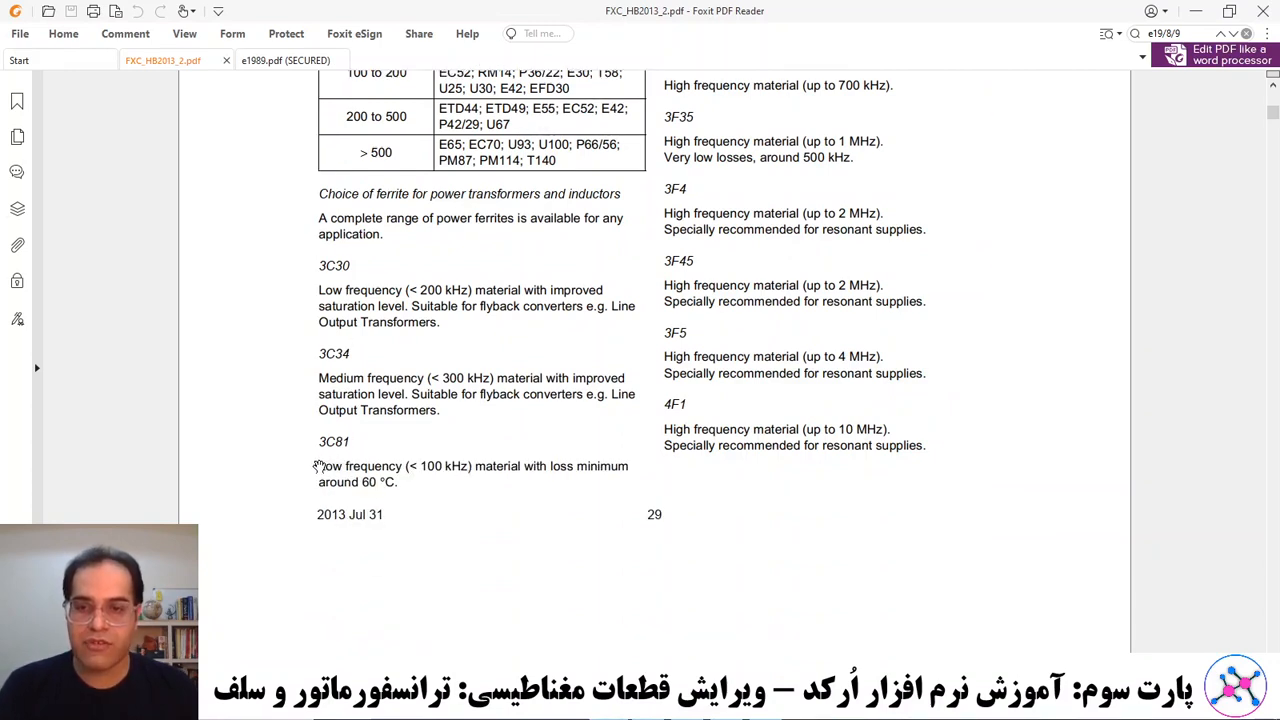
{"action": "left_click_drag", "start_coordinate": [320, 464], "coordinate": [471, 467]}
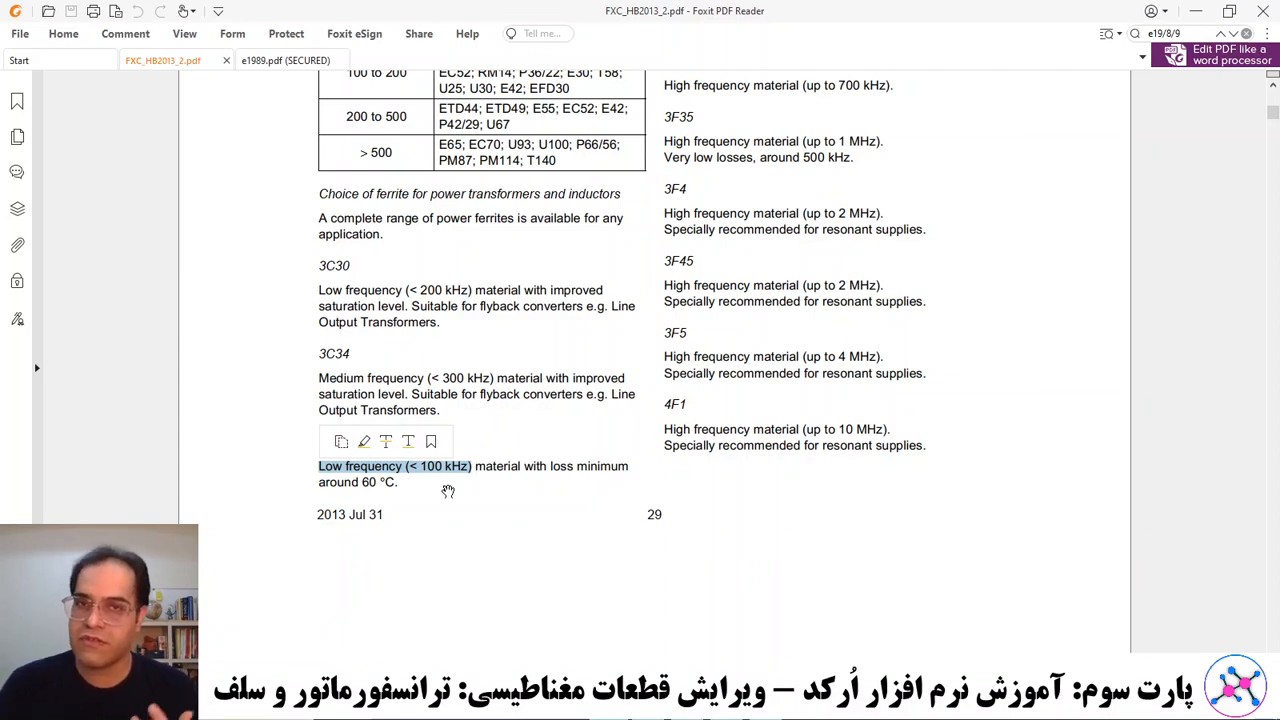
{"action": "left_click", "coordinate": [449, 490]}
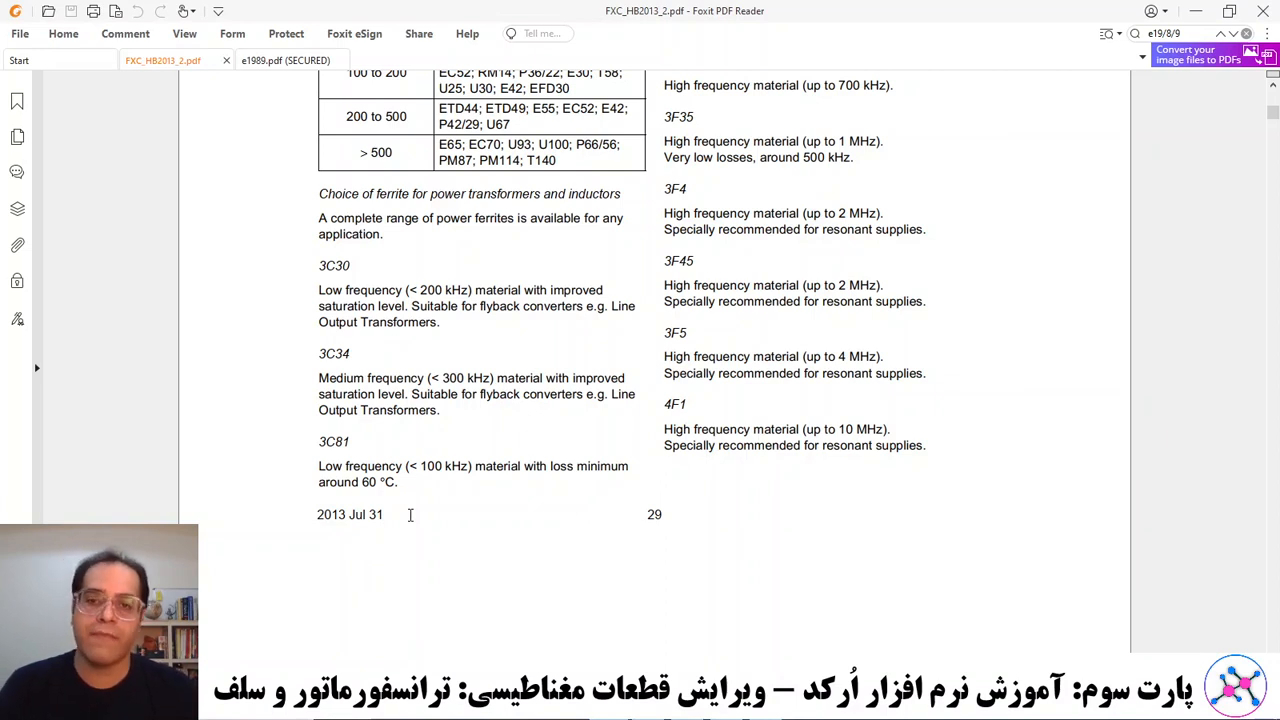
Review the handbook's power ferrite grades again and continue to the page on the performance factor of power ferrites.
{"action": "scroll", "coordinate": [410, 514], "scroll_direction": "up", "scroll_amount": 6}
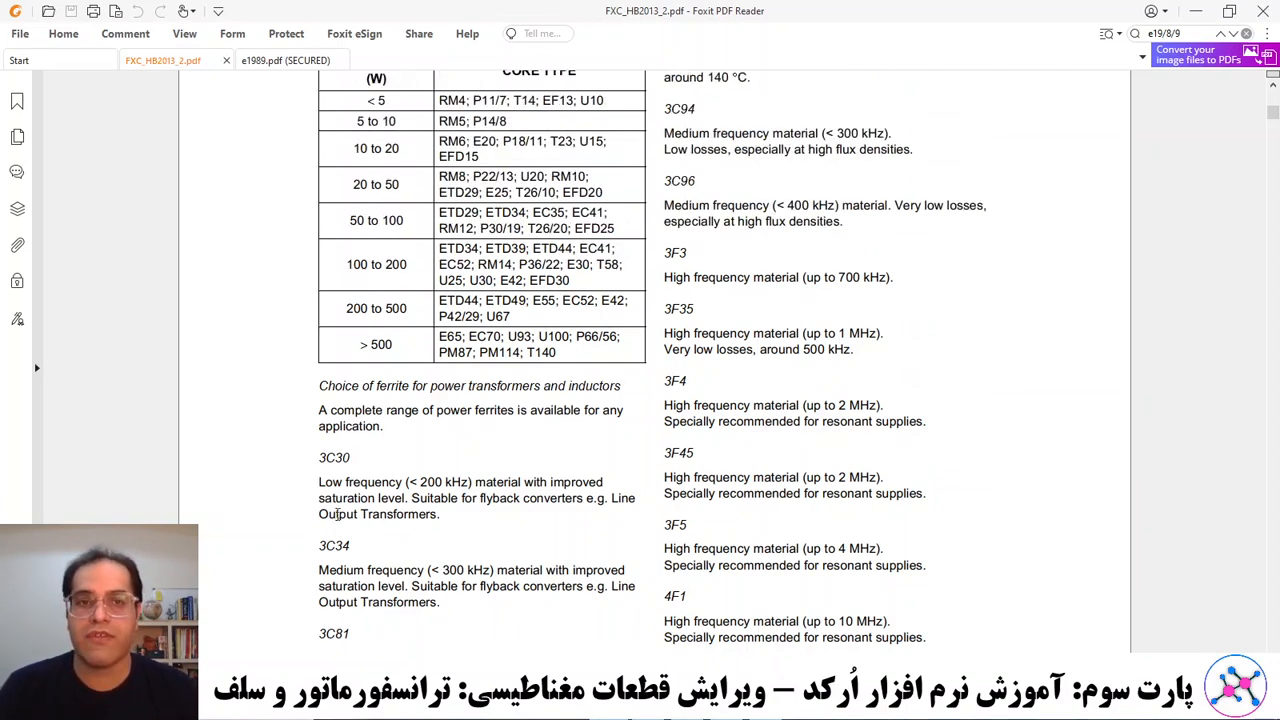
{"action": "scroll", "coordinate": [686, 130], "scroll_direction": "up", "scroll_amount": 5}
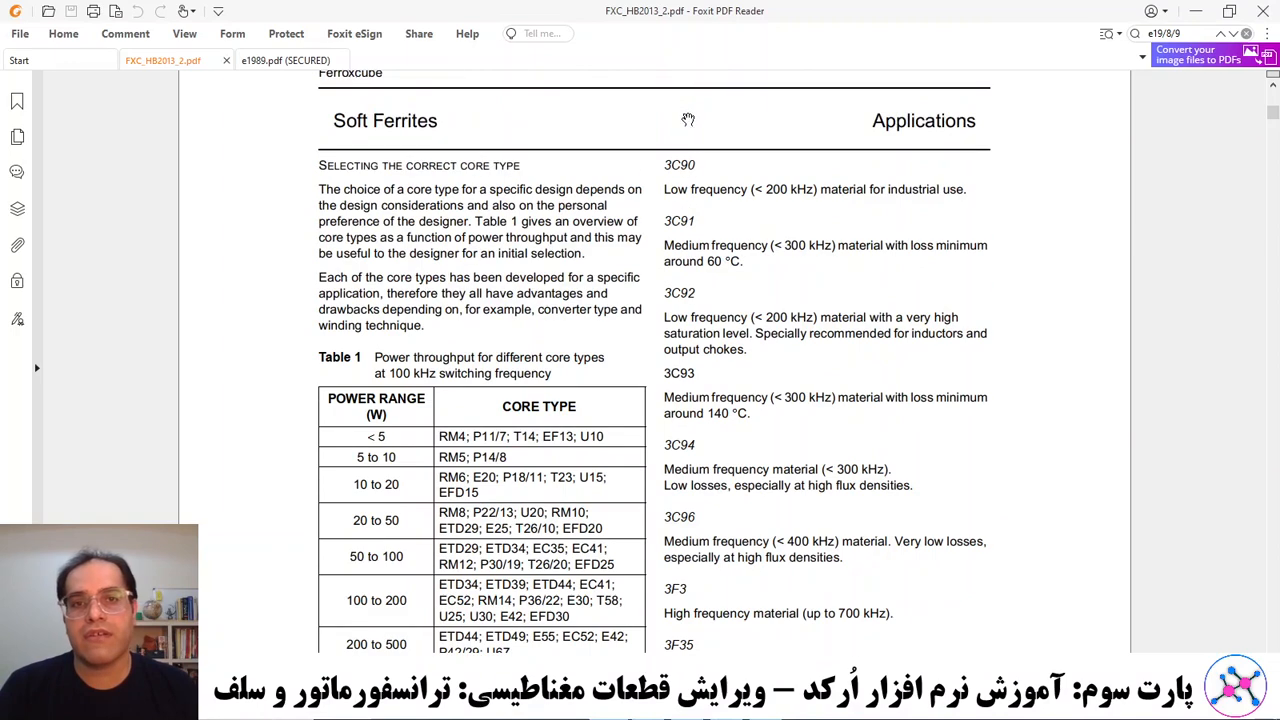
{"action": "scroll", "coordinate": [688, 160], "scroll_direction": "down", "scroll_amount": 10}
{"action": "scroll", "coordinate": [699, 254], "scroll_direction": "down", "scroll_amount": 8}
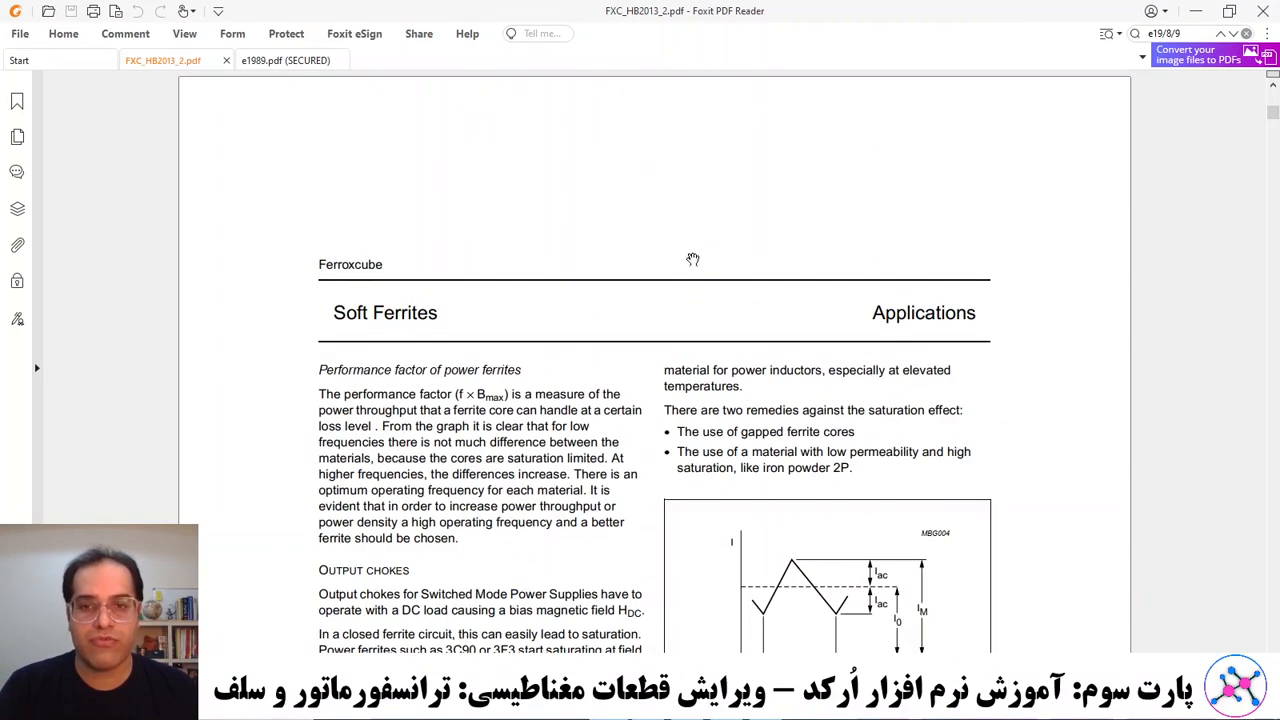
Examine the handbook's performance factor graph, its gapped core sets section and the ER35W/21/11 core data page.
{"action": "scroll", "coordinate": [693, 259], "scroll_direction": "down", "scroll_amount": 4}
{"action": "scroll", "coordinate": [455, 250], "scroll_direction": "down", "scroll_amount": 6}
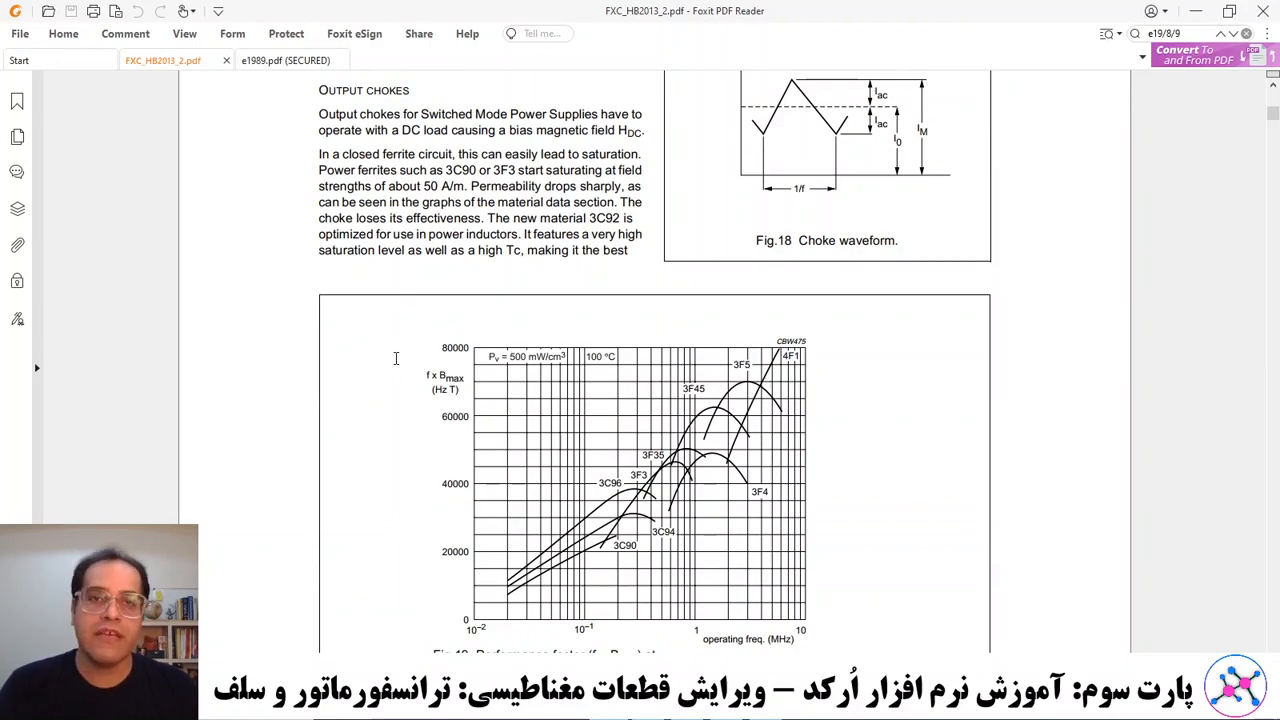
{"action": "scroll", "coordinate": [380, 372], "scroll_direction": "down", "scroll_amount": 15}
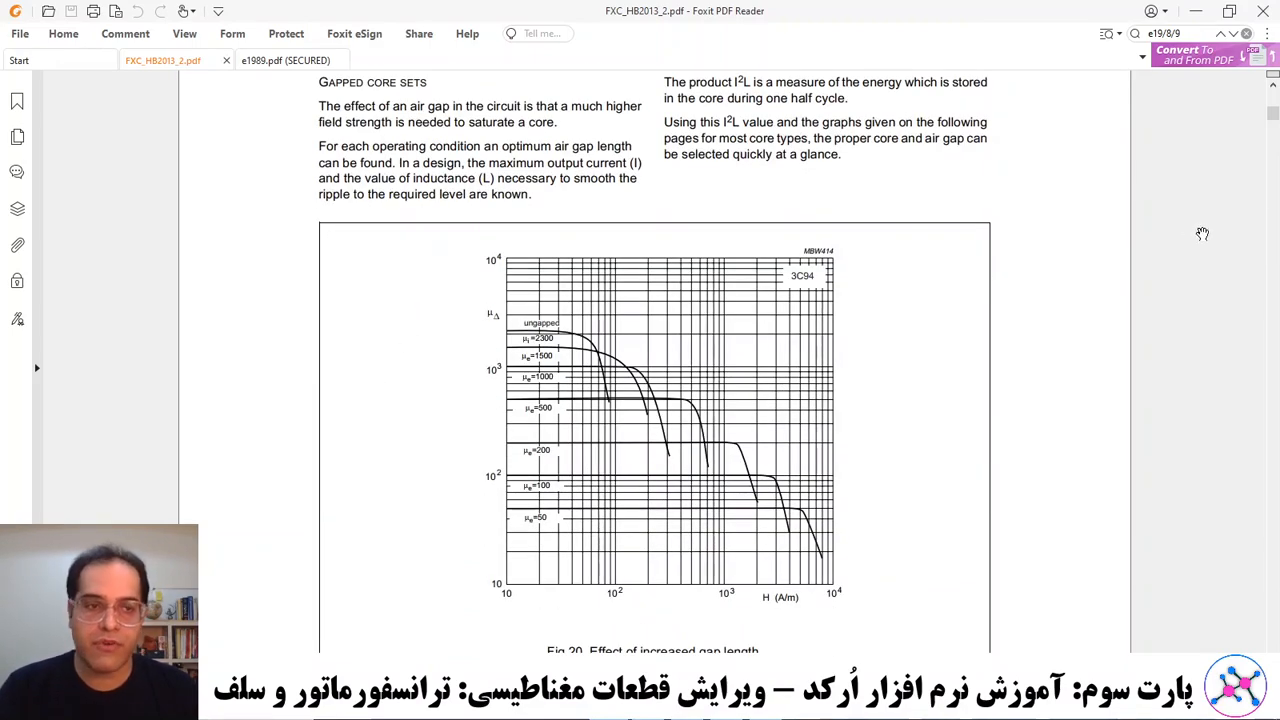
{"action": "left_click_drag", "start_coordinate": [1272, 112], "coordinate": [1273, 347]}
{"action": "scroll", "coordinate": [766, 335], "scroll_direction": "down", "scroll_amount": 5}
{"action": "scroll", "coordinate": [841, 182], "scroll_direction": "up", "scroll_amount": 4}
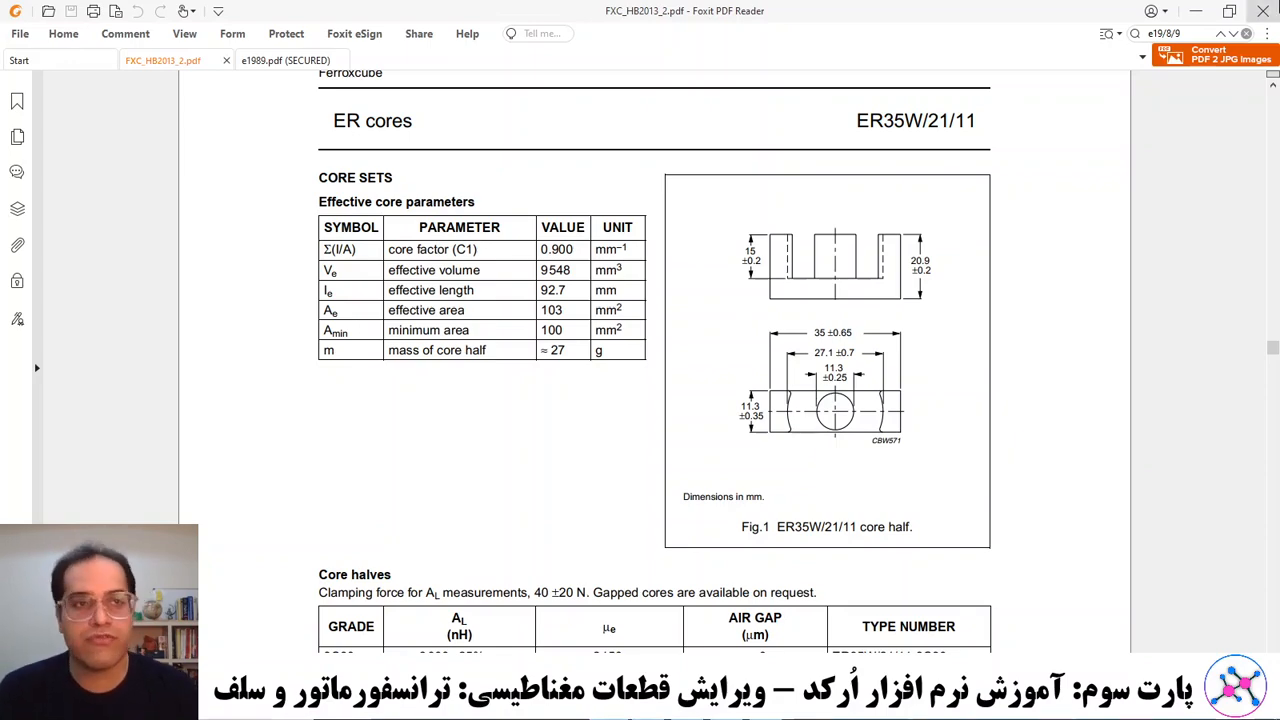
Switch back to Magnetic Parts Editor, propose parts for the 3C81 EE core specification and select vendor part E13_6_6.
{"action": "left_click", "coordinate": [1195, 11]}
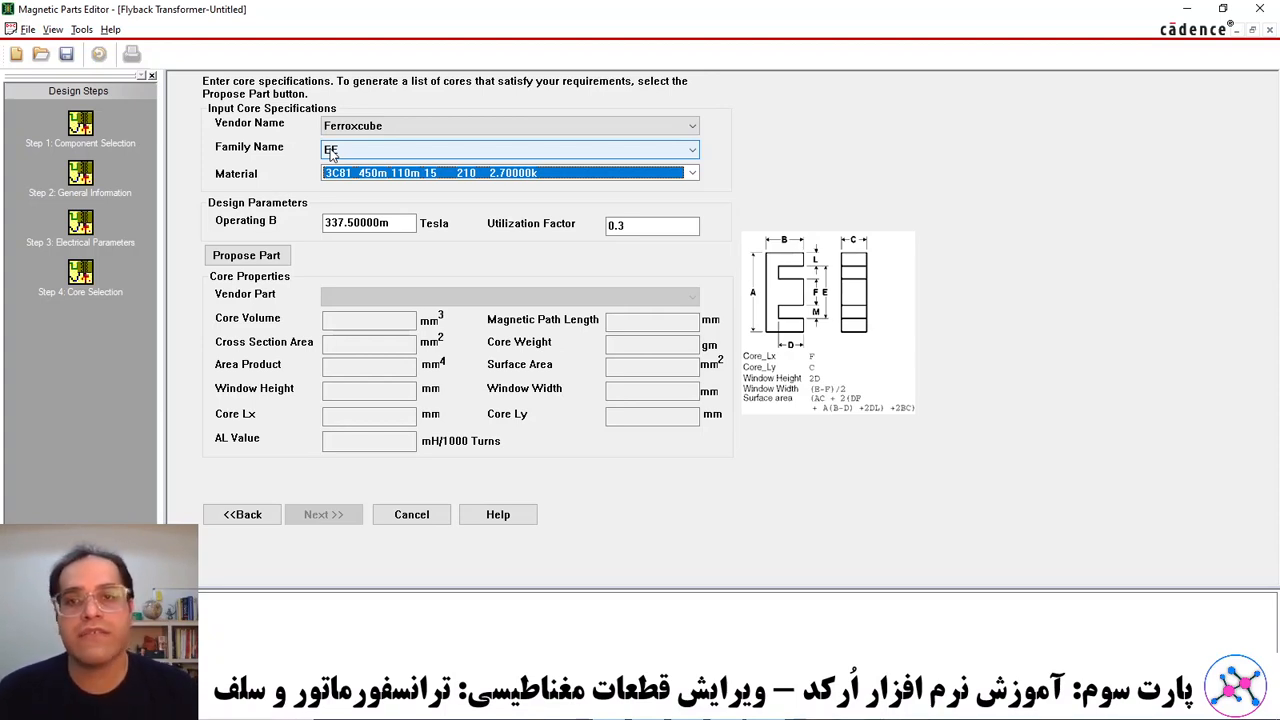
{"action": "left_click", "coordinate": [262, 257]}
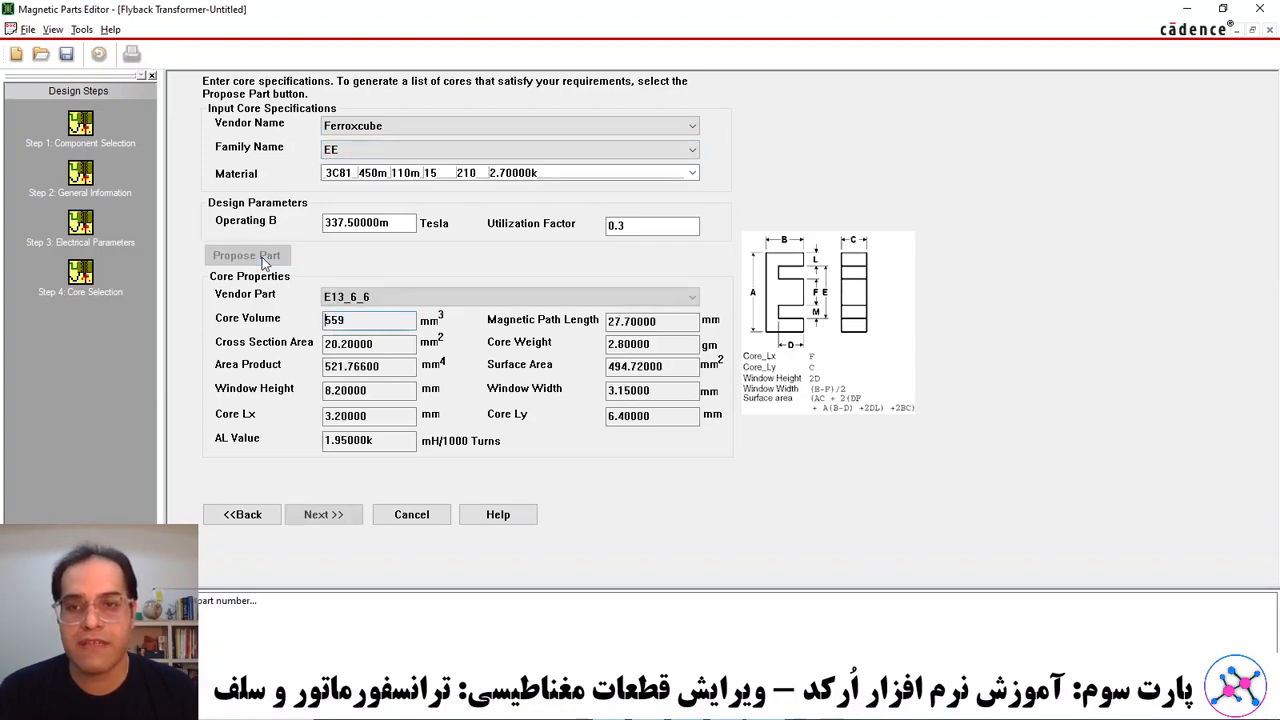
{"action": "left_click", "coordinate": [434, 296]}
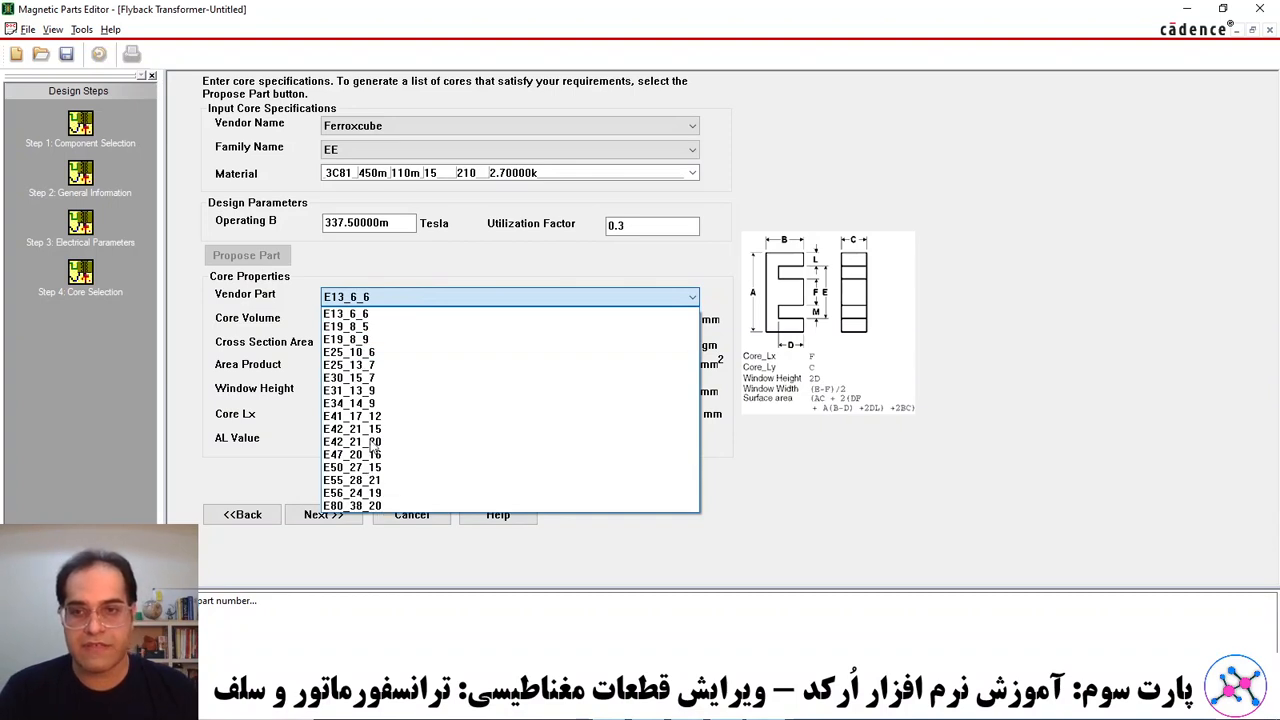
{"action": "left_click", "coordinate": [366, 315]}
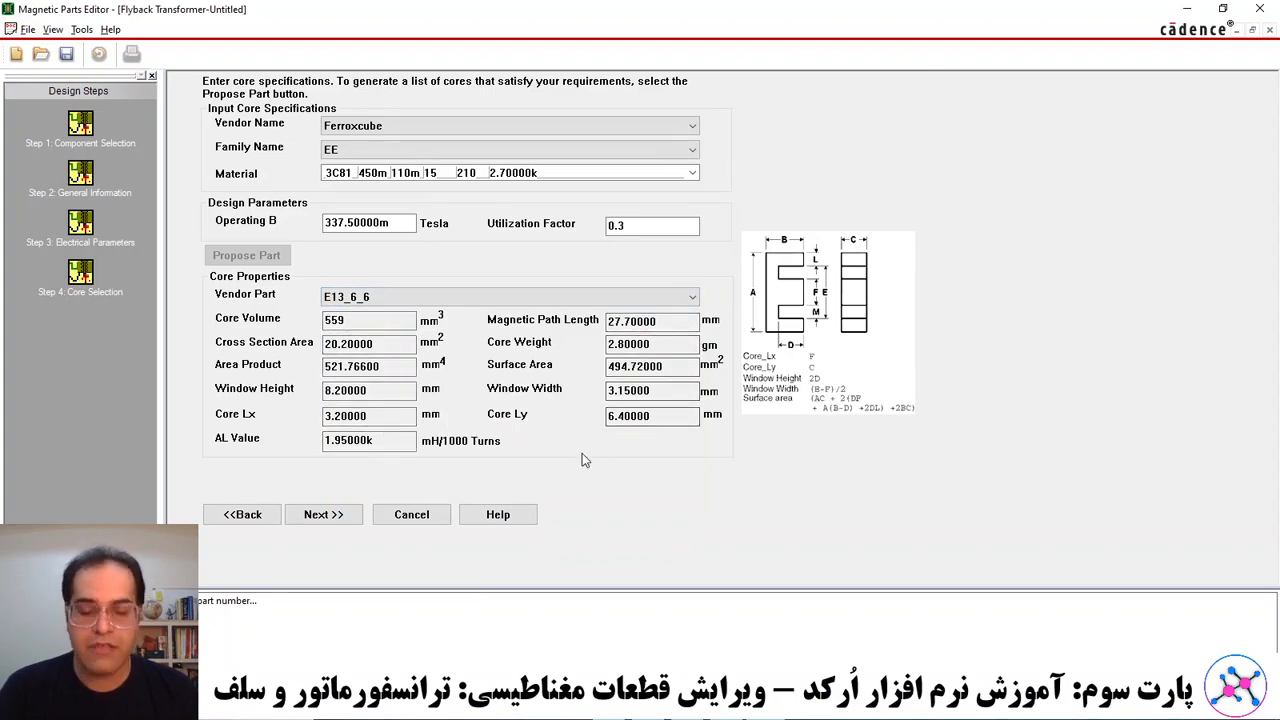
Preview the core properties of vendor part E19_8_5 and go back to E13_6_6.
{"action": "left_click", "coordinate": [425, 298]}
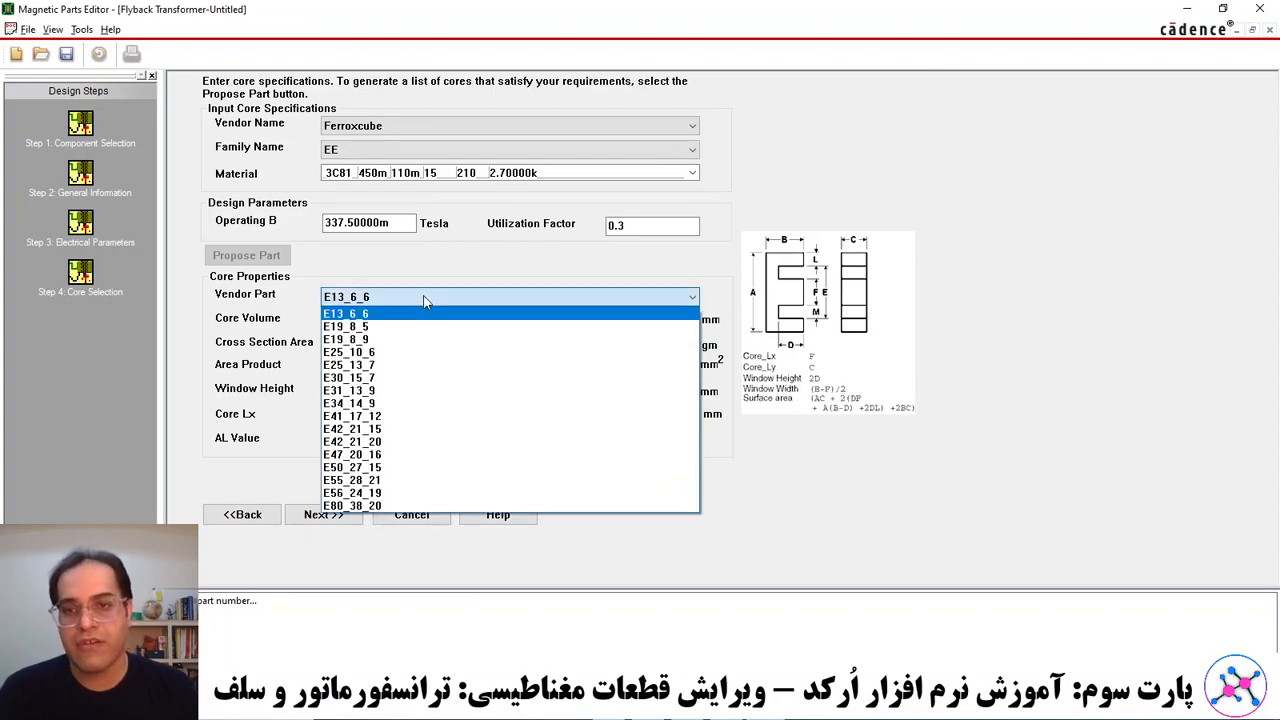
{"action": "left_click", "coordinate": [346, 327]}
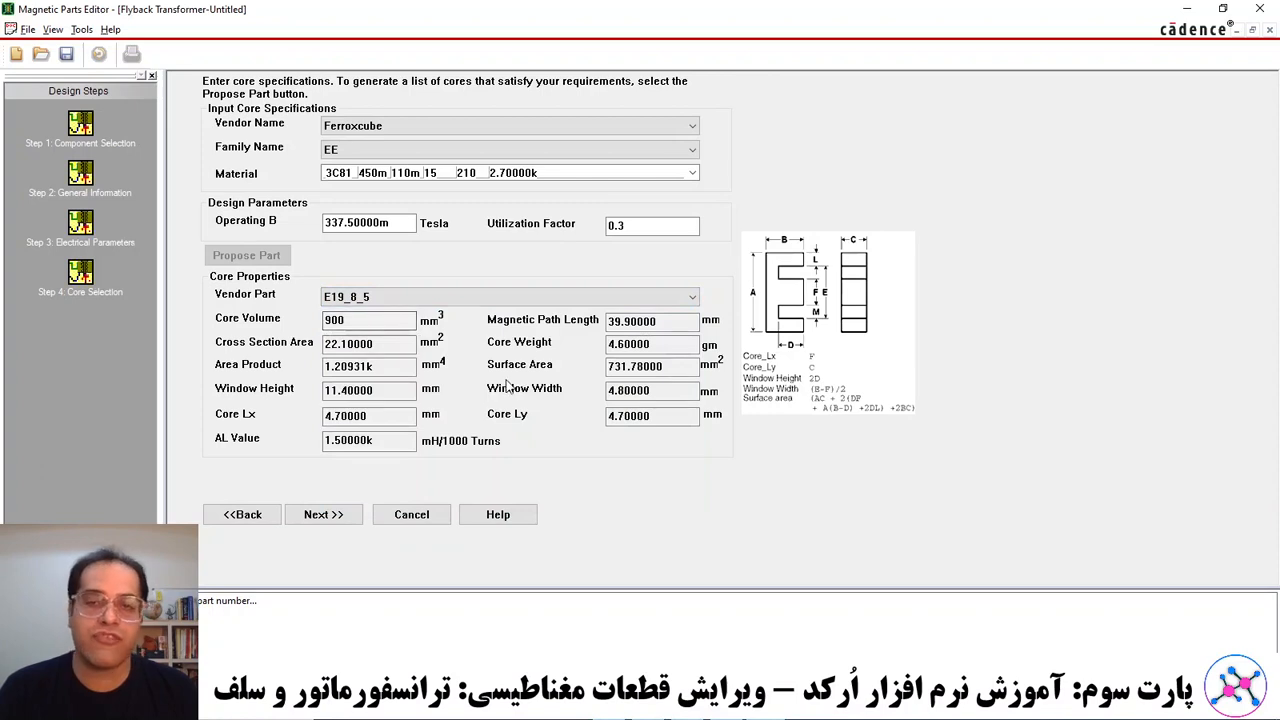
{"action": "left_click", "coordinate": [398, 294]}
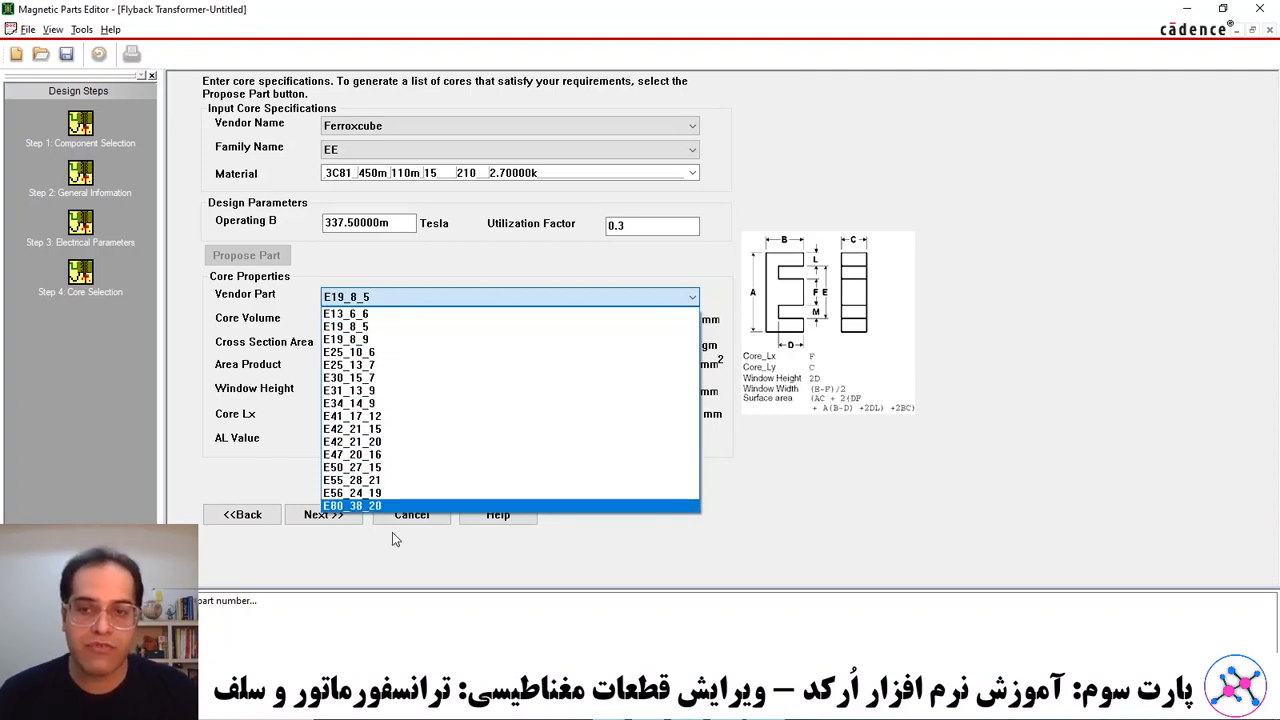
{"action": "left_click", "coordinate": [356, 316]}
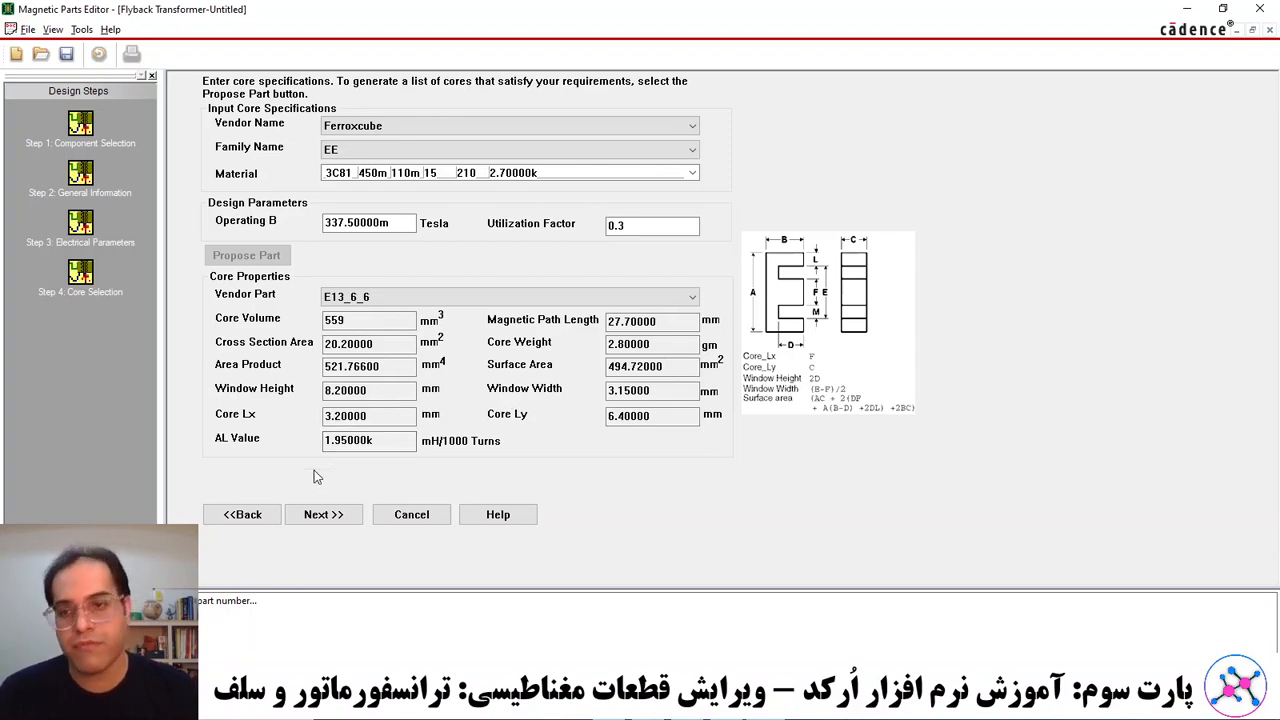
Continue to the bobbin selection with the E13_6_6 core and check the available bobbin part numbers.
{"action": "left_click", "coordinate": [326, 515]}
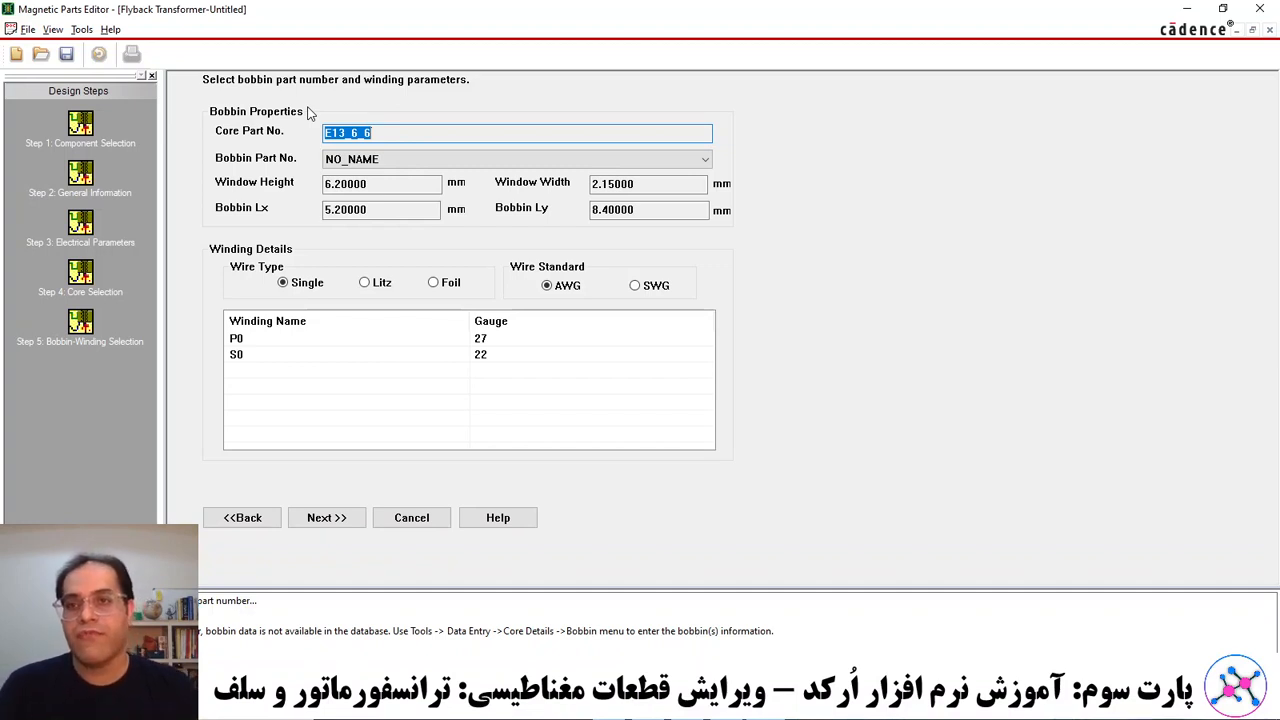
{"action": "left_click", "coordinate": [332, 165]}
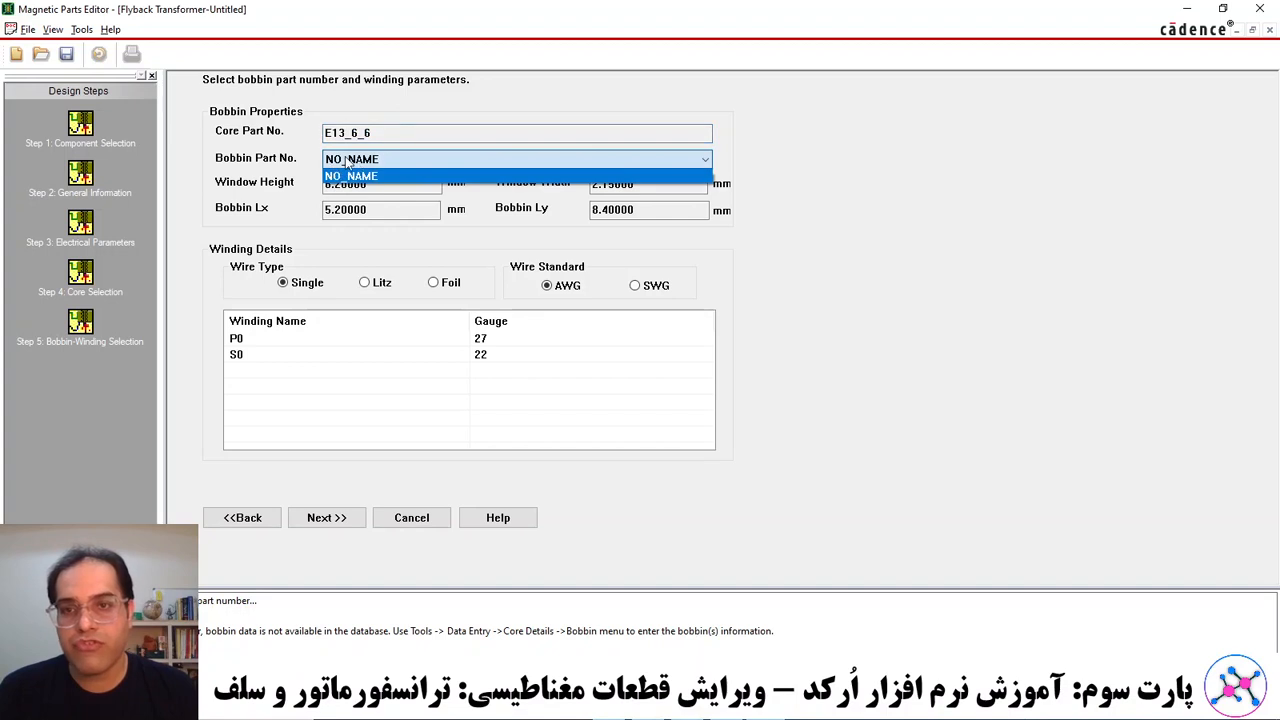
{"action": "left_click", "coordinate": [347, 163]}
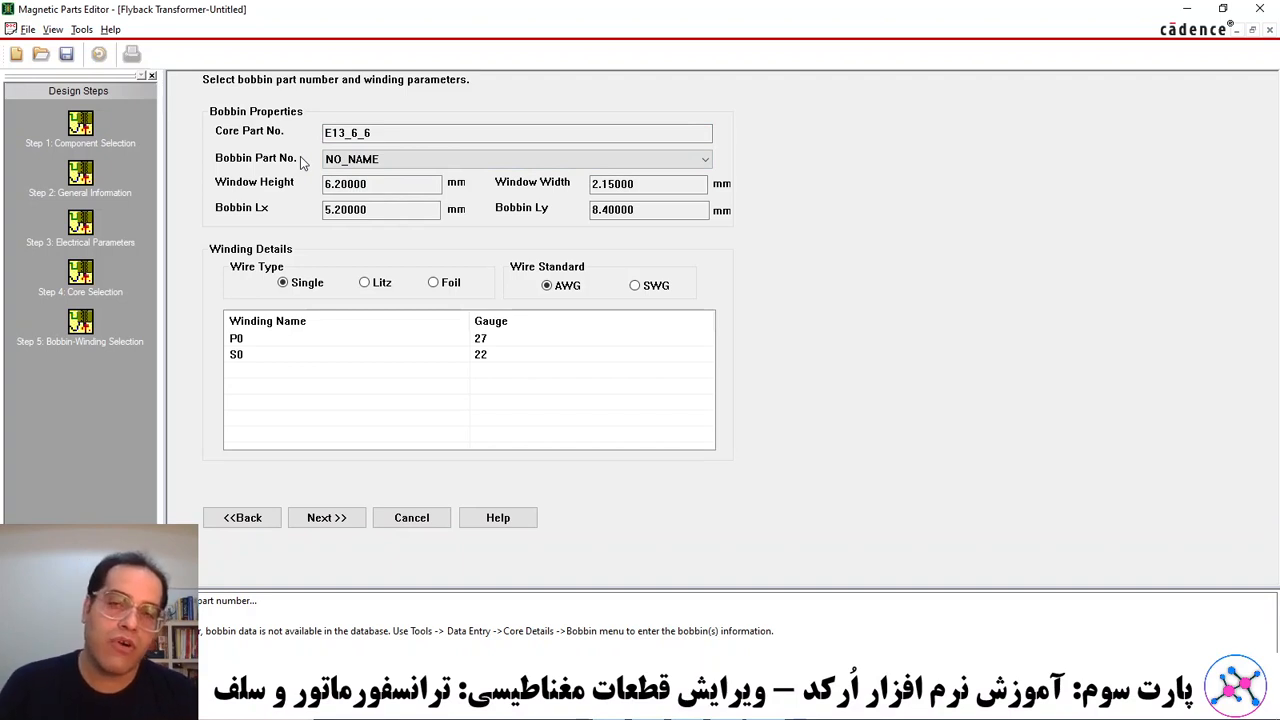
Open the bobbin data entry form, choose Ferroxcube, family EE and core E13_6_6, and close it without entering a bobbin.
{"action": "left_click", "coordinate": [82, 29]}
{"action": "mouse_move", "coordinate": [95, 48]}
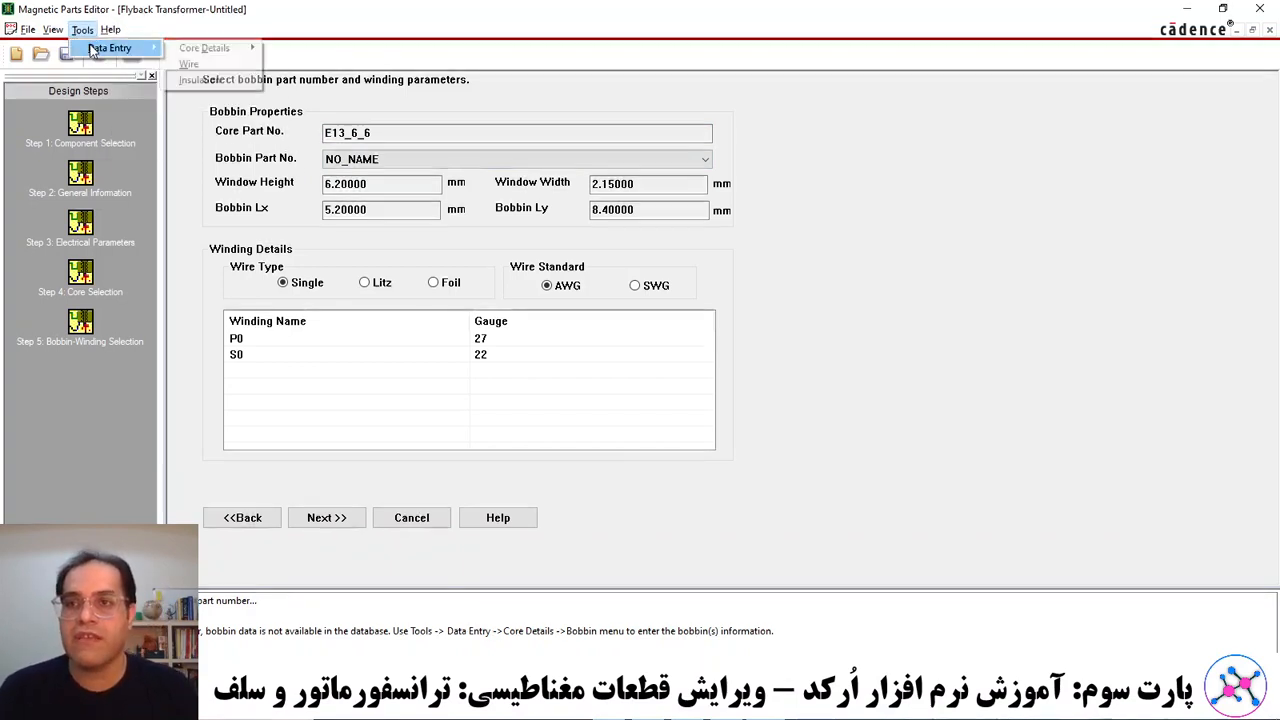
{"action": "mouse_move", "coordinate": [208, 48]}
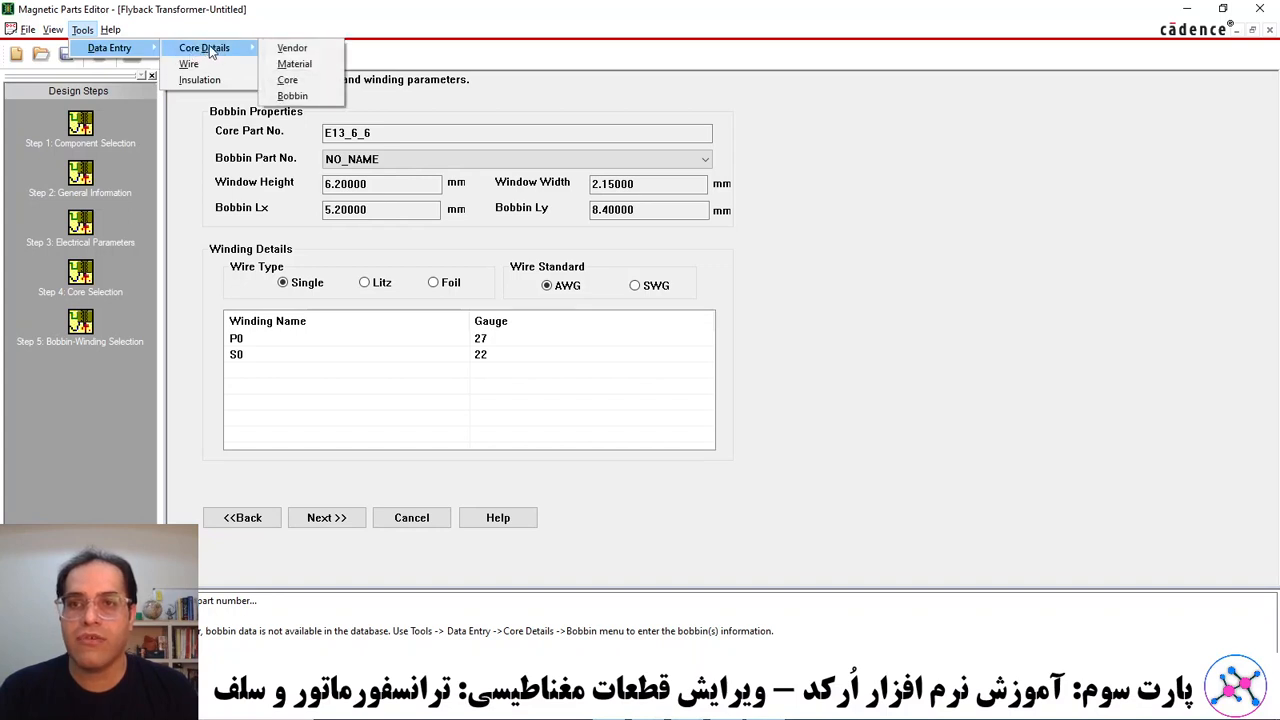
{"action": "left_click", "coordinate": [300, 97]}
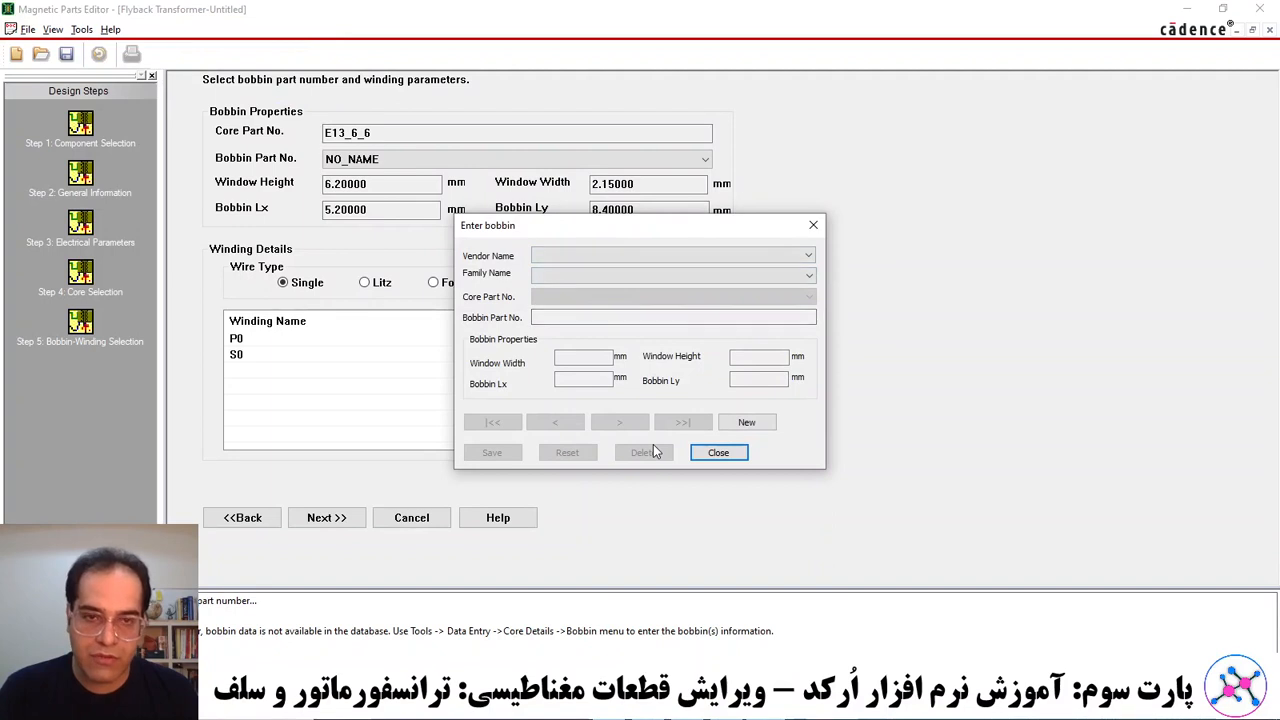
{"action": "left_click", "coordinate": [620, 254]}
{"action": "left_click", "coordinate": [596, 267]}
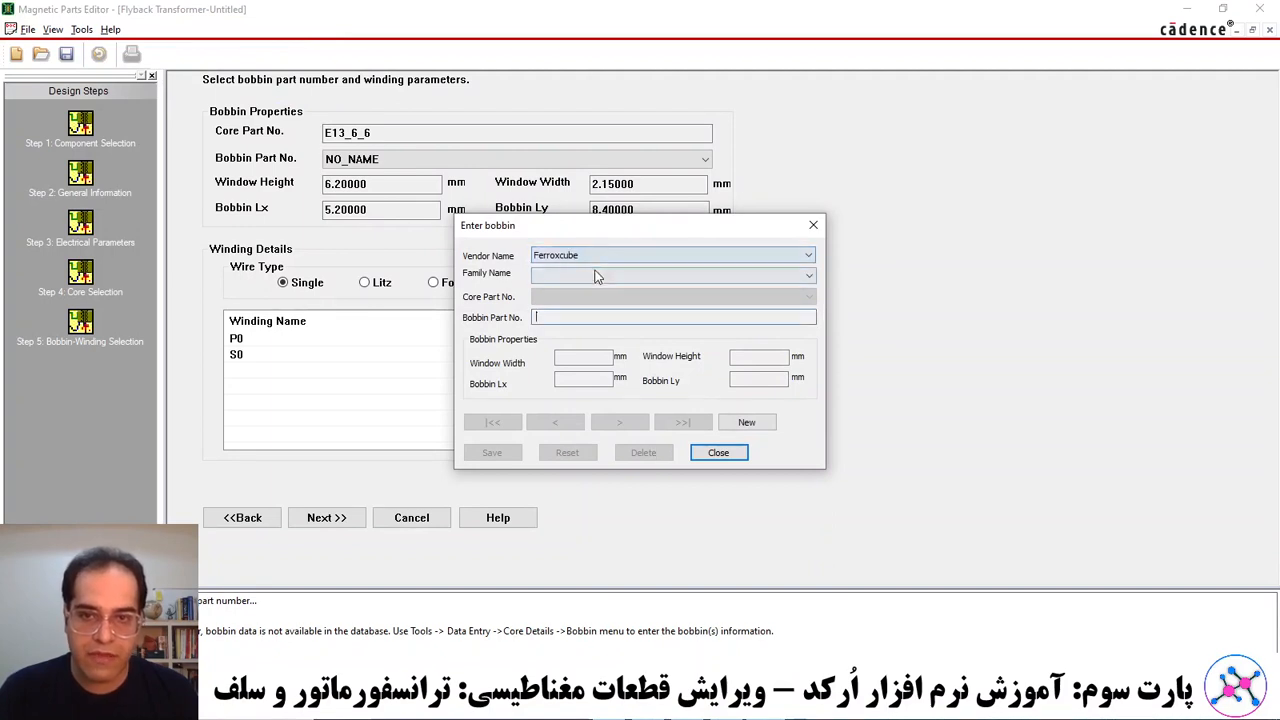
{"action": "left_click", "coordinate": [593, 274]}
{"action": "left_click", "coordinate": [557, 299]}
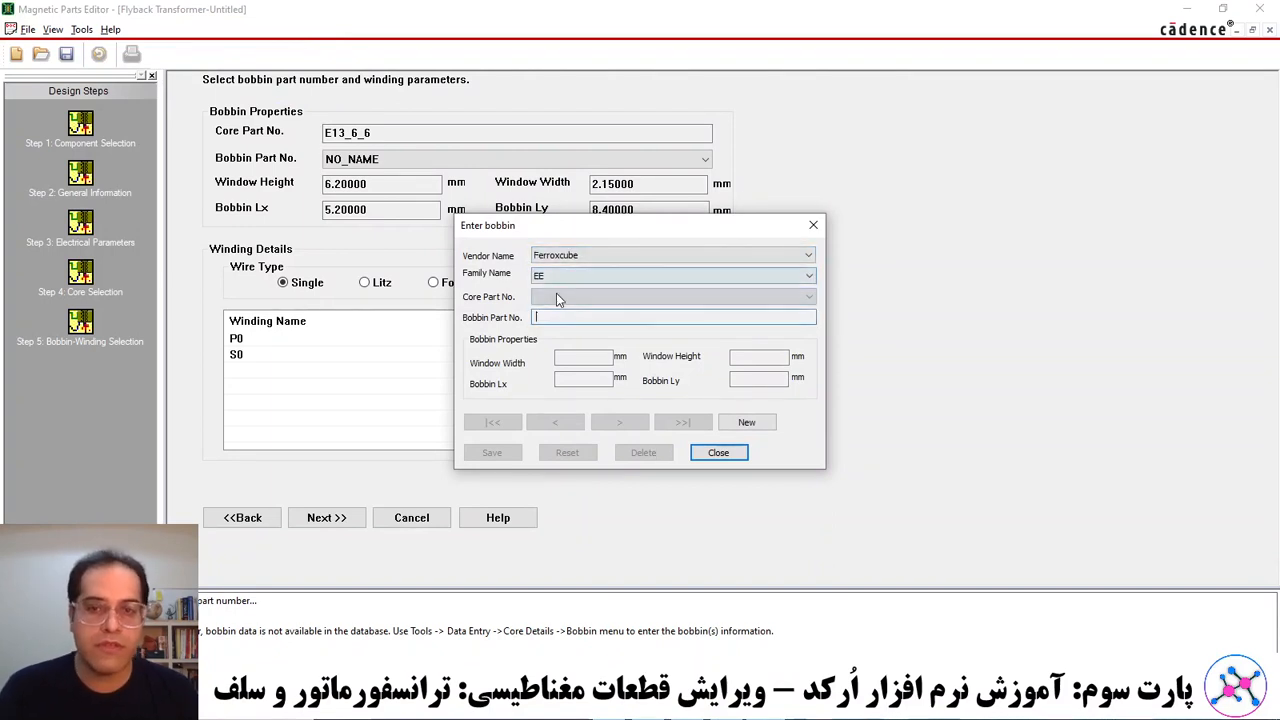
{"action": "left_click", "coordinate": [557, 297]}
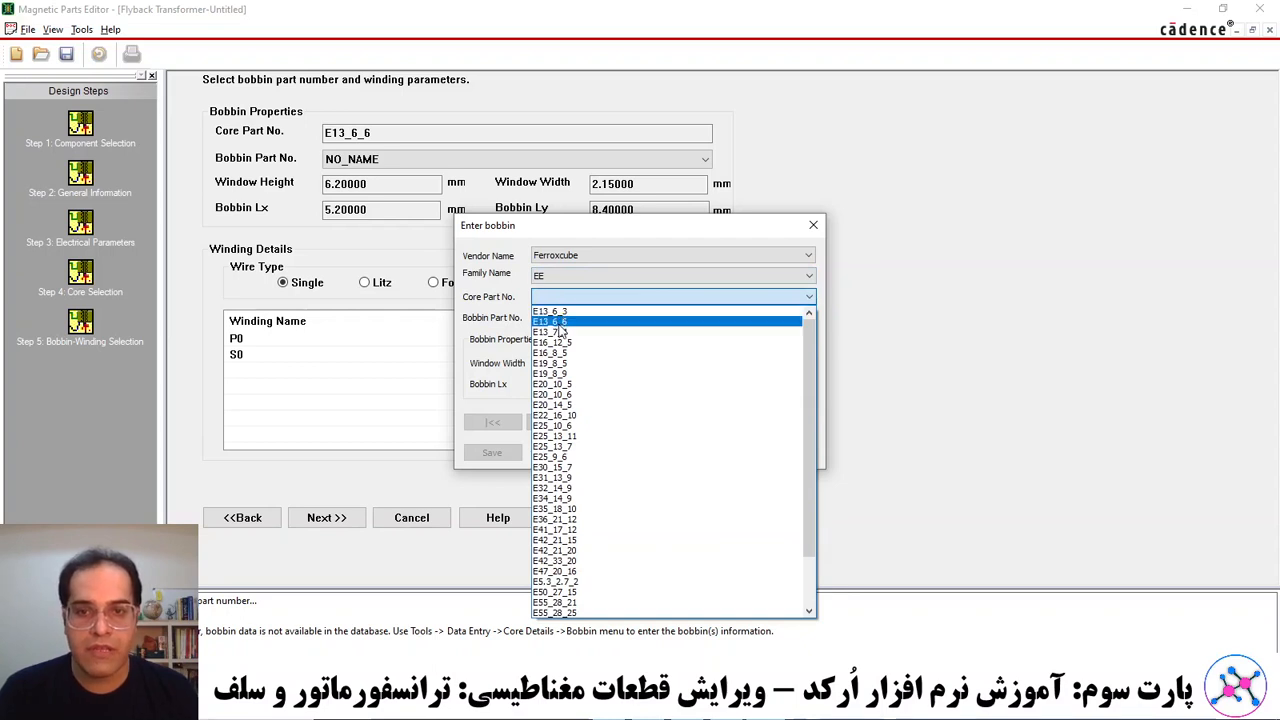
{"action": "left_click", "coordinate": [558, 322]}
{"action": "left_click", "coordinate": [545, 316]}
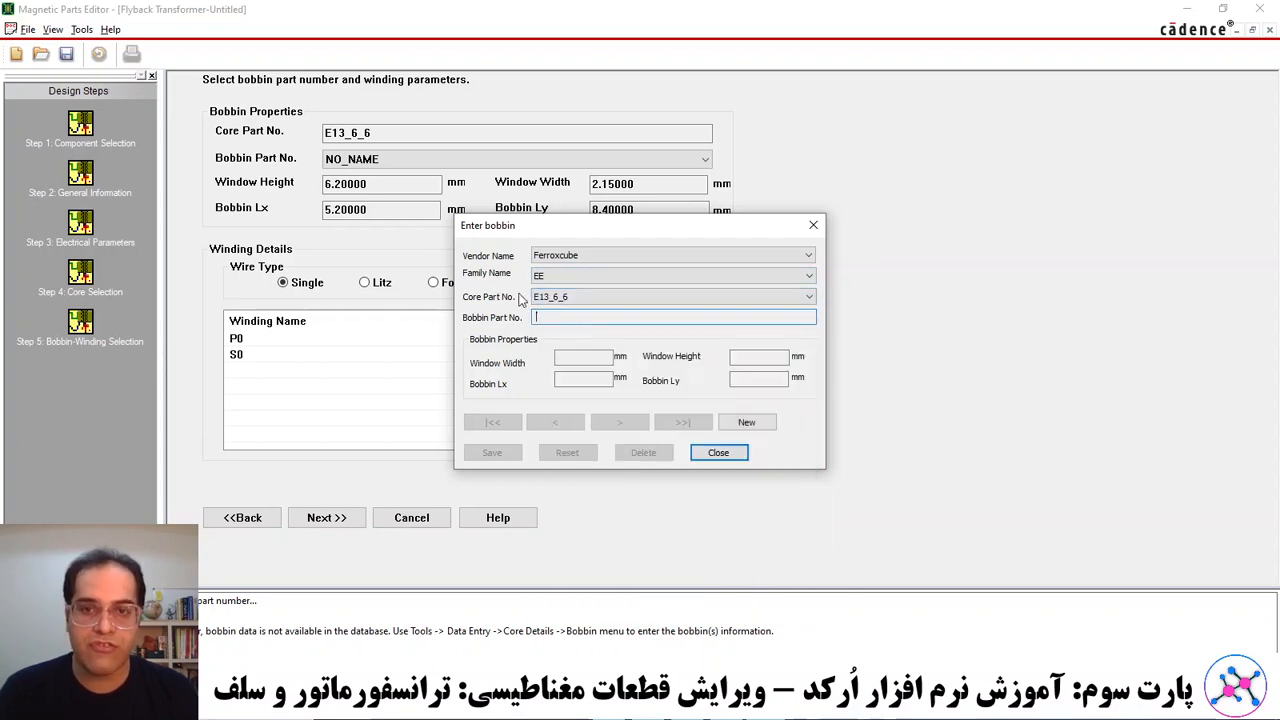
{"action": "left_click", "coordinate": [718, 455]}
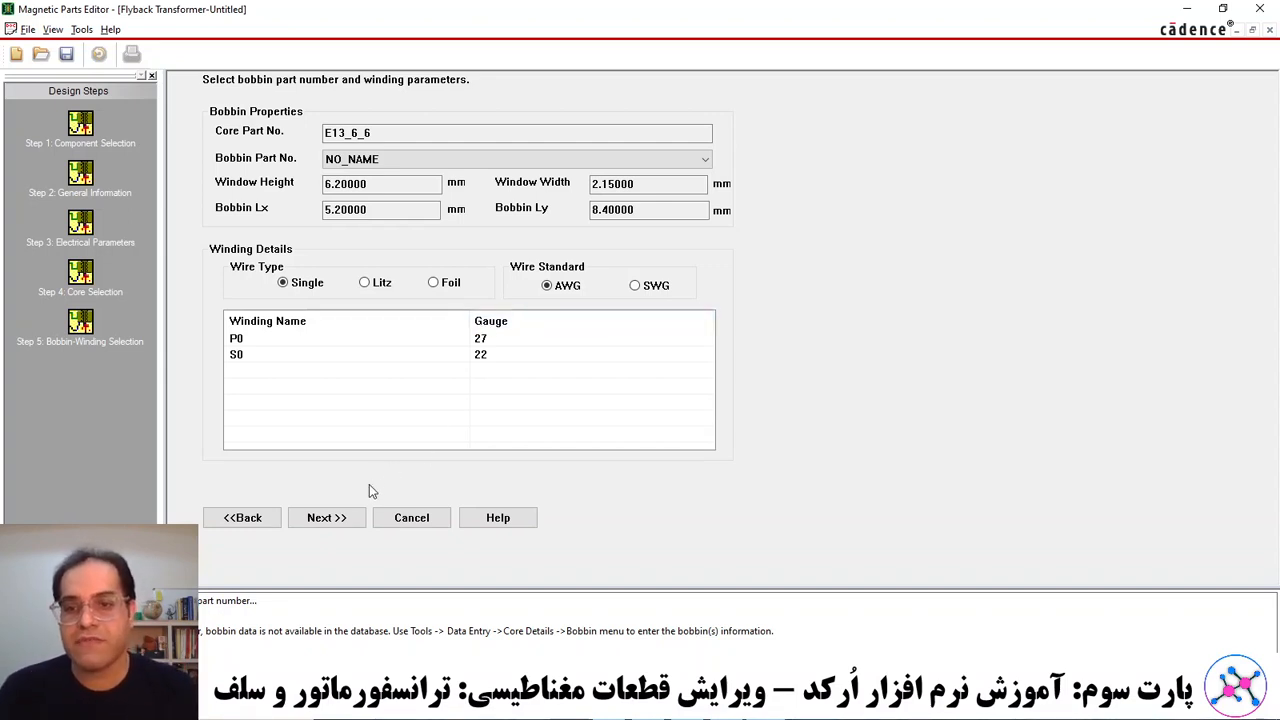
Generate the design results for core E13_6_6 with the NO_NAME bobbin and check the design status.
{"action": "left_click", "coordinate": [328, 517]}
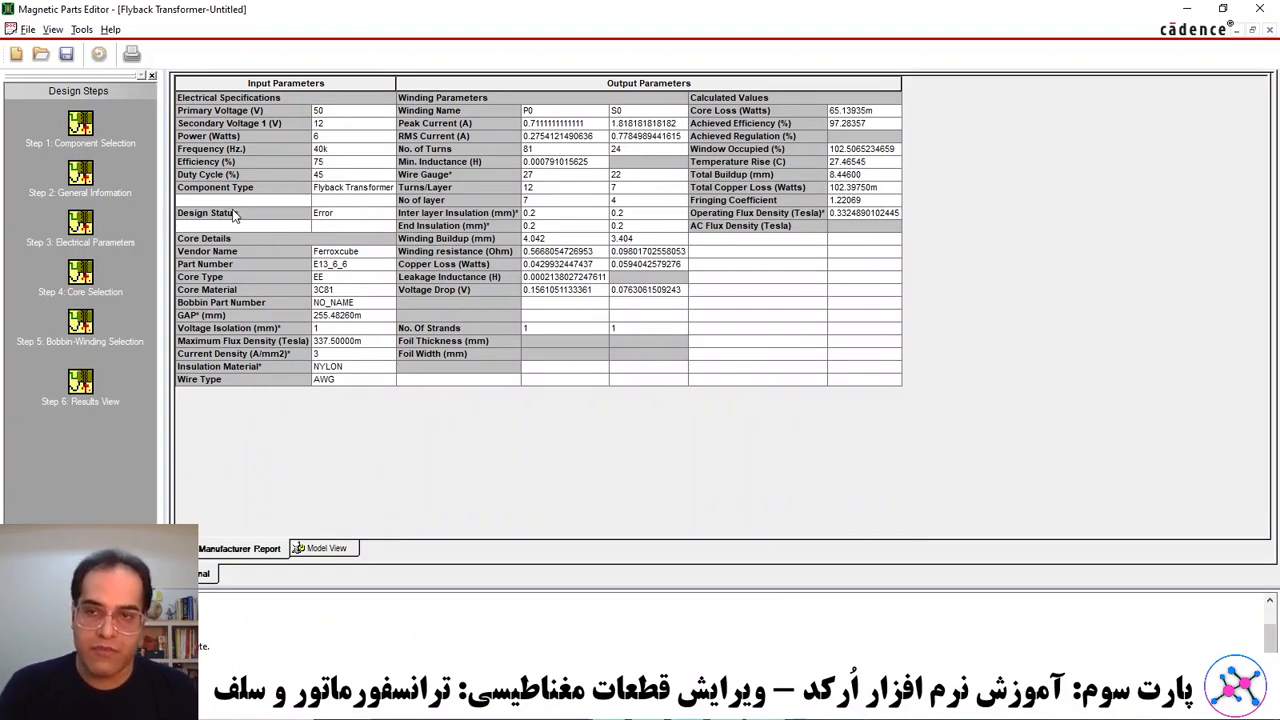
{"action": "left_click", "coordinate": [333, 219]}
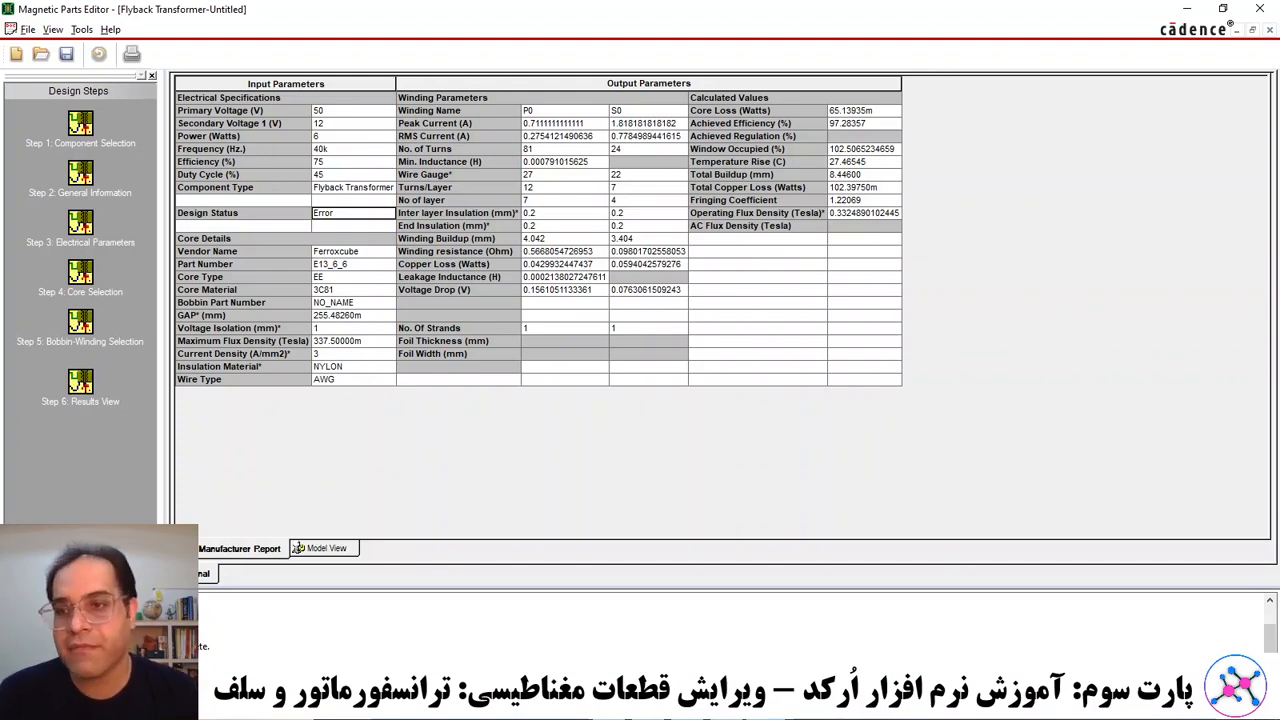
Return to the core selection, keep material 3C81, change the vendor part to E19_8_9 and accept resetting the subsequent steps.
{"action": "left_click", "coordinate": [78, 274]}
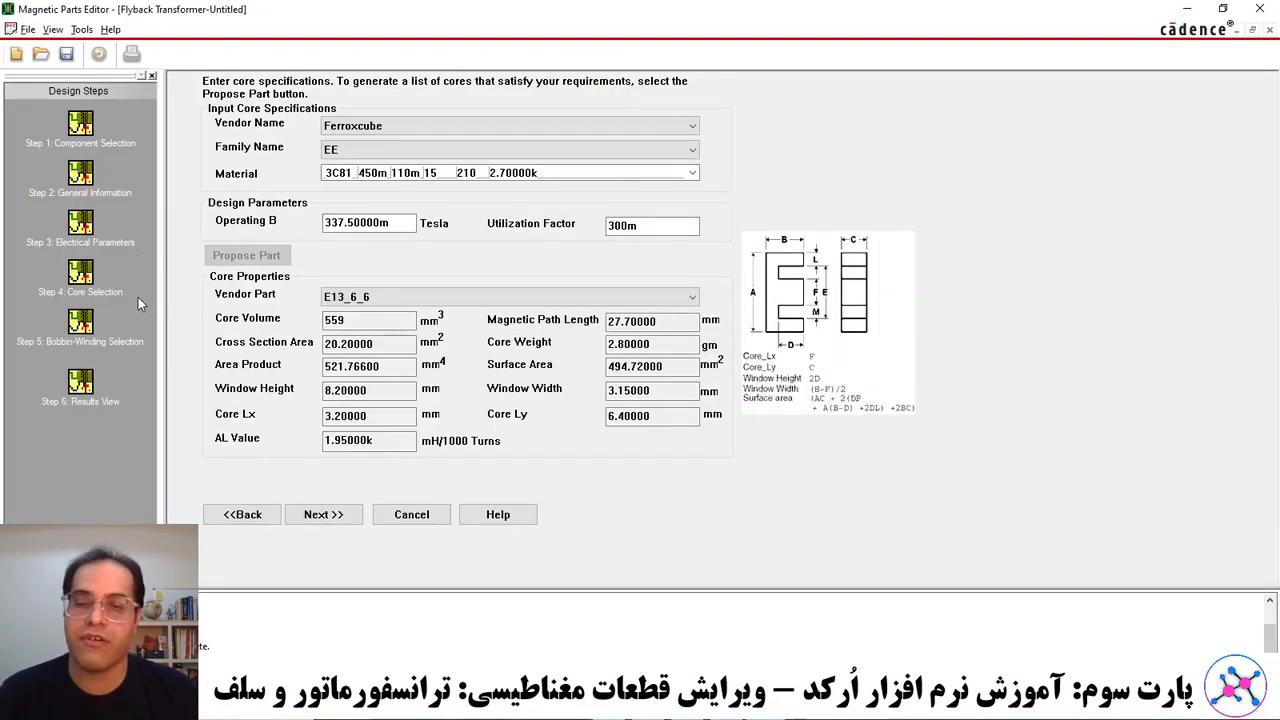
{"action": "left_click", "coordinate": [356, 178]}
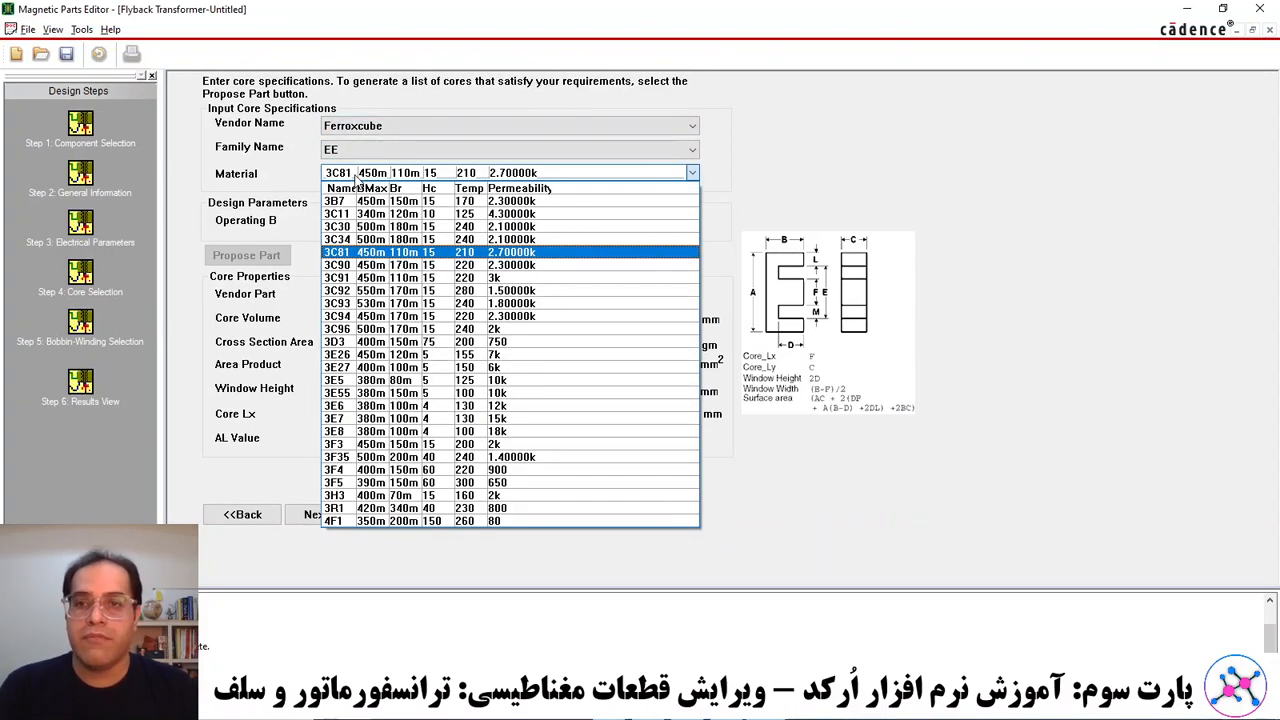
{"action": "left_click", "coordinate": [356, 253]}
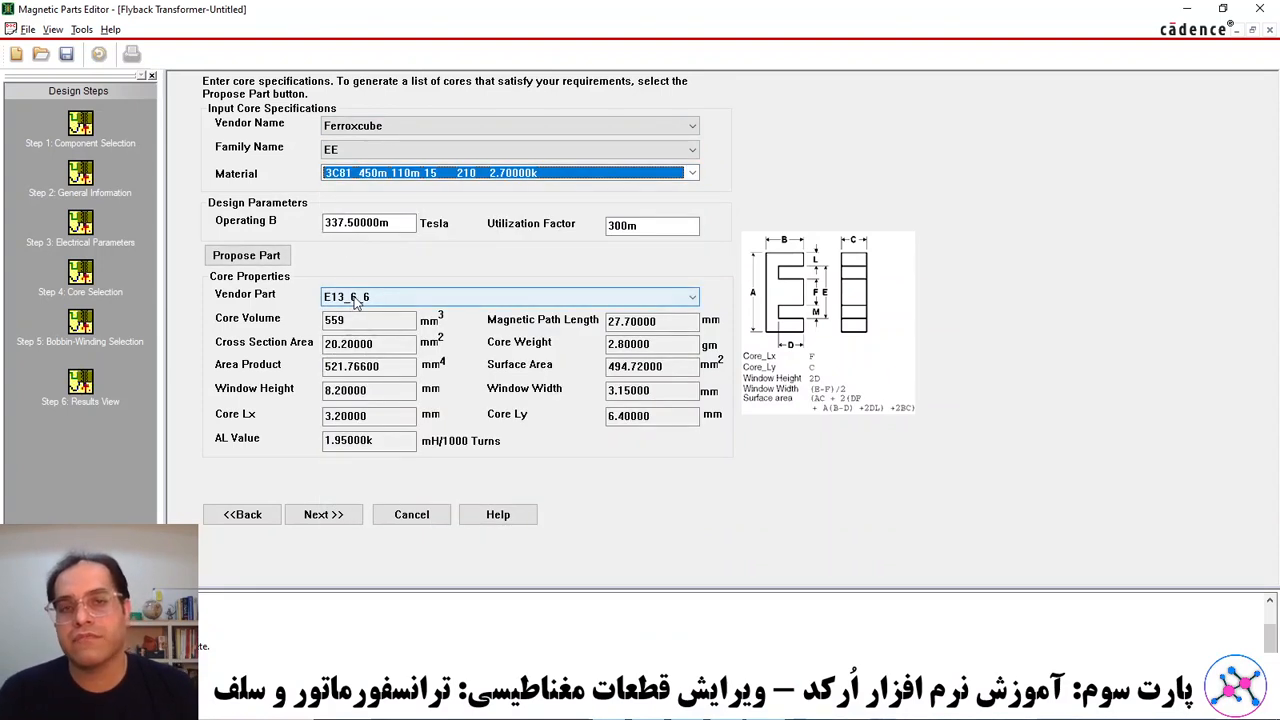
{"action": "left_click", "coordinate": [357, 301]}
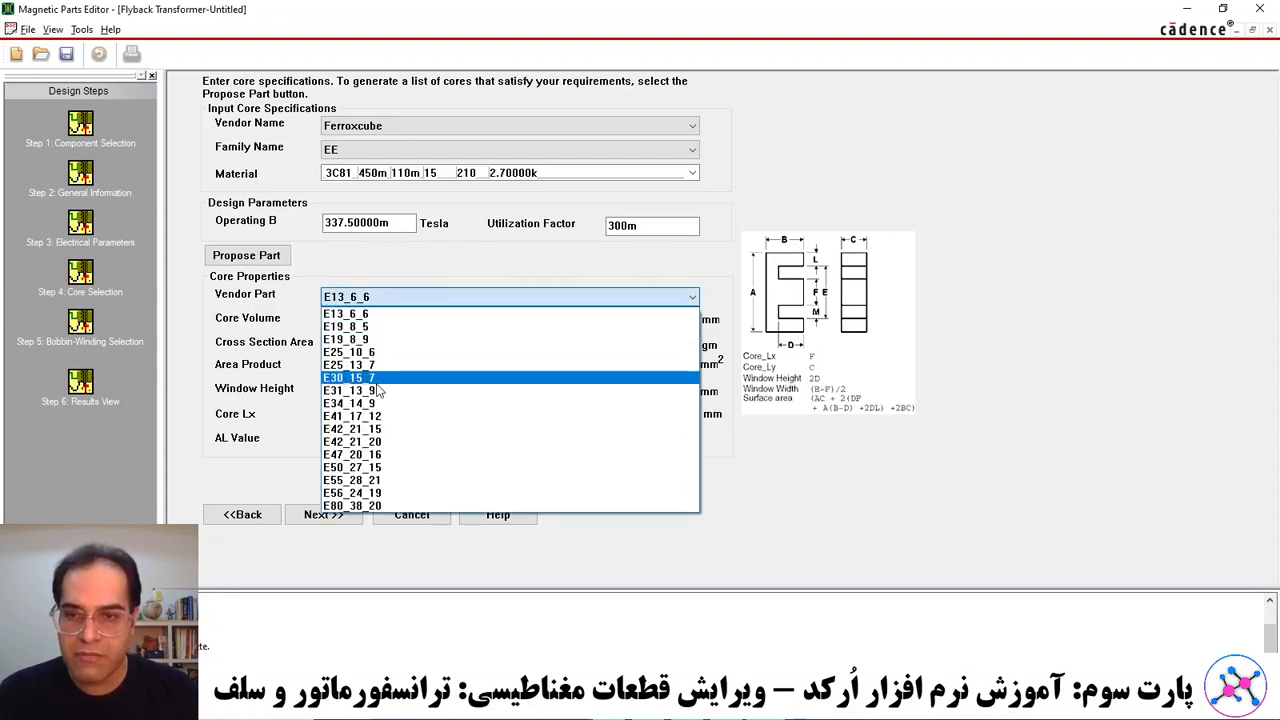
{"action": "left_click", "coordinate": [369, 341]}
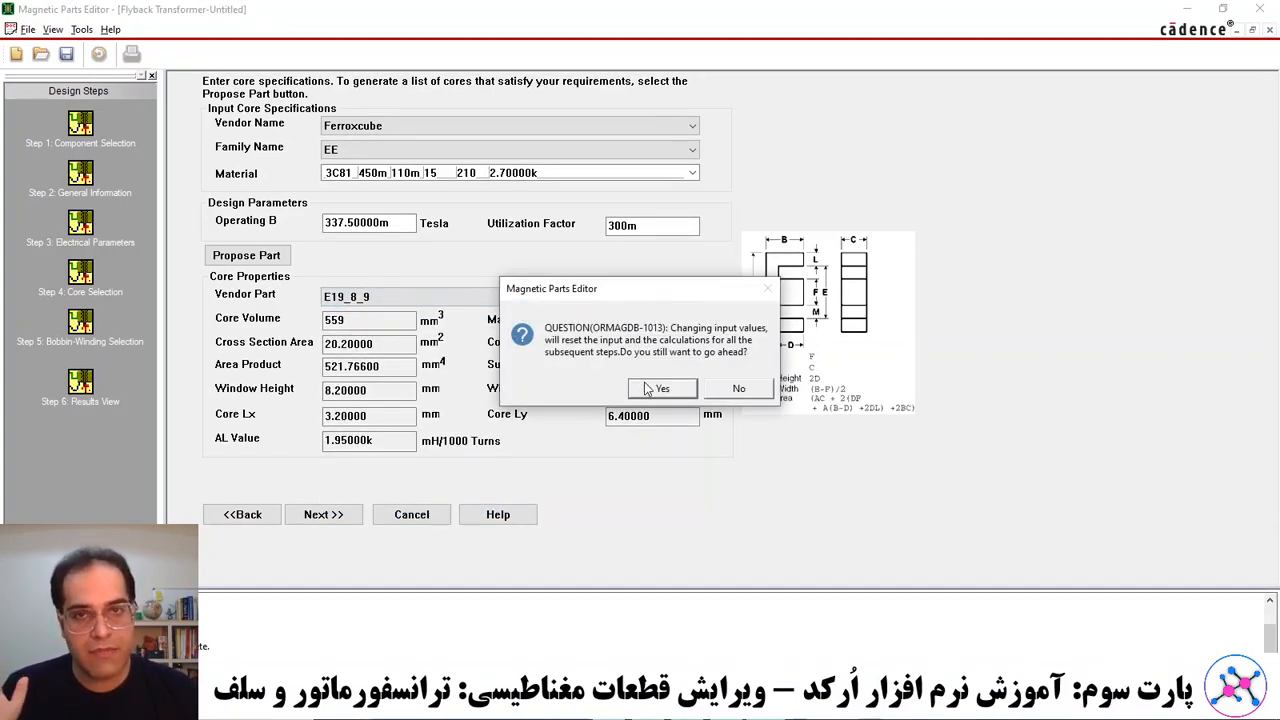
{"action": "left_click", "coordinate": [647, 389]}
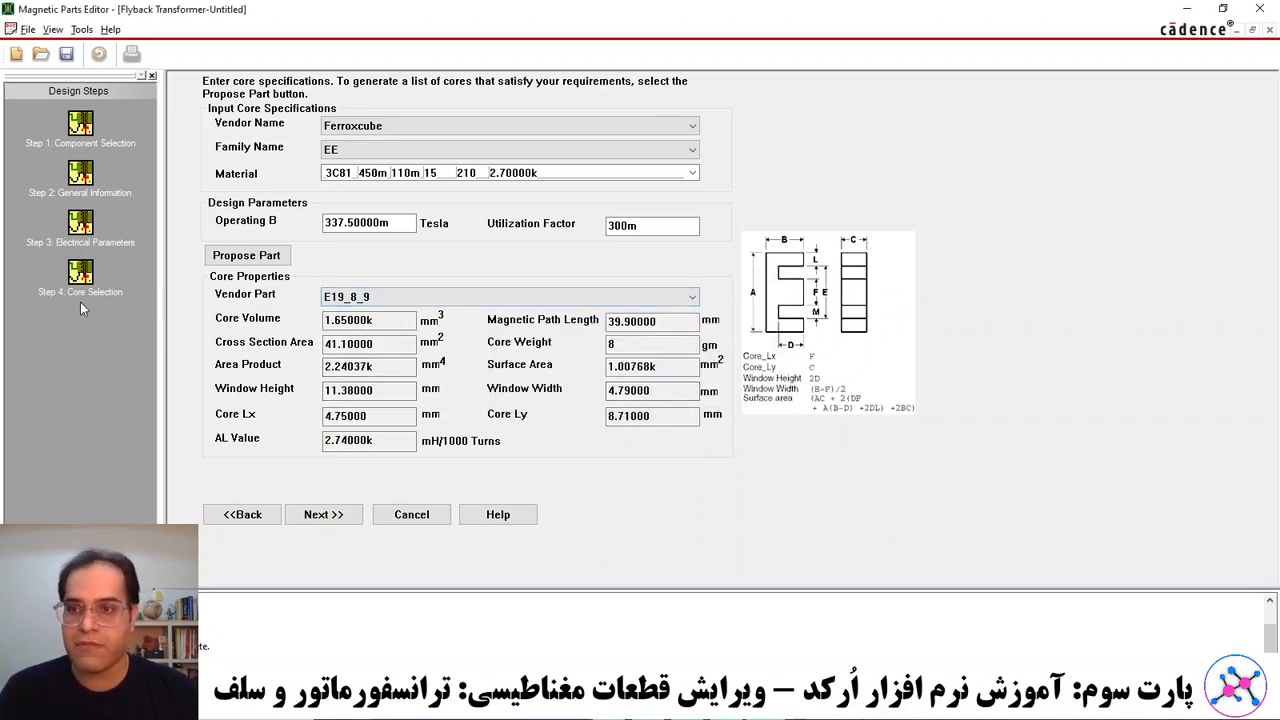
Continue to the bobbin and winding parameters and choose bobbin BB01 for the E19_8_9 core.
{"action": "left_click", "coordinate": [327, 514]}
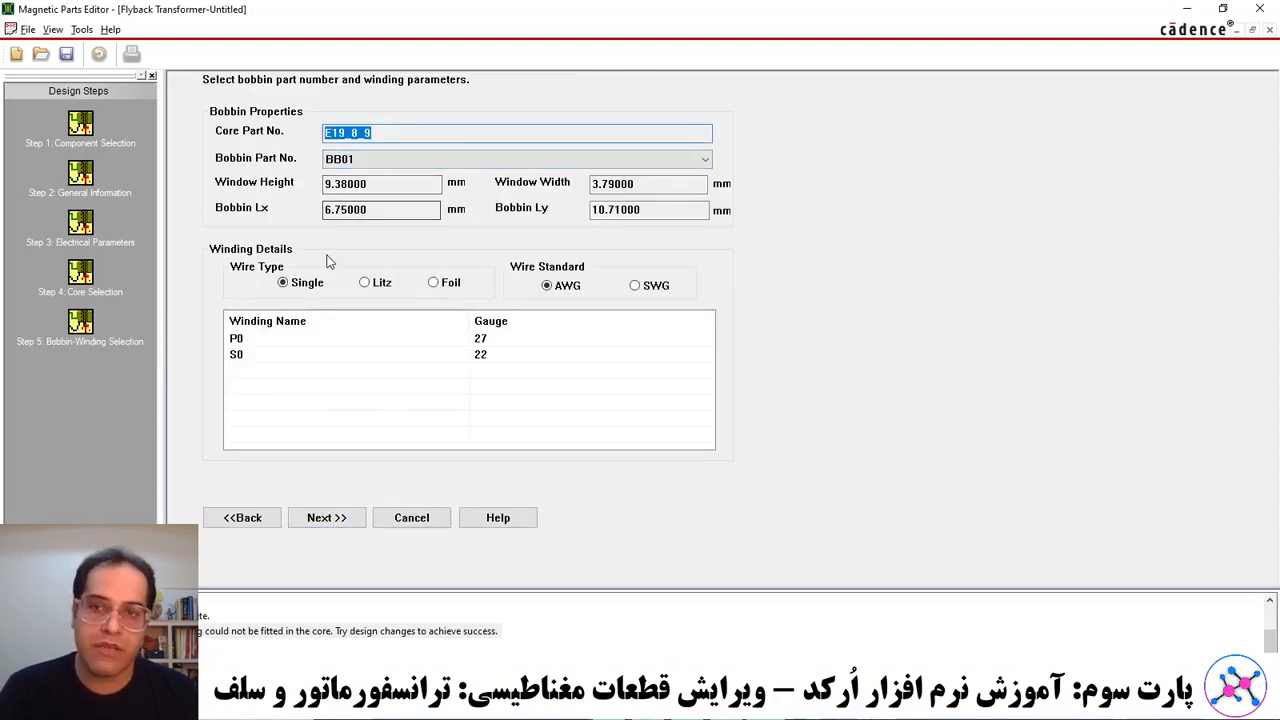
{"action": "left_click", "coordinate": [345, 161]}
{"action": "left_click", "coordinate": [350, 175]}
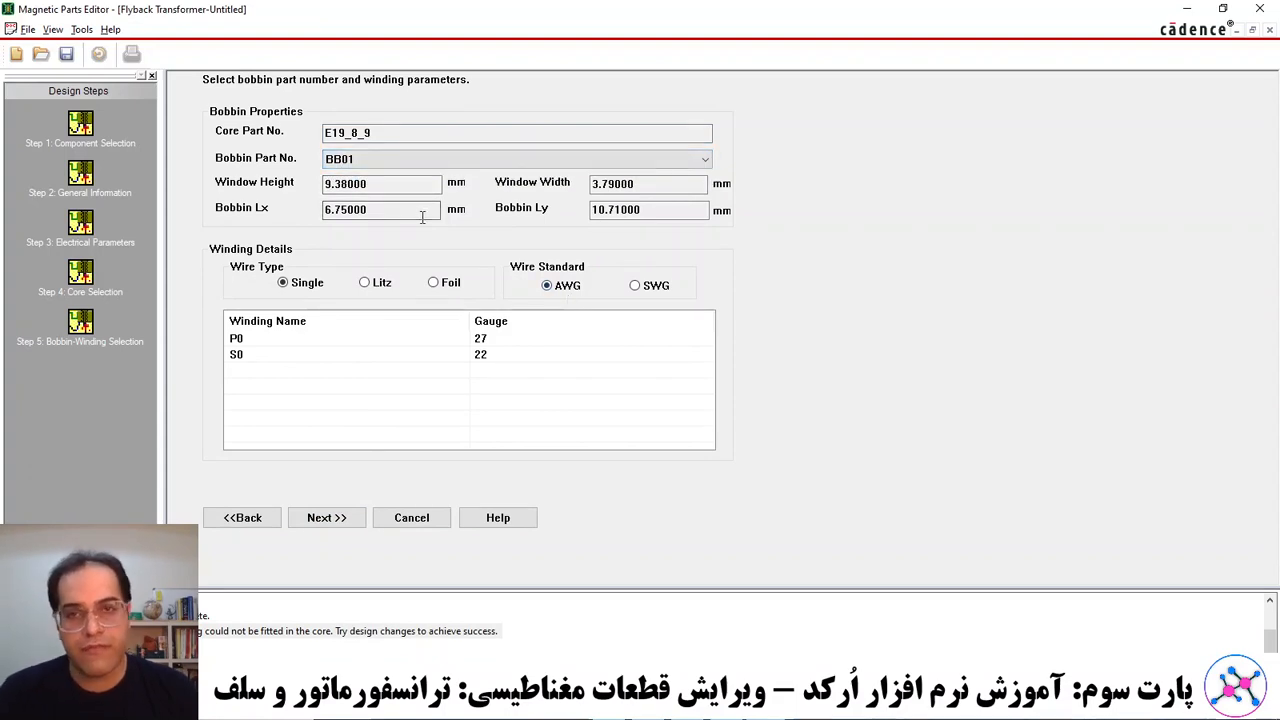
Generate the design results for the BB01 bobbin and check the number of turns of windings P0 and S0.
{"action": "left_click", "coordinate": [337, 518]}
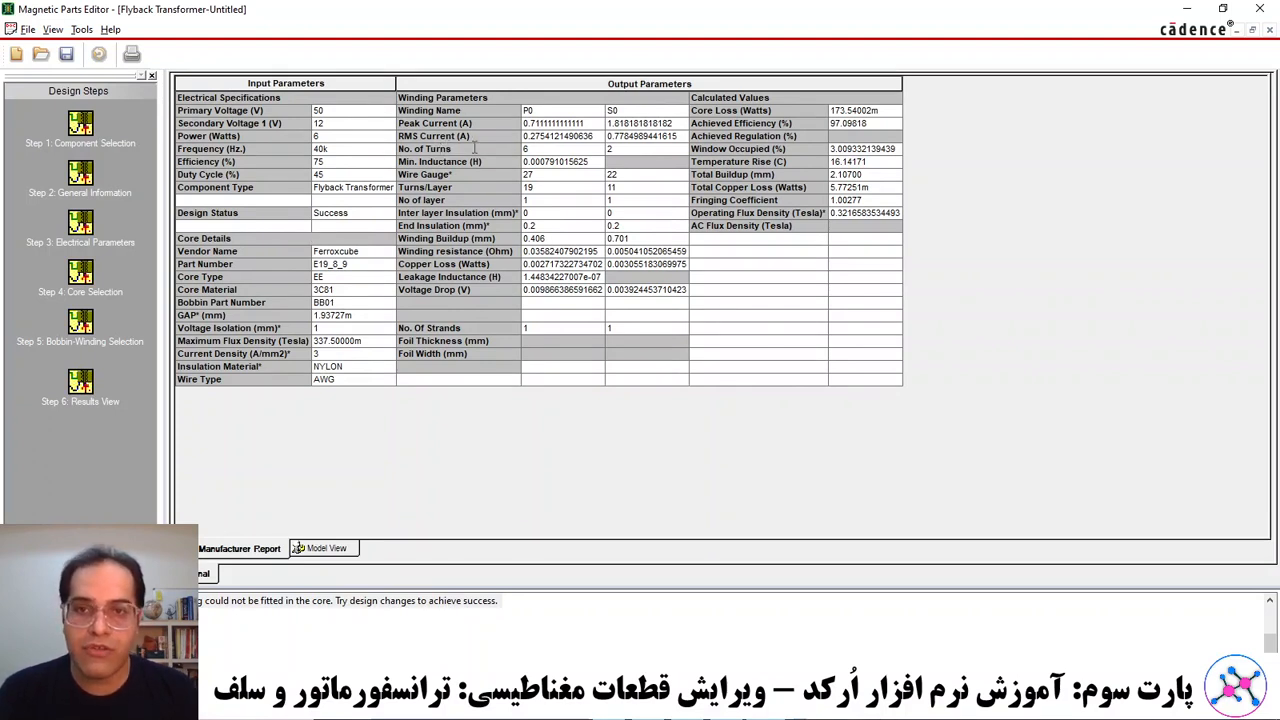
{"action": "left_click", "coordinate": [533, 150]}
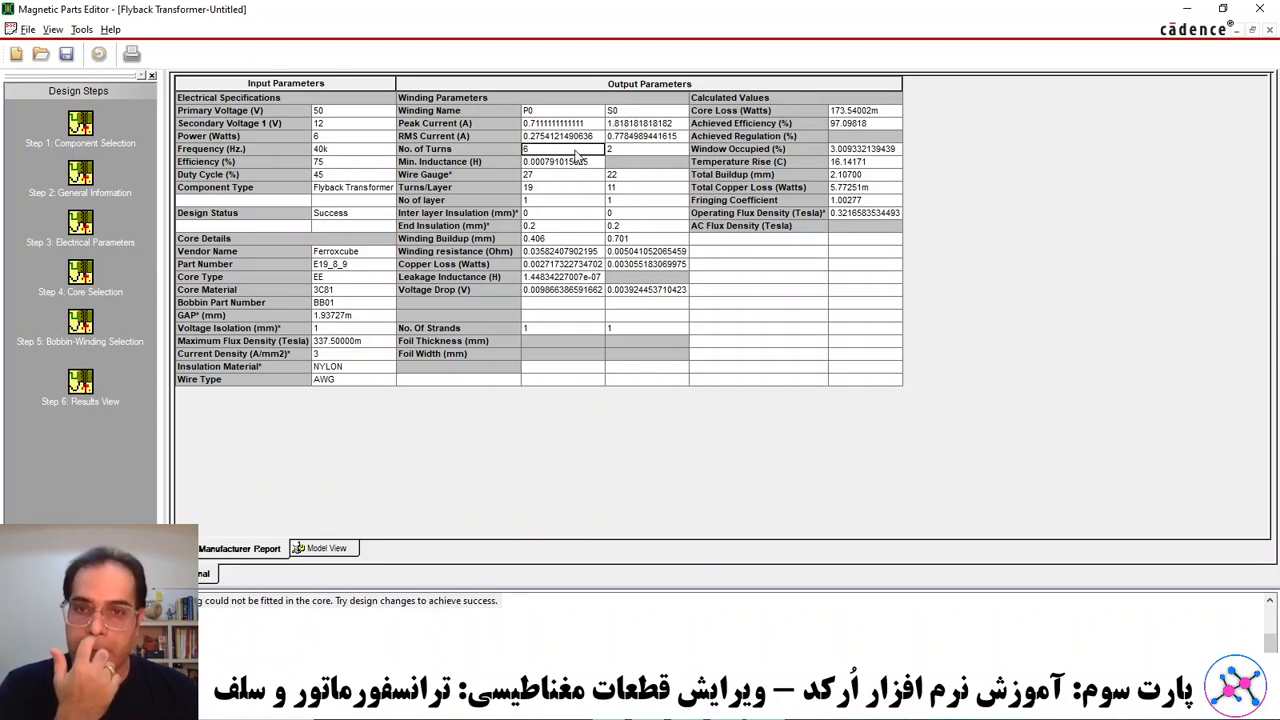
{"action": "left_click", "coordinate": [621, 150]}
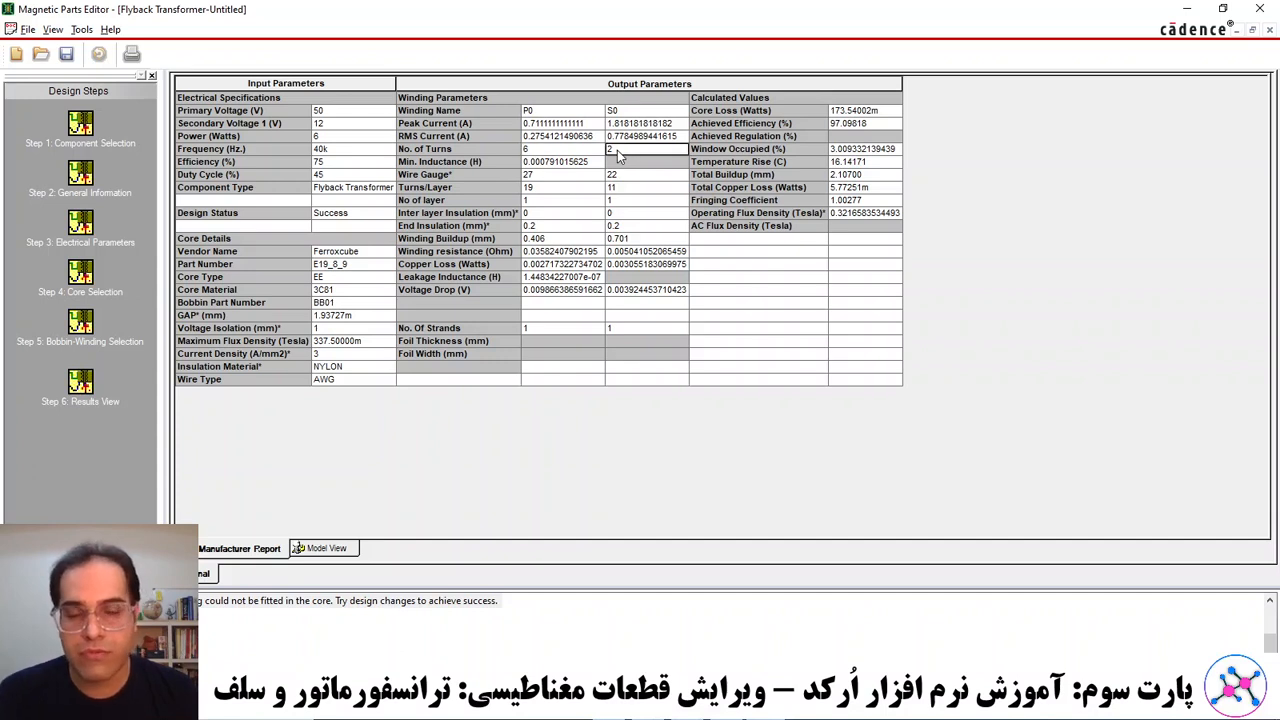
Compare the number of turns of primary winding P0 with that of secondary winding S0 in the results.
{"action": "left_click", "coordinate": [575, 152]}
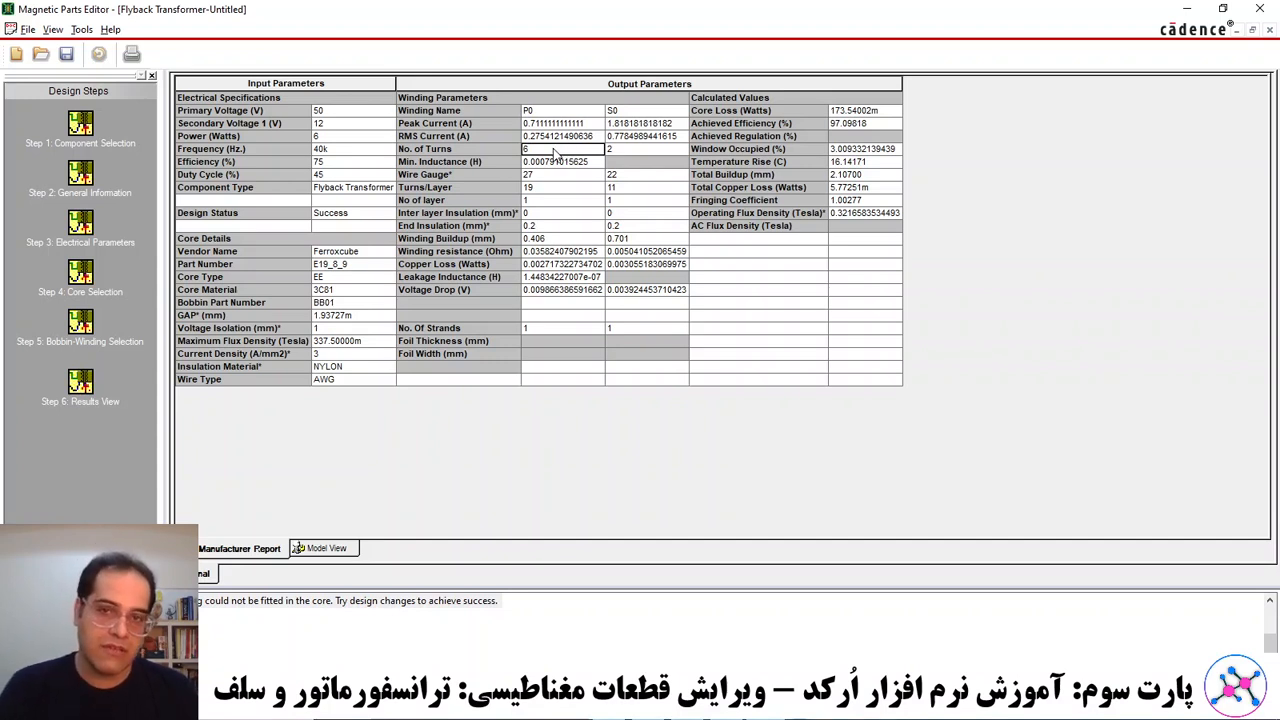
{"action": "left_click", "coordinate": [638, 152]}
{"action": "left_click", "coordinate": [578, 152]}
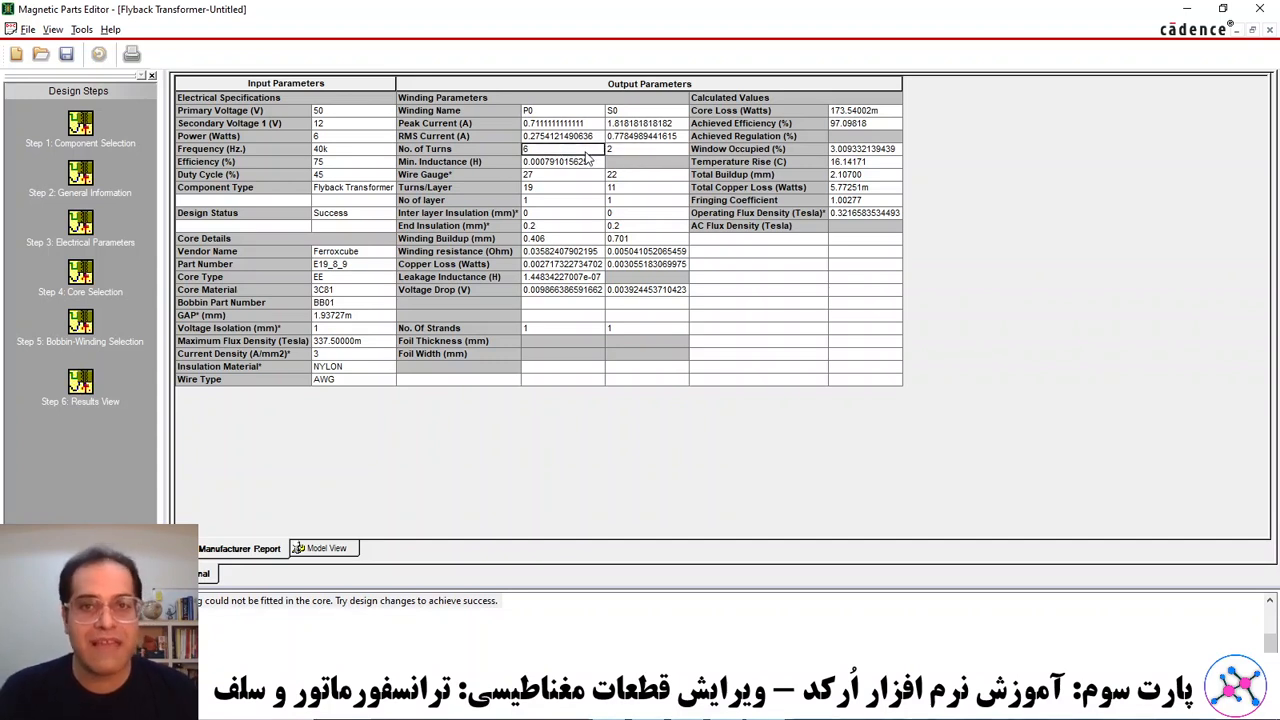
Return to the core selection, change the material to 3C90 and accept resetting the subsequent steps.
{"action": "left_click", "coordinate": [85, 274]}
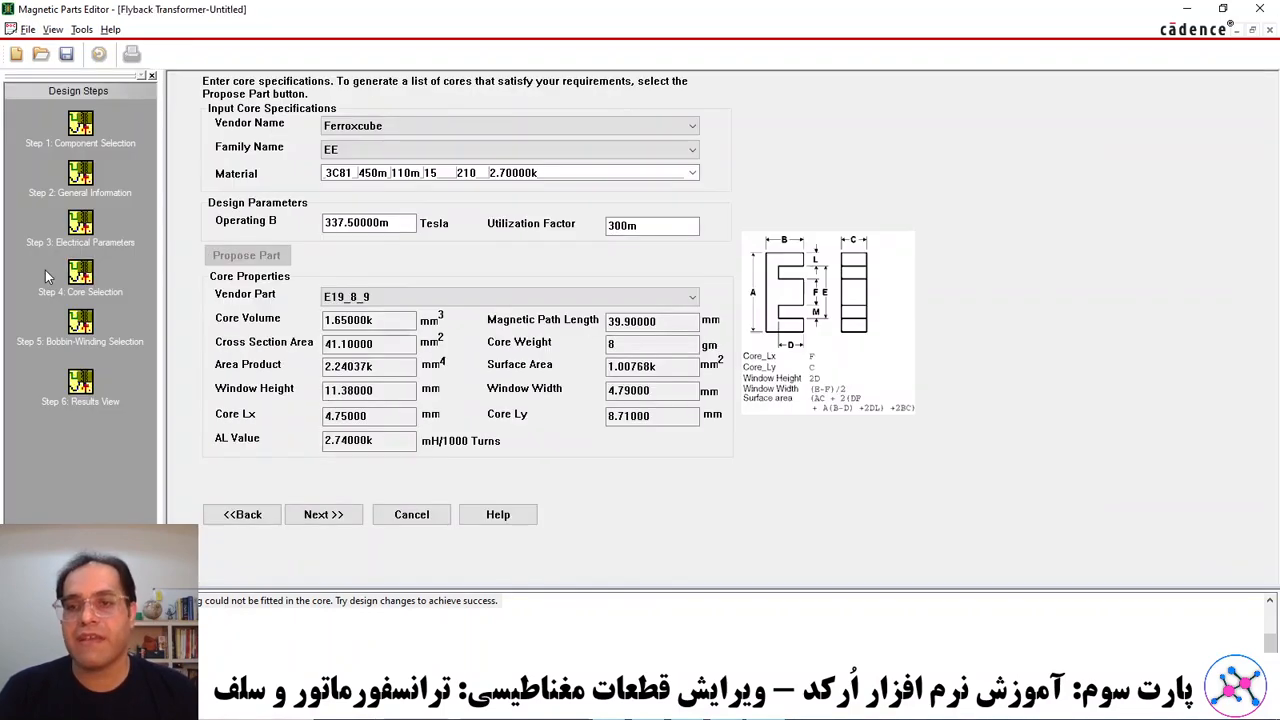
{"action": "left_click", "coordinate": [338, 174]}
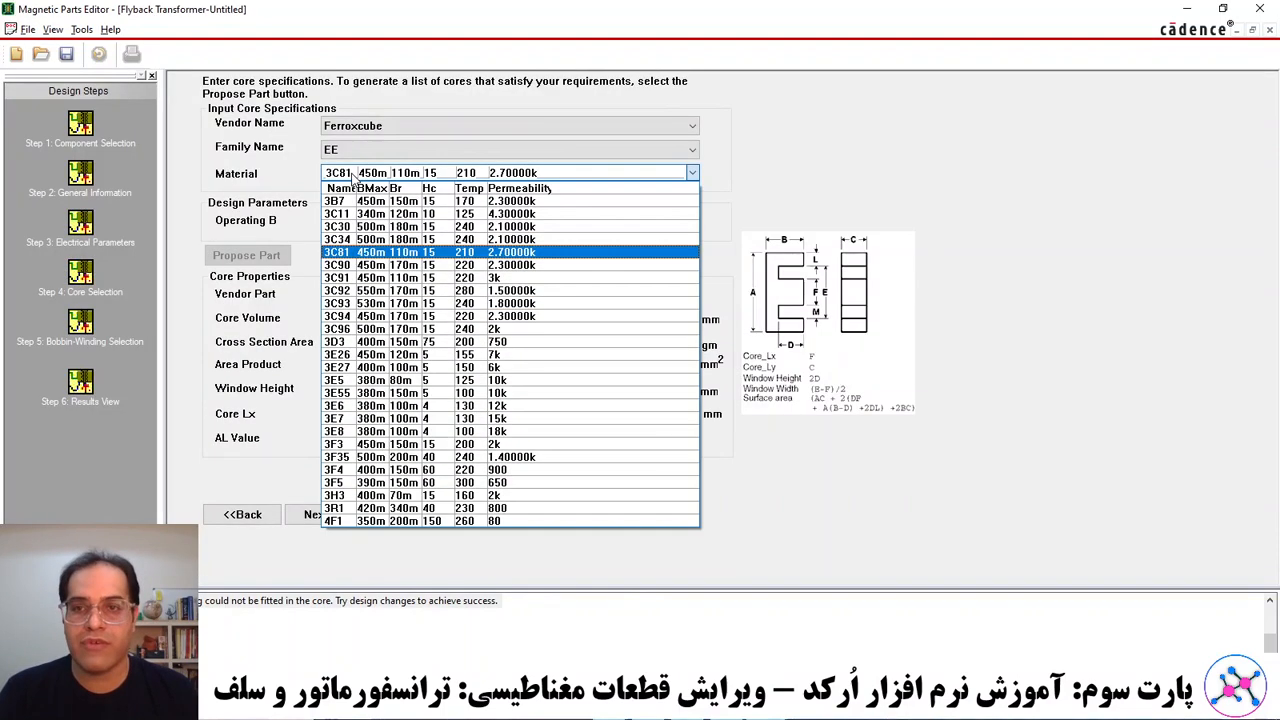
{"action": "left_click", "coordinate": [348, 266]}
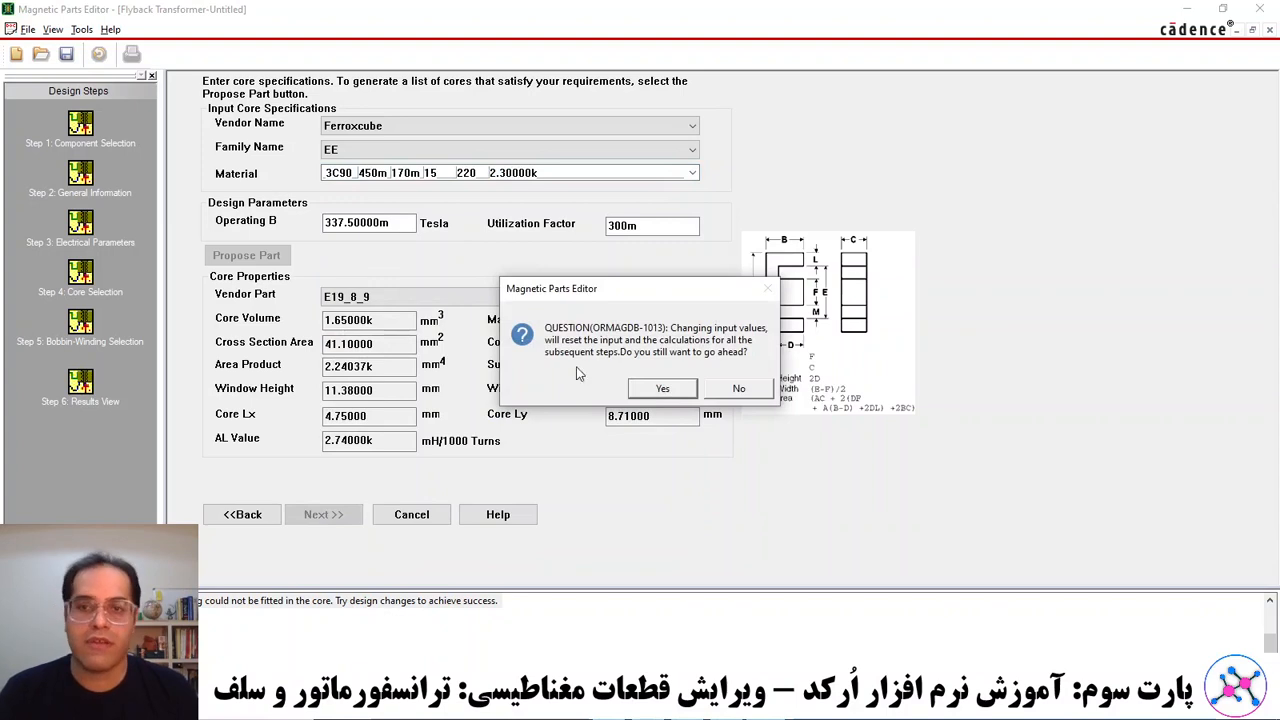
{"action": "left_click", "coordinate": [660, 390]}
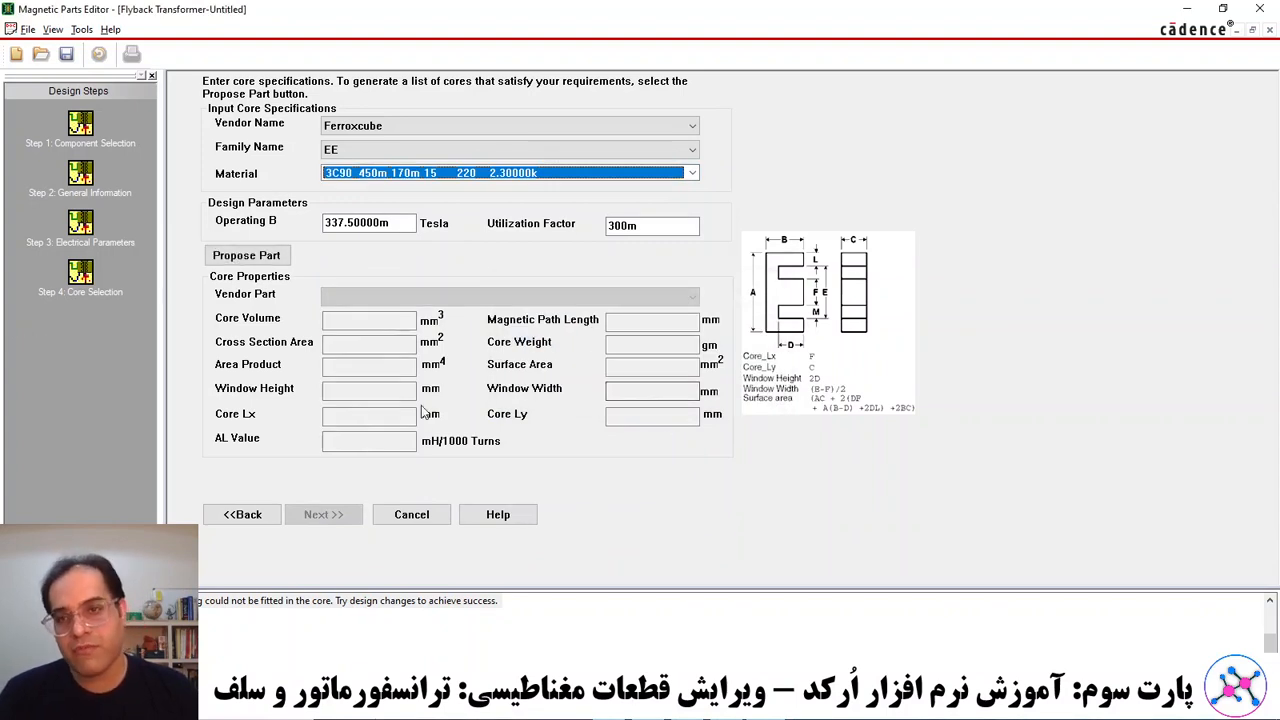
Generate the proposed cores for material 3C90 and choose vendor part E19_8_9.
{"action": "left_click", "coordinate": [246, 256]}
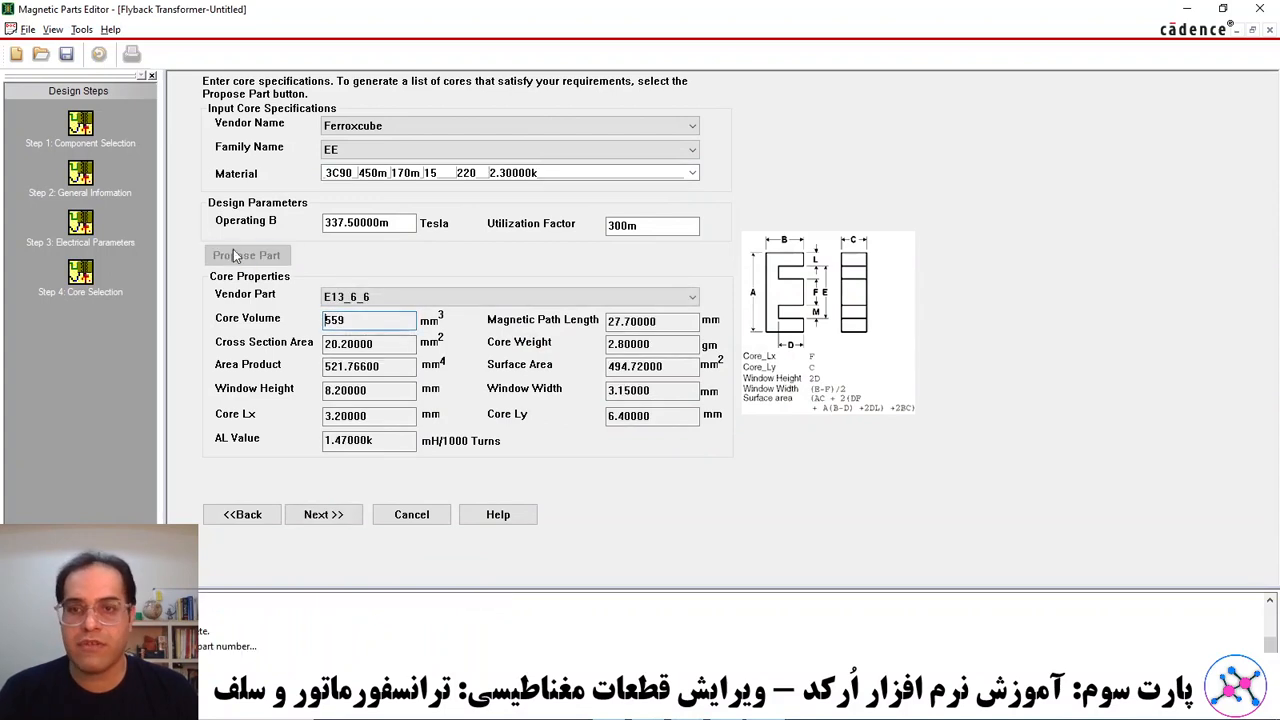
{"action": "left_click", "coordinate": [376, 297]}
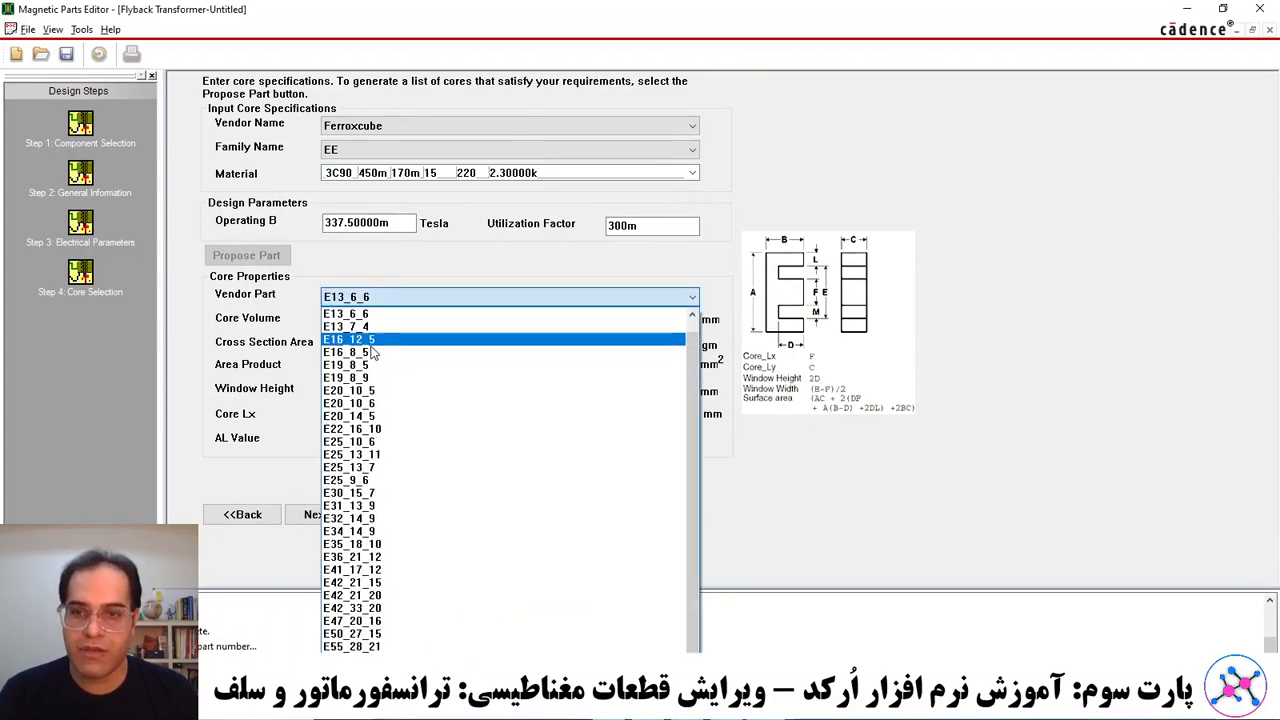
{"action": "left_click", "coordinate": [362, 378]}
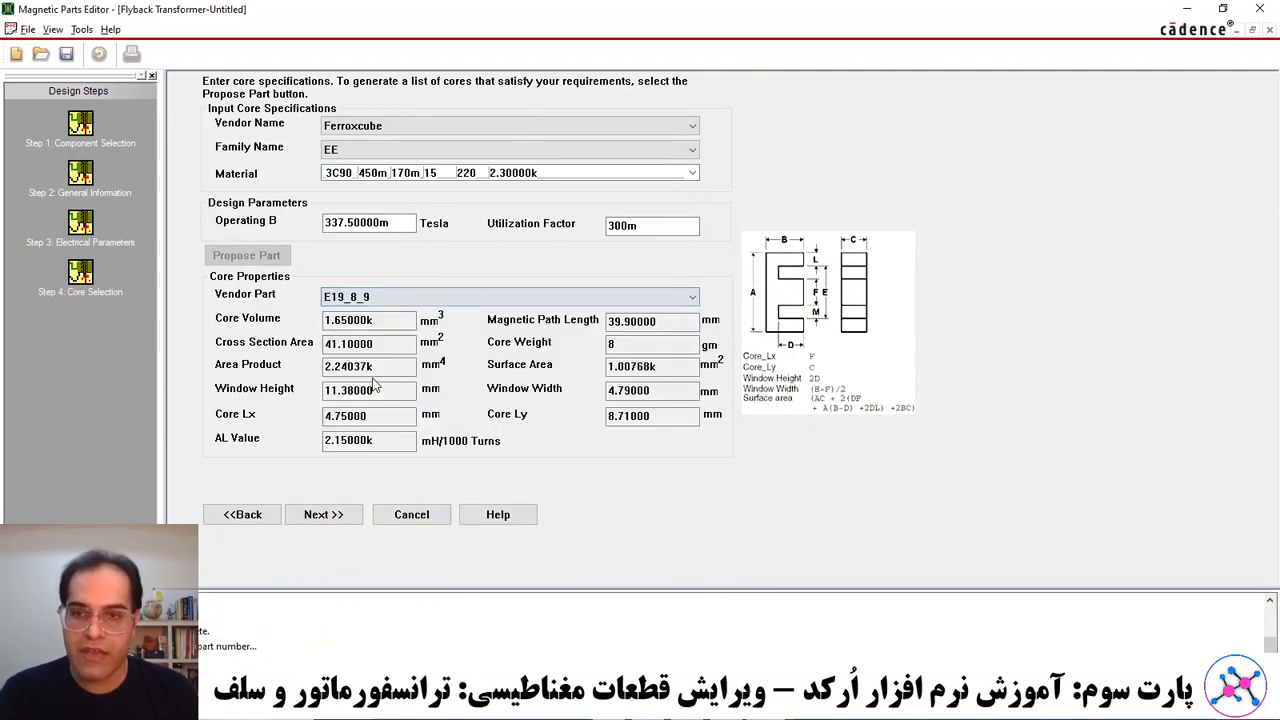
Keep bobbin BB01, generate the design results for the 3C90 core and check the design status and P0's number of turns.
{"action": "left_click", "coordinate": [354, 516]}
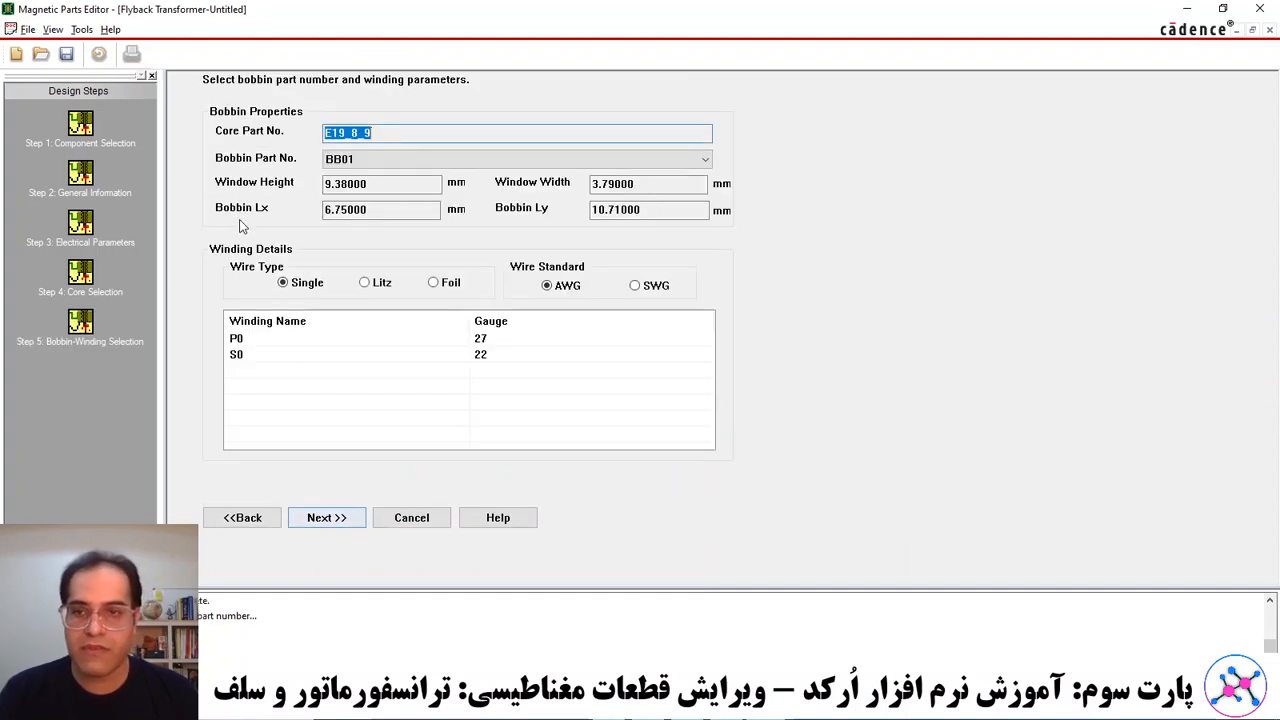
{"action": "left_click", "coordinate": [322, 518]}
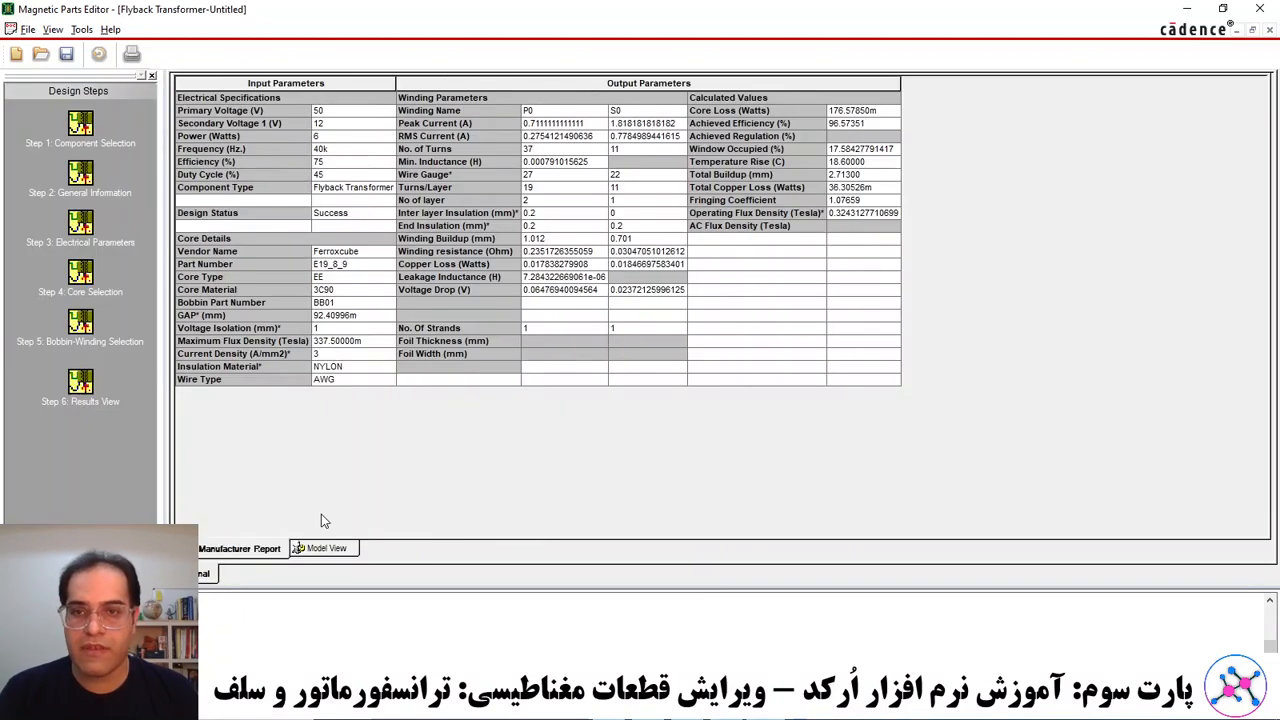
{"action": "left_click", "coordinate": [349, 216]}
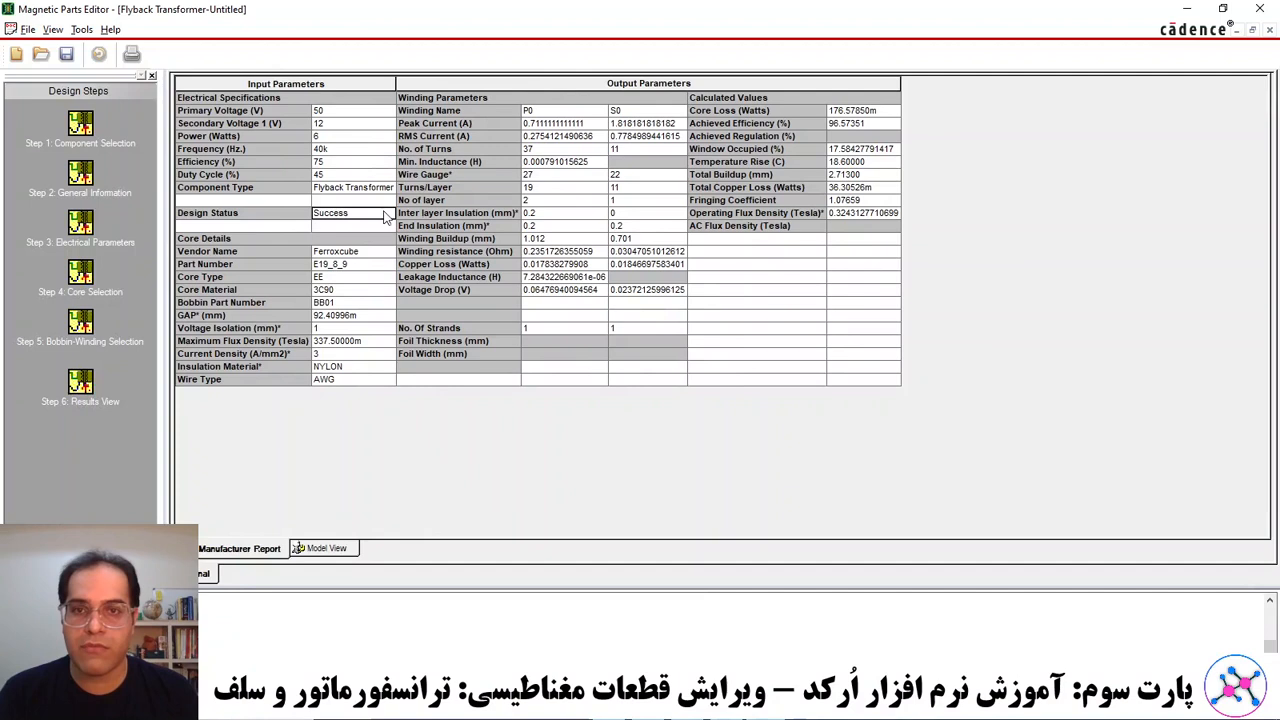
{"action": "left_click", "coordinate": [548, 176]}
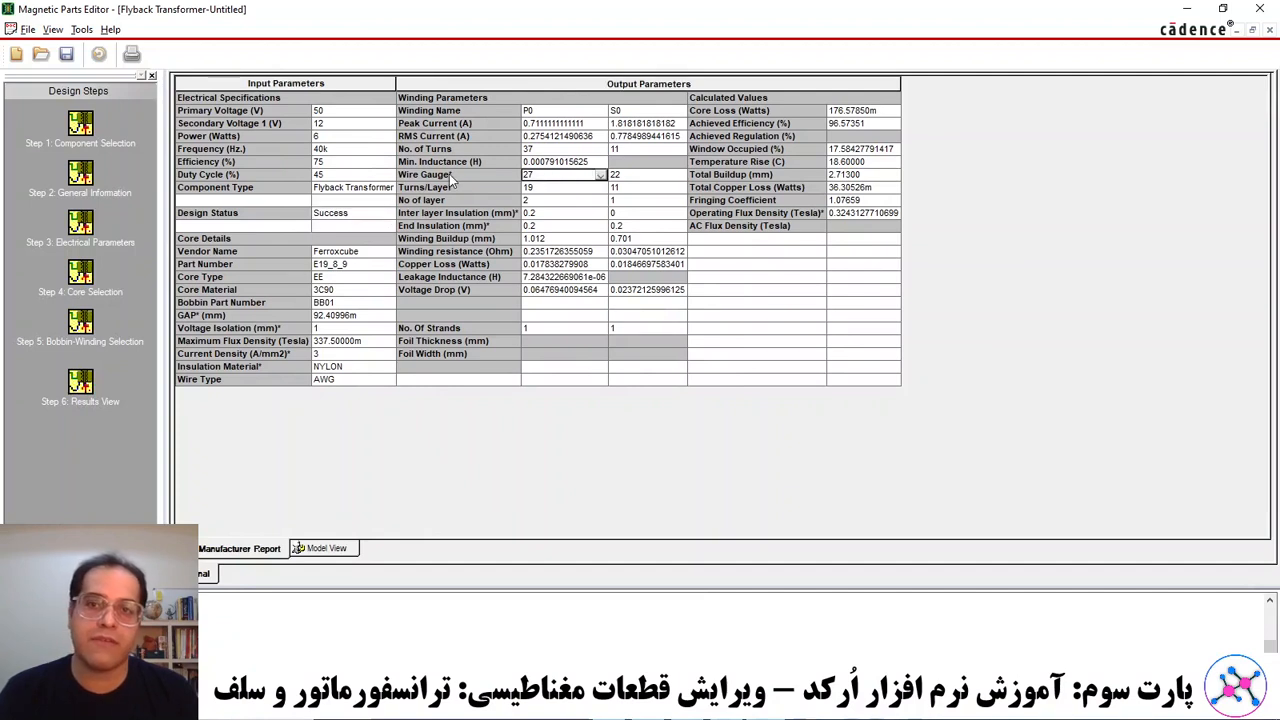
{"action": "left_click", "coordinate": [541, 152]}
{"action": "left_click", "coordinate": [437, 152]}
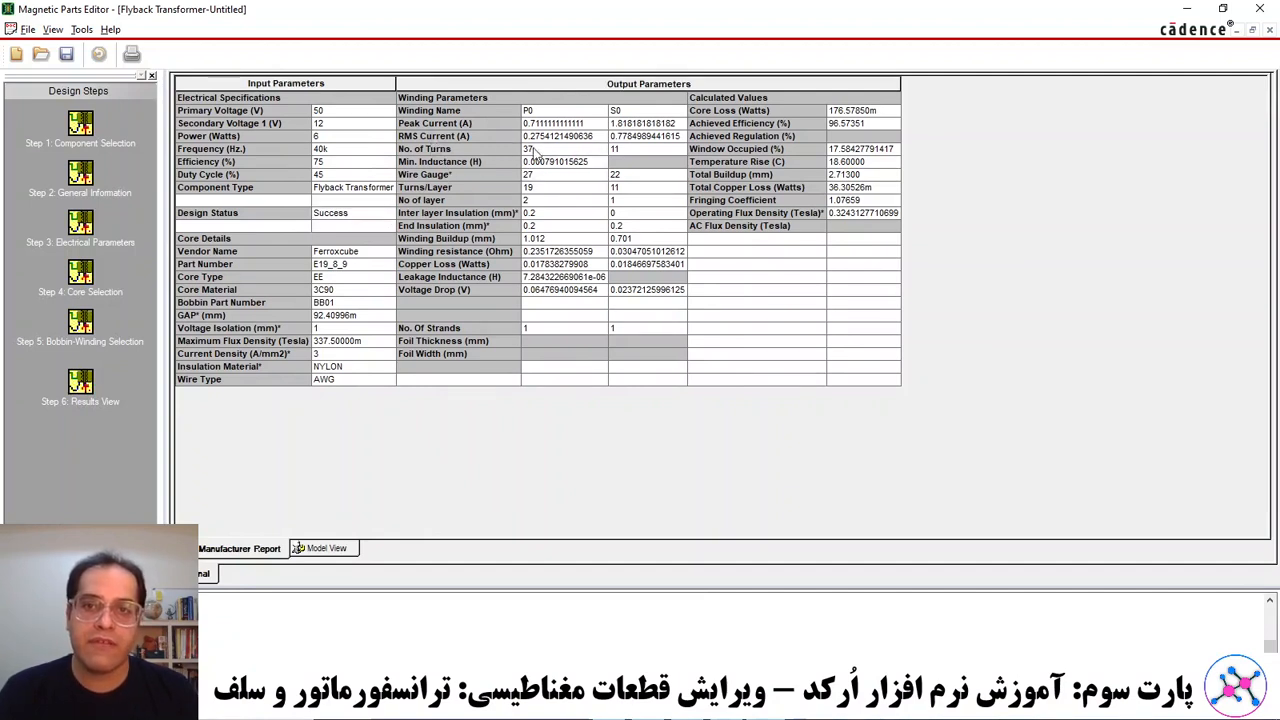
{"action": "left_click", "coordinate": [350, 217]}
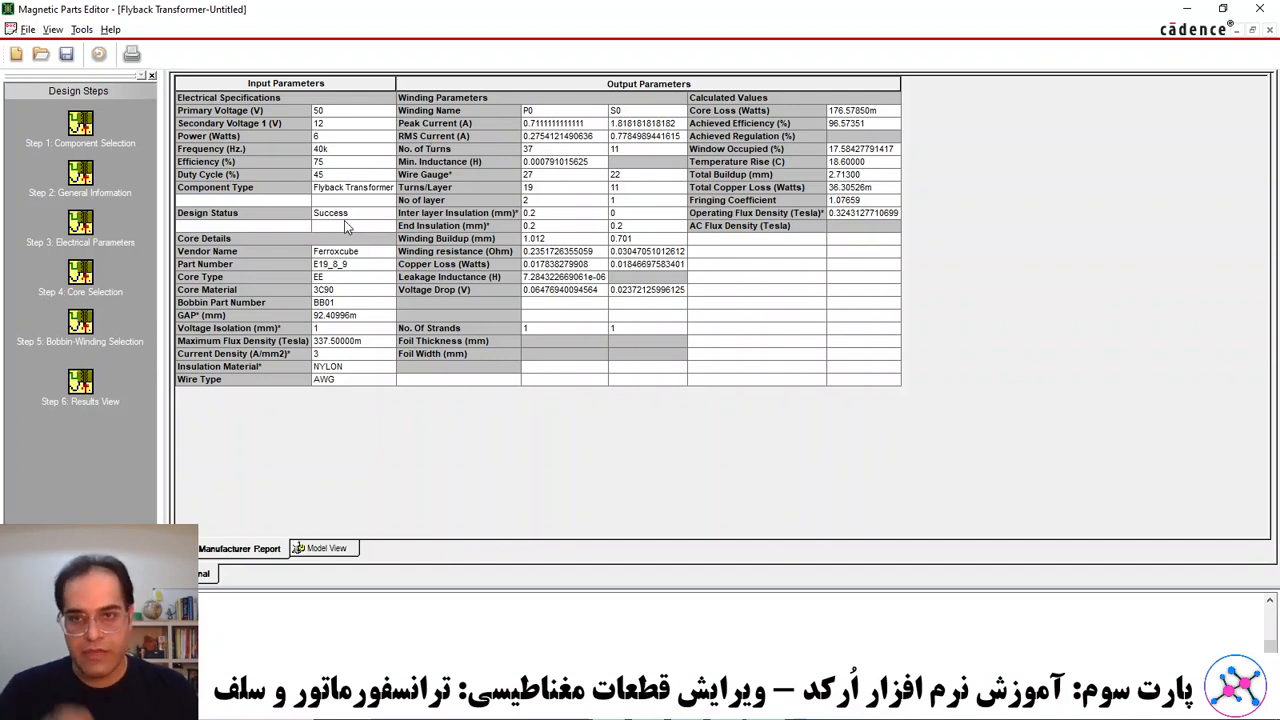
{"action": "left_click", "coordinate": [345, 220]}
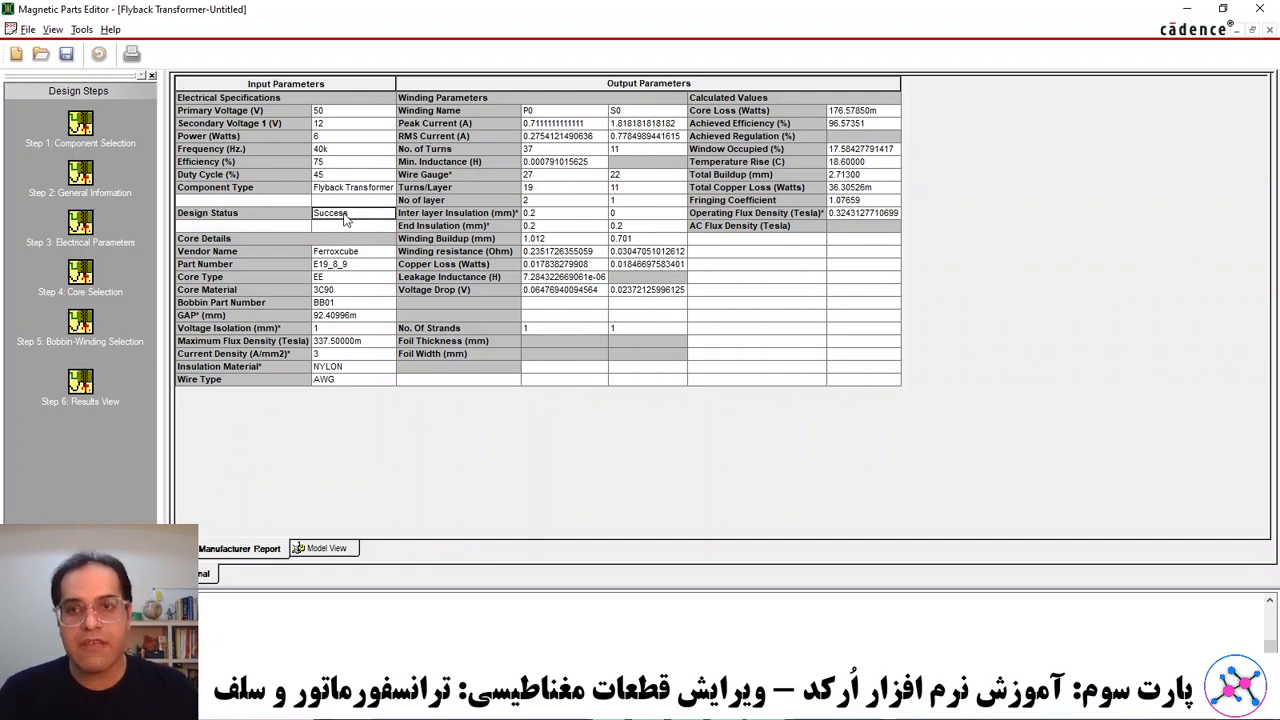
Examine winding P0's number of turns and layers and winding S0's number of turns in the results.
{"action": "left_click", "coordinate": [527, 150]}
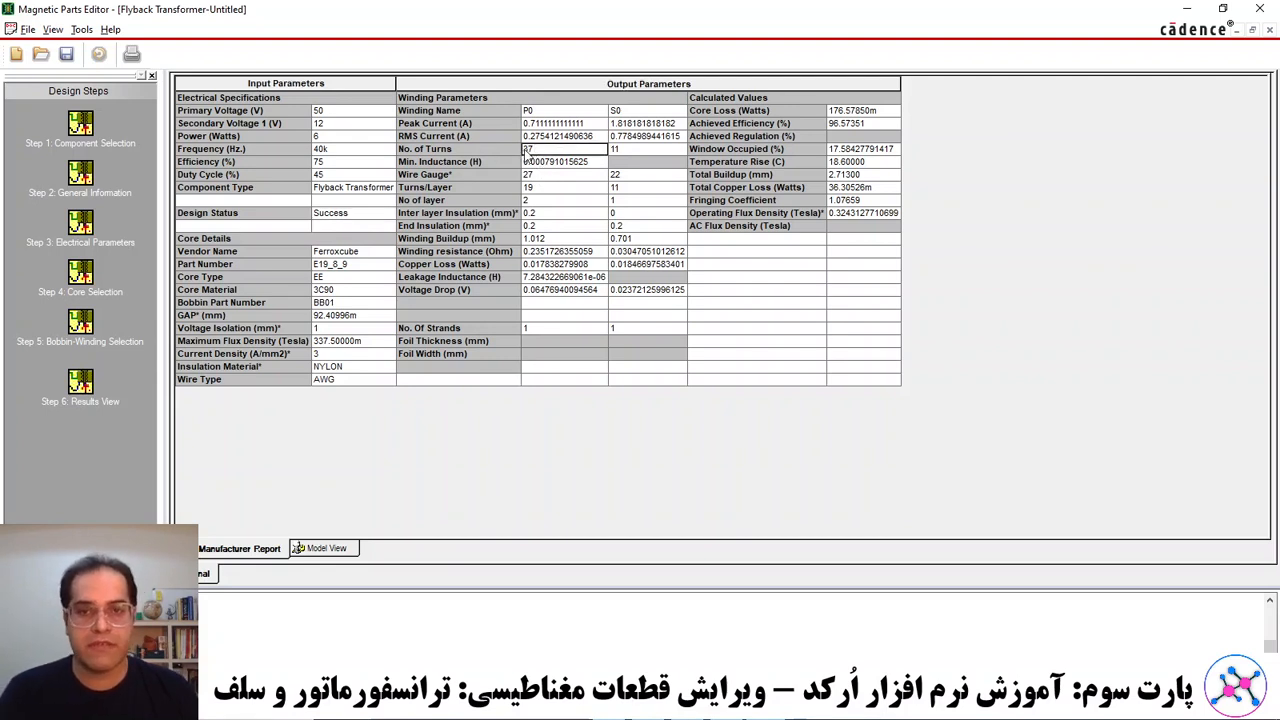
{"action": "left_click", "coordinate": [415, 201]}
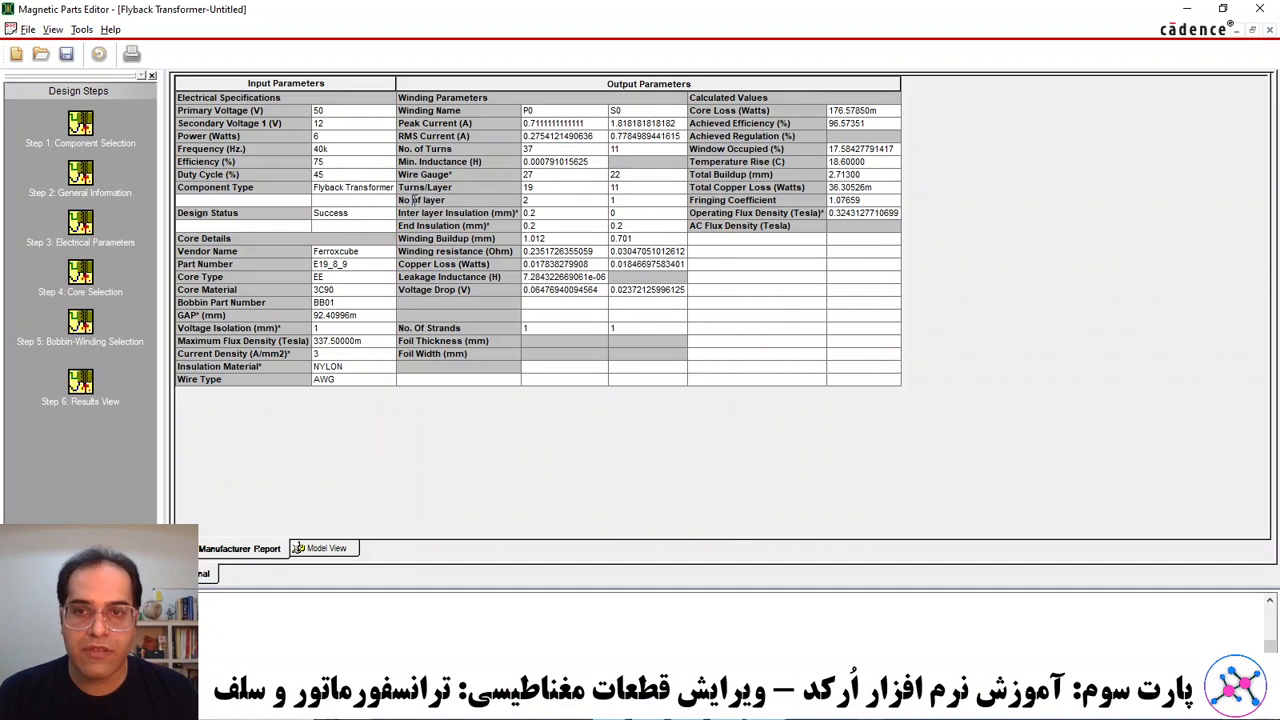
{"action": "left_click", "coordinate": [528, 203]}
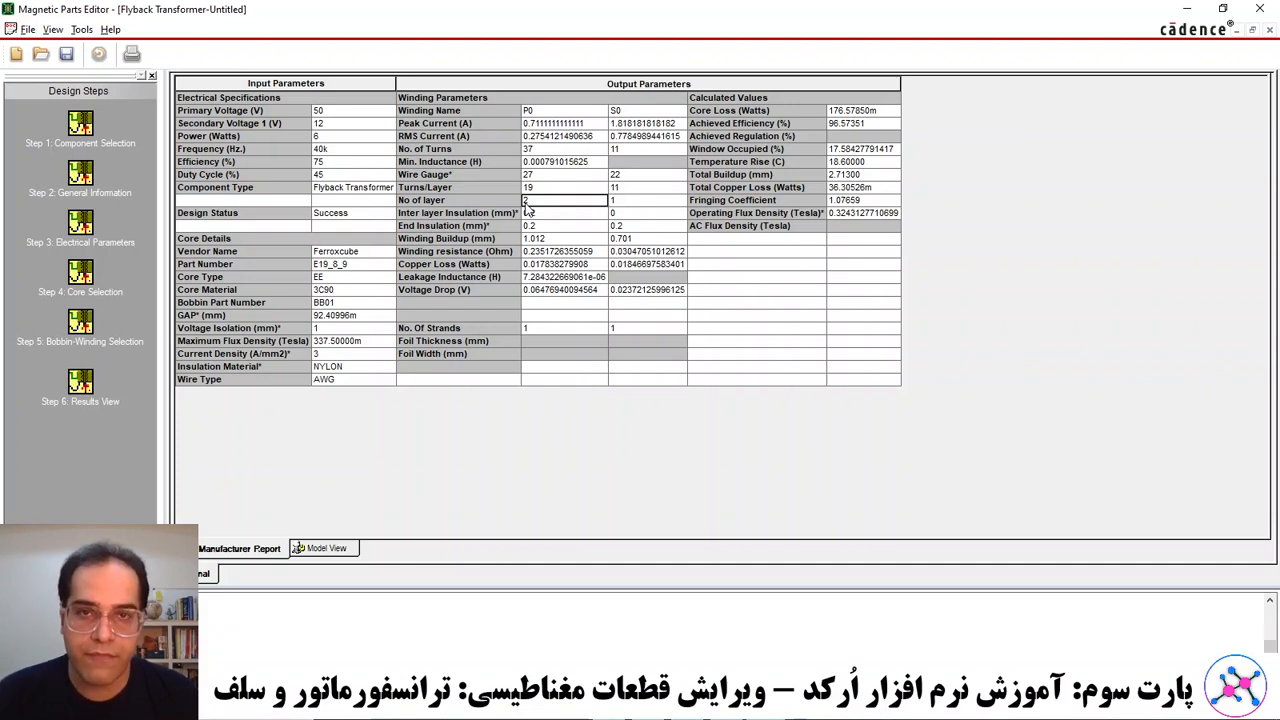
{"action": "left_click", "coordinate": [622, 149]}
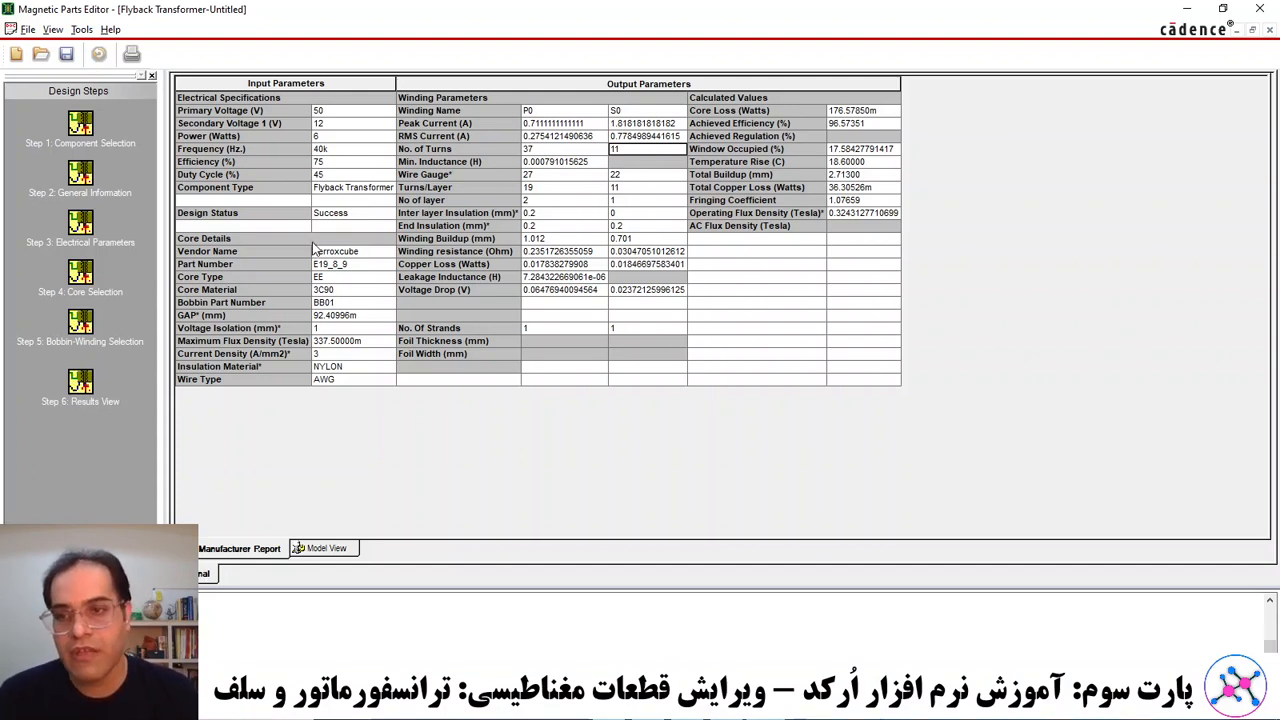
Return to the bobbin and winding selection and start a new bobbin record in the core details data entry.
{"action": "left_click", "coordinate": [72, 332]}
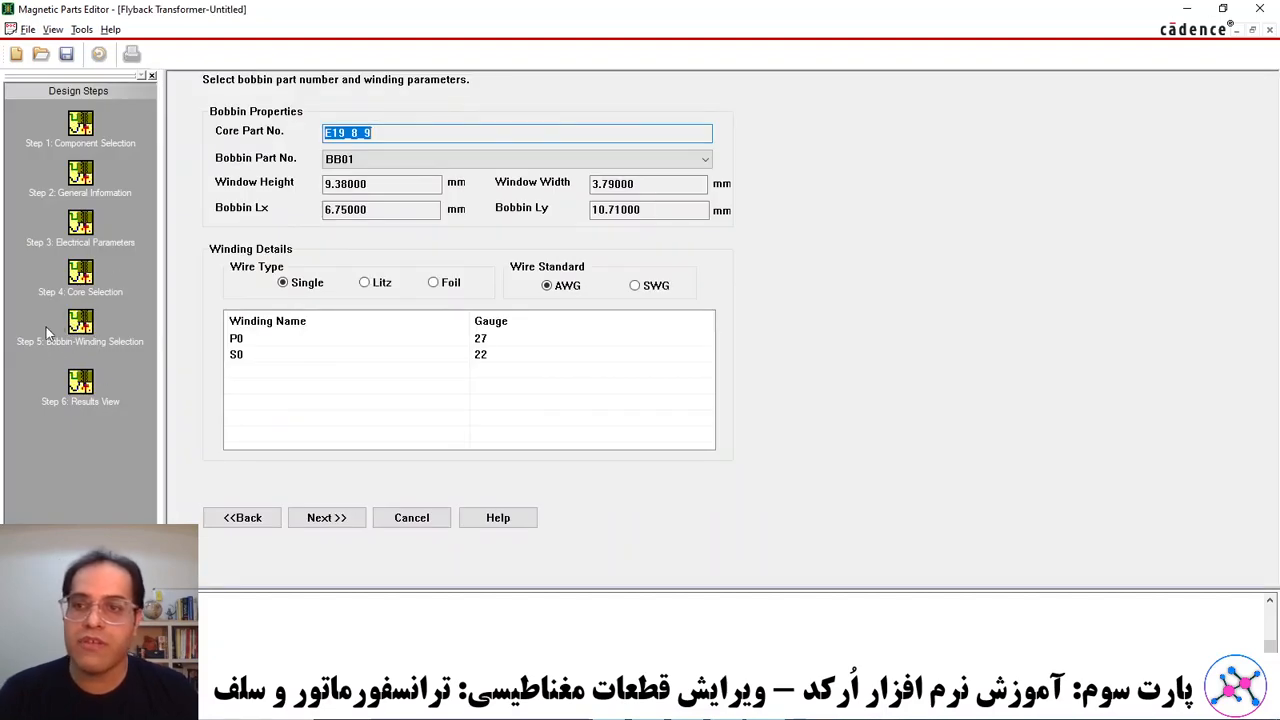
{"action": "left_click", "coordinate": [82, 29]}
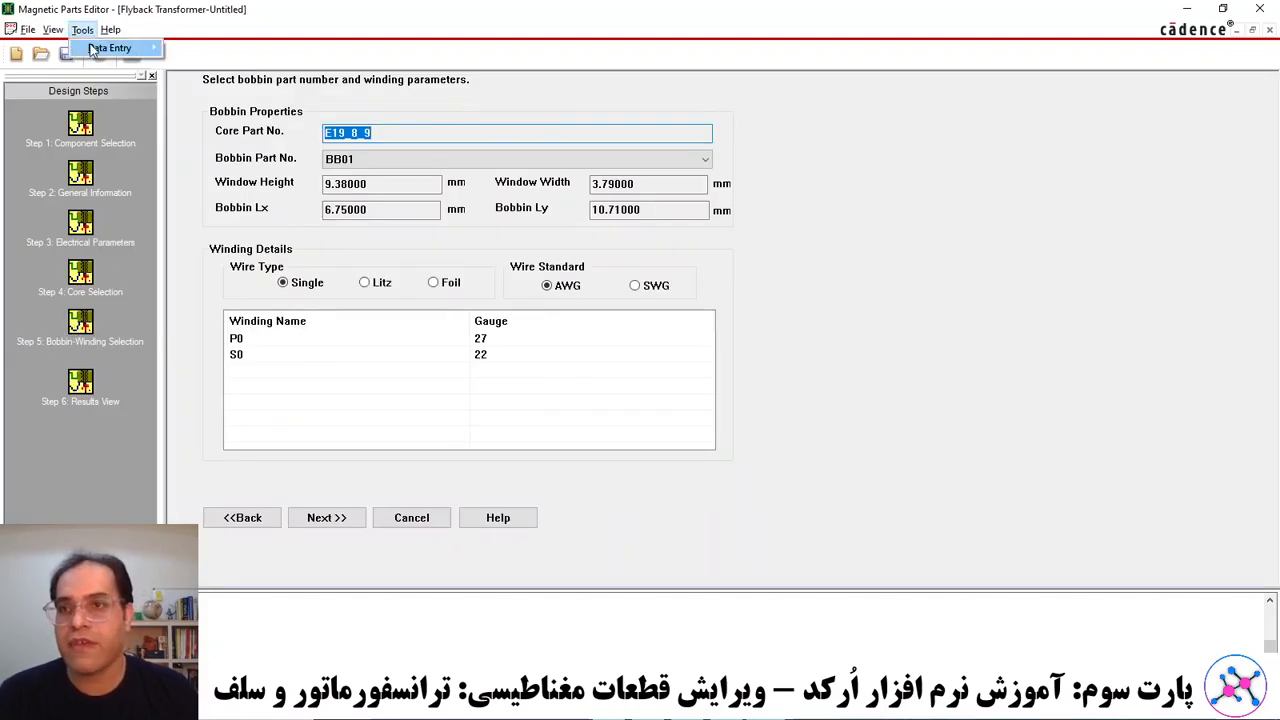
{"action": "mouse_move", "coordinate": [110, 48]}
{"action": "mouse_move", "coordinate": [218, 48]}
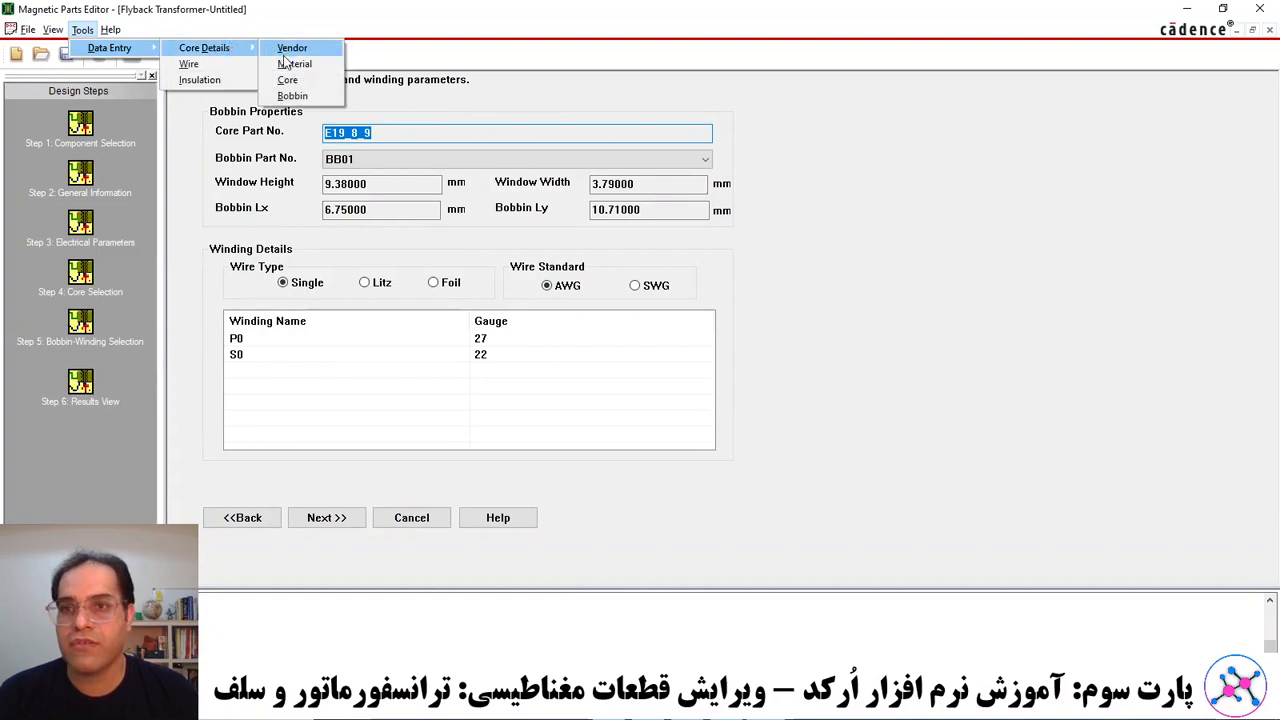
{"action": "left_click", "coordinate": [290, 95]}
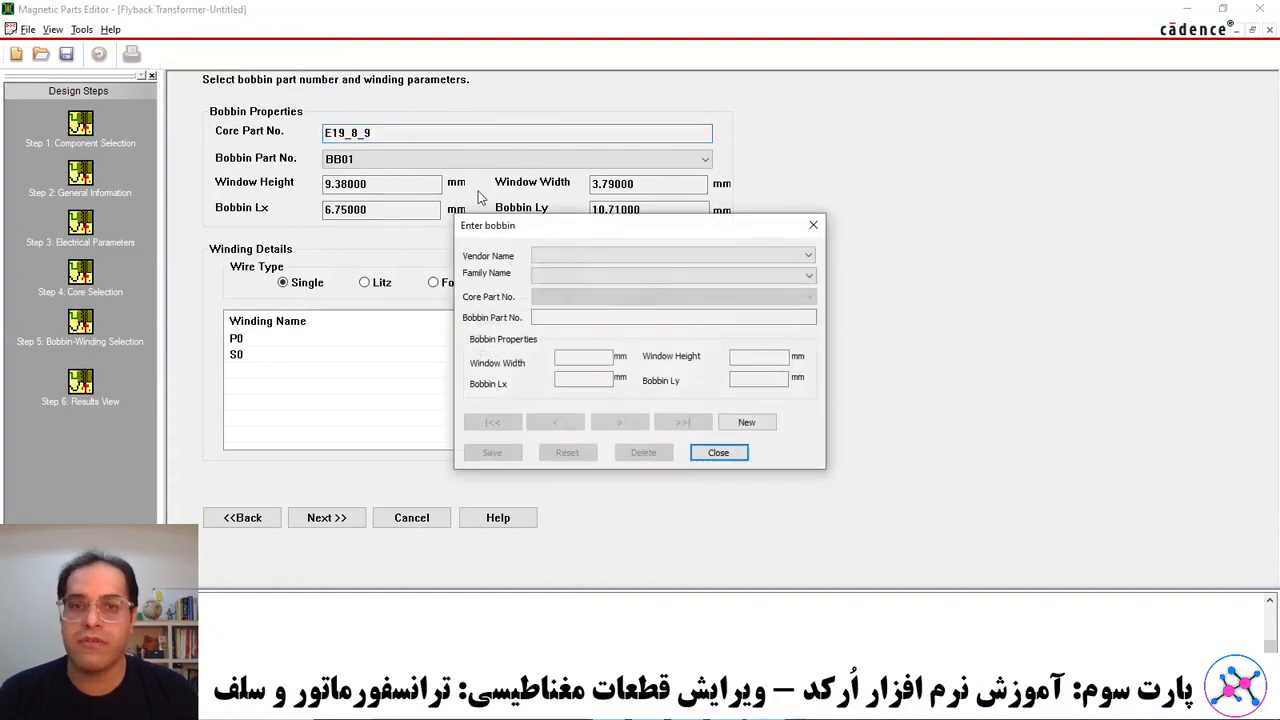
{"action": "left_click", "coordinate": [758, 423]}
Set the new bobbin's vendor to Ferroxcube, family to EE and core part number to E19_8_9.
{"action": "left_click", "coordinate": [674, 255]}
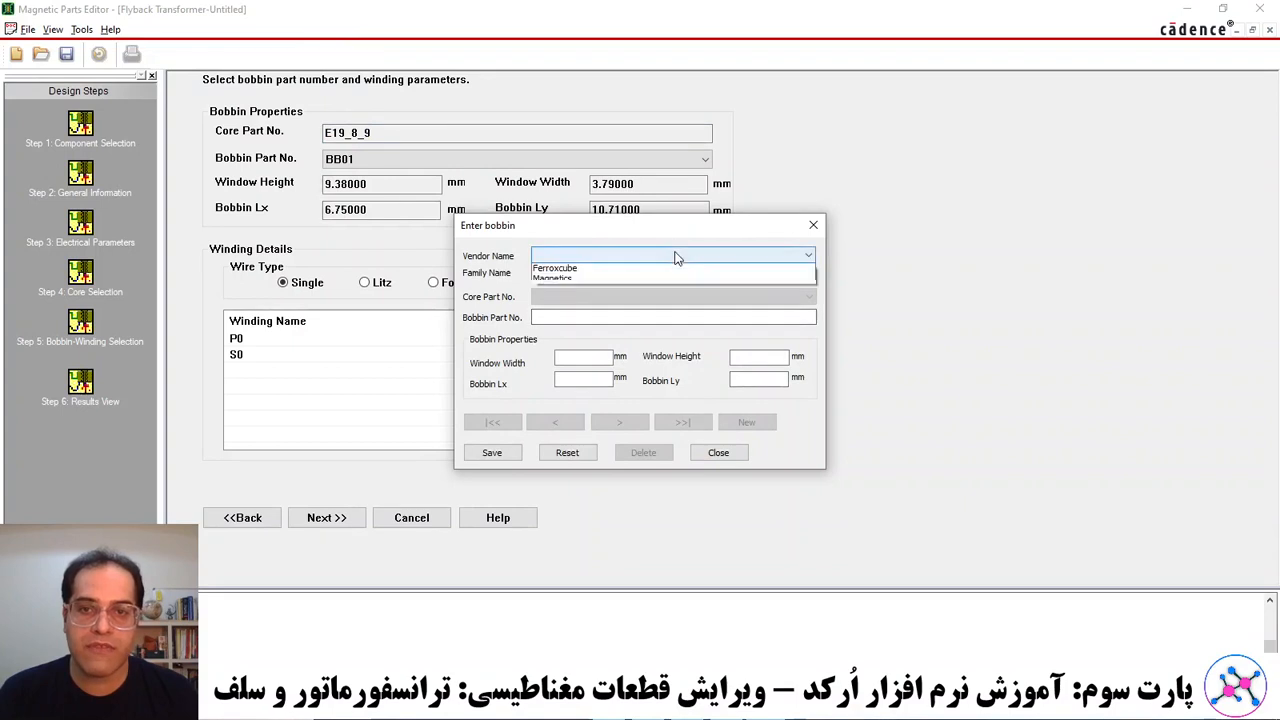
{"action": "left_click", "coordinate": [553, 270]}
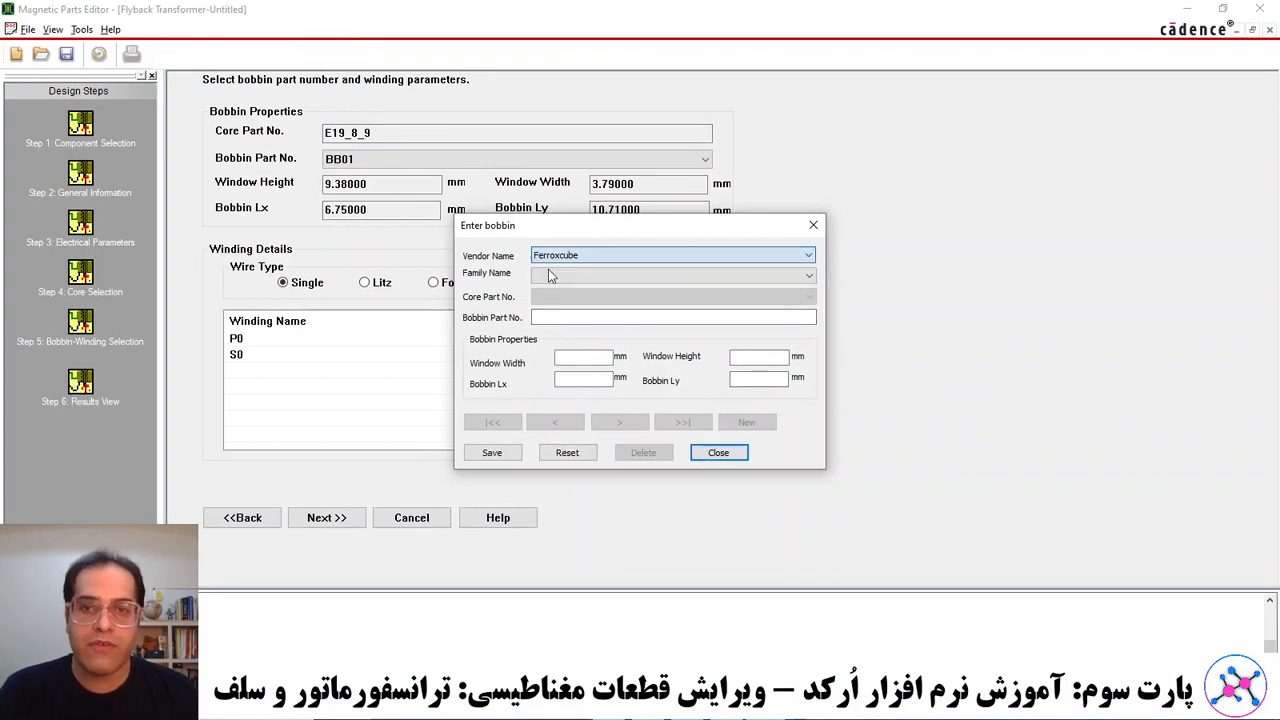
{"action": "left_click", "coordinate": [565, 276]}
{"action": "left_click", "coordinate": [548, 290]}
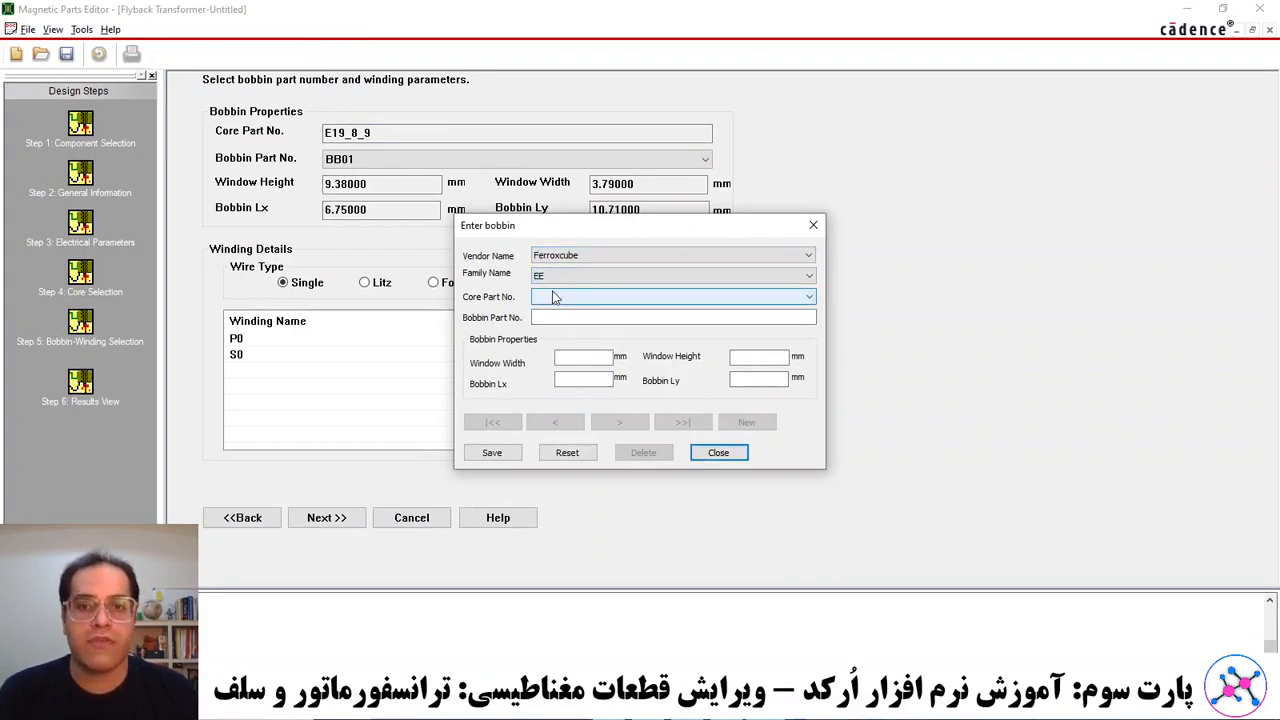
{"action": "left_click", "coordinate": [566, 298]}
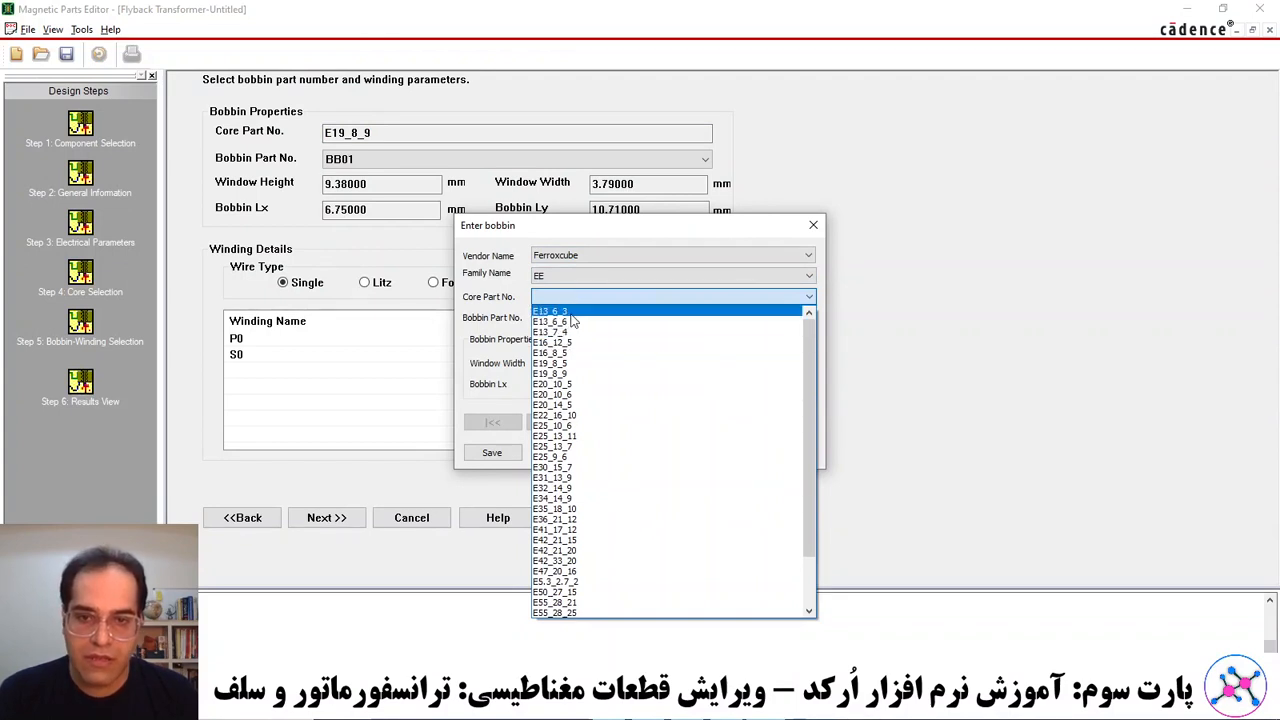
{"action": "left_click", "coordinate": [556, 373]}
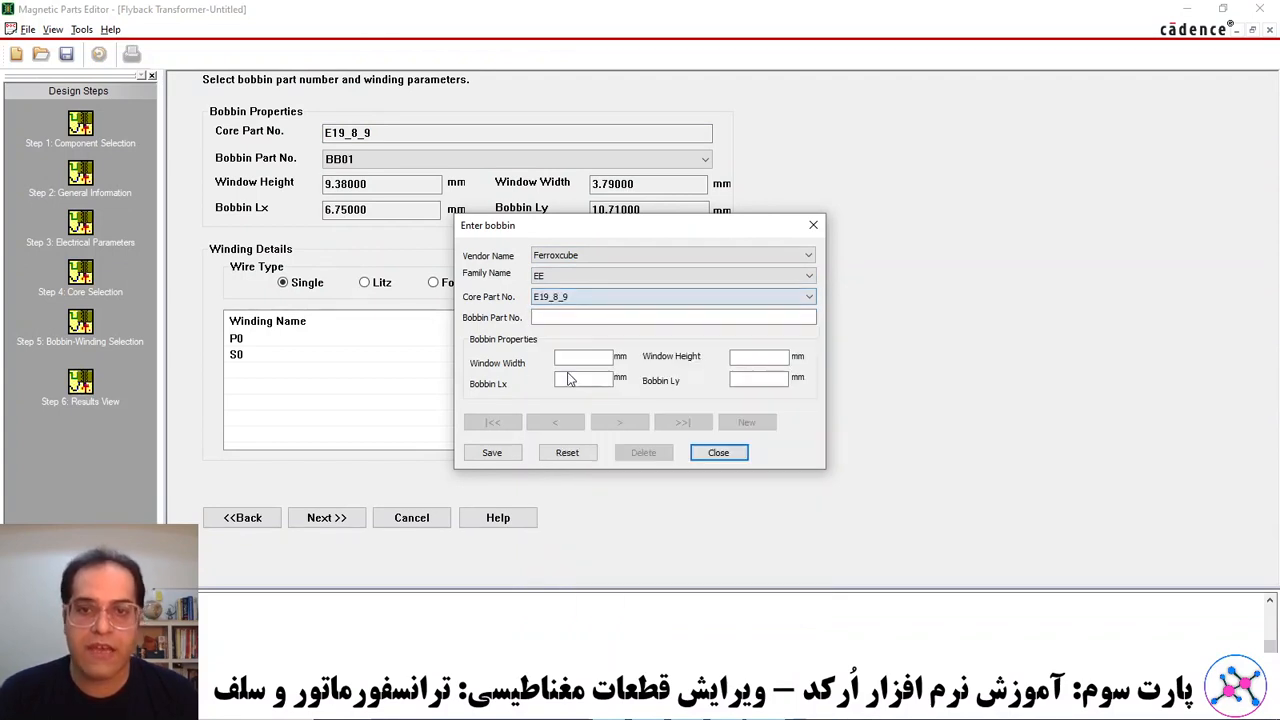
{"action": "left_click", "coordinate": [549, 319]}
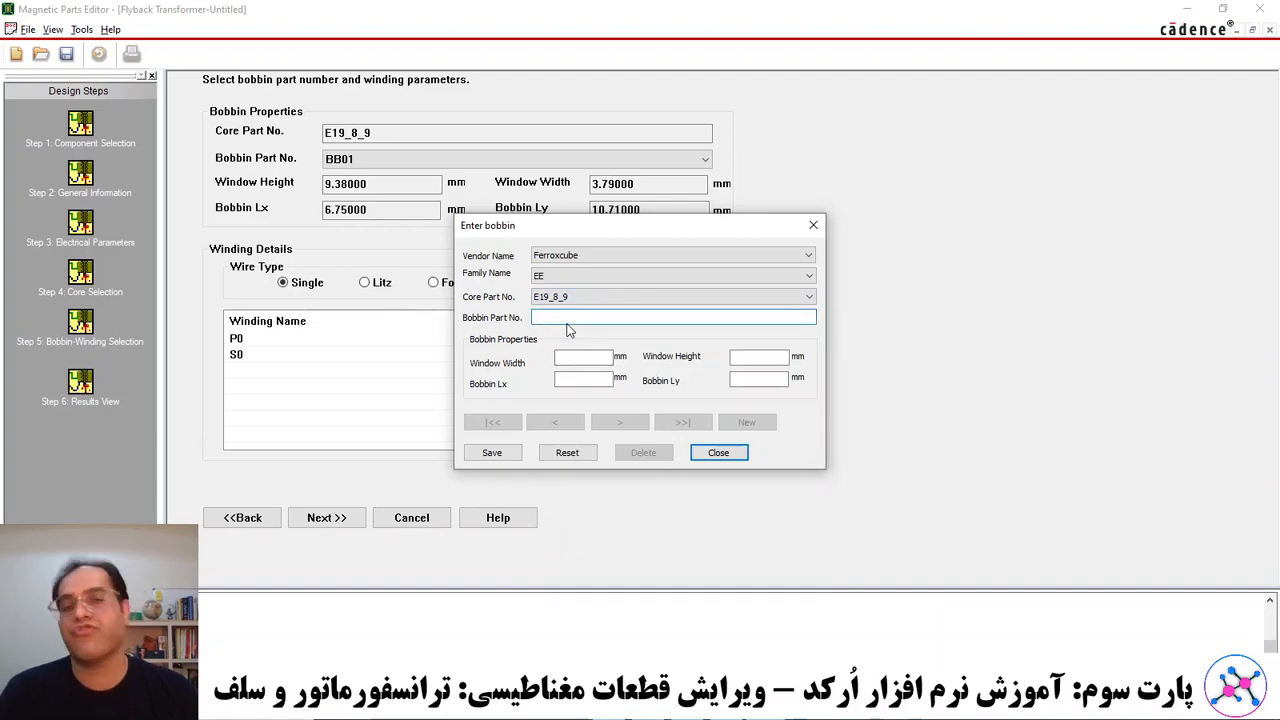
Switch to Foxit PDF Reader and look through the E19/8/9 core and coil former data in e1989.pdf.
{"action": "key", "text": "alt+Tab"}
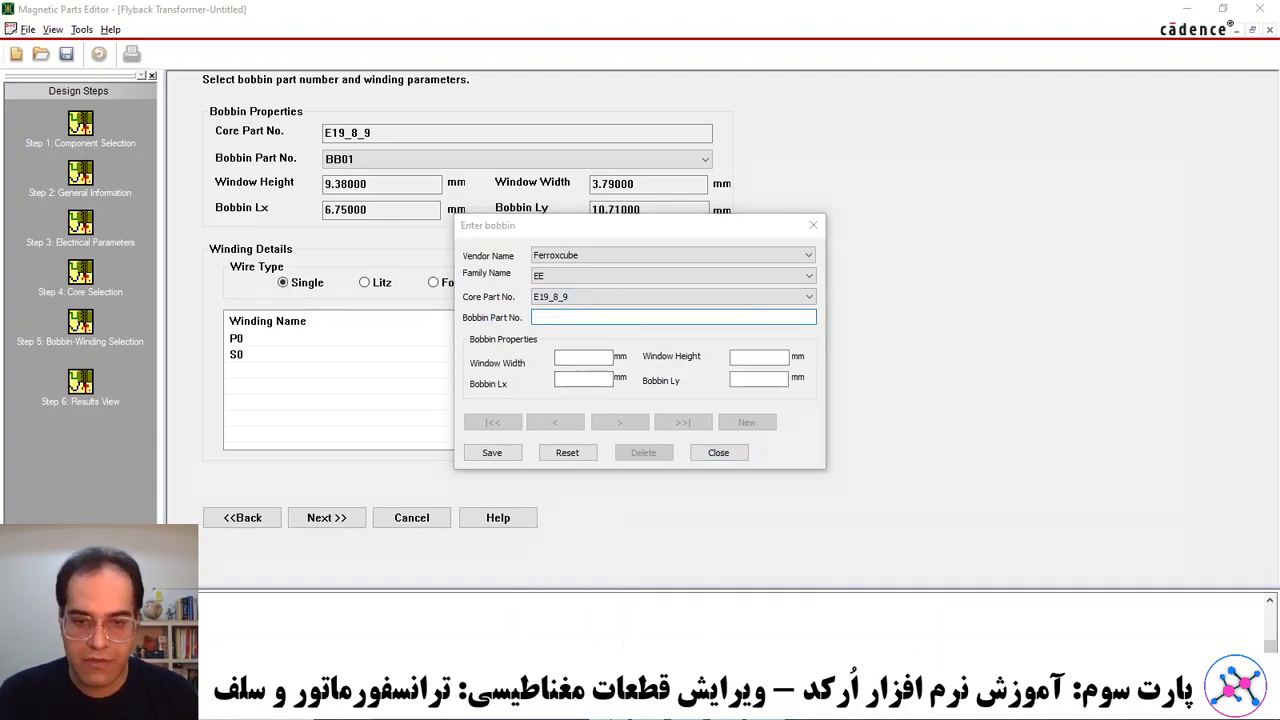
{"action": "left_click", "coordinate": [286, 59]}
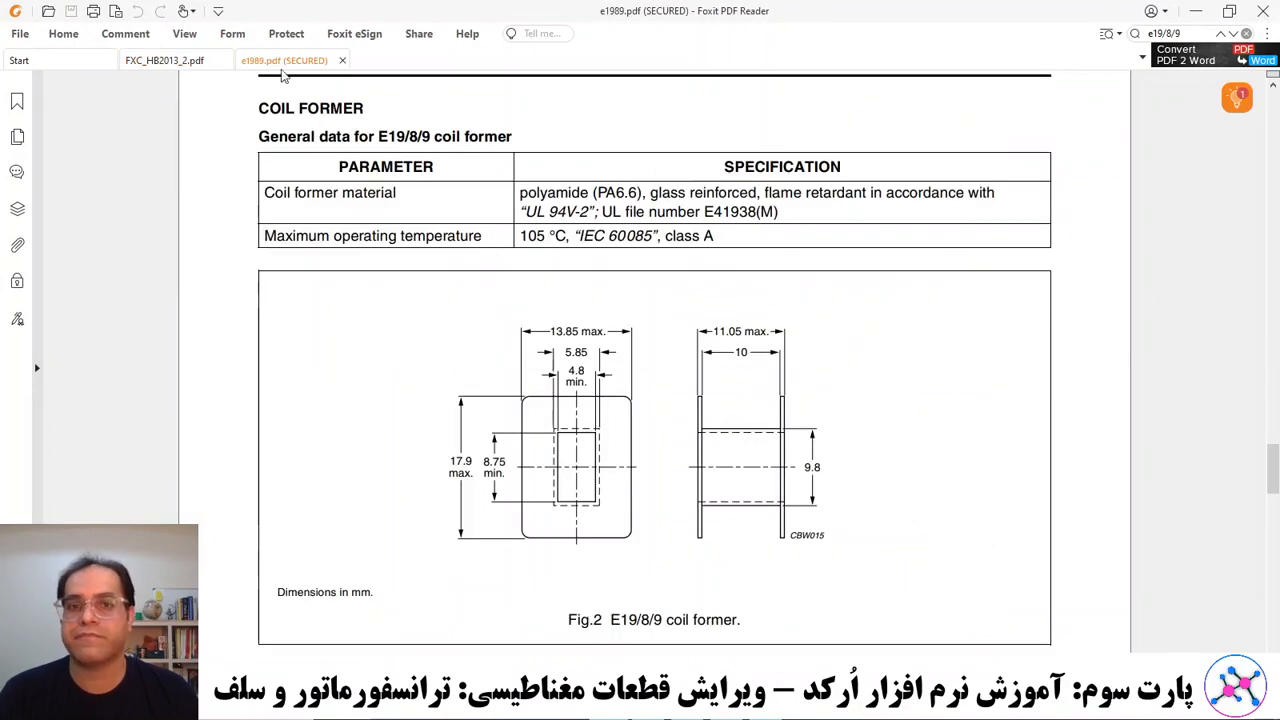
{"action": "scroll", "coordinate": [695, 300], "scroll_direction": "up", "scroll_amount": 3}
{"action": "scroll", "coordinate": [700, 336], "scroll_direction": "up", "scroll_amount": 5}
{"action": "scroll", "coordinate": [703, 337], "scroll_direction": "down", "scroll_amount": 4}
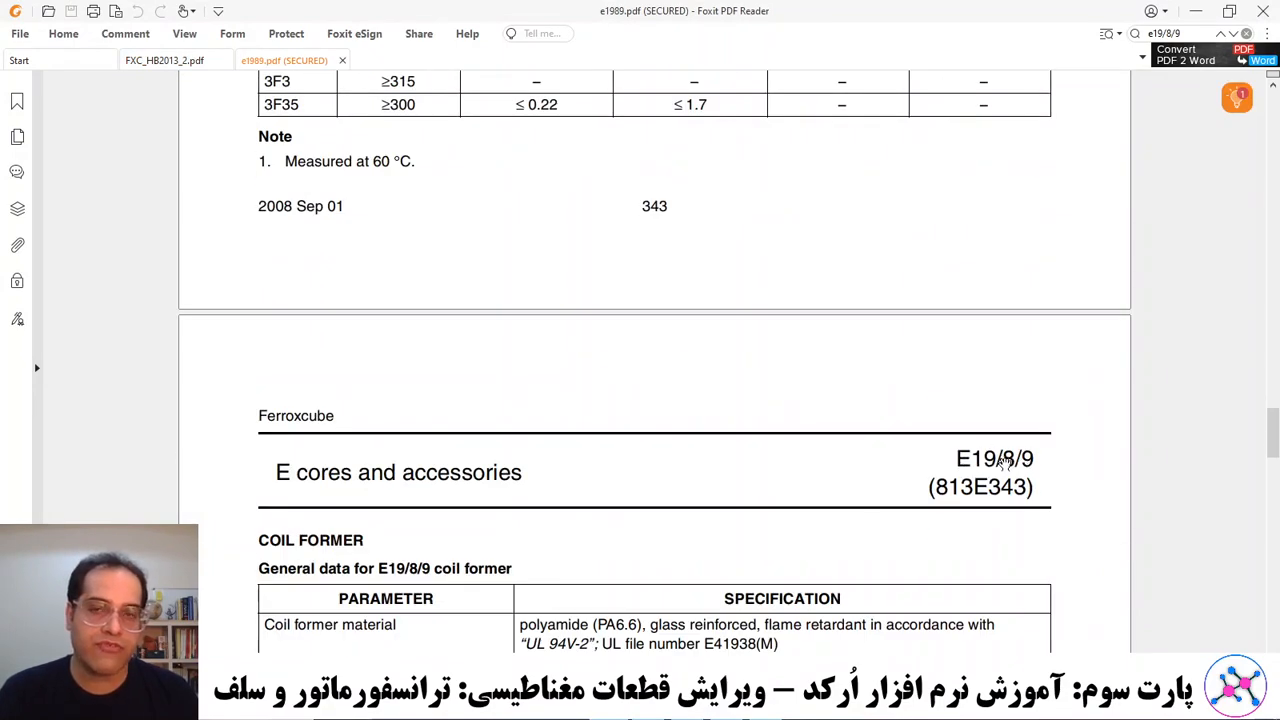
{"action": "scroll", "coordinate": [1000, 455], "scroll_direction": "up", "scroll_amount": 10}
{"action": "scroll", "coordinate": [1010, 442], "scroll_direction": "up", "scroll_amount": 15}
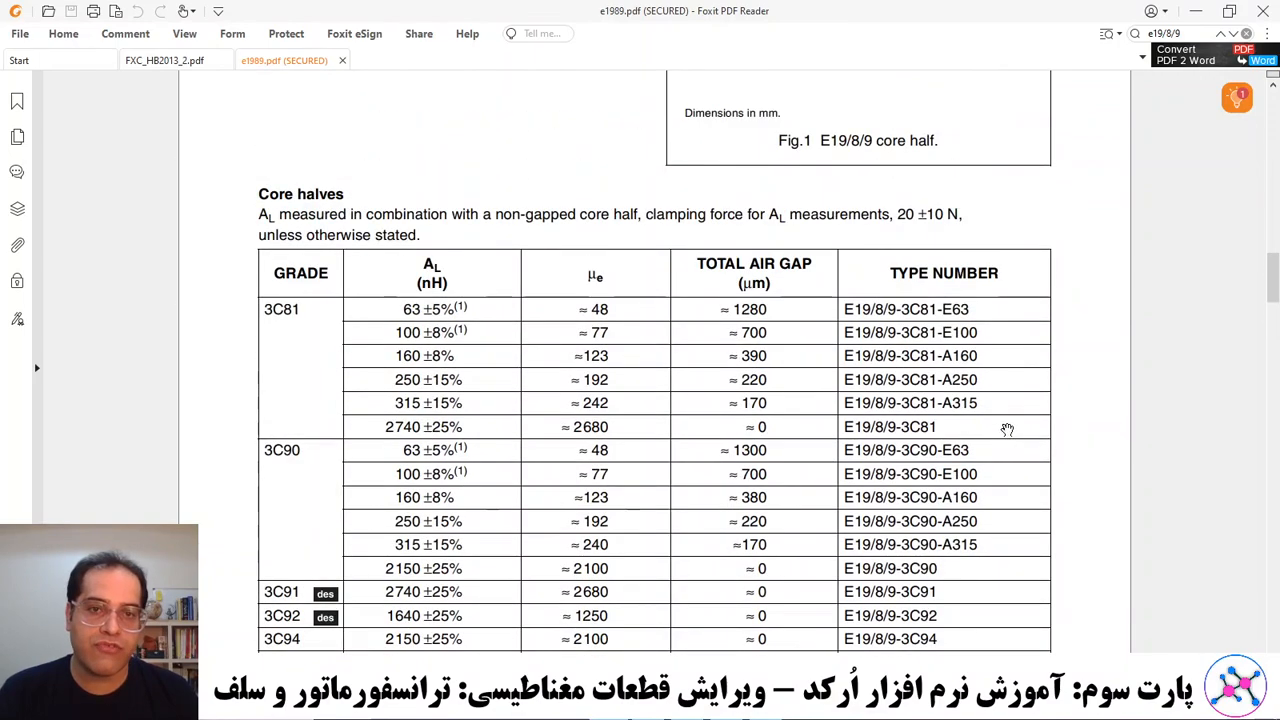
{"action": "scroll", "coordinate": [980, 437], "scroll_direction": "down", "scroll_amount": 4}
{"action": "scroll", "coordinate": [940, 377], "scroll_direction": "up", "scroll_amount": 2}
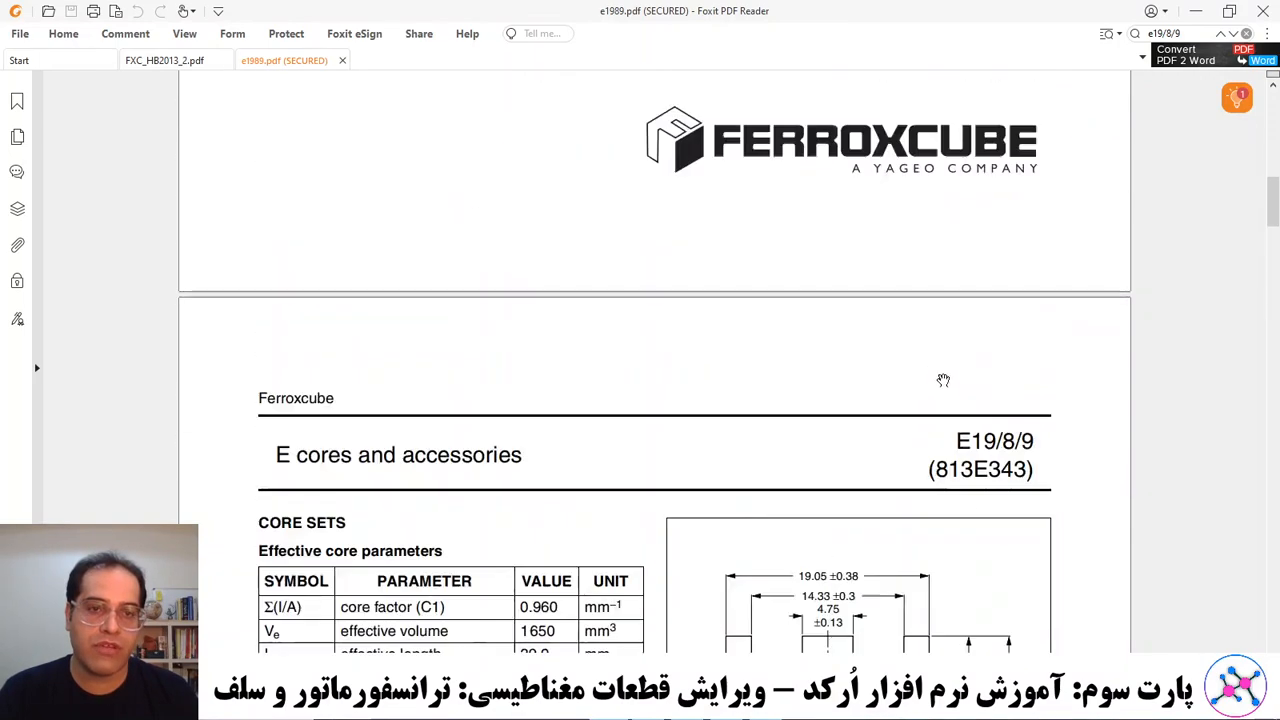
Examine the E19/8/9 coil former drawing and winding data in FXC_HB2013_2.pdf and select the UL file number E41938.
{"action": "left_click", "coordinate": [165, 62]}
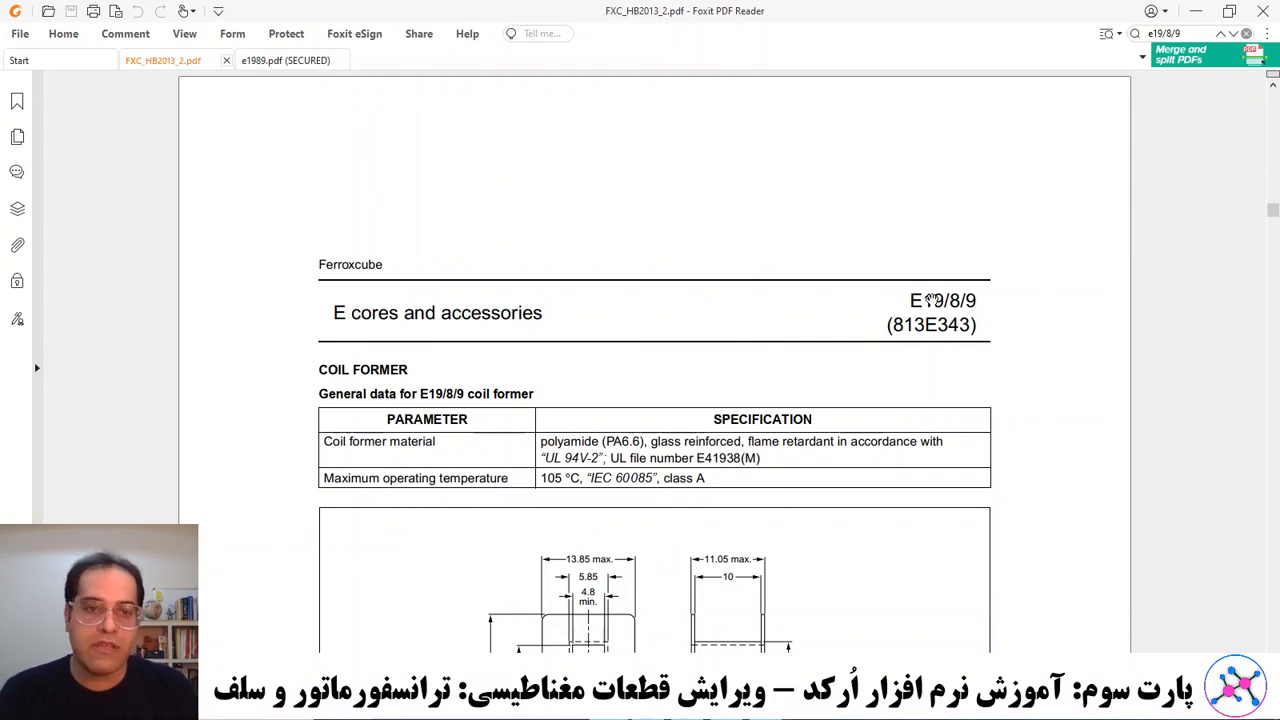
{"action": "scroll", "coordinate": [763, 370], "scroll_direction": "down", "scroll_amount": 3}
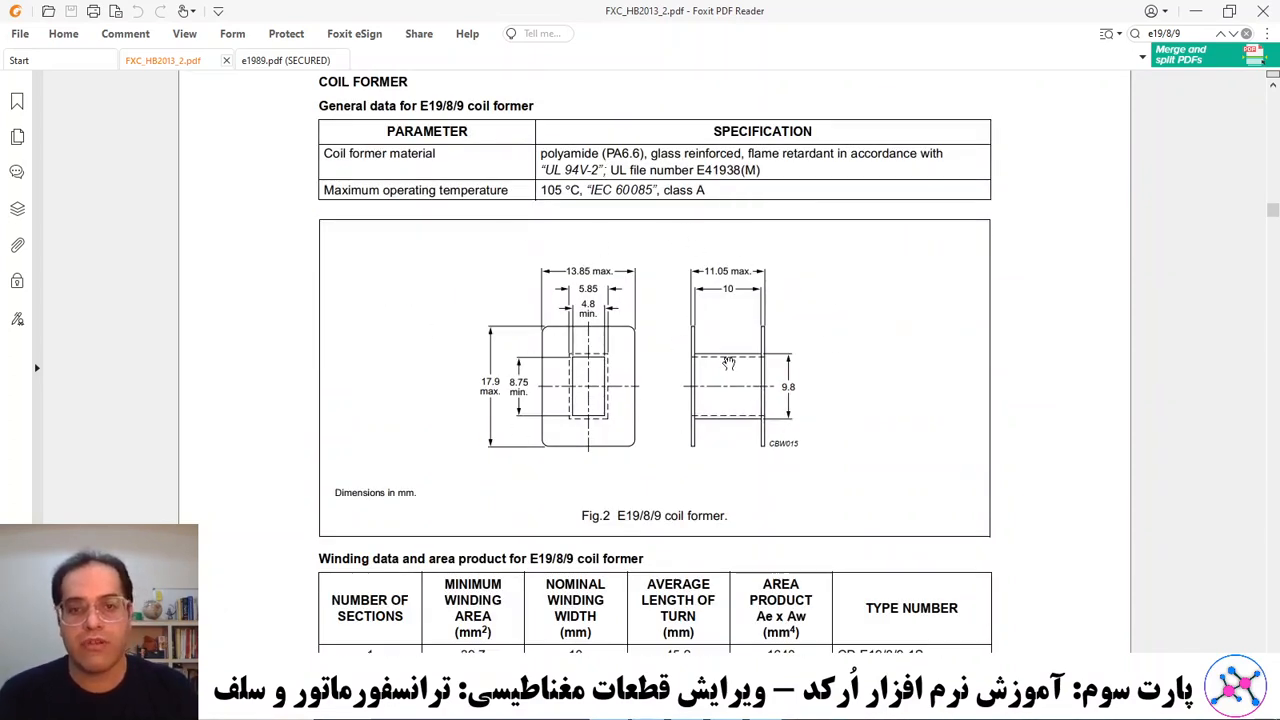
{"action": "scroll", "coordinate": [729, 362], "scroll_direction": "down", "scroll_amount": 1}
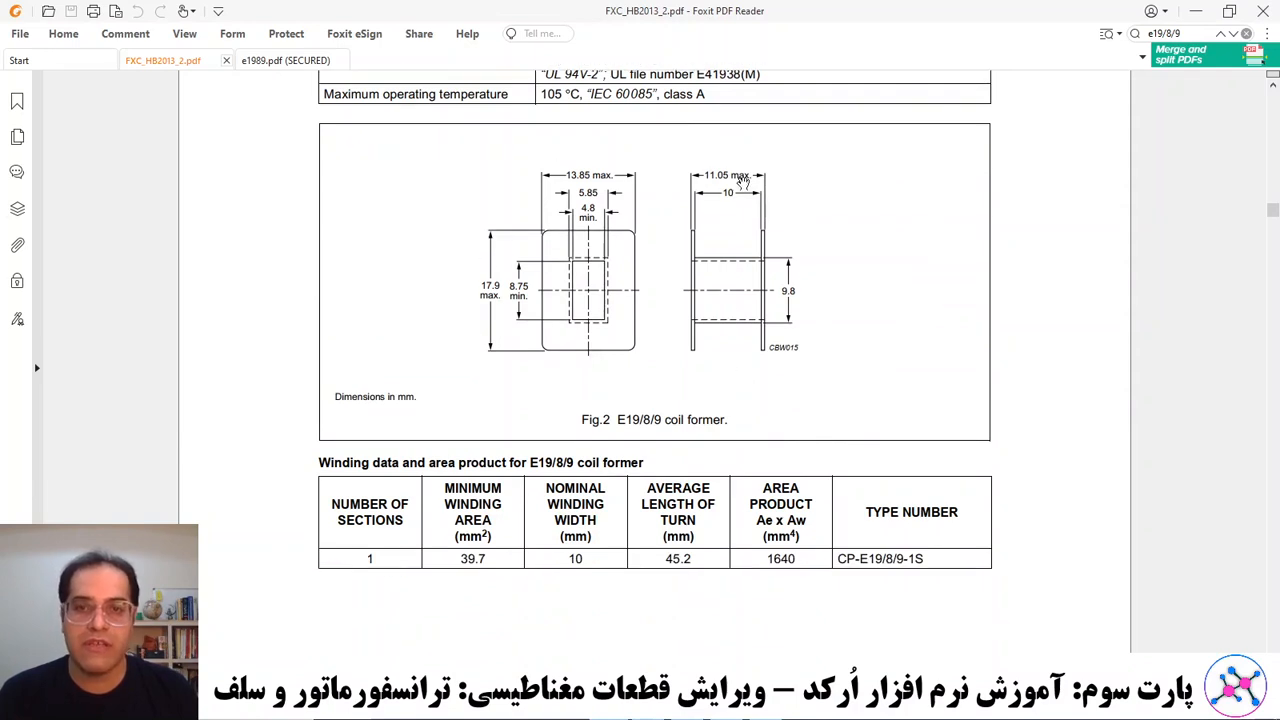
{"action": "scroll", "coordinate": [522, 370], "scroll_direction": "up", "scroll_amount": 3}
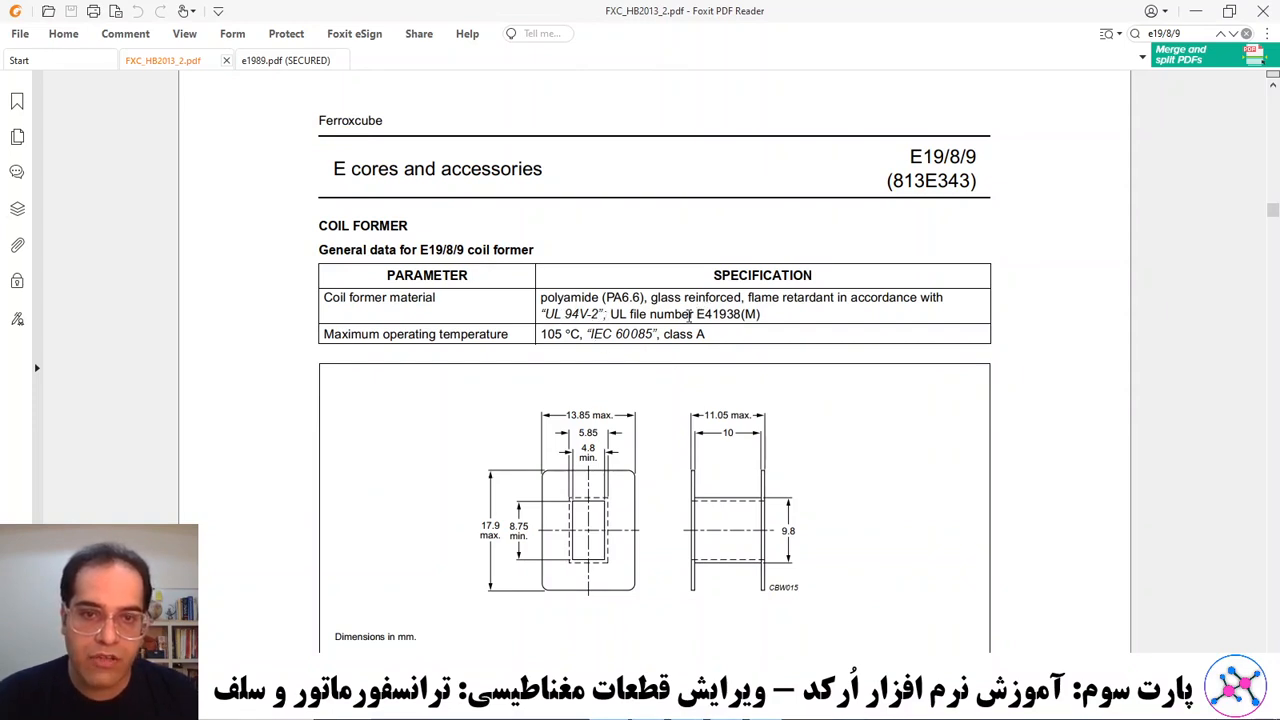
{"action": "left_click_drag", "start_coordinate": [698, 314], "coordinate": [743, 316]}
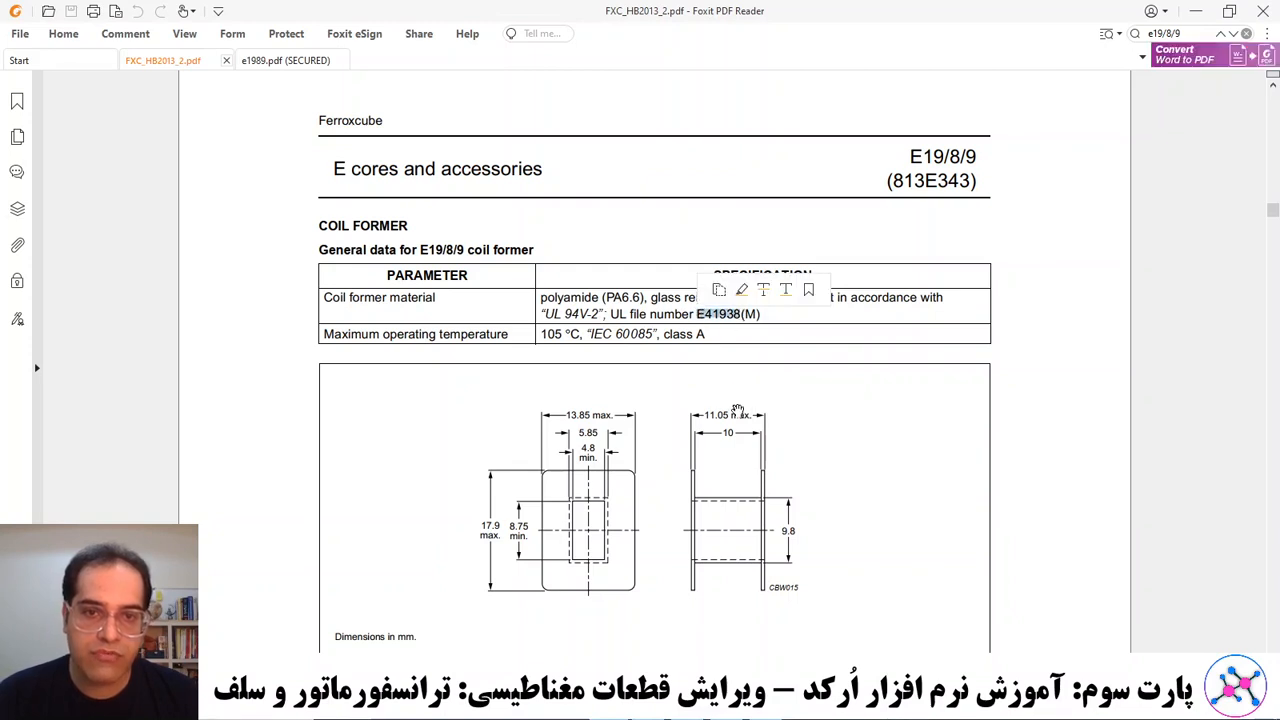
Switch back to Magnetic Parts Editor, enter E41938 as the new bobbin's part number, recheck the datasheet, and close the record unsaved.
{"action": "left_click", "coordinate": [770, 717]}
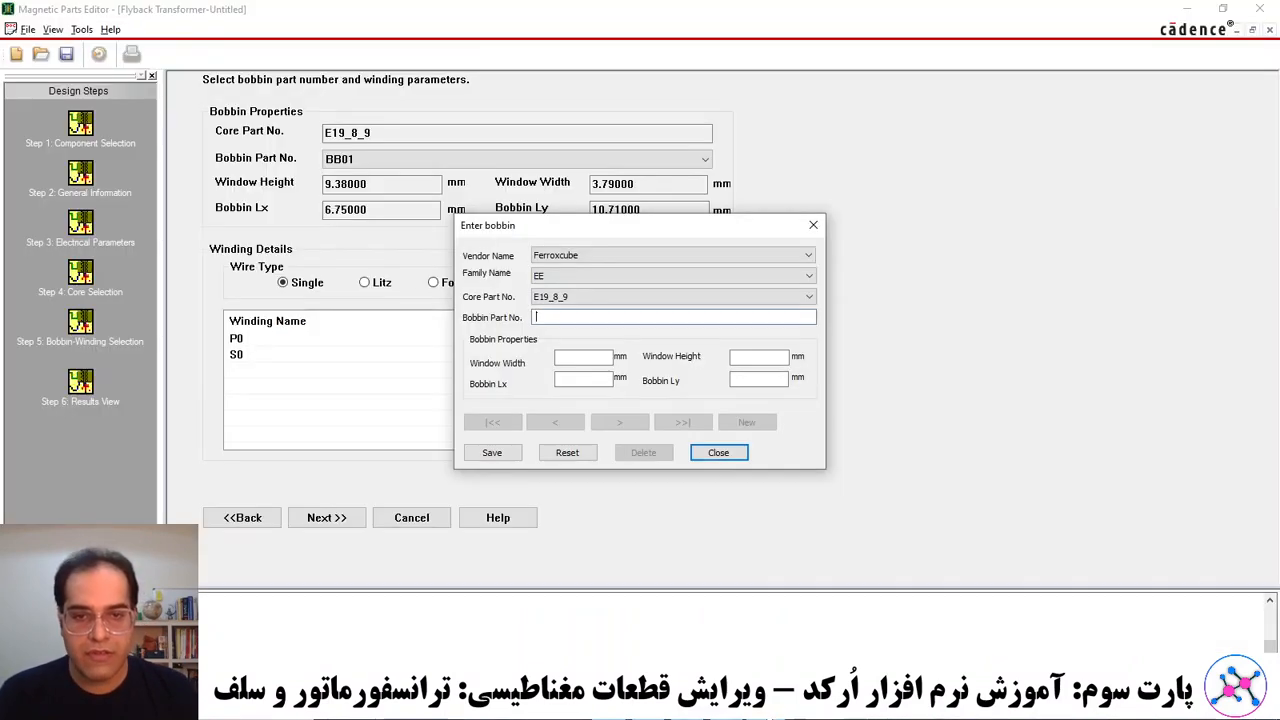
{"action": "type", "text": "E"}
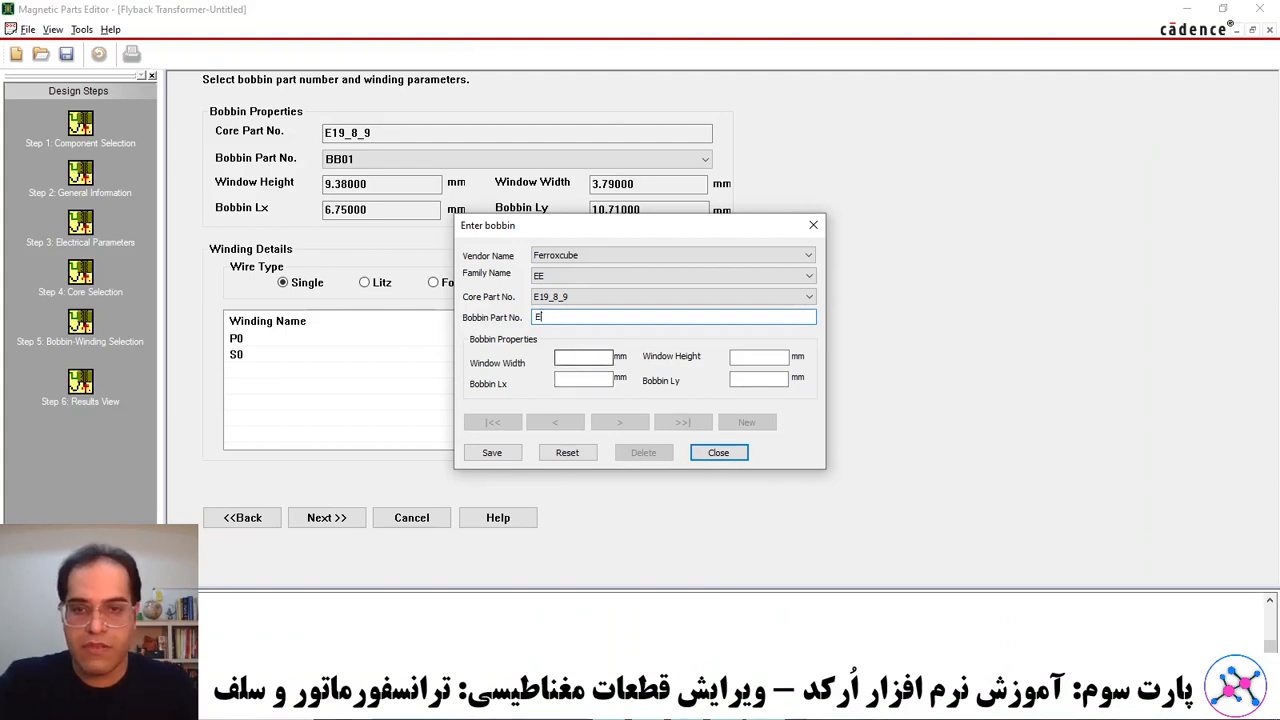
{"action": "type", "text": "411"}
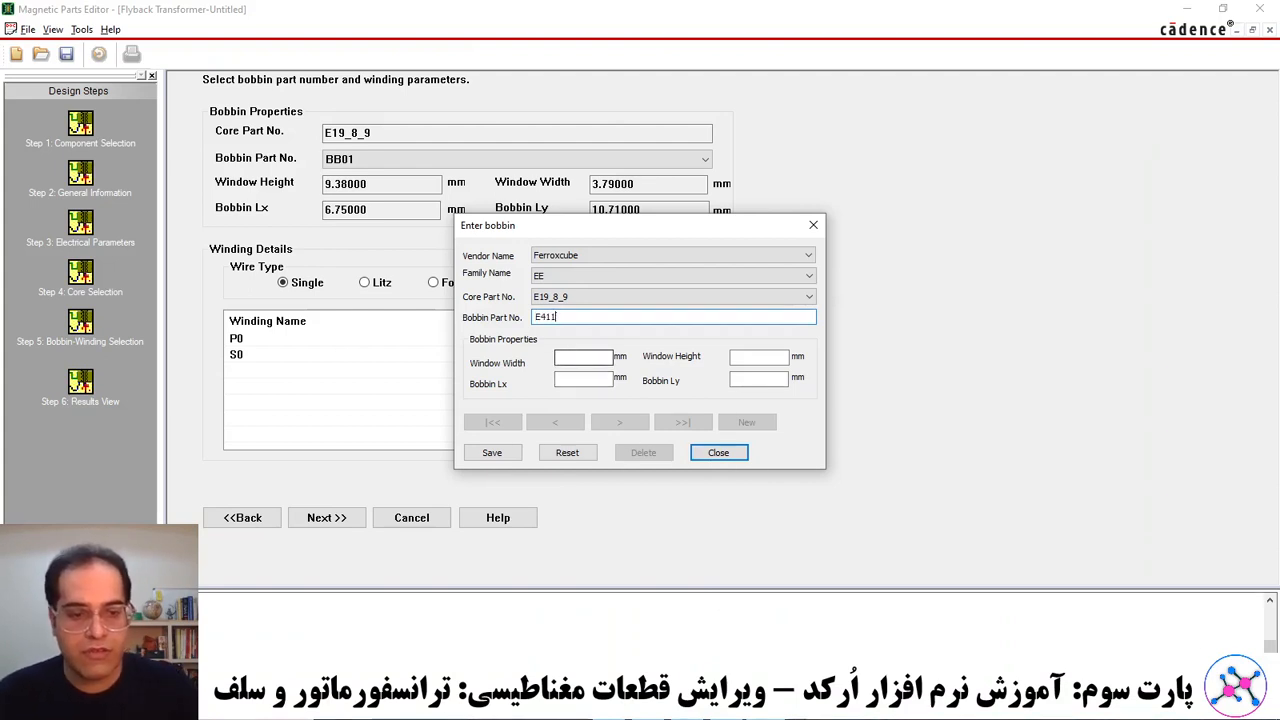
{"action": "type", "text": "938"}
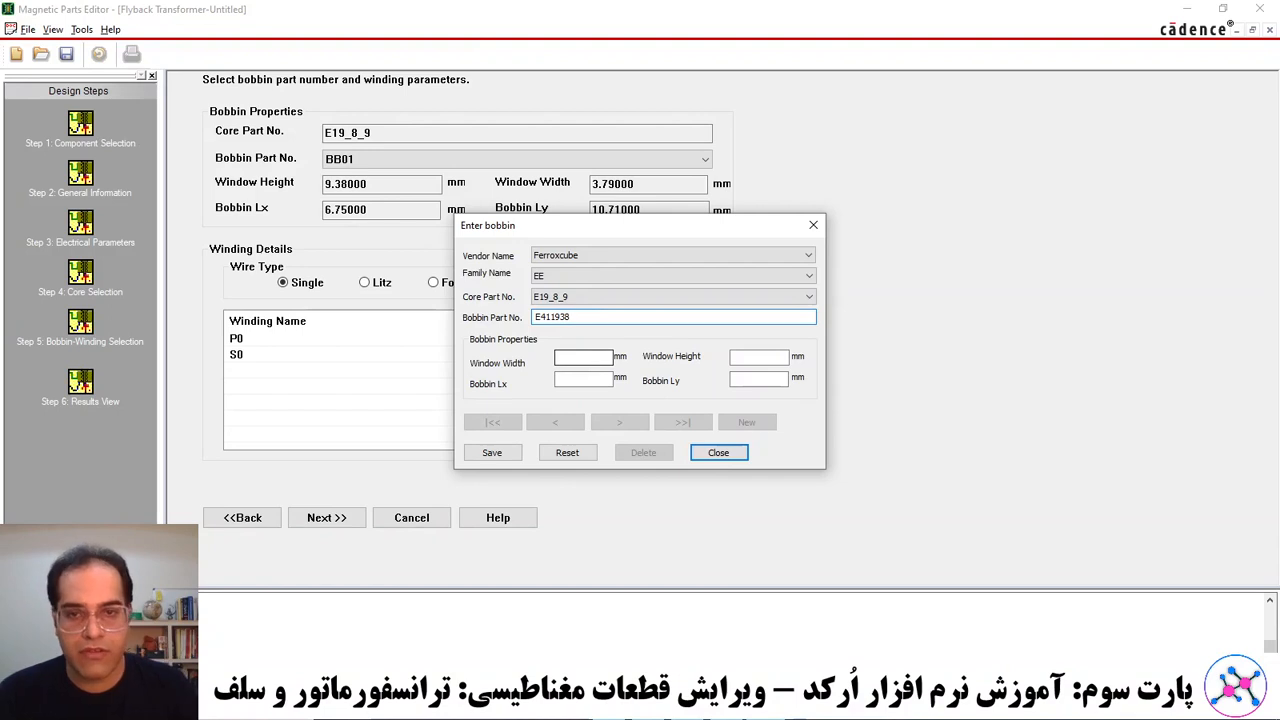
{"action": "left_click", "coordinate": [662, 717]}
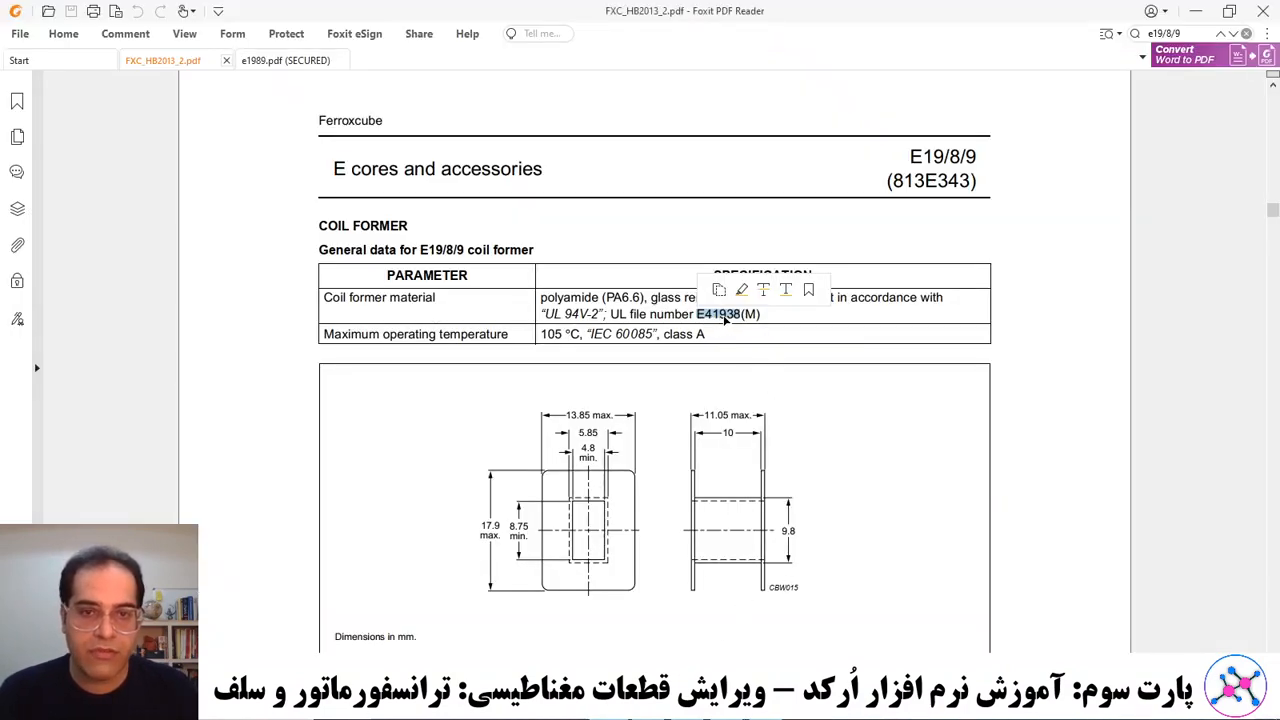
{"action": "left_click", "coordinate": [650, 717]}
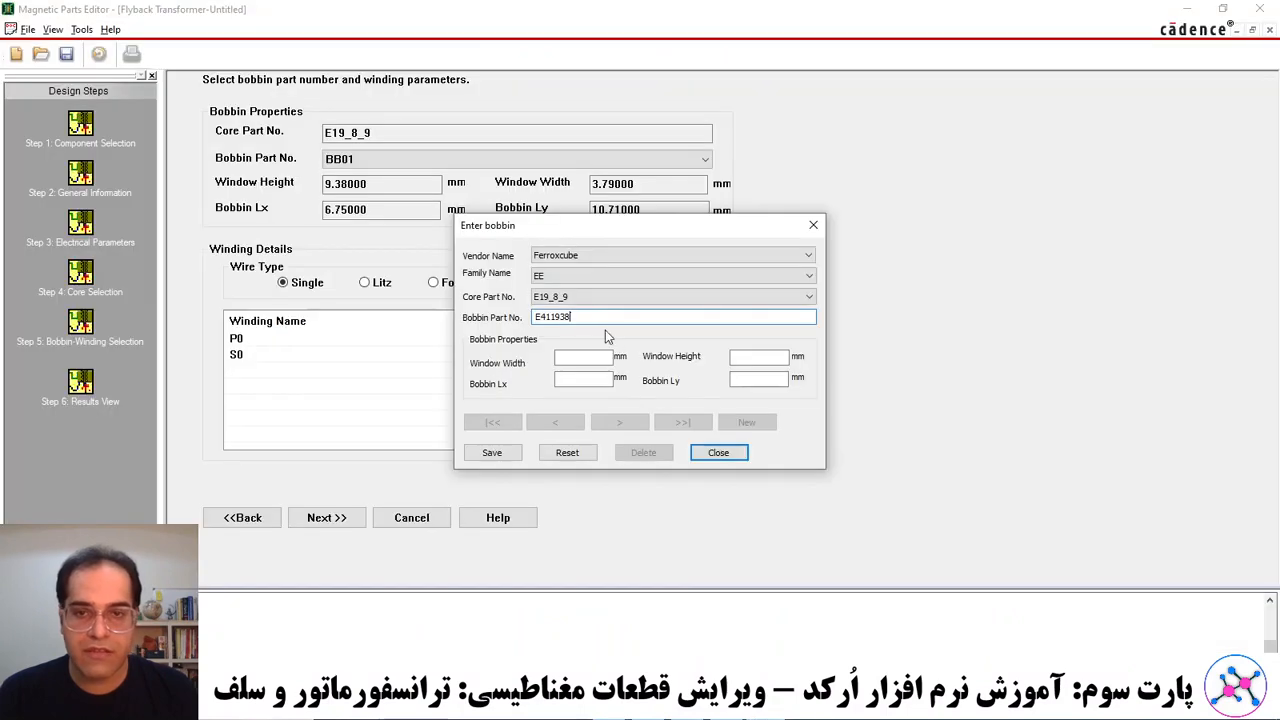
{"action": "left_click", "coordinate": [556, 317]}
{"action": "key", "text": "BackSpace"}
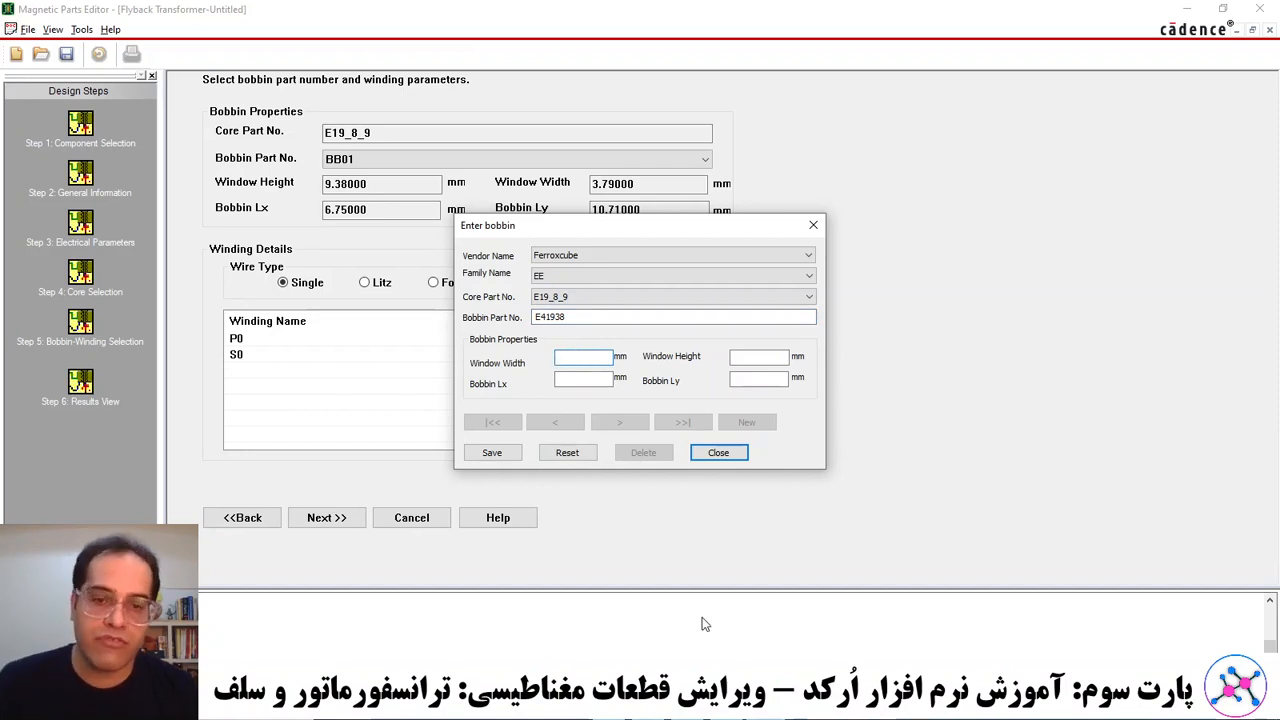
{"action": "left_click", "coordinate": [960, 711]}
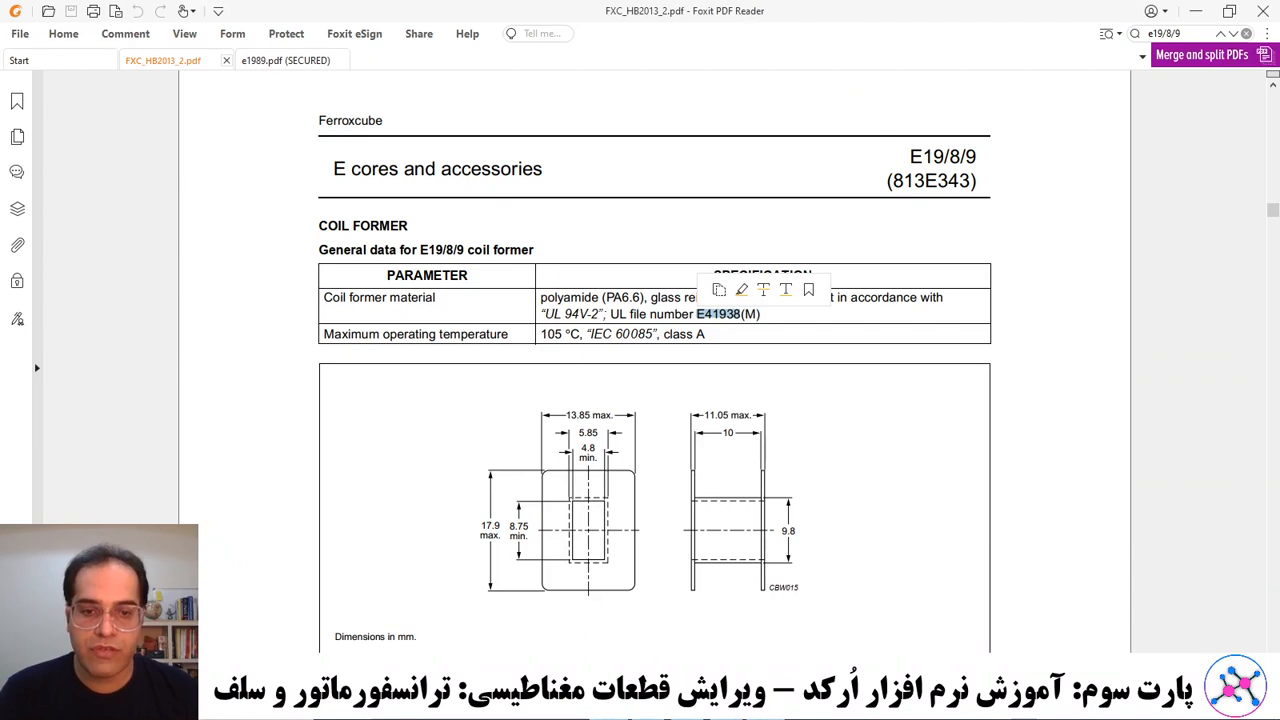
{"action": "left_click", "coordinate": [852, 711]}
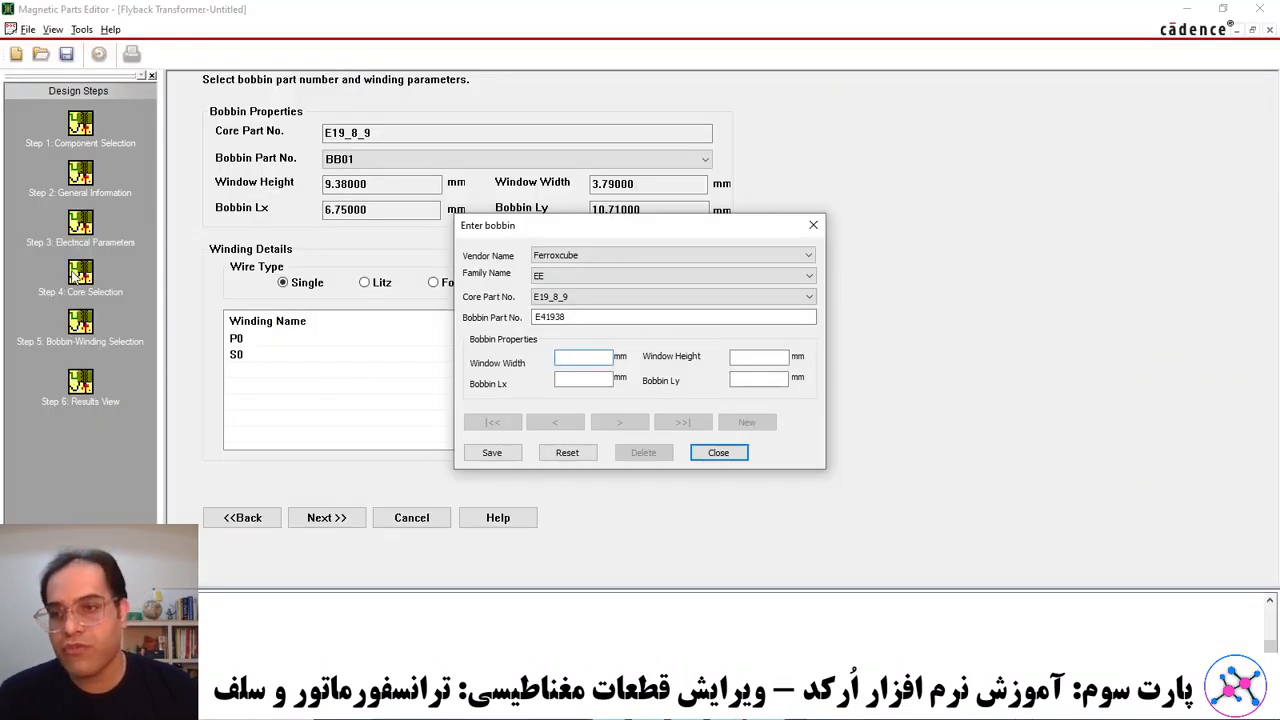
{"action": "left_click", "coordinate": [725, 452]}
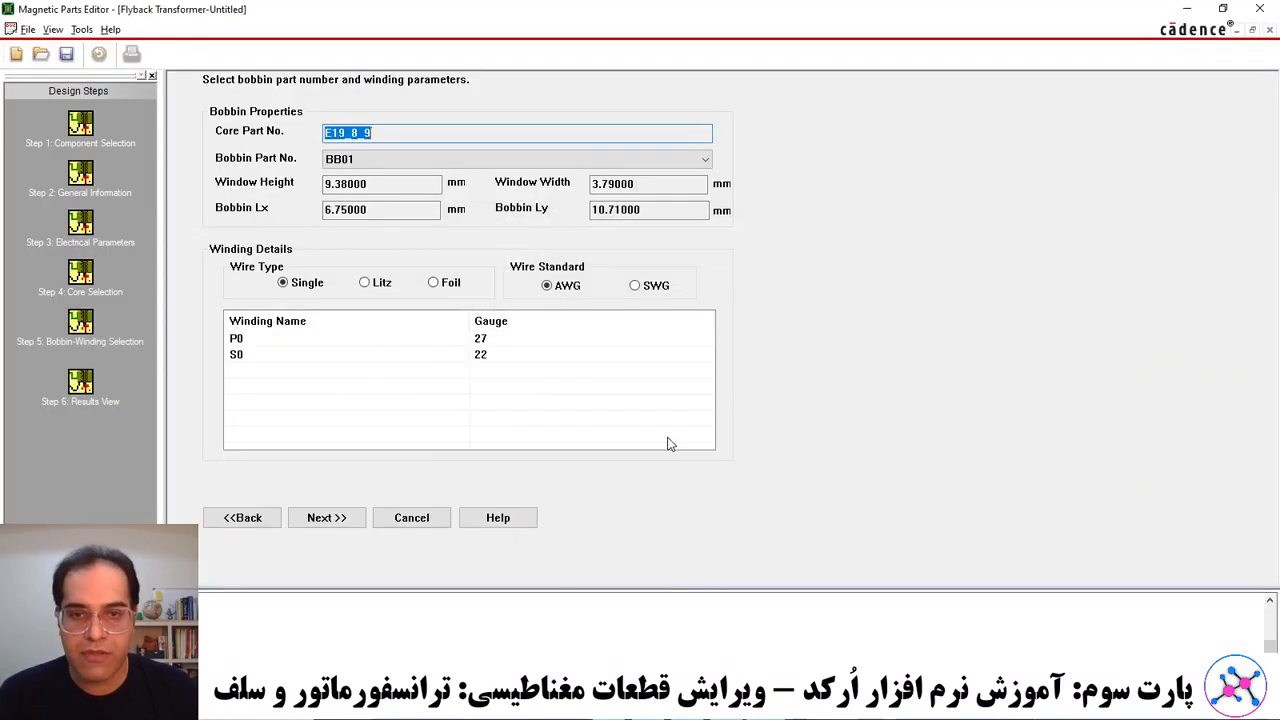
Go to the core selection step and examine the E19_8_9 core's window height, window width, Lx and Ly.
{"action": "left_click", "coordinate": [80, 272]}
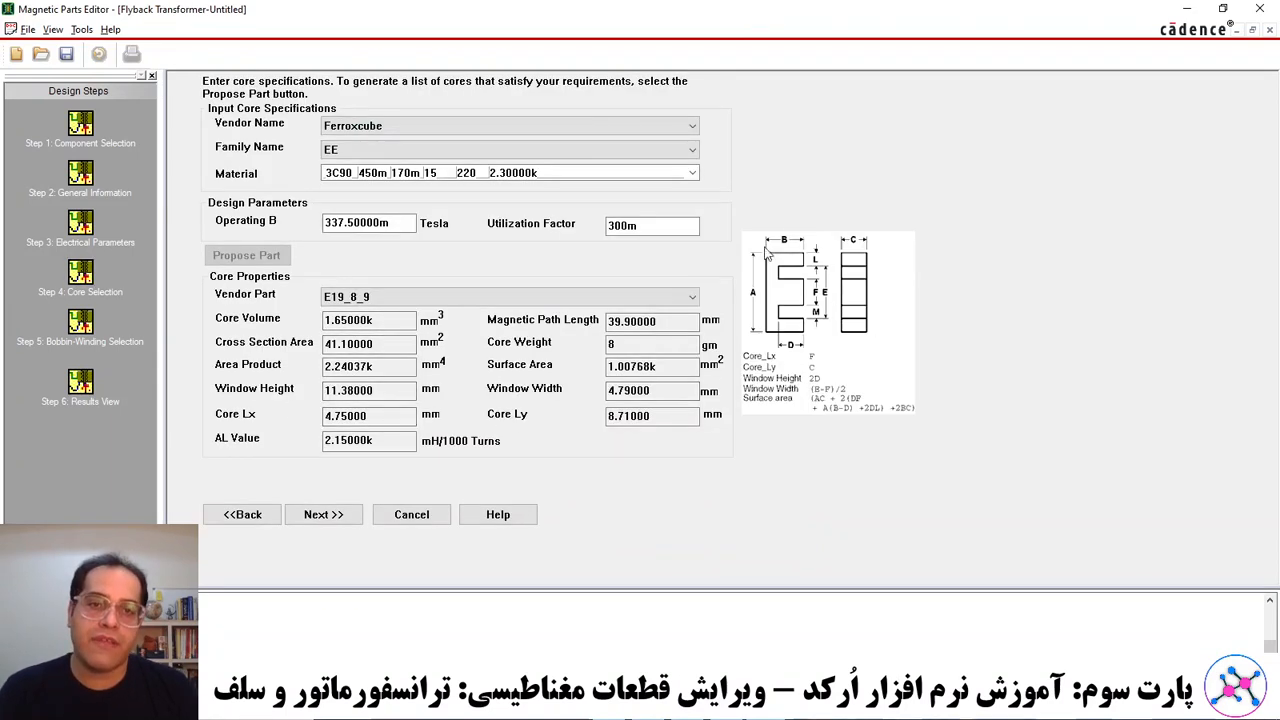
{"action": "left_click", "coordinate": [325, 392]}
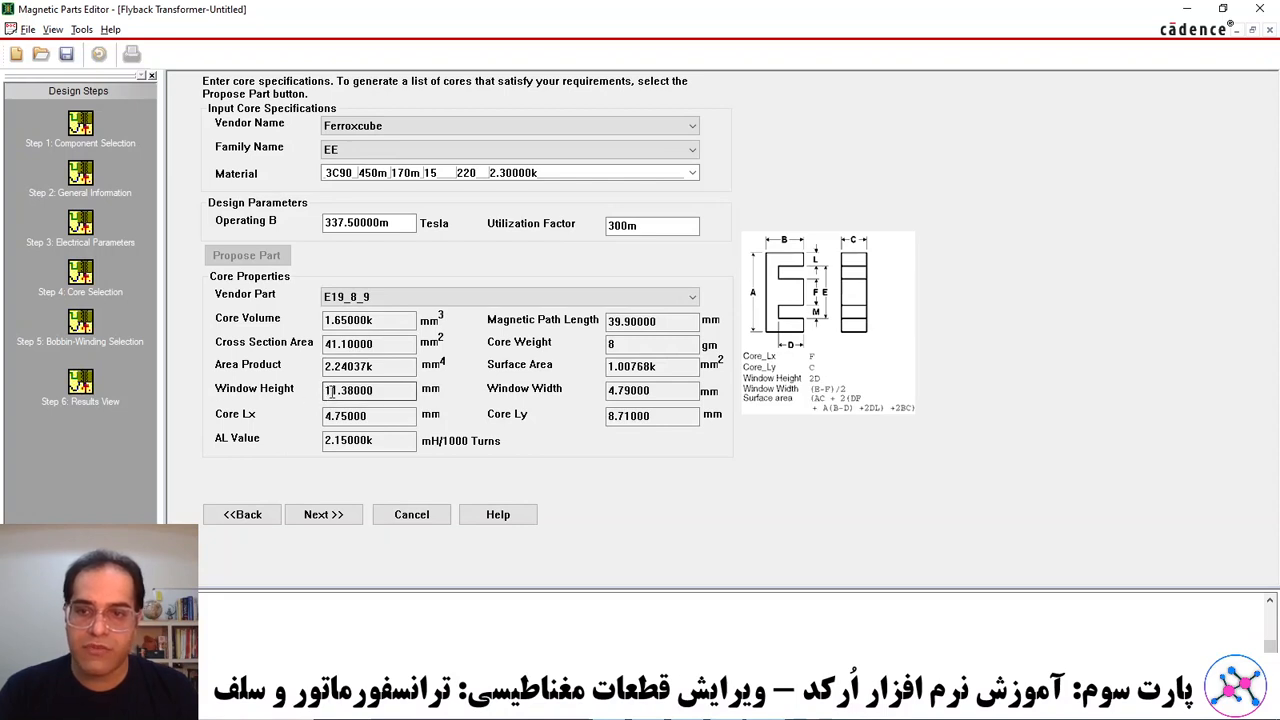
{"action": "left_click_drag", "start_coordinate": [325, 392], "coordinate": [368, 391]}
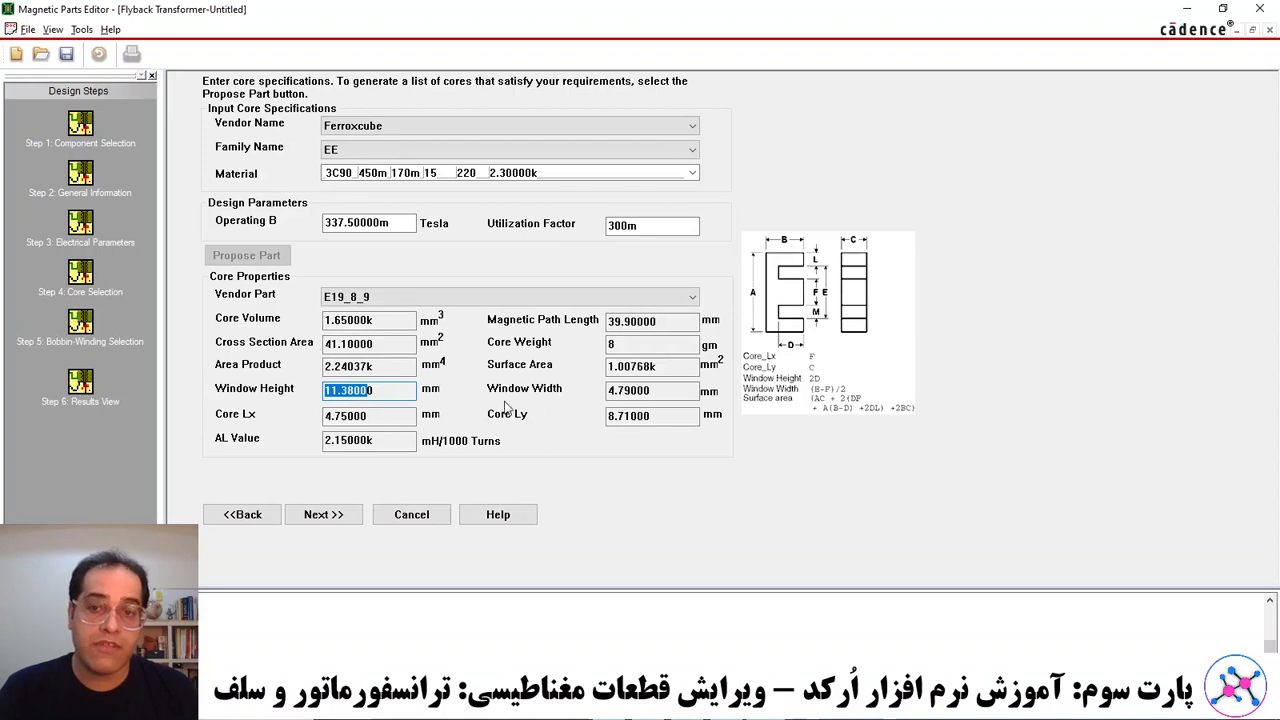
{"action": "left_click_drag", "start_coordinate": [609, 392], "coordinate": [650, 391]}
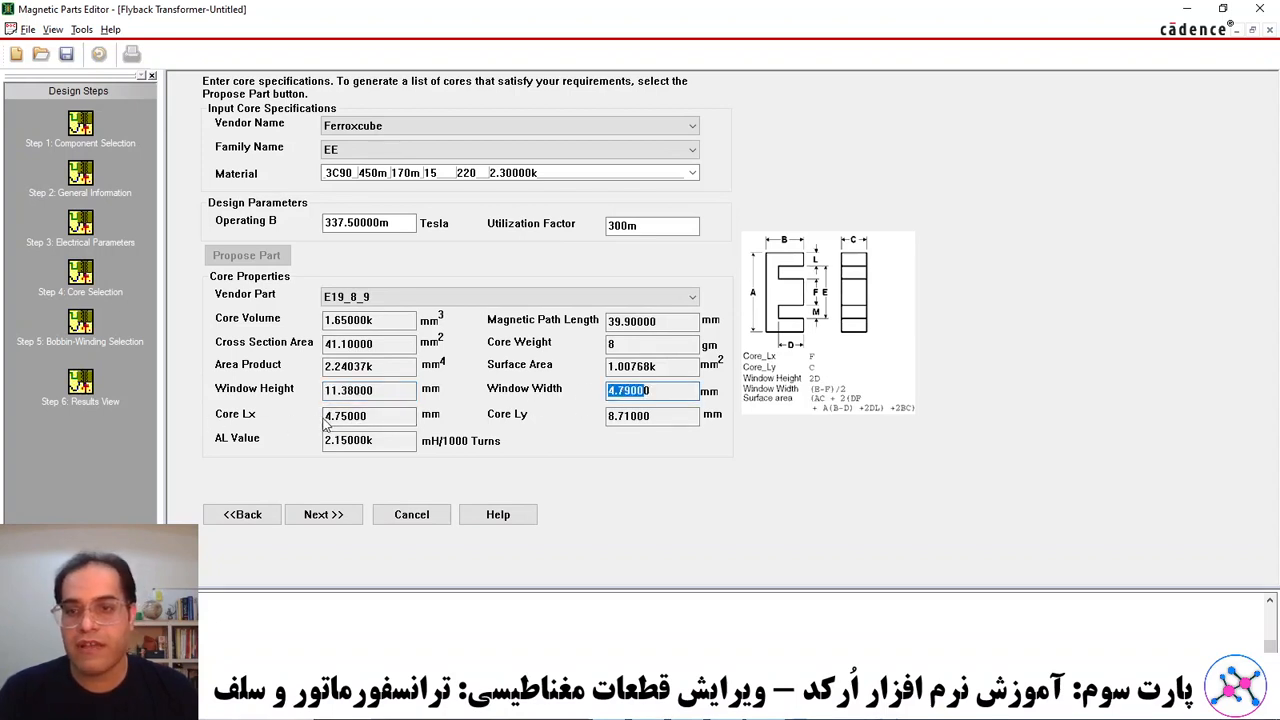
{"action": "left_click_drag", "start_coordinate": [326, 416], "coordinate": [353, 416]}
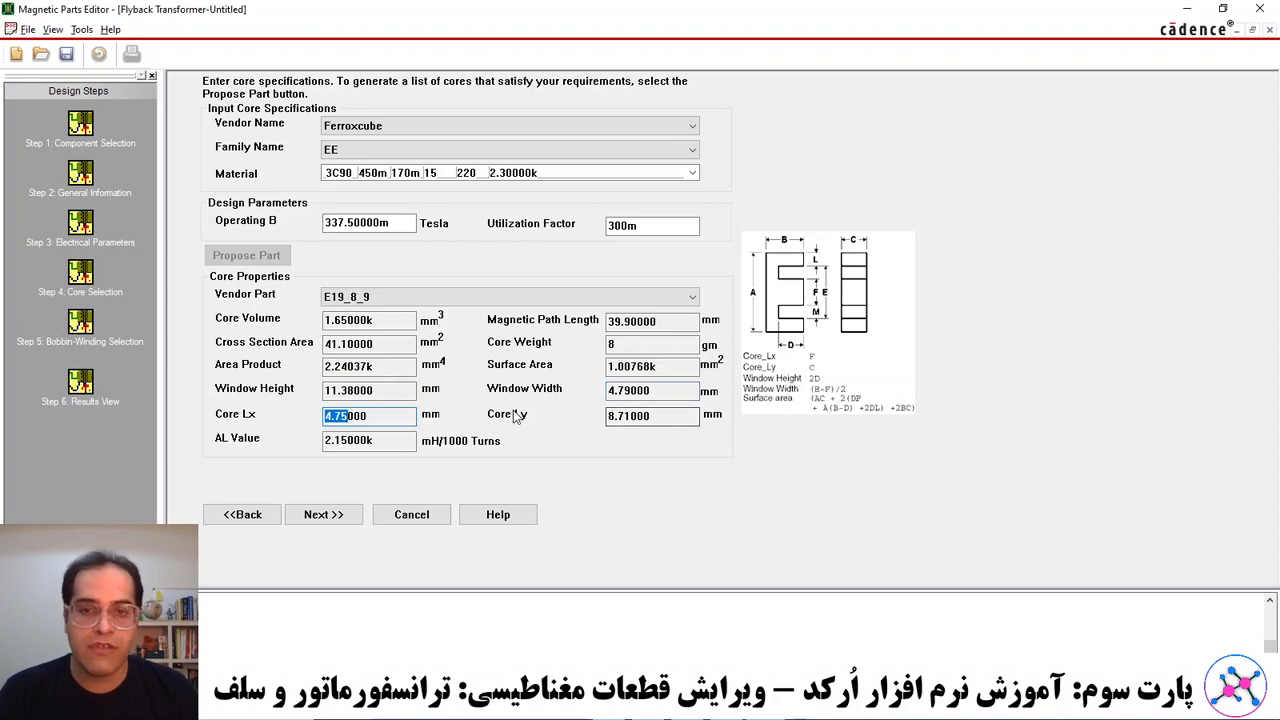
{"action": "left_click_drag", "start_coordinate": [608, 417], "coordinate": [638, 417]}
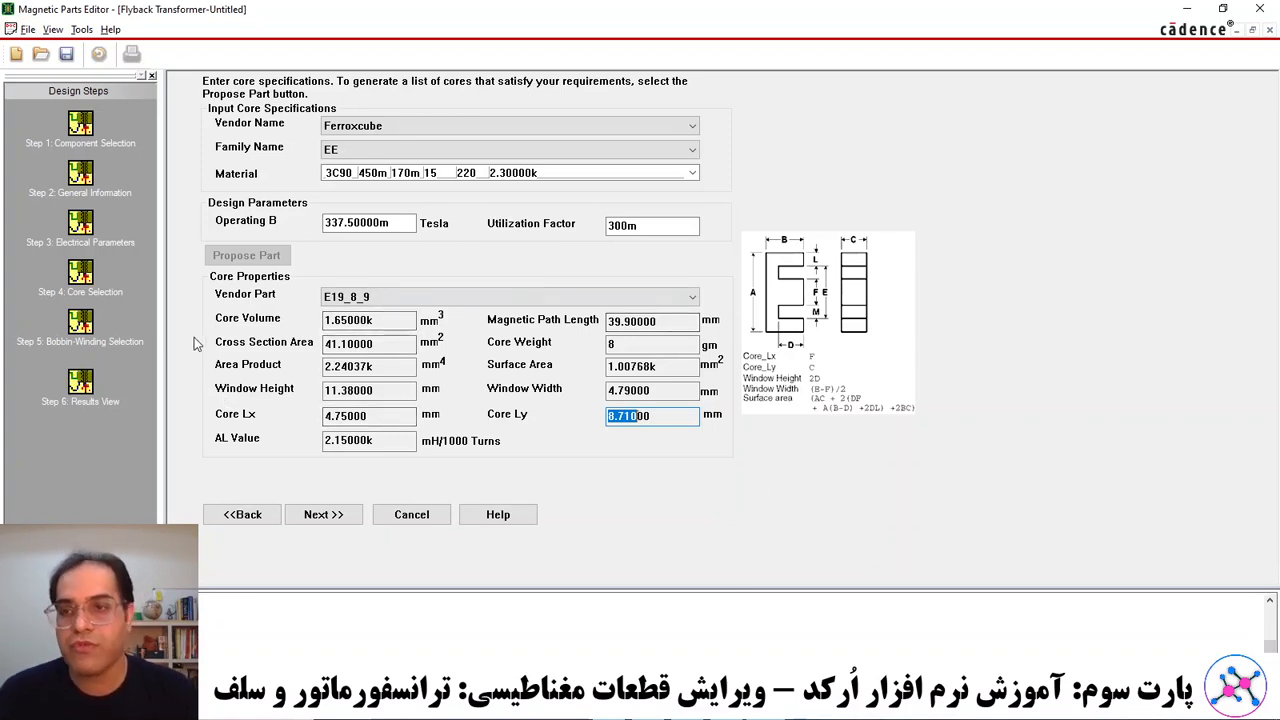
Return to the bobbin and winding selection, reopen the bobbin data entry and move its dialog clear of the winding details.
{"action": "left_click", "coordinate": [82, 320]}
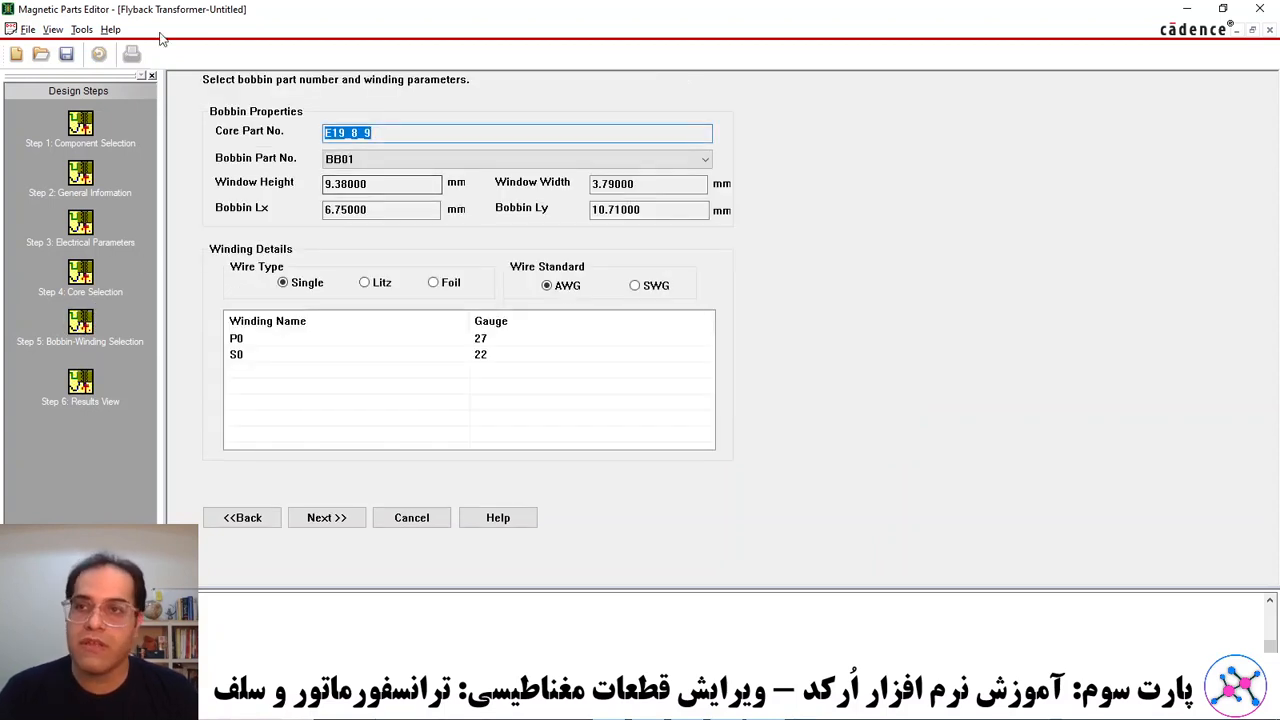
{"action": "left_click", "coordinate": [84, 31]}
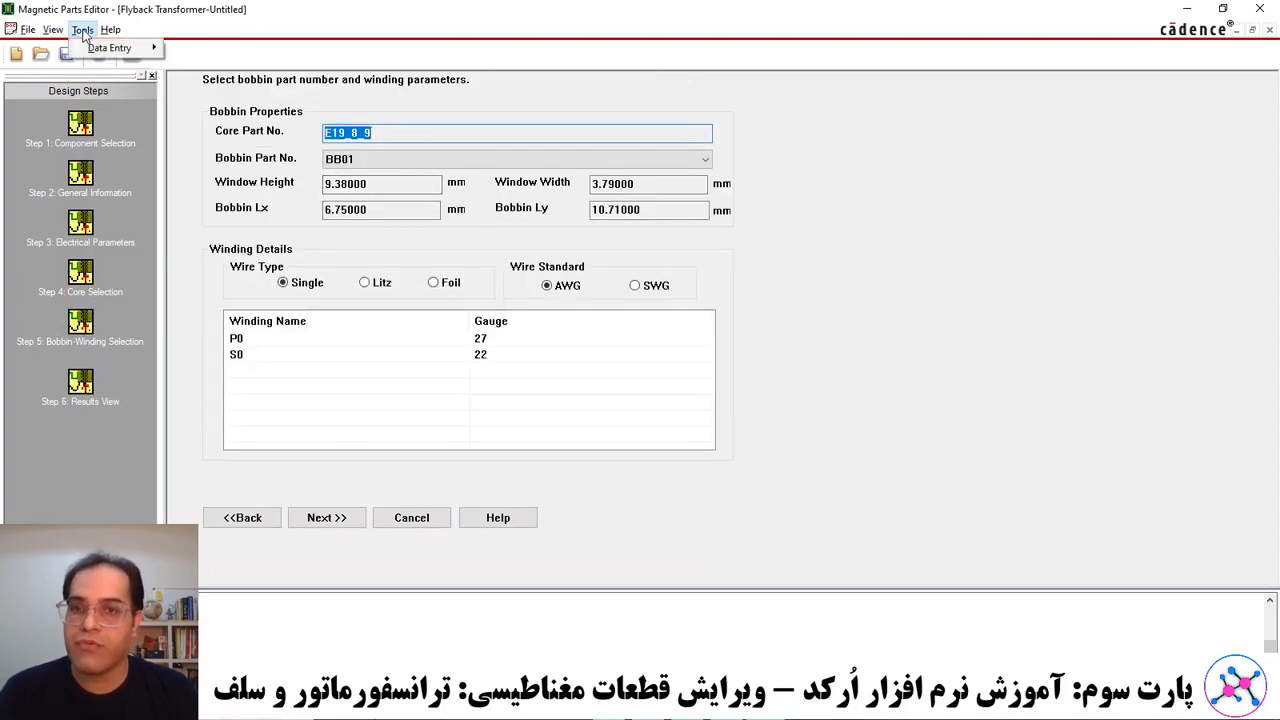
{"action": "mouse_move", "coordinate": [110, 48]}
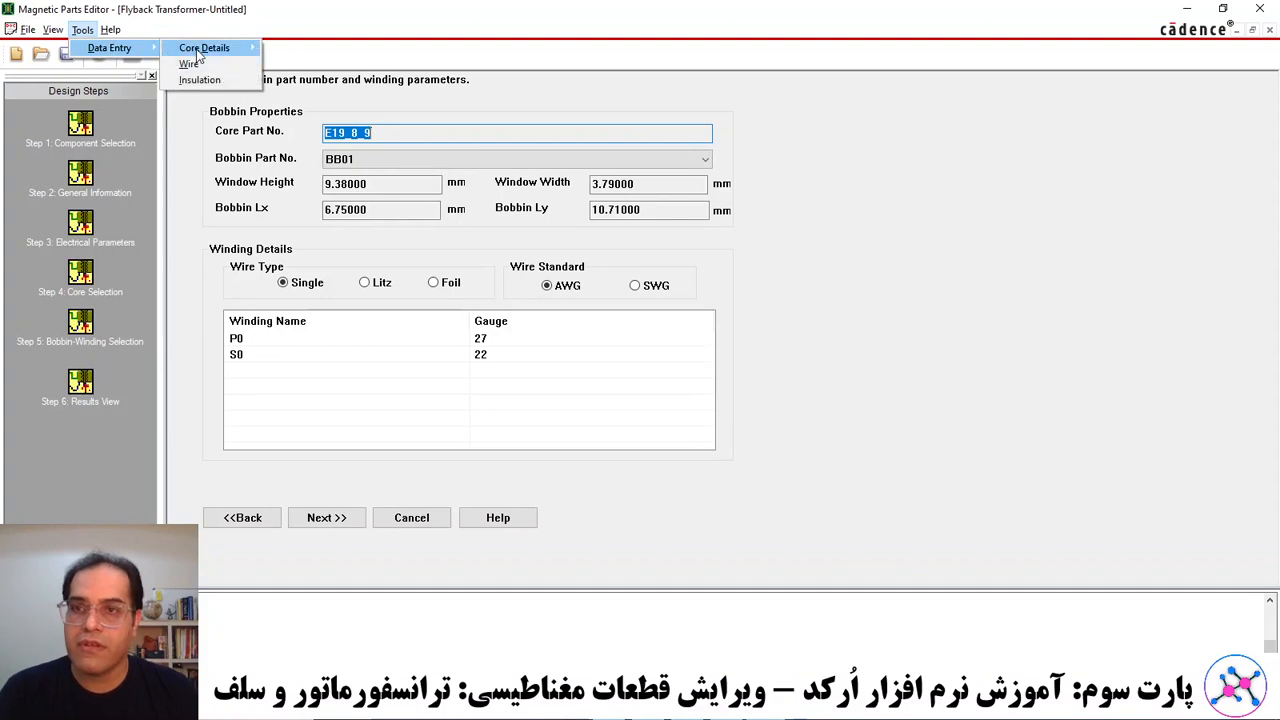
{"action": "mouse_move", "coordinate": [214, 50]}
{"action": "left_click", "coordinate": [293, 95]}
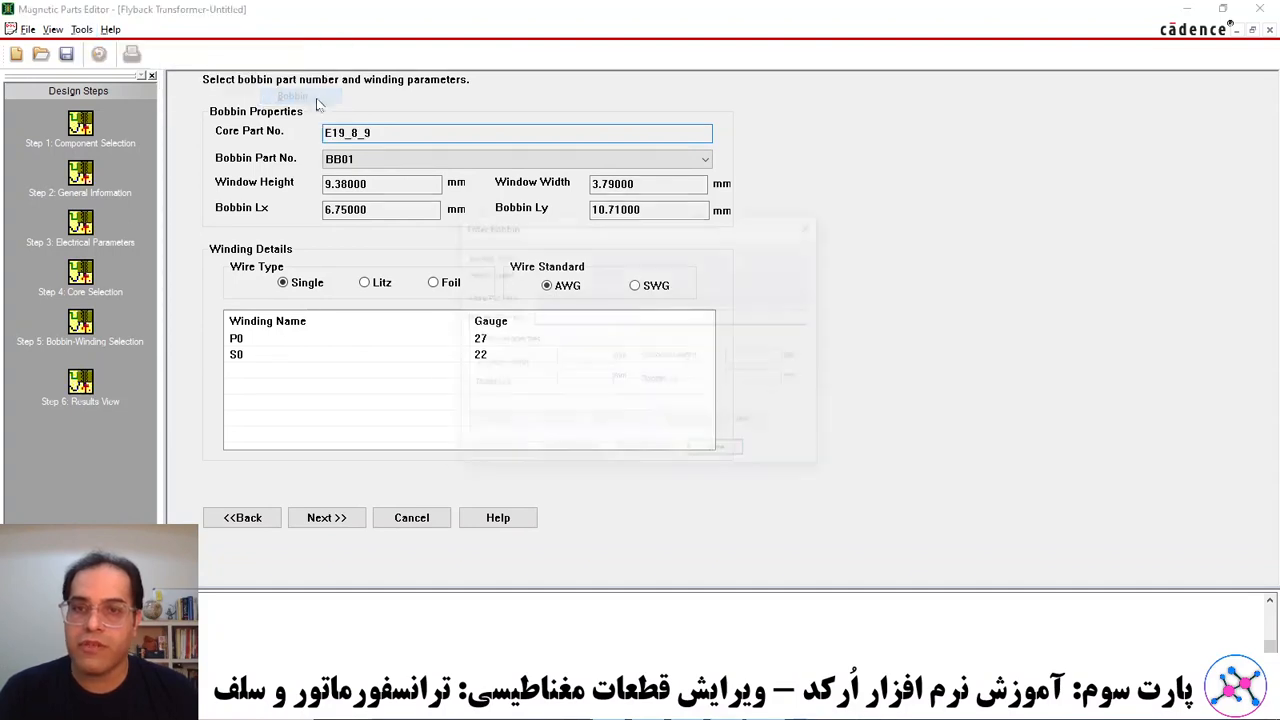
{"action": "left_click_drag", "start_coordinate": [633, 229], "coordinate": [983, 155]}
Choose vendor Ferroxcube, family EE and core E19_8_9, and start a new bobbin record for that core.
{"action": "left_click", "coordinate": [1002, 176]}
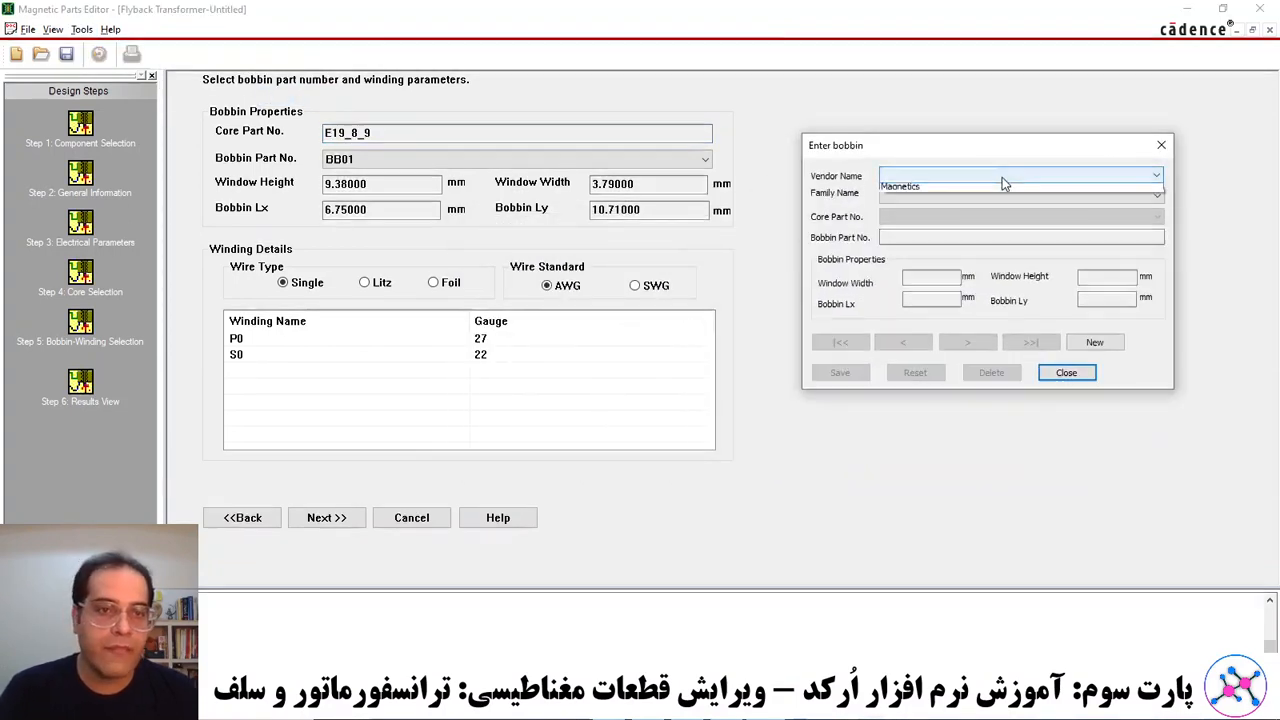
{"action": "left_click", "coordinate": [930, 188]}
{"action": "left_click", "coordinate": [925, 194]}
{"action": "left_click", "coordinate": [924, 210]}
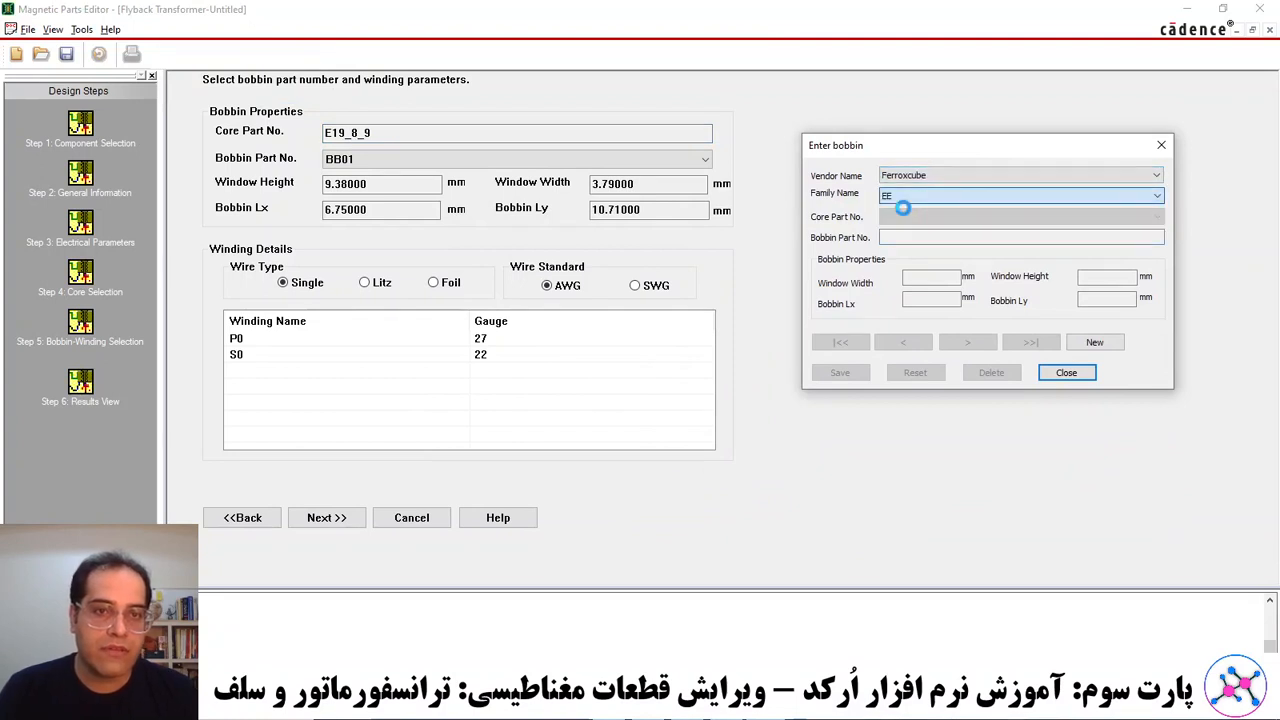
{"action": "left_click", "coordinate": [926, 217]}
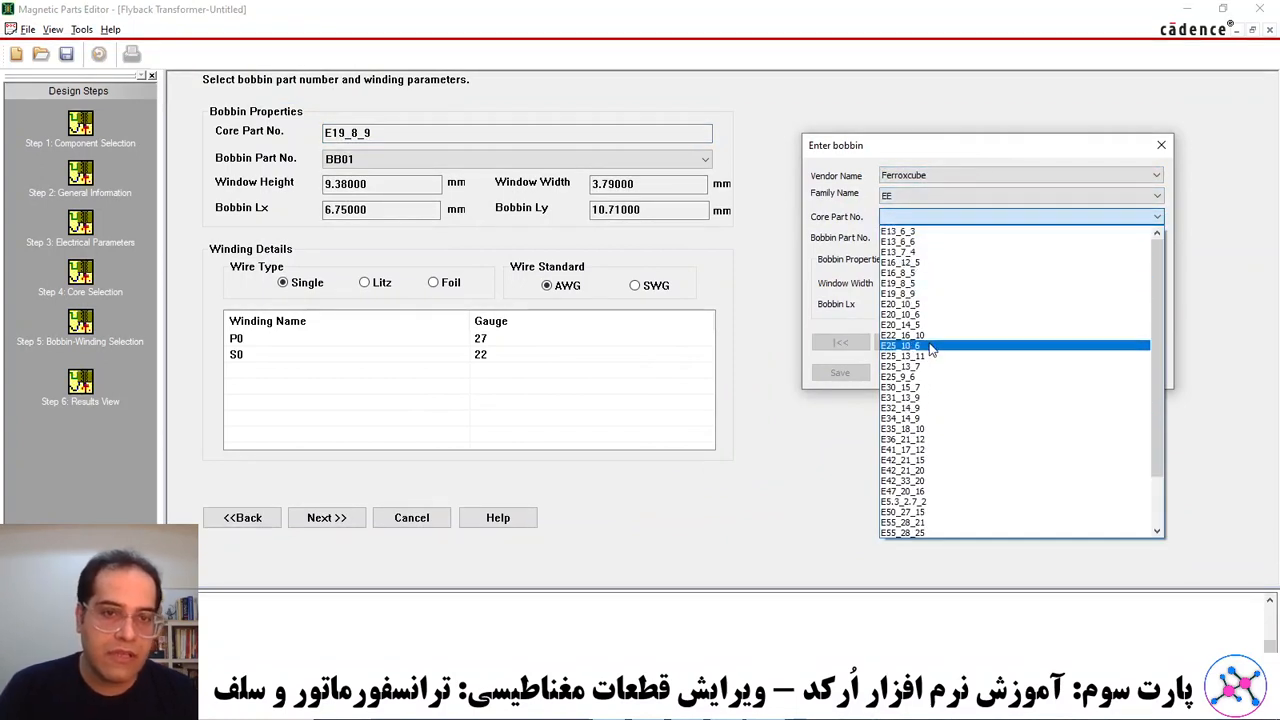
{"action": "left_click", "coordinate": [912, 293]}
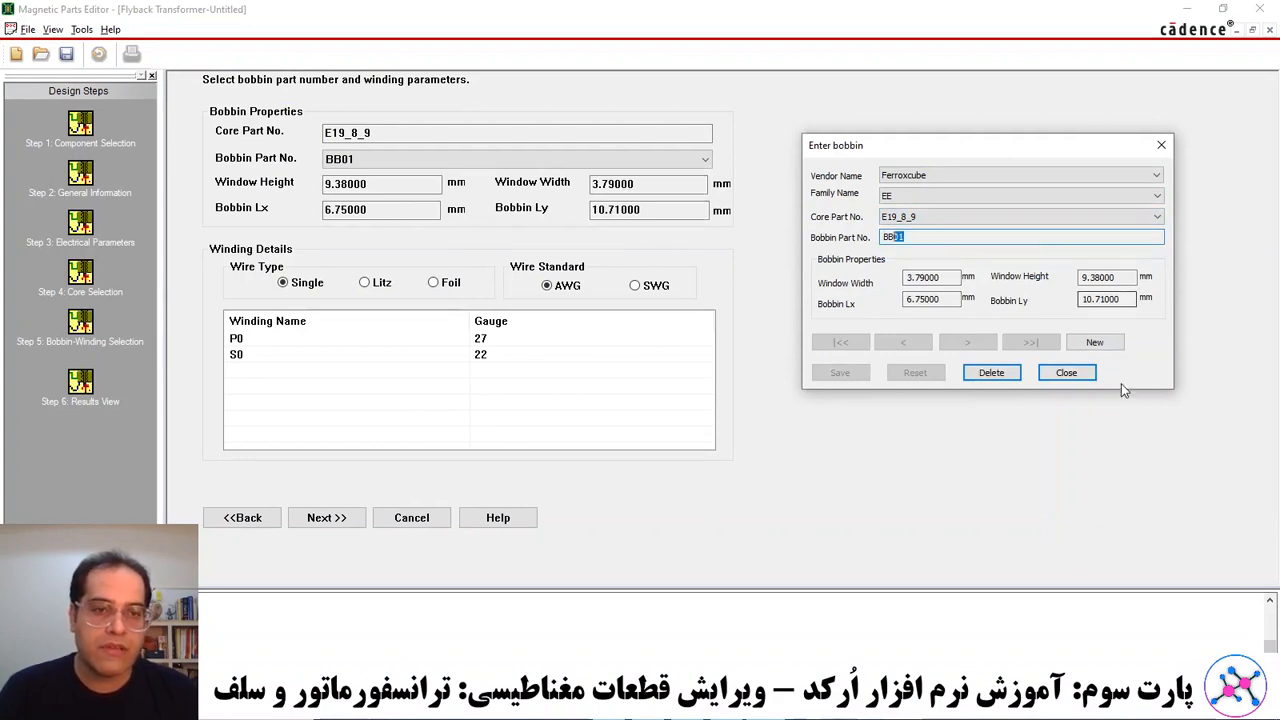
{"action": "left_click", "coordinate": [1094, 342]}
{"action": "left_click", "coordinate": [907, 236]}
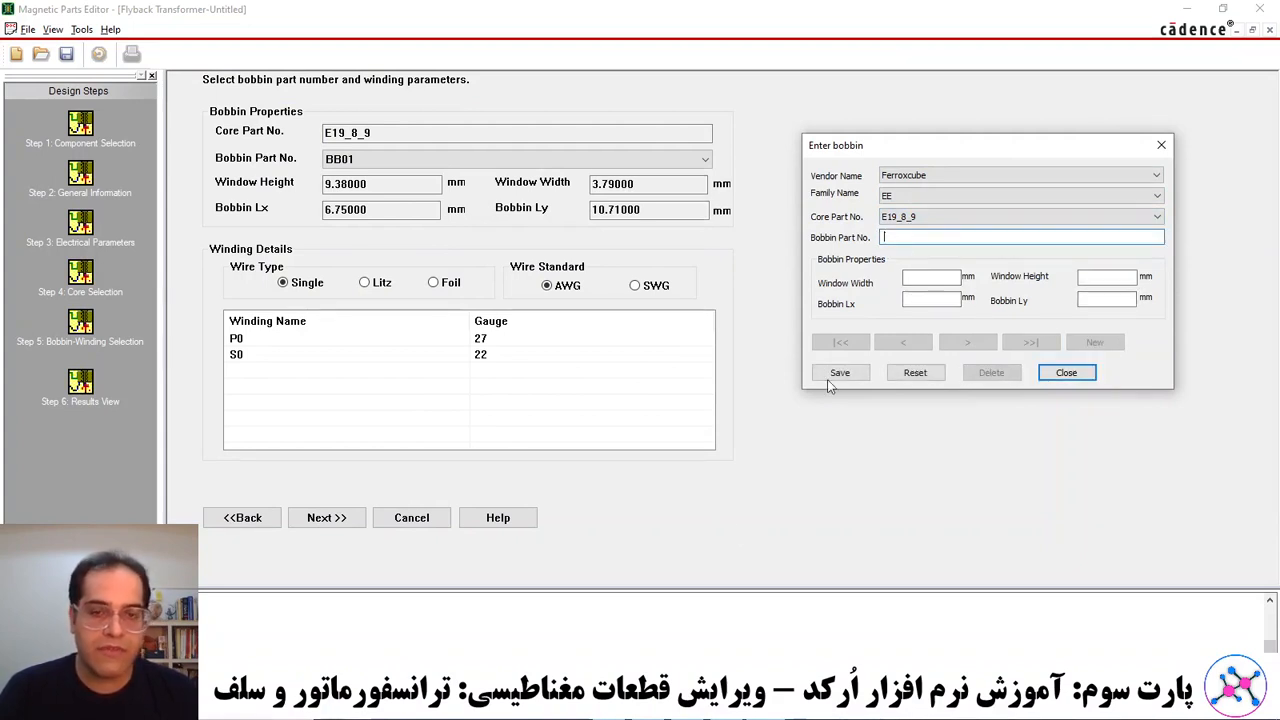
Enter E41938 as the new bobbin's part number, with window width 9.38 mm and window height 3.79 mm.
{"action": "mouse_move", "coordinate": [614, 705]}
{"action": "left_click", "coordinate": [613, 630]}
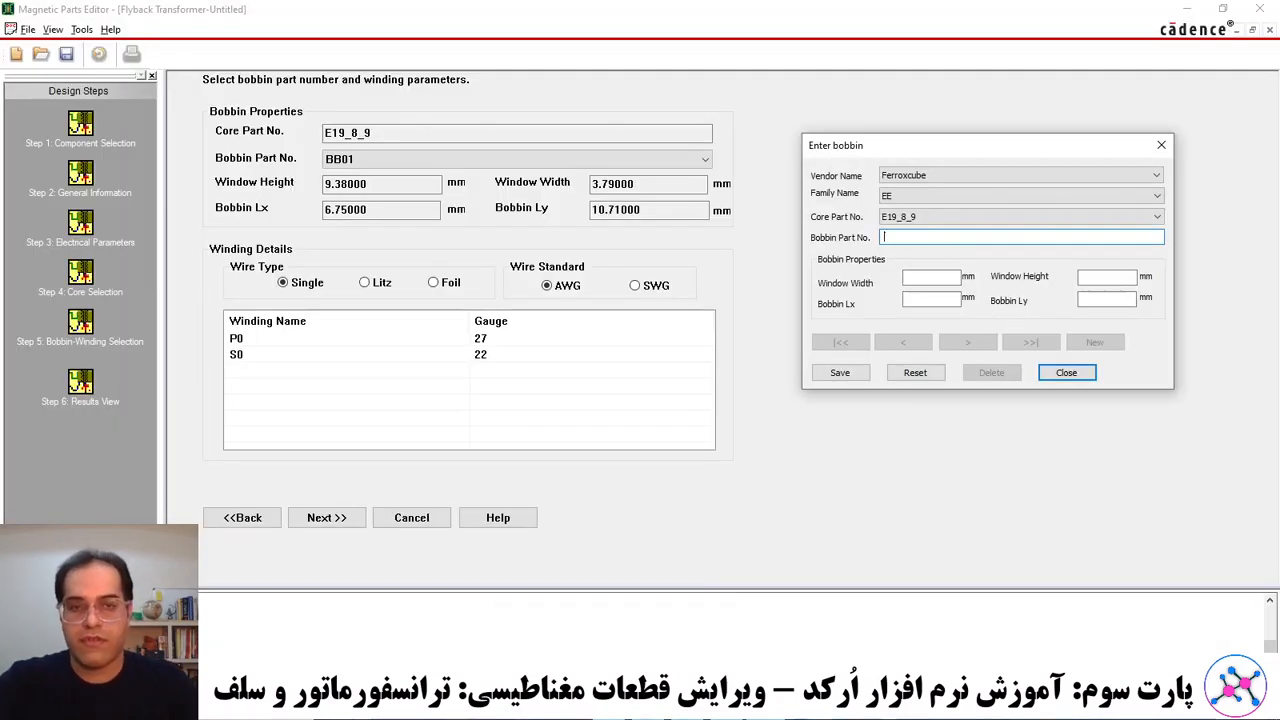
{"action": "type", "text": "E419"}
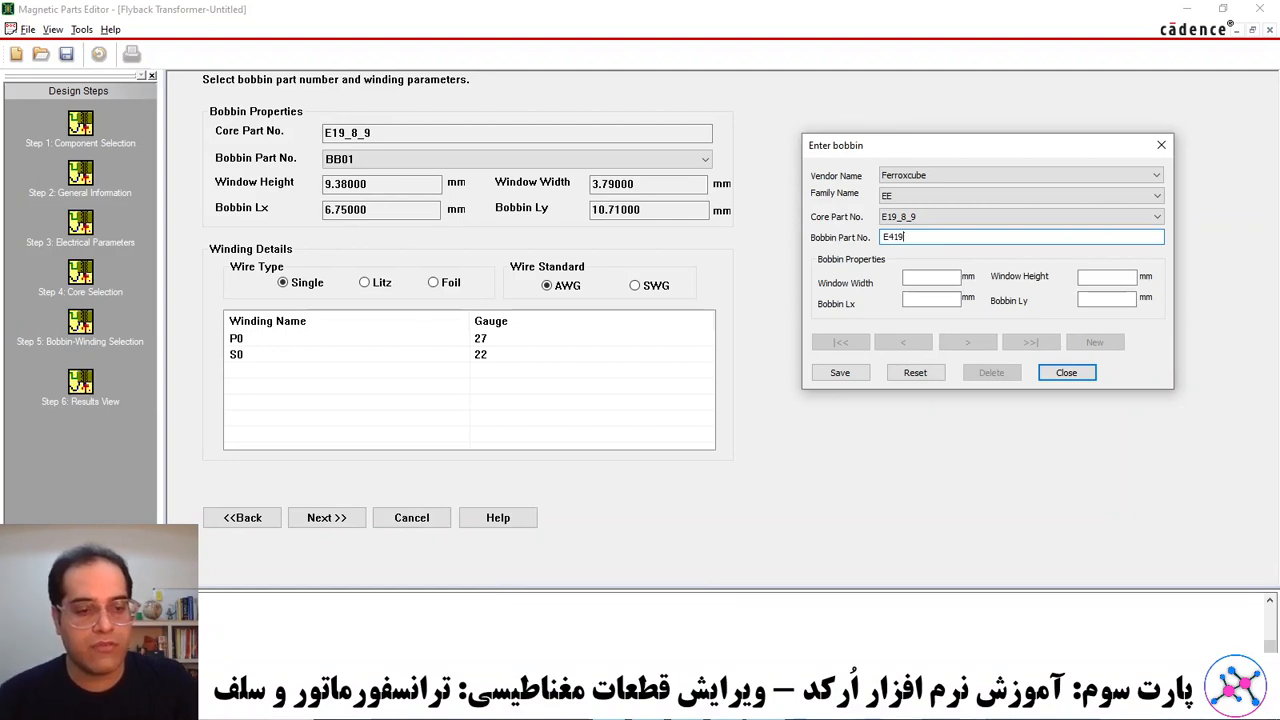
{"action": "type", "text": "38"}
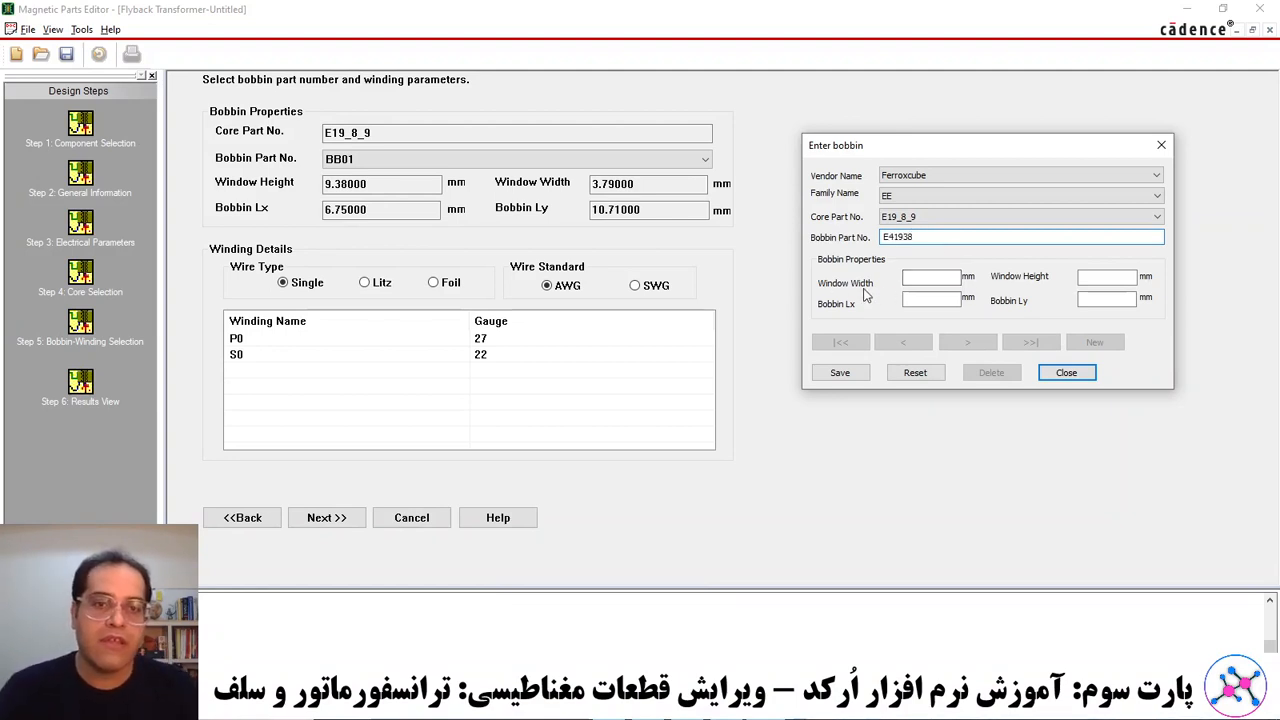
{"action": "left_click", "coordinate": [913, 279]}
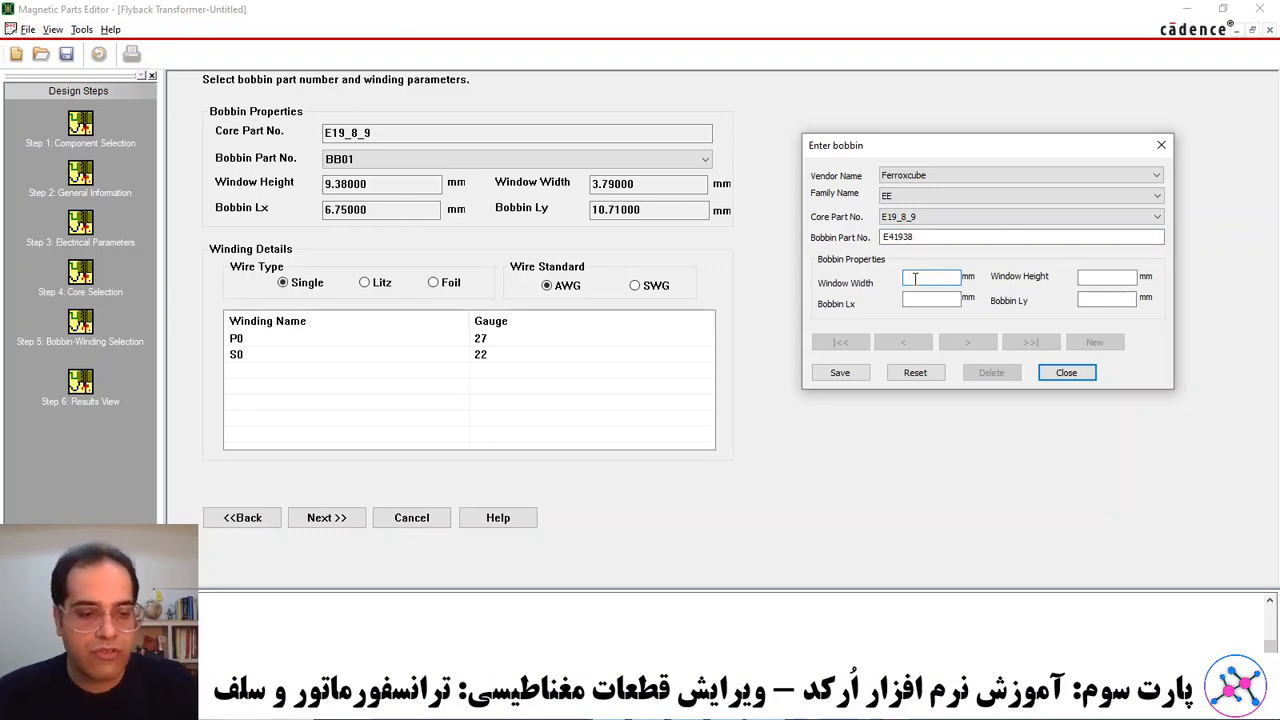
{"action": "type", "text": "9.38"}
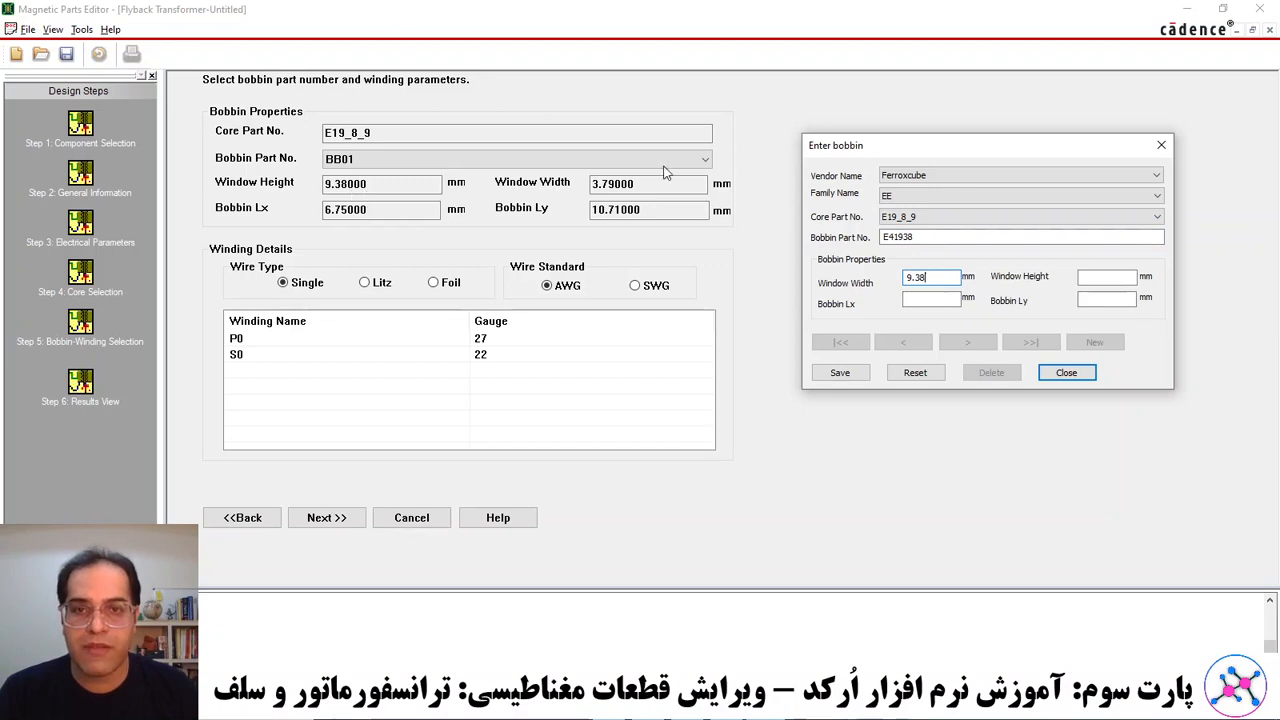
{"action": "left_click", "coordinate": [1096, 277]}
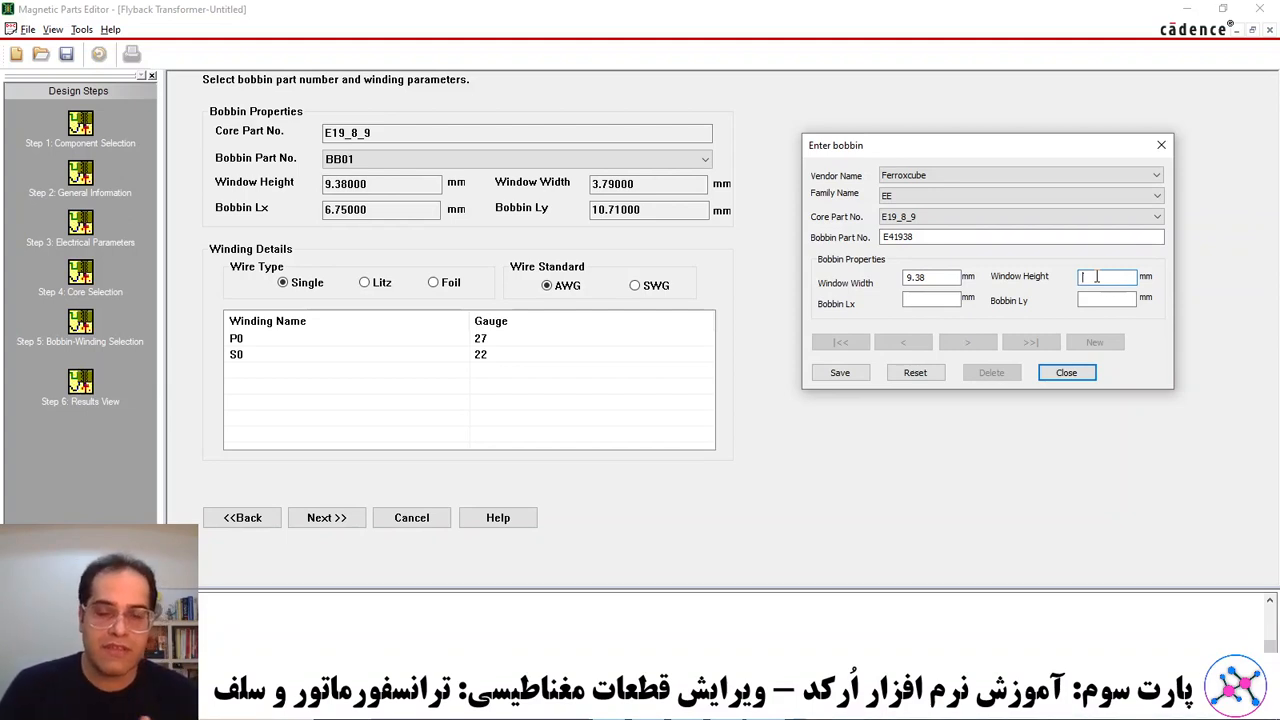
{"action": "type", "text": "3.79"}
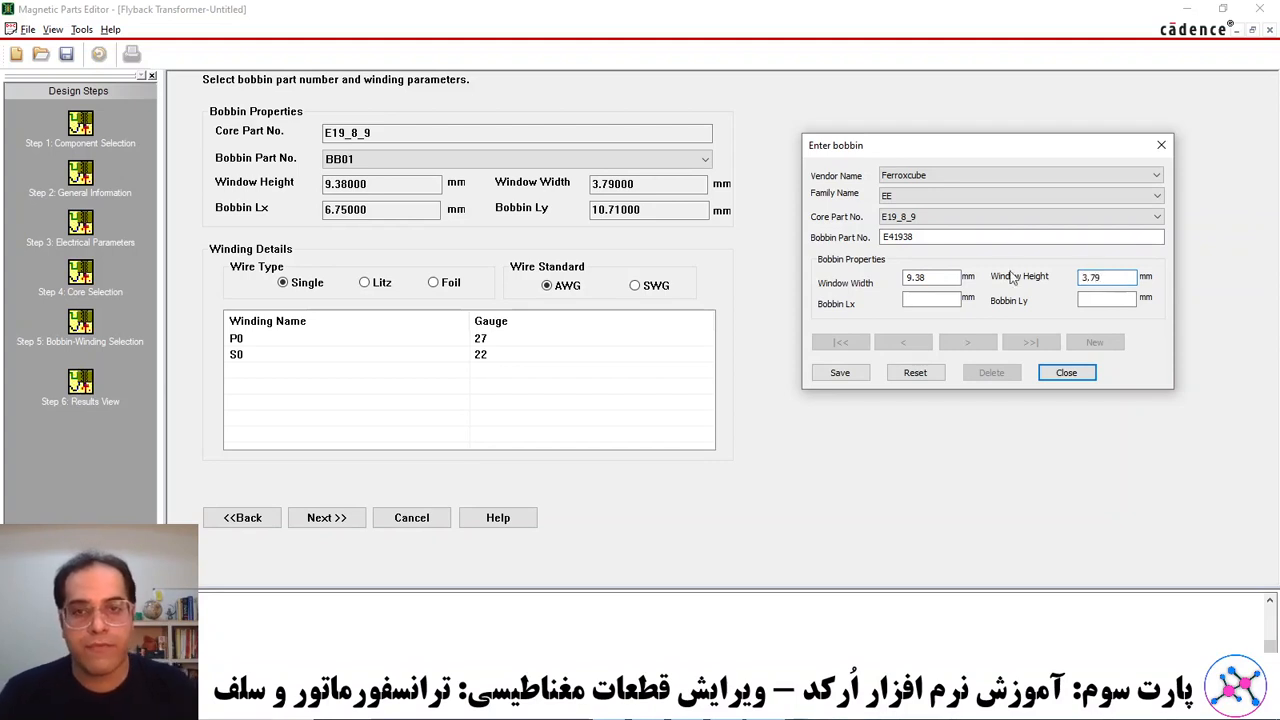
Set the new bobbin's Lx to 6.75 mm and its Ly to 10.71 mm.
{"action": "left_click", "coordinate": [919, 300]}
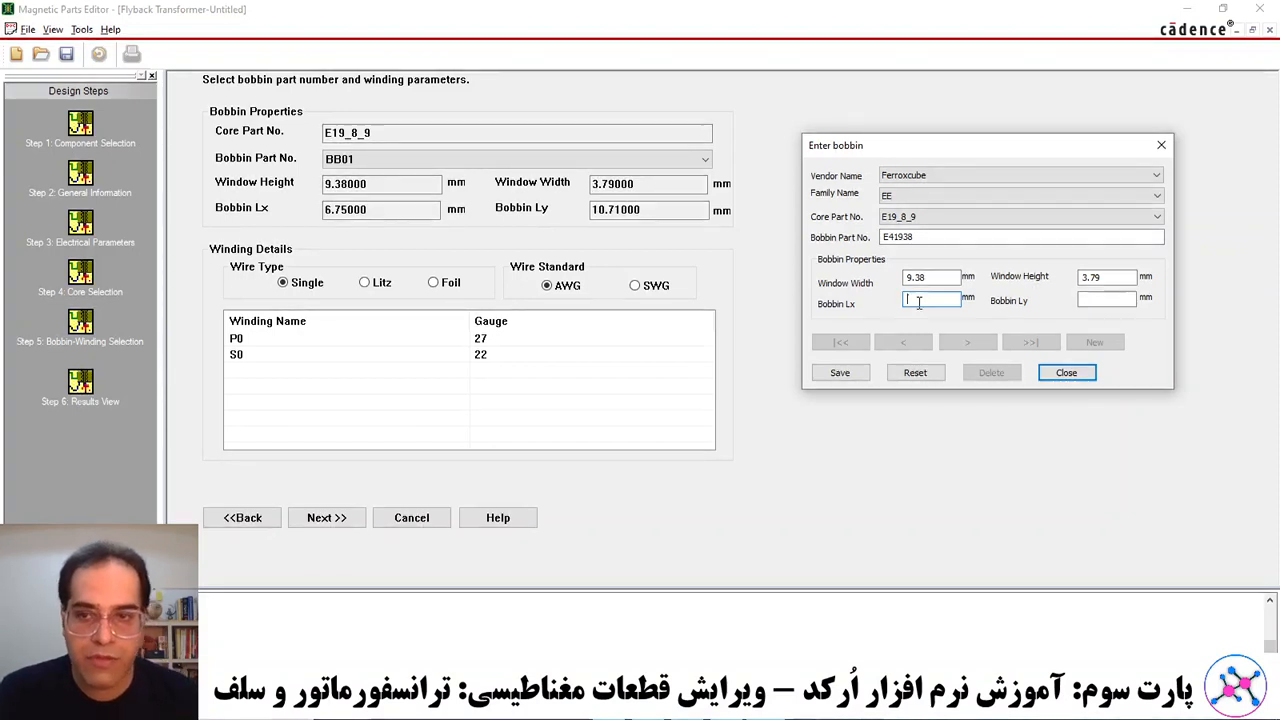
{"action": "type", "text": "6."}
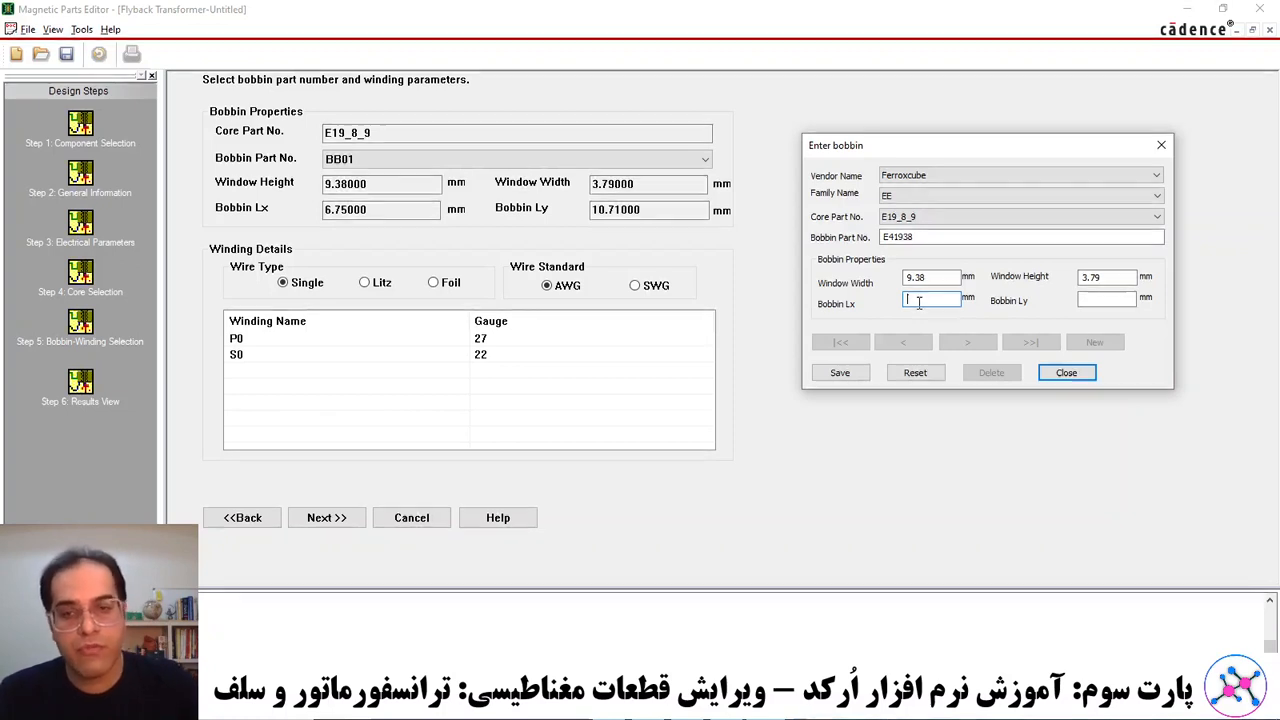
{"action": "type", "text": "75"}
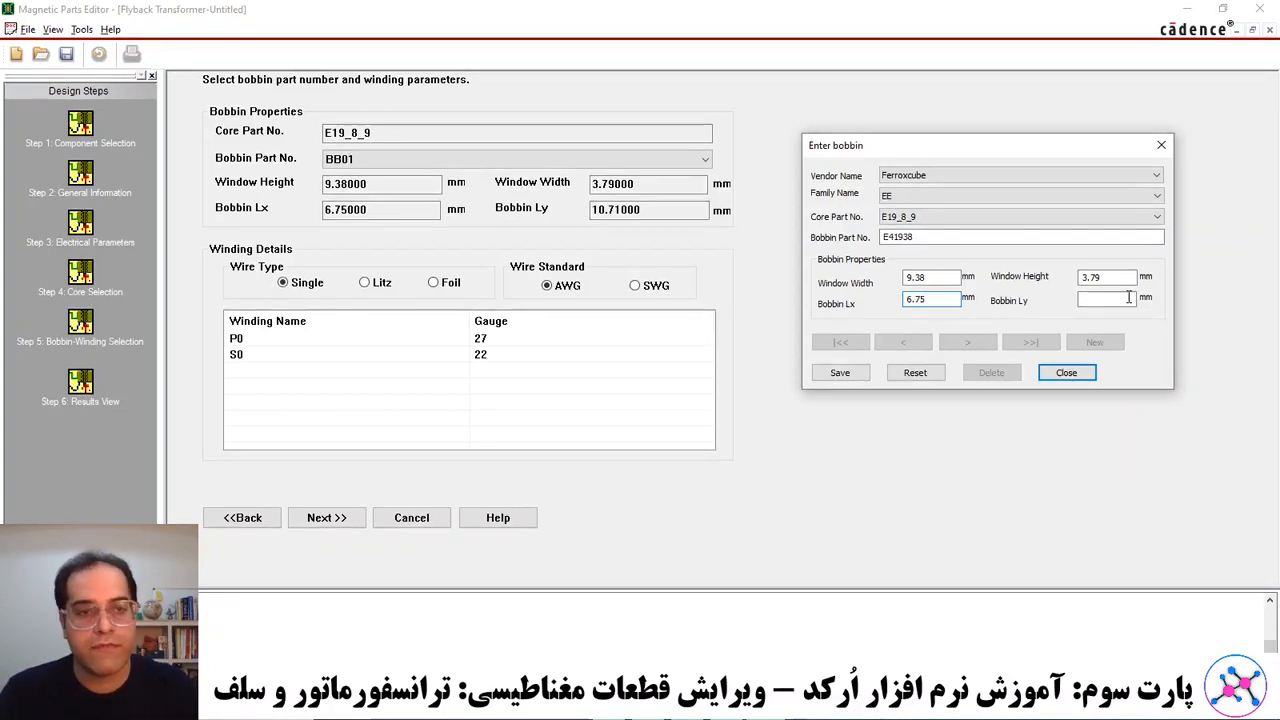
{"action": "left_click", "coordinate": [1101, 298]}
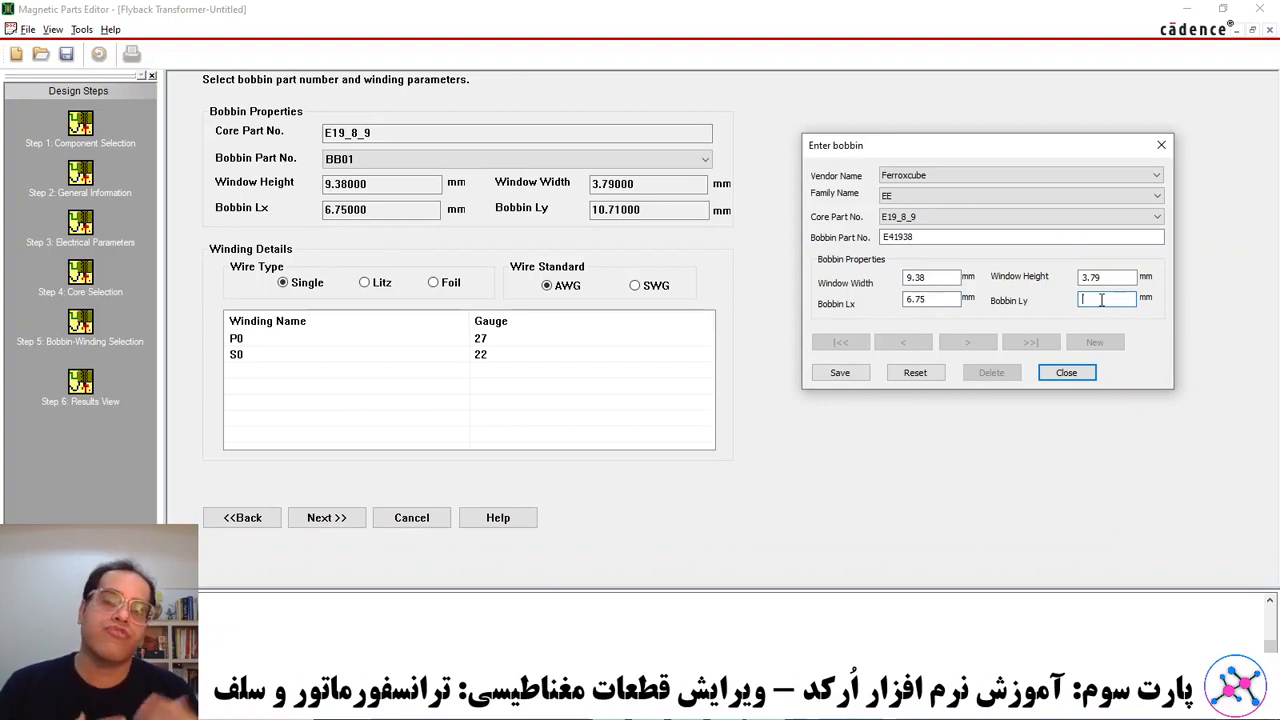
{"action": "type", "text": "10.71"}
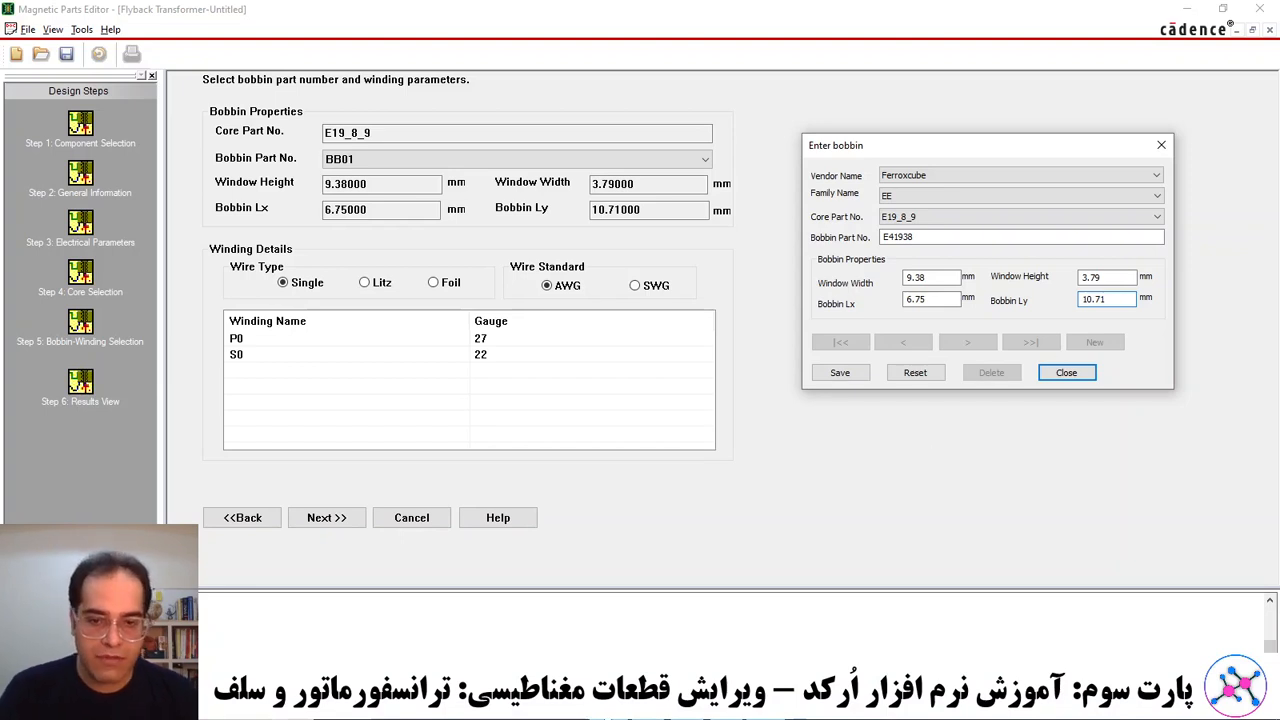
Recheck the coil former datasheet, return to Magnetic Parts Editor, and save the E41938 bobbin record, closing its data entry.
{"action": "key", "text": "alt+Tab"}
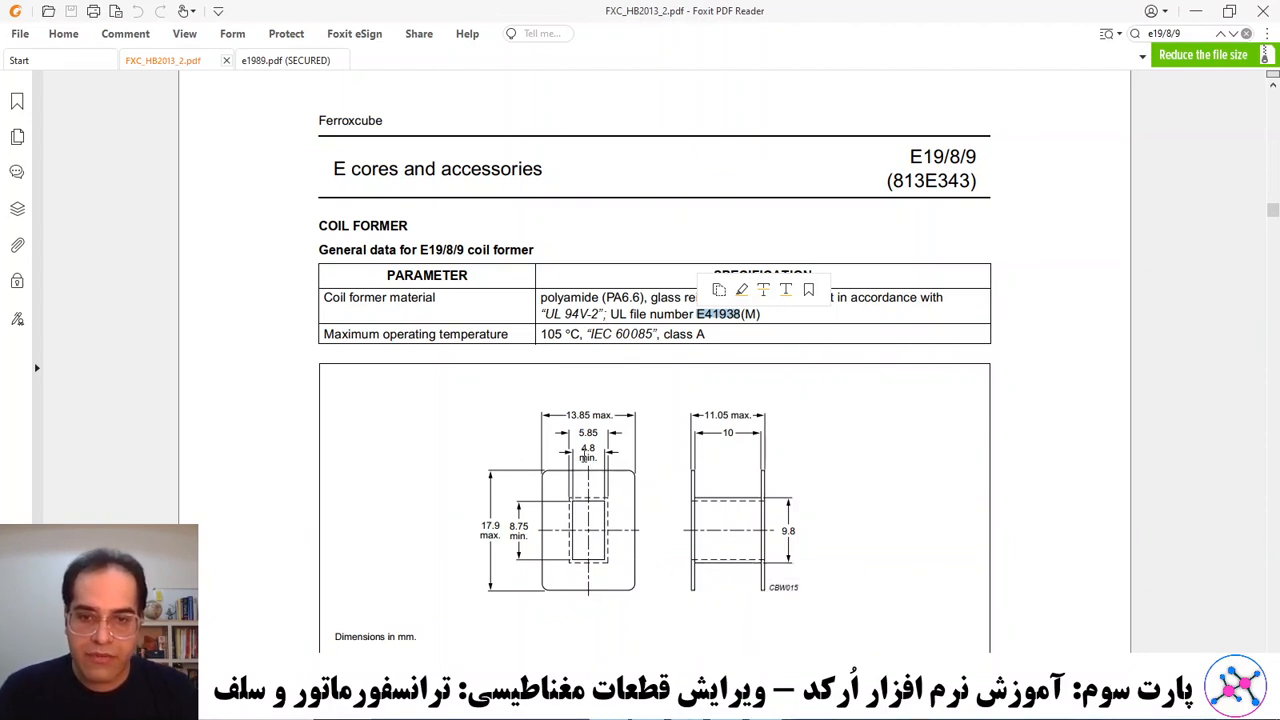
{"action": "mouse_move", "coordinate": [766, 707]}
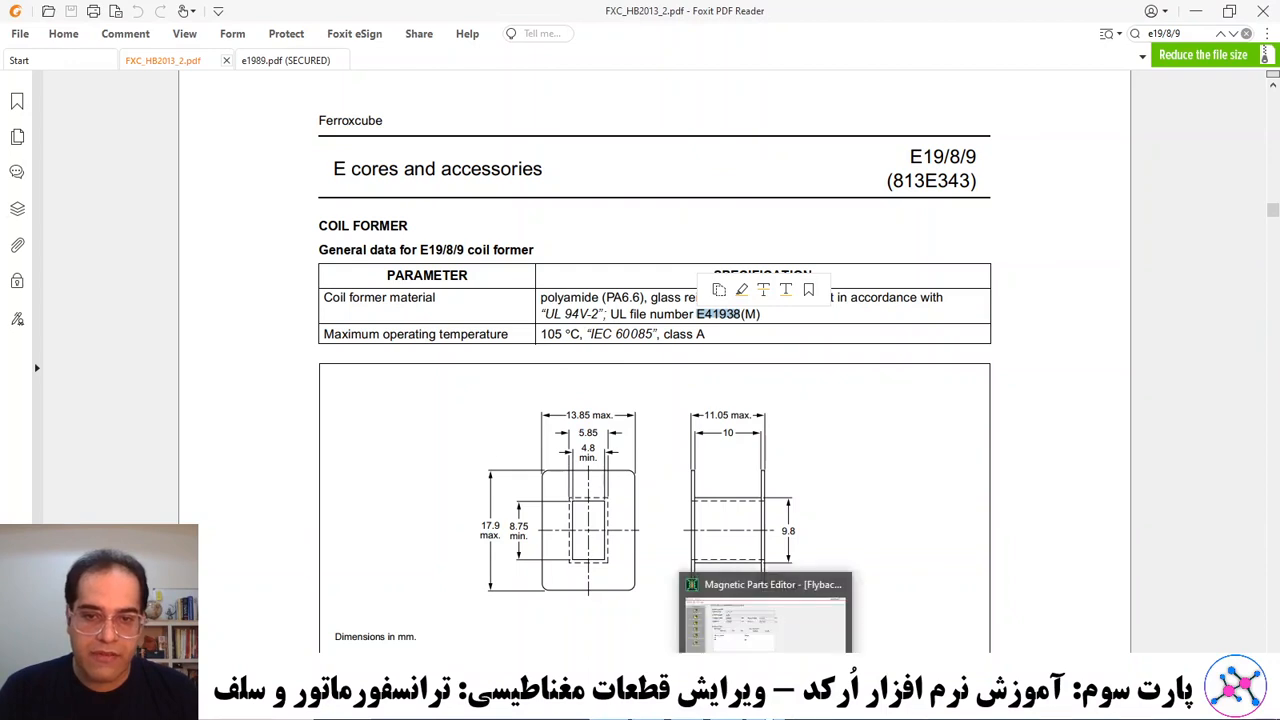
{"action": "left_click", "coordinate": [766, 707]}
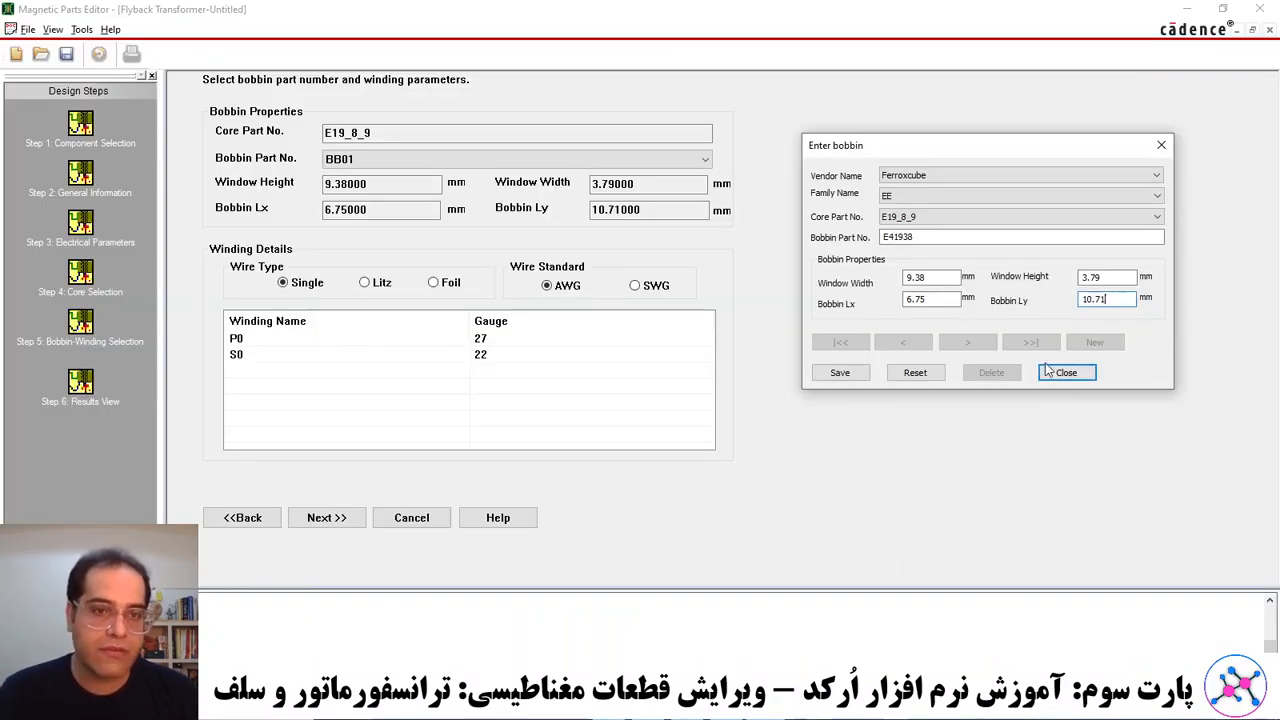
{"action": "left_click", "coordinate": [845, 373]}
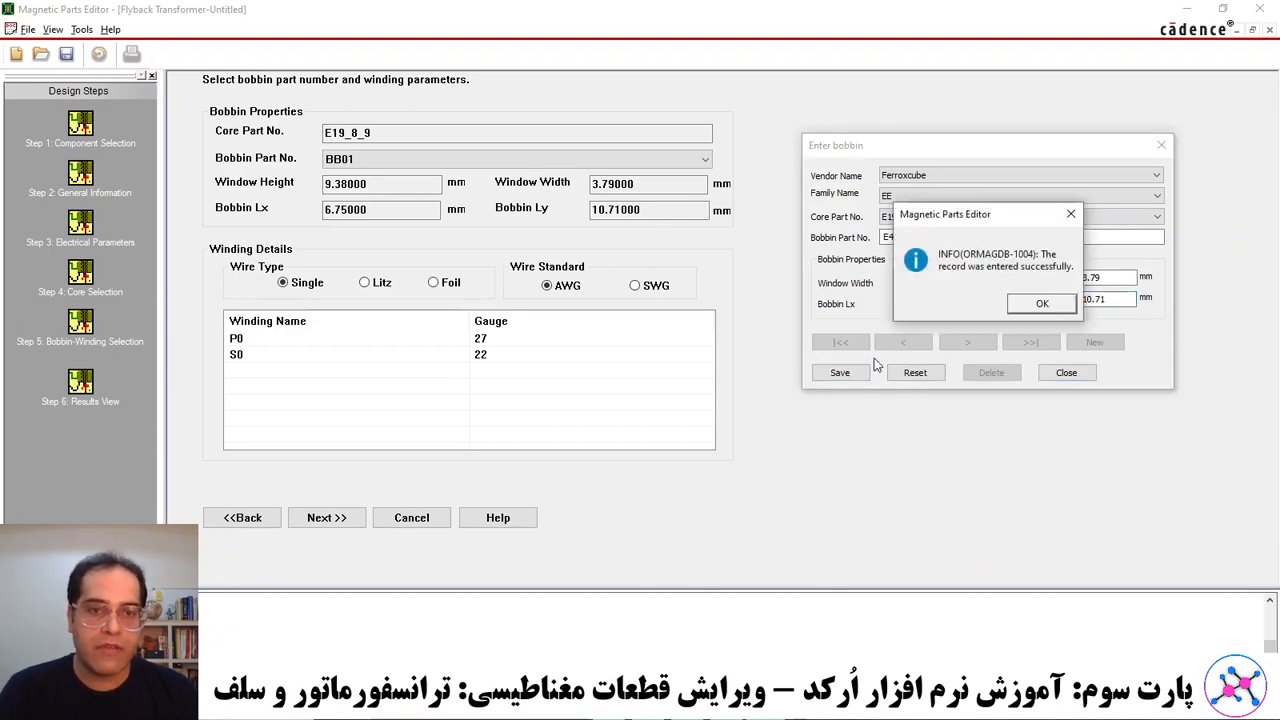
{"action": "left_click", "coordinate": [1047, 302]}
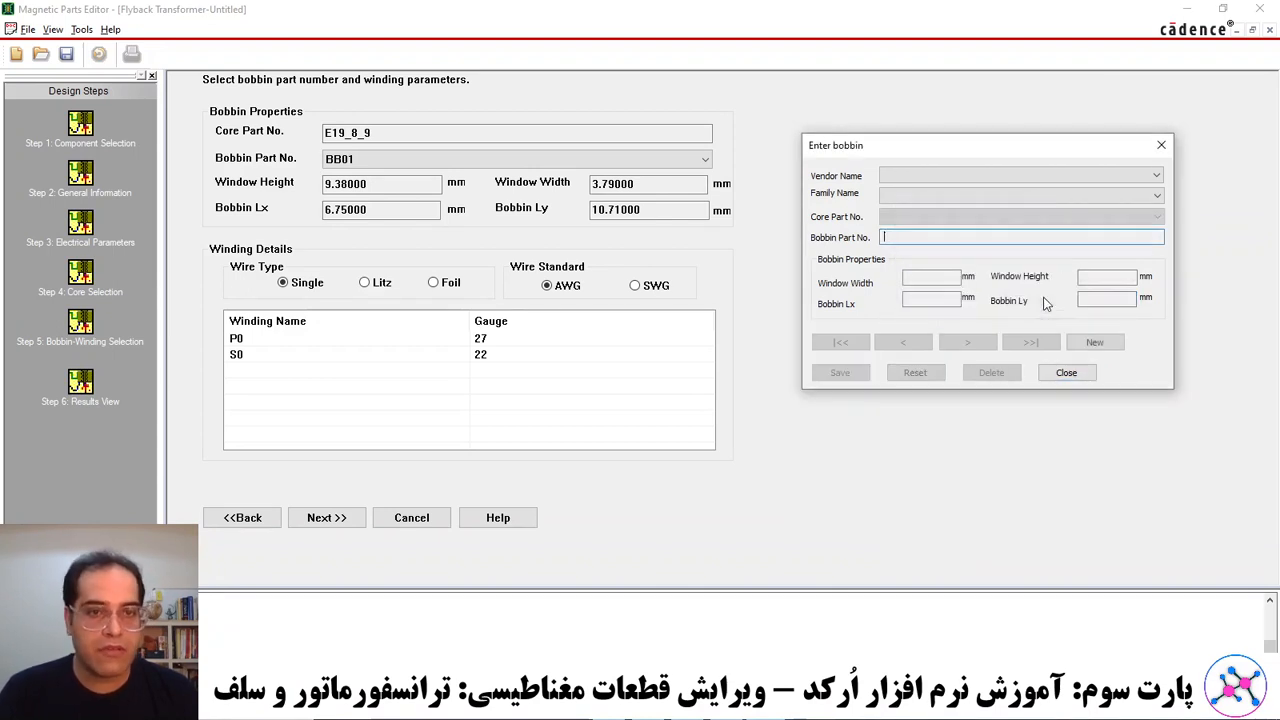
{"action": "left_click", "coordinate": [1066, 372]}
Reload the bobbin and winding selection step, choose bobbin E41938 accepting the reset of subsequent steps, and proceed to the results.
{"action": "left_click", "coordinate": [454, 158]}
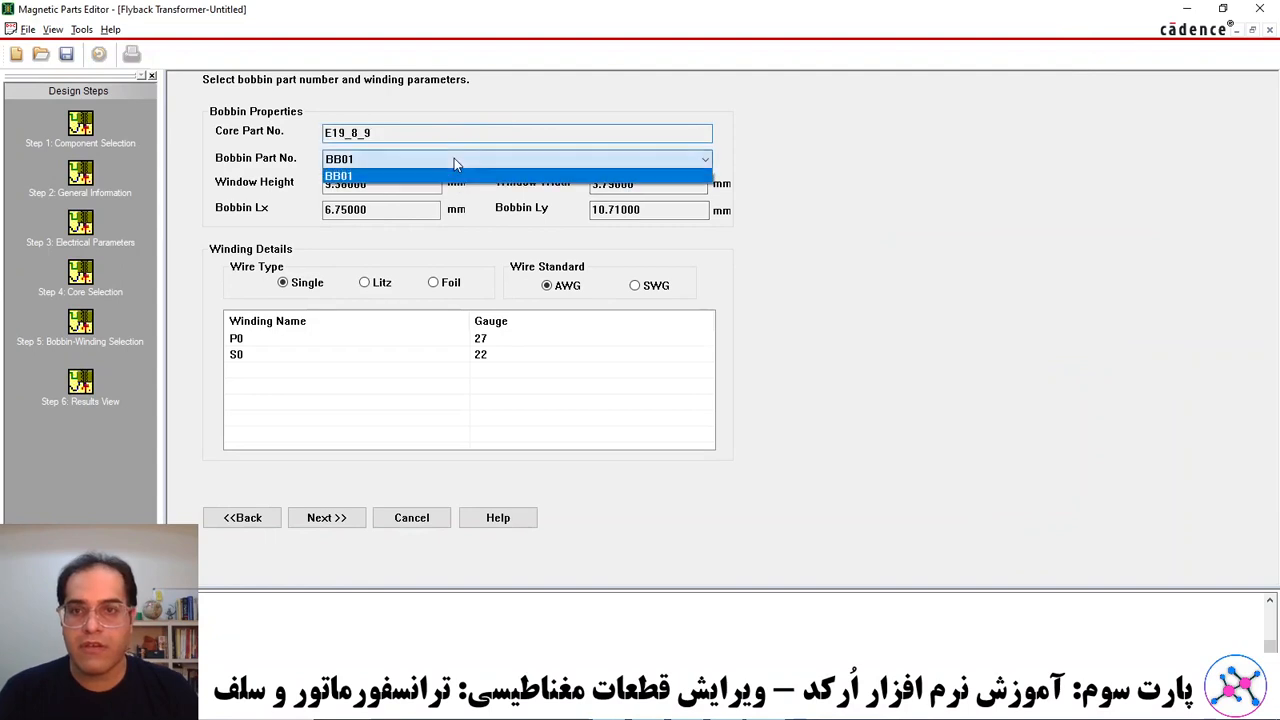
{"action": "left_click", "coordinate": [486, 171]}
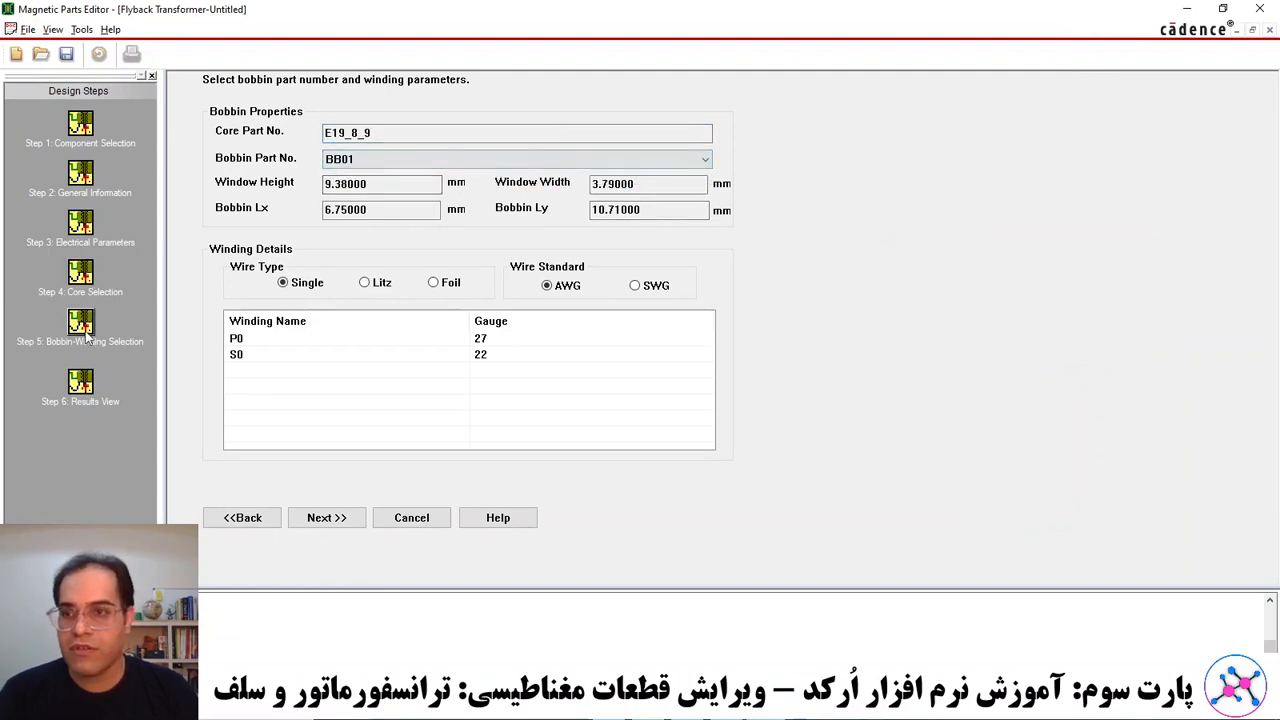
{"action": "left_click", "coordinate": [247, 518]}
{"action": "left_click", "coordinate": [329, 518]}
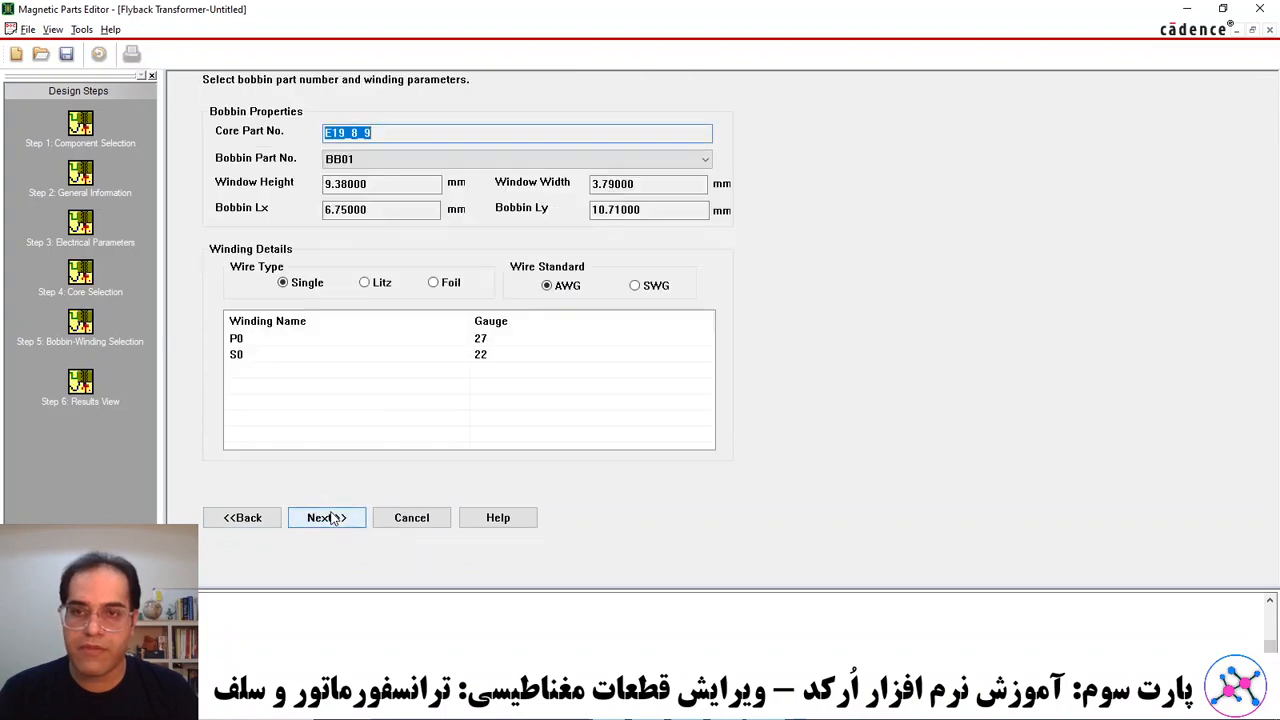
{"action": "left_click", "coordinate": [379, 160]}
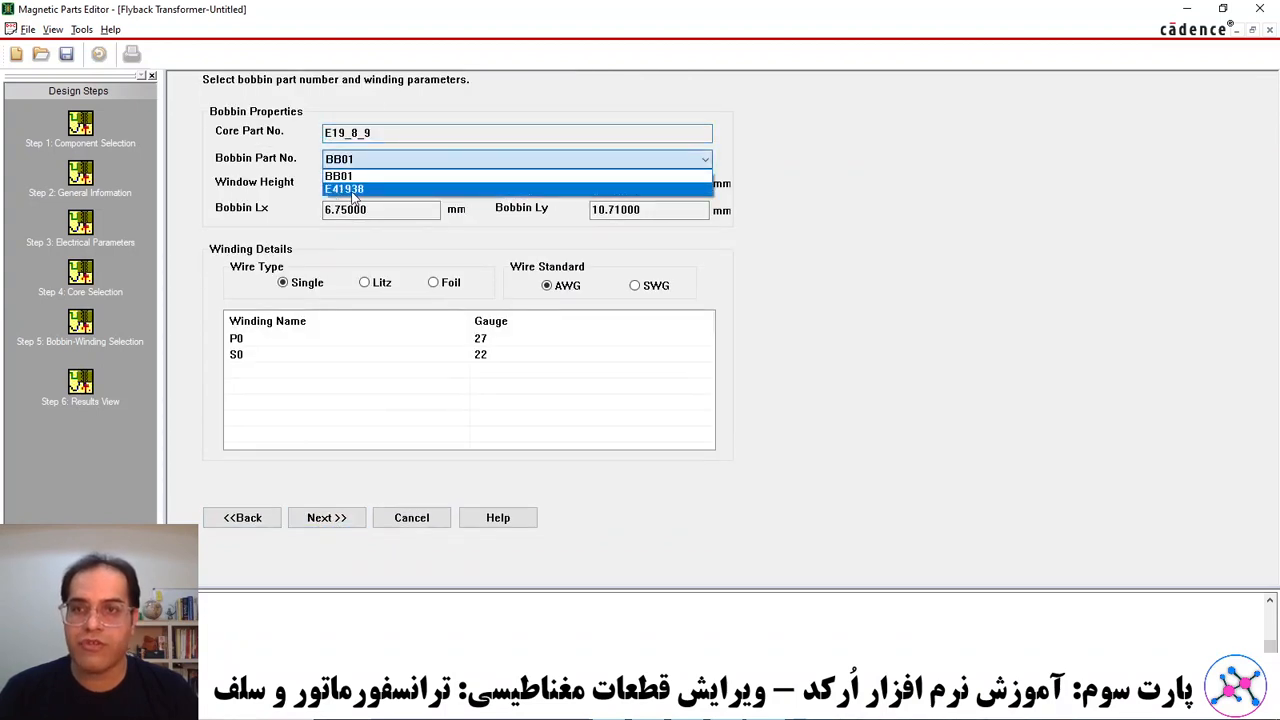
{"action": "left_click", "coordinate": [350, 190]}
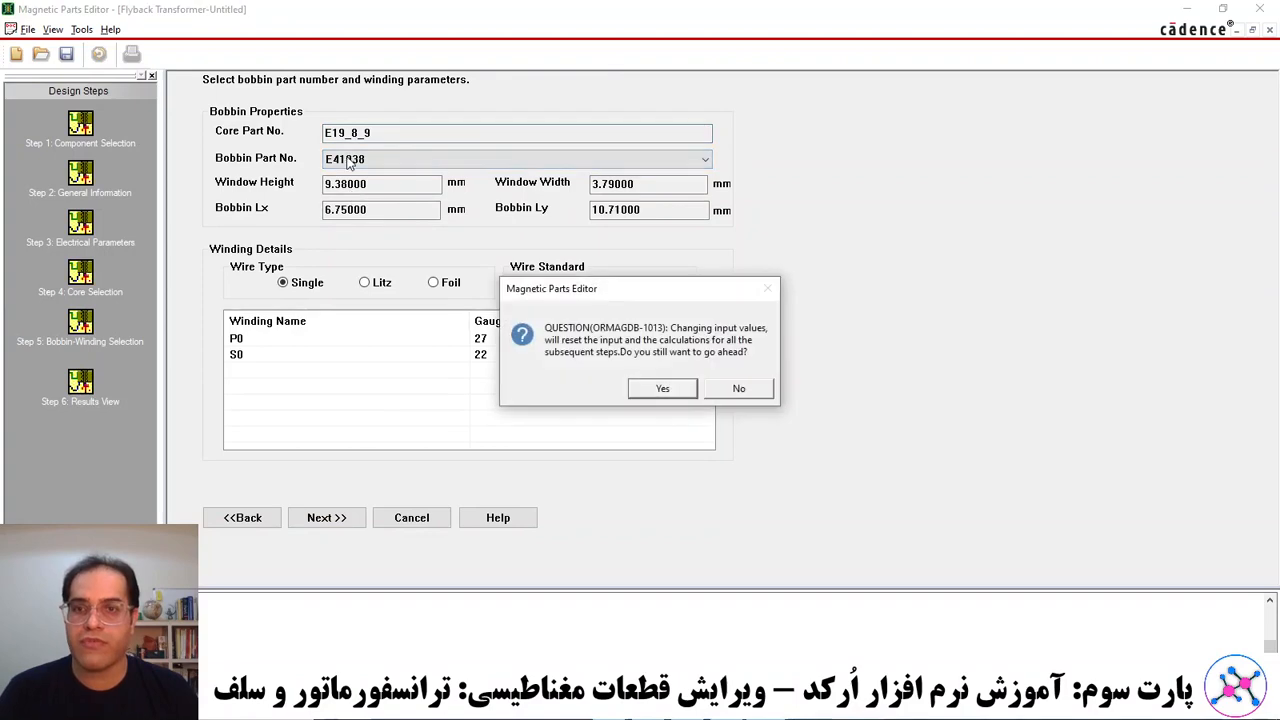
{"action": "left_click", "coordinate": [672, 392]}
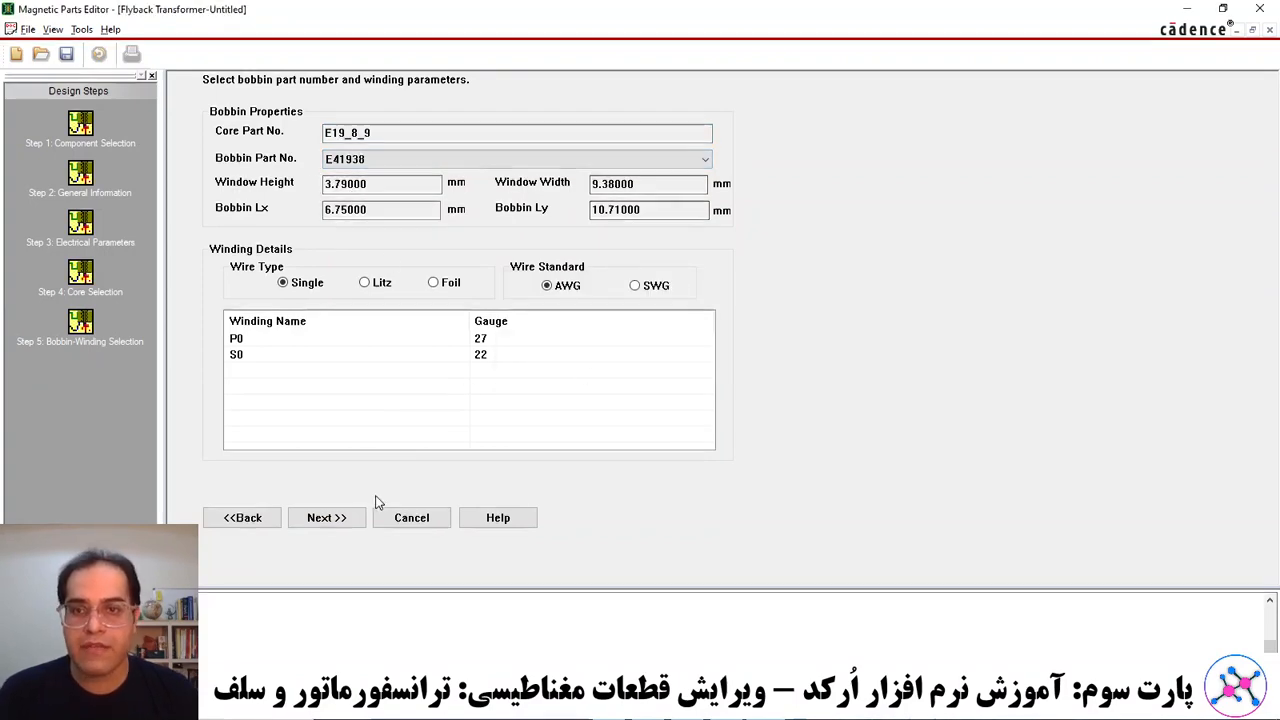
{"action": "left_click", "coordinate": [326, 517]}
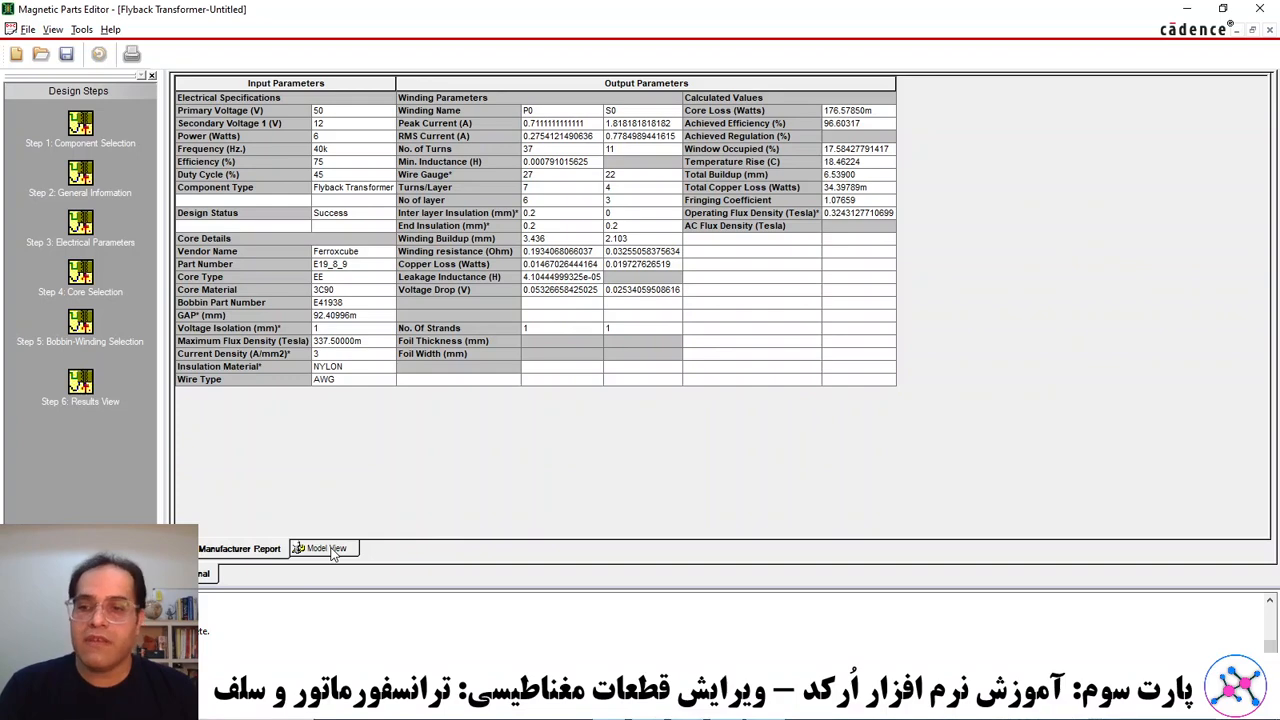
Save the transformer design as flyback.mgd in the Magnetic Part Editor folder and display its generated PSpice model.
{"action": "left_click", "coordinate": [68, 57]}
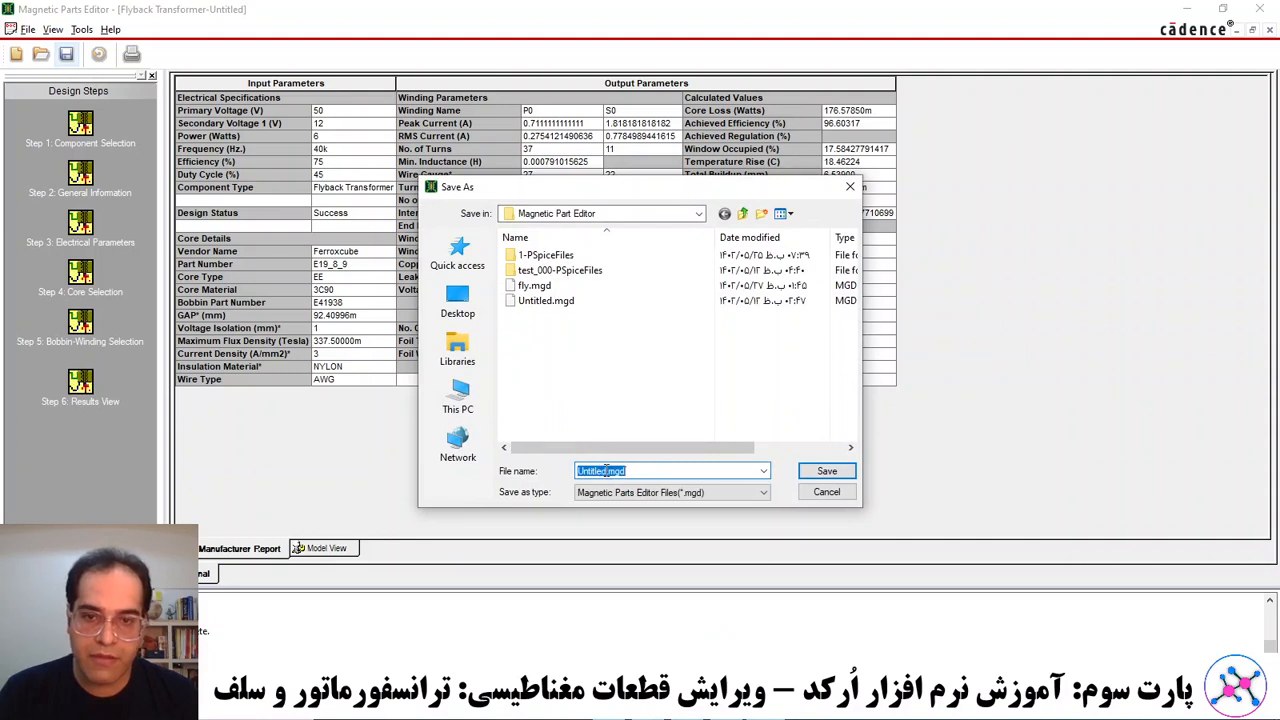
{"action": "left_click_drag", "start_coordinate": [605, 470], "coordinate": [528, 463]}
{"action": "type", "text": "flyba"}
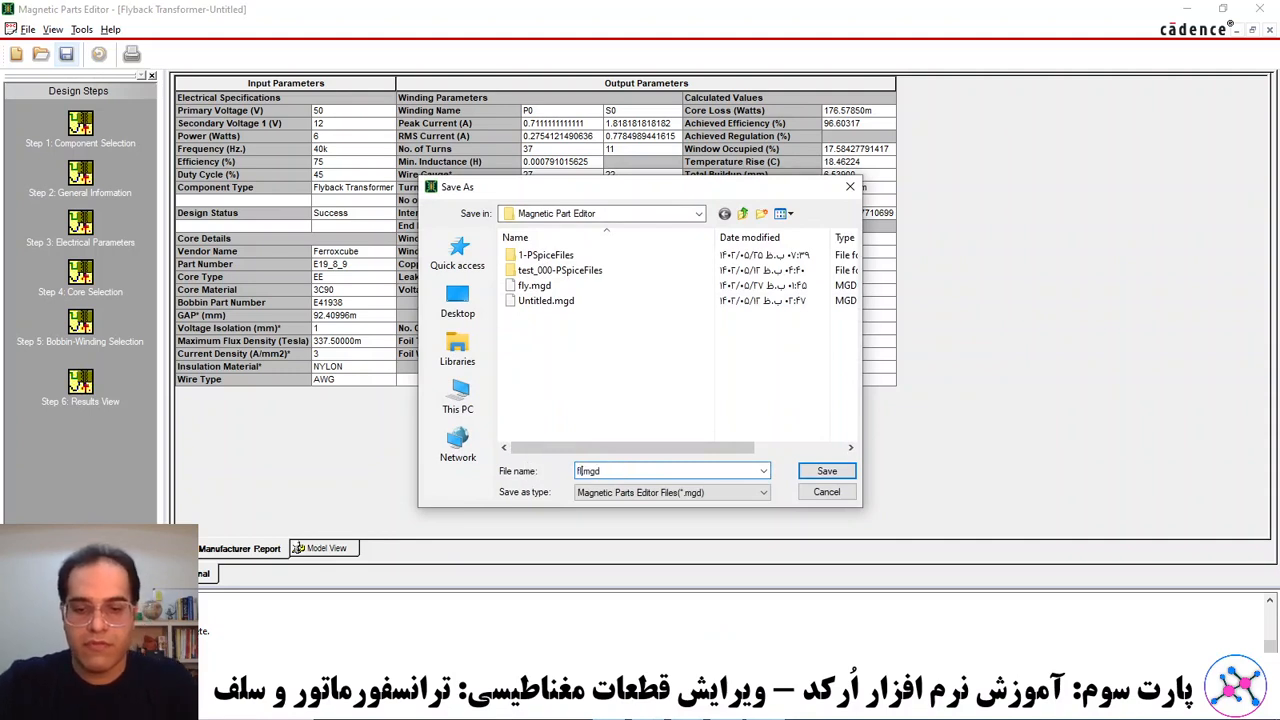
{"action": "type", "text": "ck"}
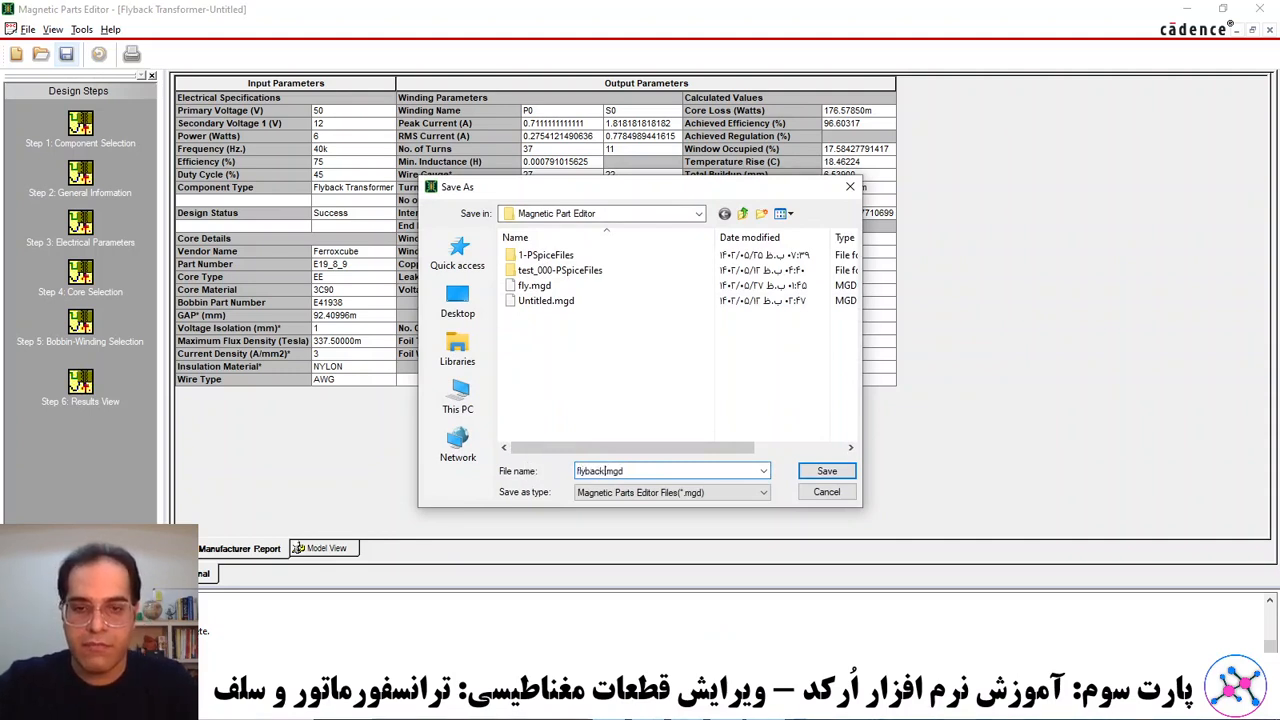
{"action": "left_click", "coordinate": [826, 472]}
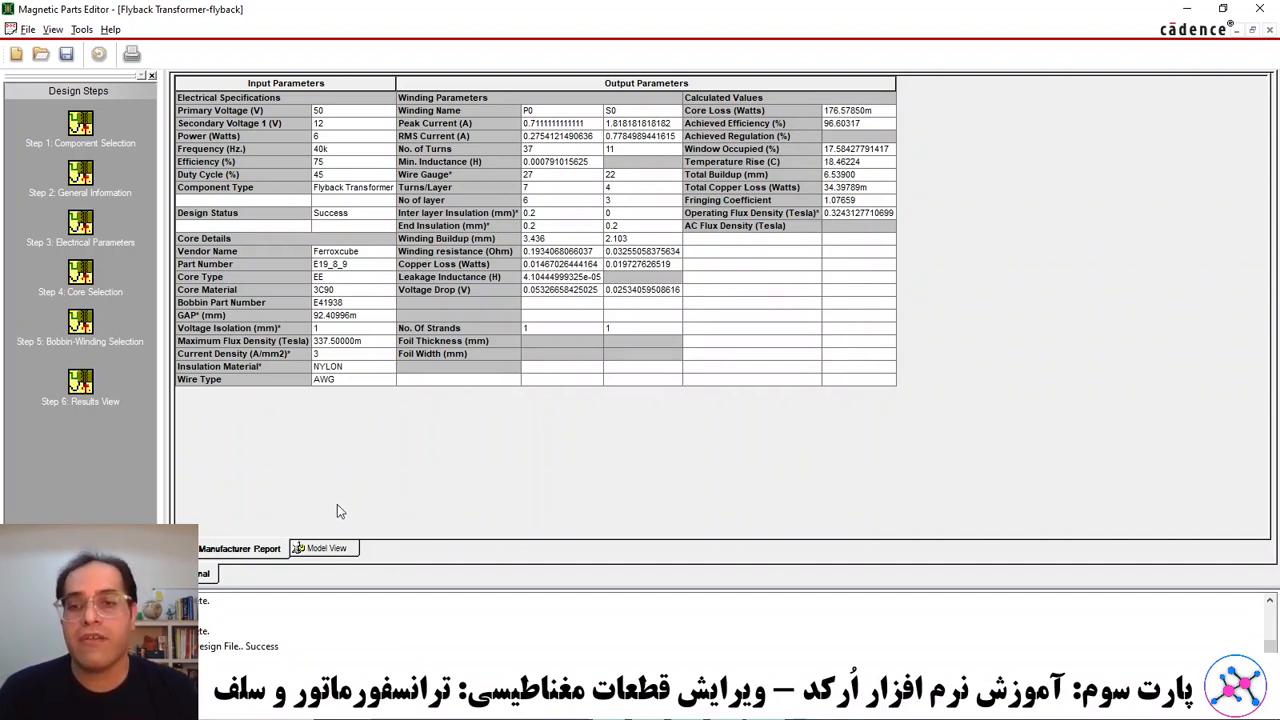
{"action": "left_click", "coordinate": [330, 548]}
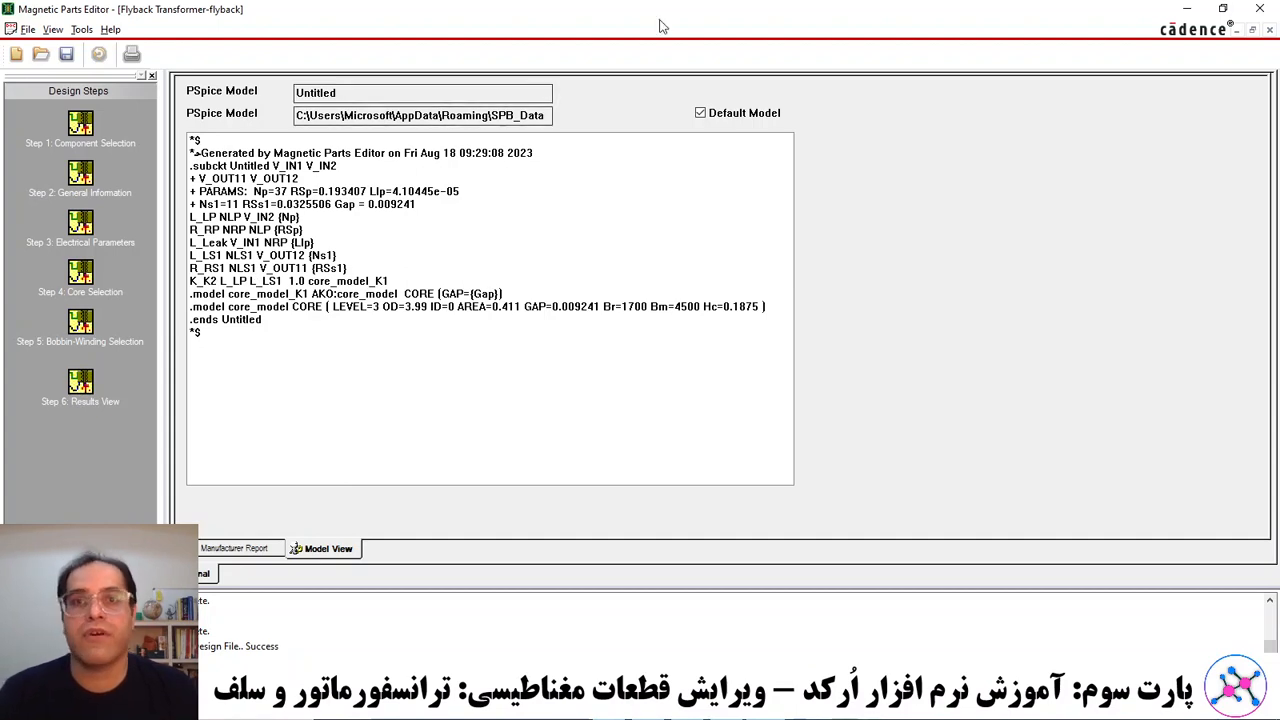
Close Magnetic Parts Editor and Foxit PDF Reader, including all open PDF tabs.
{"action": "left_click", "coordinate": [1262, 10]}
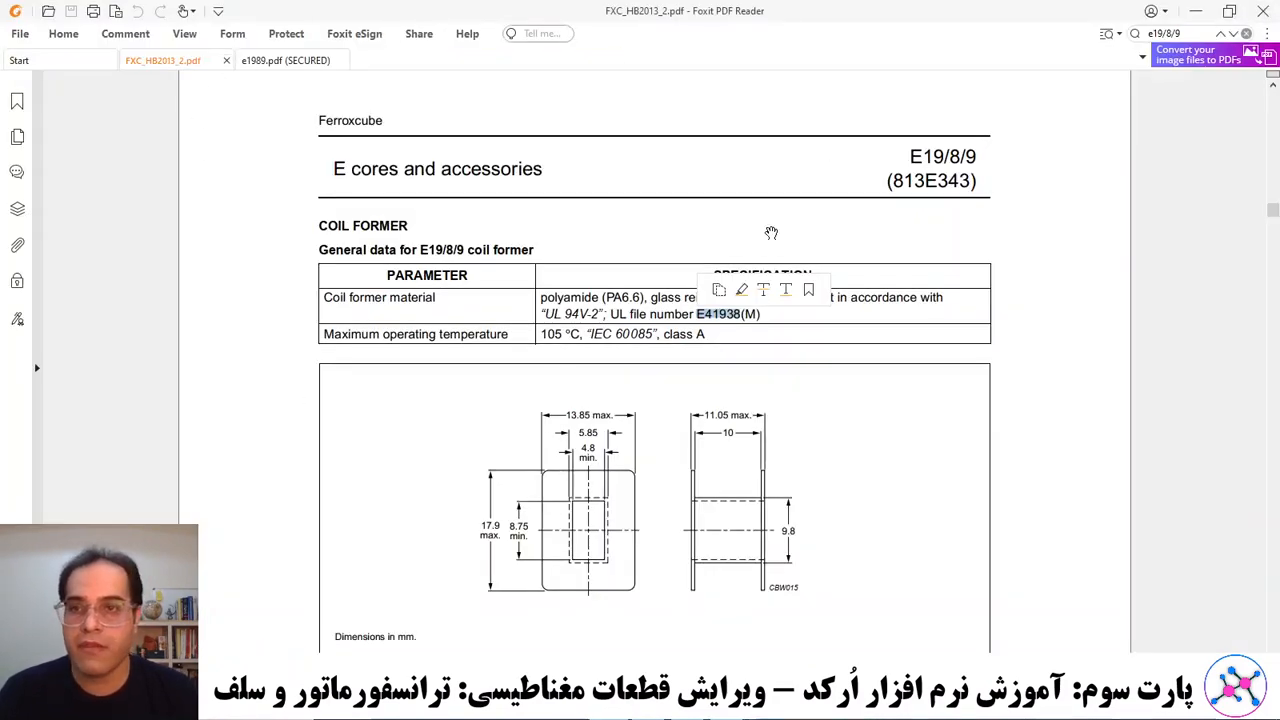
{"action": "left_click", "coordinate": [1263, 11]}
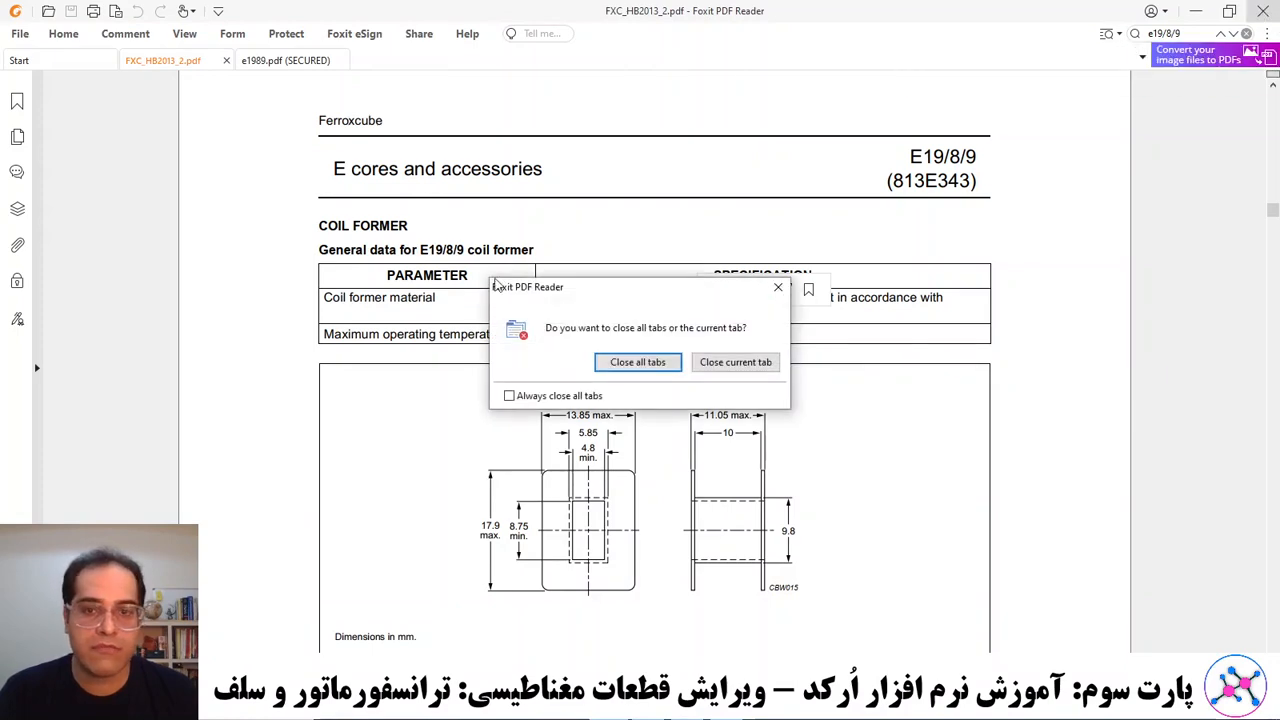
{"action": "left_click", "coordinate": [640, 362]}
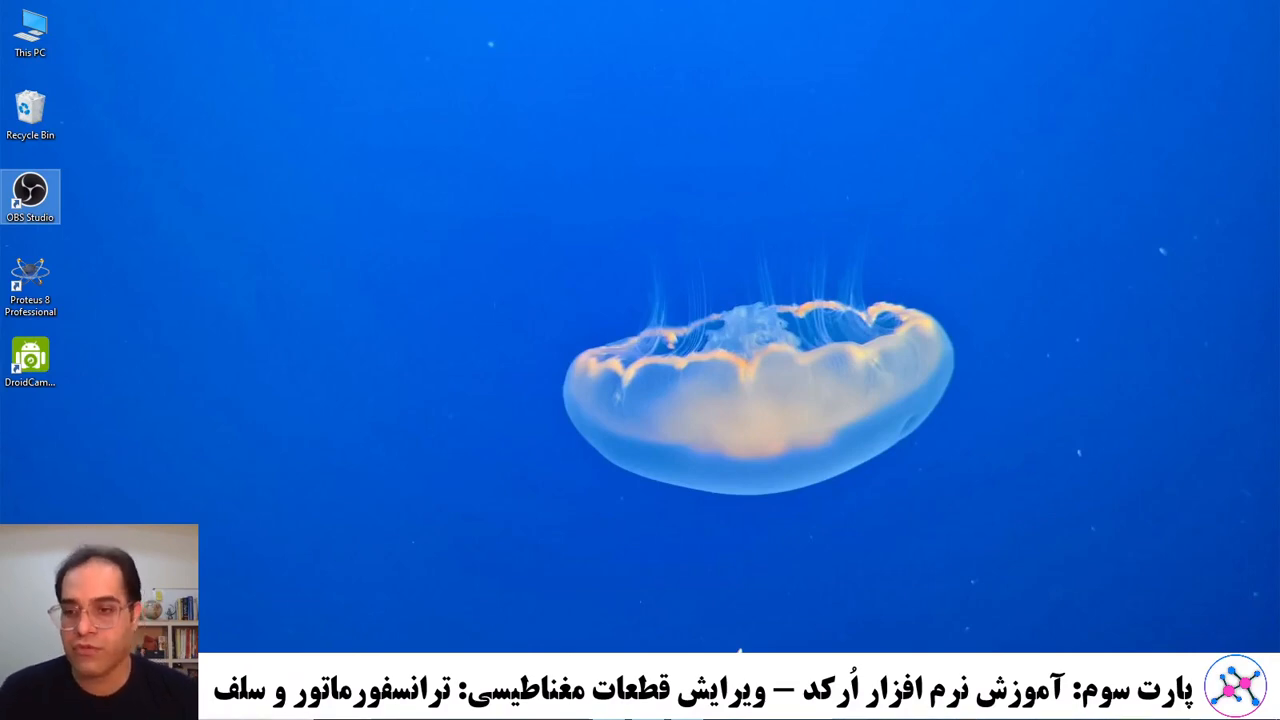
Launch PSpice Model Editor 2022 and accept Capture as the default design entry tool.
{"action": "key", "text": "super+s"}
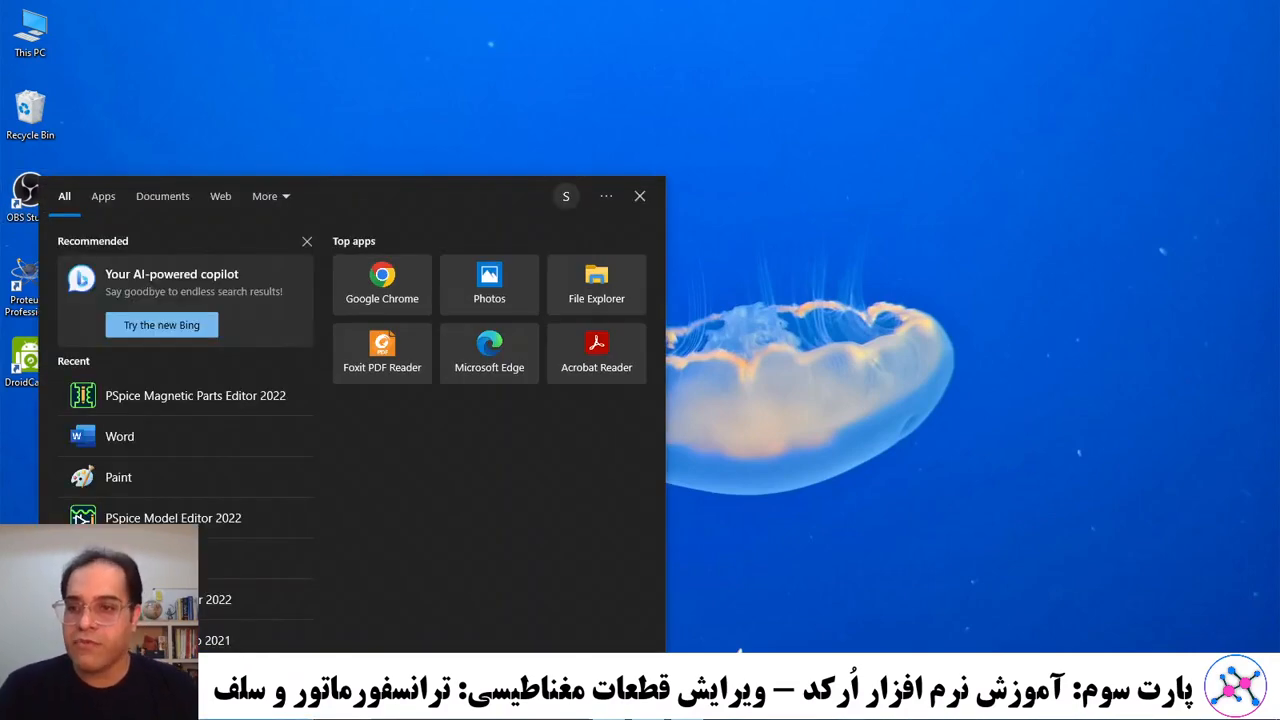
{"action": "left_click", "coordinate": [163, 518]}
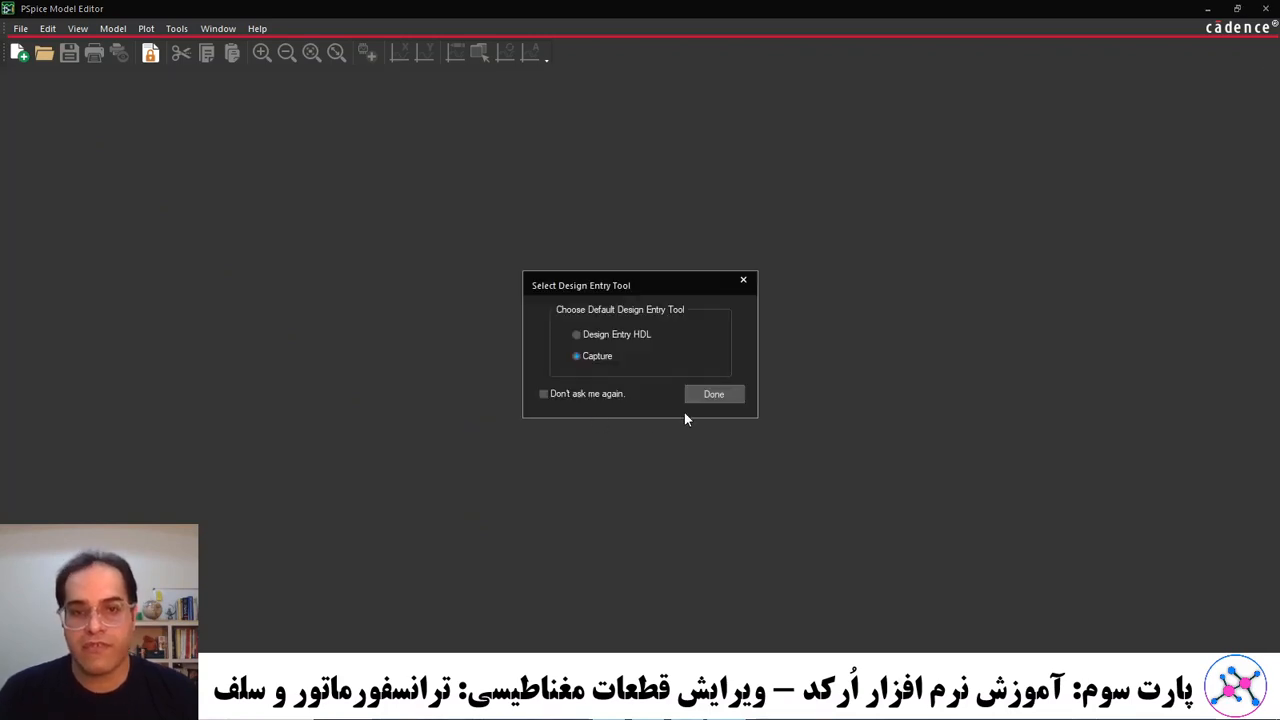
{"action": "left_click", "coordinate": [700, 396]}
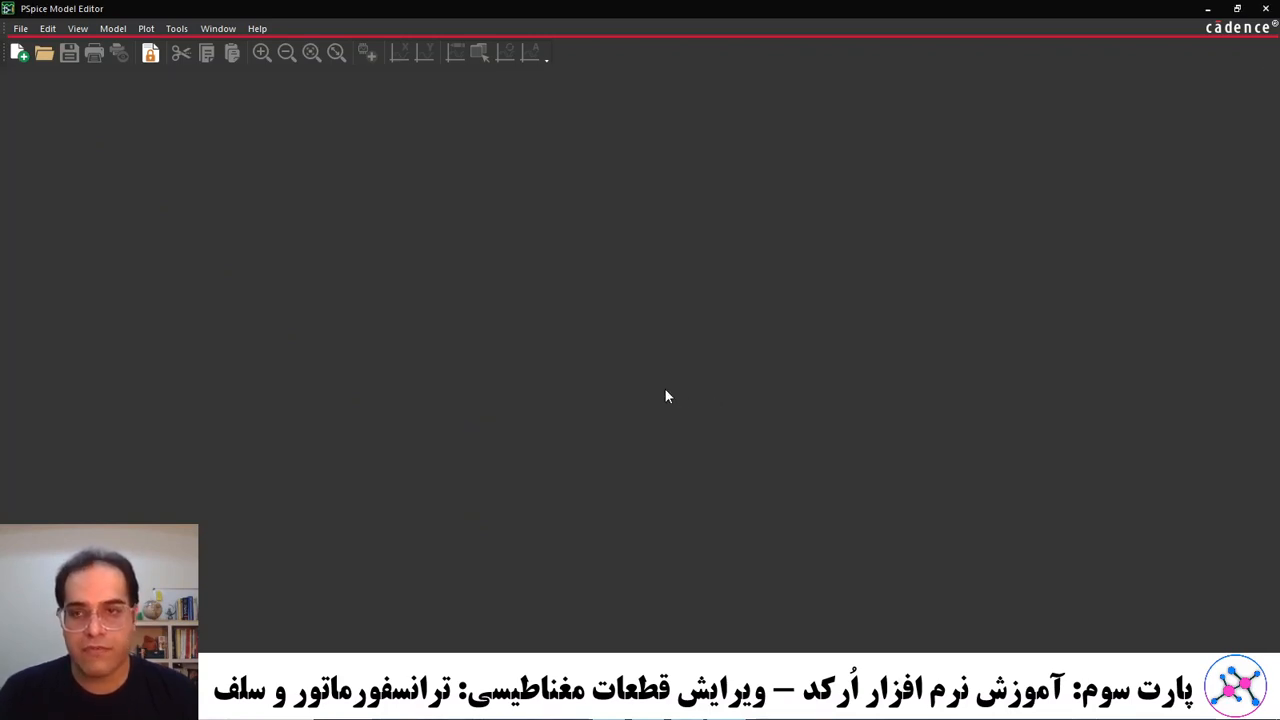
Open flyback.lib from the Magnetic Part Editor folder and view the flyback subcircuit's model text, closing it when done.
{"action": "left_click", "coordinate": [20, 28]}
{"action": "left_click", "coordinate": [49, 67]}
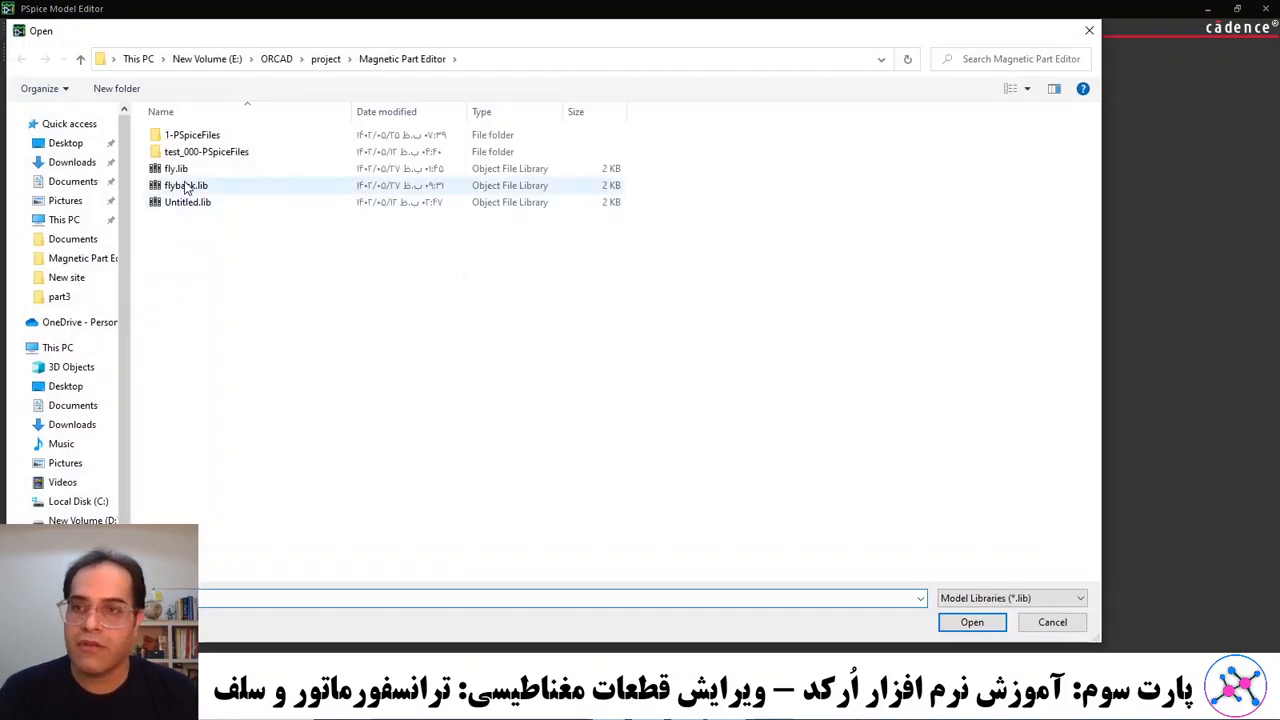
{"action": "left_click", "coordinate": [186, 187]}
{"action": "double_click", "coordinate": [190, 186]}
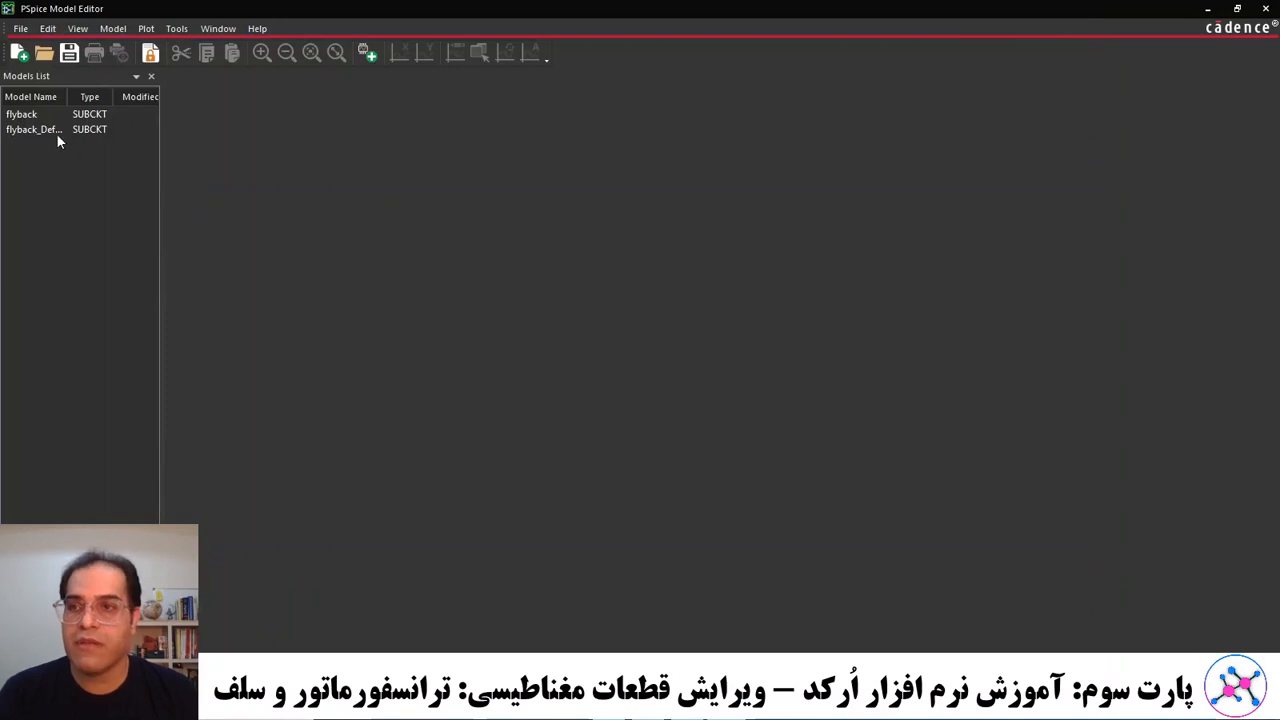
{"action": "left_click", "coordinate": [31, 116]}
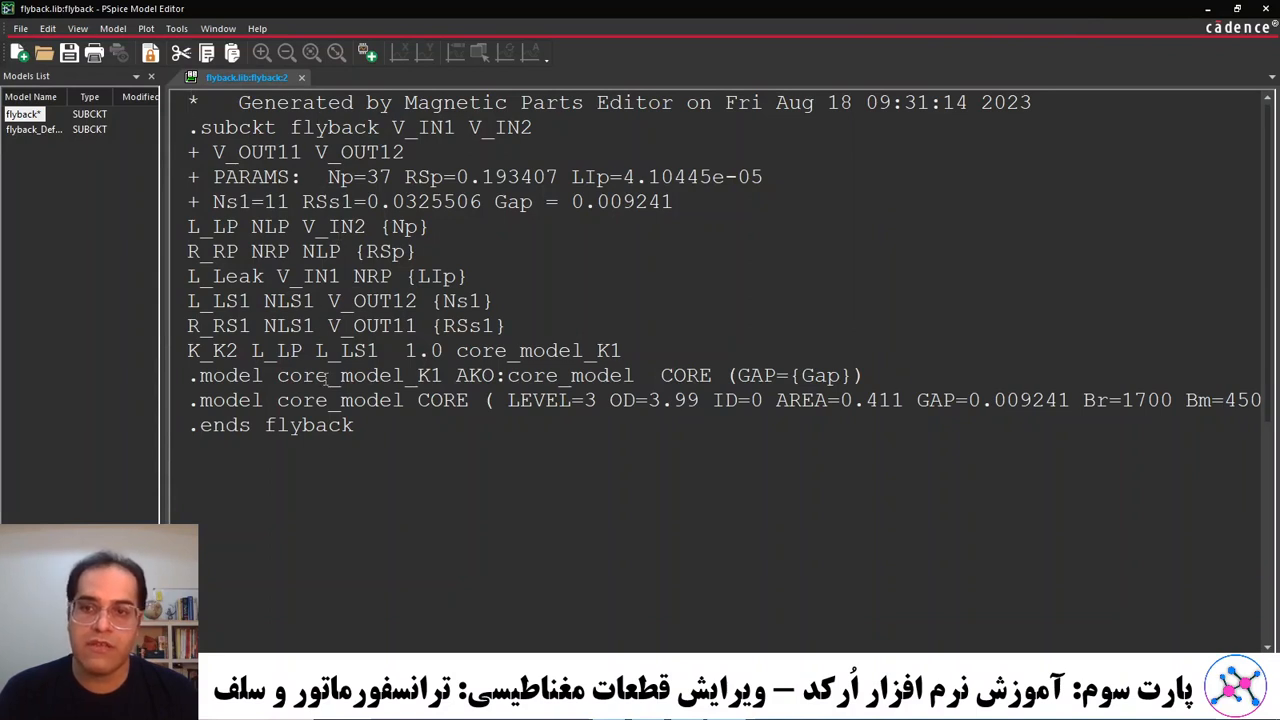
{"action": "left_click", "coordinate": [20, 28]}
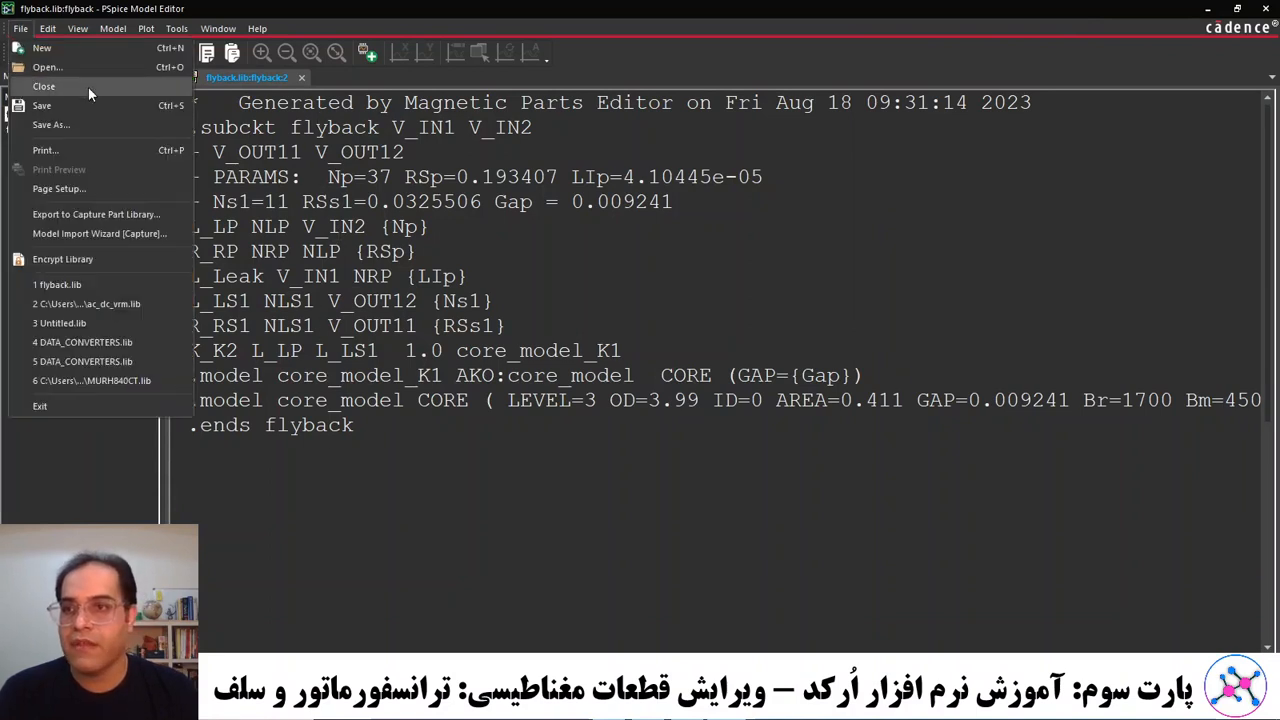
{"action": "left_click", "coordinate": [44, 86]}
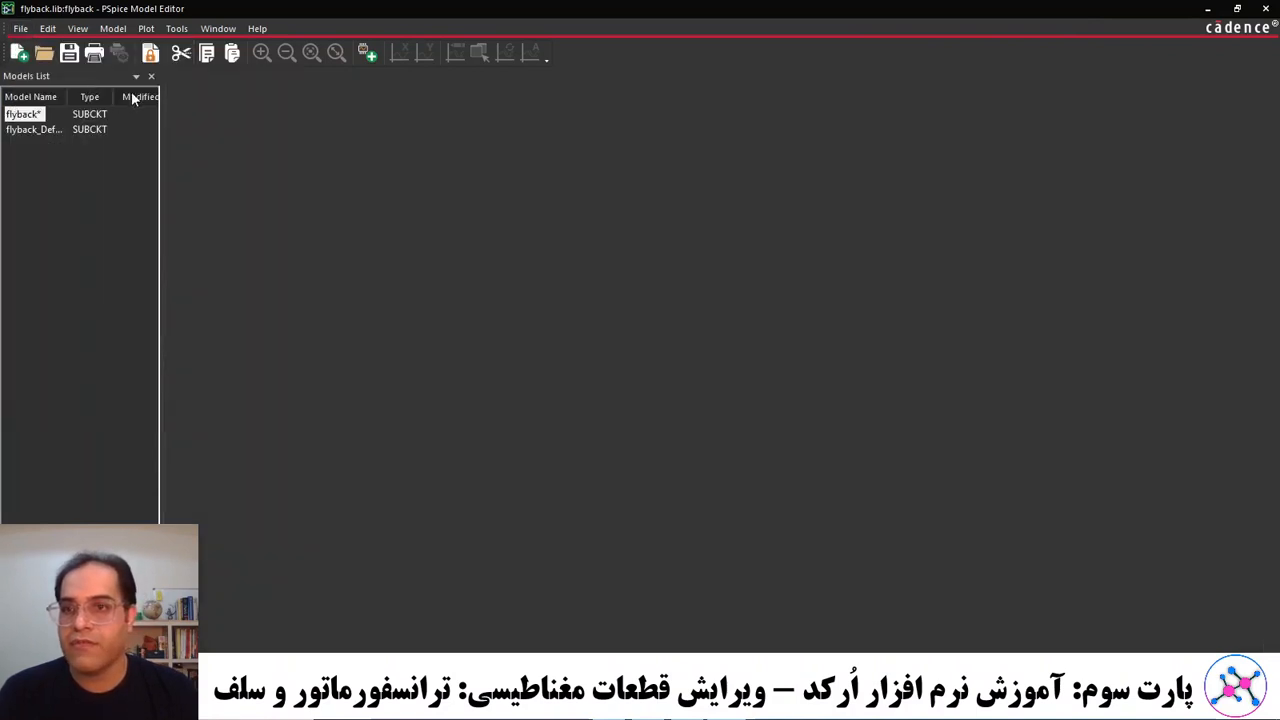
Start the Model Import Wizard for Capture with flyback.lib as the input library and flyback.olb as the destination symbol library.
{"action": "left_click", "coordinate": [20, 28]}
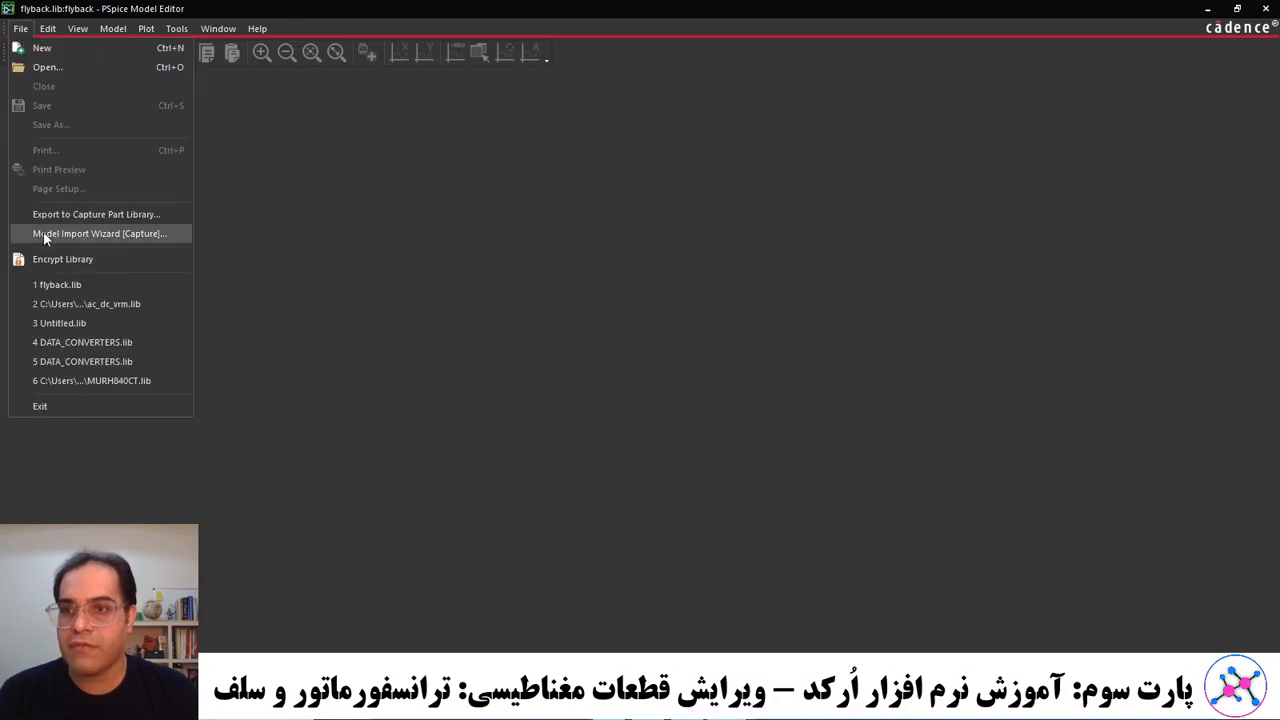
{"action": "left_click", "coordinate": [43, 235]}
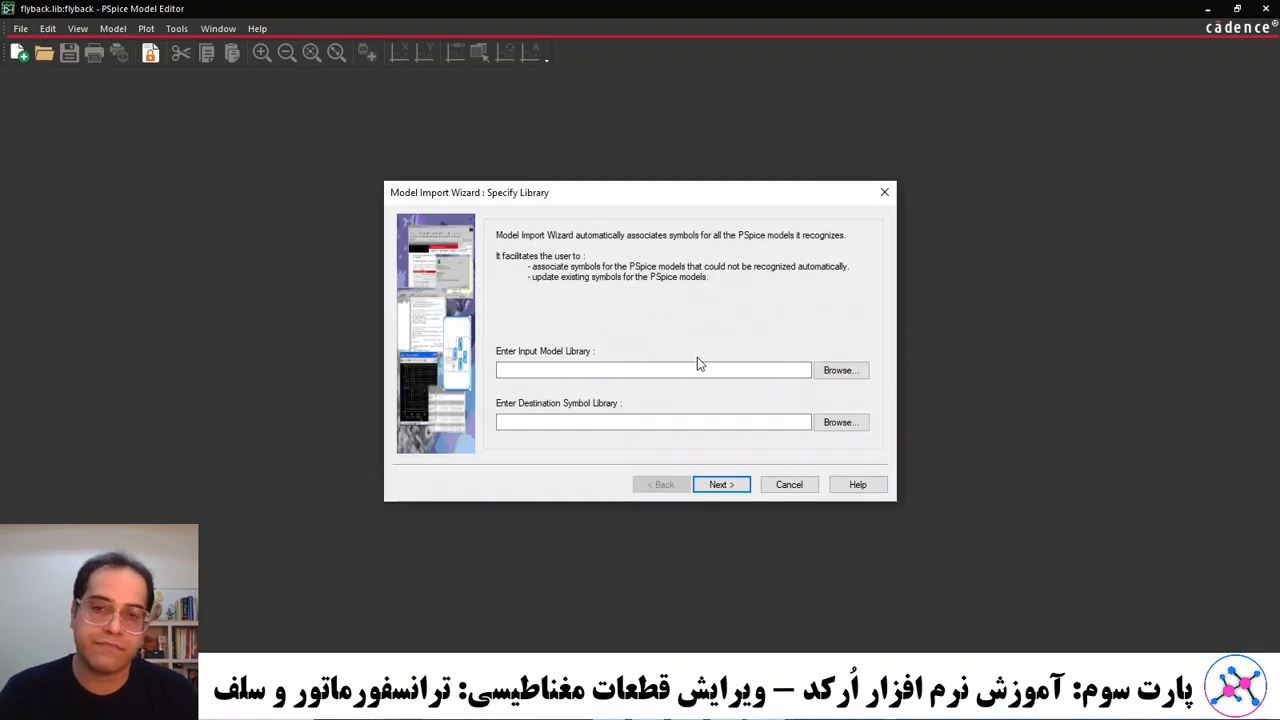
{"action": "left_click", "coordinate": [840, 370]}
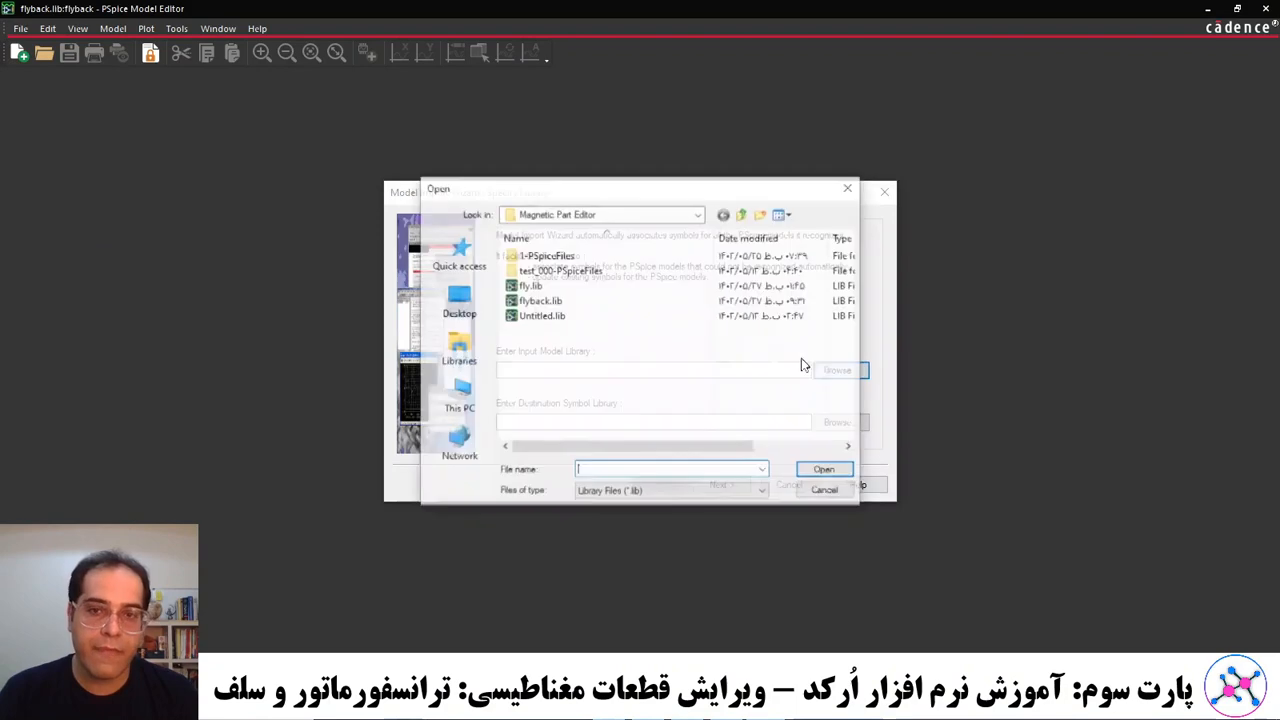
{"action": "left_click", "coordinate": [543, 302]}
{"action": "left_click", "coordinate": [825, 470]}
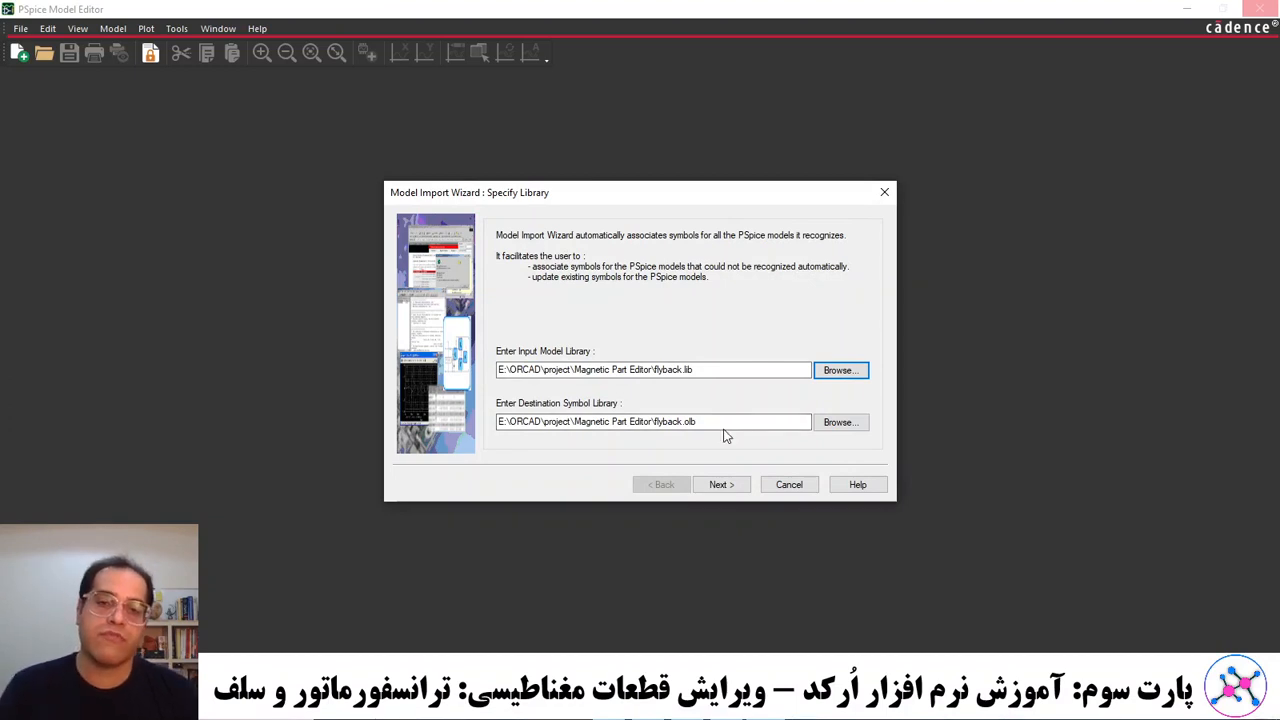
{"action": "left_click", "coordinate": [731, 485]}
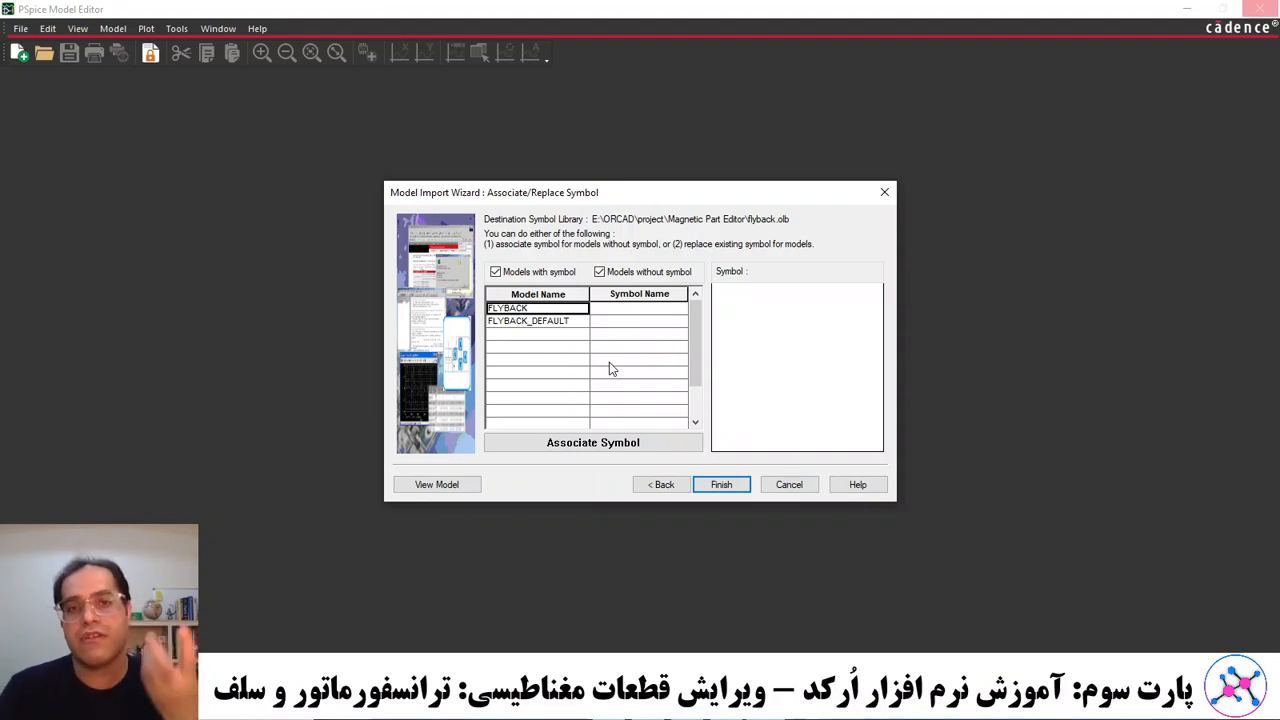
Associate the FLYBACK model with the XFRM_NONLINEAR symbol from anl_misc.olb and proceed to pin mapping.
{"action": "left_click", "coordinate": [590, 442]}
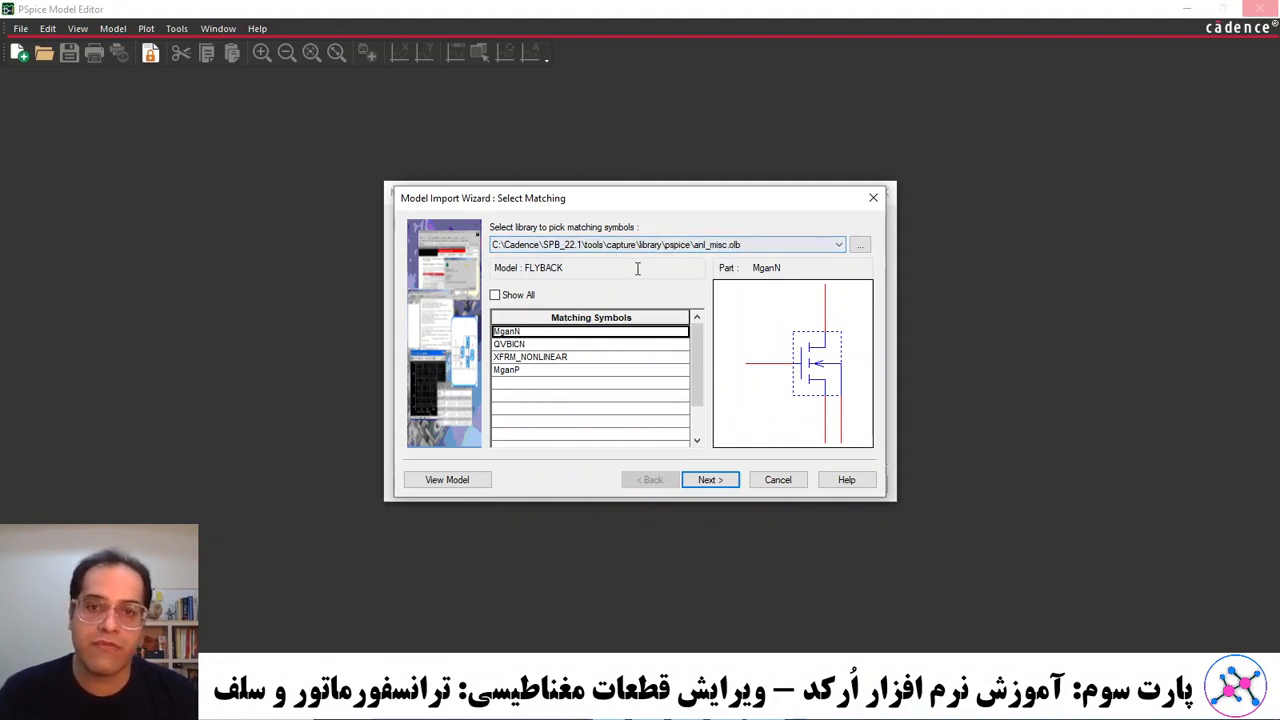
{"action": "left_click", "coordinate": [510, 358]}
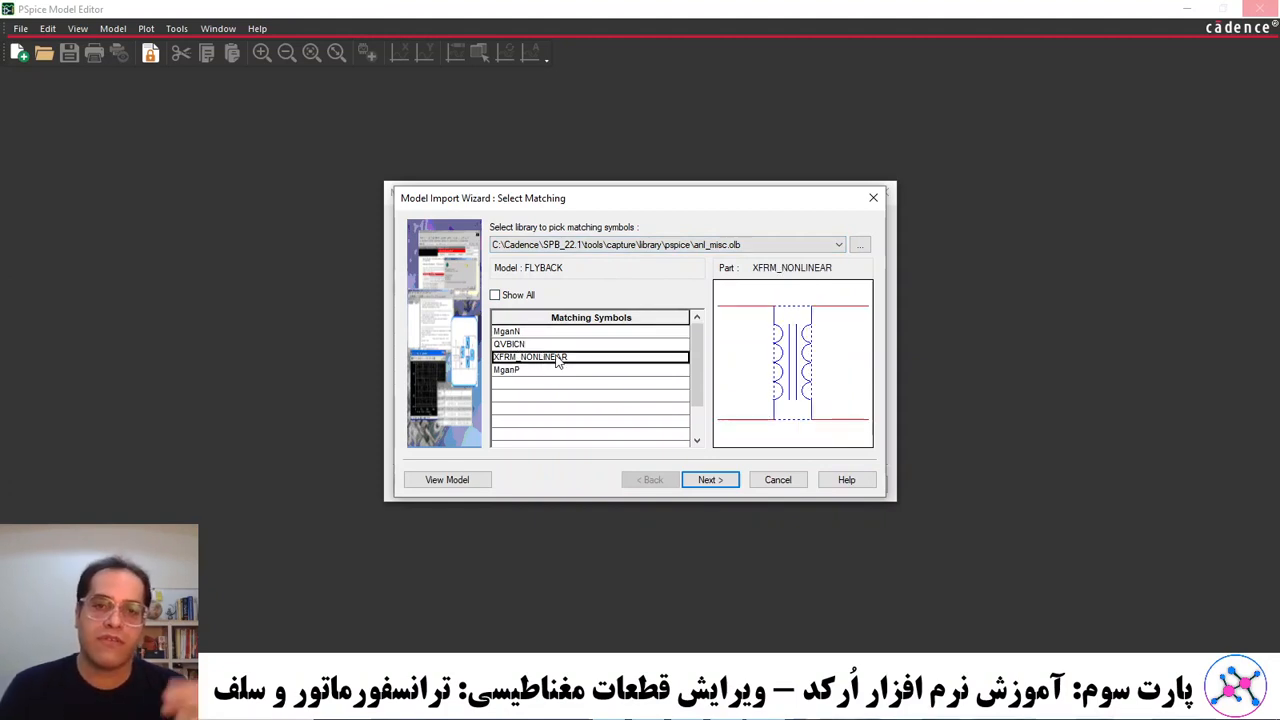
{"action": "left_click", "coordinate": [710, 480]}
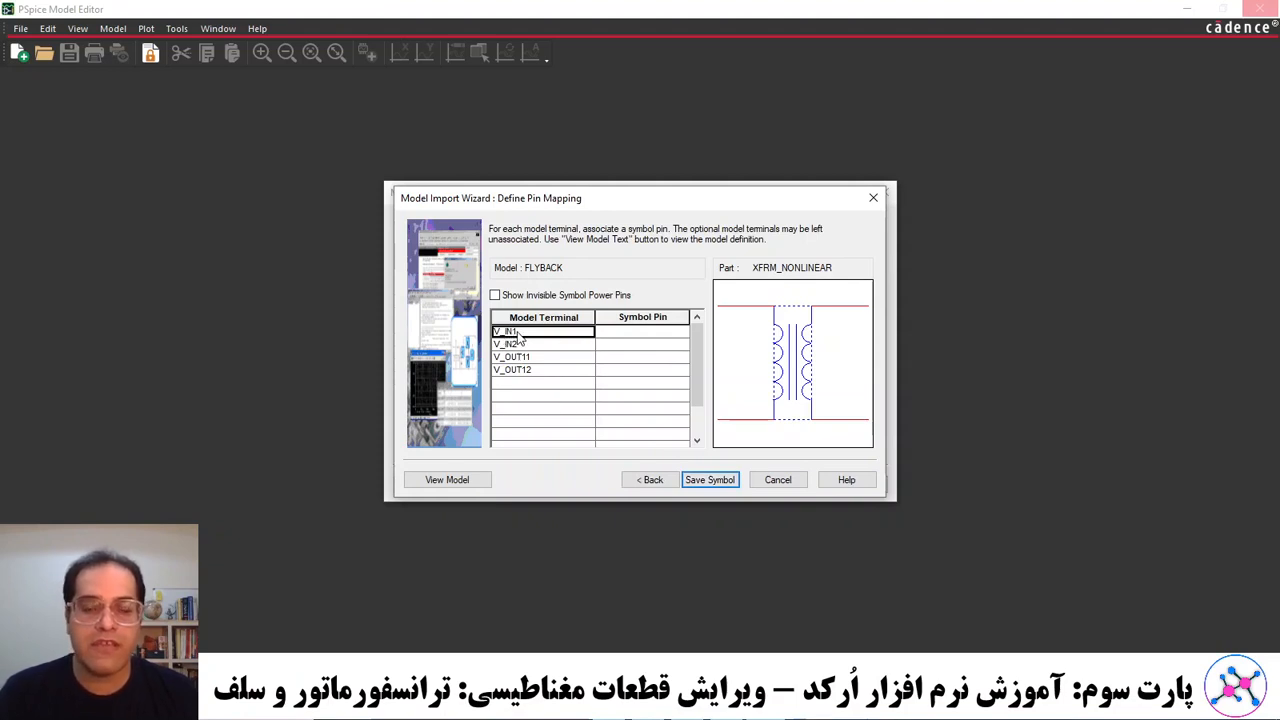
Map terminals V_IN1, V_IN2, V_OUT11 and V_OUT12 to symbol pins 1, 2, 3 and 4, and save the symbol.
{"action": "left_click", "coordinate": [632, 334]}
{"action": "left_click", "coordinate": [632, 334]}
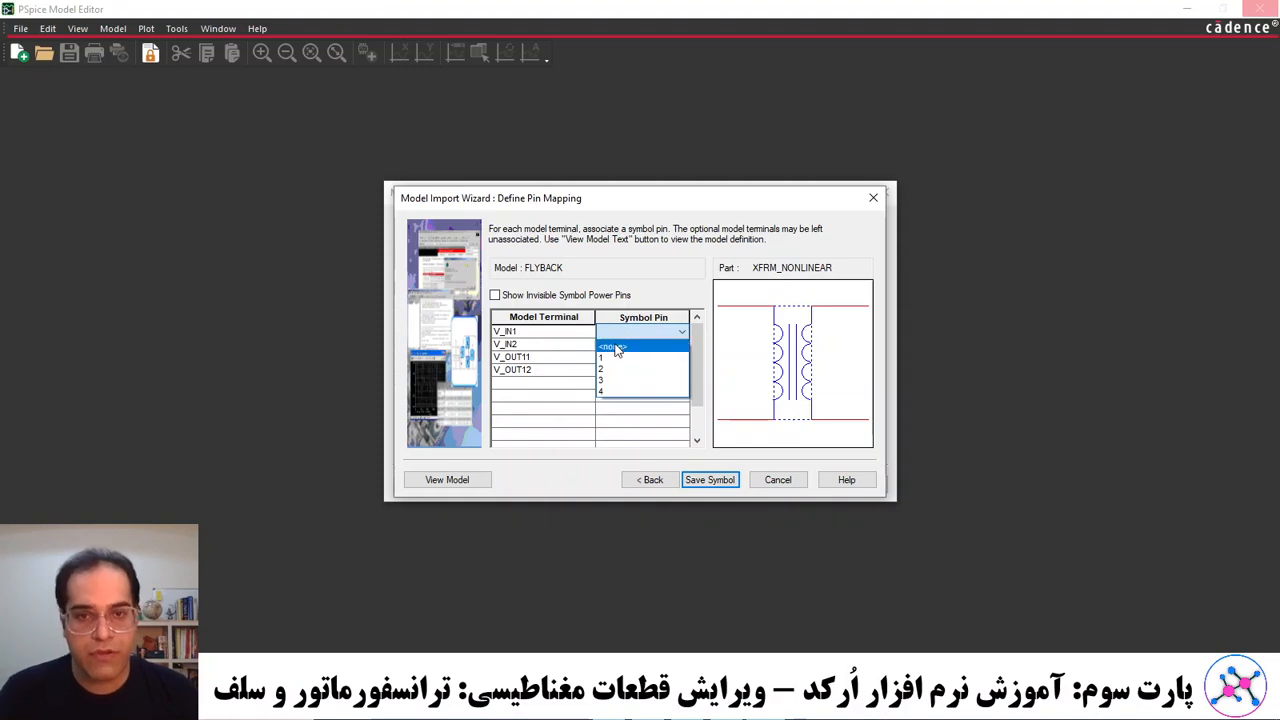
{"action": "left_click", "coordinate": [606, 360]}
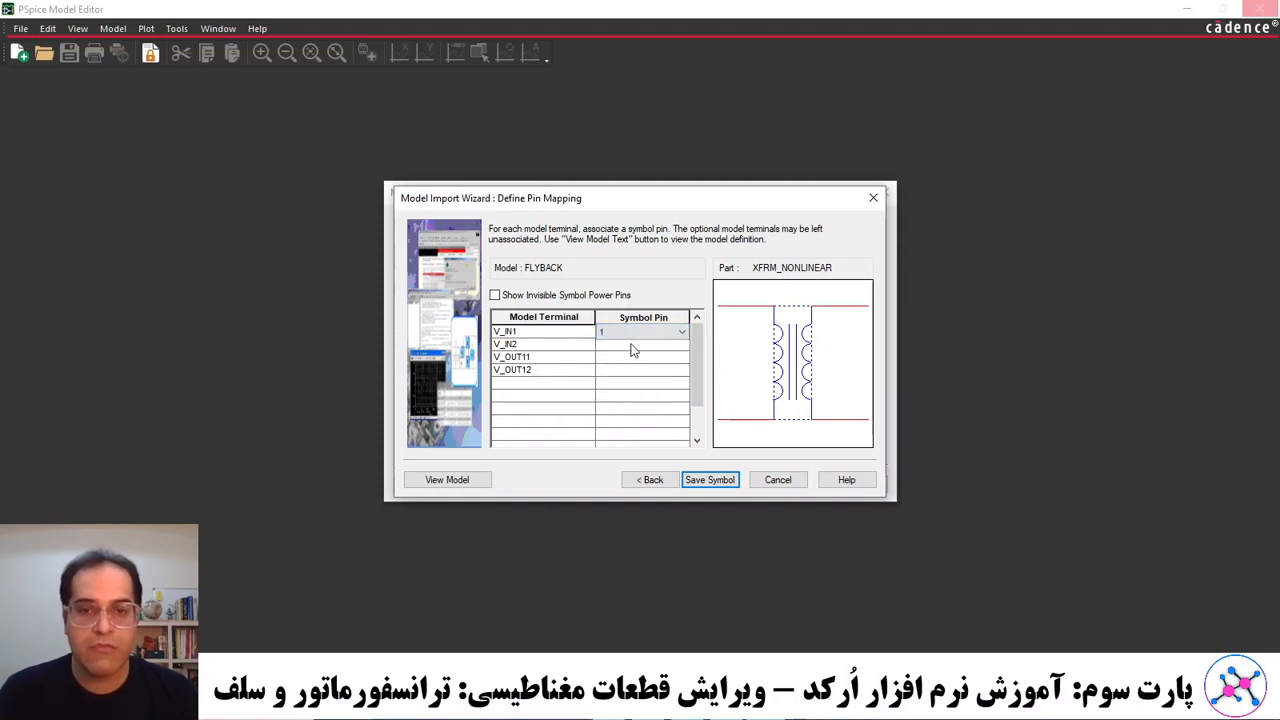
{"action": "left_click", "coordinate": [632, 345]}
{"action": "left_click", "coordinate": [632, 345]}
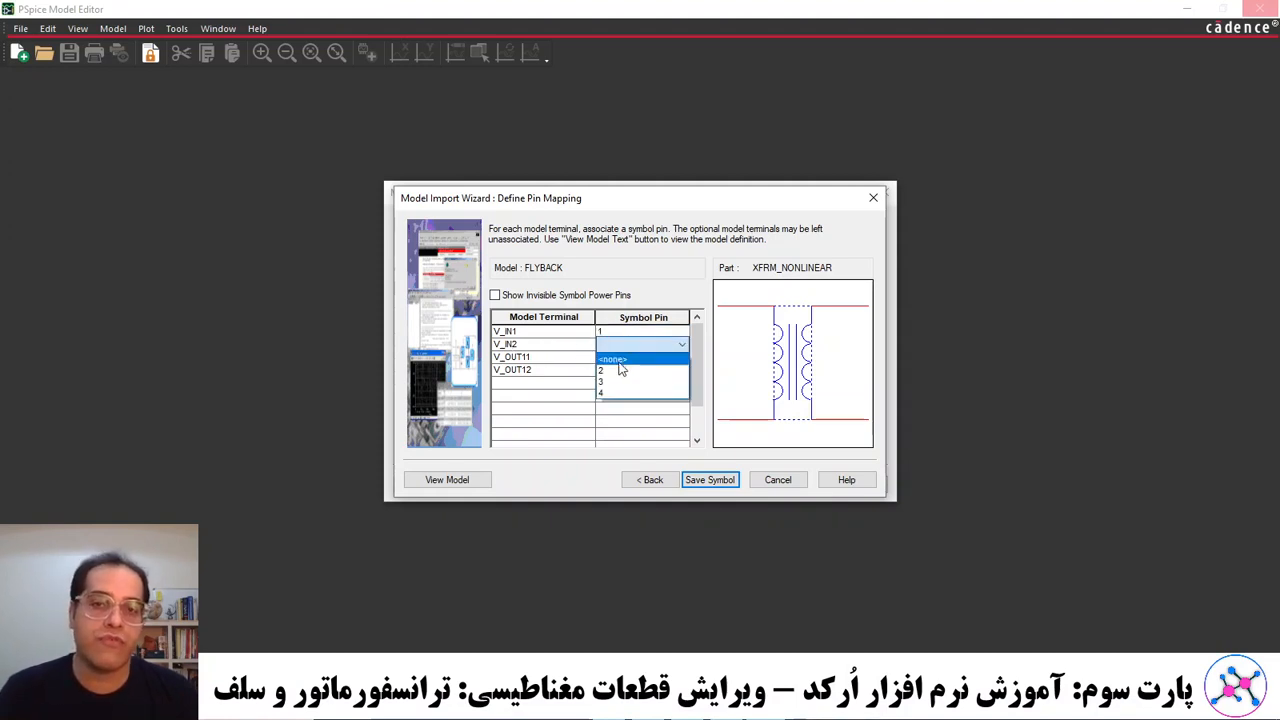
{"action": "left_click", "coordinate": [610, 382]}
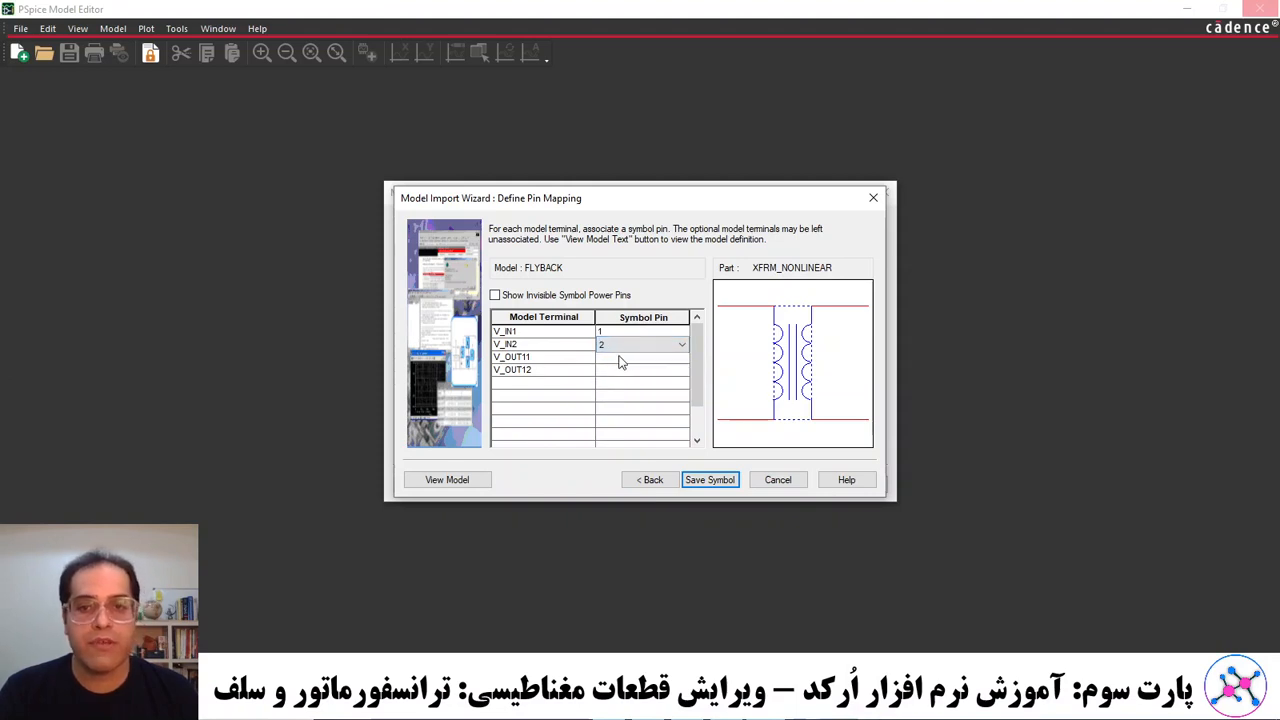
{"action": "left_click", "coordinate": [619, 358]}
{"action": "left_click", "coordinate": [619, 358]}
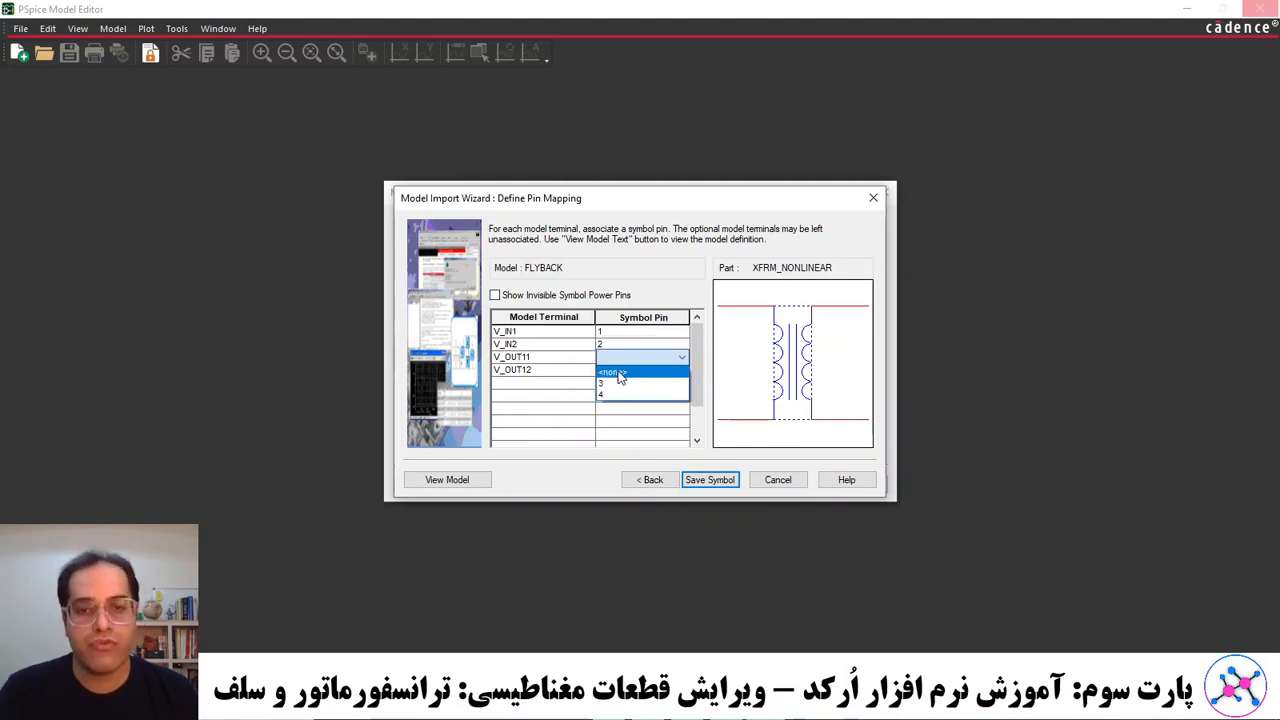
{"action": "left_click", "coordinate": [617, 382]}
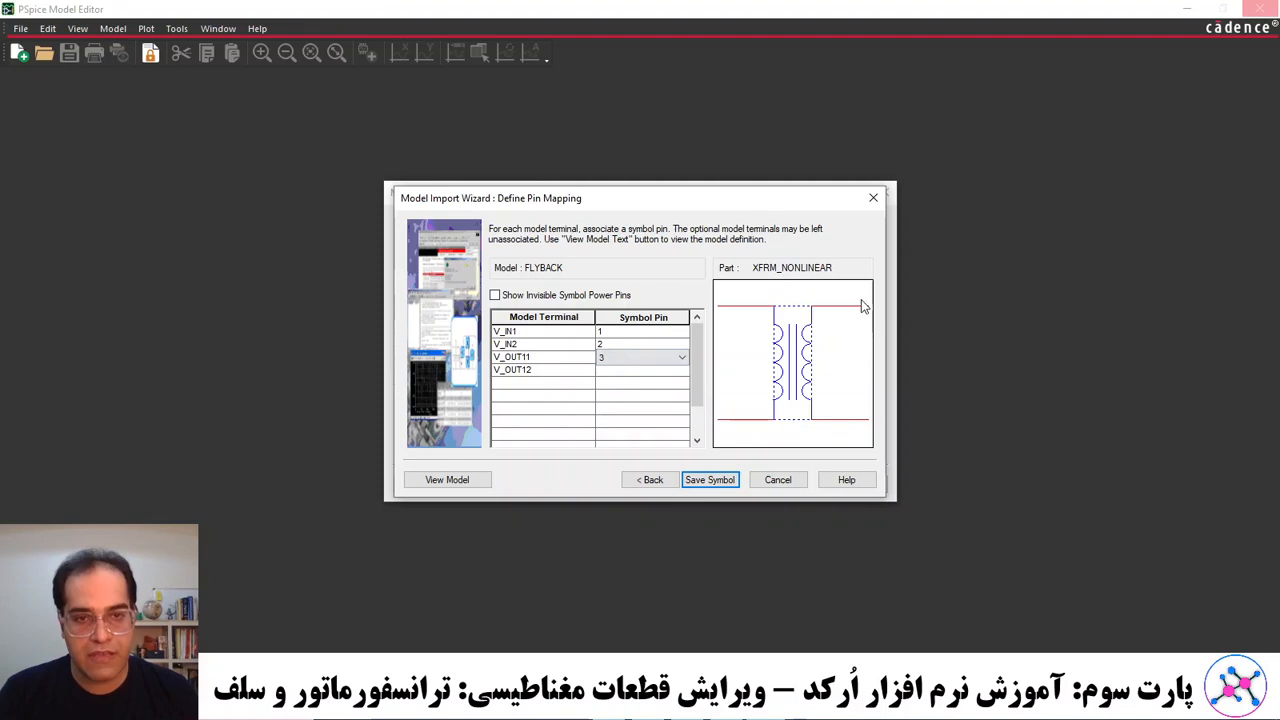
{"action": "left_click", "coordinate": [622, 371]}
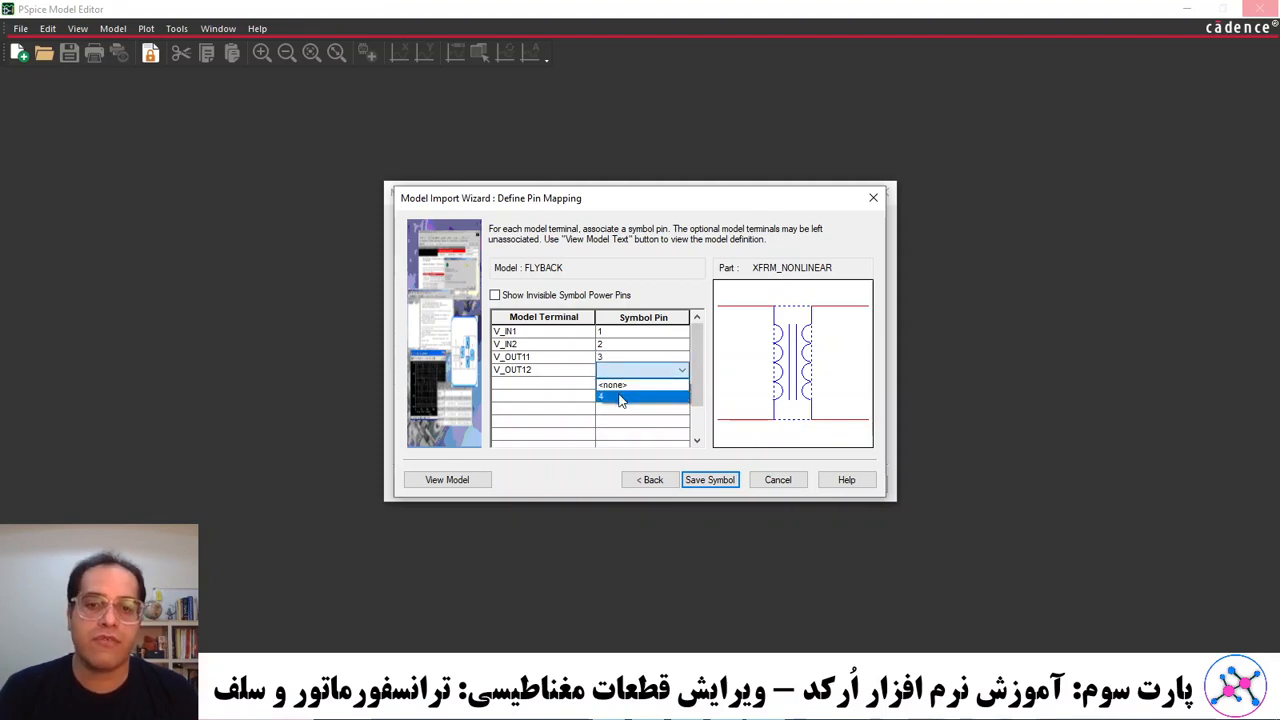
{"action": "left_click", "coordinate": [612, 396]}
{"action": "left_click", "coordinate": [710, 480]}
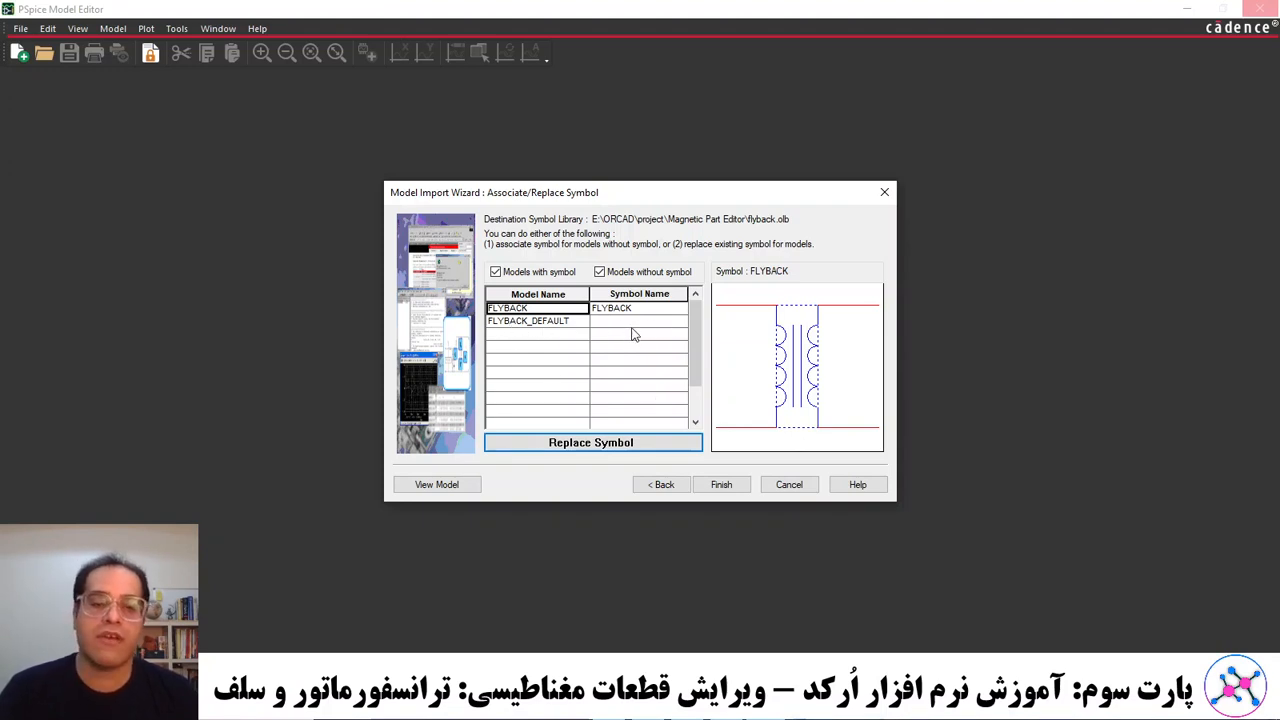
Finish the model import, attaching default rectangular symbols to models without one, and dismiss the import log.
{"action": "left_click", "coordinate": [722, 486]}
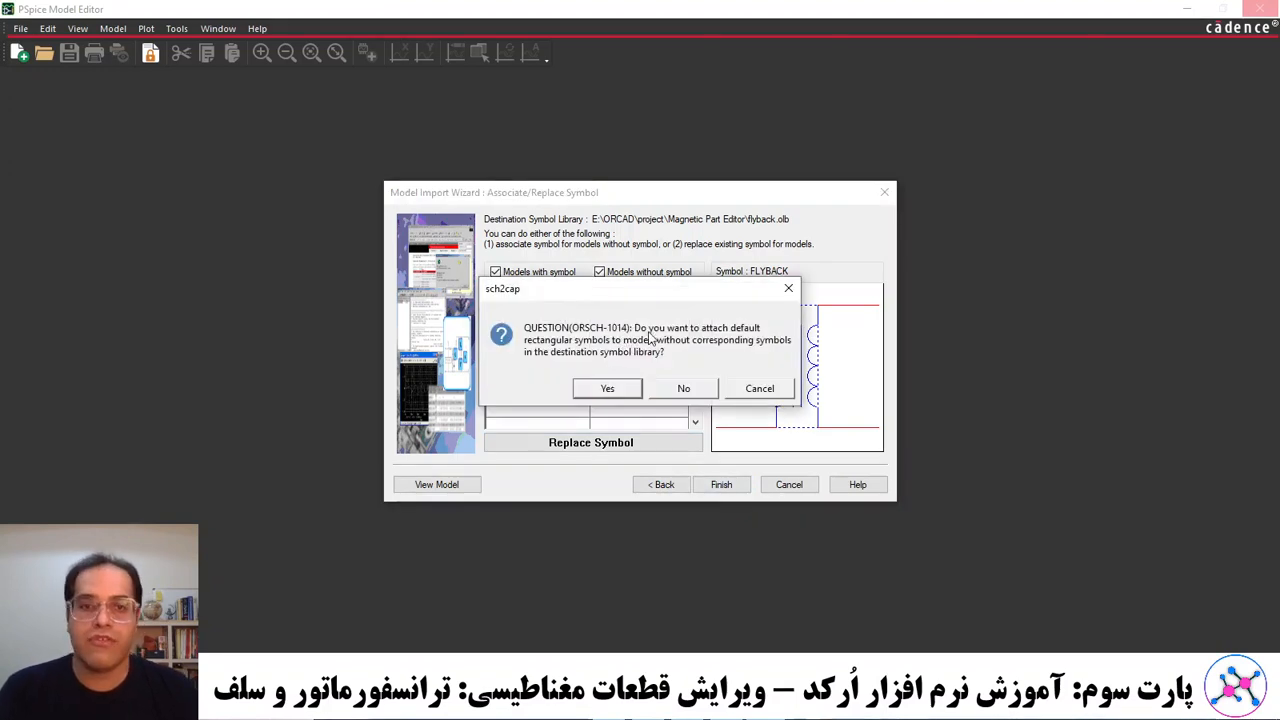
{"action": "left_click_drag", "start_coordinate": [579, 296], "coordinate": [611, 427]}
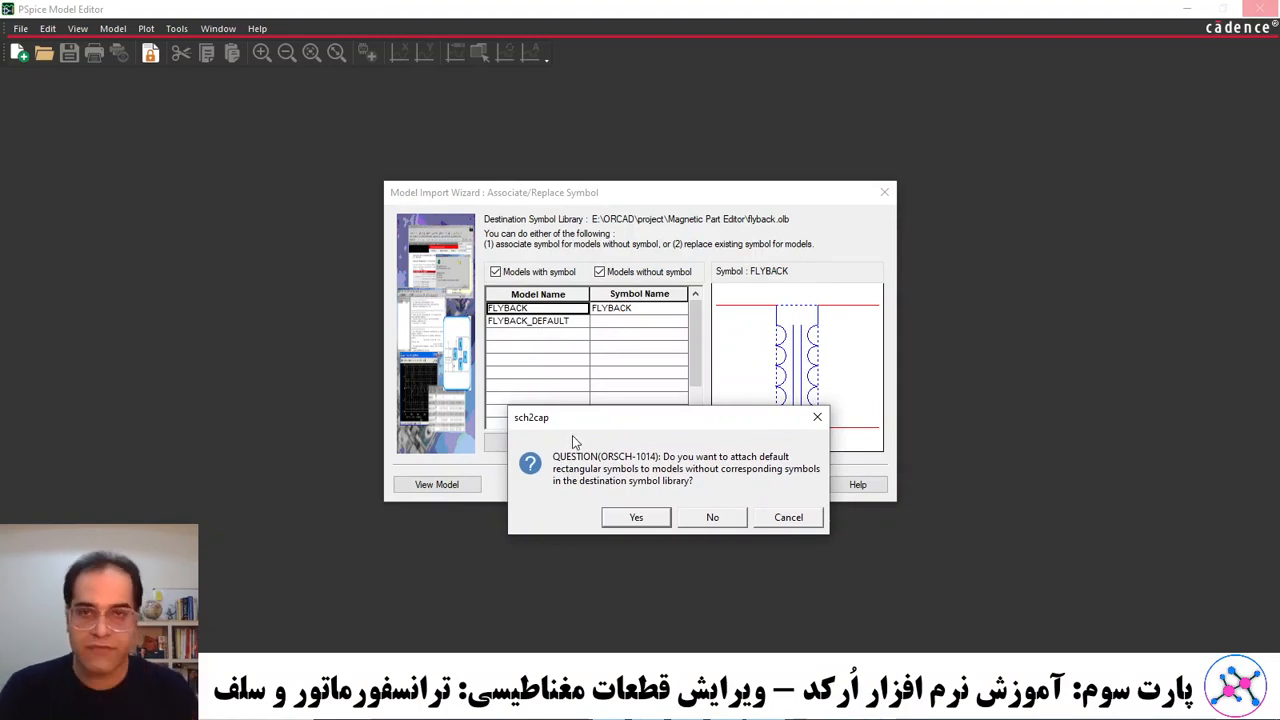
{"action": "left_click", "coordinate": [637, 517]}
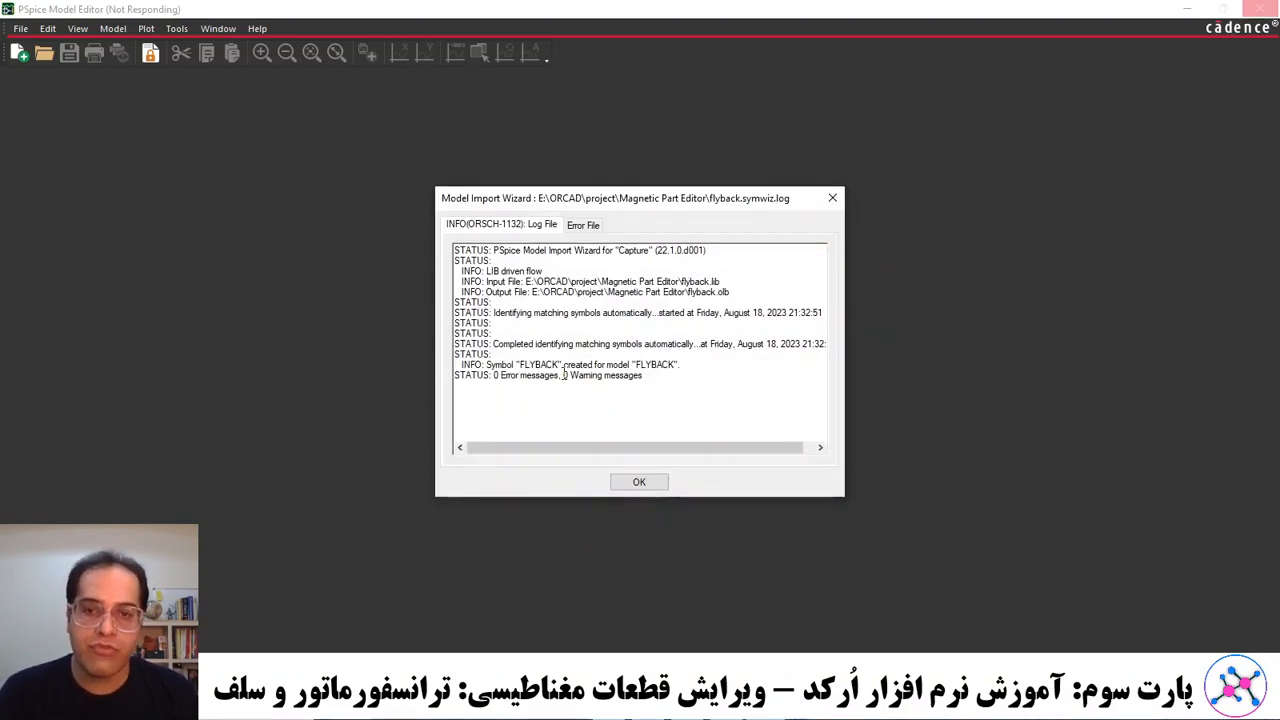
{"action": "left_click", "coordinate": [633, 486]}
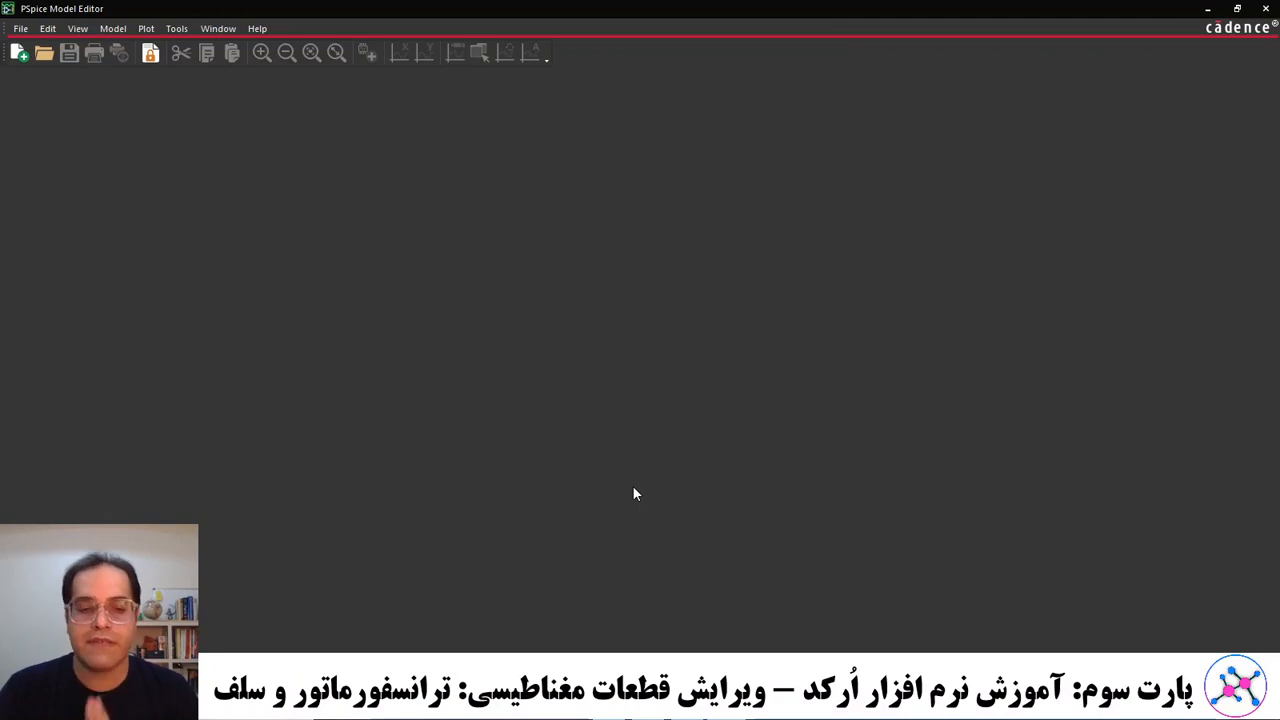
Close PSpice Model Editor and launch OrCAD Capture with the OrCAD Capture suite, declining to reload improperly closed projects.
{"action": "left_click", "coordinate": [1265, 8]}
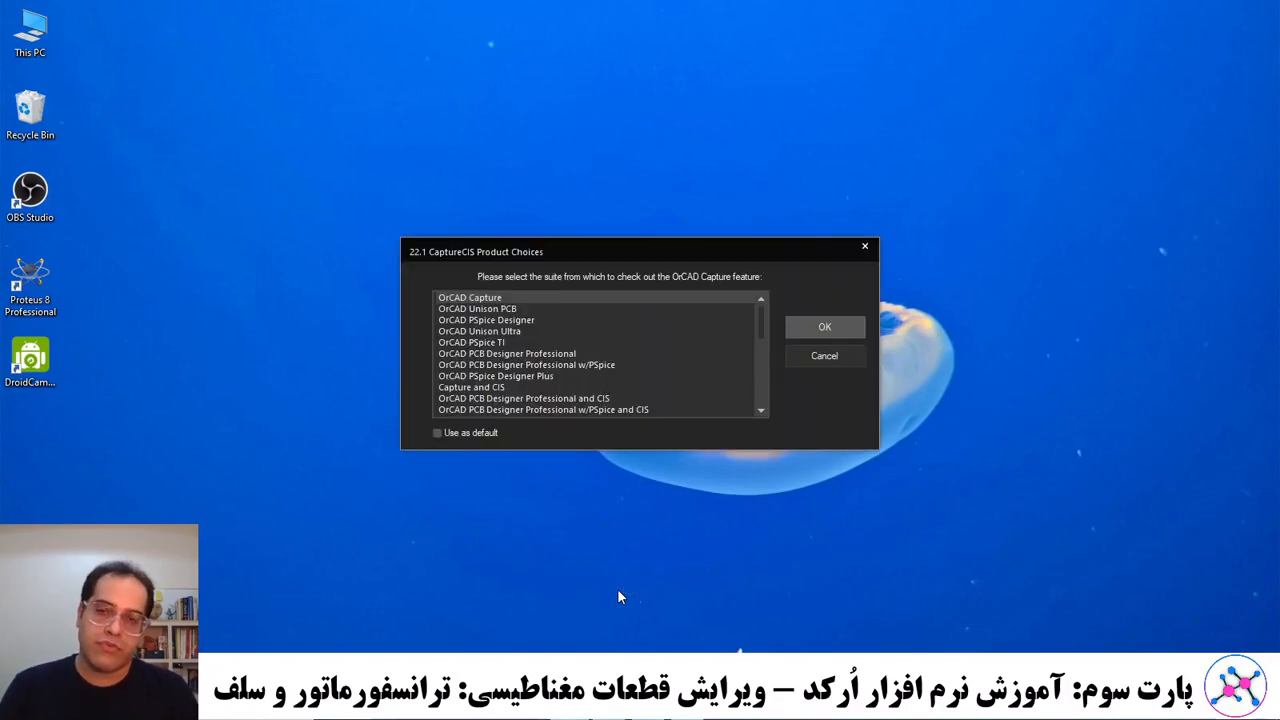
{"action": "left_click", "coordinate": [822, 328]}
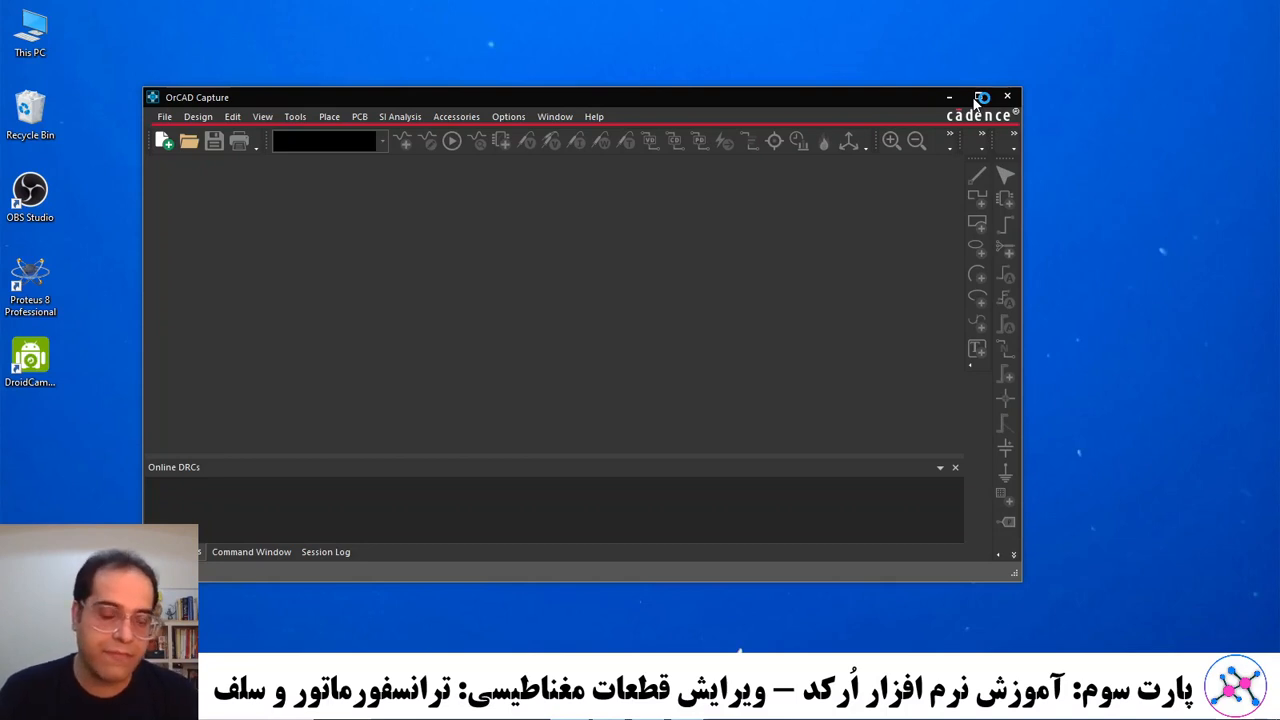
{"action": "key", "text": "super+a"}
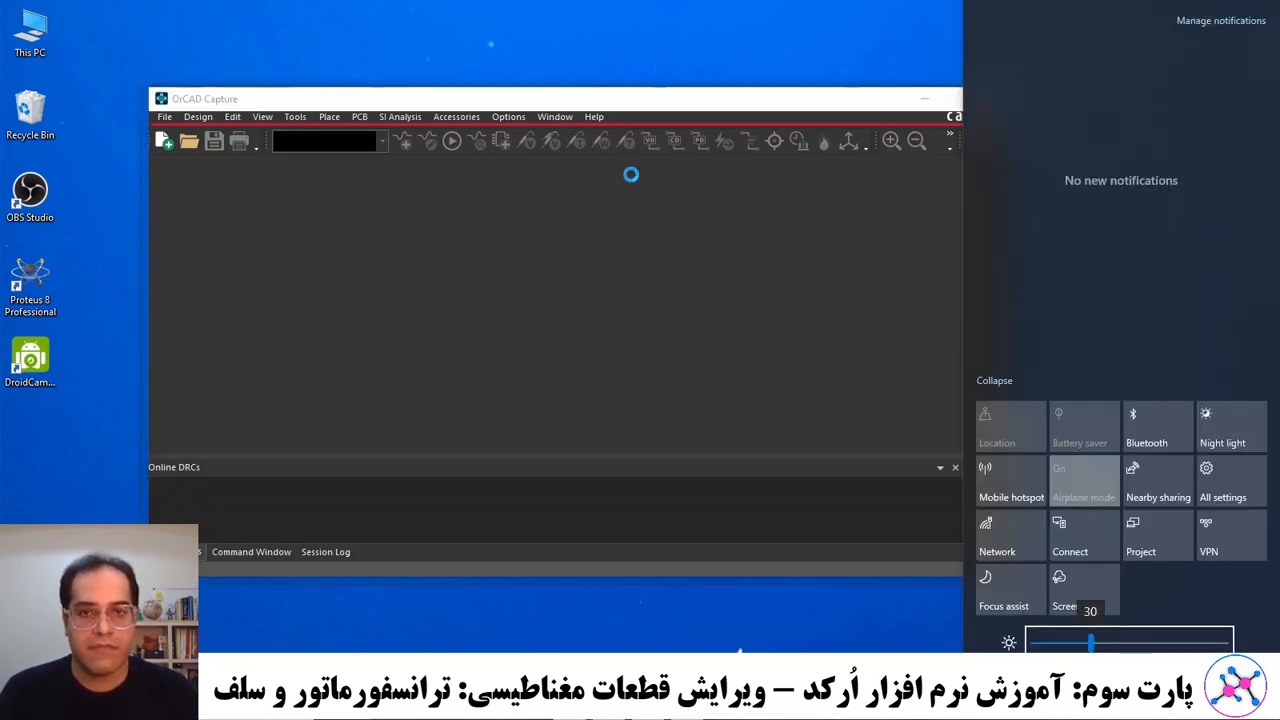
{"action": "left_click", "coordinate": [641, 104]}
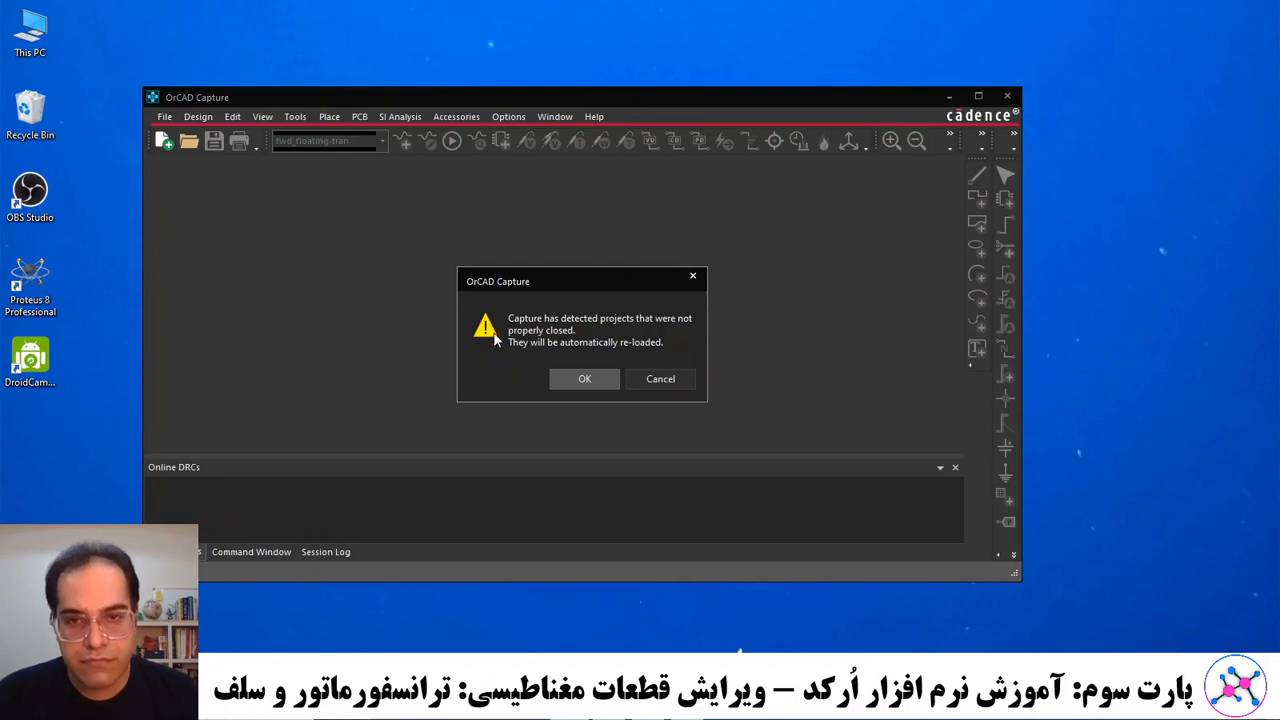
{"action": "left_click", "coordinate": [662, 378]}
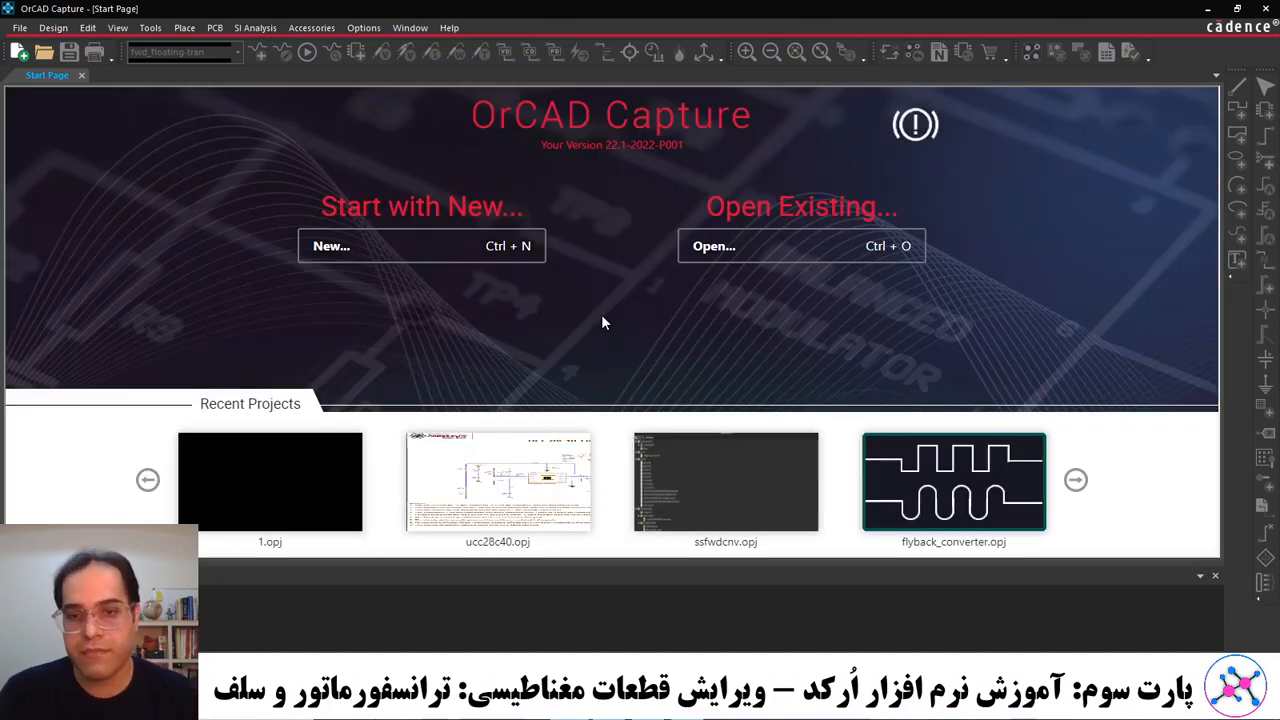
Create a new project named example_001 in the Magnetic Part Editor folder and expand its example_001.dsn design.
{"action": "left_click", "coordinate": [429, 249]}
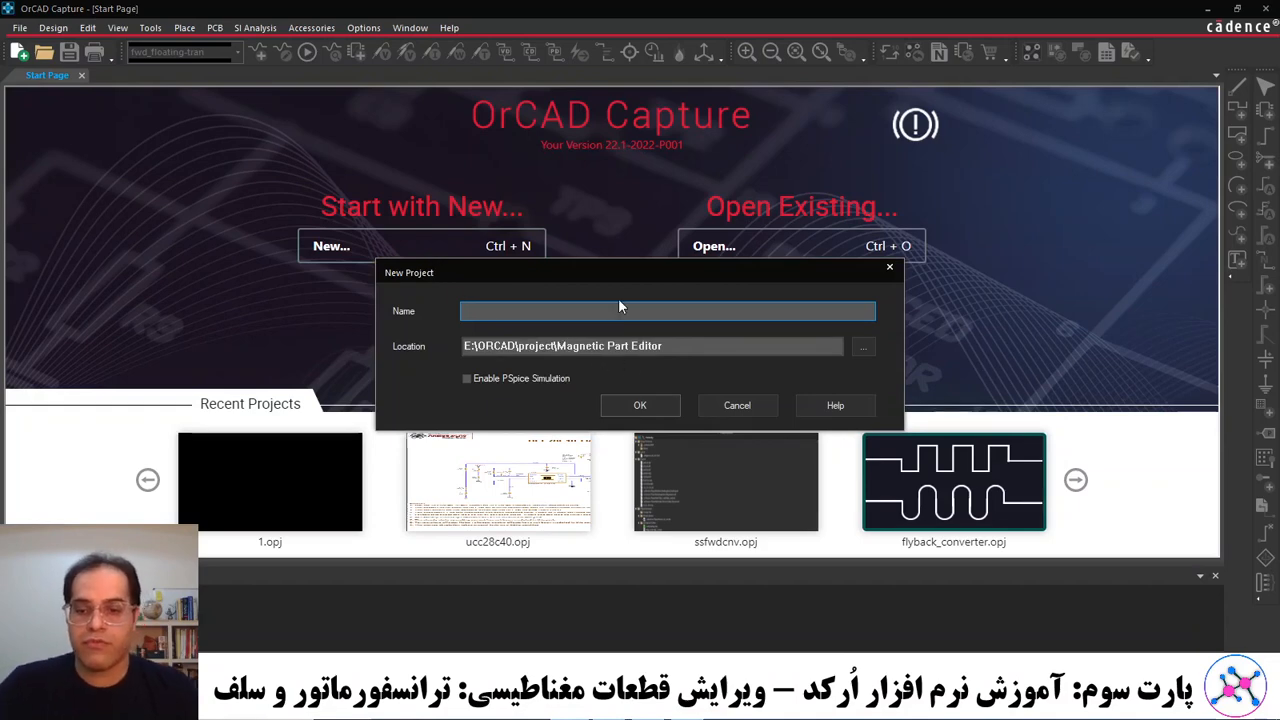
{"action": "type", "text": "exampl"}
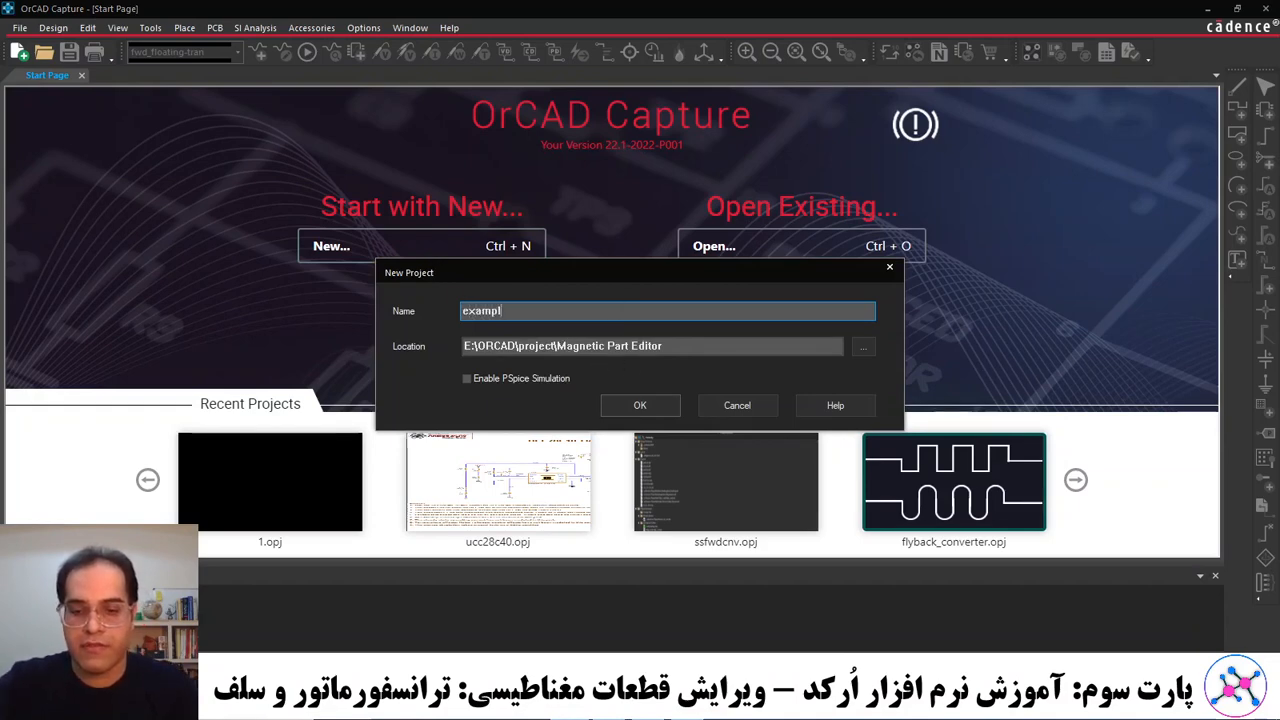
{"action": "type", "text": "e_001"}
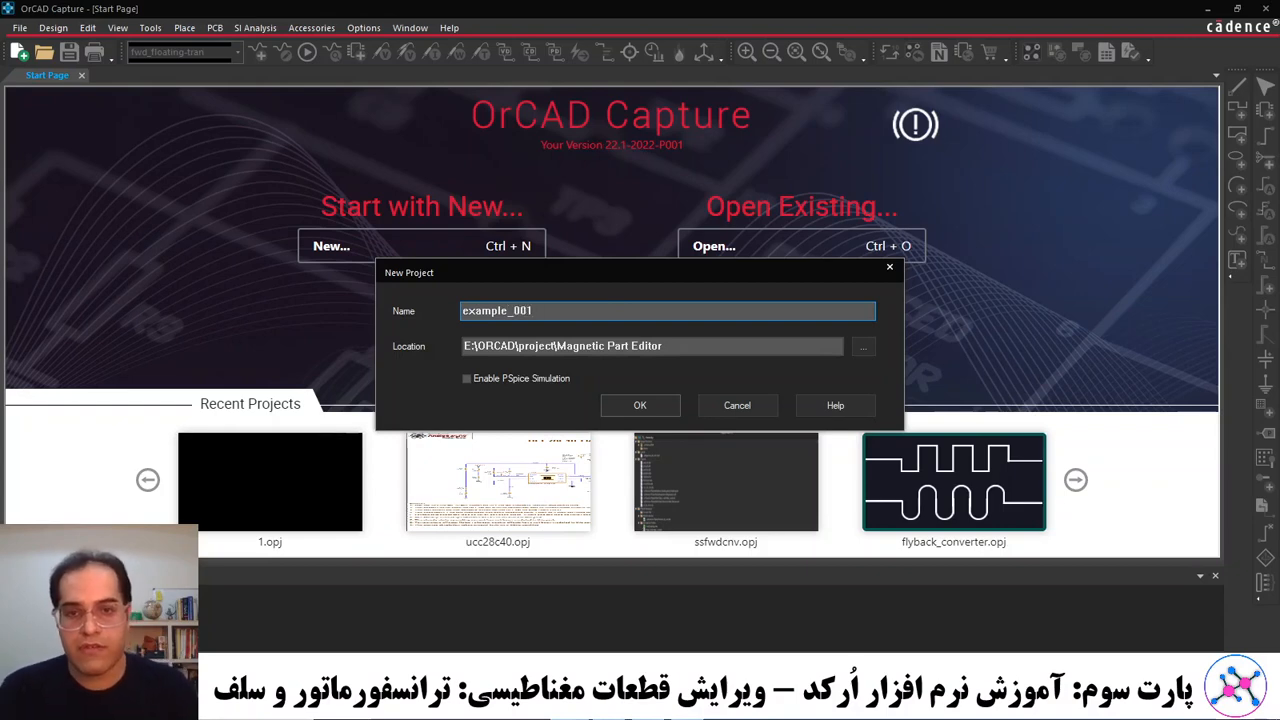
{"action": "left_click", "coordinate": [659, 406]}
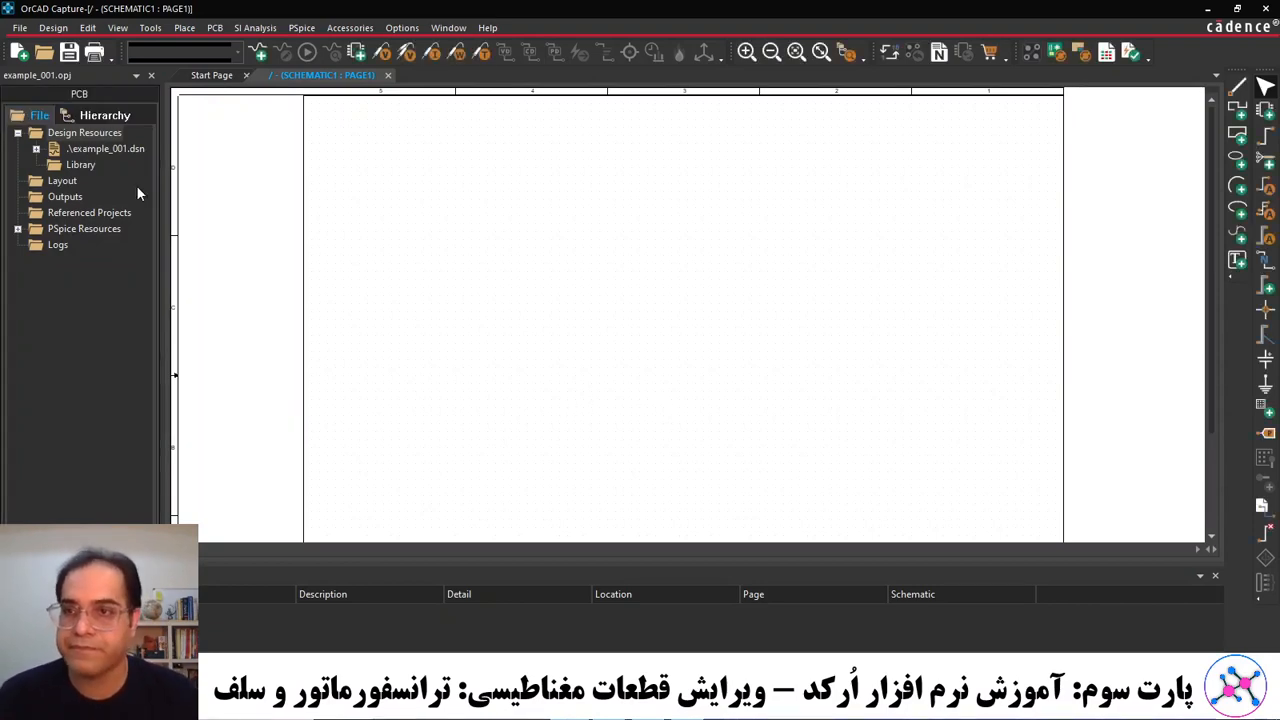
{"action": "left_click", "coordinate": [37, 149]}
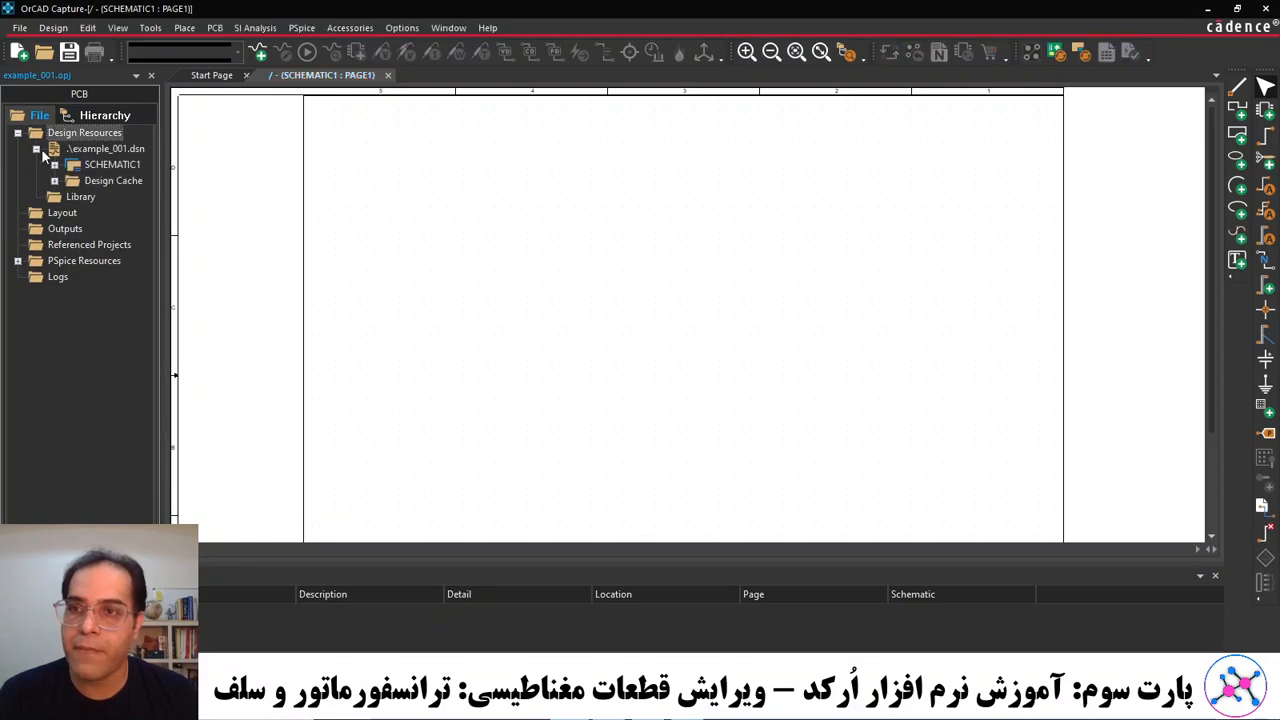
Open PAGE1 of SCHEMATIC1 and add all the Capture libraries in the pspice folder to the part placement libraries.
{"action": "double_click", "coordinate": [114, 168]}
{"action": "double_click", "coordinate": [116, 180]}
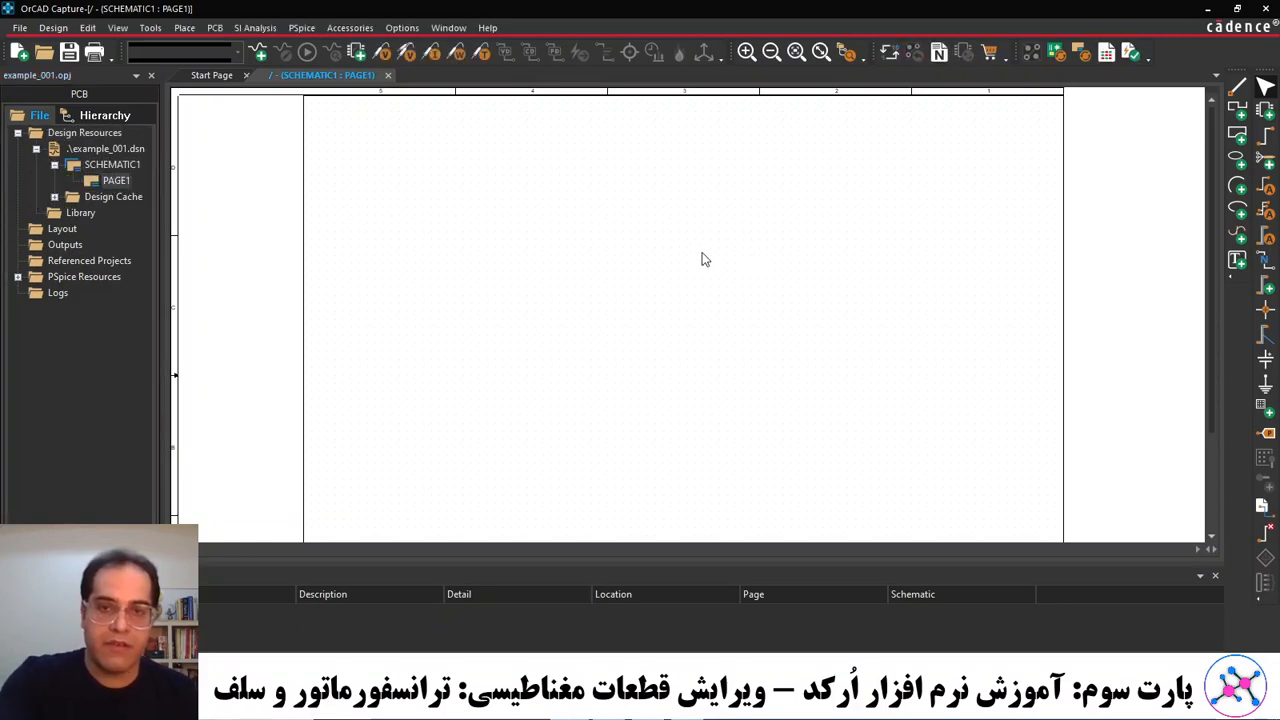
{"action": "key", "text": "p"}
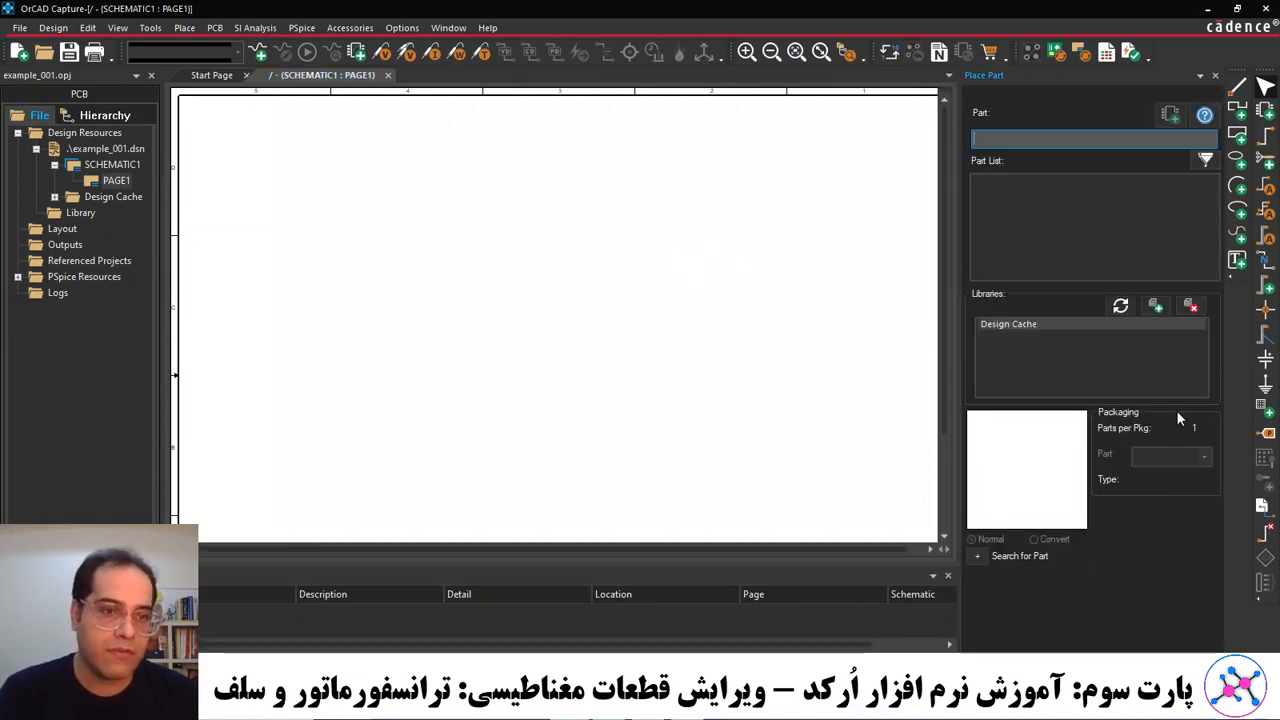
{"action": "left_click", "coordinate": [1153, 307]}
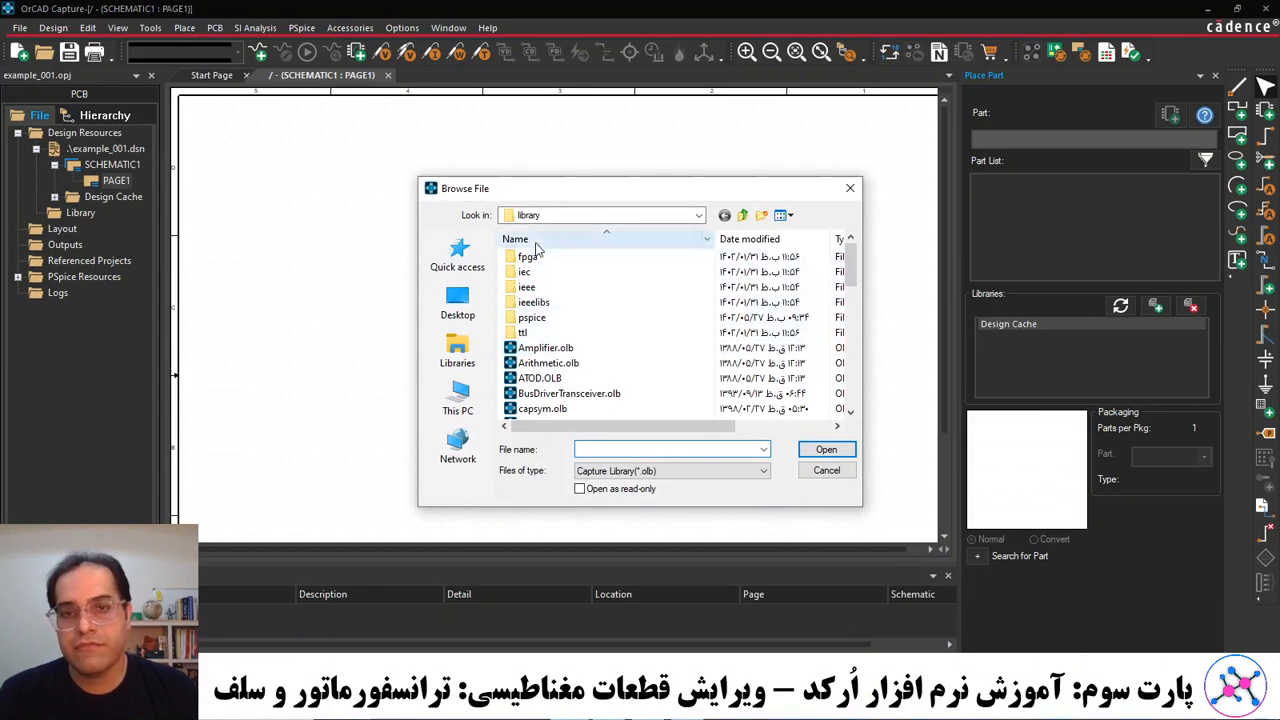
{"action": "double_click", "coordinate": [533, 317]}
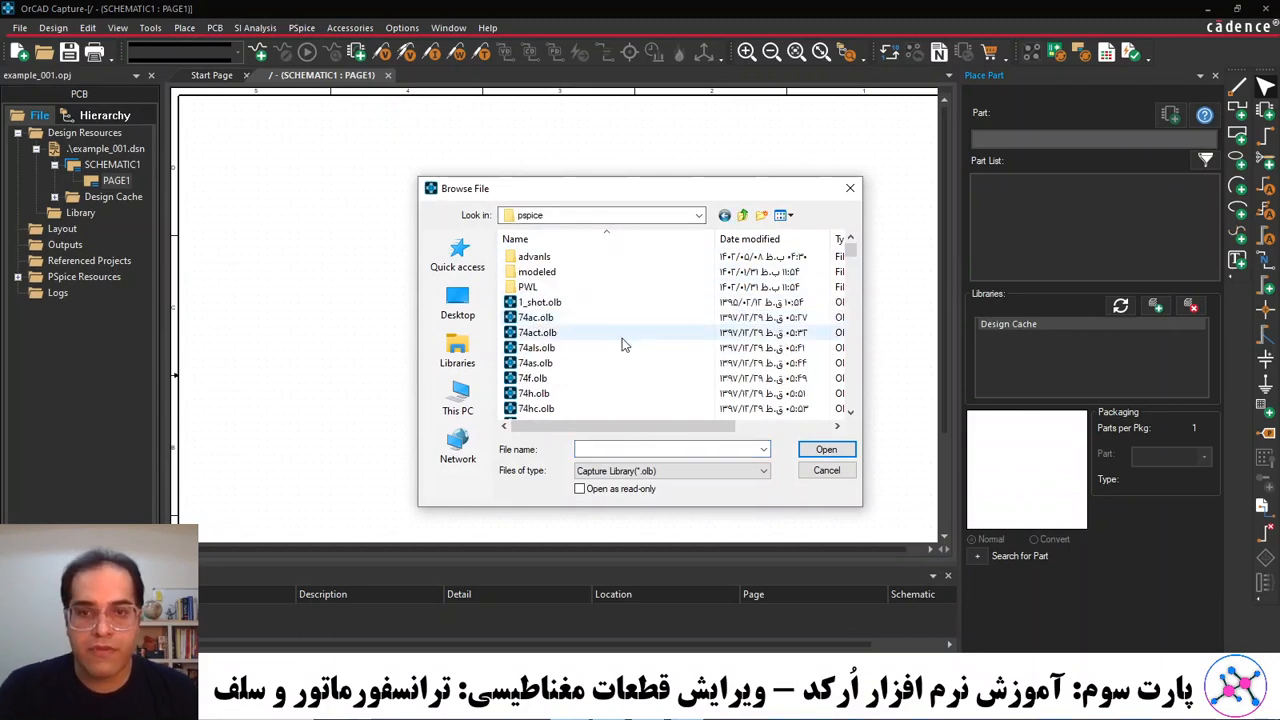
{"action": "left_click", "coordinate": [622, 333]}
{"action": "key", "text": "ctrl+a"}
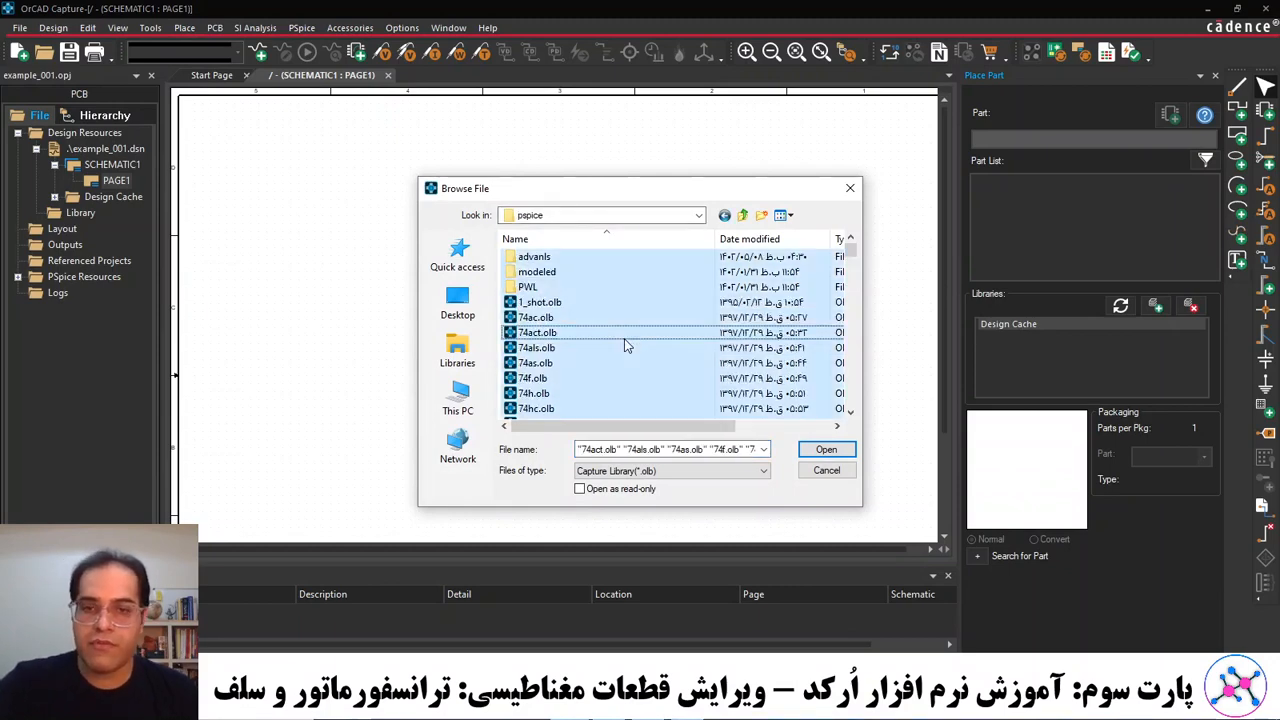
{"action": "left_click", "coordinate": [826, 451]}
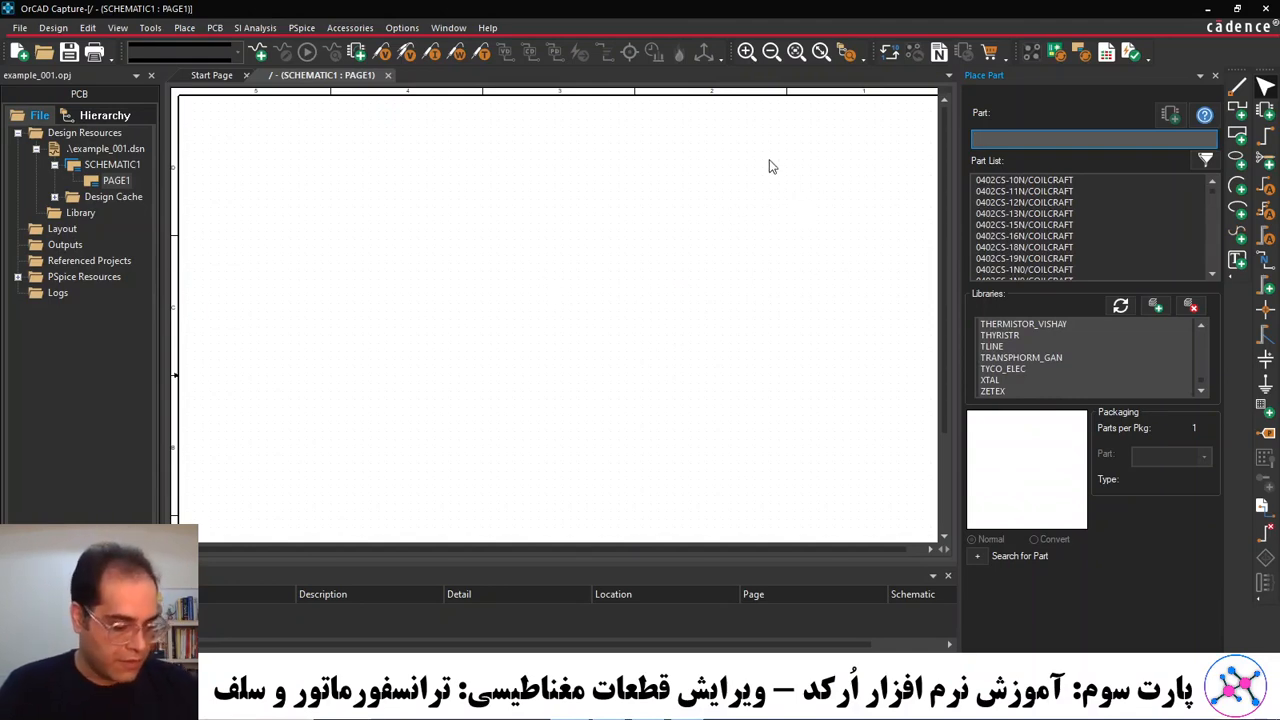
Place a VDC source from the SOURCE library in the upper-left area of the schematic page.
{"action": "type", "text": "vdc"}
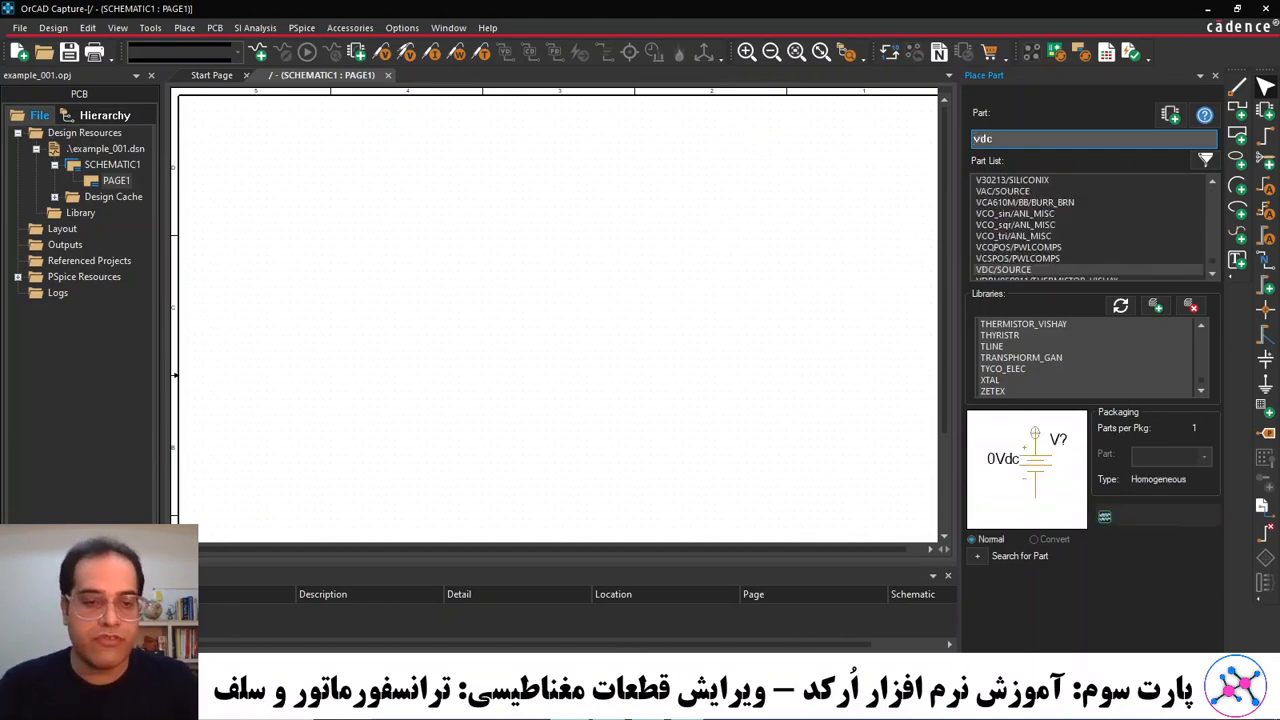
{"action": "key", "text": "Return"}
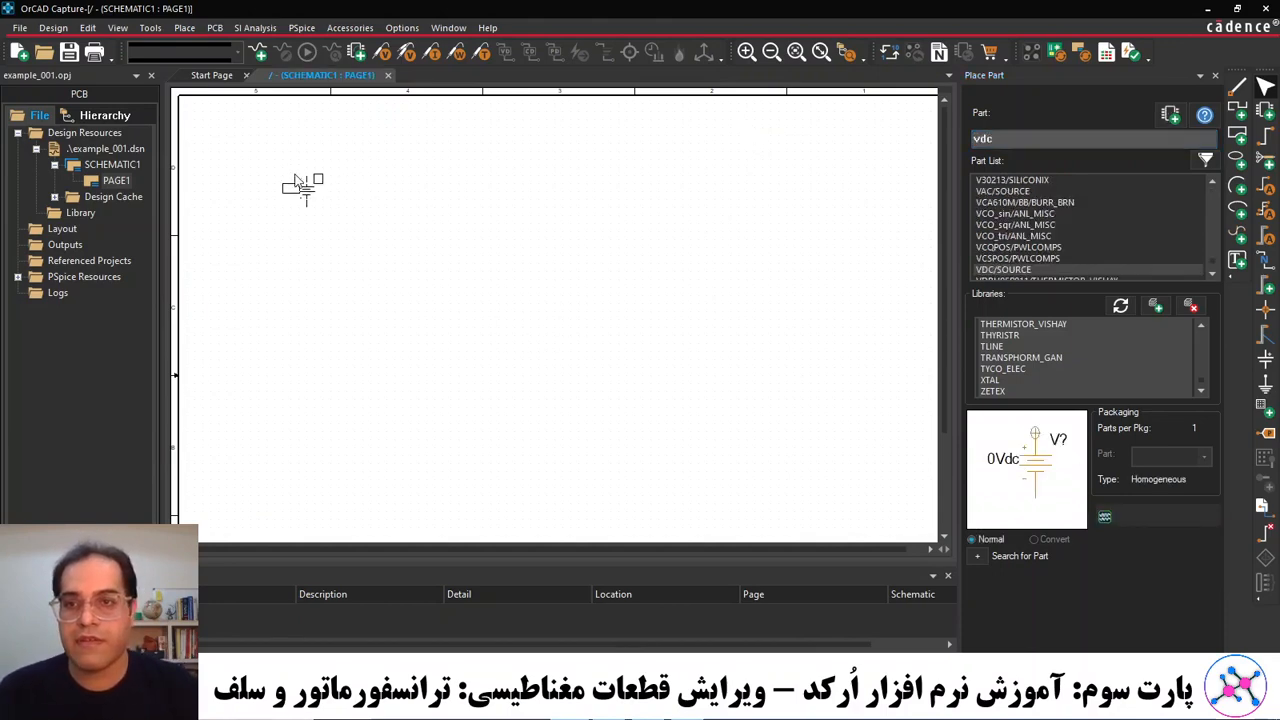
{"action": "left_click", "coordinate": [291, 180]}
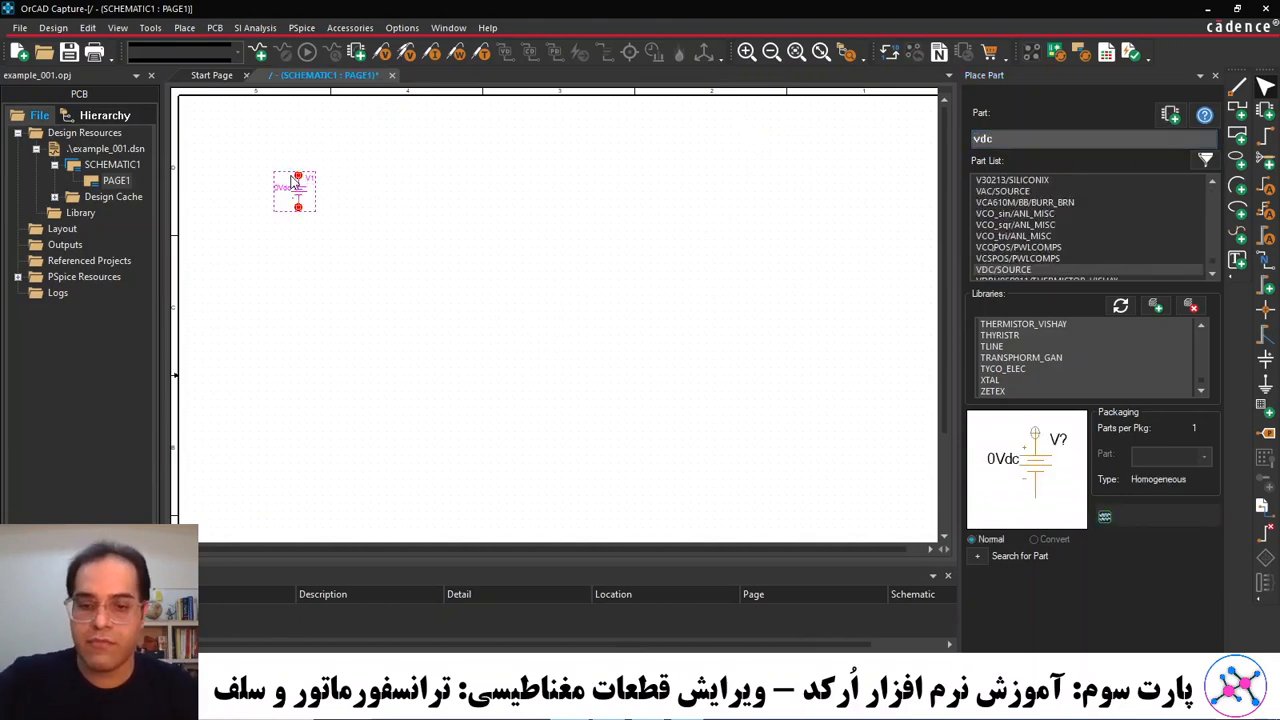
{"action": "scroll", "coordinate": [291, 186], "scroll_direction": "up", "scroll_amount": 2, "text": "ctrl"}
{"action": "left_click", "coordinate": [484, 388]}
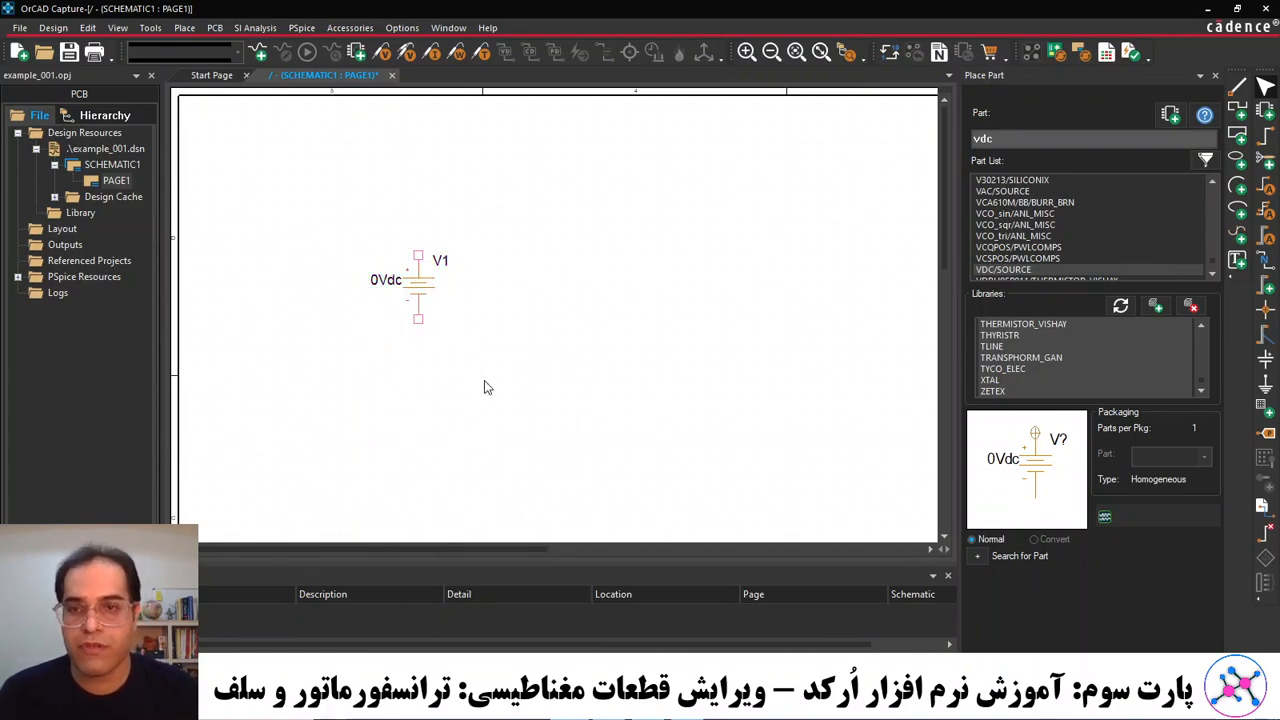
Place a 0/CAPSYM ground symbol on the negative terminal of voltage source V1.
{"action": "key", "text": "g"}
{"action": "left_click", "coordinate": [460, 270]}
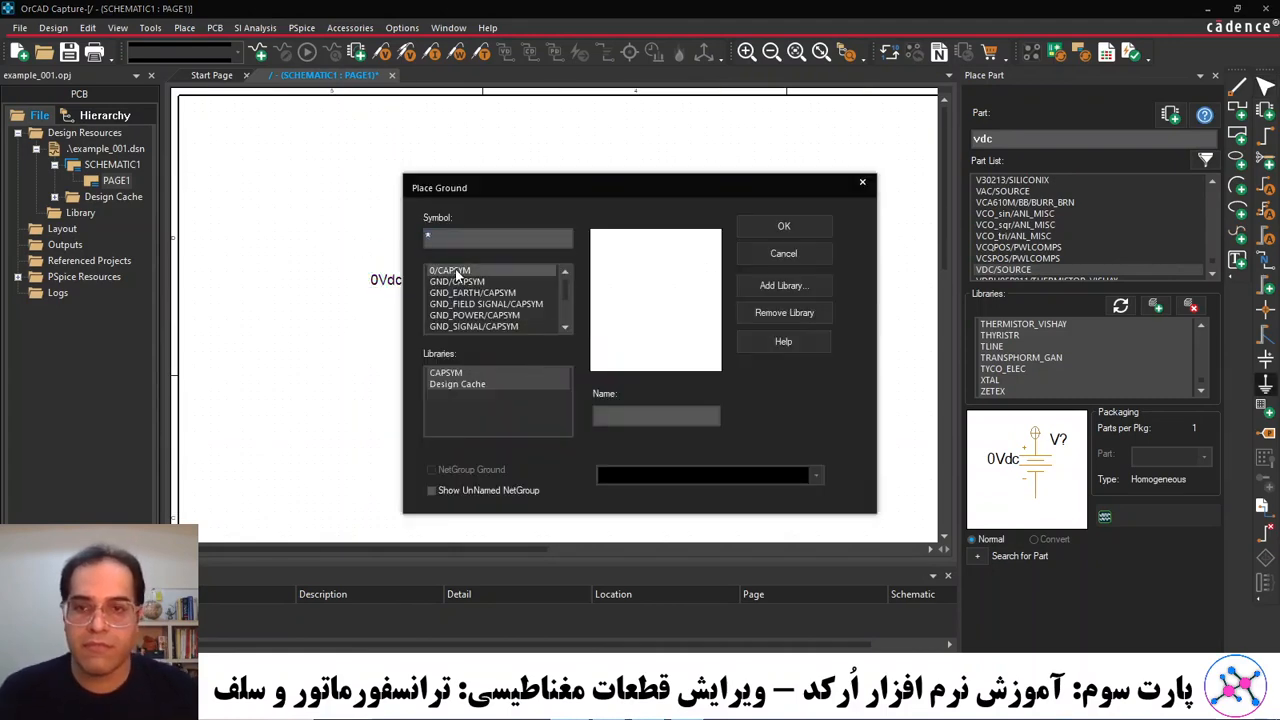
{"action": "left_click", "coordinate": [784, 226]}
{"action": "left_click", "coordinate": [418, 340]}
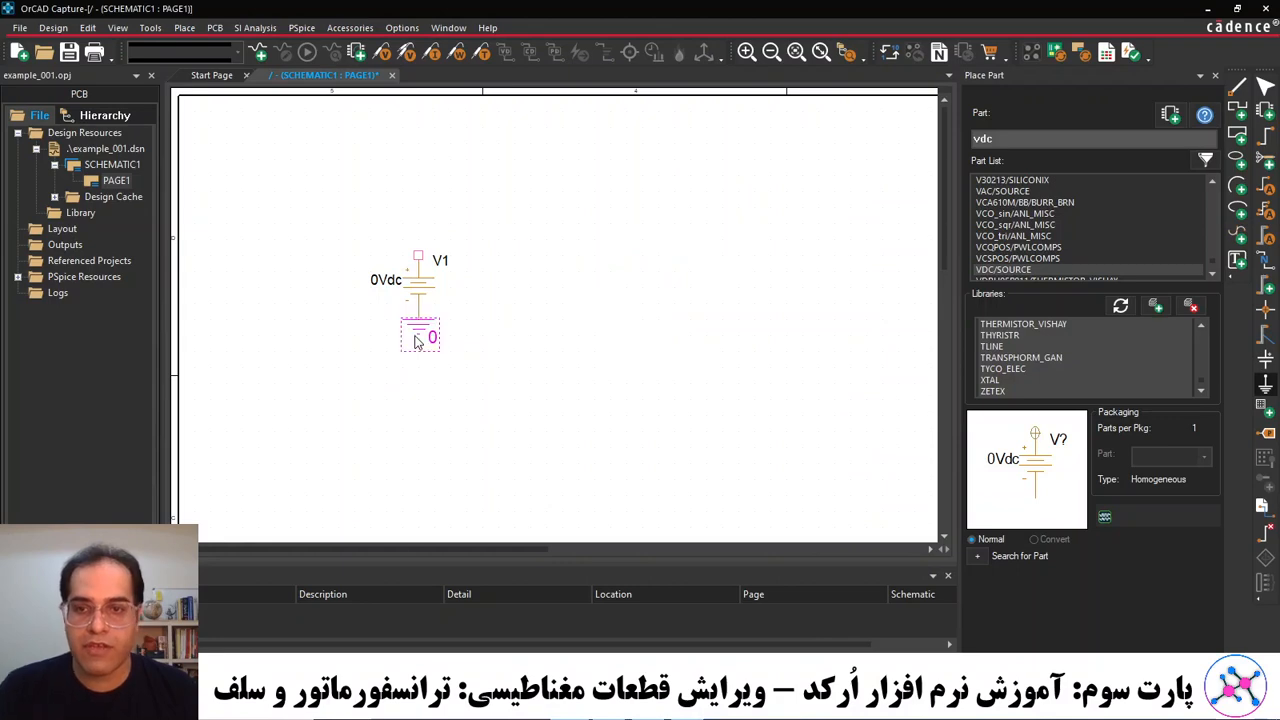
{"action": "key", "text": "Escape"}
Set the DC value of voltage source V1 to 50.
{"action": "double_click", "coordinate": [385, 280]}
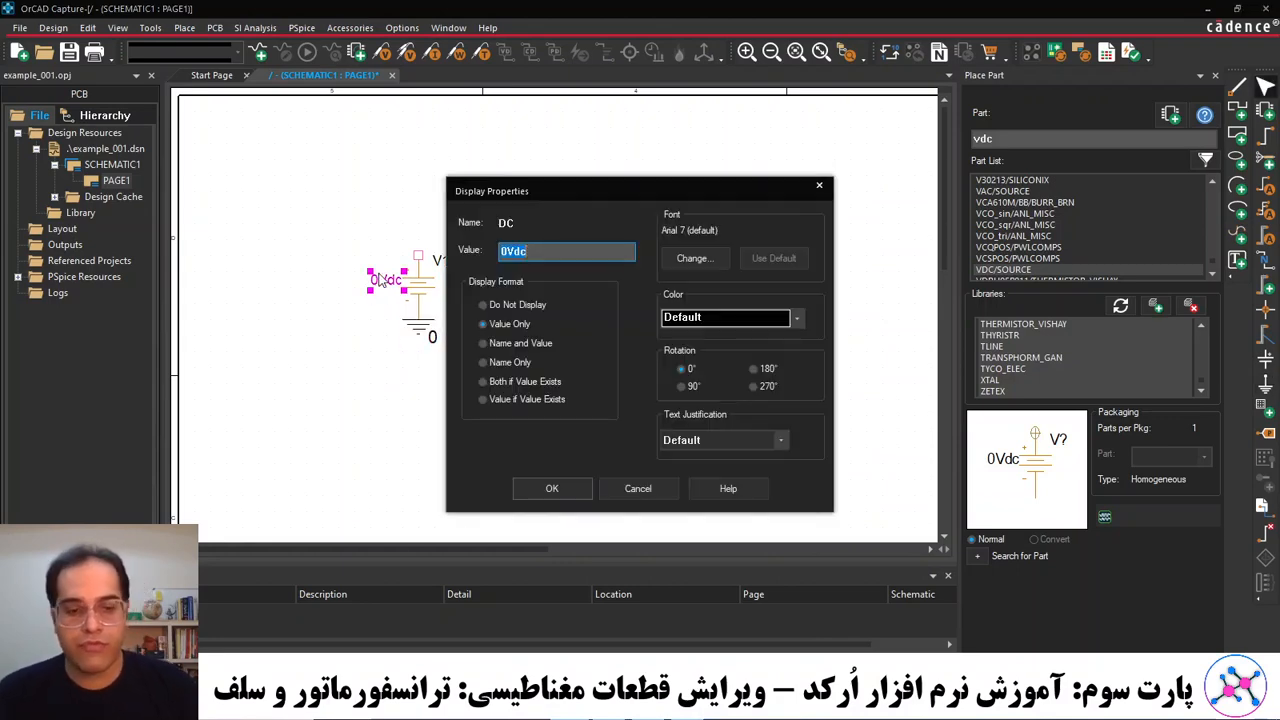
{"action": "type", "text": "50"}
{"action": "key", "text": "Return"}
{"action": "left_click", "coordinate": [624, 232]}
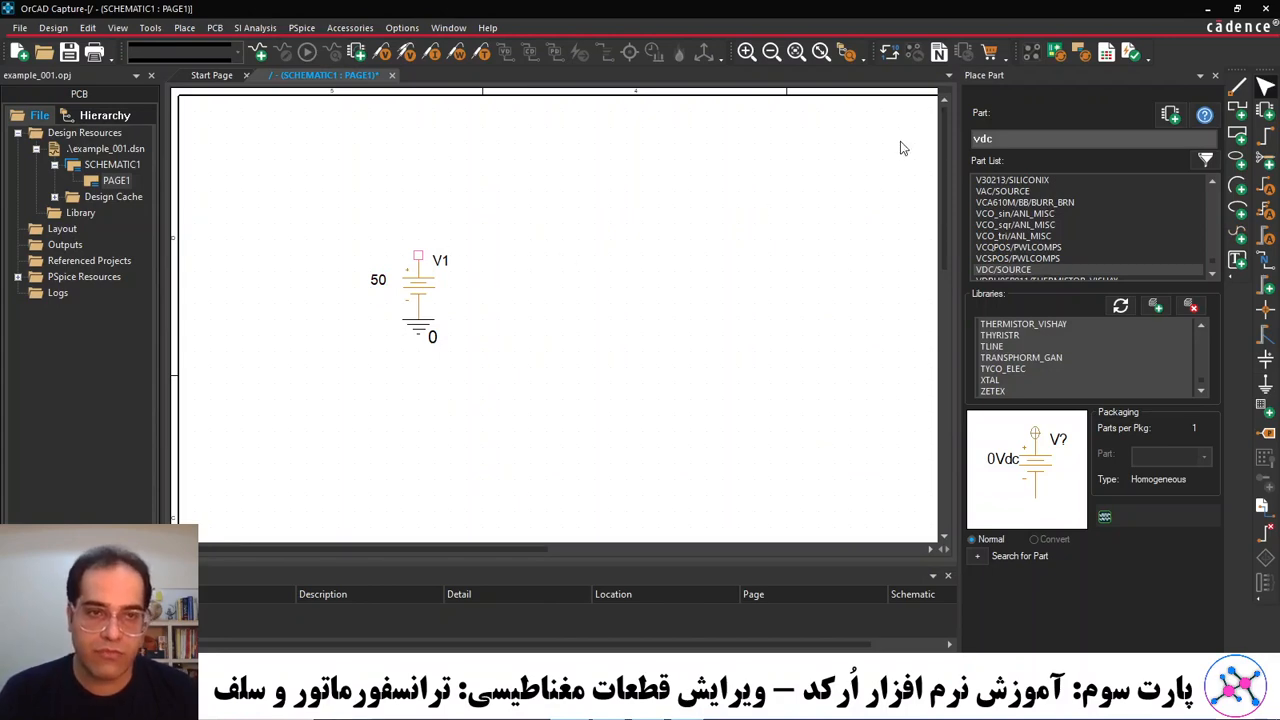
{"action": "left_click", "coordinate": [1004, 137]}
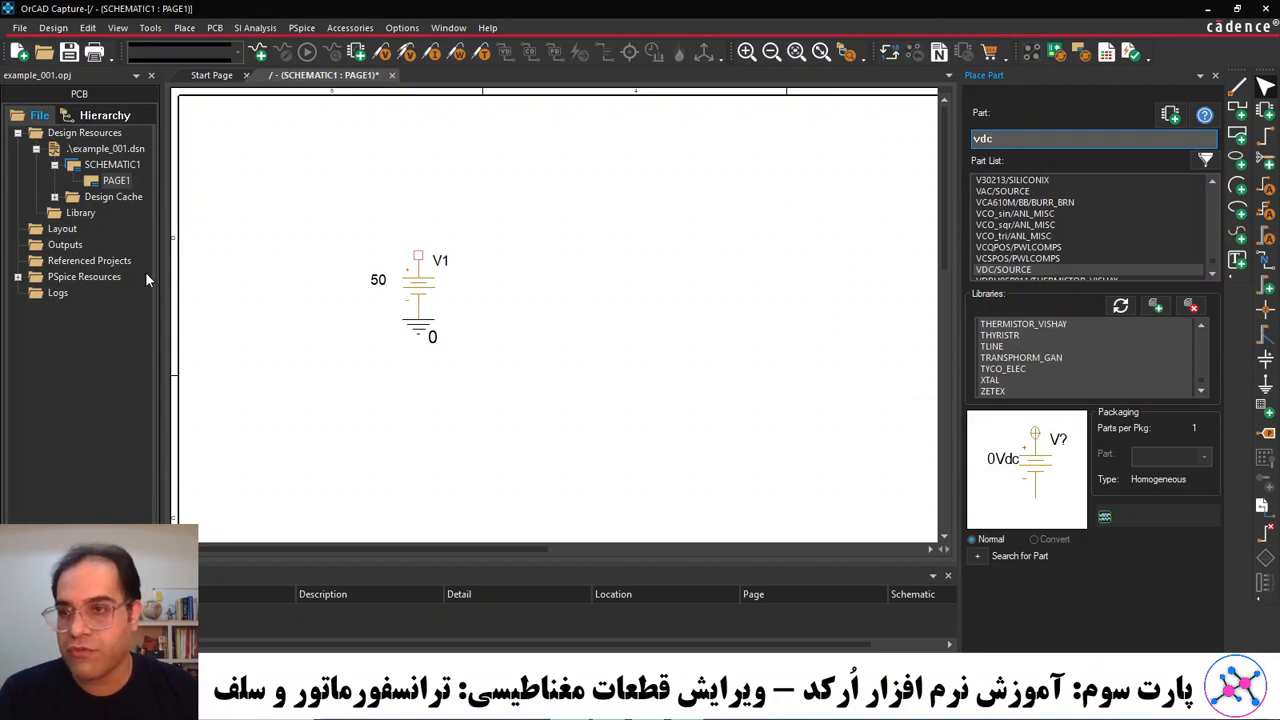
{"action": "left_click", "coordinate": [86, 215]}
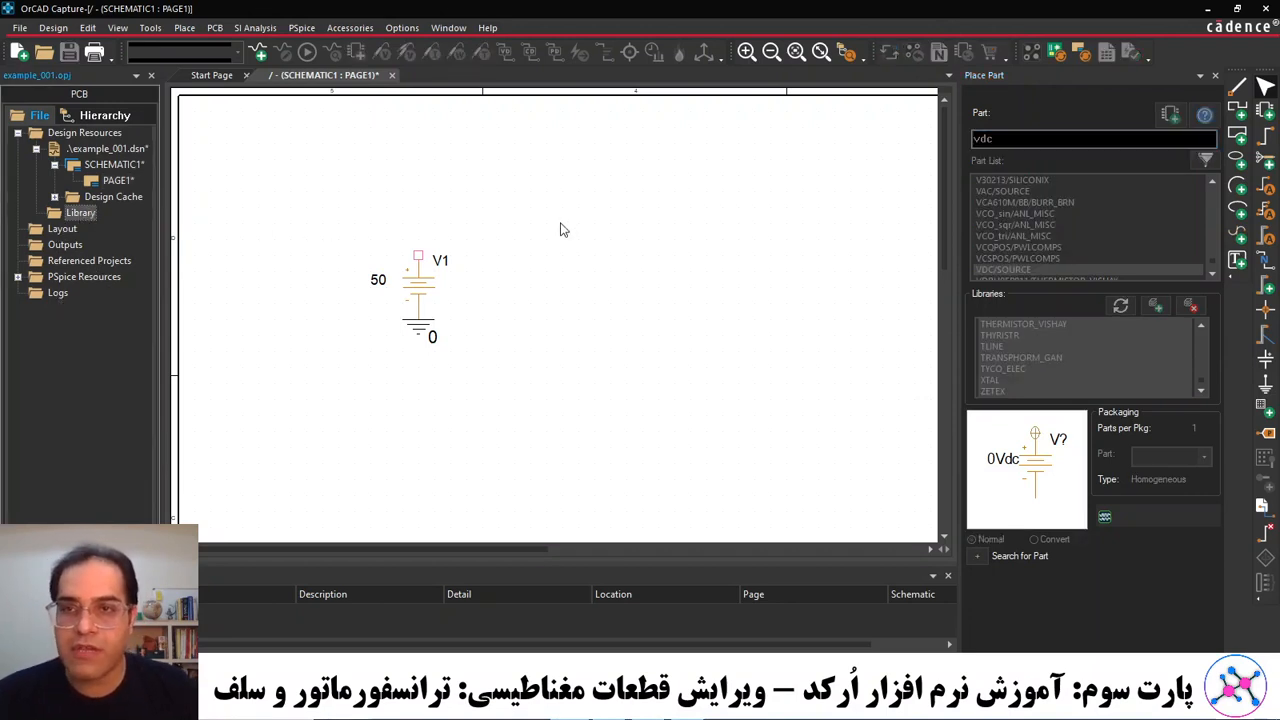
{"action": "left_click", "coordinate": [505, 198]}
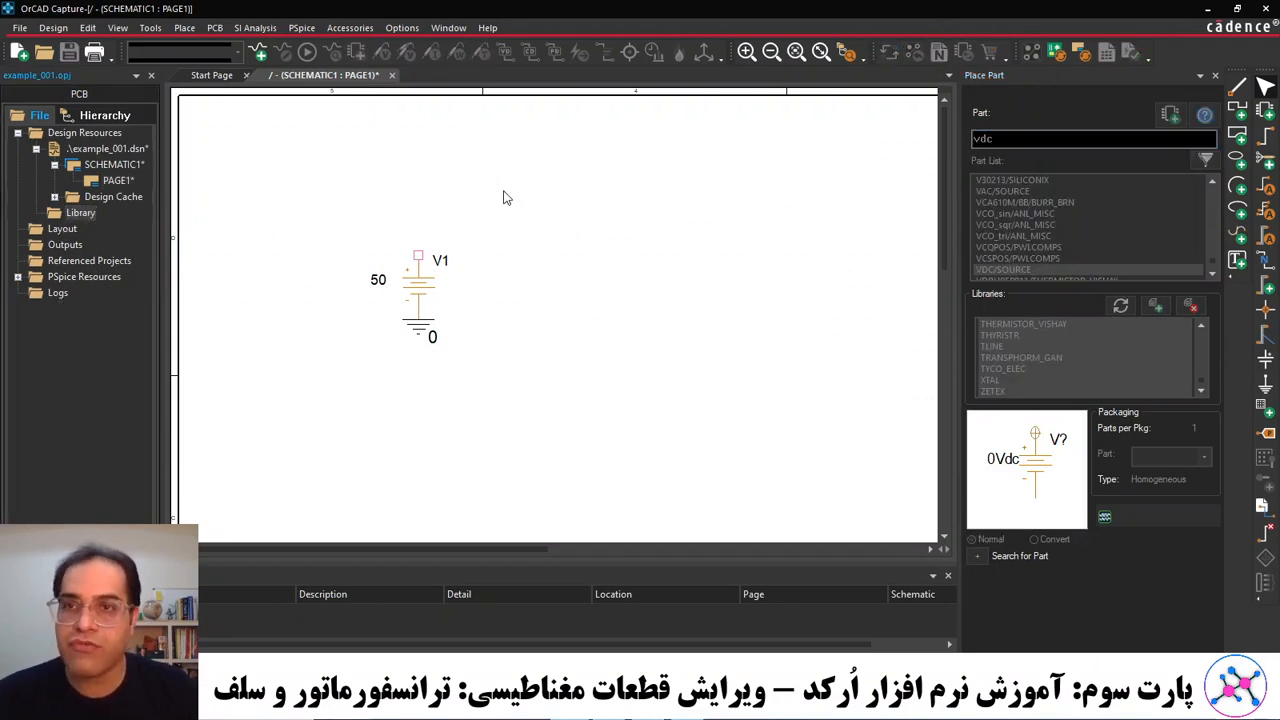
Add the FLYBACK.OLB library from the Magnetic Part Editor folder in the ORCAD project directory on drive E.
{"action": "left_click", "coordinate": [1155, 307]}
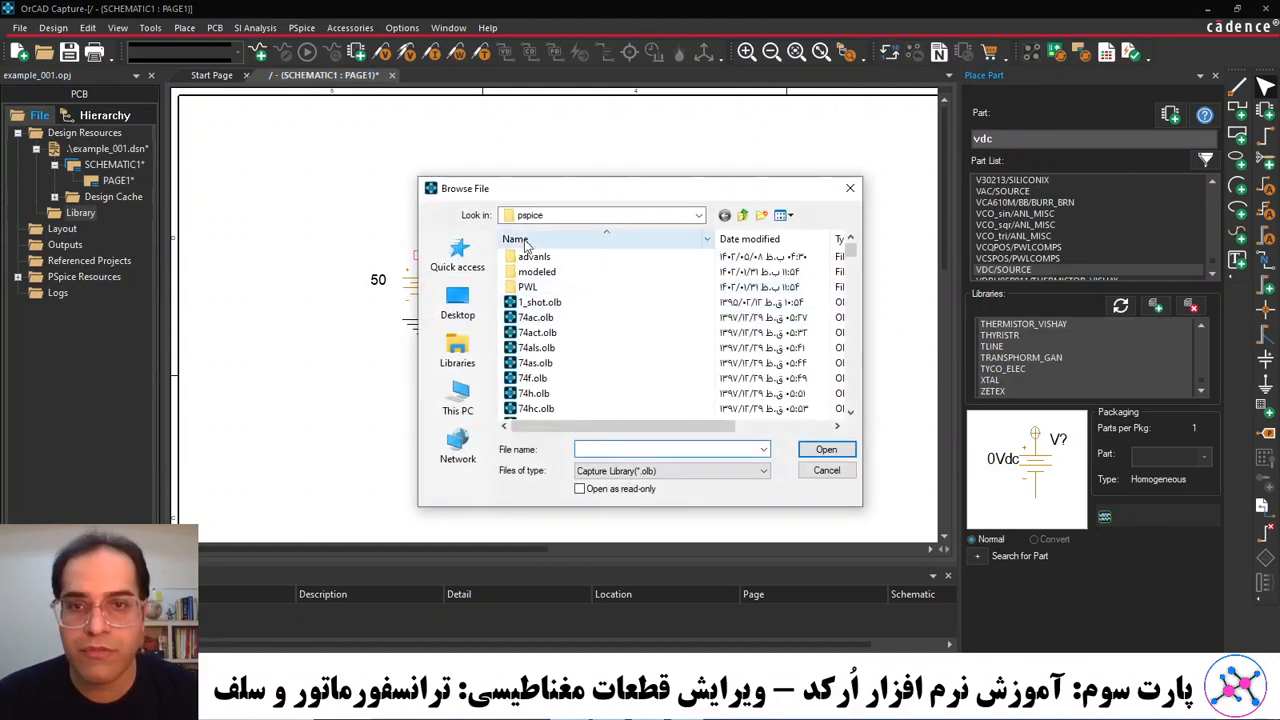
{"action": "left_click", "coordinate": [457, 395]}
{"action": "scroll", "coordinate": [623, 330], "scroll_direction": "down", "scroll_amount": 5}
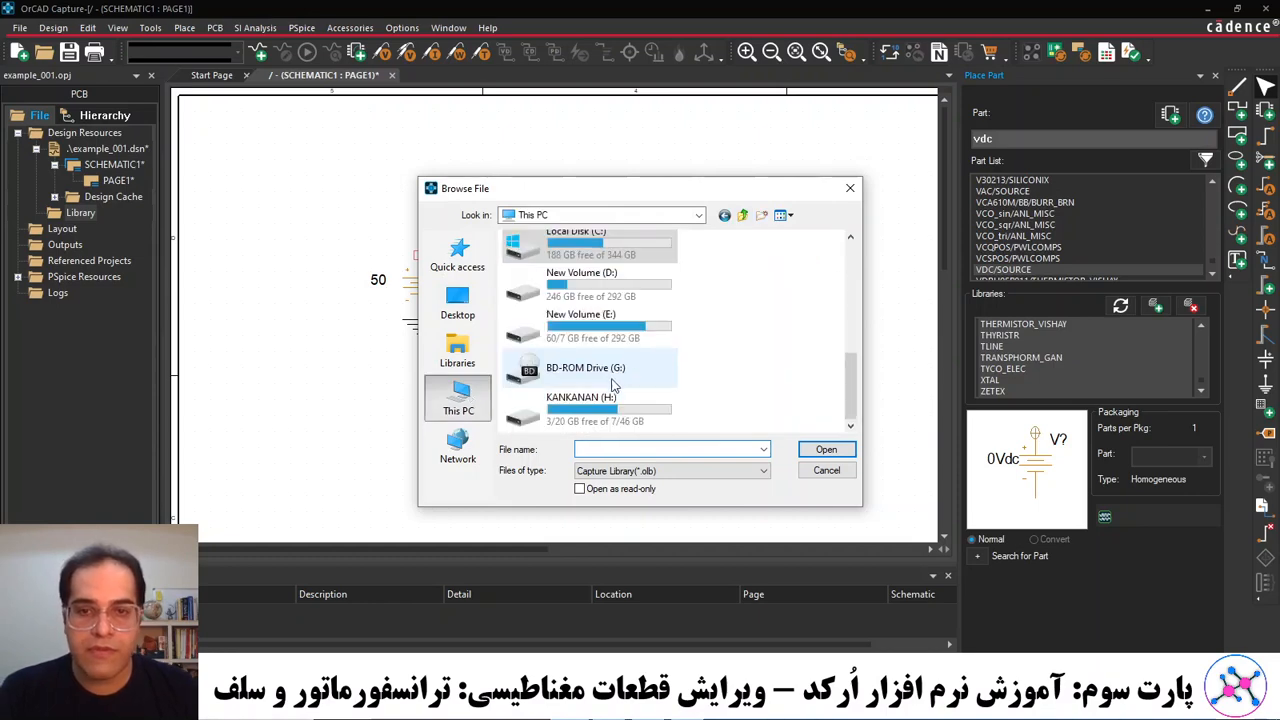
{"action": "double_click", "coordinate": [598, 325]}
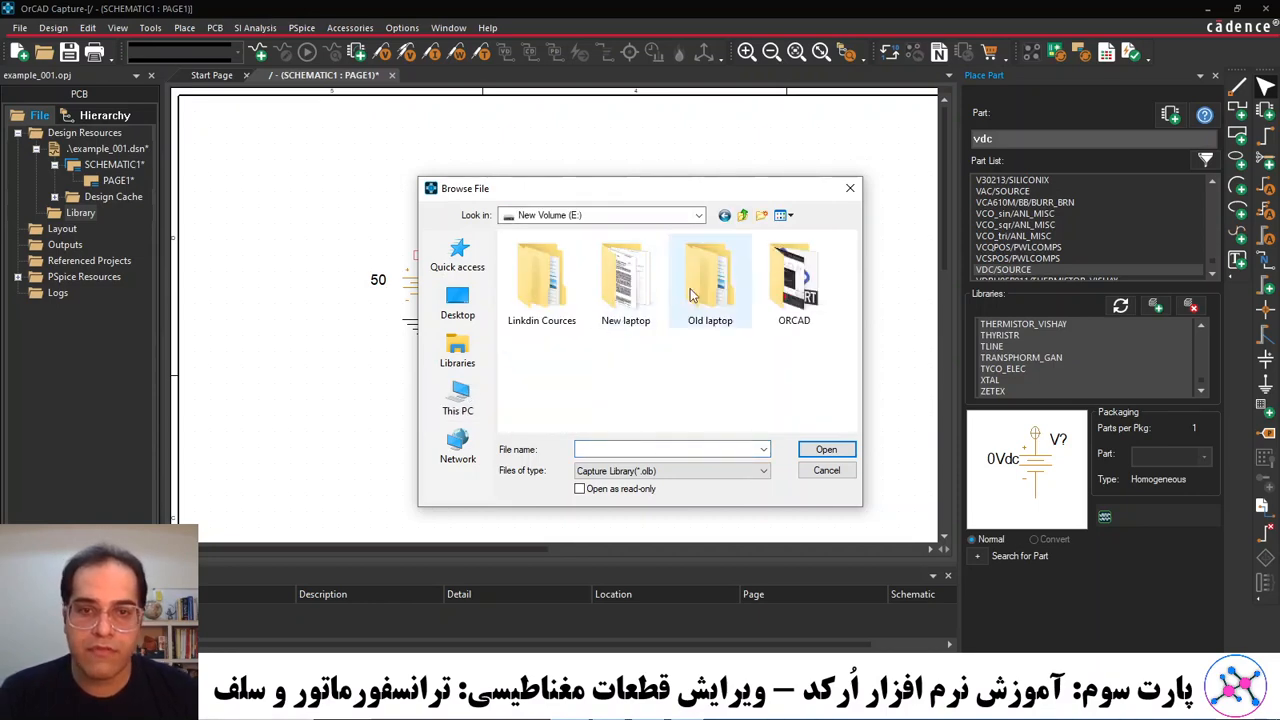
{"action": "double_click", "coordinate": [794, 278]}
{"action": "double_click", "coordinate": [530, 254]}
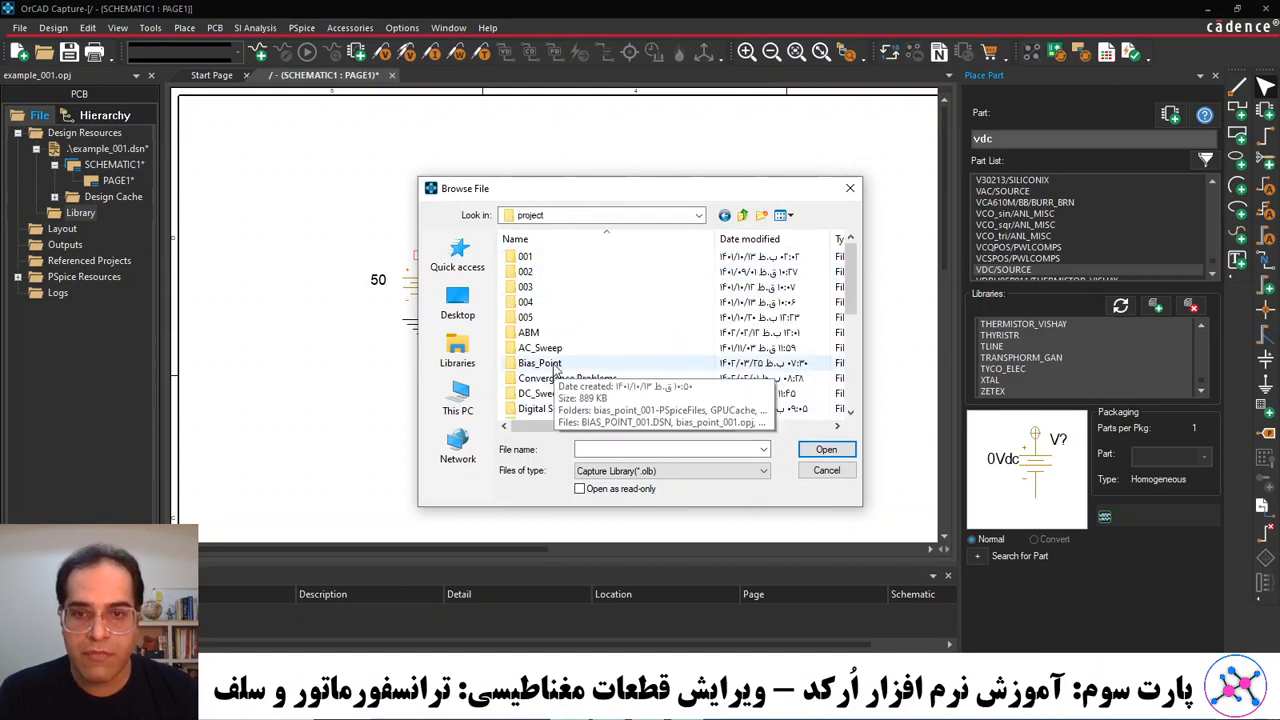
{"action": "scroll", "coordinate": [548, 390], "scroll_direction": "down", "scroll_amount": 5}
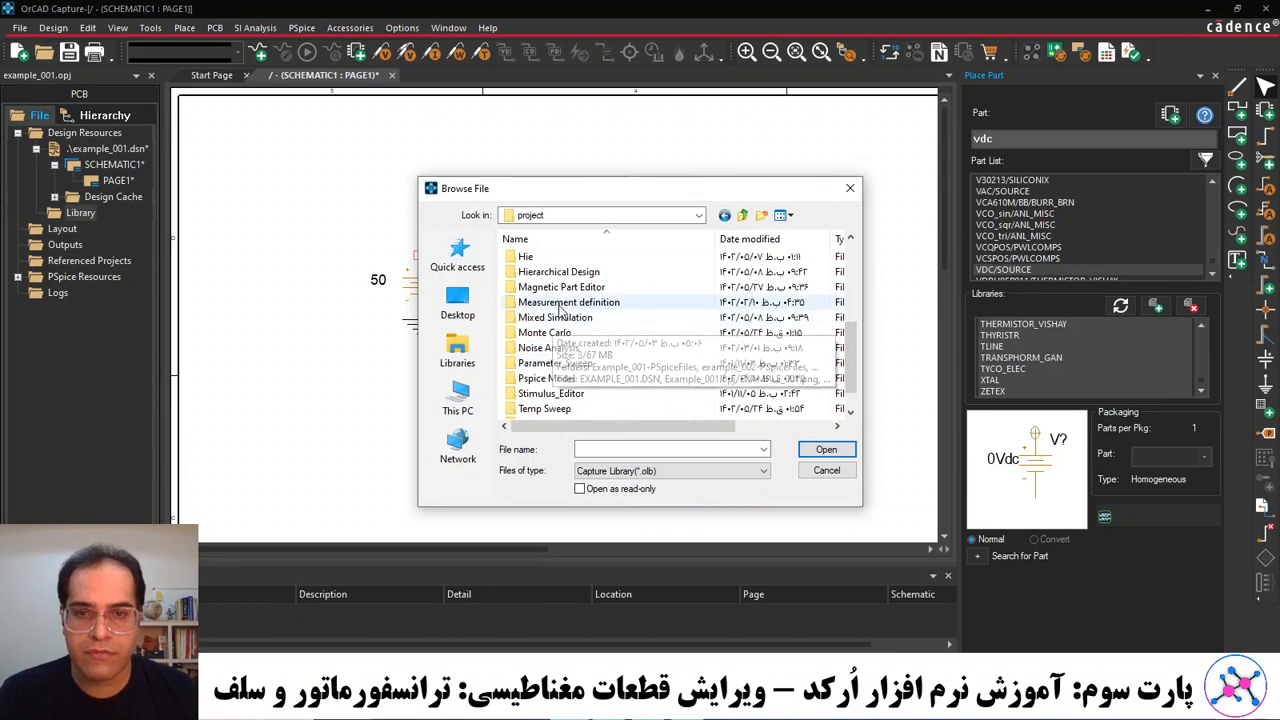
{"action": "double_click", "coordinate": [567, 289]}
{"action": "left_click", "coordinate": [566, 318]}
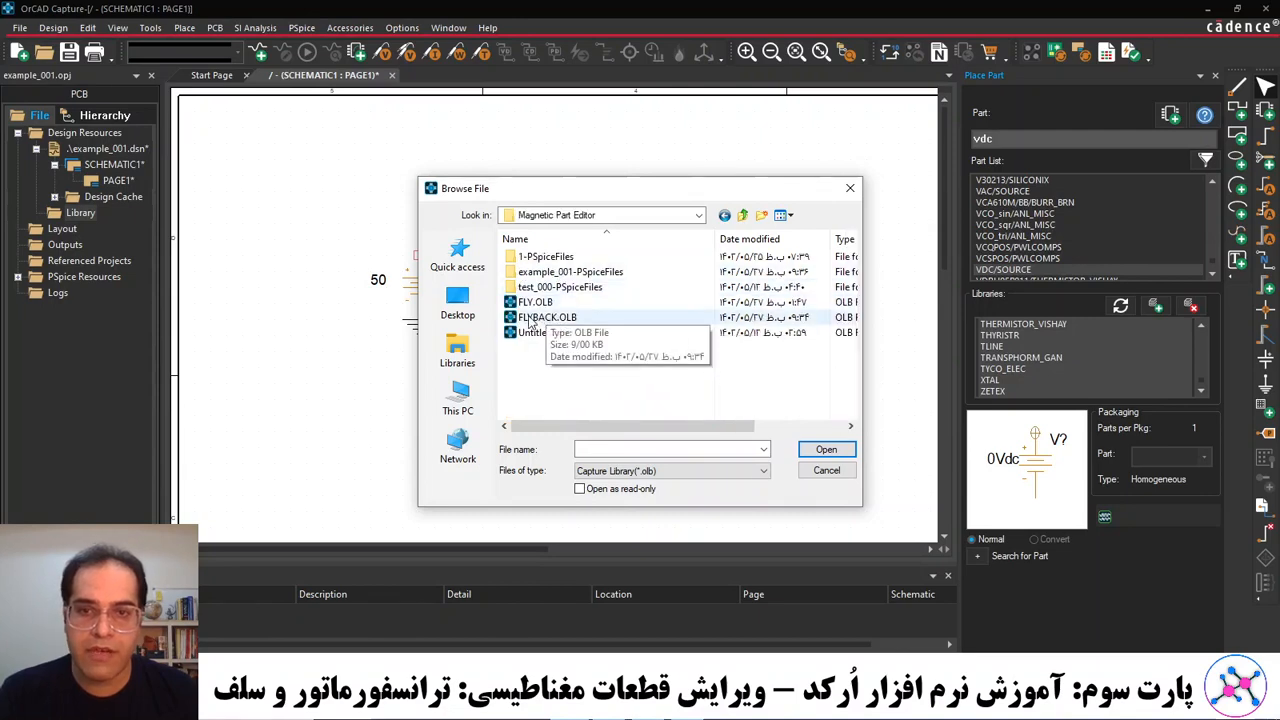
{"action": "double_click", "coordinate": [567, 318]}
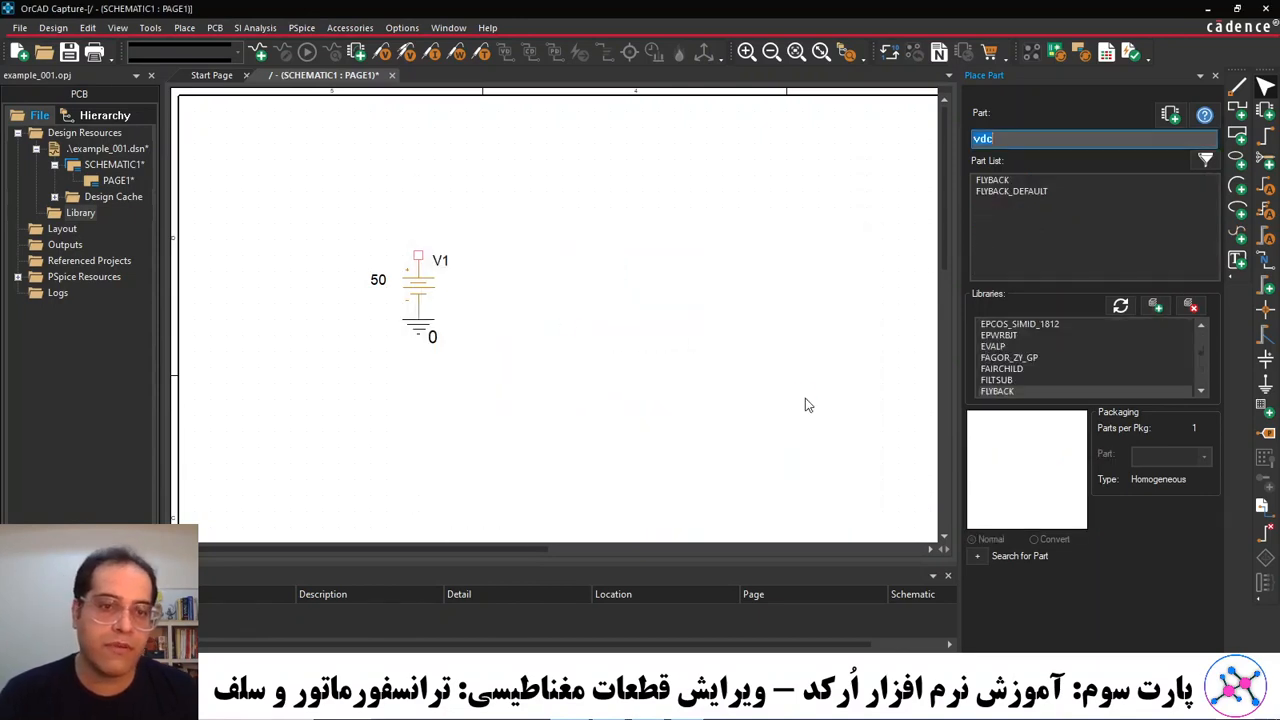
Place the FLYBACK transformer part on the schematic to the right of source V1.
{"action": "left_click", "coordinate": [1001, 181]}
{"action": "double_click", "coordinate": [1003, 185]}
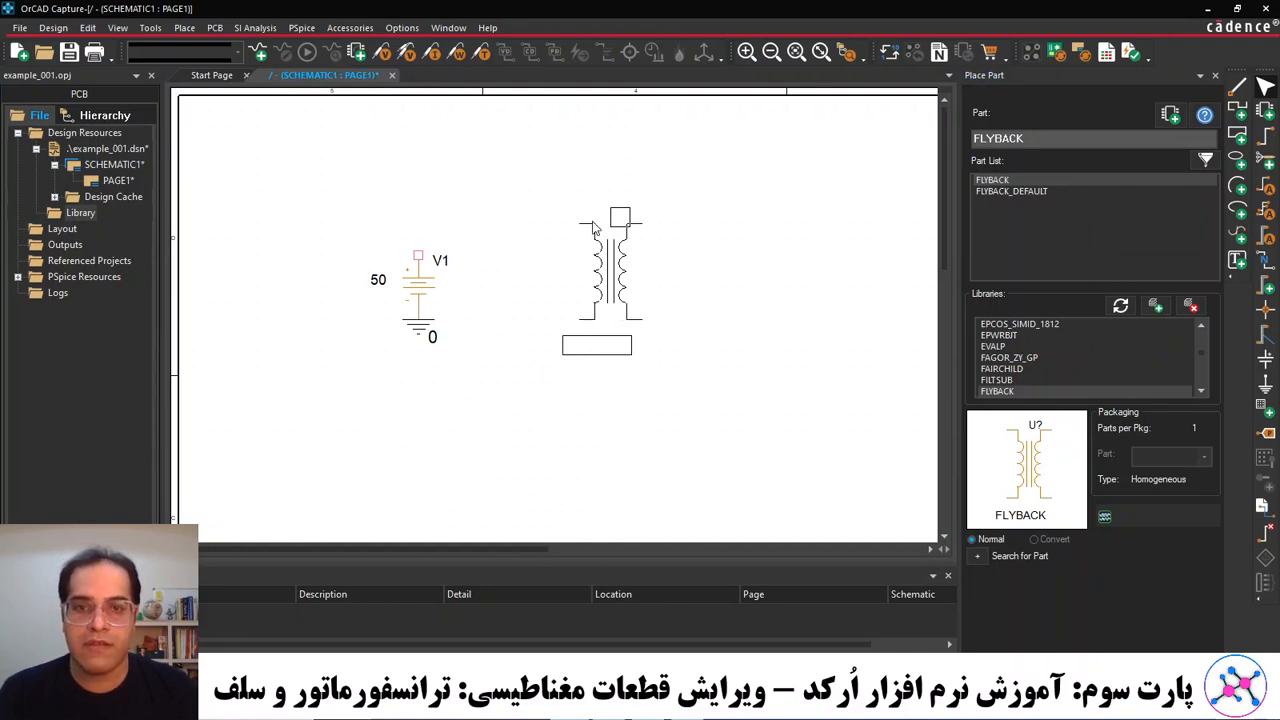
{"action": "left_click", "coordinate": [592, 228]}
{"action": "key", "text": "Escape"}
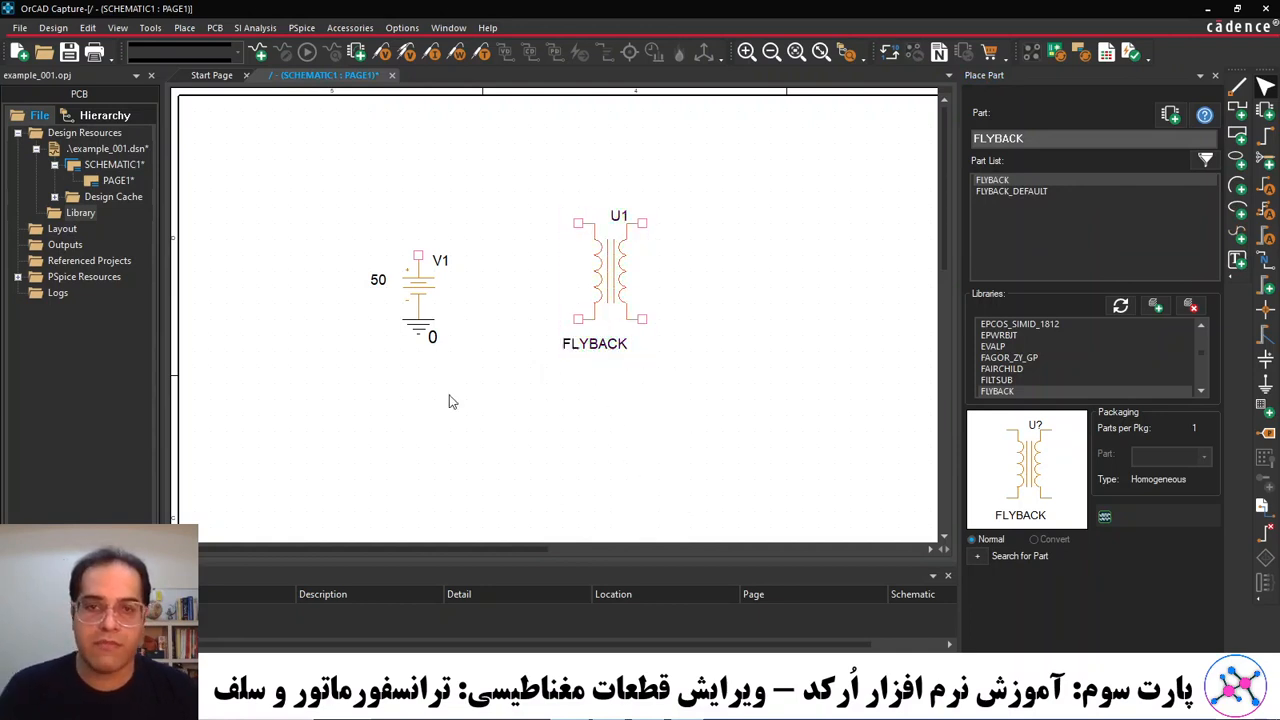
Wire the positive terminal of V1 to the upper primary pin of transformer U1.
{"action": "key", "text": "w"}
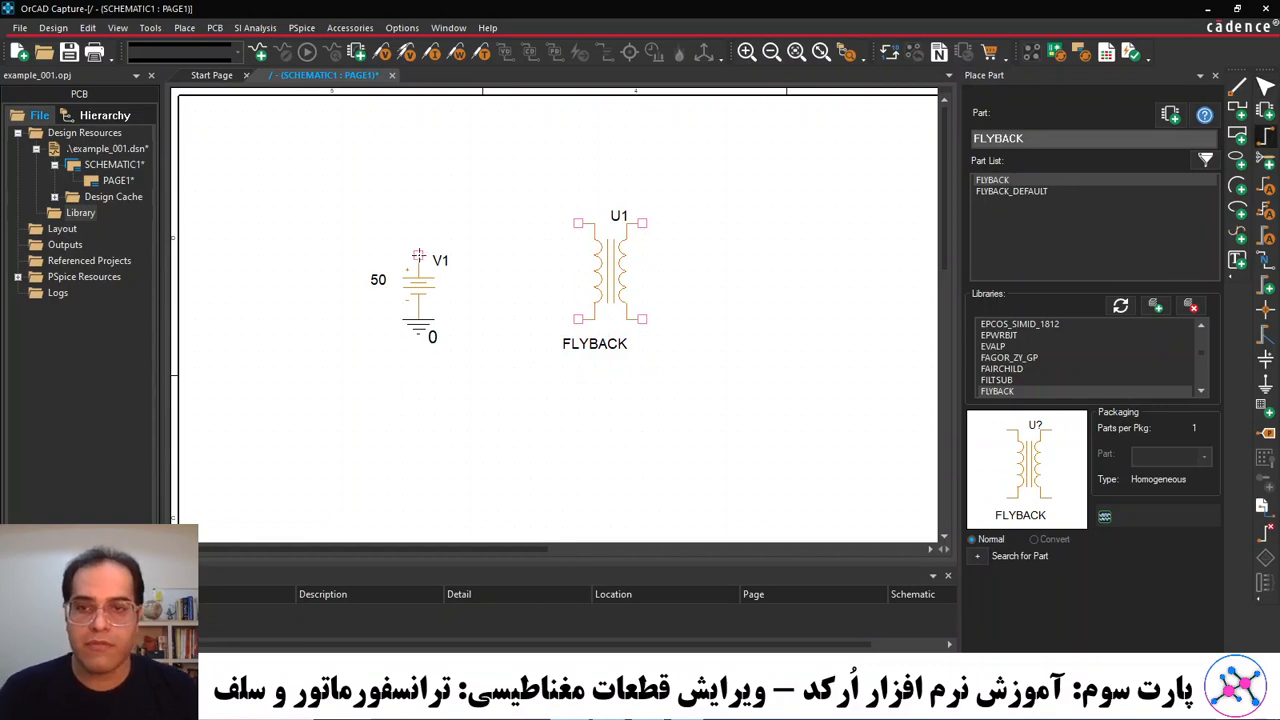
{"action": "left_click", "coordinate": [417, 224]}
{"action": "left_click", "coordinate": [578, 223]}
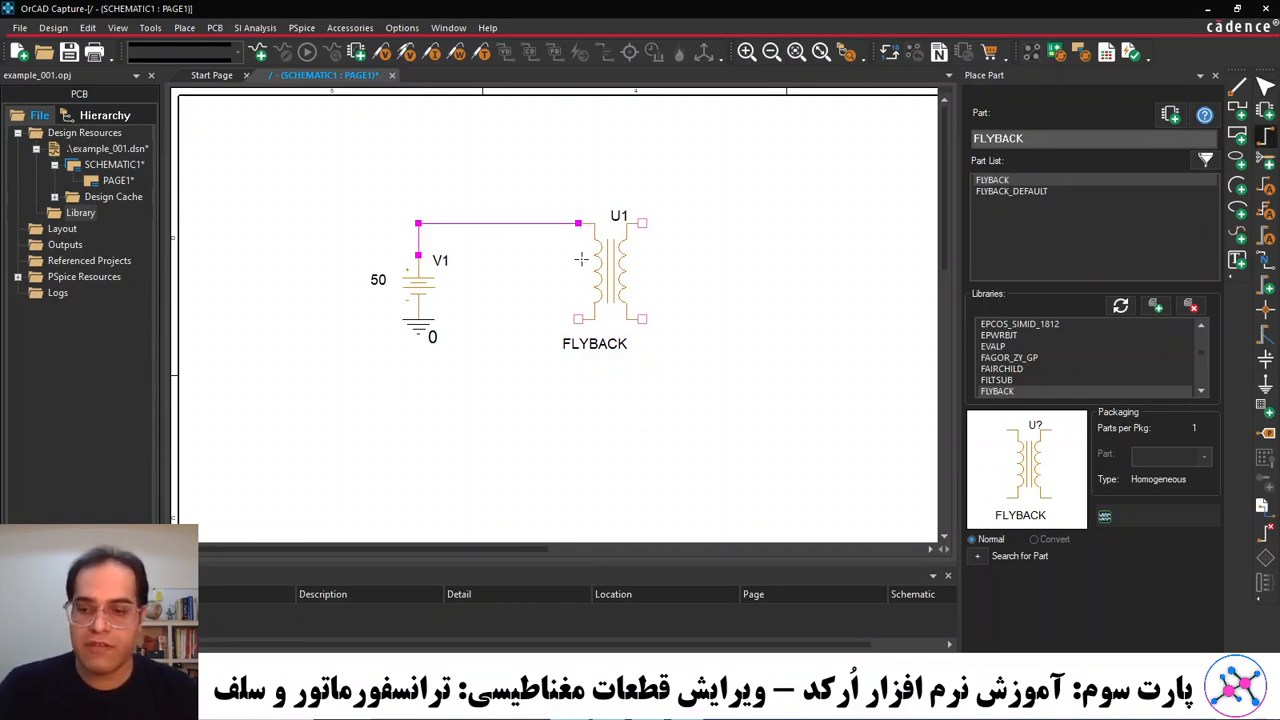
{"action": "key", "text": "Escape"}
{"action": "left_click", "coordinate": [702, 272]}
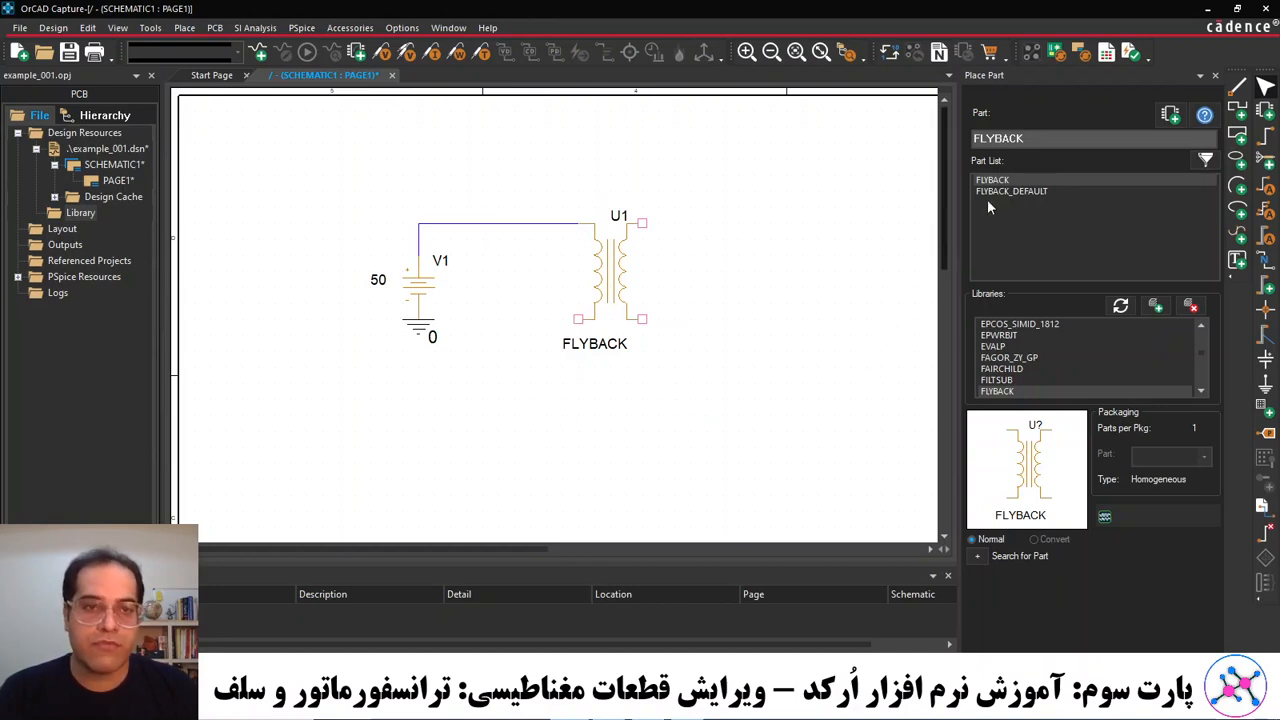
Search all libraries for part S and place the S/ANALOG voltage-controlled switch below and between V1 and the transformer.
{"action": "left_click", "coordinate": [1037, 354]}
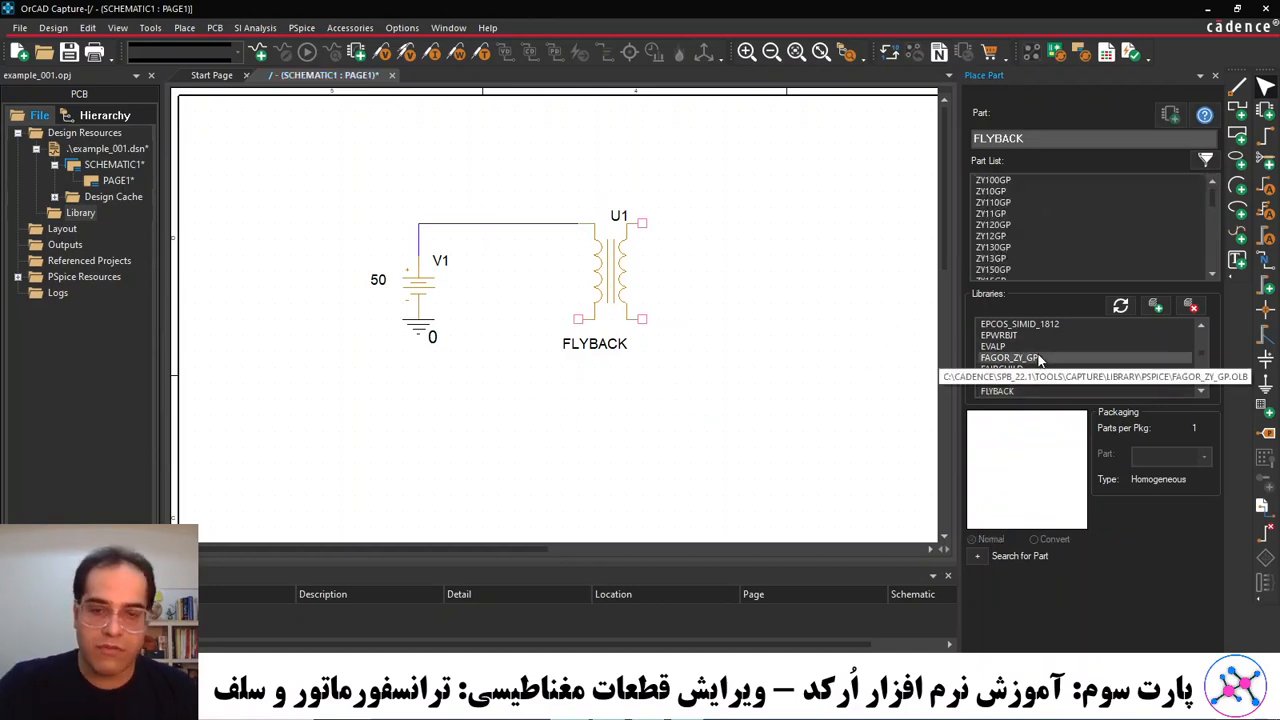
{"action": "key", "text": "ctrl+a"}
{"action": "left_click_drag", "start_coordinate": [1030, 139], "coordinate": [906, 132]}
{"action": "type", "text": "s"}
{"action": "key", "text": "Return"}
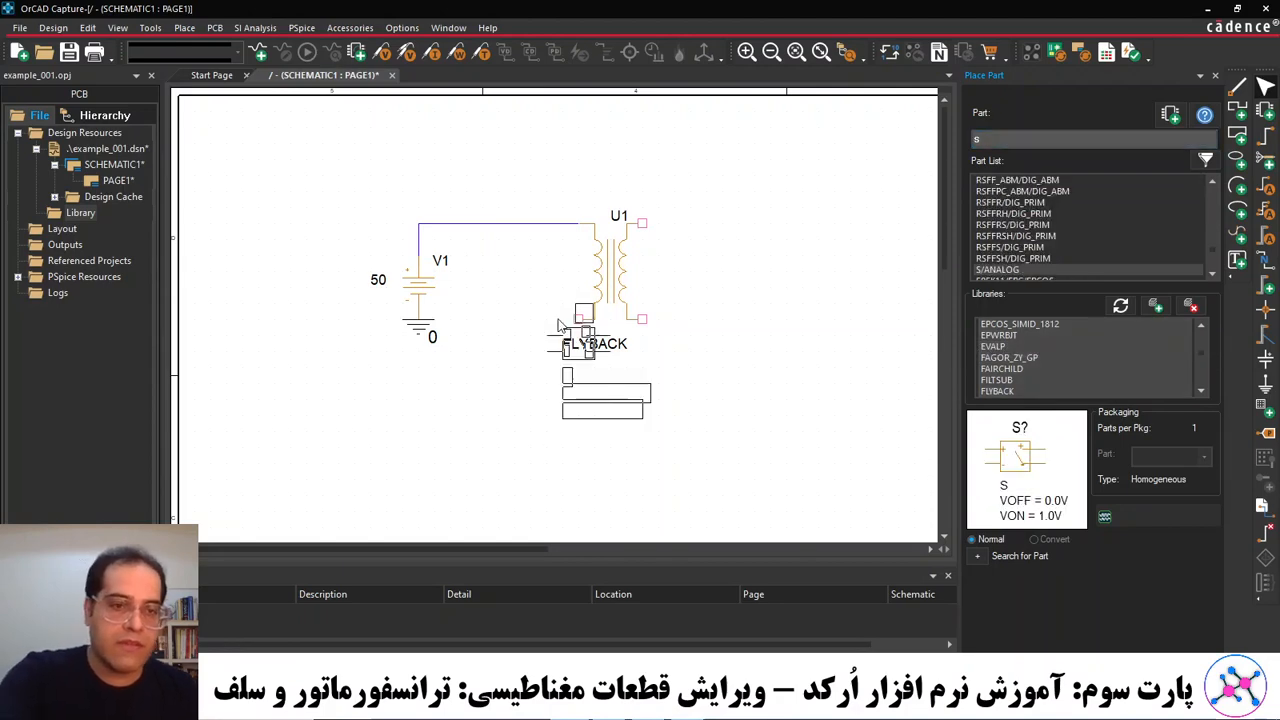
{"action": "left_click", "coordinate": [505, 410]}
{"action": "key", "text": "Escape"}
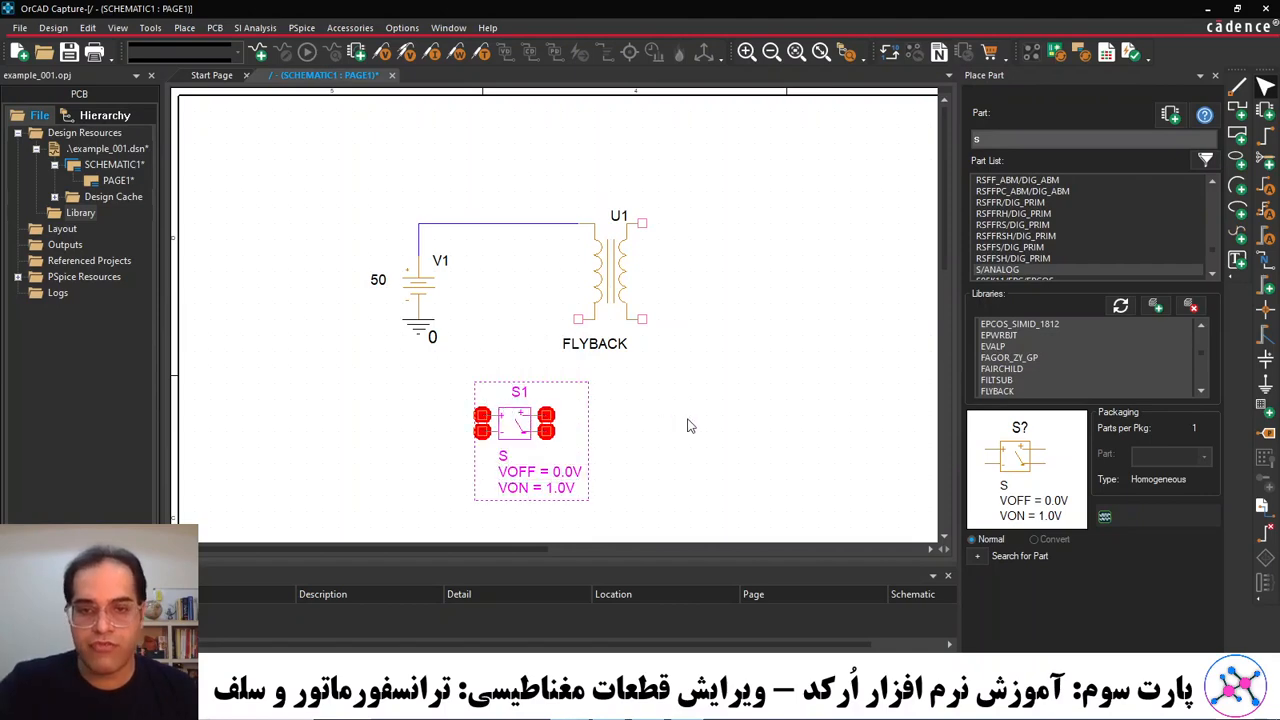
{"action": "left_click", "coordinate": [690, 427]}
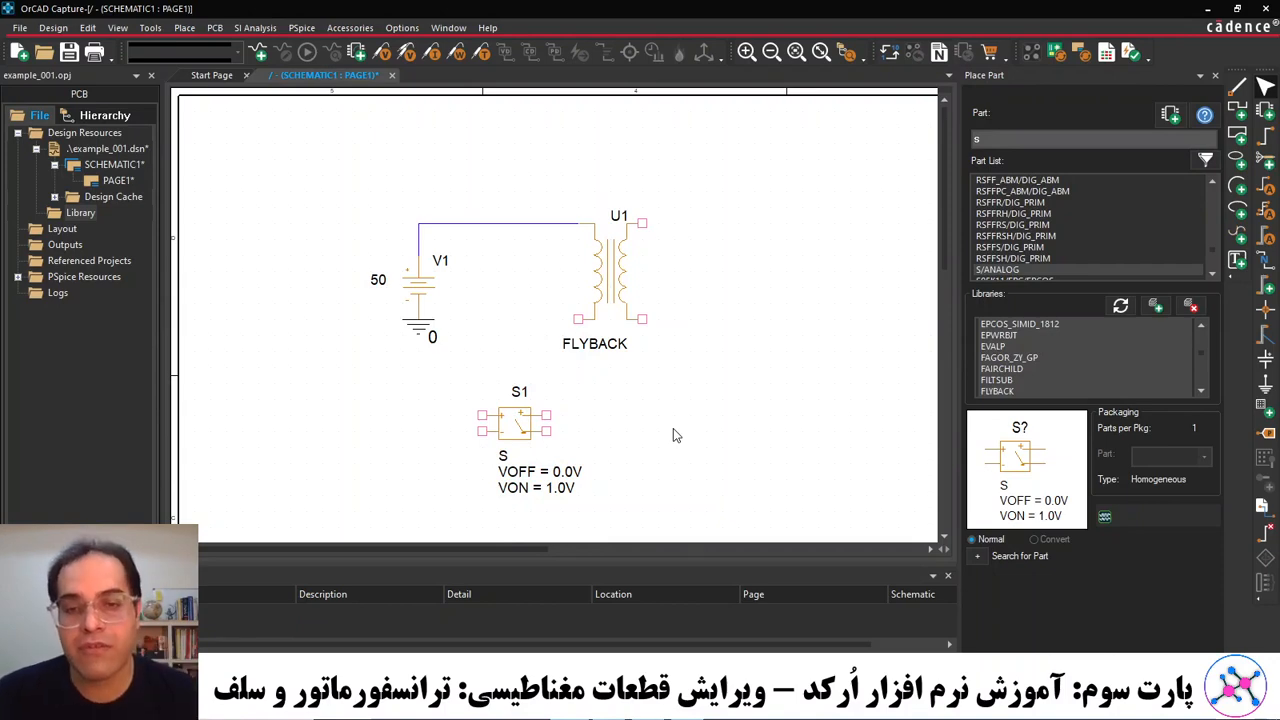
Wire the lower primary pin of transformer U1 to the upper right pin of switch S1.
{"action": "key", "text": "w"}
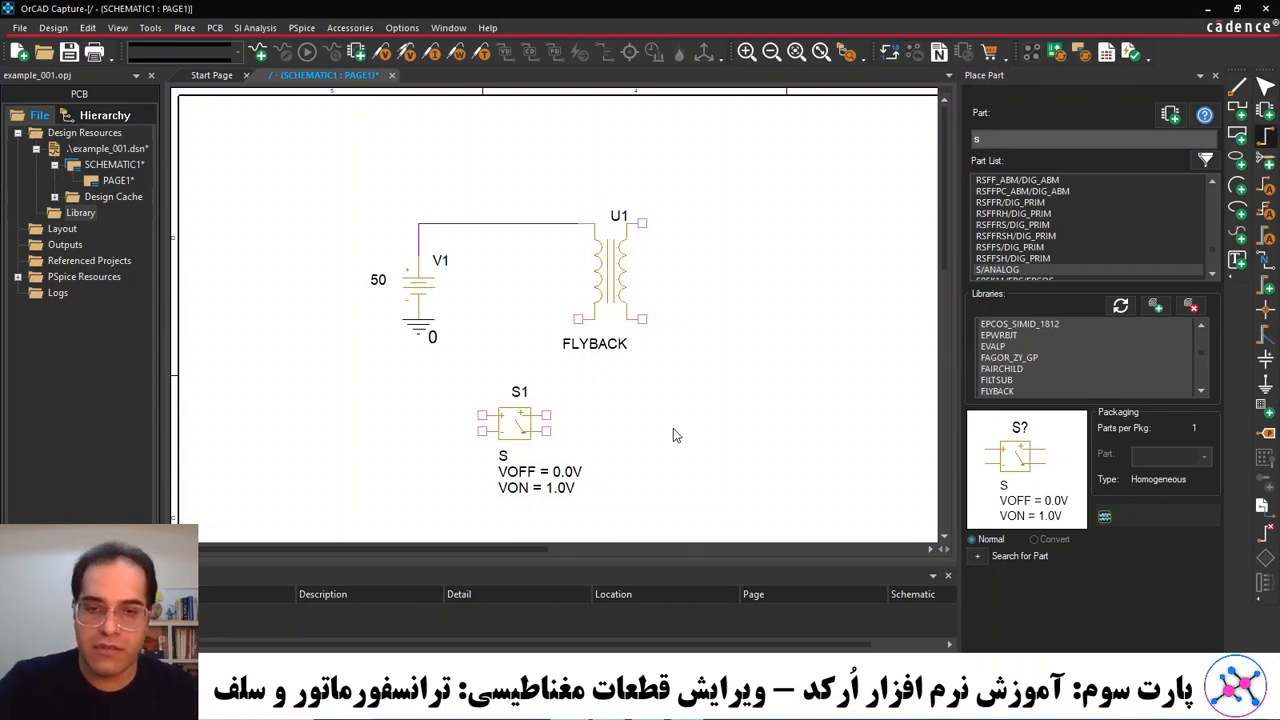
{"action": "left_click", "coordinate": [563, 415]}
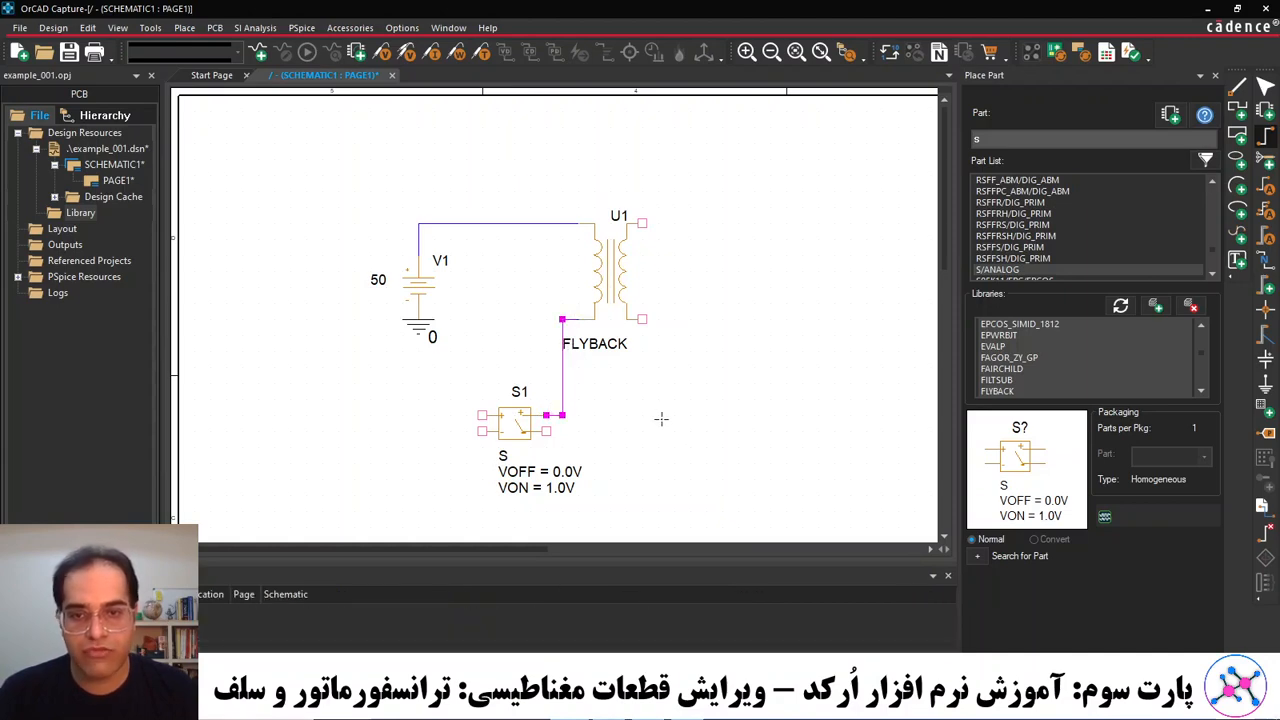
Draw a short horizontal wire from the lower right pin of S1 and place a vertical R/ANALOG resistor below its free end.
{"action": "left_click", "coordinate": [545, 431]}
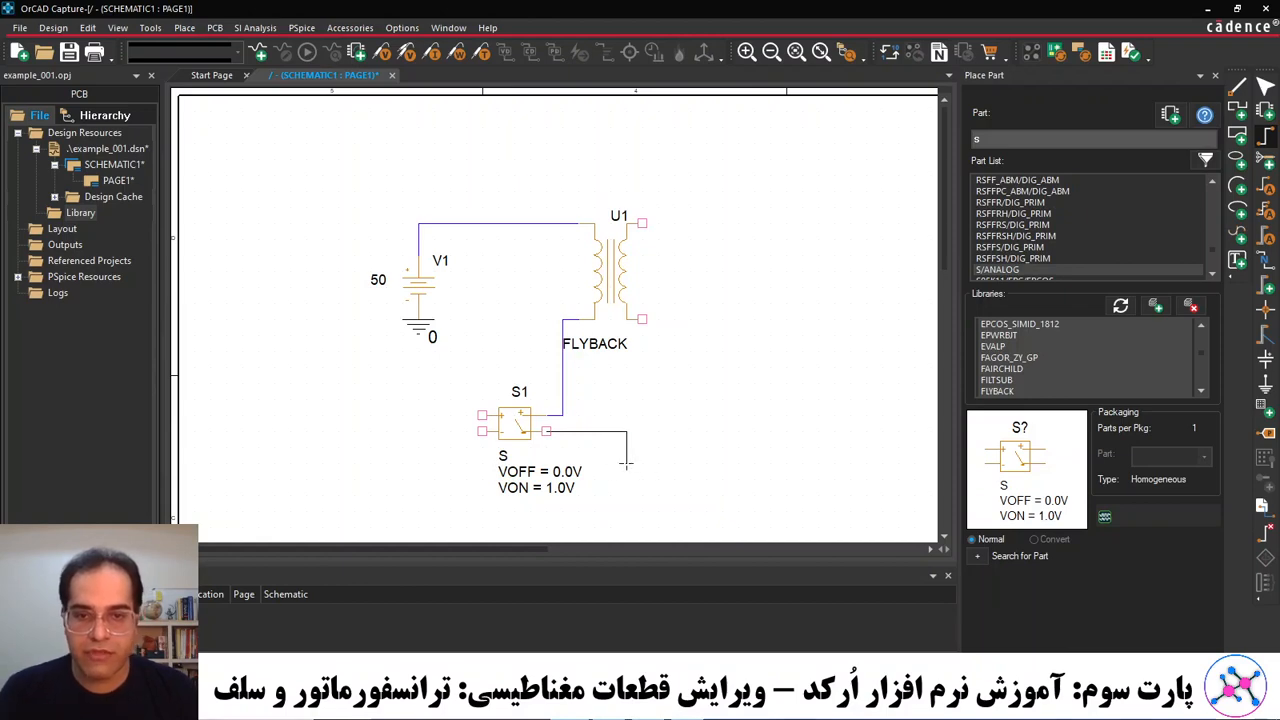
{"action": "key", "text": "Escape"}
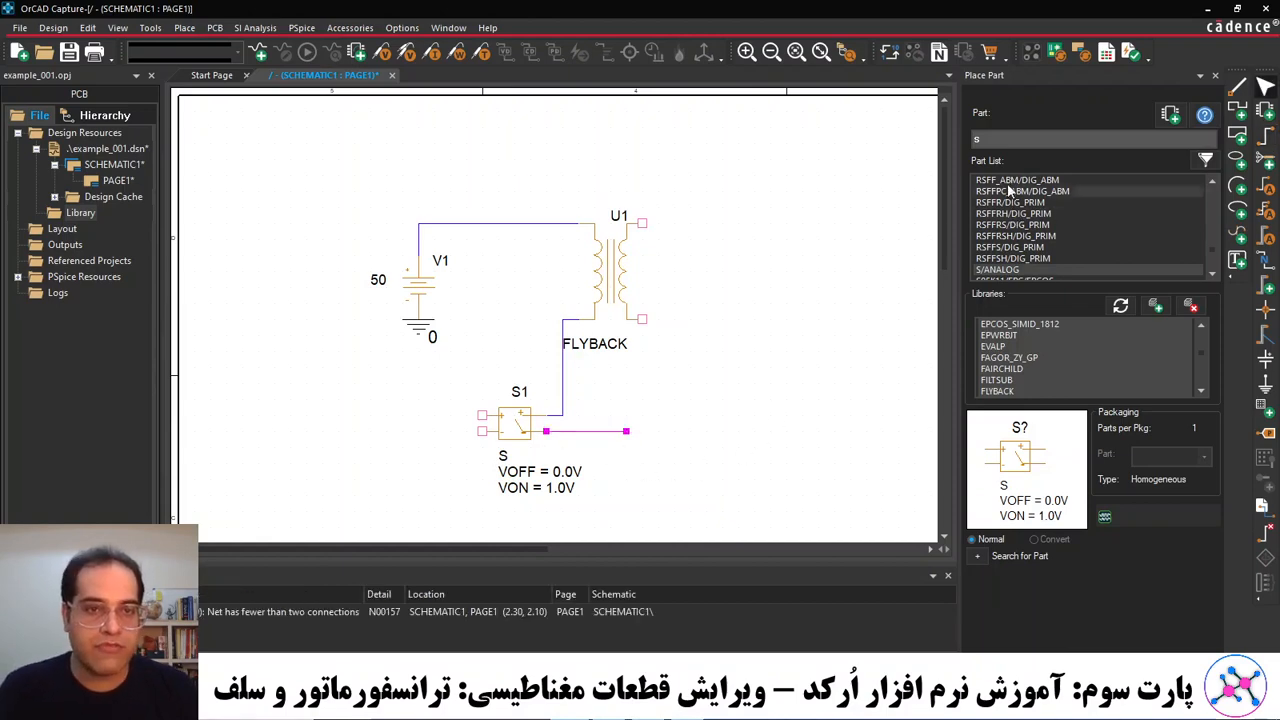
{"action": "left_click", "coordinate": [988, 138]}
{"action": "type", "text": "r"}
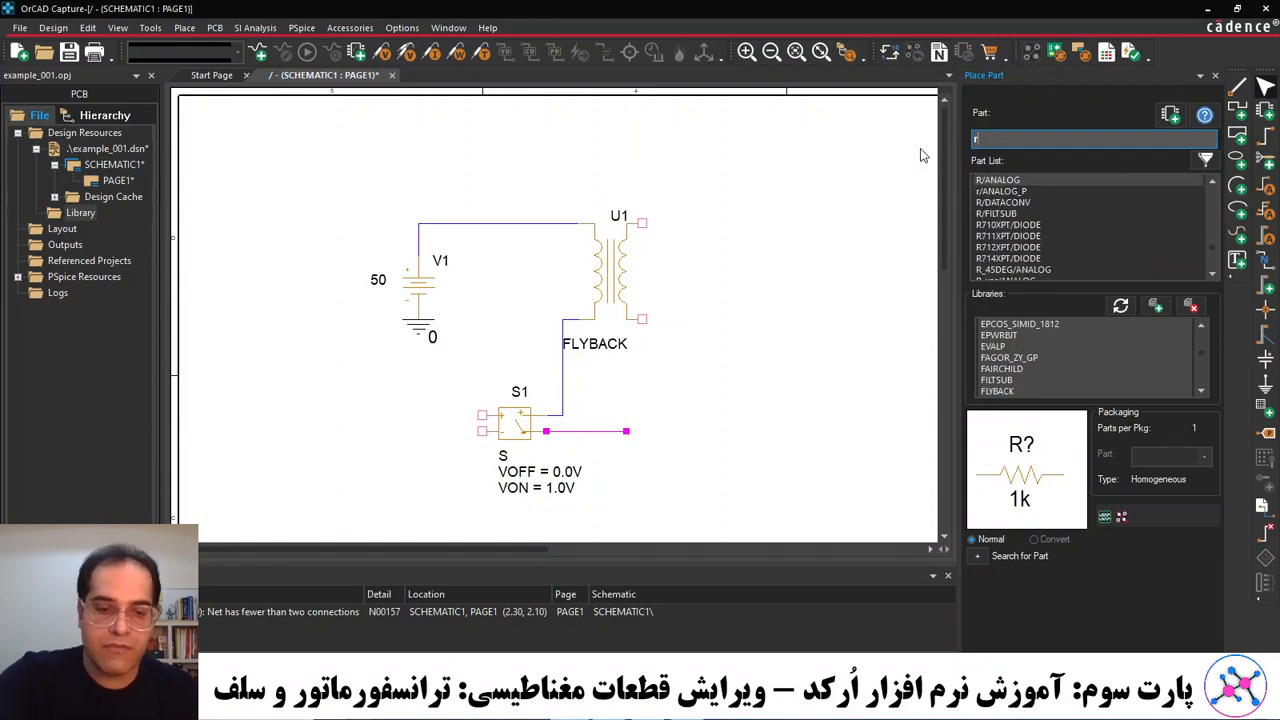
{"action": "key", "text": "Return"}
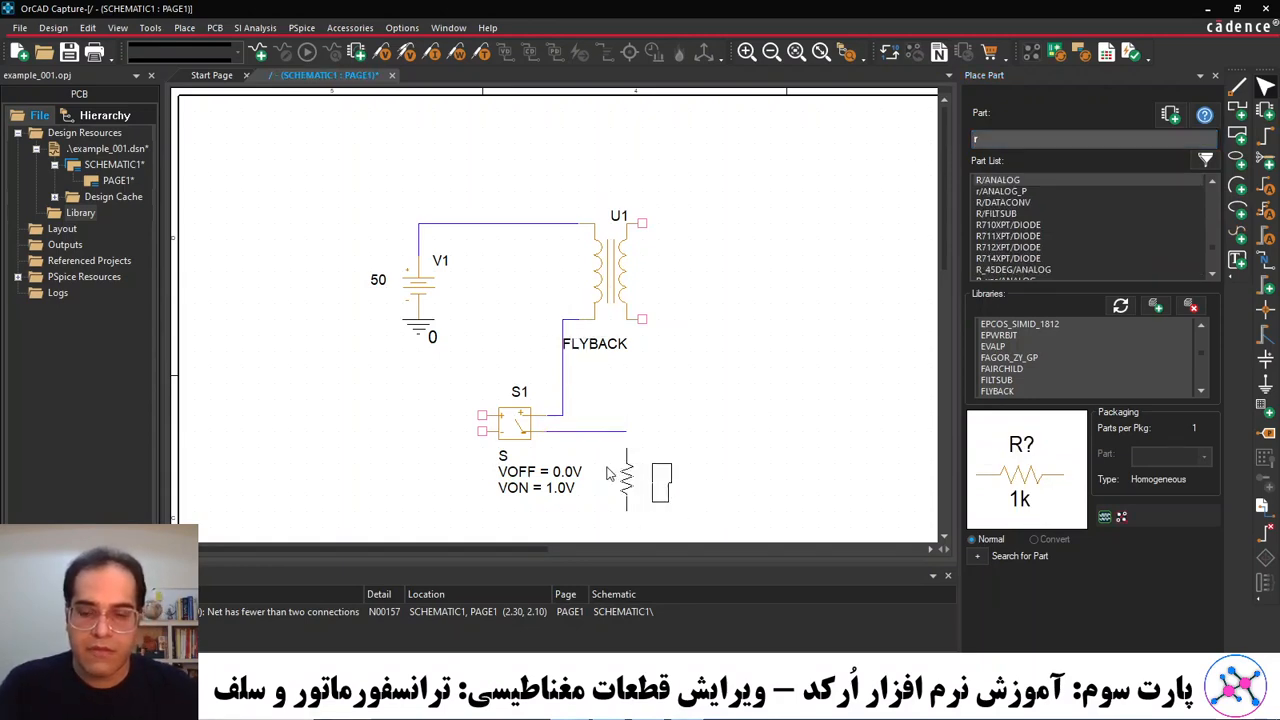
{"action": "left_click", "coordinate": [608, 474]}
{"action": "key", "text": "Escape"}
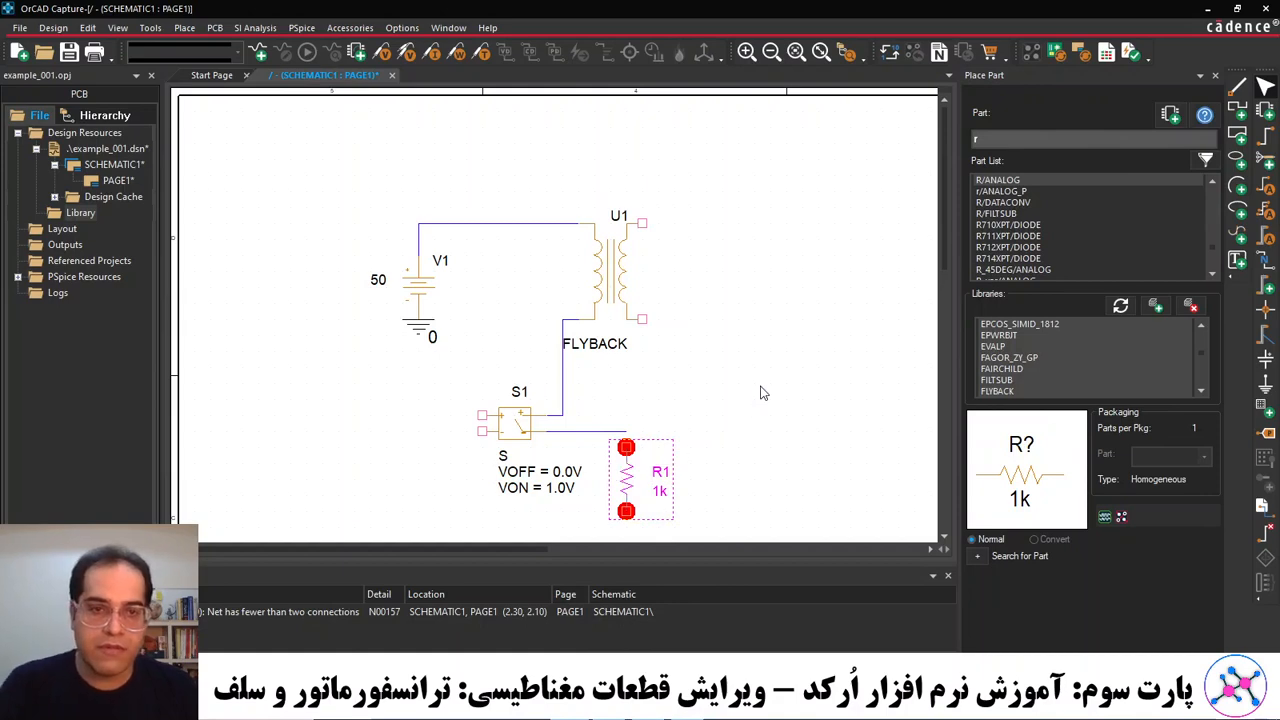
{"action": "left_click_drag", "start_coordinate": [946, 199], "coordinate": [942, 250]}
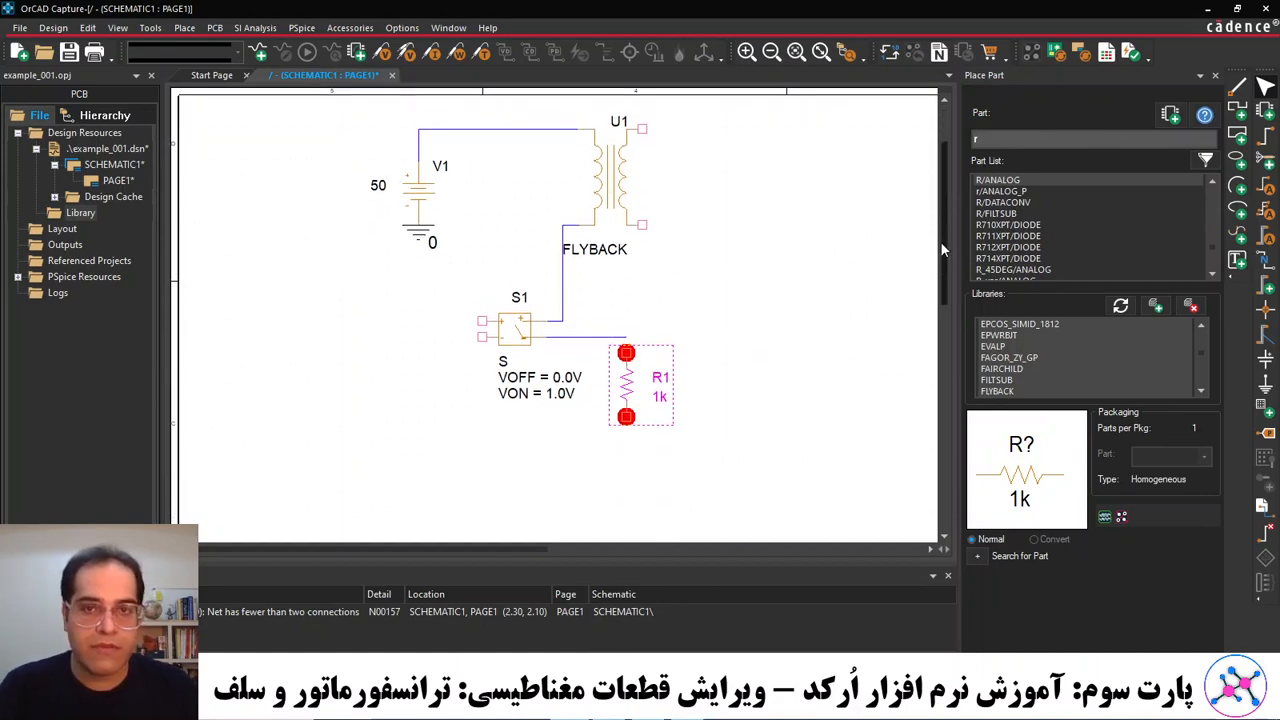
{"action": "left_click", "coordinate": [686, 351]}
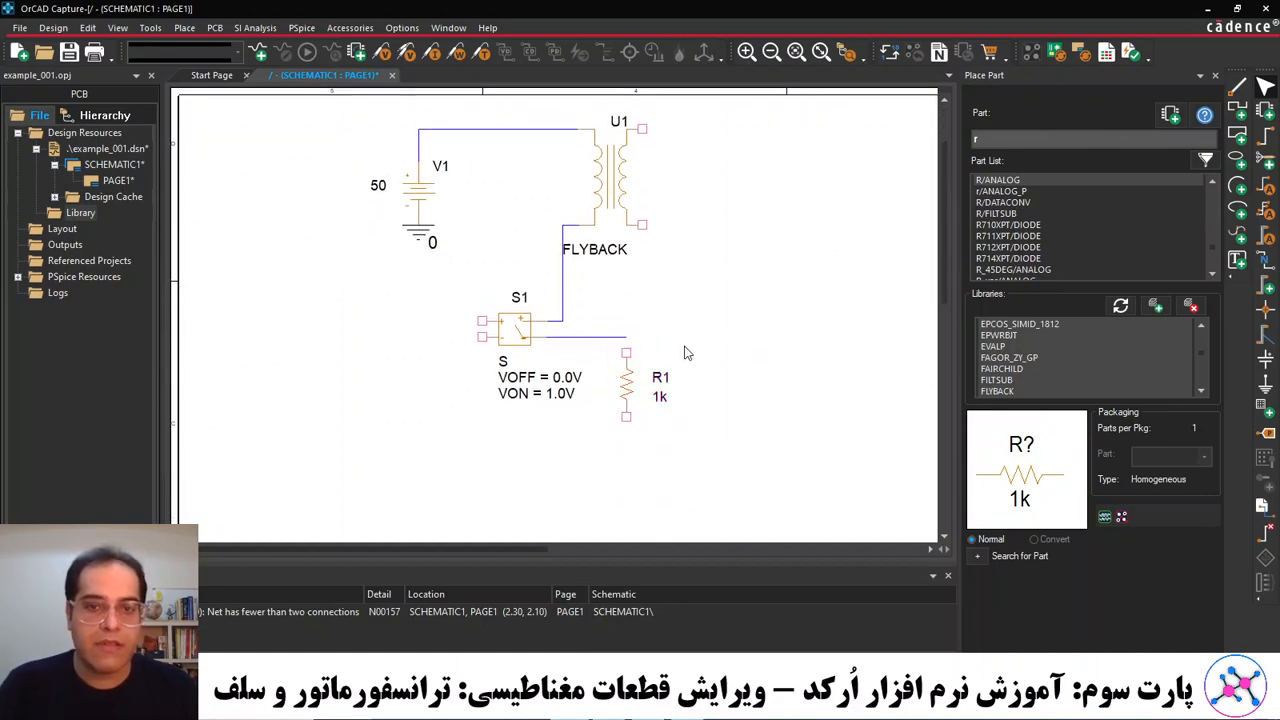
Place a vertical C/ANALOG capacitor directly below R1, joined to the resistor's lower pin.
{"action": "left_click", "coordinate": [1005, 137]}
{"action": "type", "text": "c"}
{"action": "key", "text": "Return"}
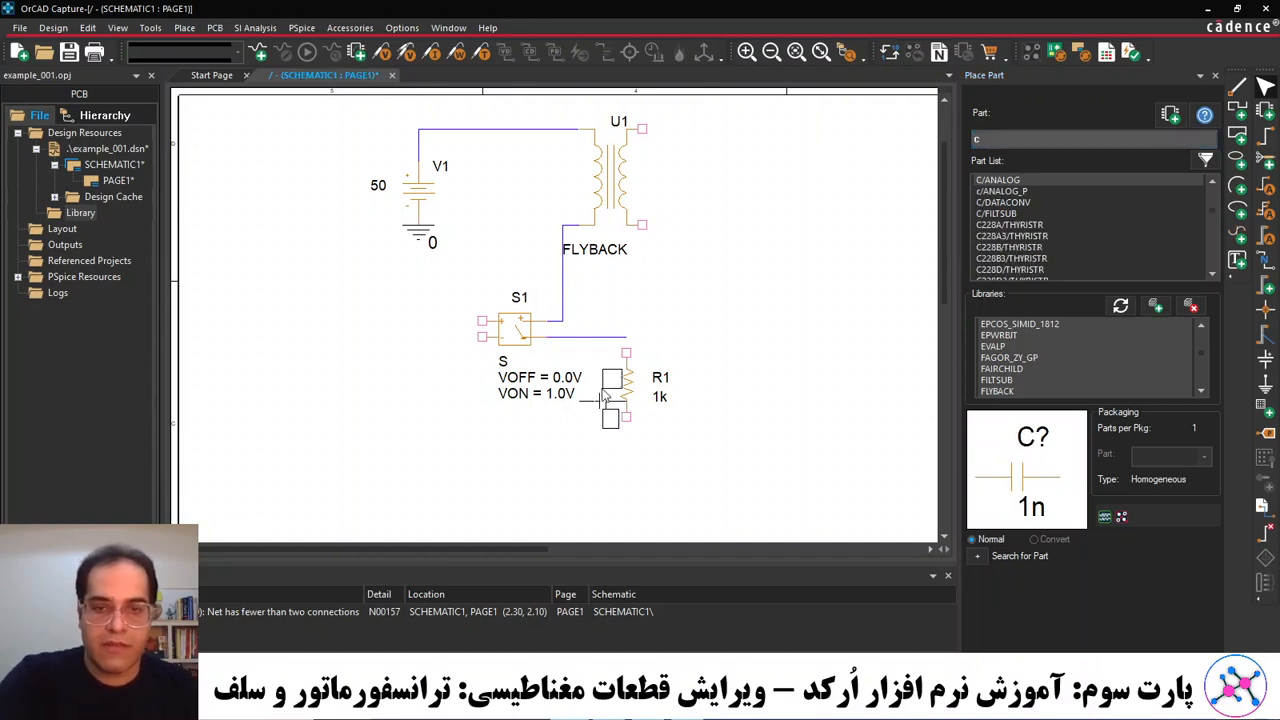
{"action": "left_click", "coordinate": [612, 438]}
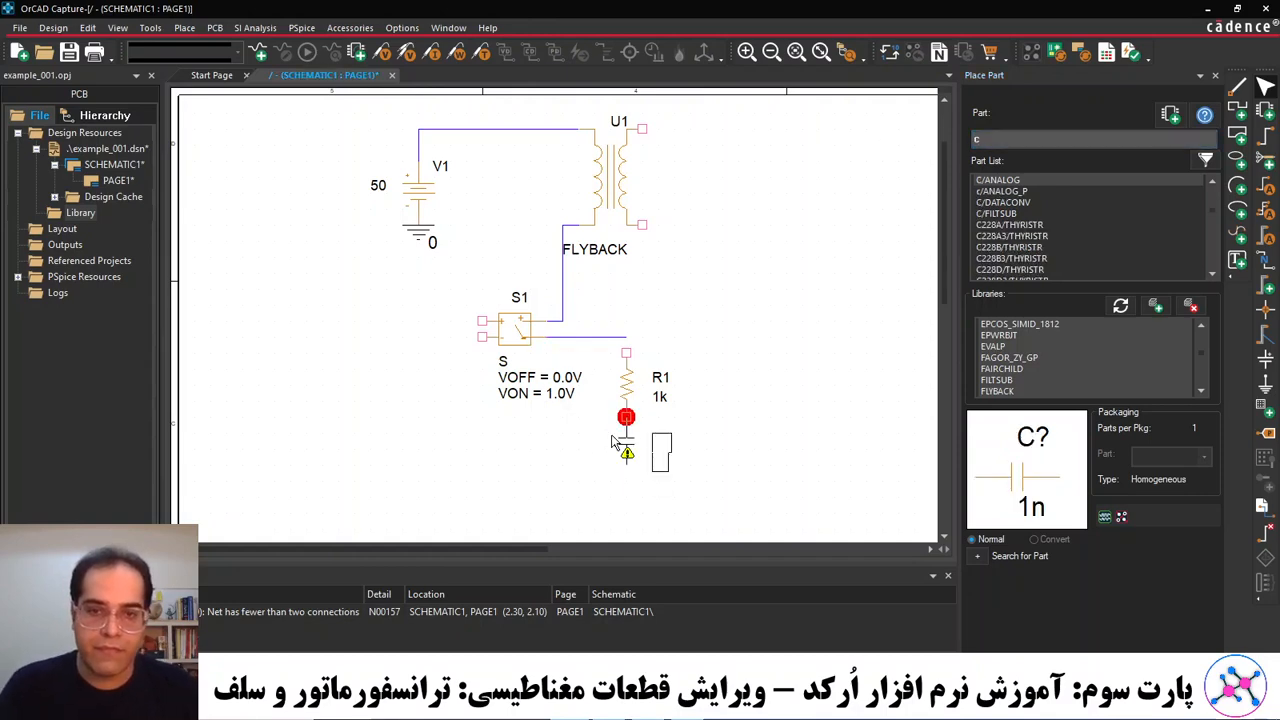
{"action": "key", "text": "Escape"}
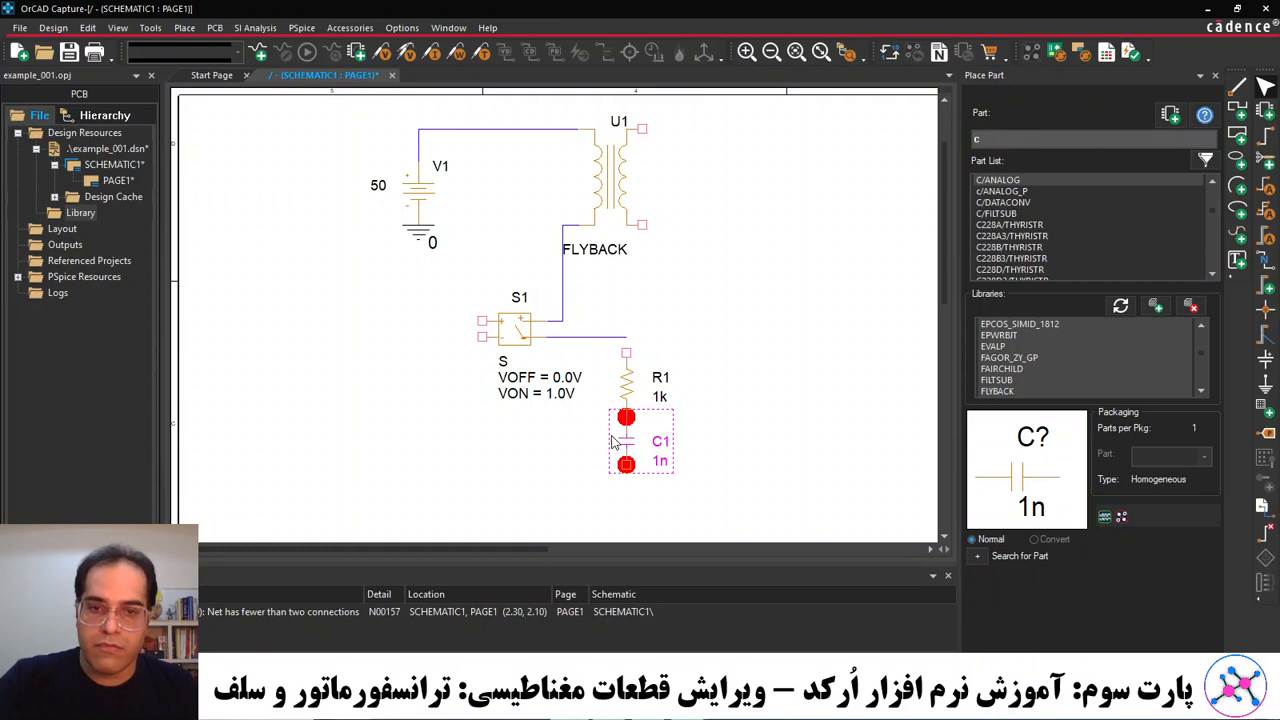
Set the value of capacitor C1 to 100n and resistor R1 to 4R7.
{"action": "double_click", "coordinate": [662, 461]}
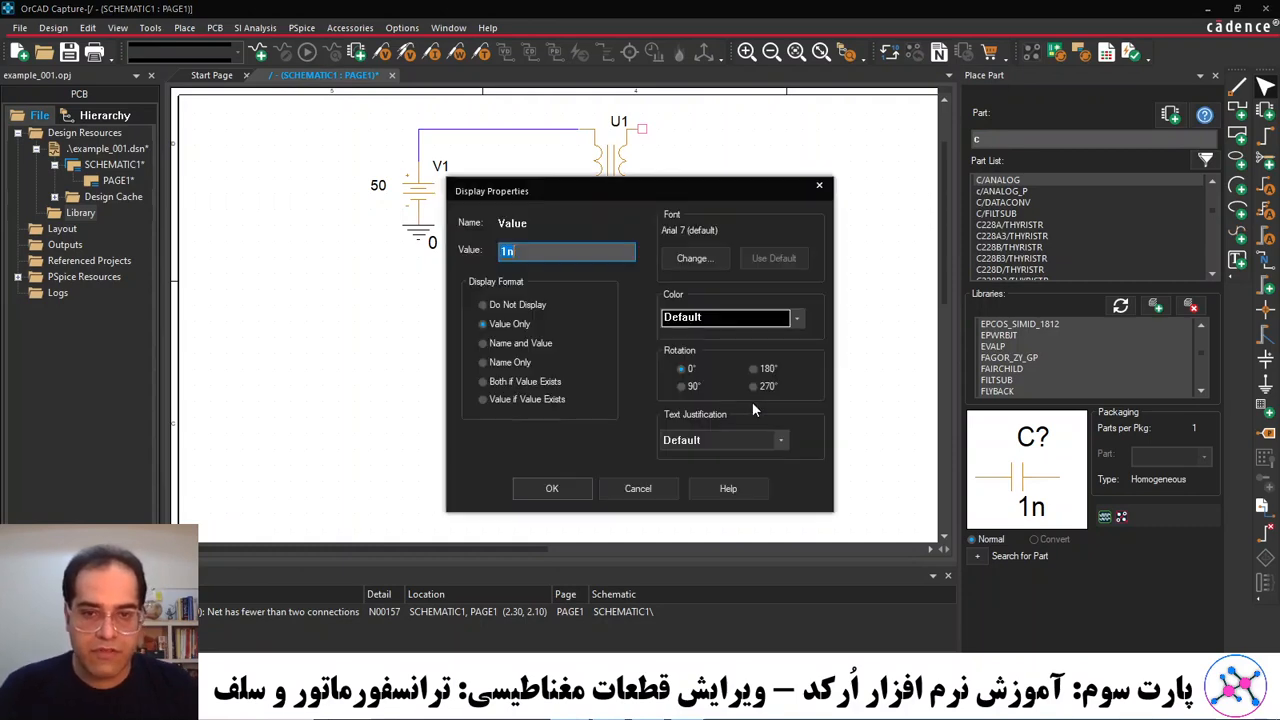
{"action": "type", "text": "100n"}
{"action": "key", "text": "Return"}
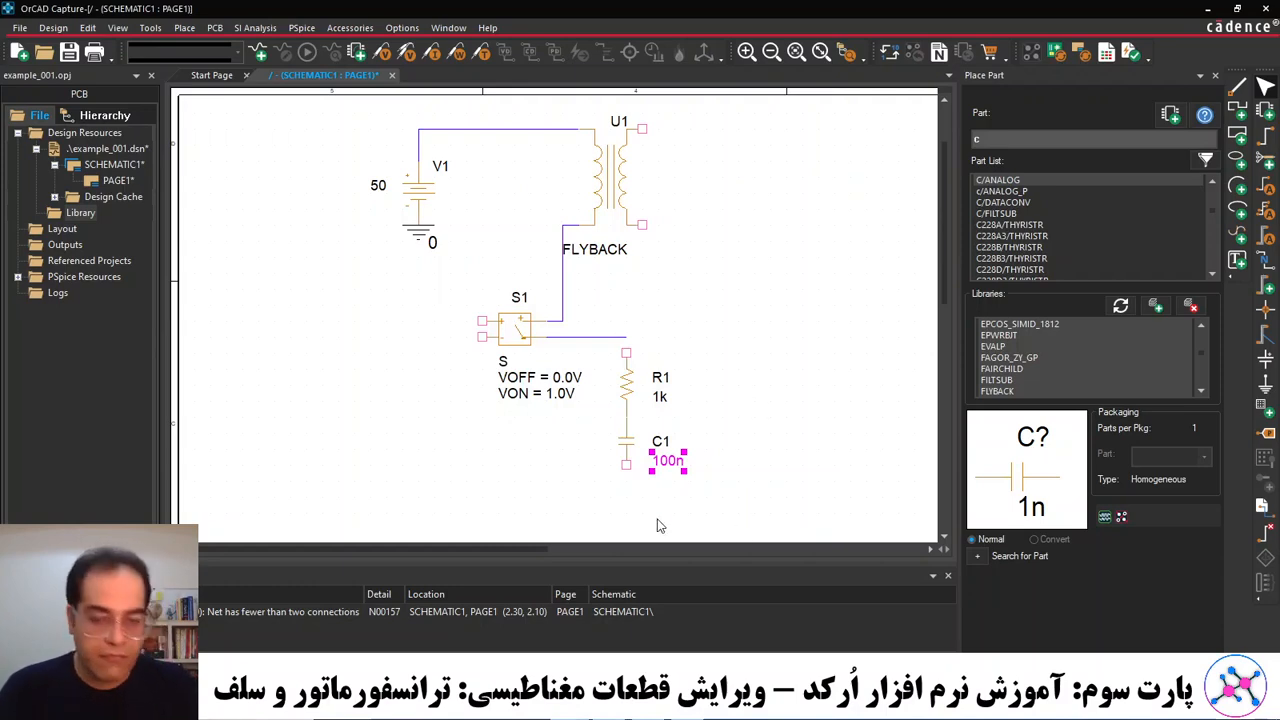
{"action": "double_click", "coordinate": [660, 396]}
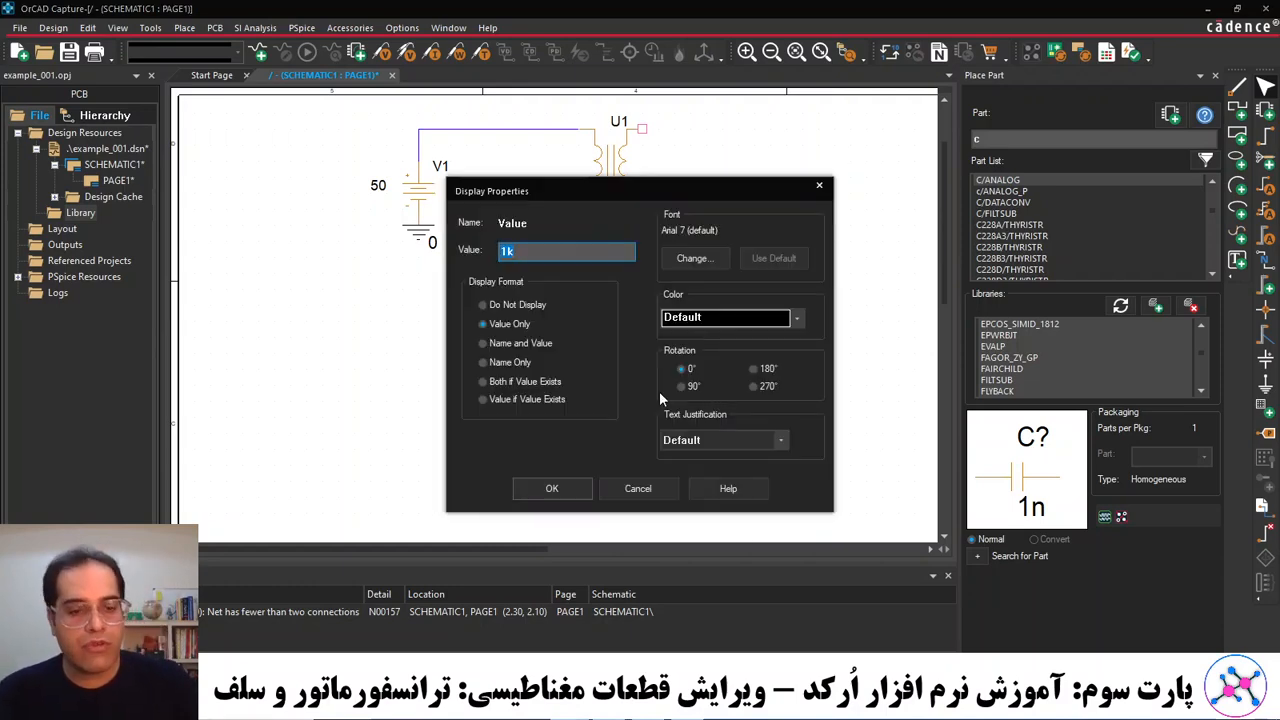
{"action": "type", "text": "4R7"}
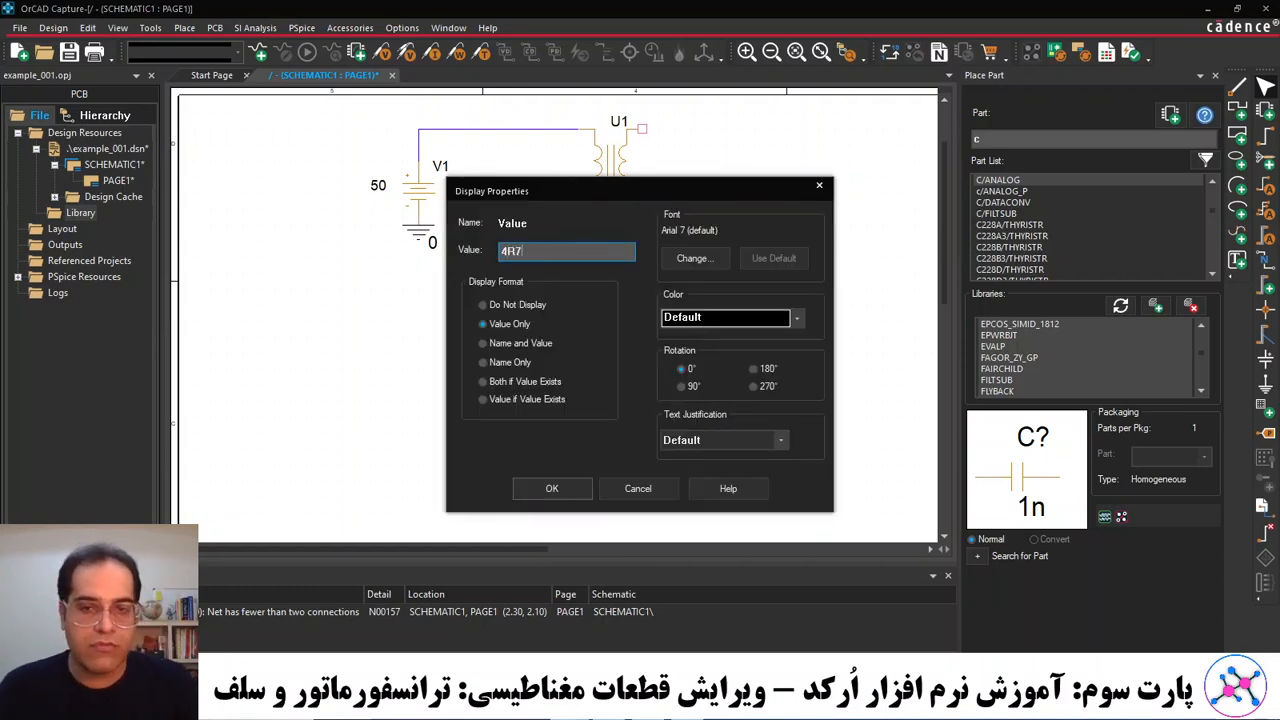
{"action": "left_click", "coordinate": [560, 490]}
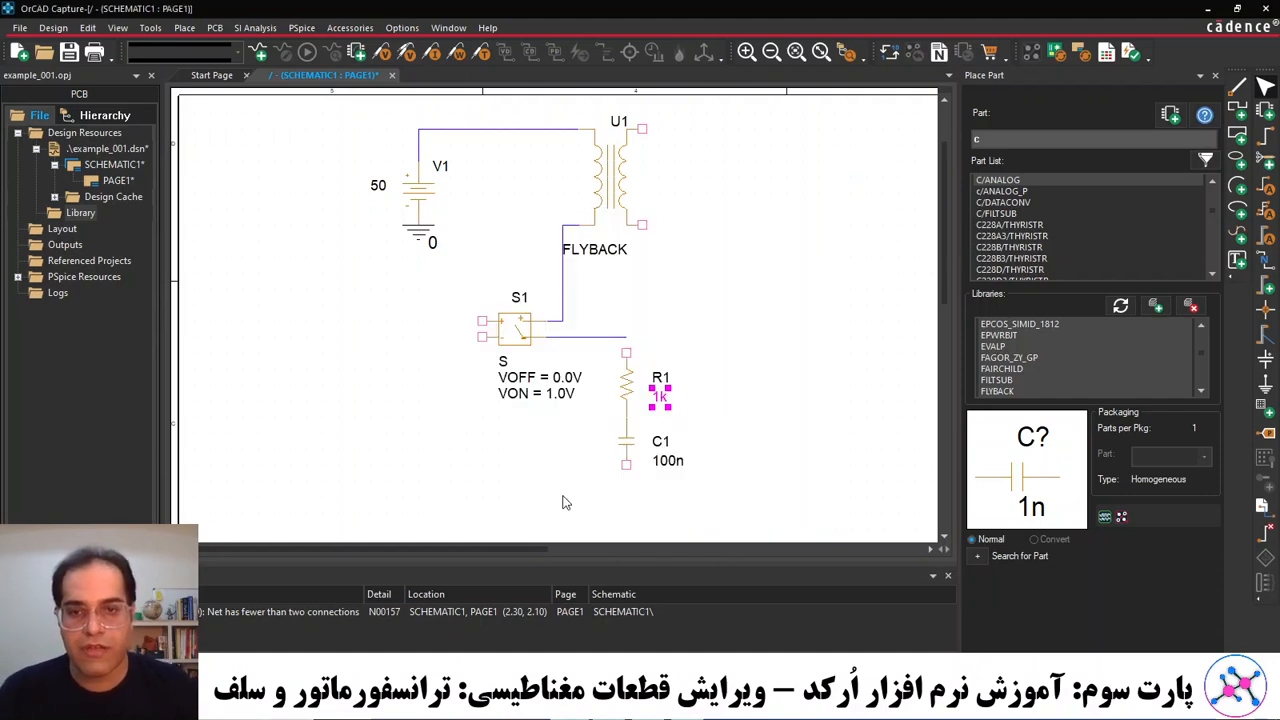
Wire the free end of S1's output wire to the upper pin of R1.
{"action": "key", "text": "w"}
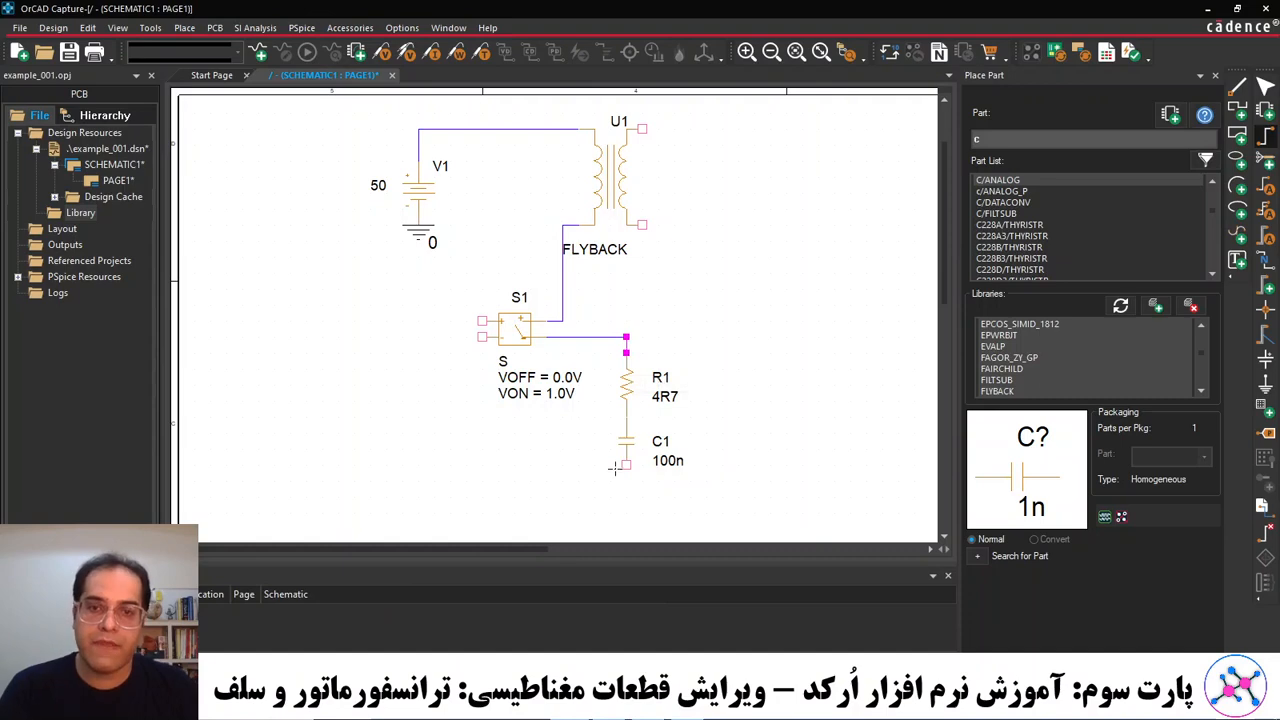
{"action": "key", "text": "Escape"}
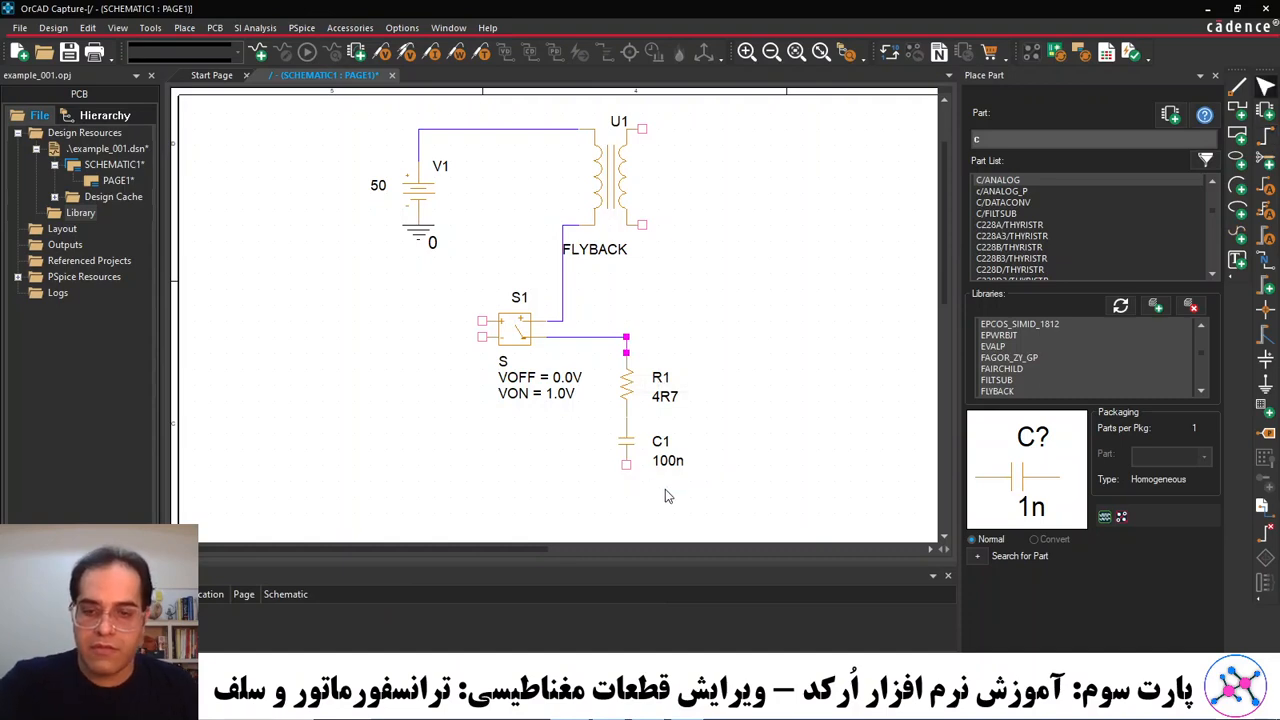
Place a 0/CAPSYM ground symbol below C1 and wire it to the capacitor's lower pin.
{"action": "key", "text": "g"}
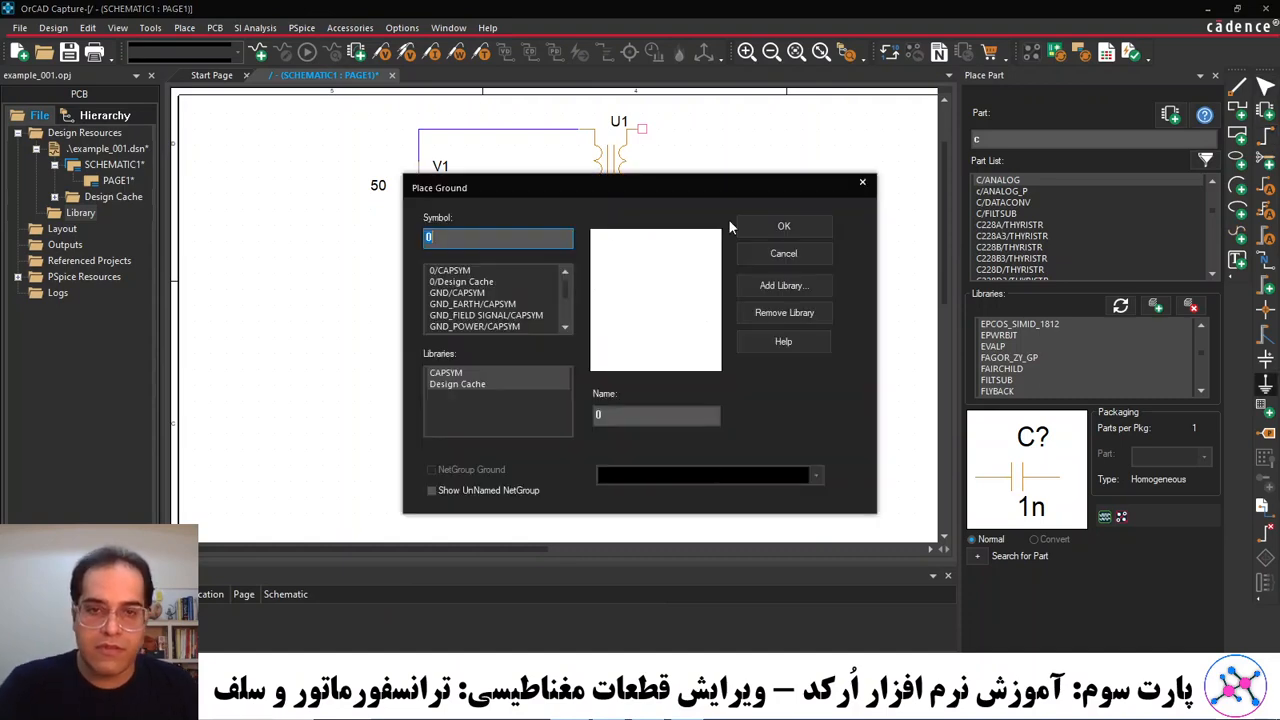
{"action": "left_click", "coordinate": [442, 270]}
{"action": "left_click", "coordinate": [790, 222]}
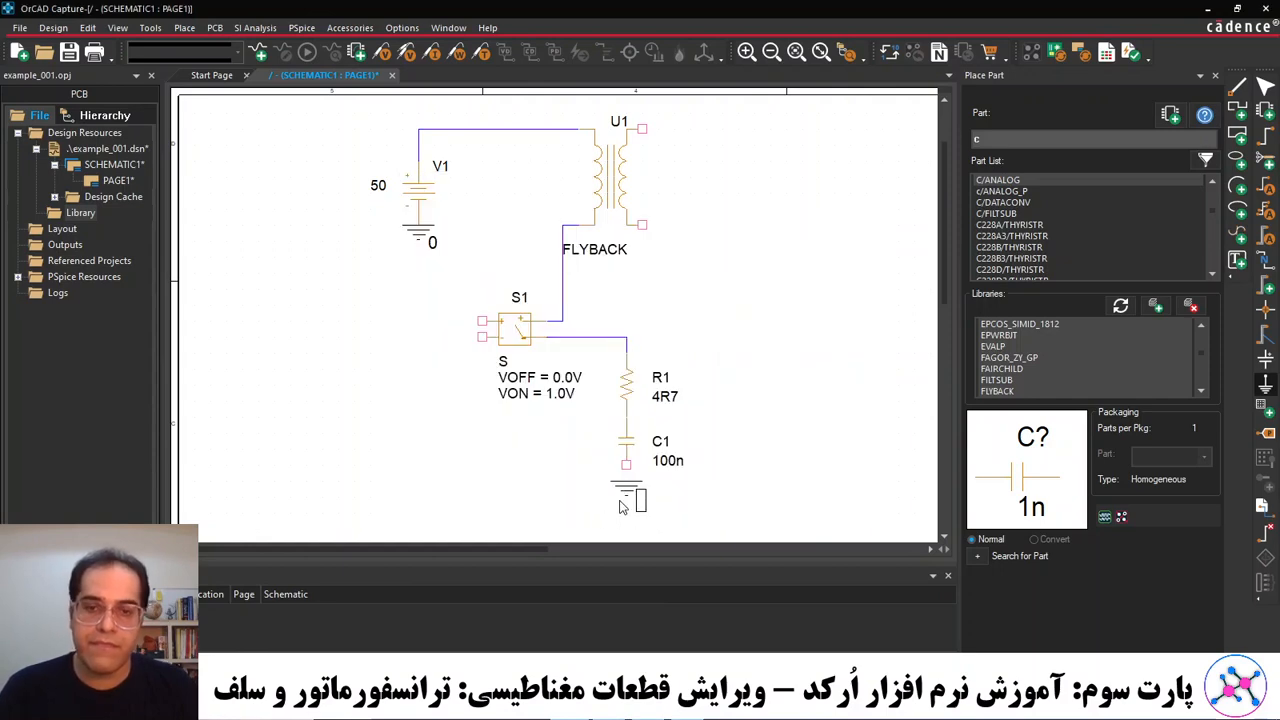
{"action": "left_click", "coordinate": [621, 512]}
{"action": "key", "text": "w"}
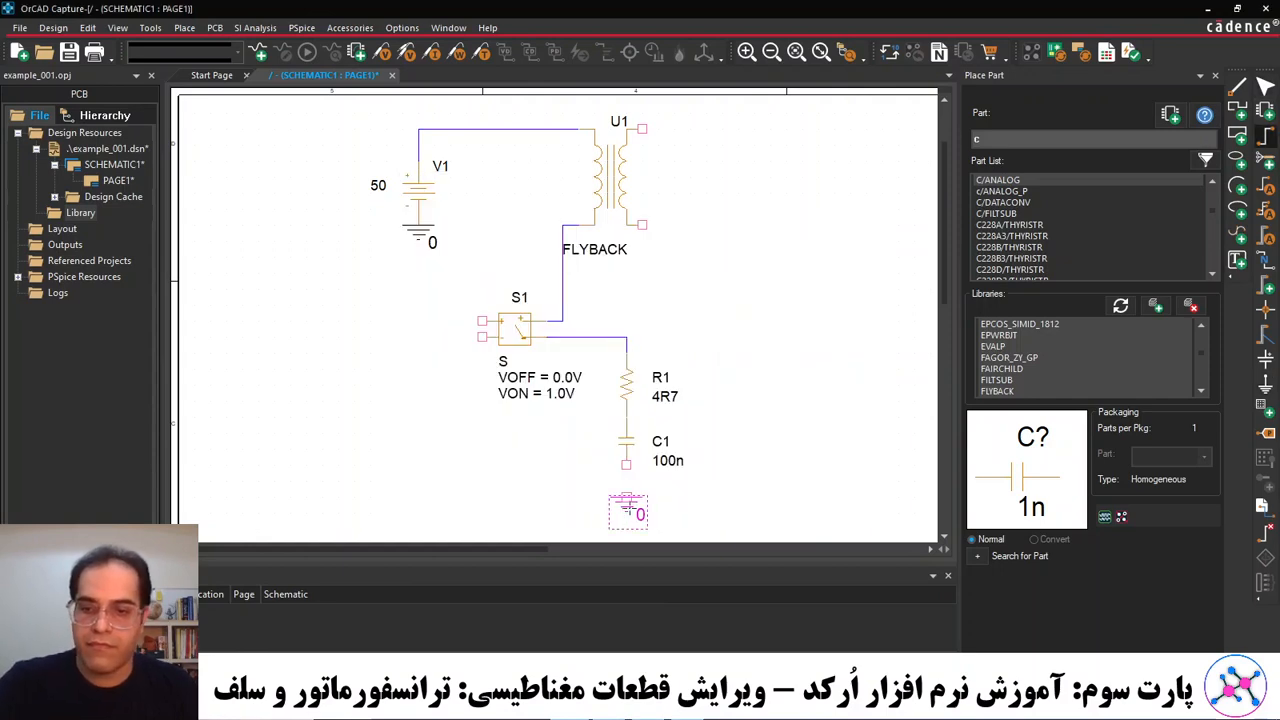
{"action": "left_click", "coordinate": [626, 497]}
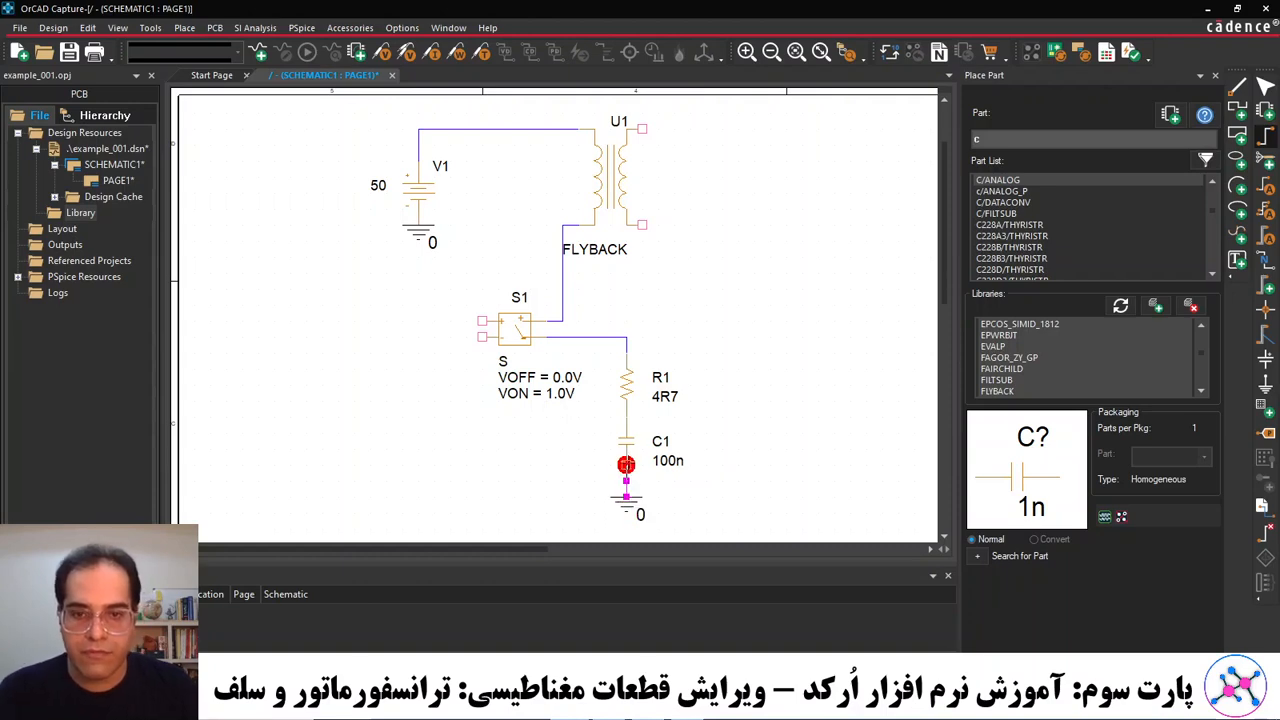
{"action": "left_click", "coordinate": [626, 464]}
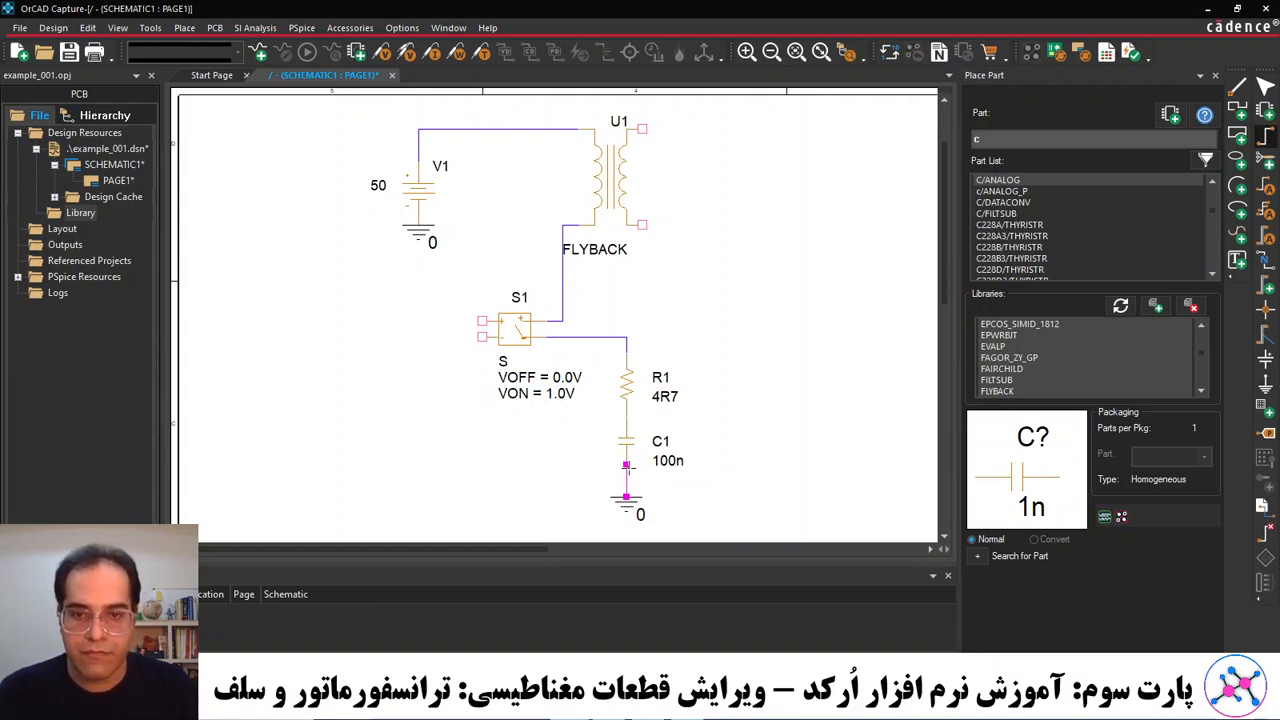
Wire the lower left control pin of S1 down and across to the ground node below C1.
{"action": "left_click", "coordinate": [482, 338]}
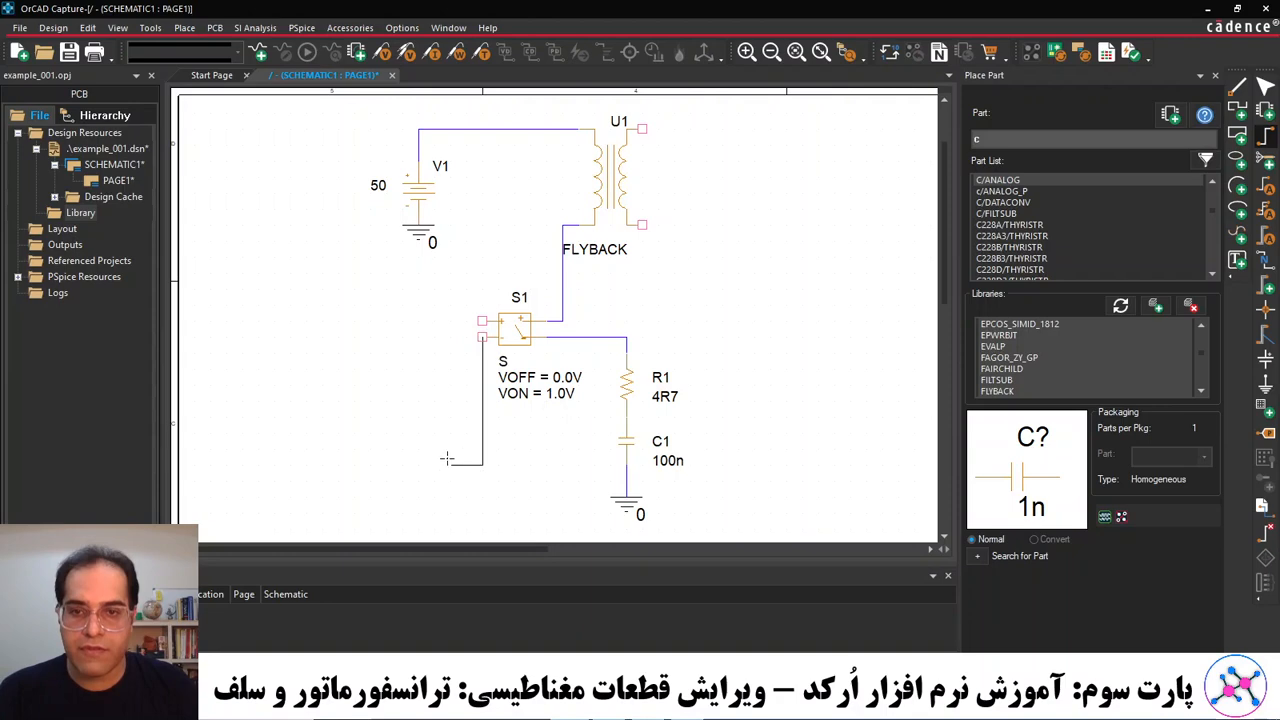
{"action": "left_click", "coordinate": [466, 337]}
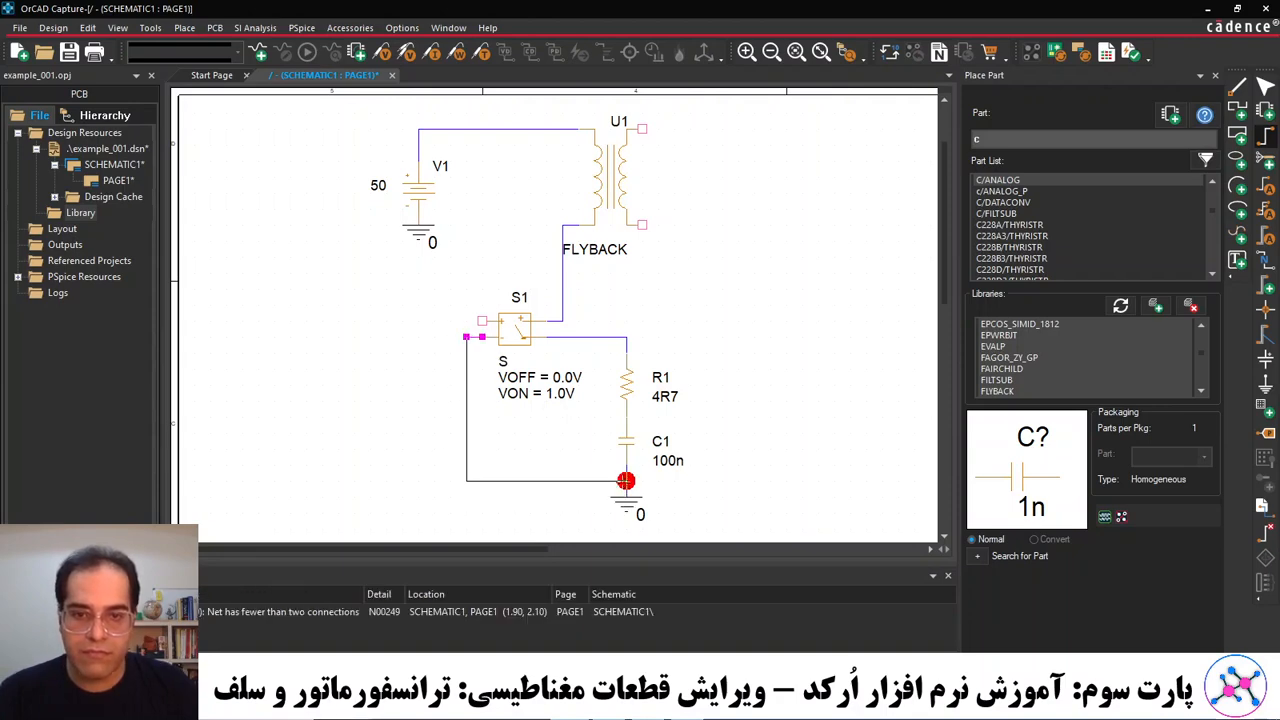
{"action": "left_click", "coordinate": [626, 481]}
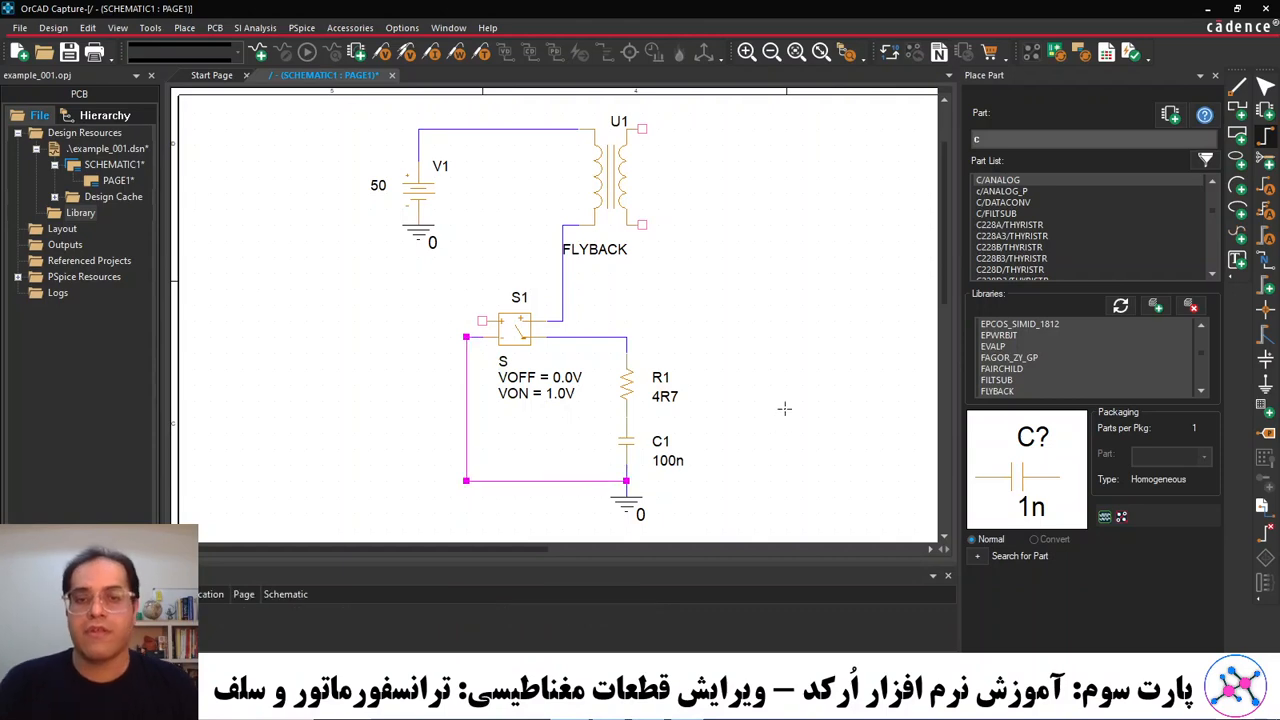
{"action": "key", "text": "Escape"}
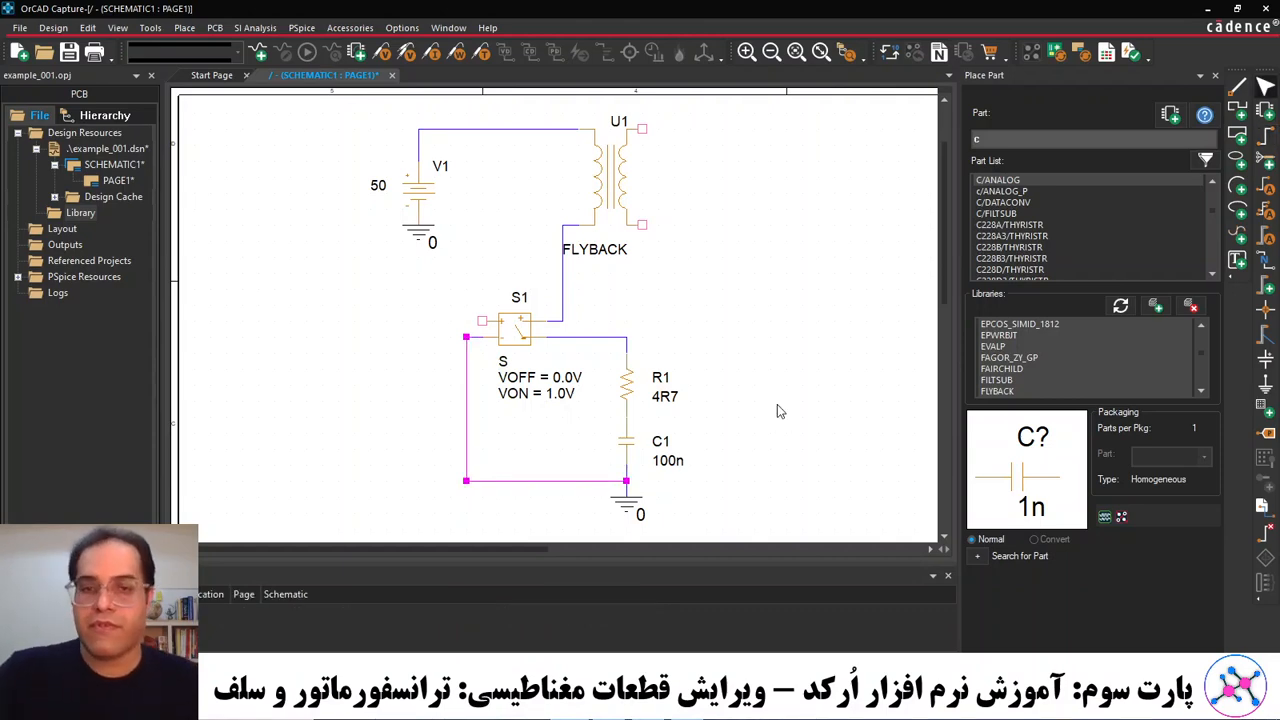
Set switch S1's VOFF to 0.5V and VON to 5V.
{"action": "double_click", "coordinate": [568, 381]}
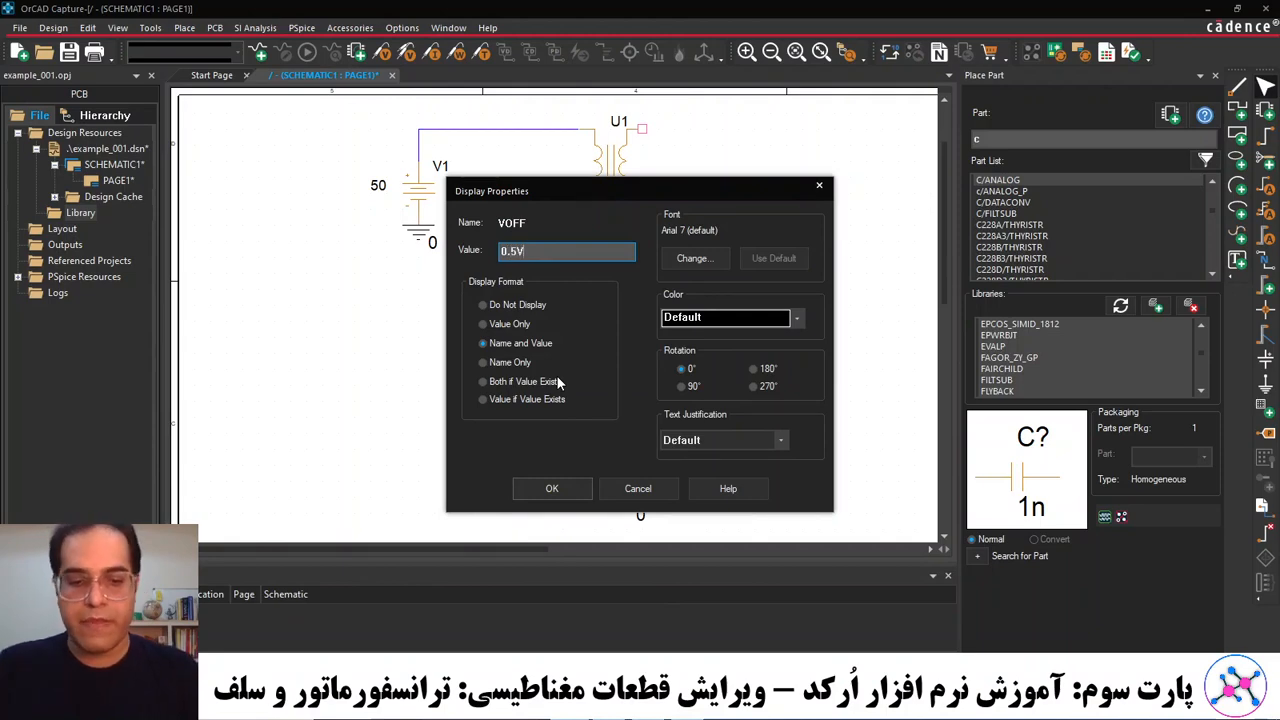
{"action": "key", "text": "Escape"}
{"action": "double_click", "coordinate": [555, 396]}
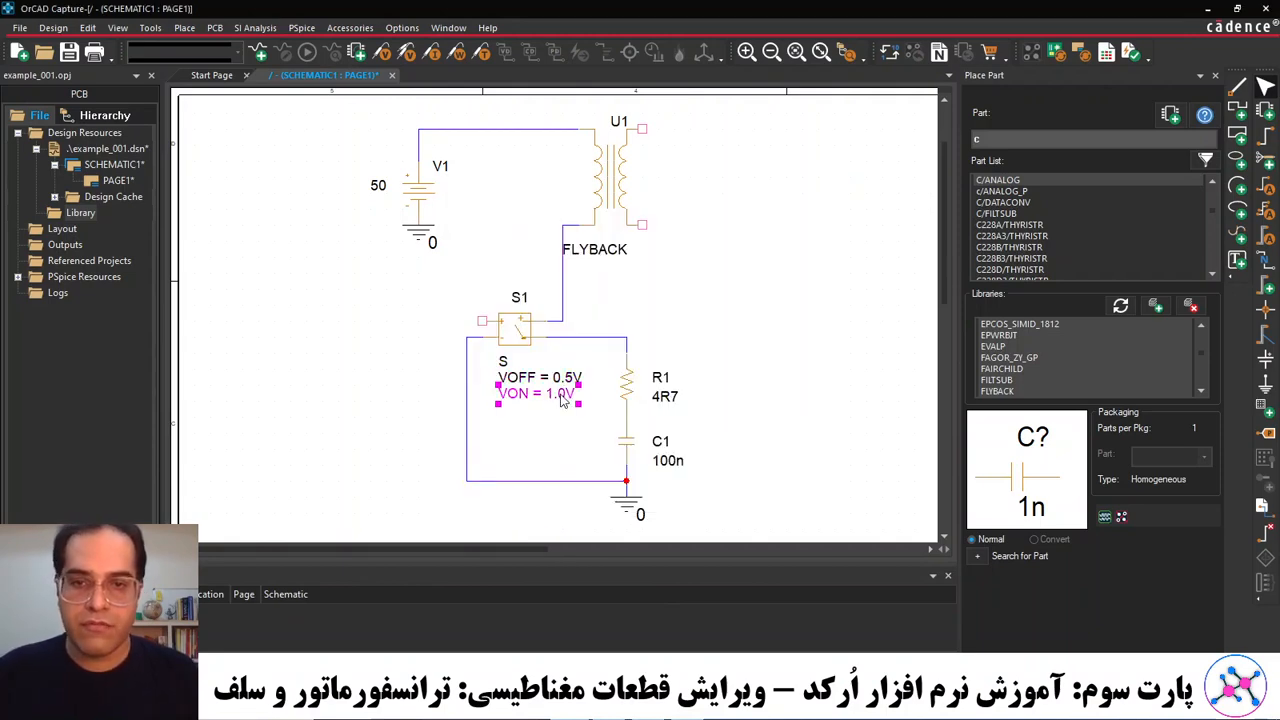
{"action": "type", "text": "5V"}
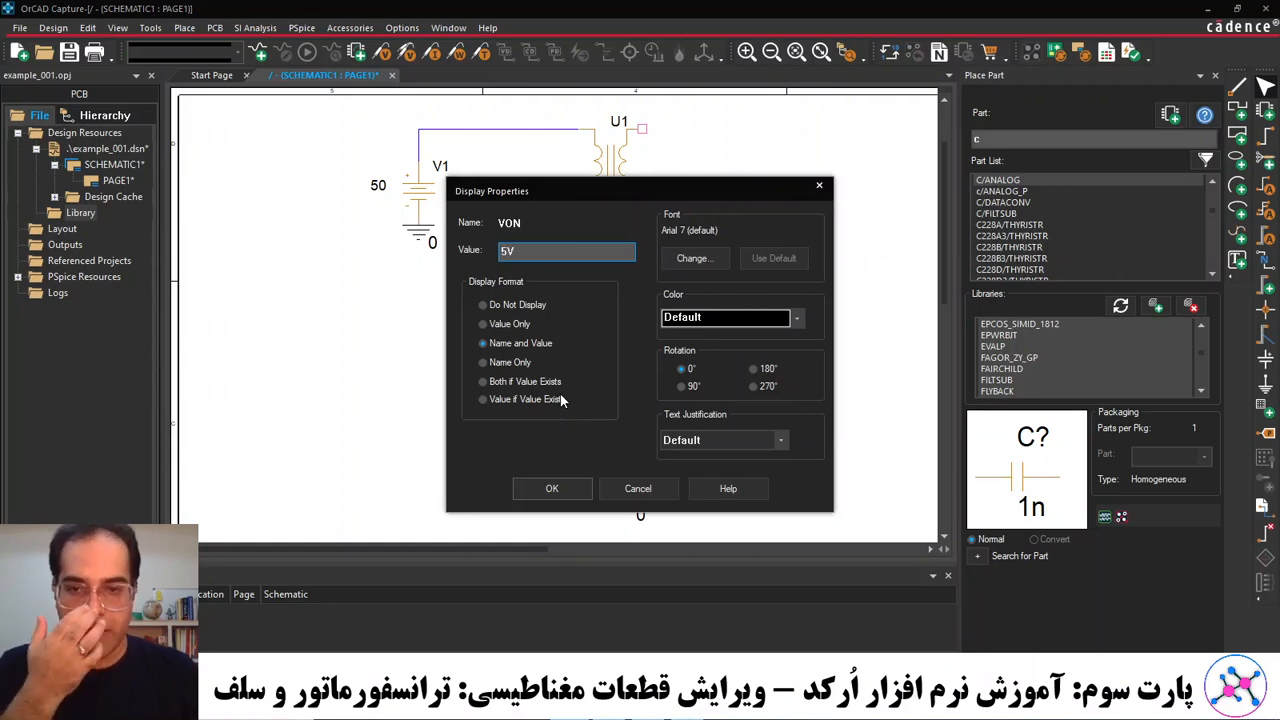
{"action": "key", "text": "Return"}
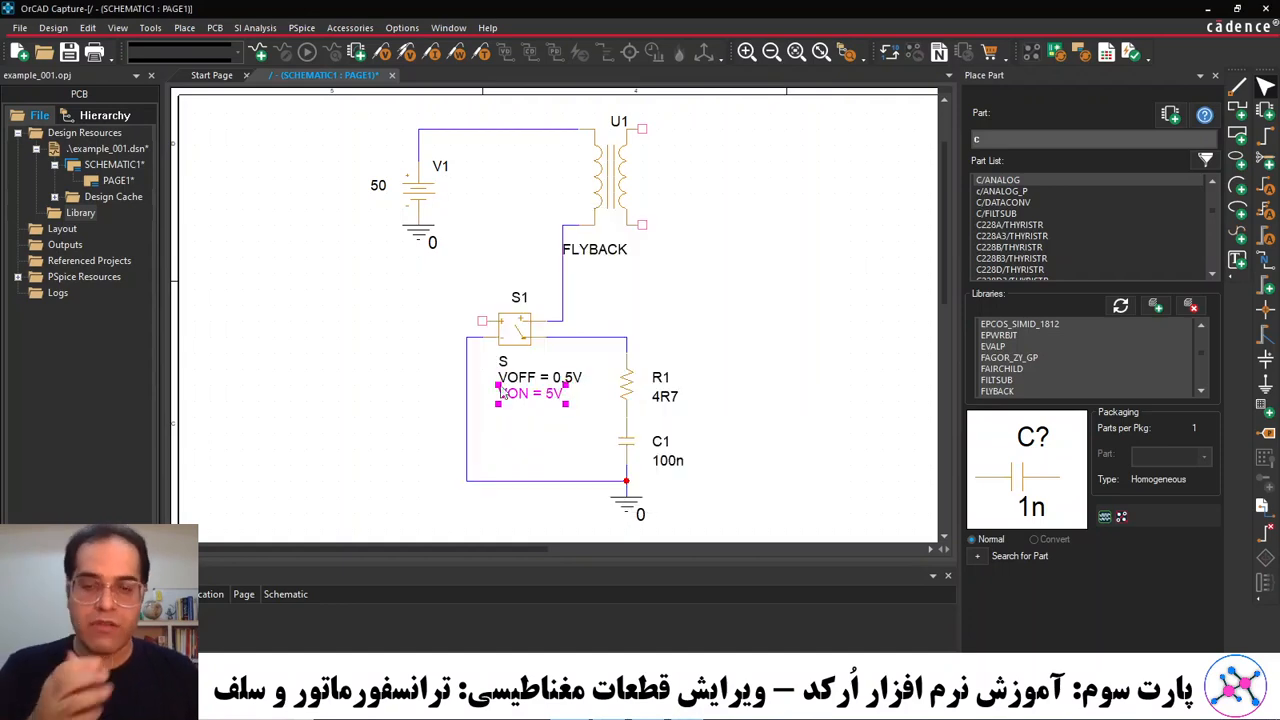
{"action": "left_click", "coordinate": [368, 392]}
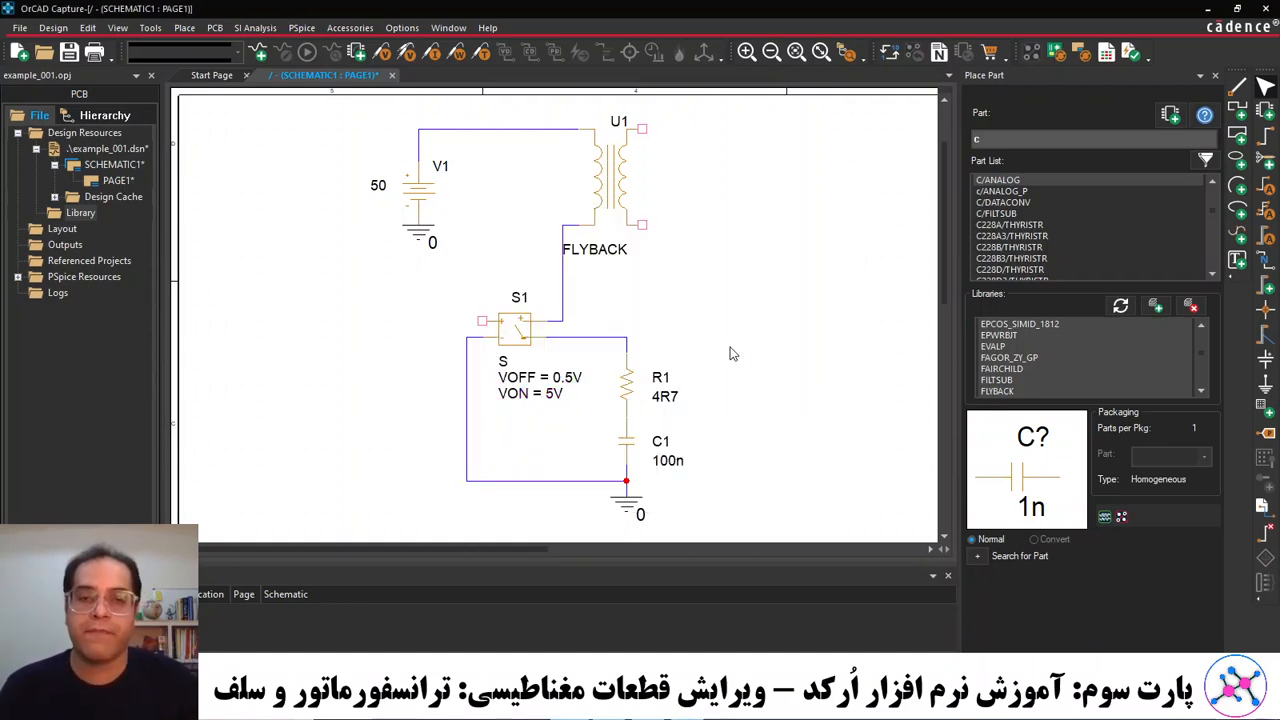
Search the part libraries for a part whose name starts with V.
{"action": "left_click", "coordinate": [1040, 140]}
{"action": "type", "text": "v30177"}
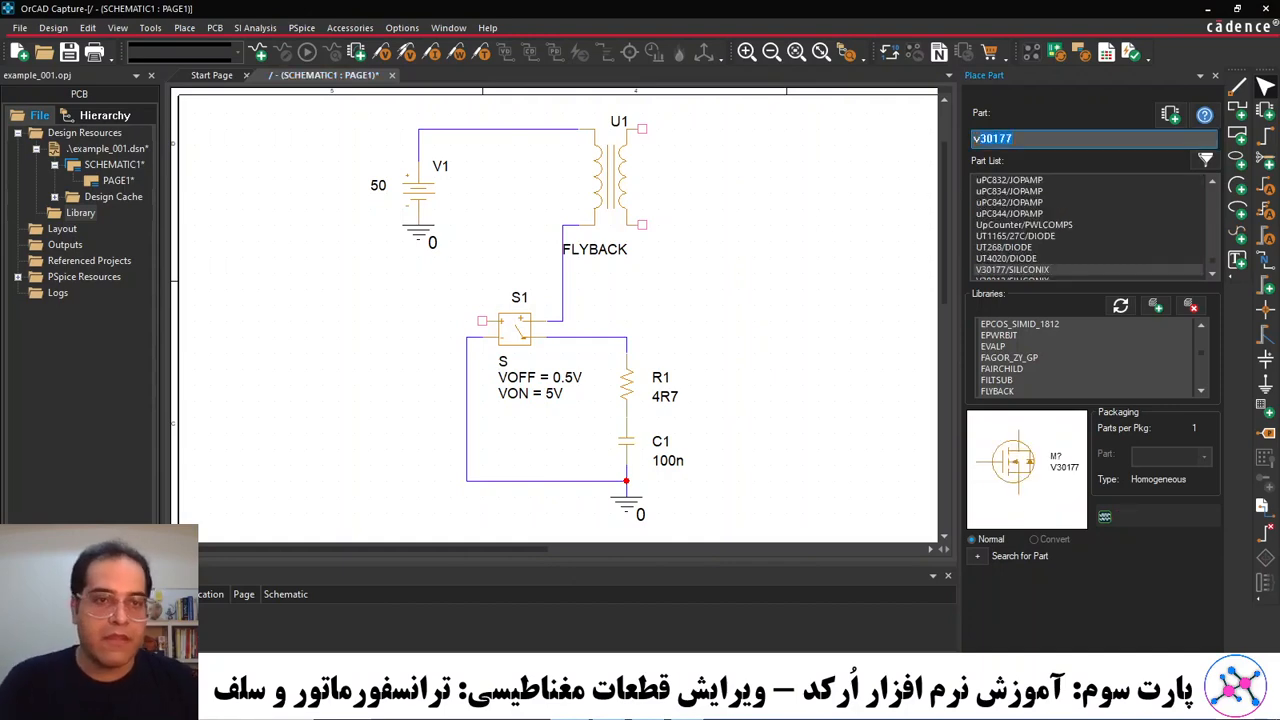
Browse the part libraries for a voltage source and preview the VSTIM part in the SOURCSTM library.
{"action": "scroll", "coordinate": [1000, 375], "scroll_direction": "down", "scroll_amount": 5}
{"action": "left_click", "coordinate": [1000, 391]}
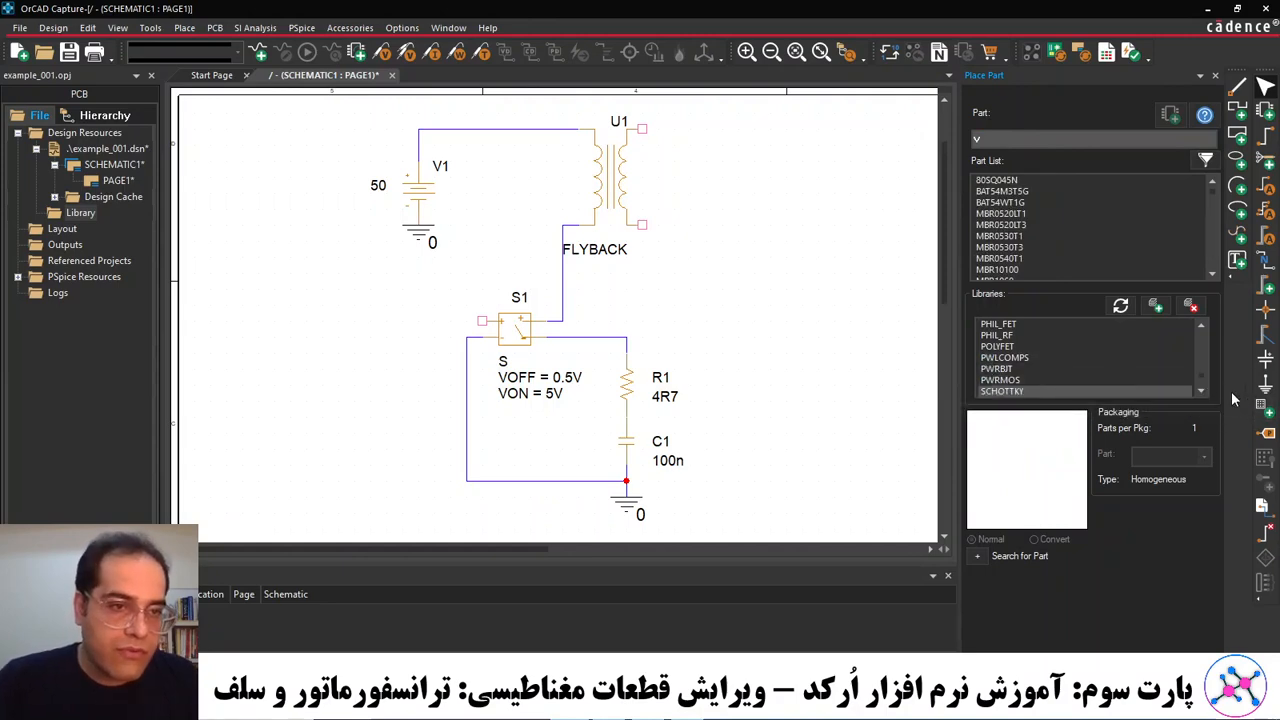
{"action": "left_click", "coordinate": [1201, 391]}
{"action": "left_click", "coordinate": [1201, 391]}
{"action": "left_click", "coordinate": [1201, 391]}
{"action": "left_click", "coordinate": [1201, 391]}
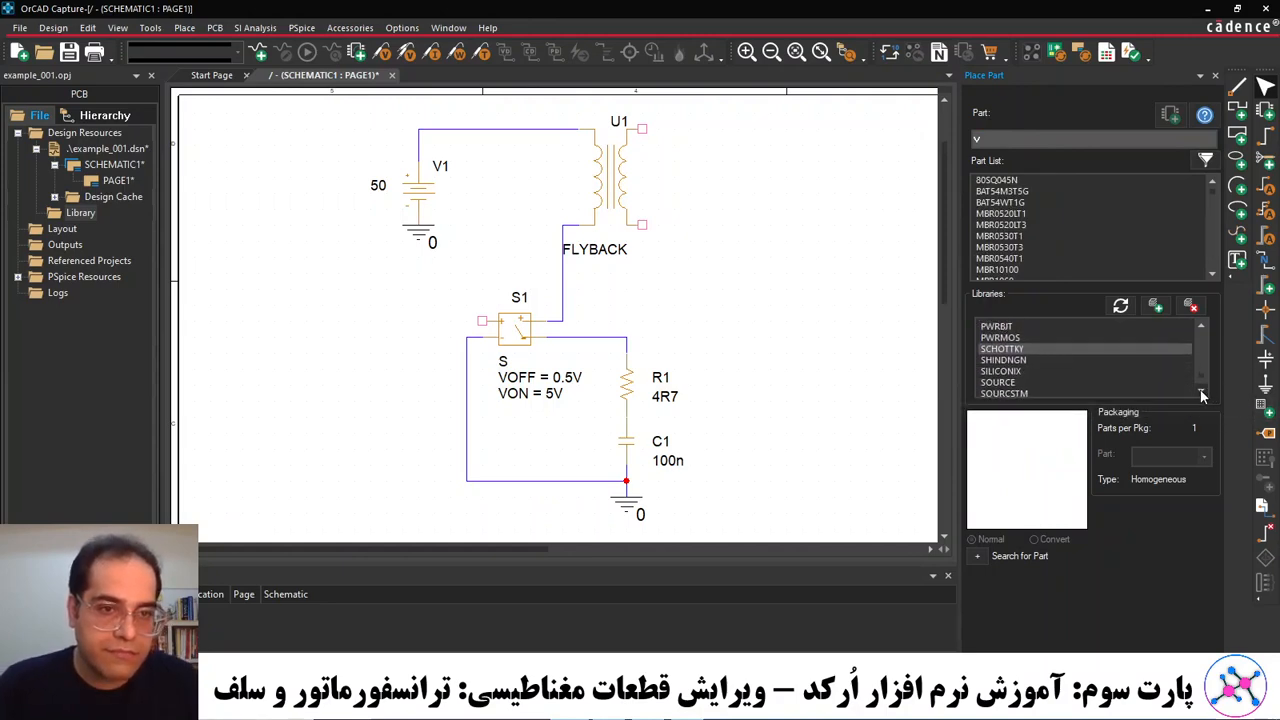
{"action": "left_click", "coordinate": [1004, 391]}
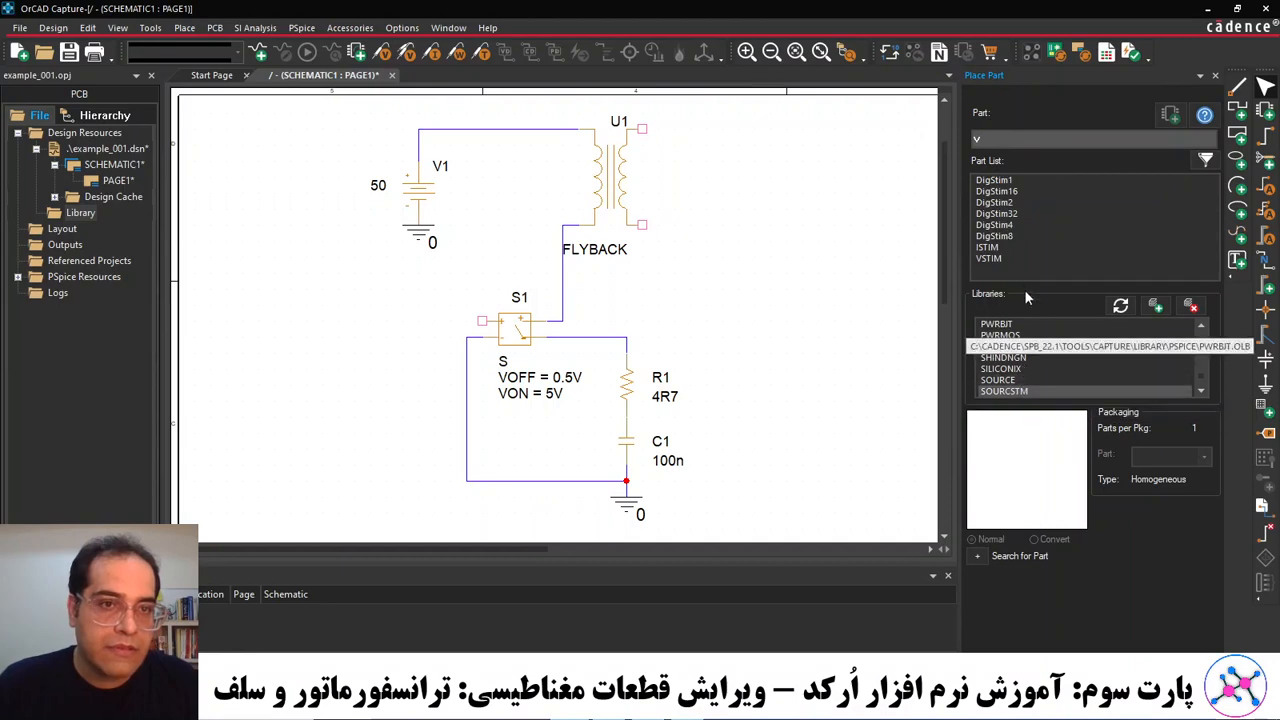
{"action": "left_click", "coordinate": [992, 258]}
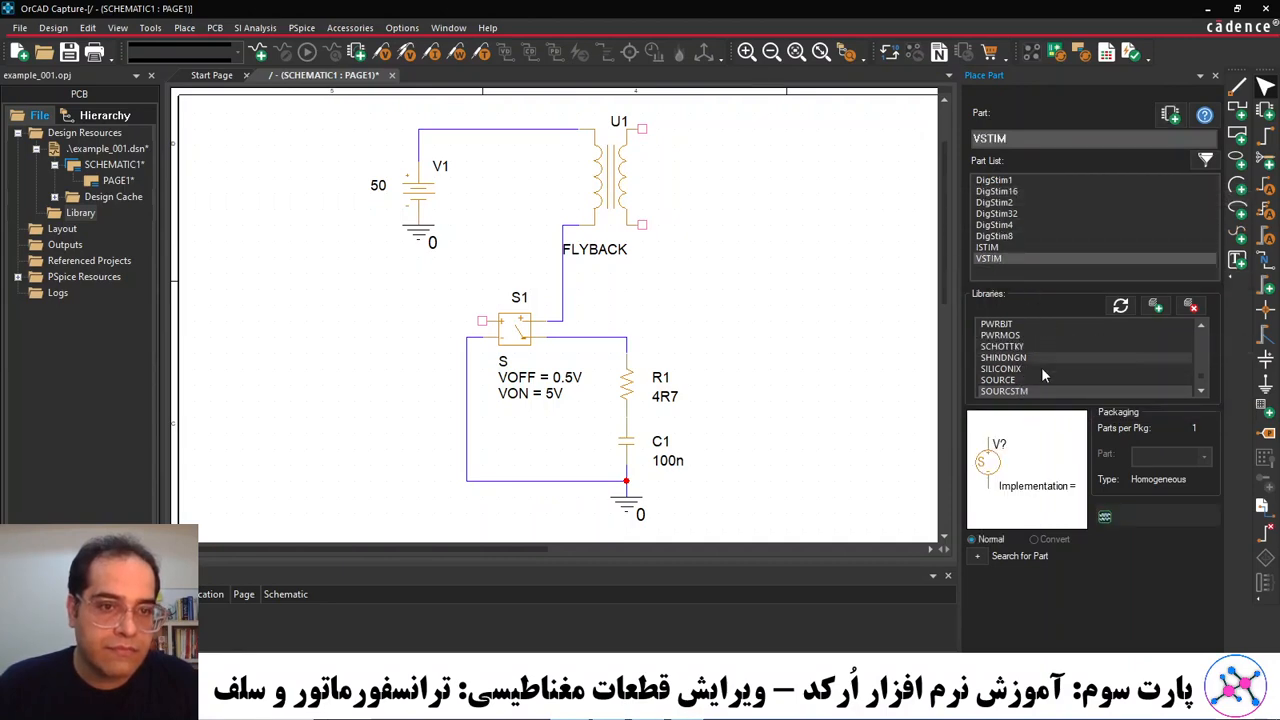
Place a VPULSE source from the SOURCE library below the 50 V battery, beside switch S1.
{"action": "left_click", "coordinate": [1008, 381]}
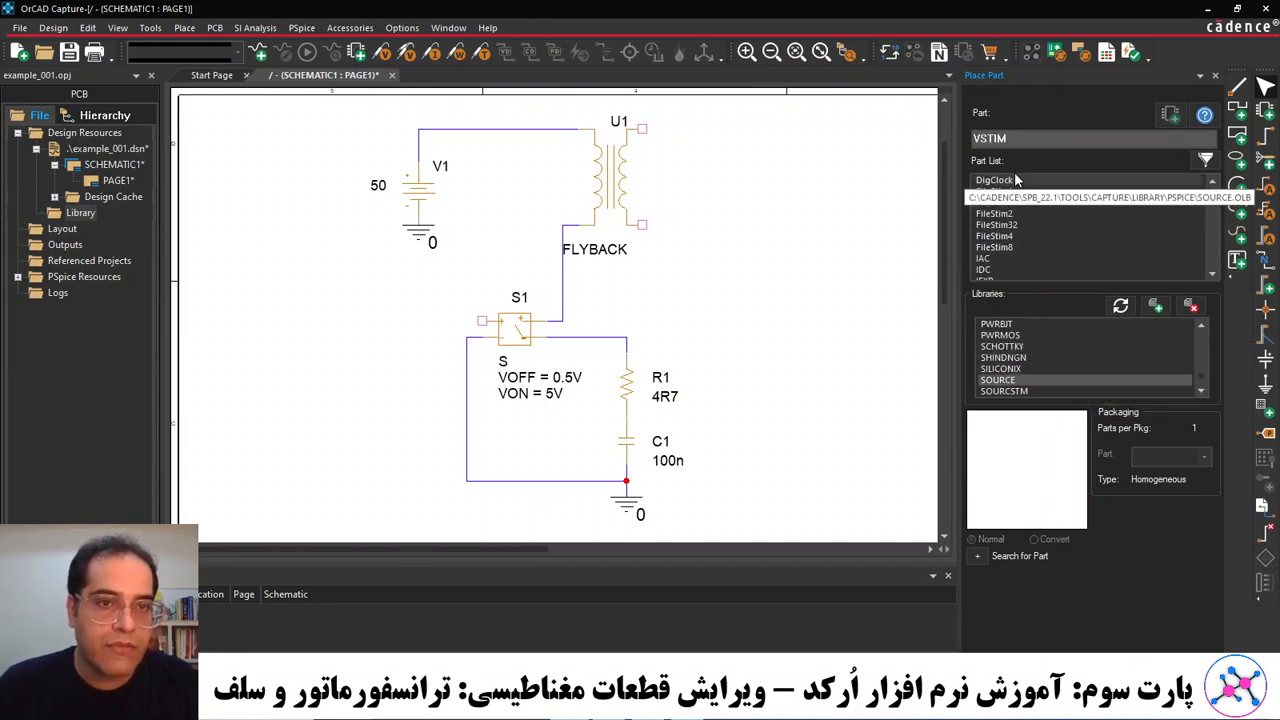
{"action": "scroll", "coordinate": [1018, 222], "scroll_direction": "down", "scroll_amount": 10}
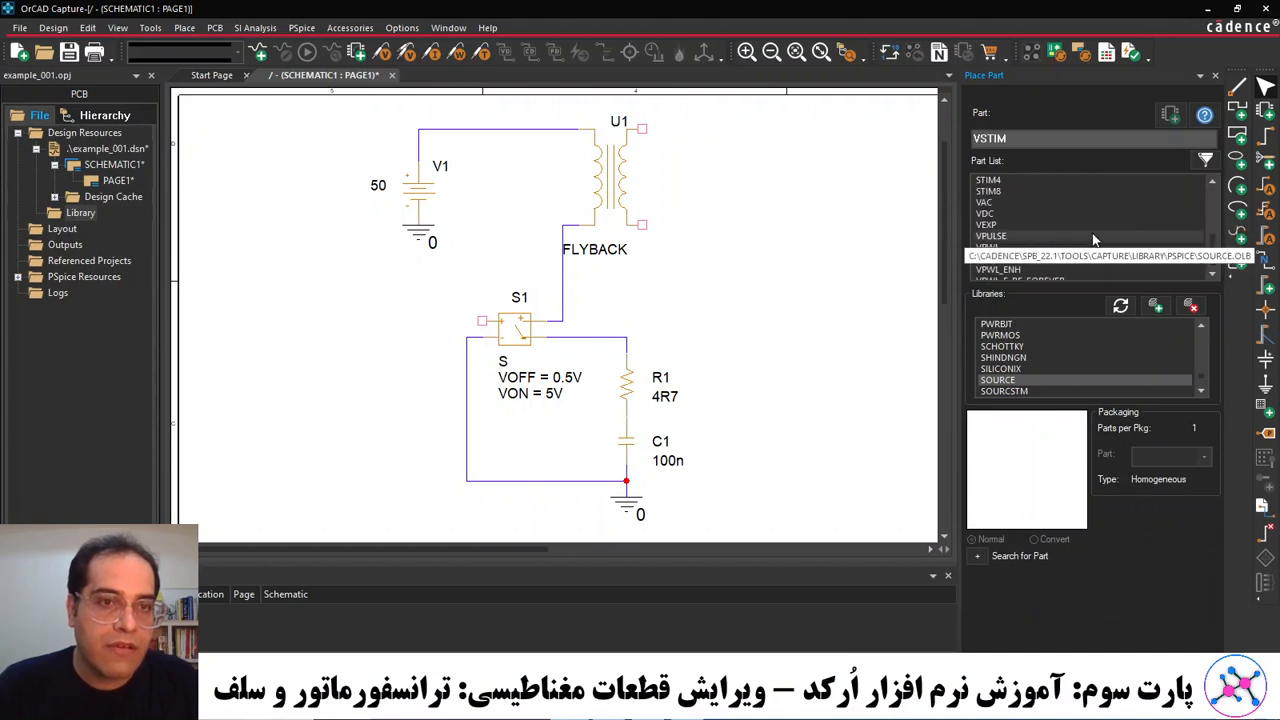
{"action": "left_click", "coordinate": [994, 248]}
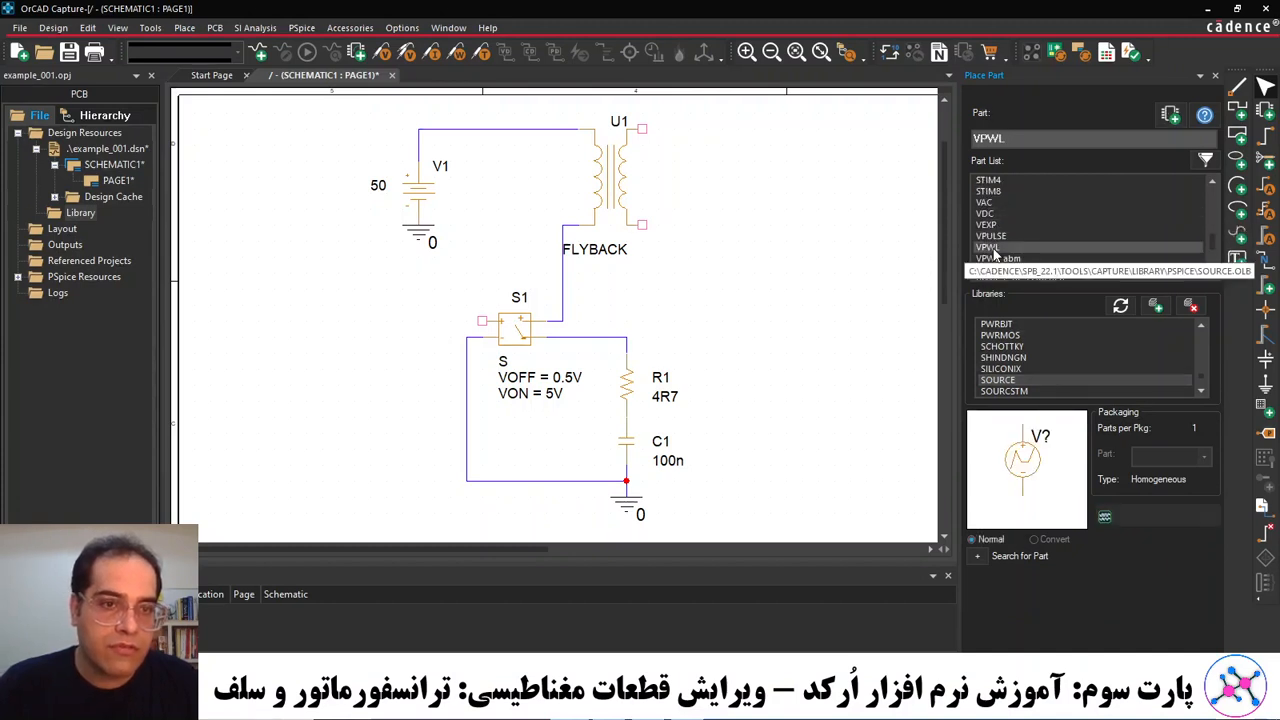
{"action": "left_click", "coordinate": [1005, 237]}
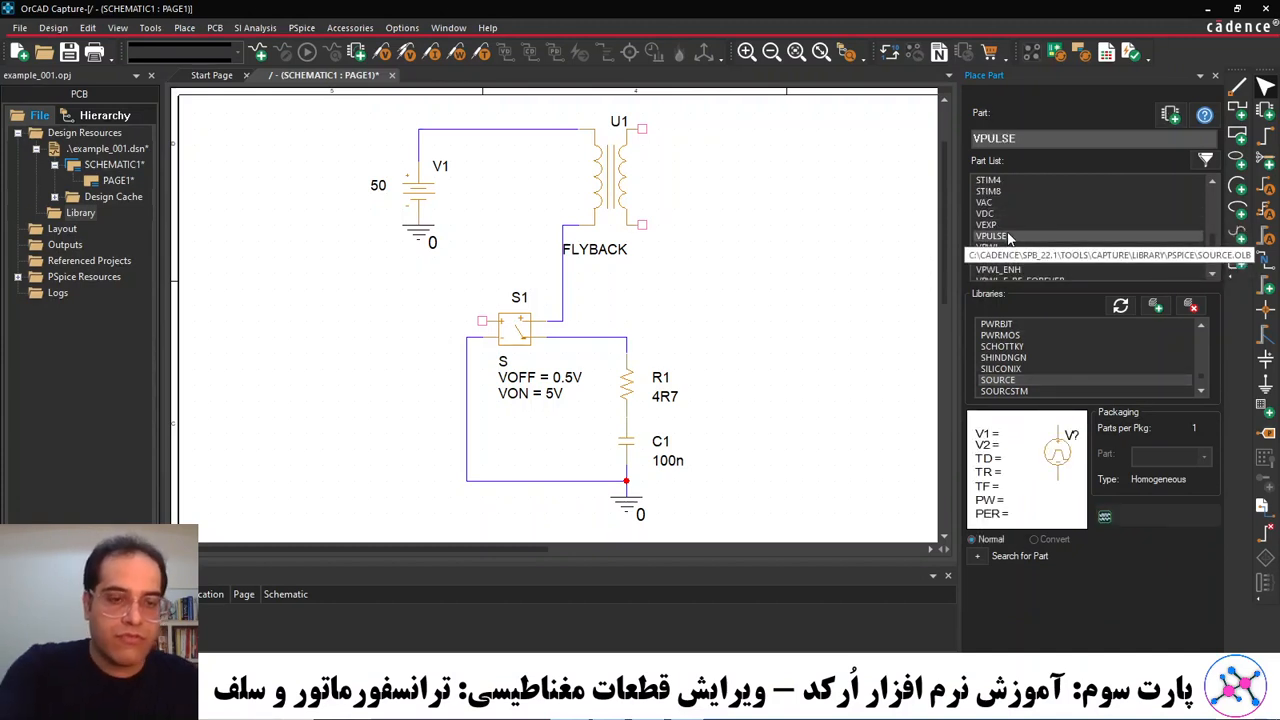
{"action": "double_click", "coordinate": [1008, 237]}
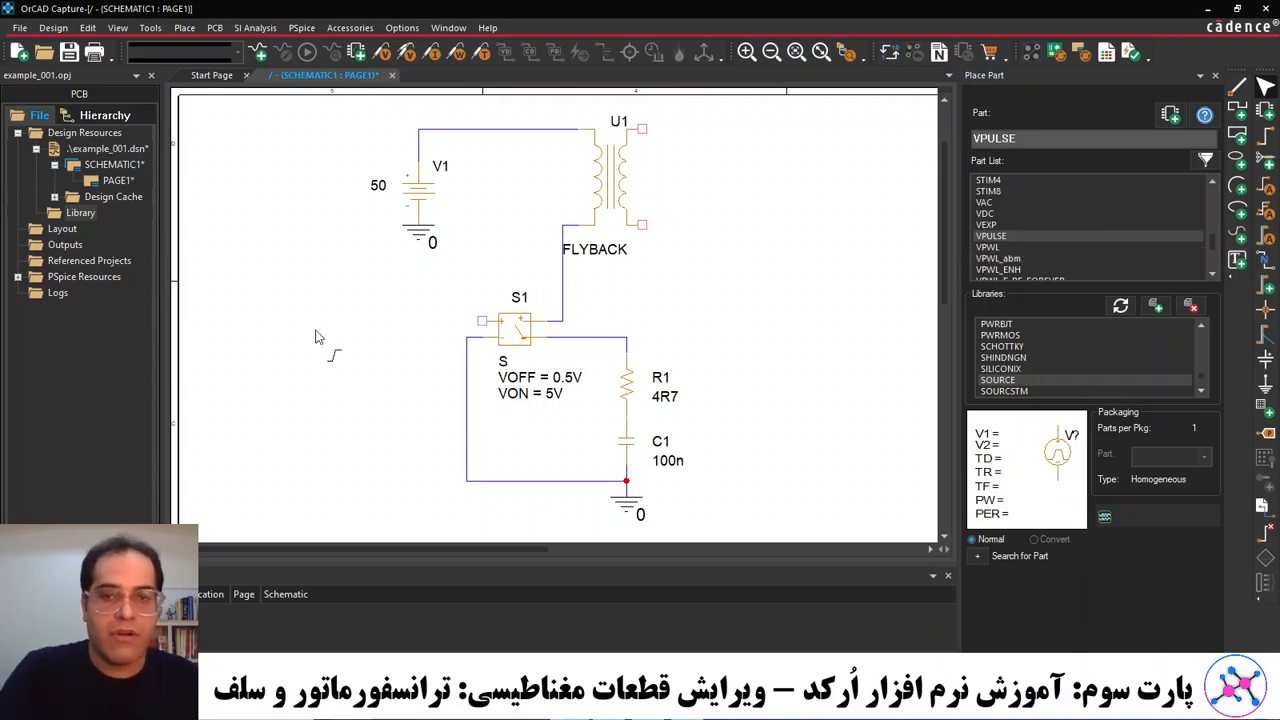
{"action": "left_click", "coordinate": [370, 342]}
{"action": "left_click_drag", "start_coordinate": [371, 344], "coordinate": [372, 376]}
{"action": "left_click", "coordinate": [413, 295]}
Wire the pulse source's upper pin to S1's open control pin and its lower pin to the ground line.
{"action": "key", "text": "w"}
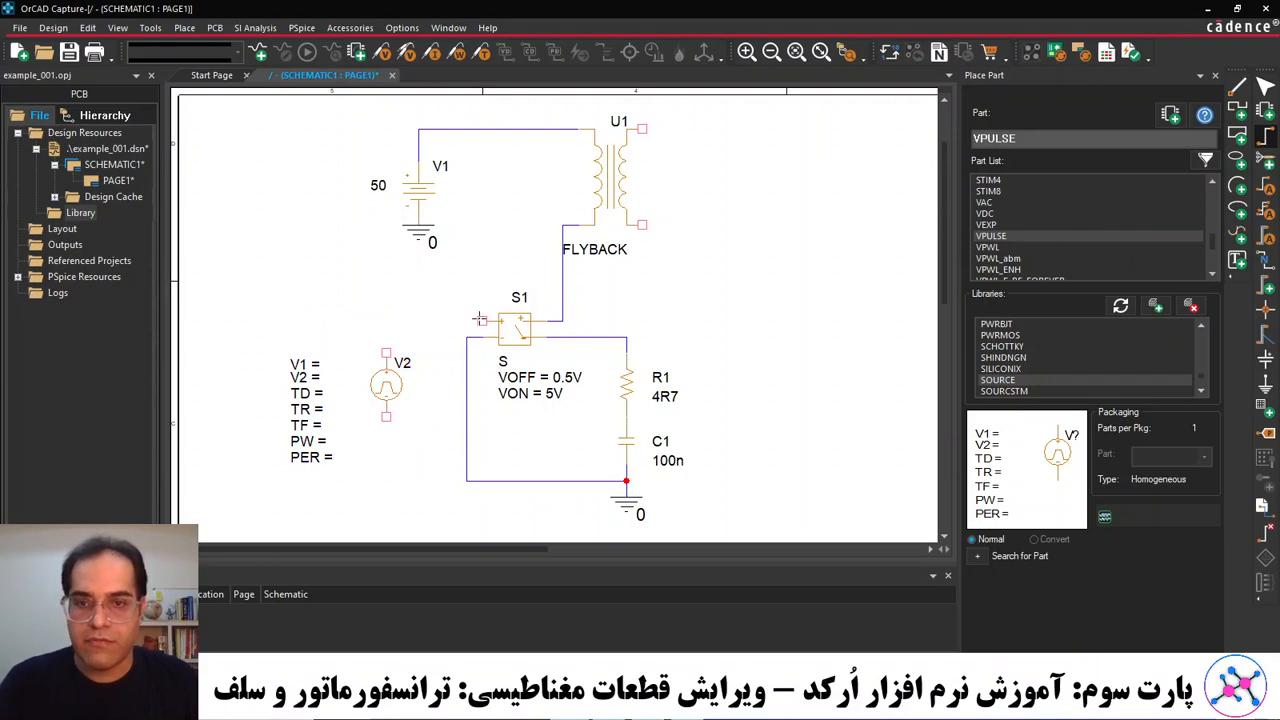
{"action": "left_click", "coordinate": [480, 319]}
{"action": "left_click", "coordinate": [386, 353]}
{"action": "left_click", "coordinate": [386, 419]}
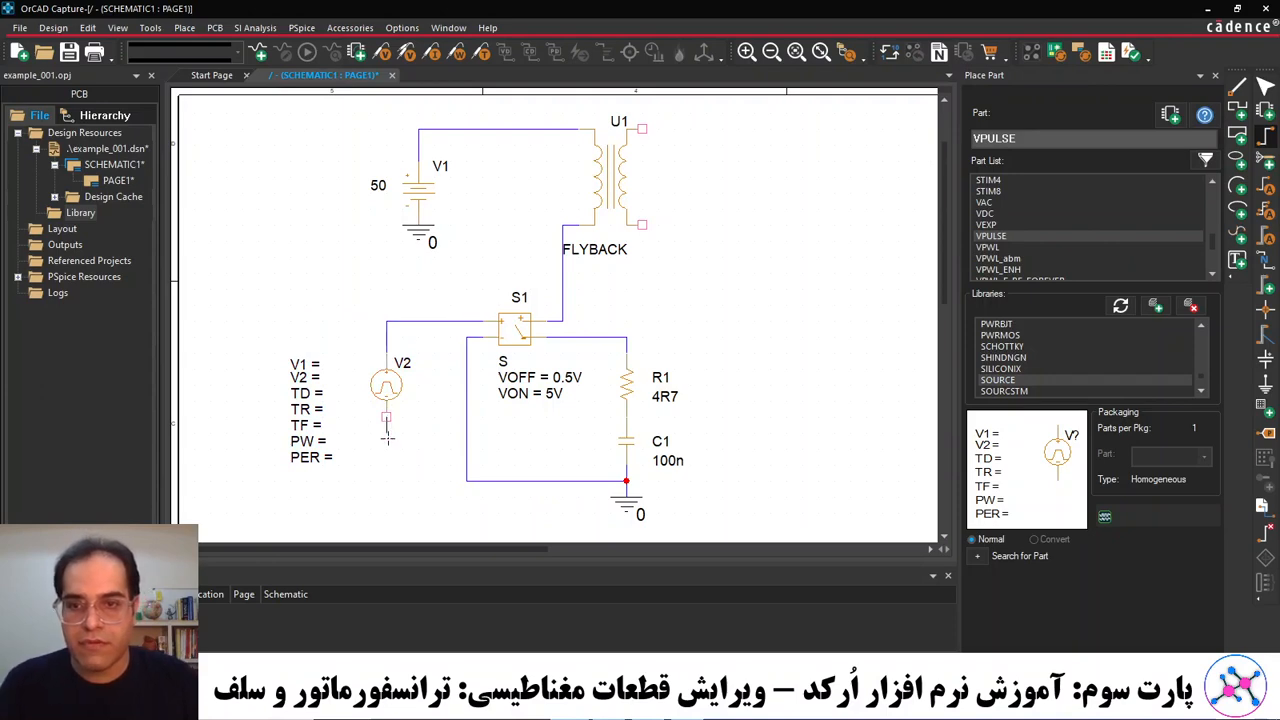
{"action": "left_click", "coordinate": [386, 481]}
{"action": "left_click", "coordinate": [466, 481]}
{"action": "key", "text": "Escape"}
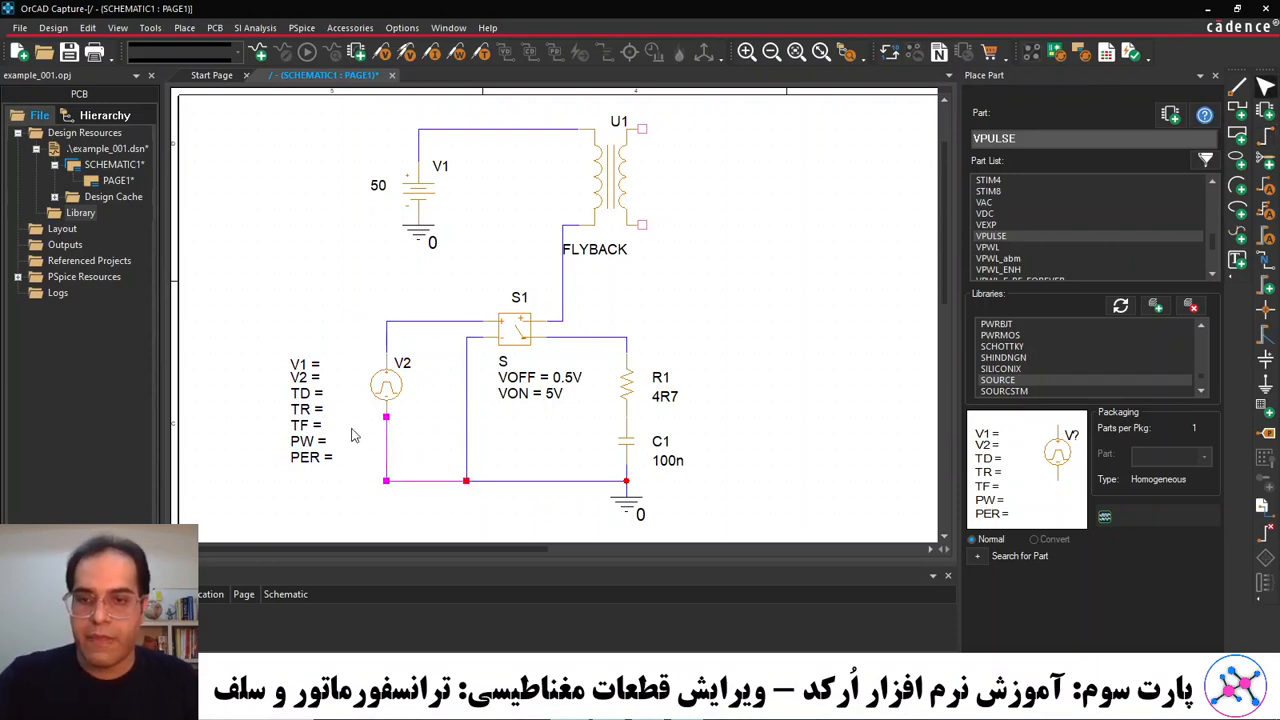
{"action": "left_click", "coordinate": [340, 370]}
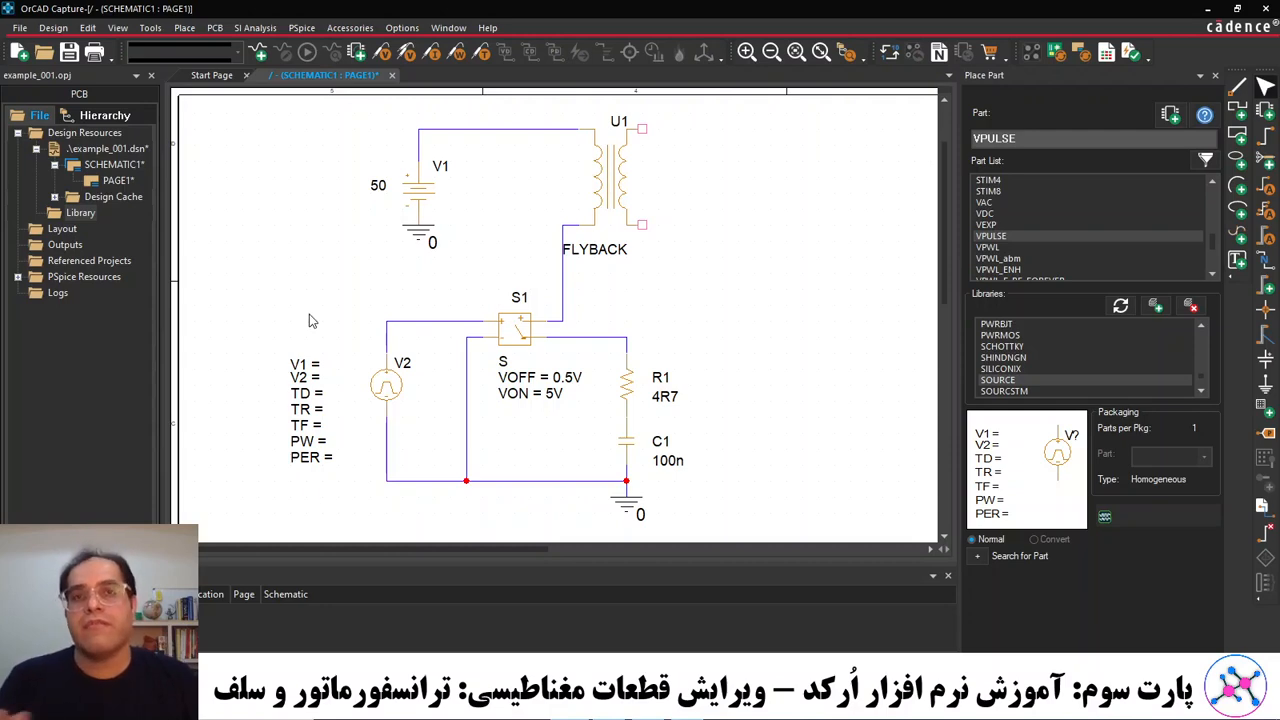
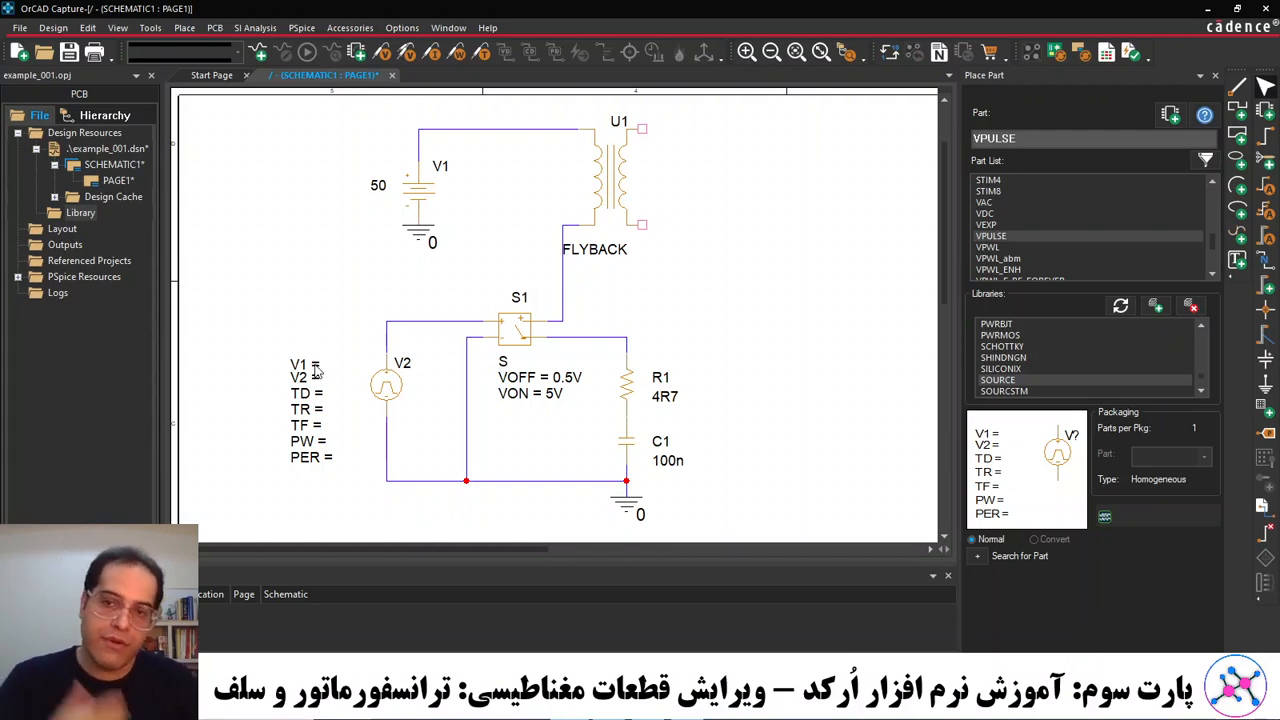
Set the pulse source's V1 level to 0 and its V2 level to 10.
{"action": "left_click", "coordinate": [316, 370]}
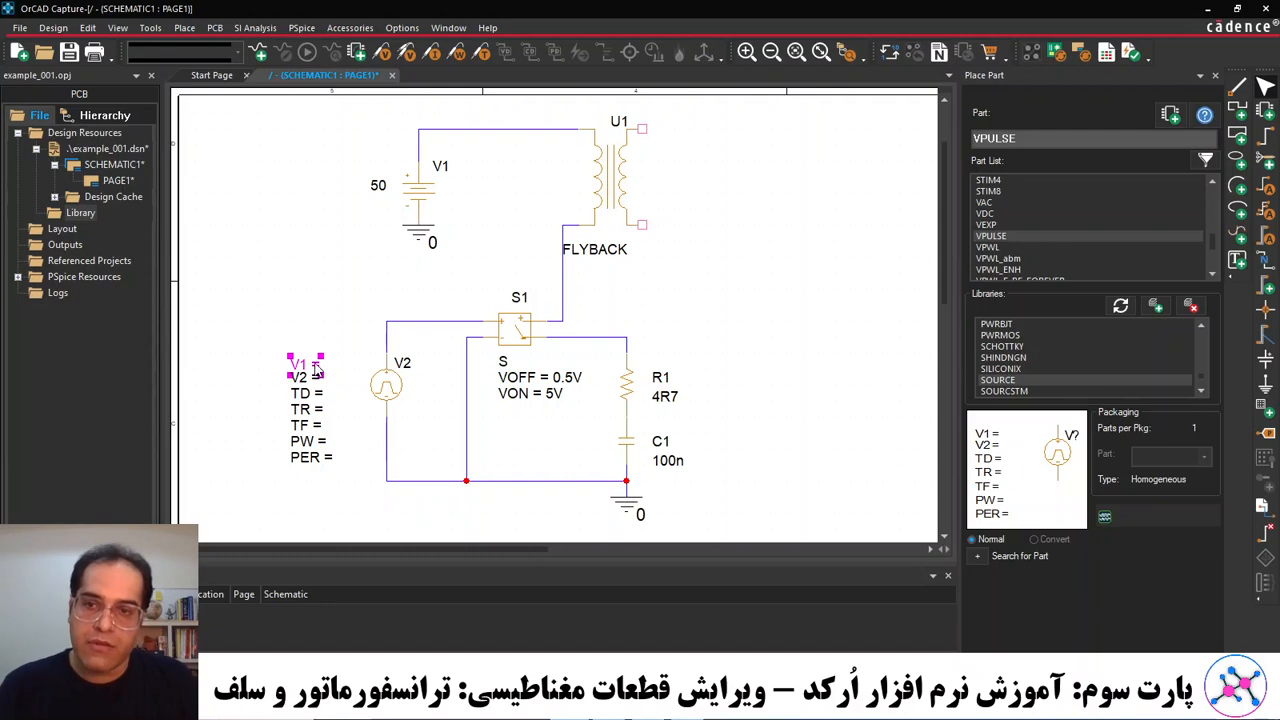
{"action": "double_click", "coordinate": [316, 368]}
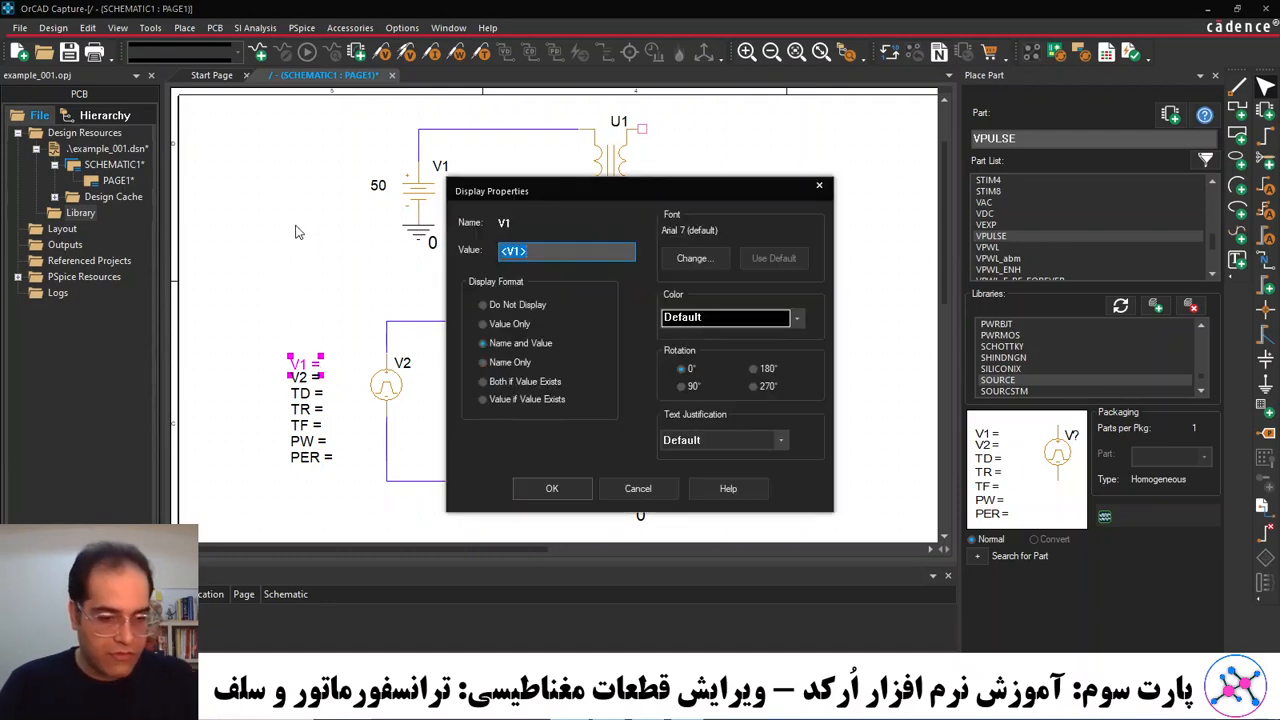
{"action": "type", "text": "0"}
{"action": "key", "text": "Return"}
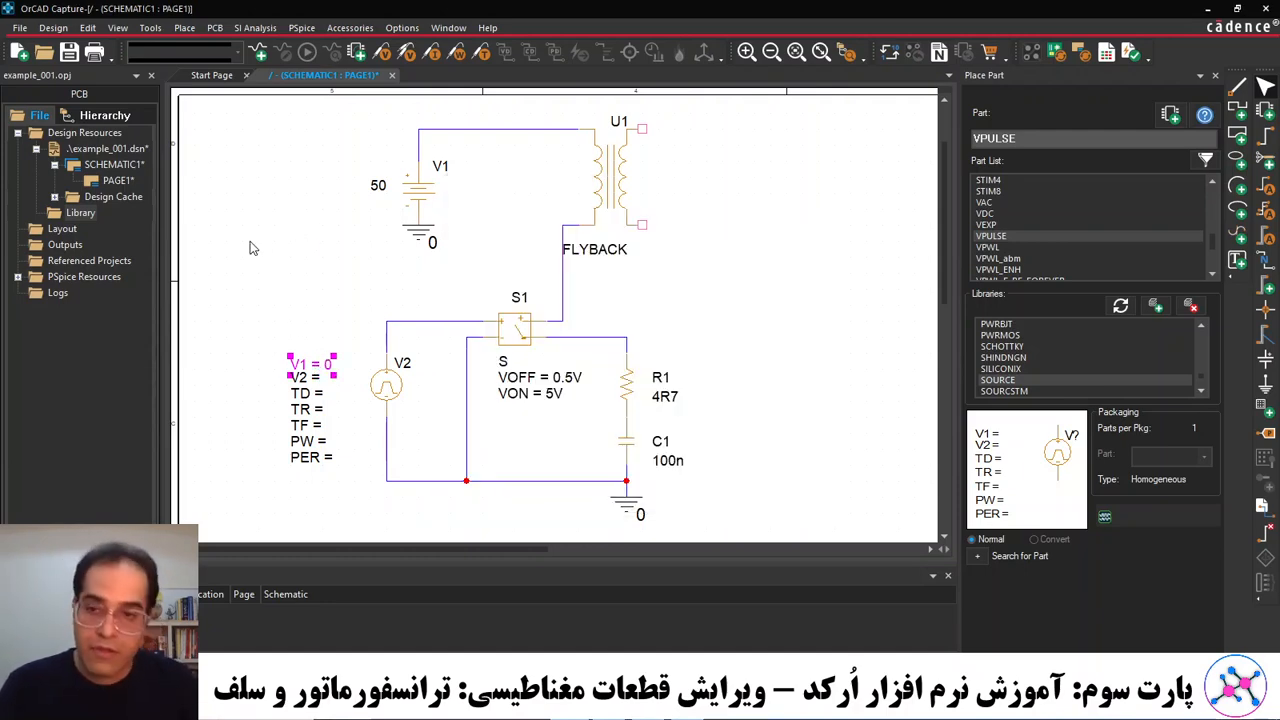
{"action": "double_click", "coordinate": [314, 378]}
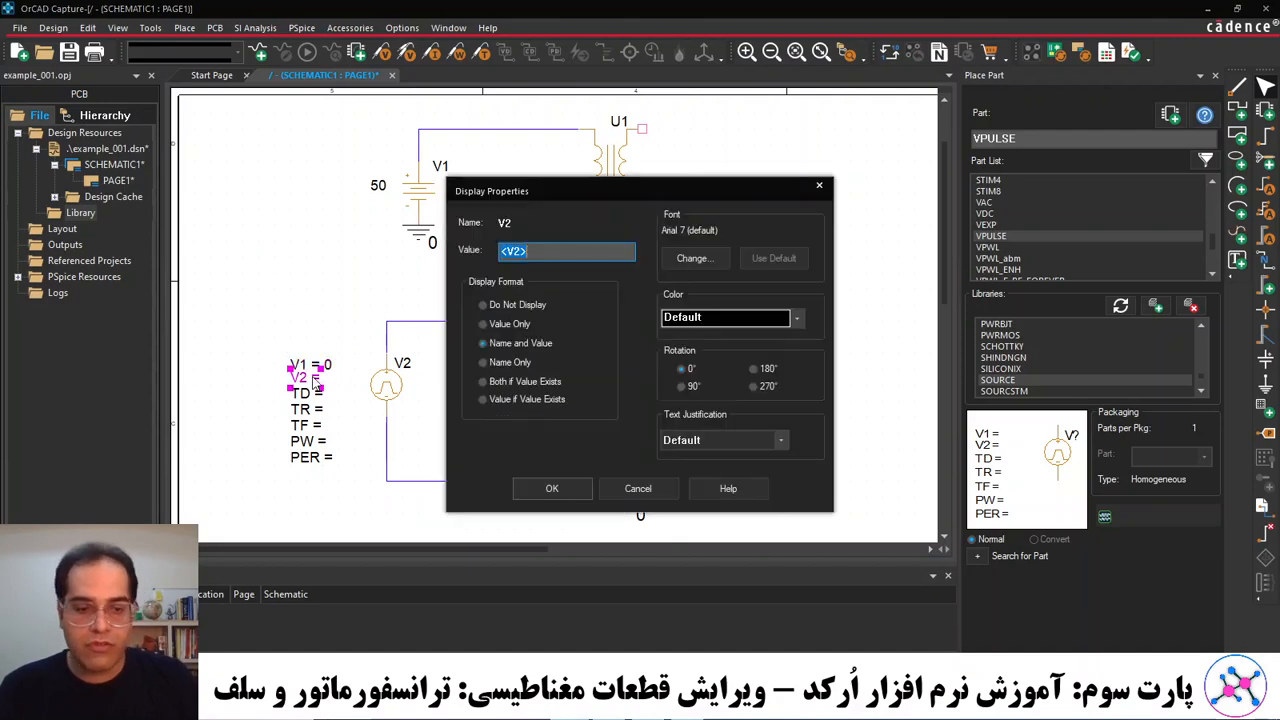
{"action": "type", "text": "10"}
{"action": "key", "text": "Return"}
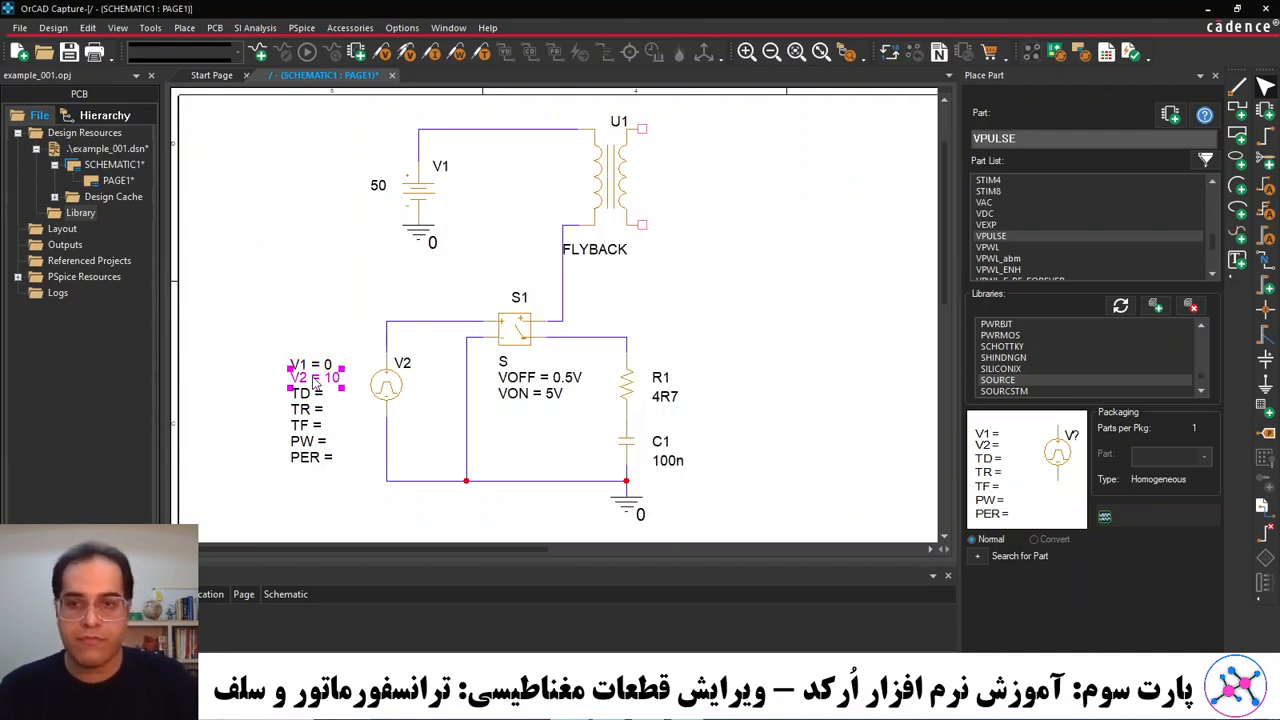
Set the pulse source's timing to TD = 0, TR = 100n and TF = 100n.
{"action": "double_click", "coordinate": [318, 394]}
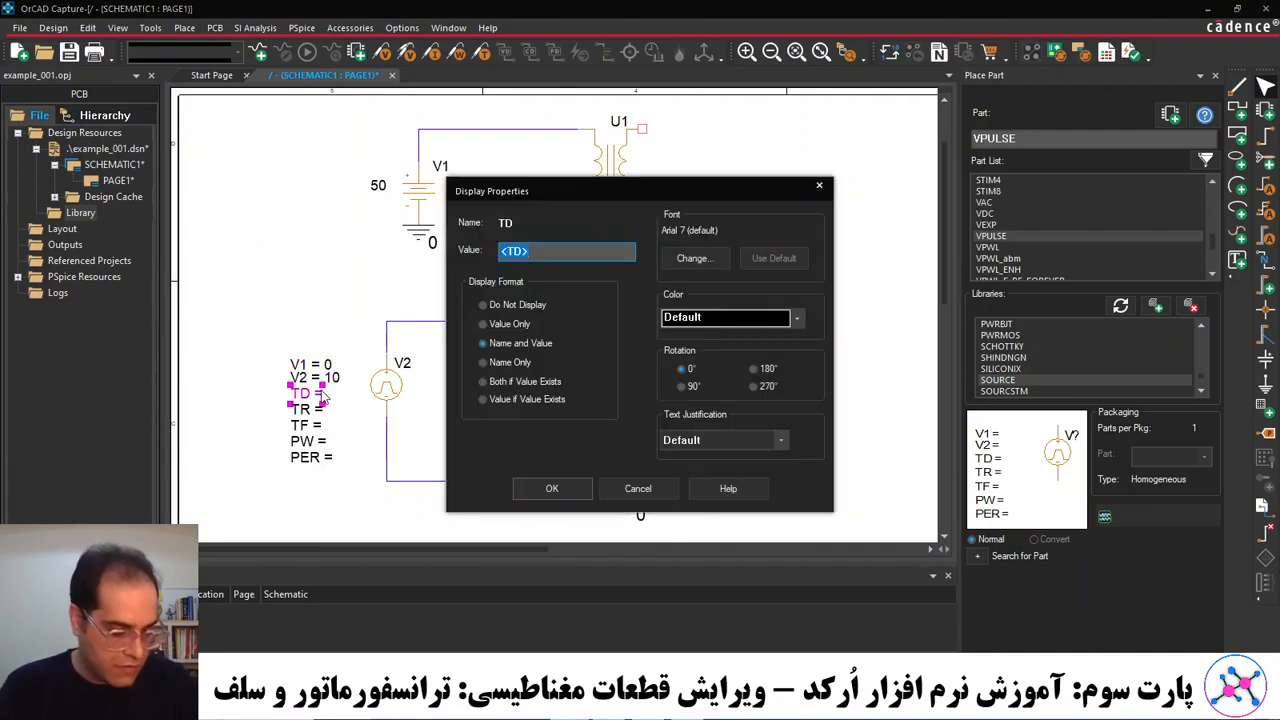
{"action": "type", "text": "0"}
{"action": "key", "text": "Return"}
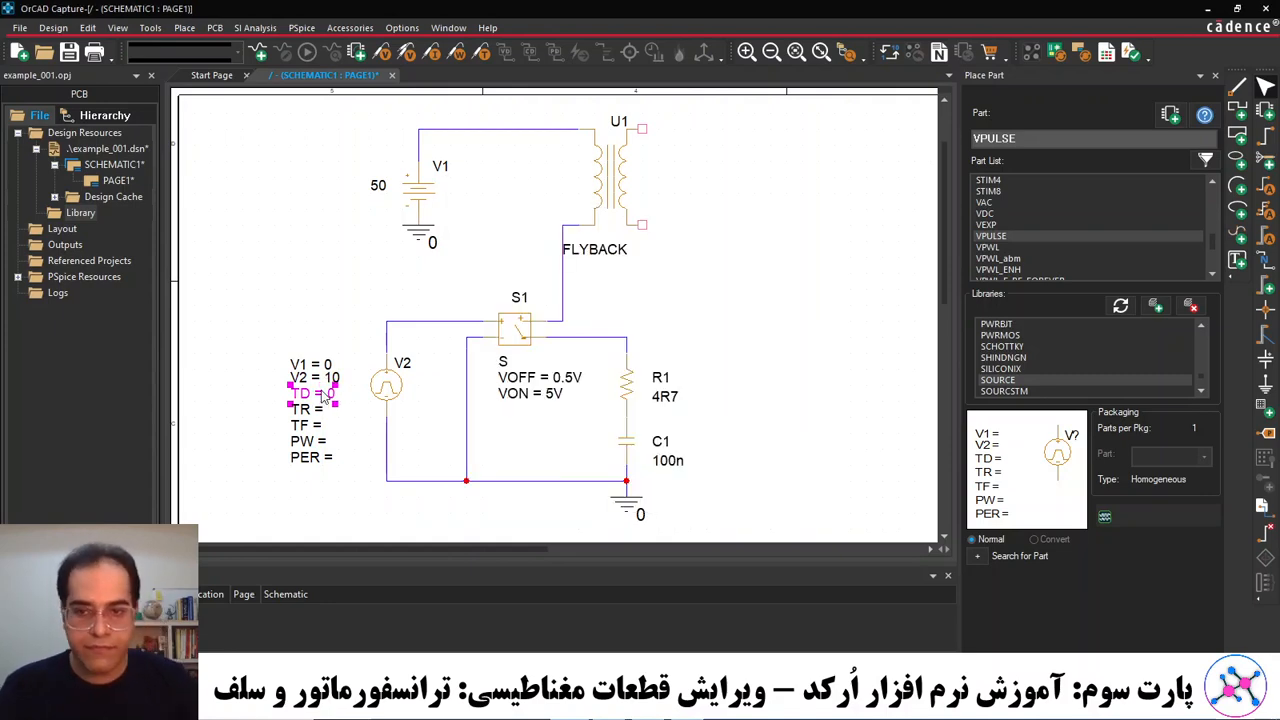
{"action": "double_click", "coordinate": [318, 410]}
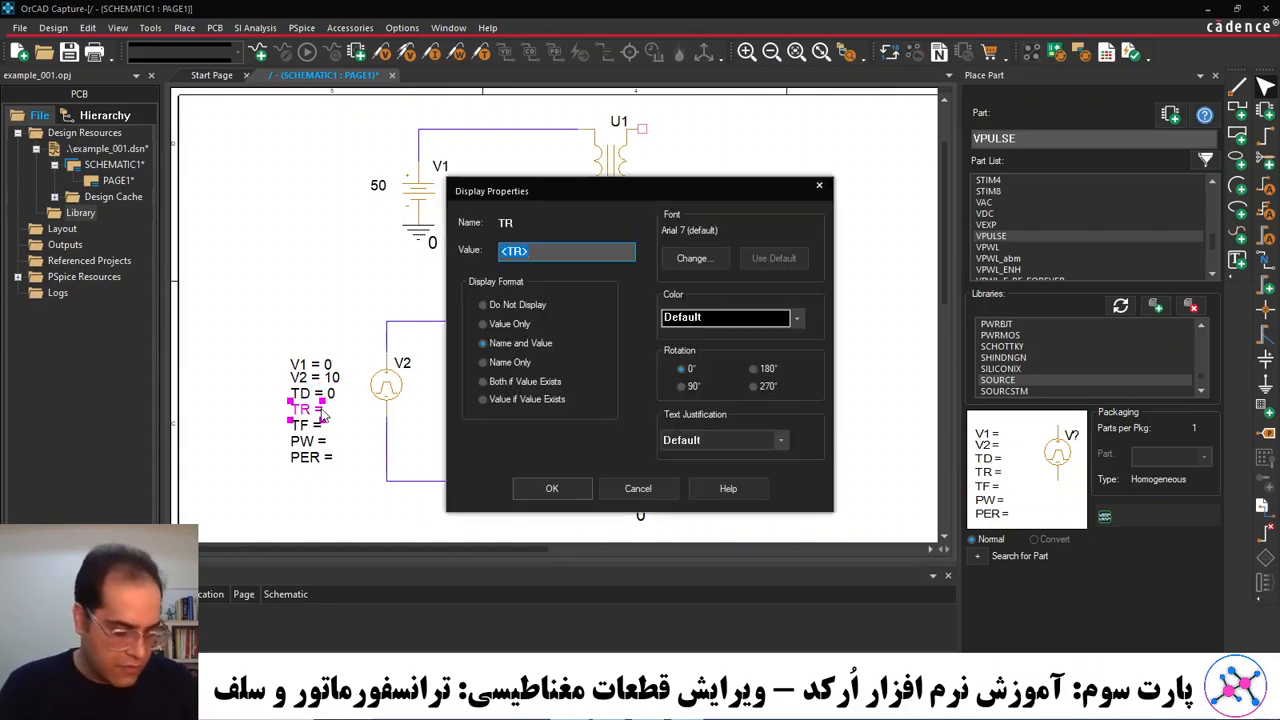
{"action": "type", "text": "100"}
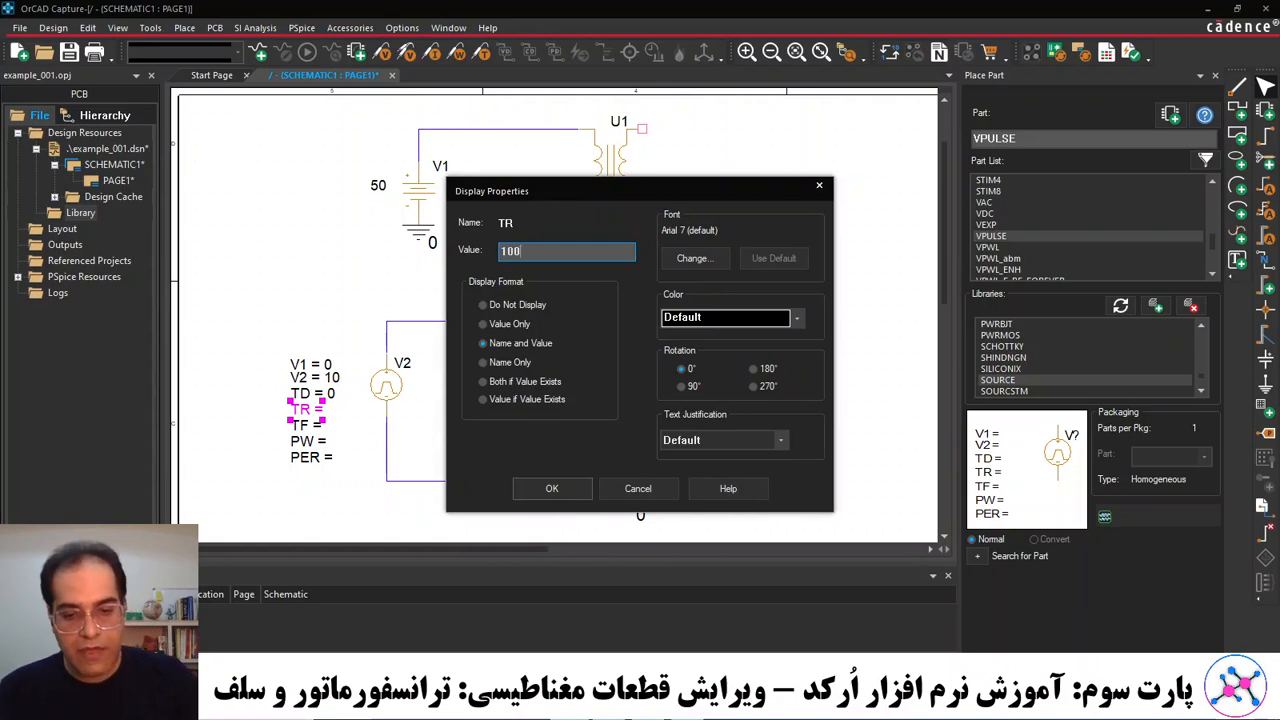
{"action": "type", "text": "n"}
{"action": "key", "text": "Return"}
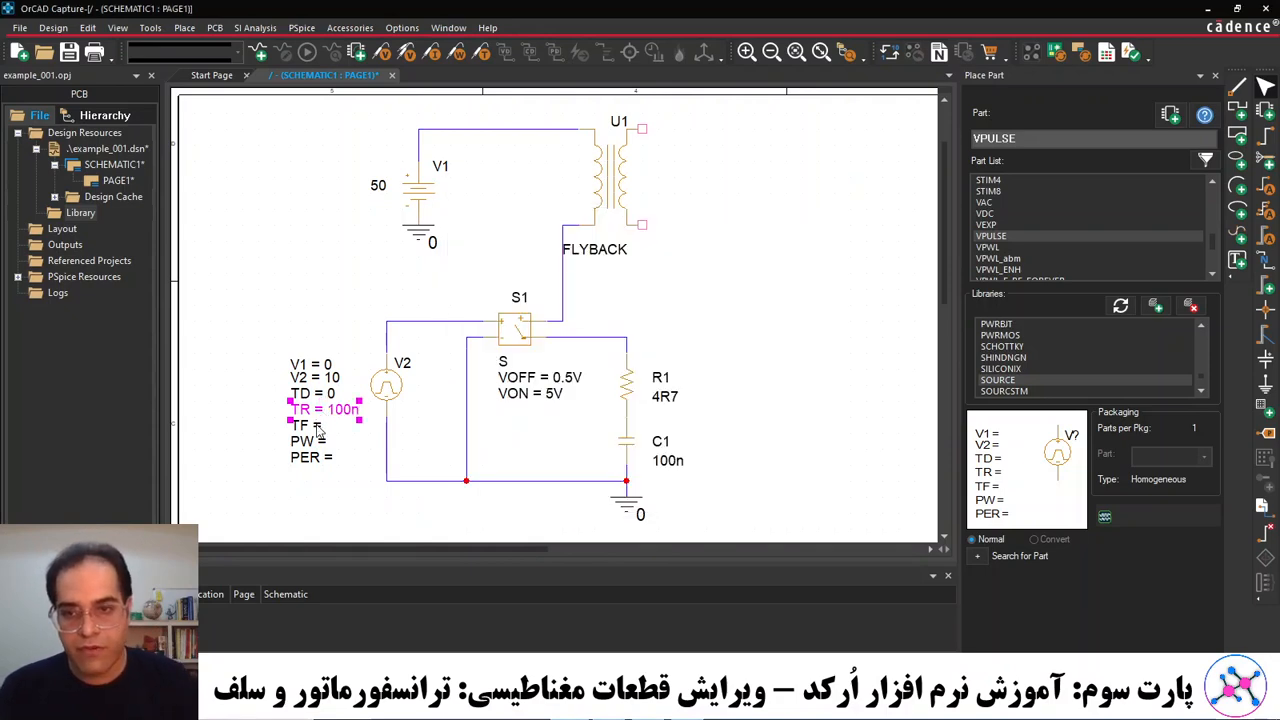
{"action": "double_click", "coordinate": [318, 425]}
{"action": "type", "text": "100"}
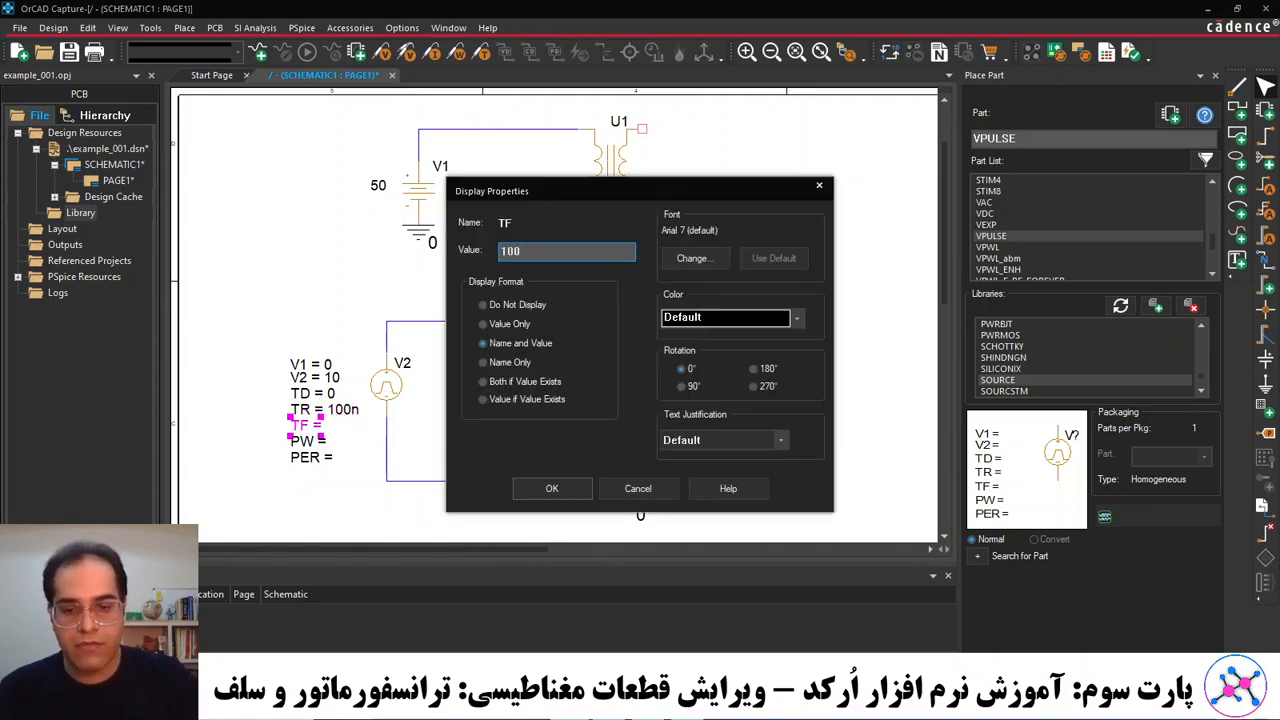
{"action": "type", "text": "n"}
{"action": "key", "text": "Return"}
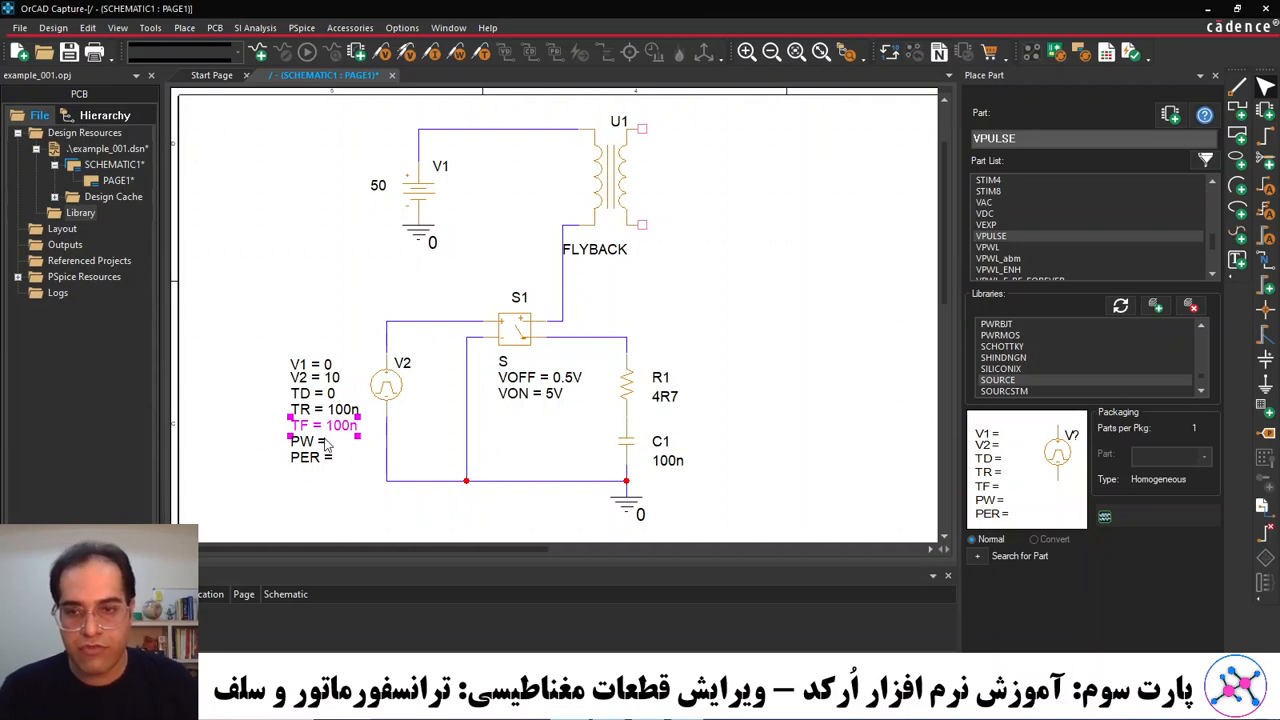
Set the pulse source's pulse width PW to 3u and its period PER to 20u.
{"action": "double_click", "coordinate": [322, 444]}
{"action": "type", "text": "3u"}
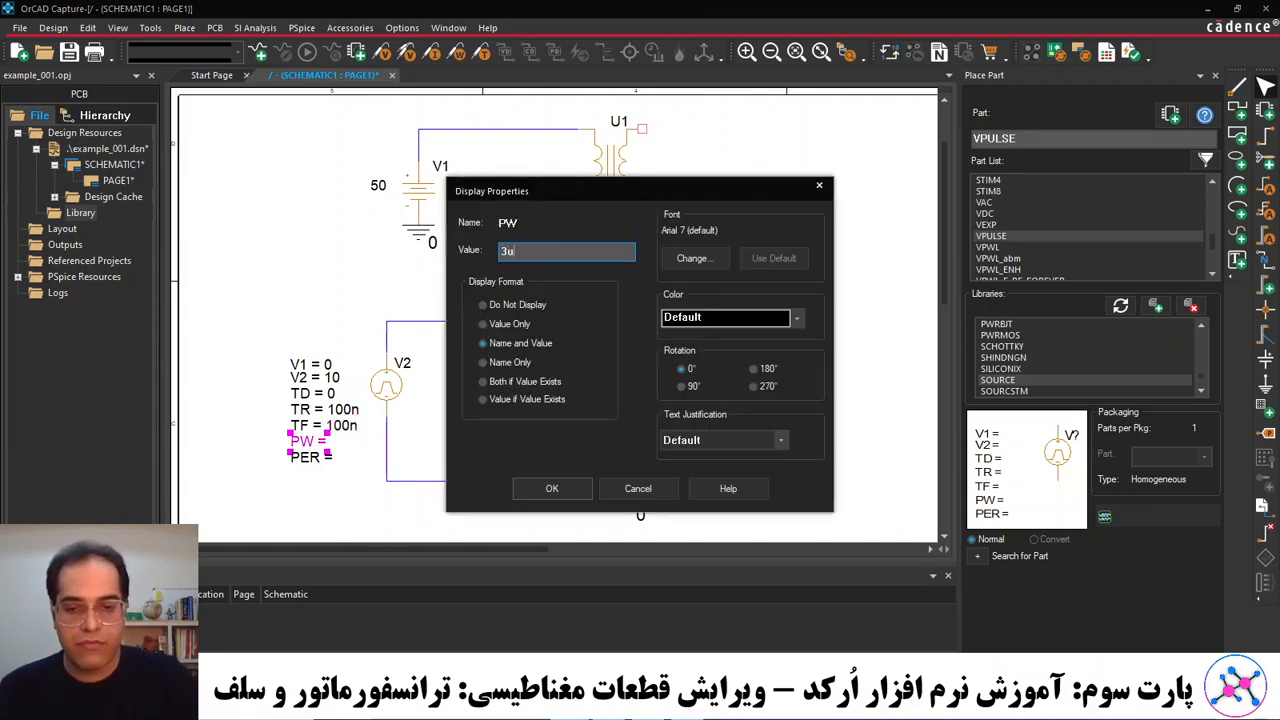
{"action": "key", "text": "Return"}
{"action": "double_click", "coordinate": [325, 460]}
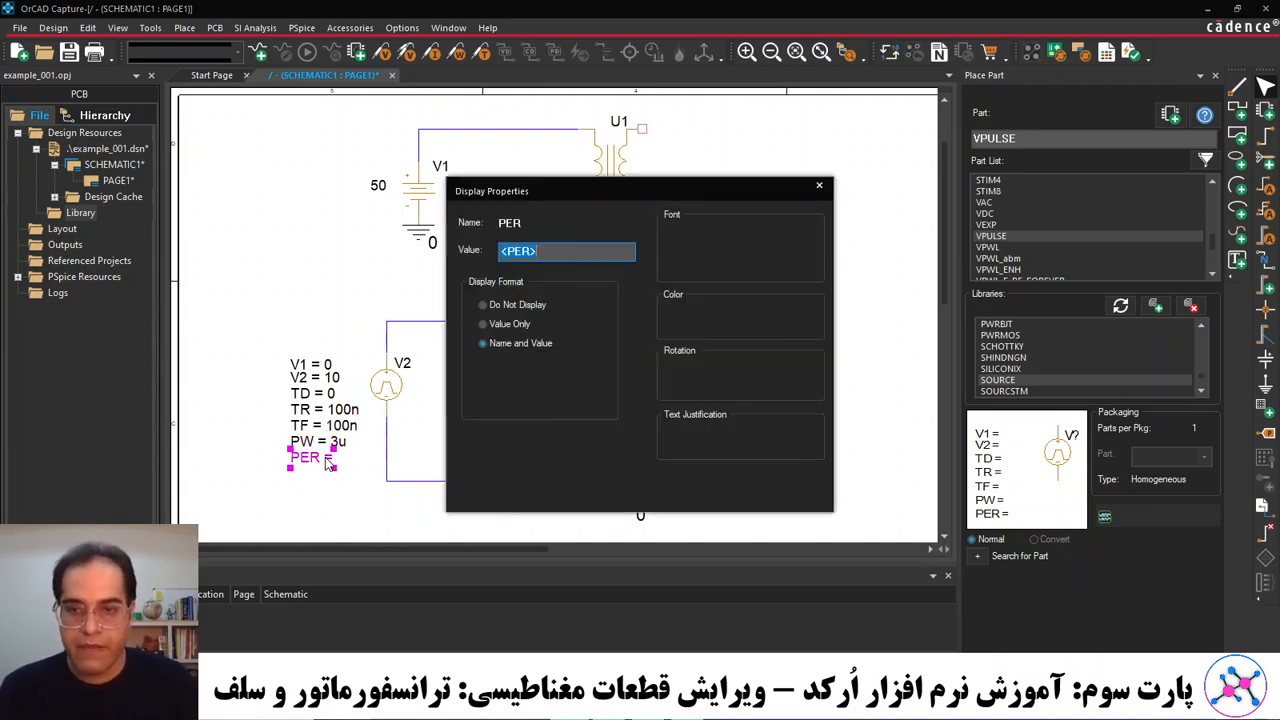
{"action": "type", "text": "20u"}
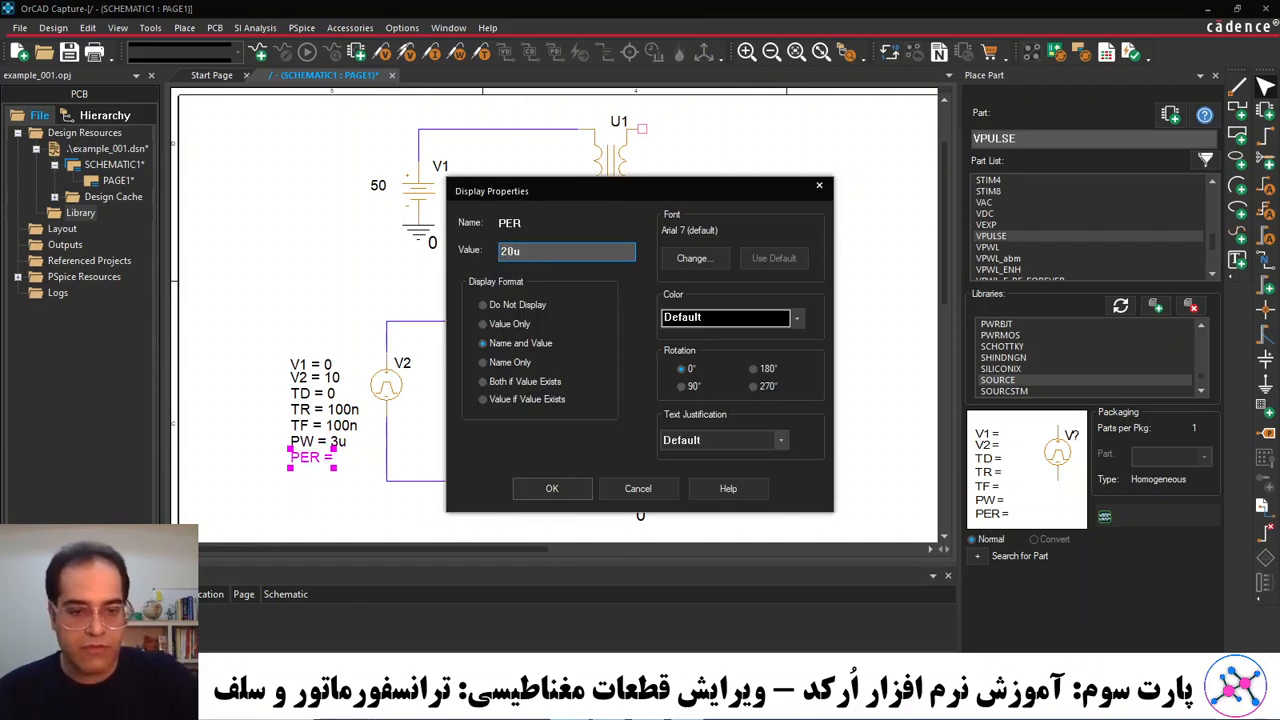
{"action": "key", "text": "Return"}
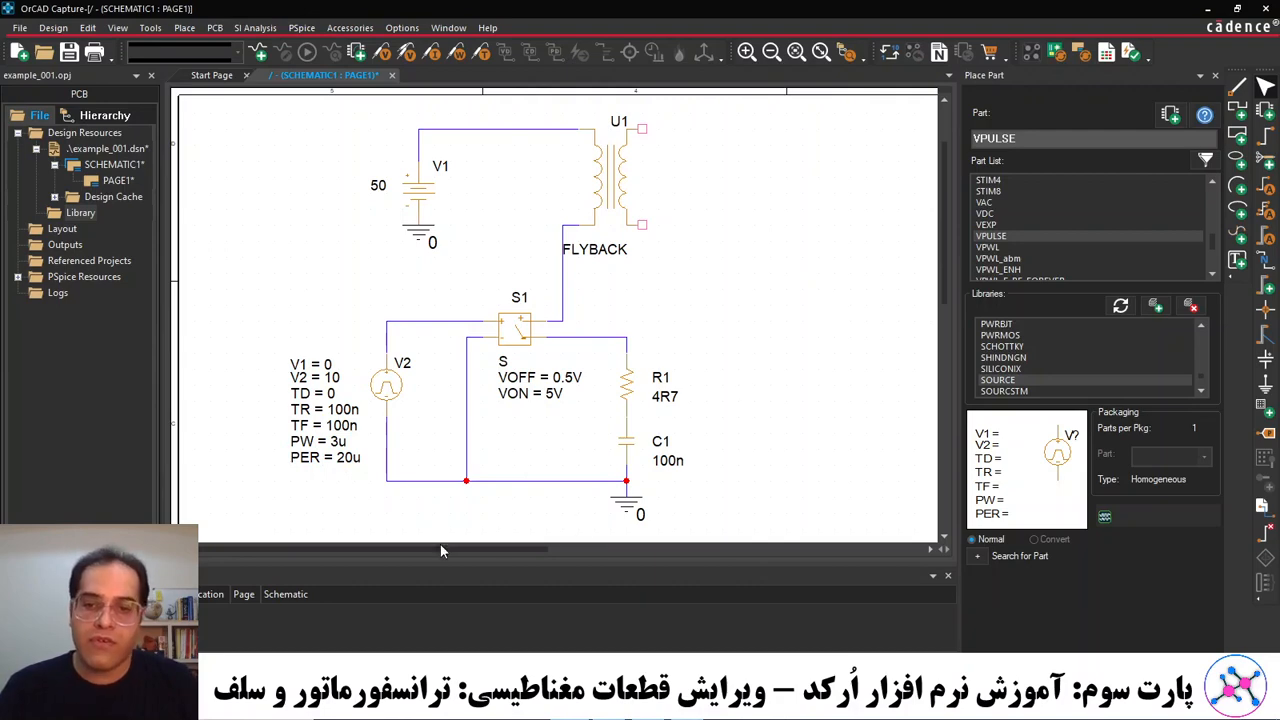
Find the MUR470 diode in all libraries and place it mirrored, in line with the transformer's upper secondary pin.
{"action": "left_click_drag", "start_coordinate": [441, 549], "coordinate": [482, 548]}
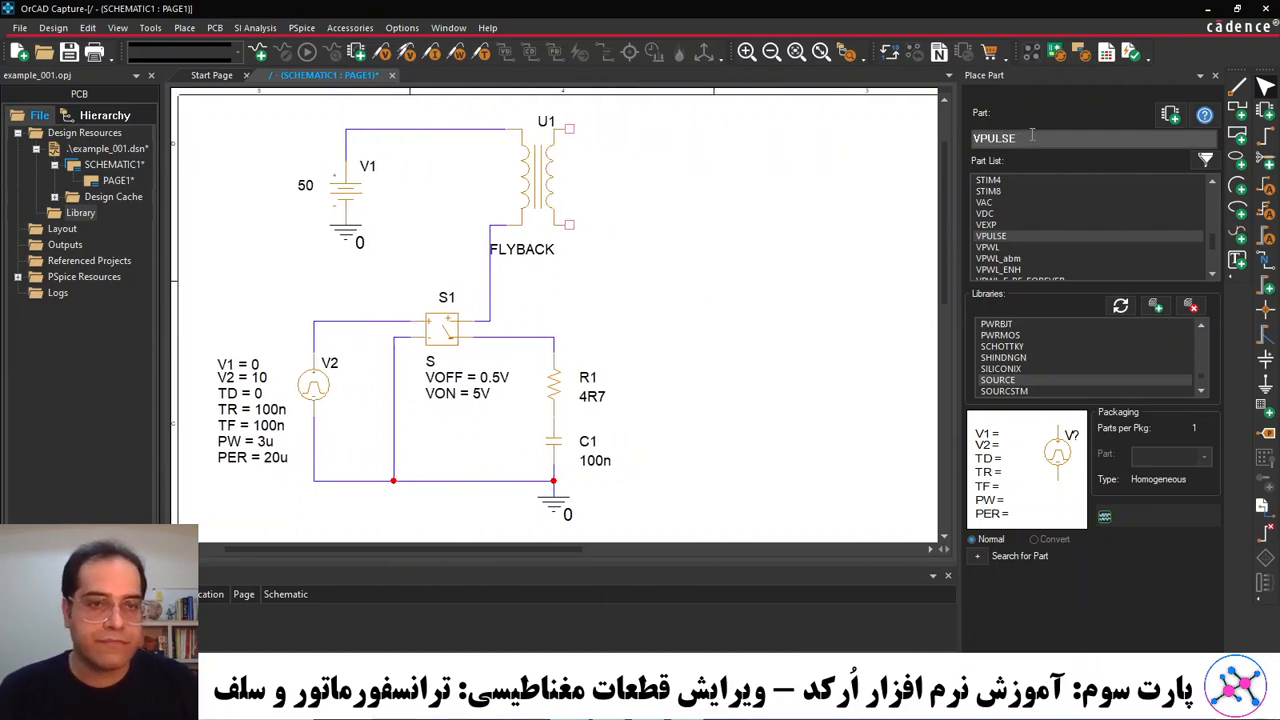
{"action": "left_click", "coordinate": [1033, 357]}
{"action": "key", "text": "ctrl+a"}
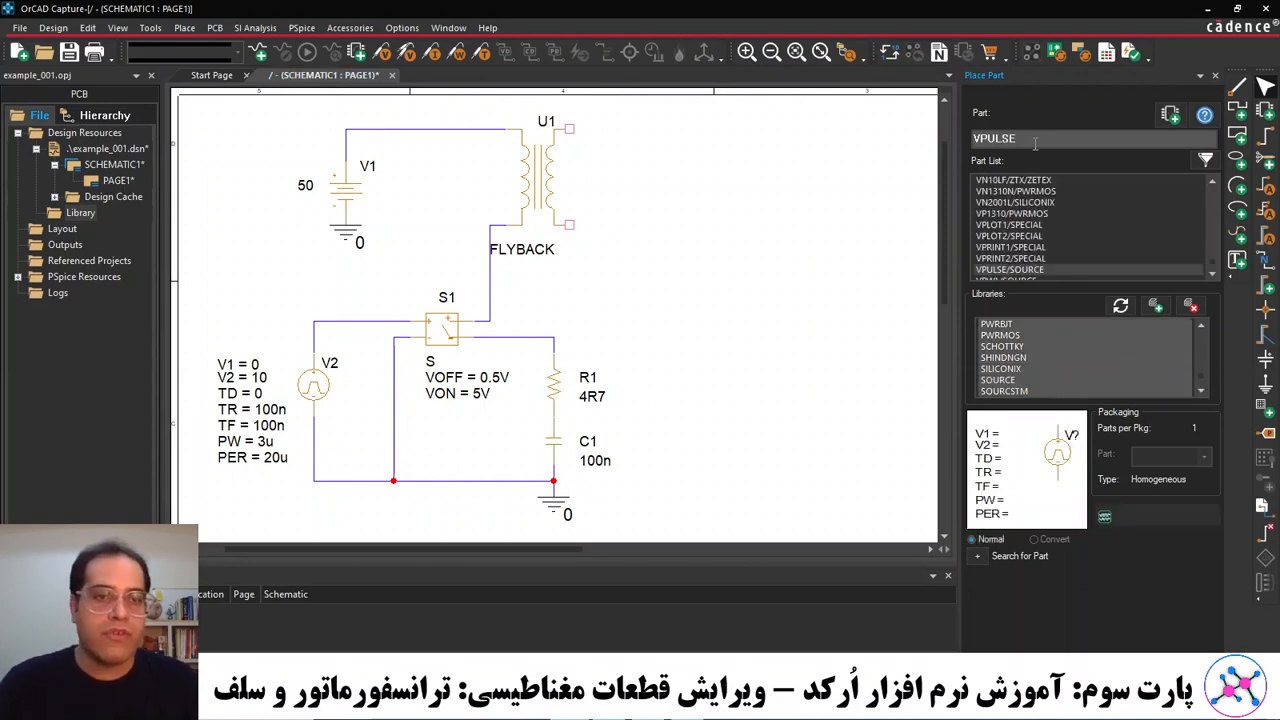
{"action": "left_click", "coordinate": [1036, 140]}
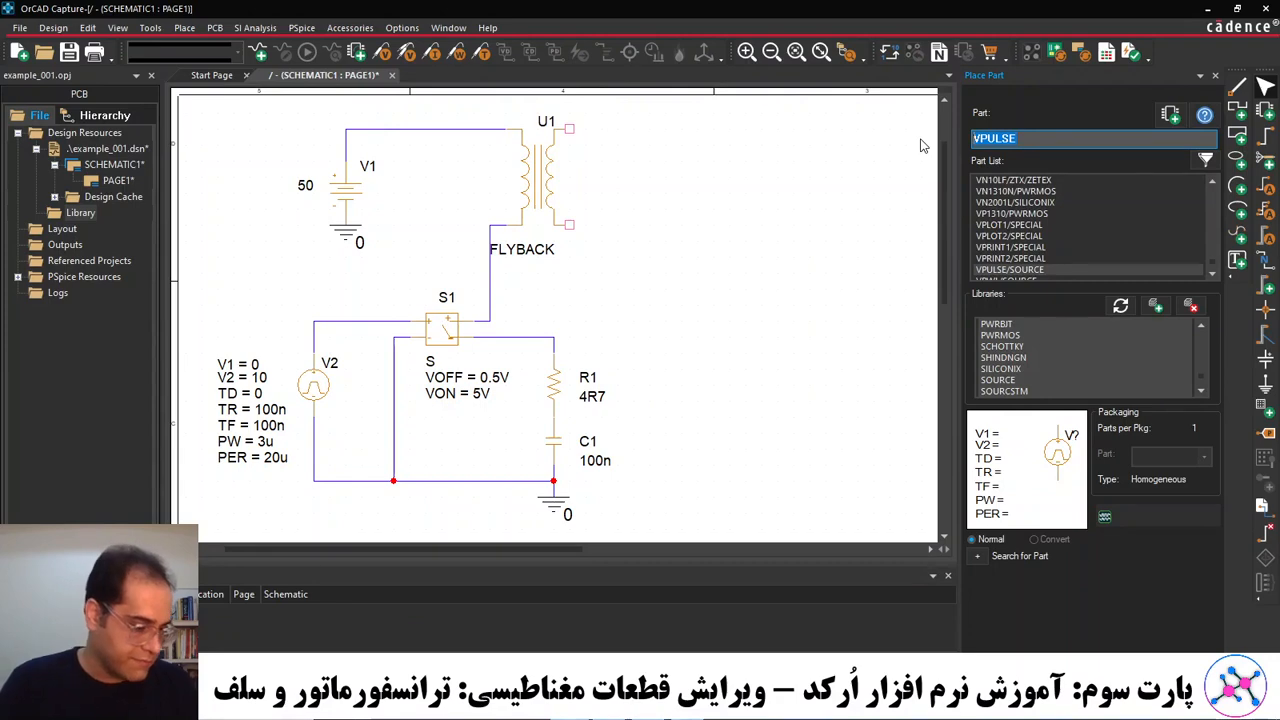
{"action": "type", "text": "MU10"}
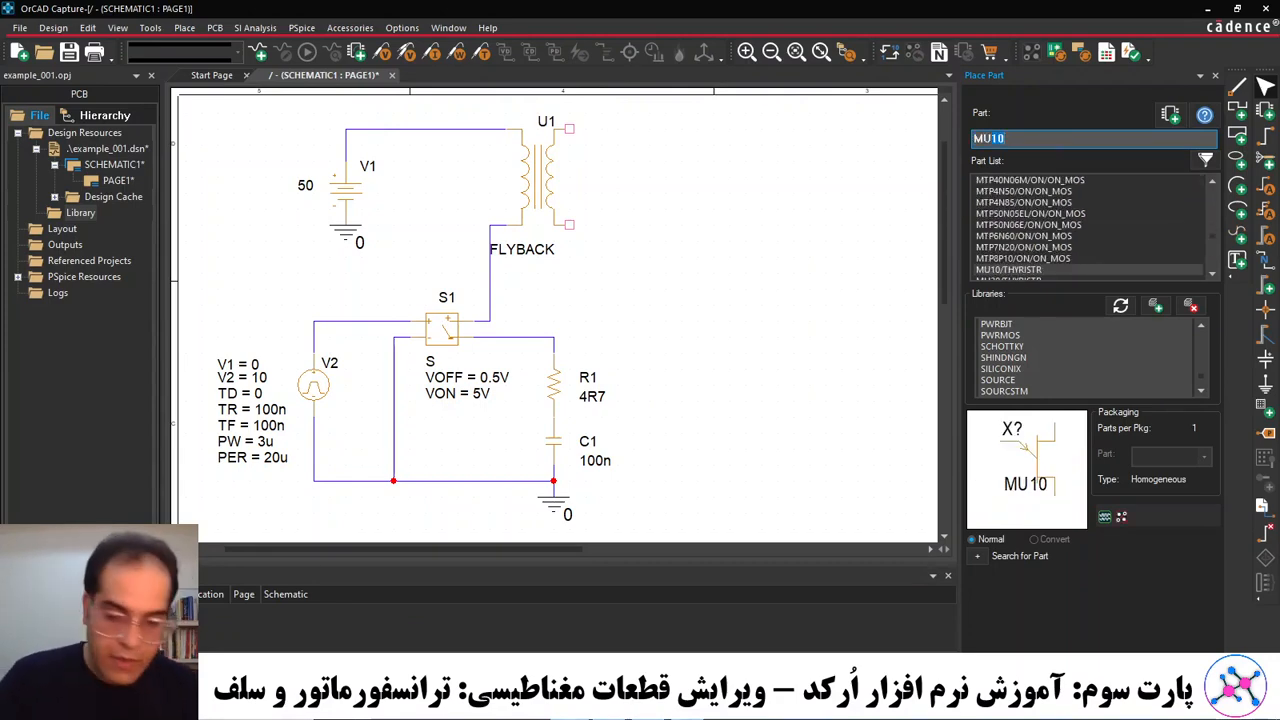
{"action": "type", "text": "r470"}
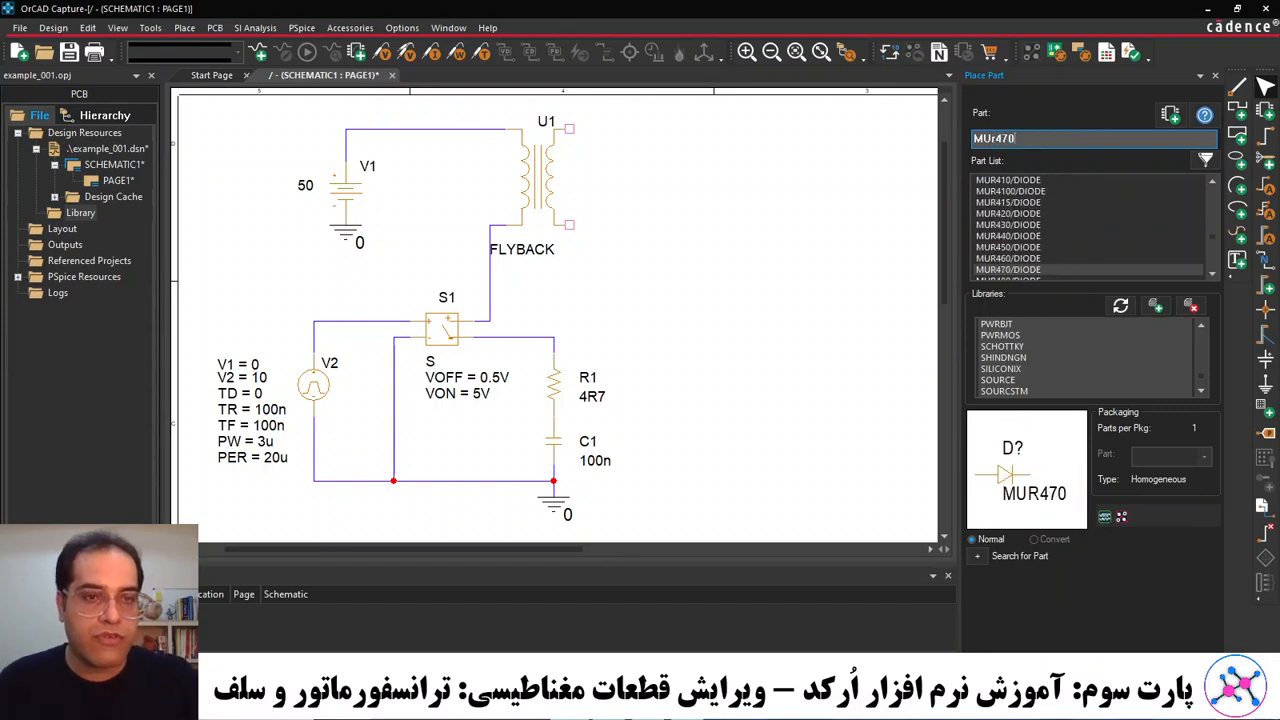
{"action": "key", "text": "Return"}
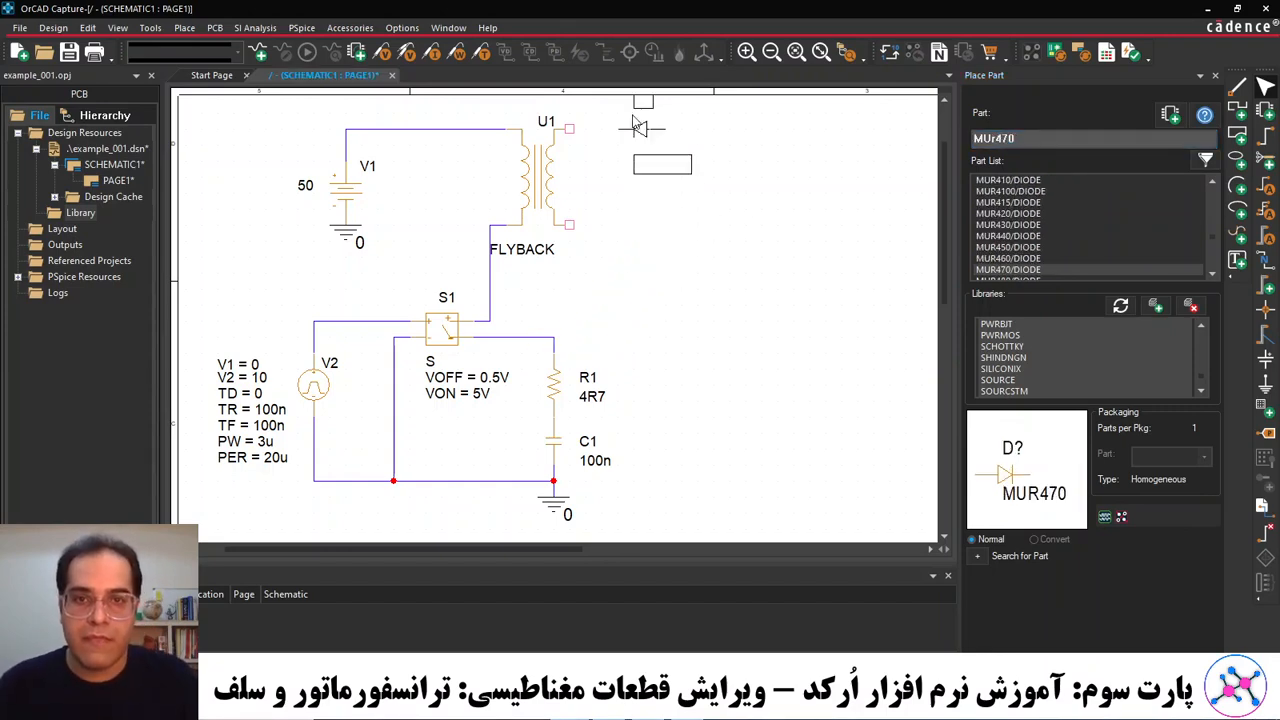
{"action": "left_click", "coordinate": [632, 121]}
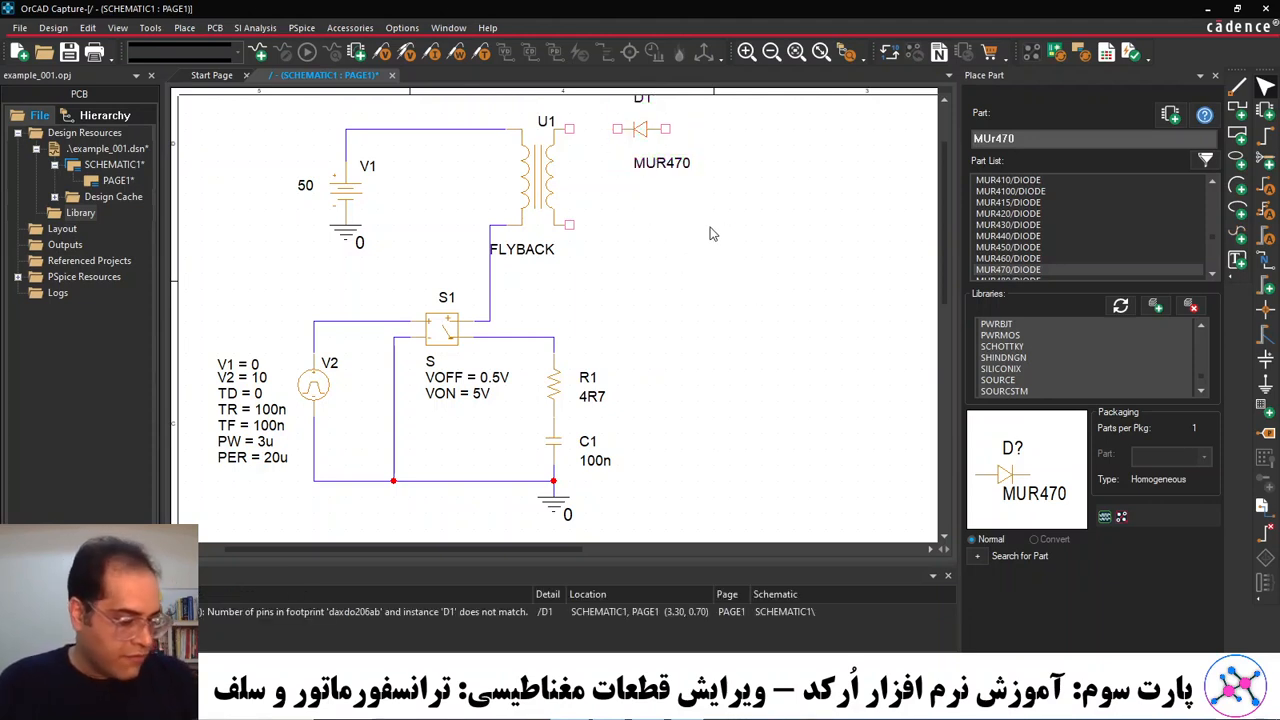
Place an ANALOG library capacitor C vertically on the secondary side, beyond the MUR470 diode.
{"action": "left_click", "coordinate": [1023, 146]}
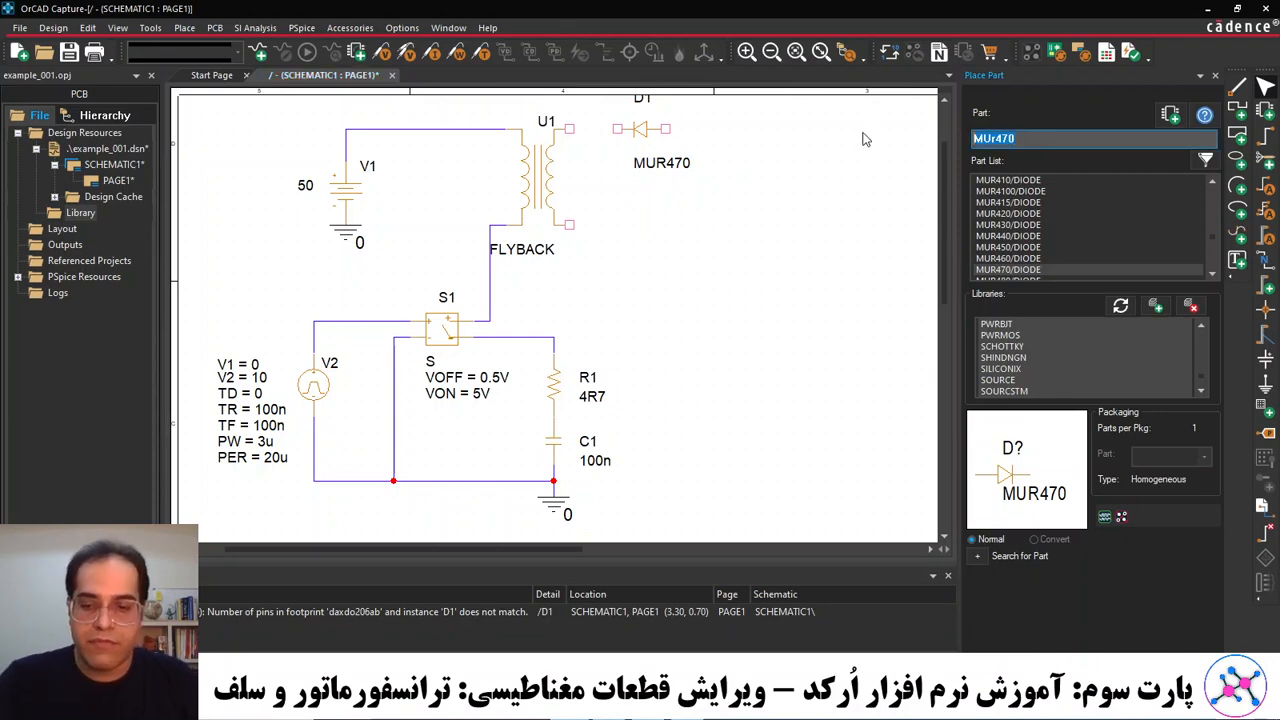
{"action": "type", "text": "c"}
{"action": "key", "text": "Return"}
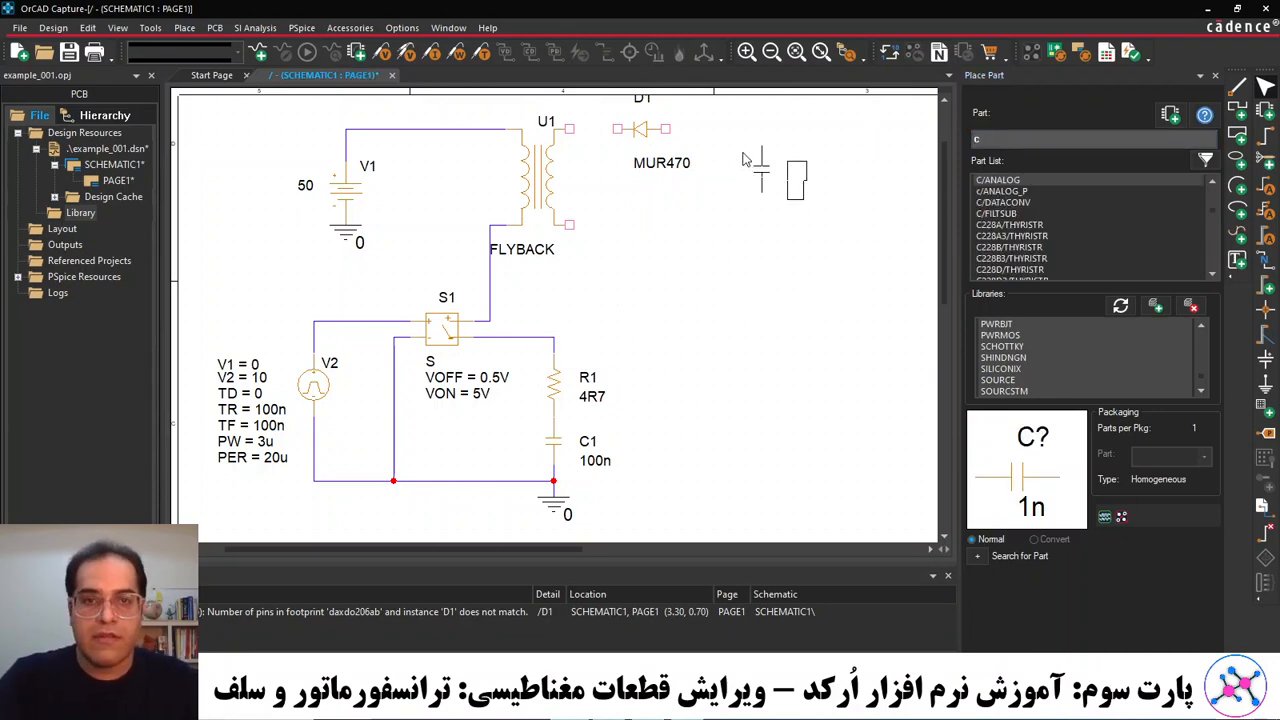
{"action": "left_click", "coordinate": [712, 165]}
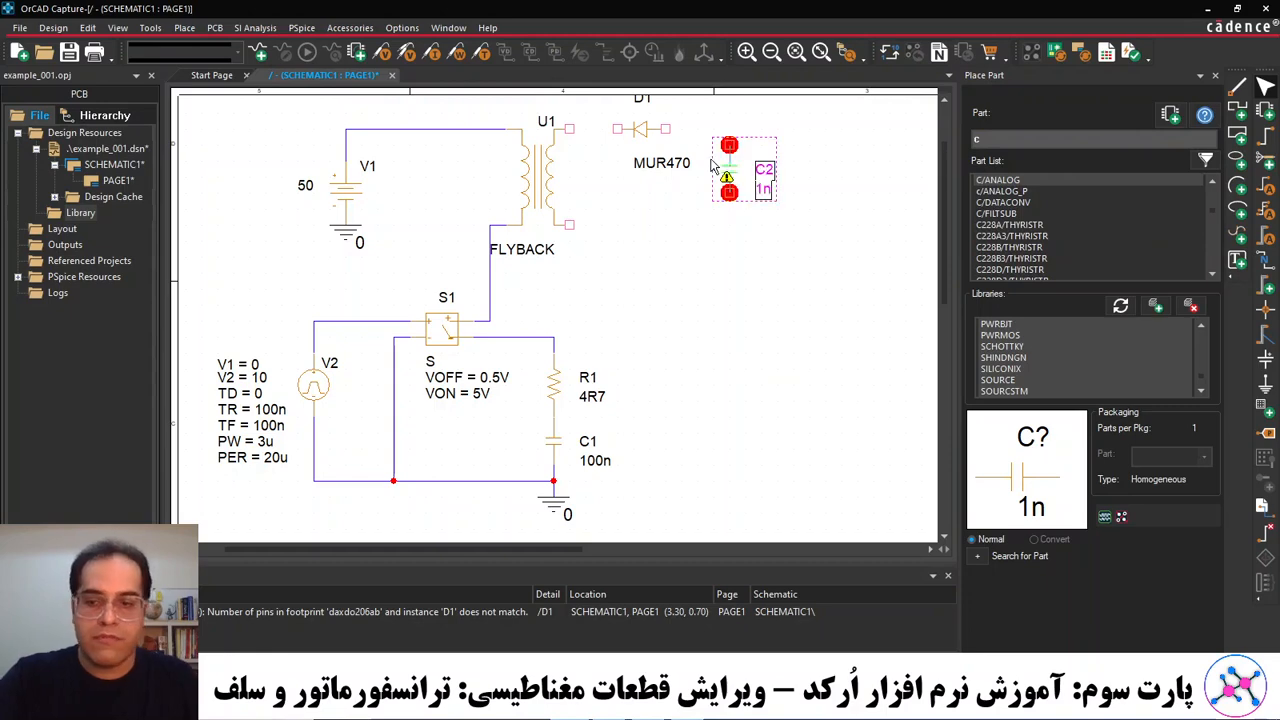
Place an ANALOG library resistor R vertically beside capacitor C2, with its upper pin level with the diode.
{"action": "left_click", "coordinate": [1013, 142]}
{"action": "type", "text": "r"}
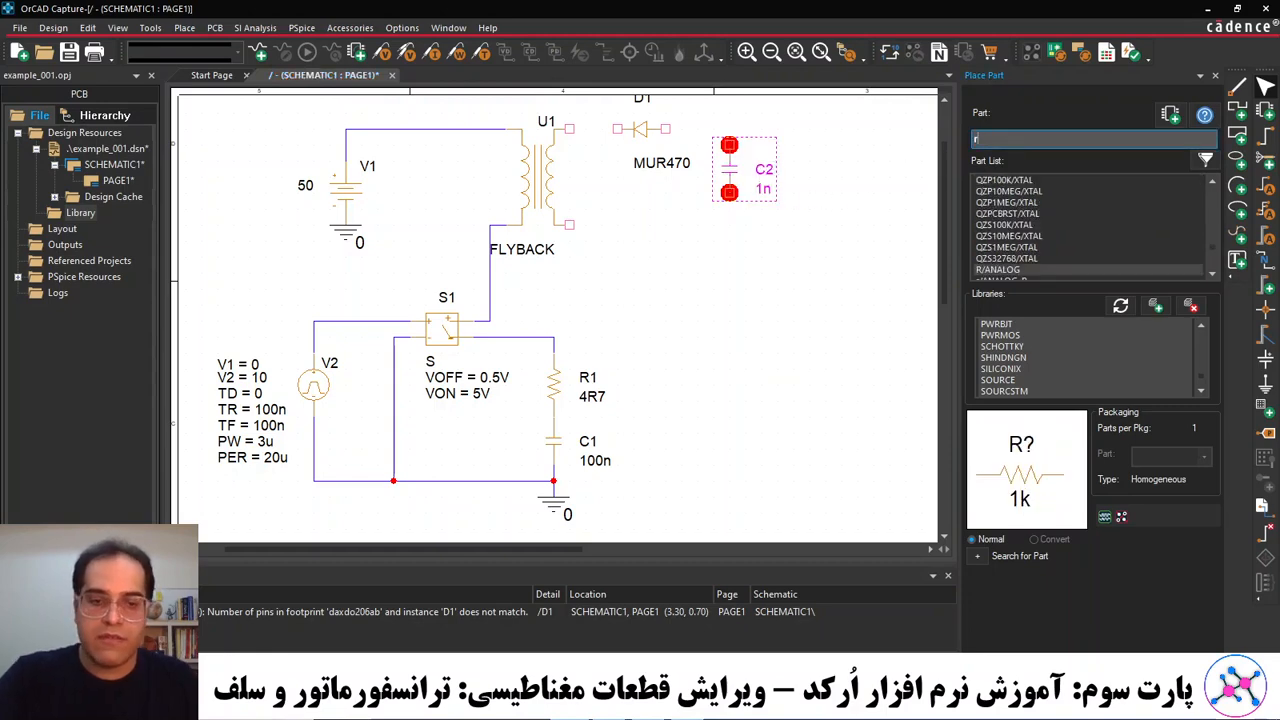
{"action": "key", "text": "Return"}
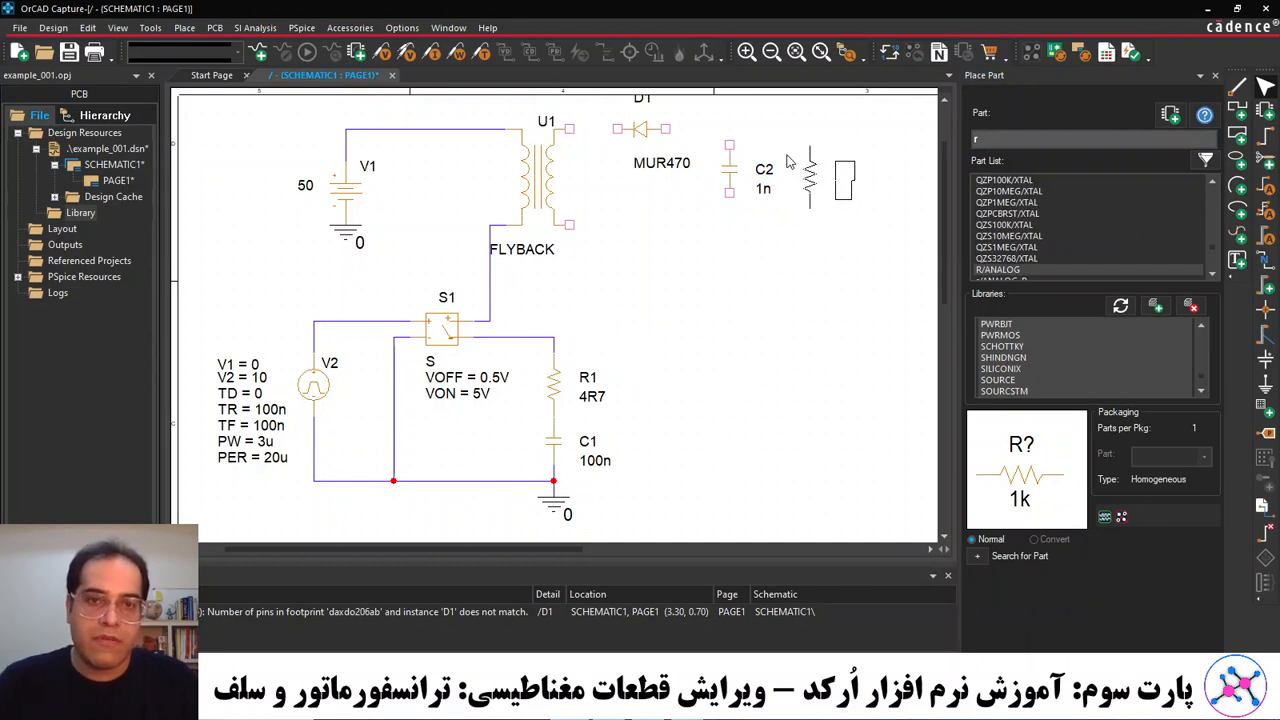
{"action": "left_click", "coordinate": [785, 140]}
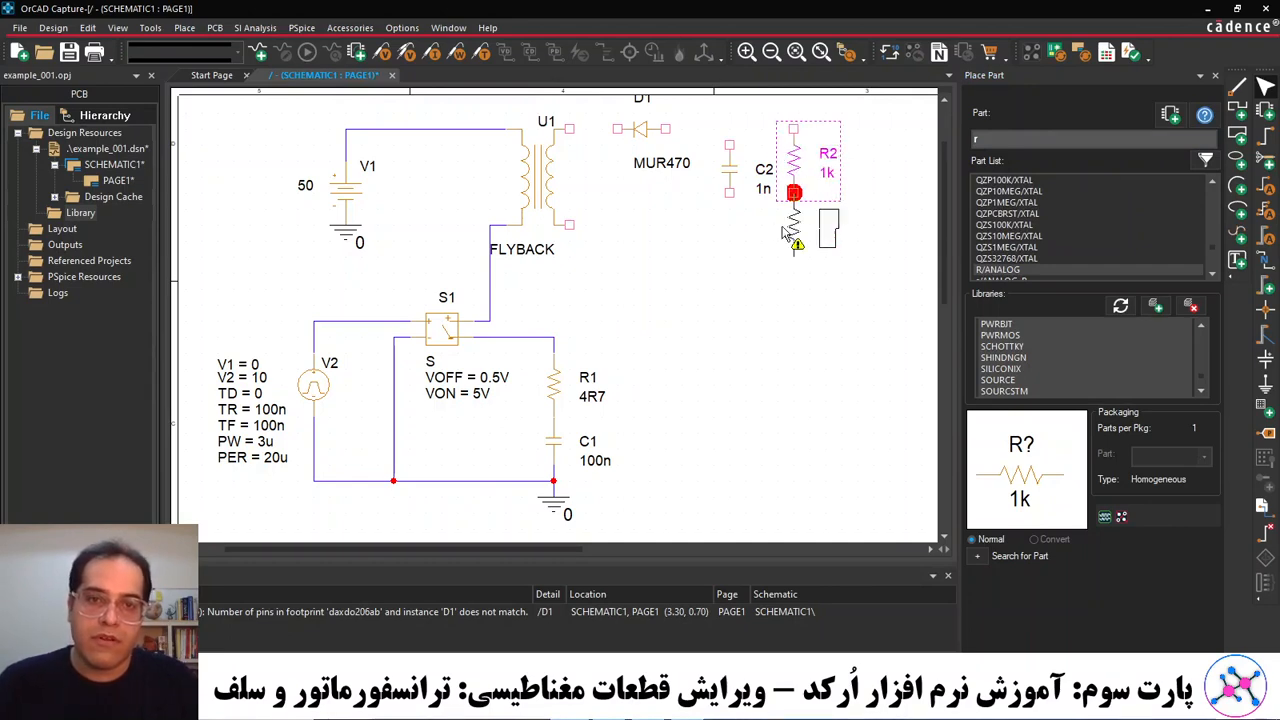
Wire the diode between the transformer's upper secondary pin and R2's upper pin, and connect C2's upper pin to that line.
{"action": "key", "text": "w"}
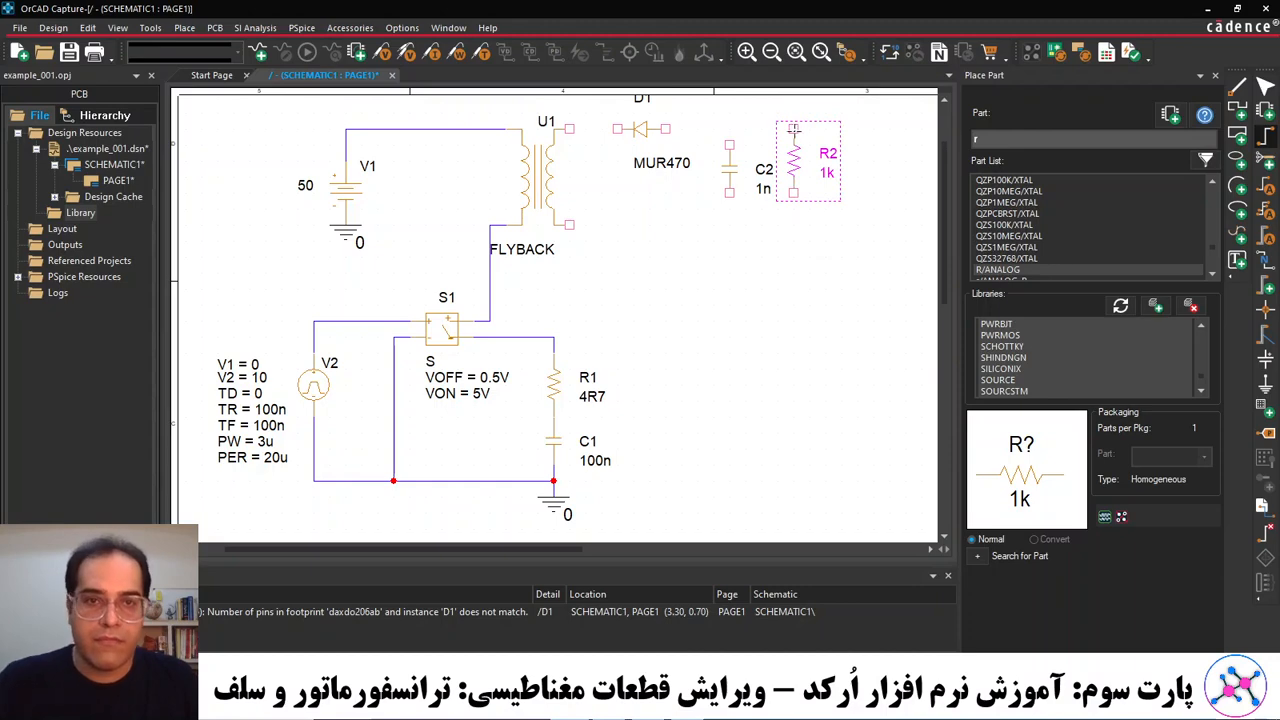
{"action": "left_click", "coordinate": [793, 128]}
{"action": "left_click", "coordinate": [665, 128]}
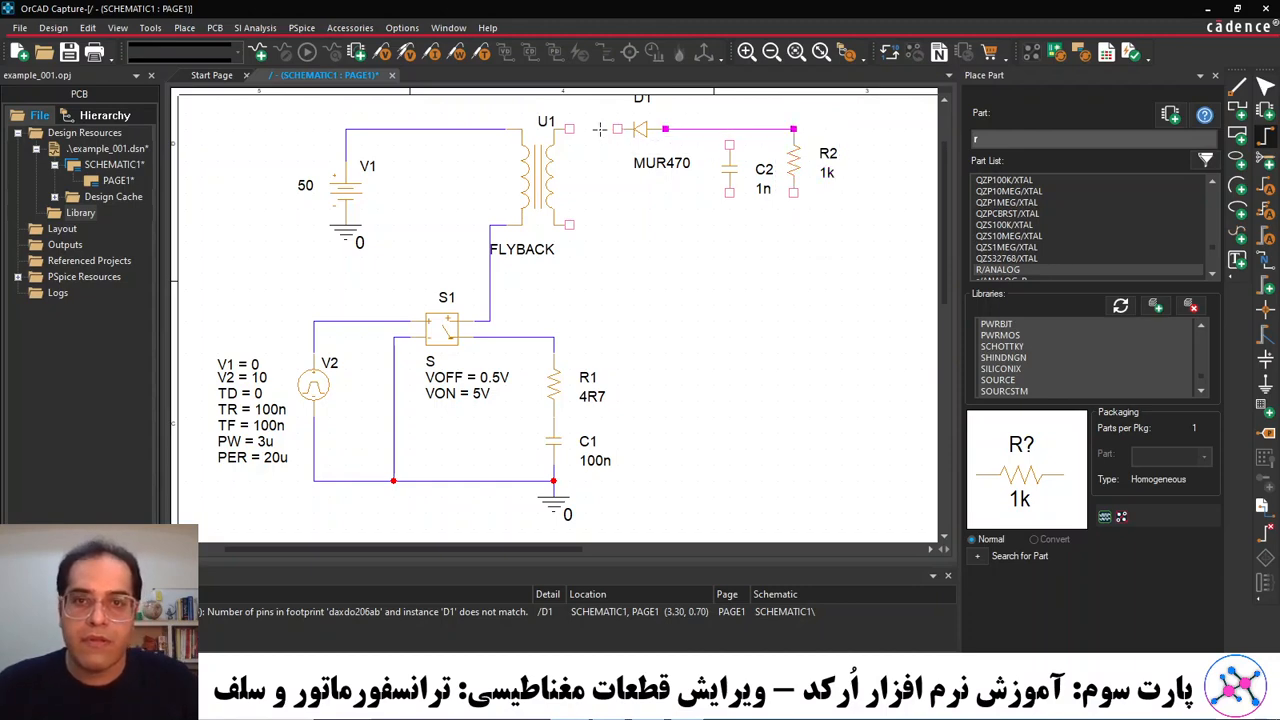
{"action": "left_click", "coordinate": [569, 128]}
{"action": "left_click", "coordinate": [617, 128]}
{"action": "left_click", "coordinate": [729, 128]}
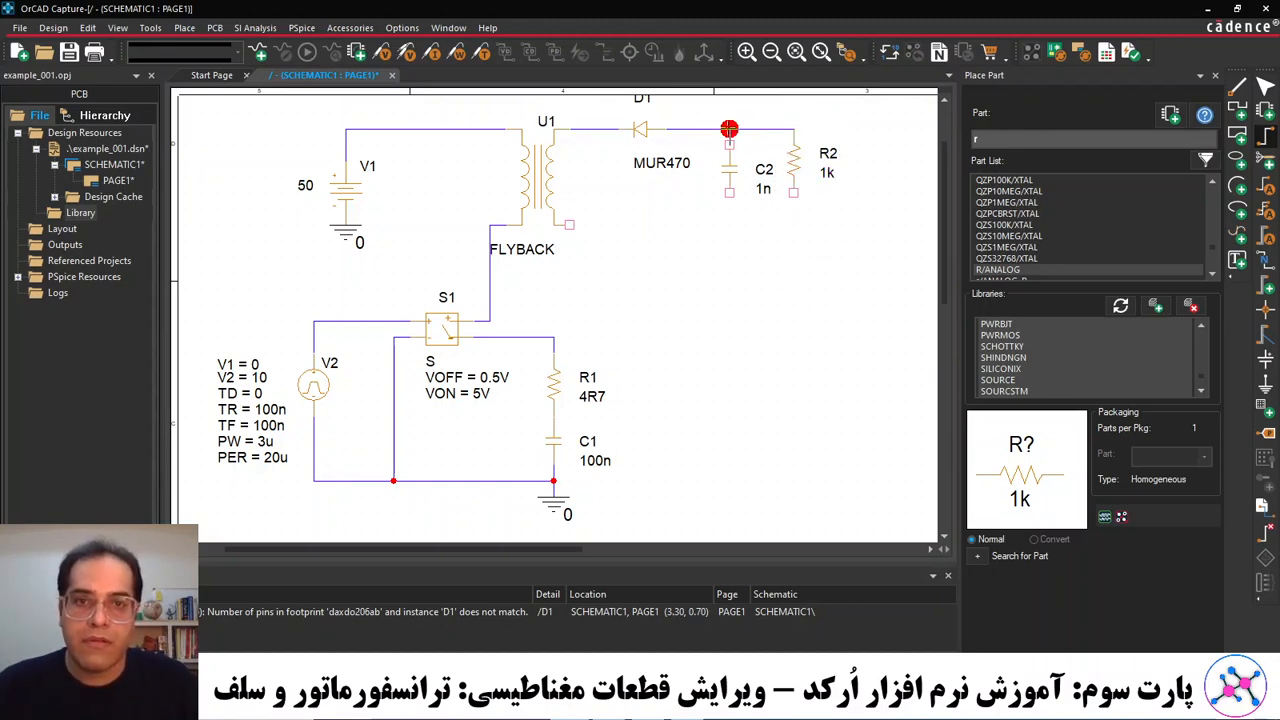
{"action": "left_click", "coordinate": [729, 145]}
Wire the transformer's lower secondary pin to the lower pins of R2 and C2, and centre R2 between the two lines.
{"action": "left_click", "coordinate": [570, 224]}
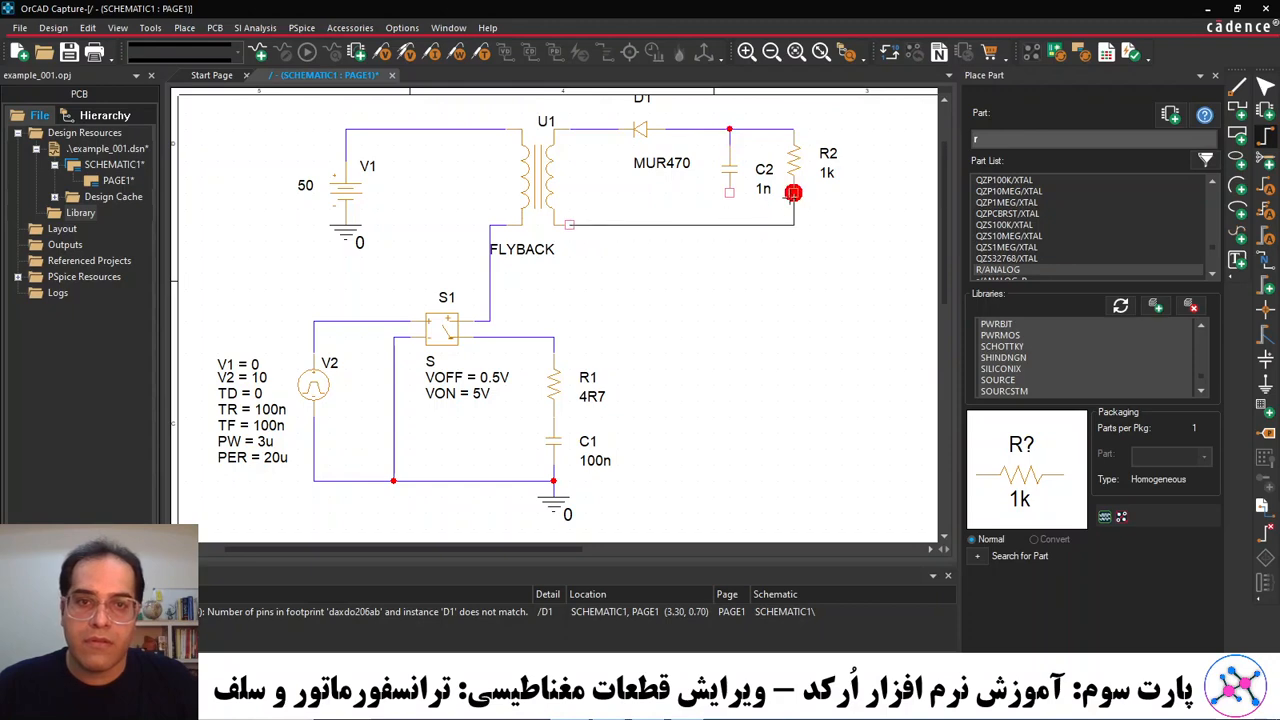
{"action": "left_click", "coordinate": [793, 192]}
{"action": "left_click", "coordinate": [729, 192]}
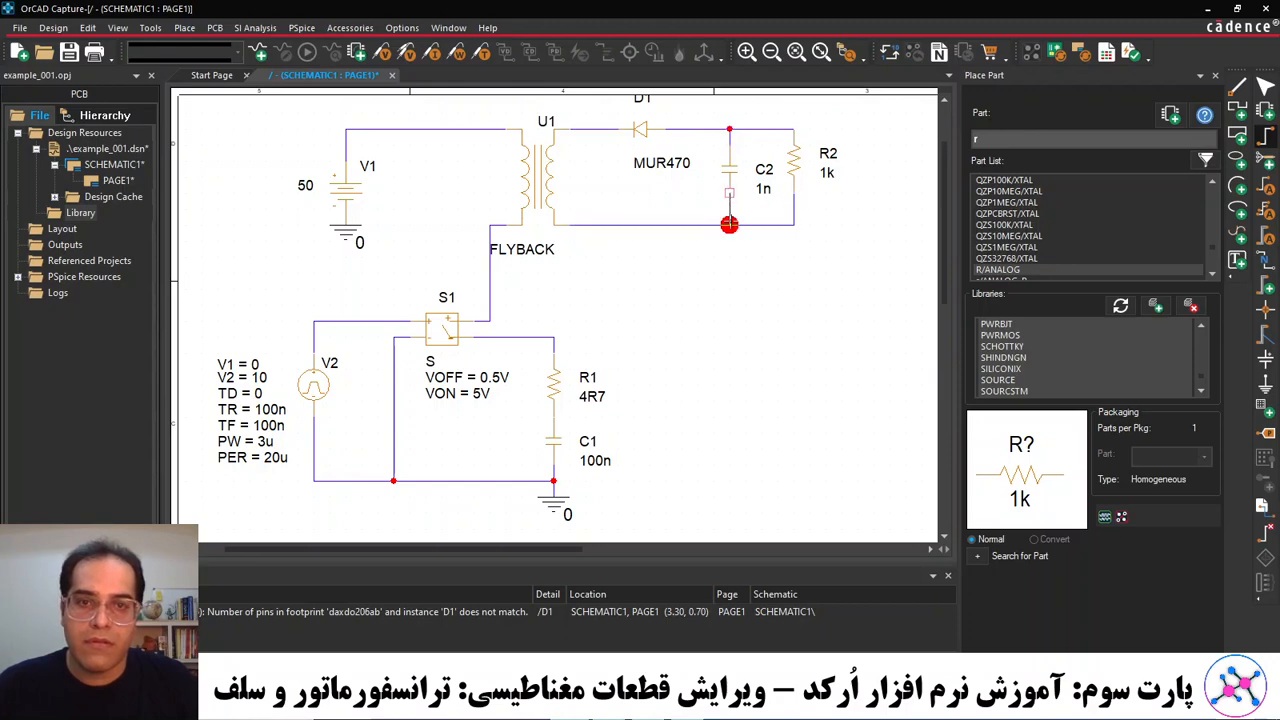
{"action": "left_click", "coordinate": [729, 224]}
{"action": "key", "text": "Escape"}
{"action": "left_click", "coordinate": [794, 159]}
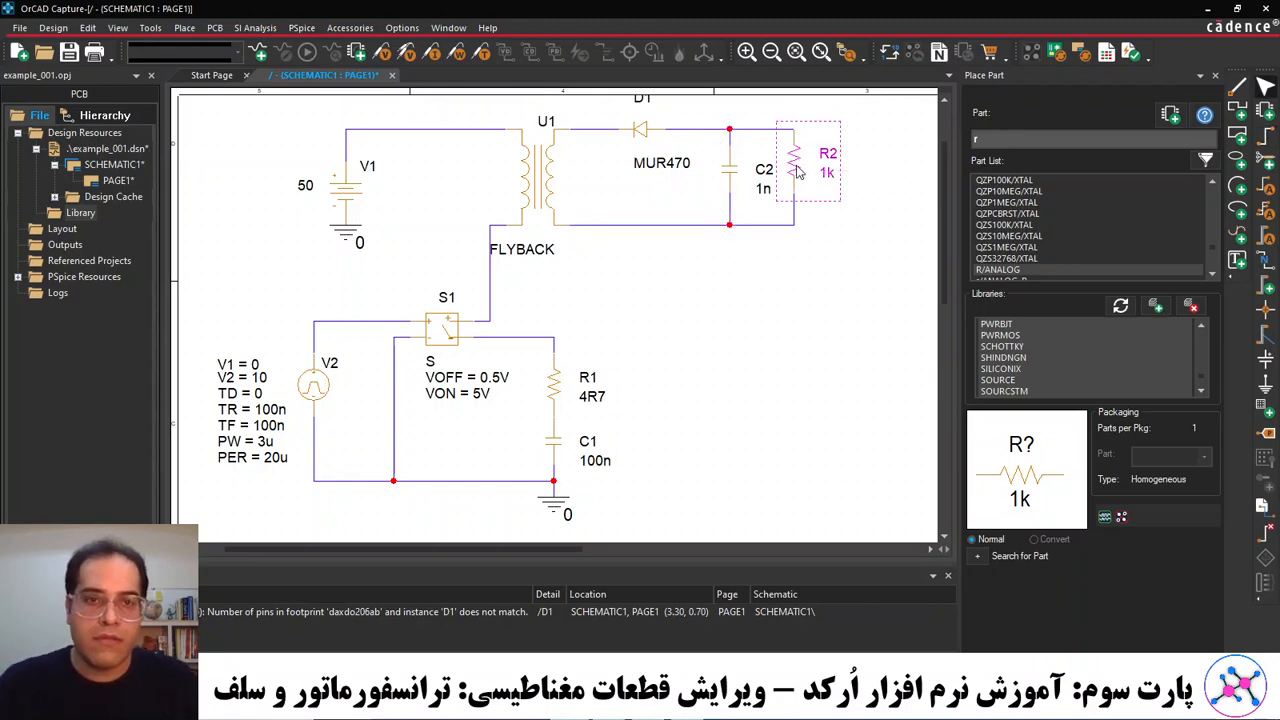
{"action": "left_click_drag", "start_coordinate": [794, 161], "coordinate": [757, 131]}
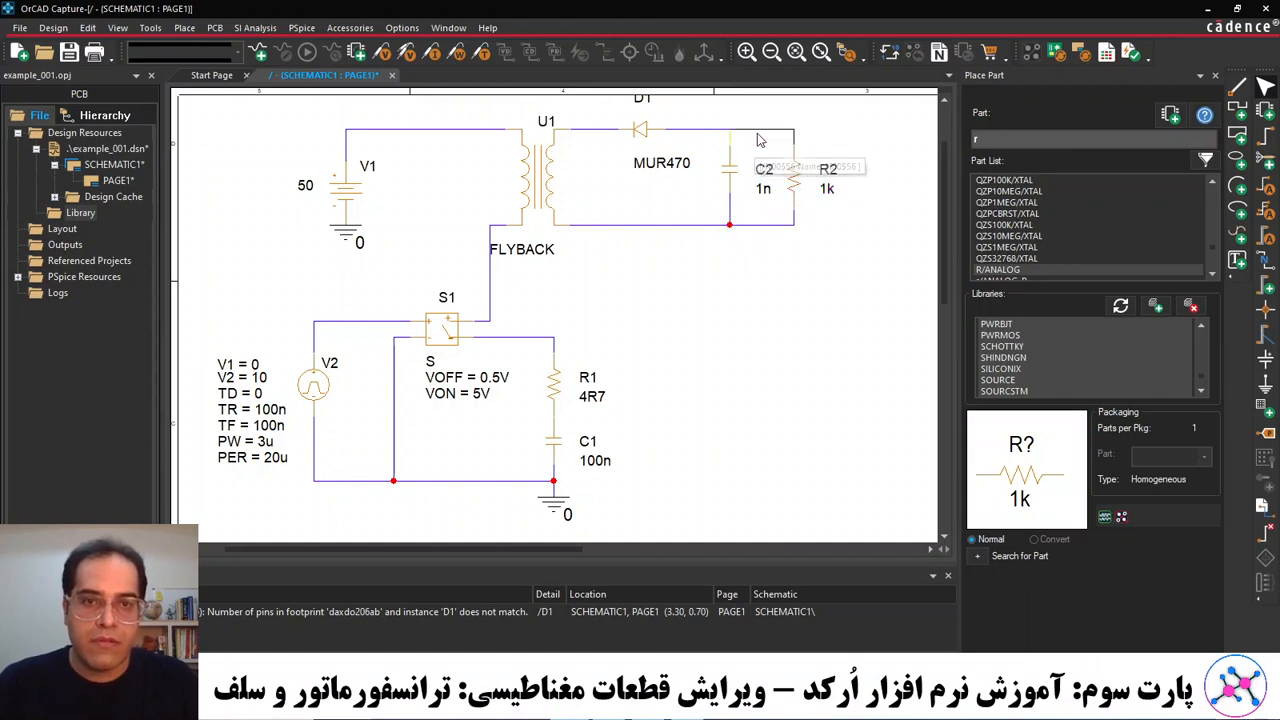
Set resistor R2's value to 25R.
{"action": "double_click", "coordinate": [829, 190]}
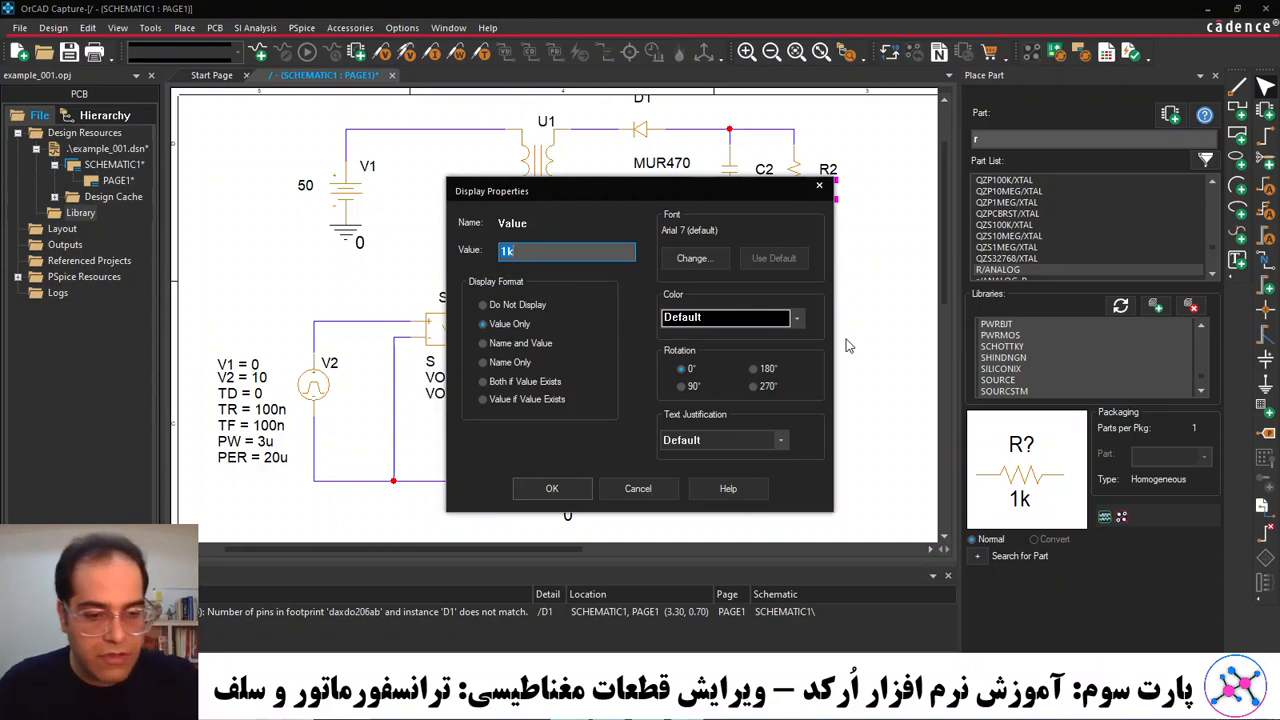
{"action": "type", "text": "25"}
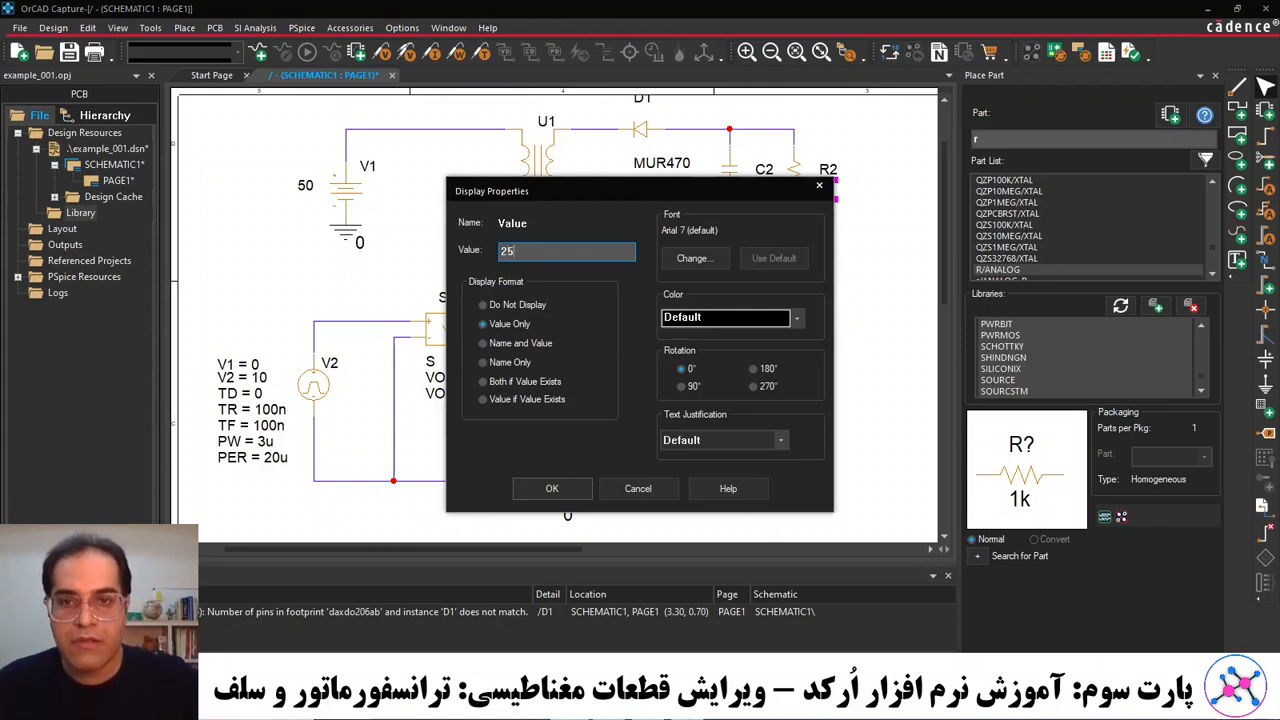
{"action": "type", "text": "R"}
{"action": "key", "text": "Return"}
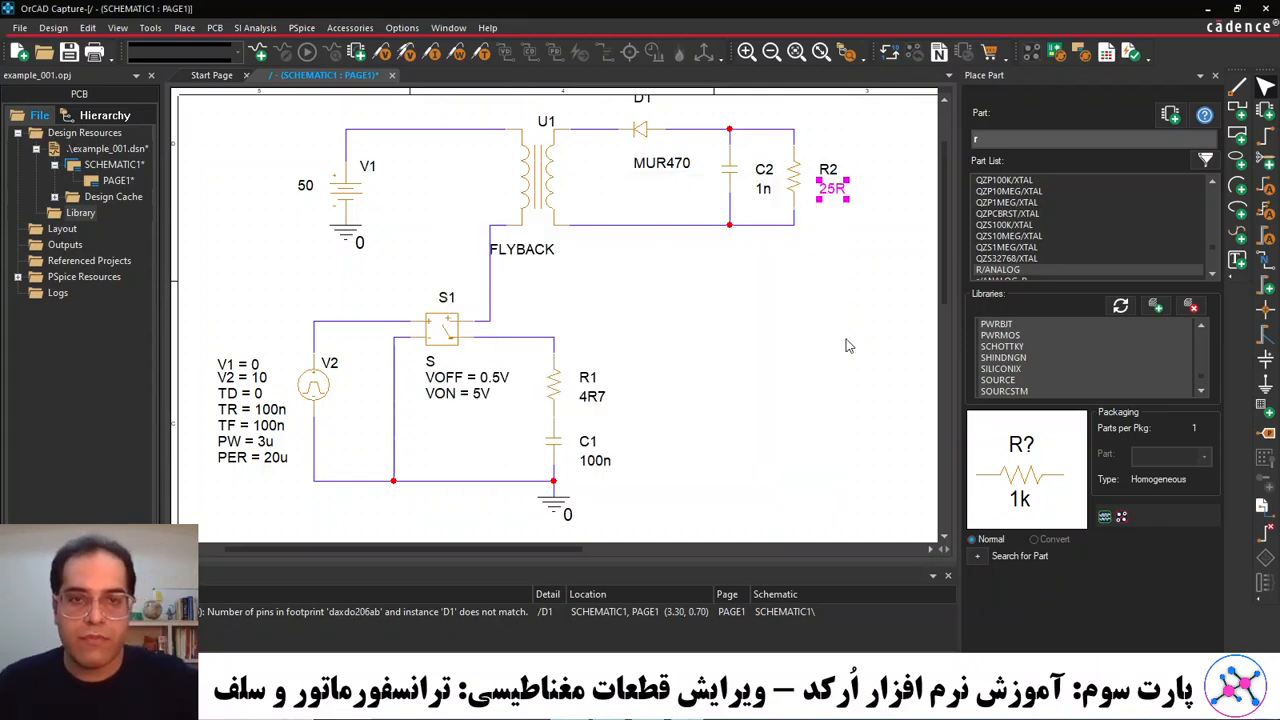
Set resistor R2's value to 50R and capacitor C2's value to 100u.
{"action": "double_click", "coordinate": [834, 189]}
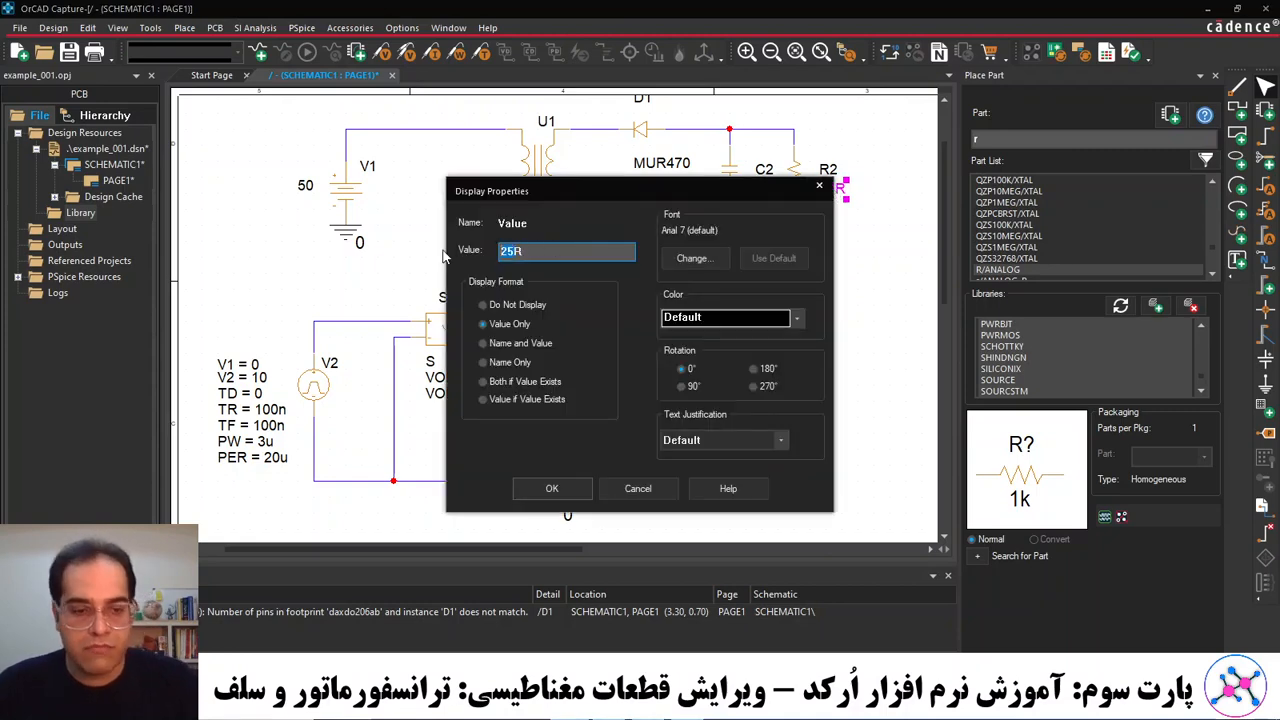
{"action": "type", "text": "50R"}
{"action": "key", "text": "Return"}
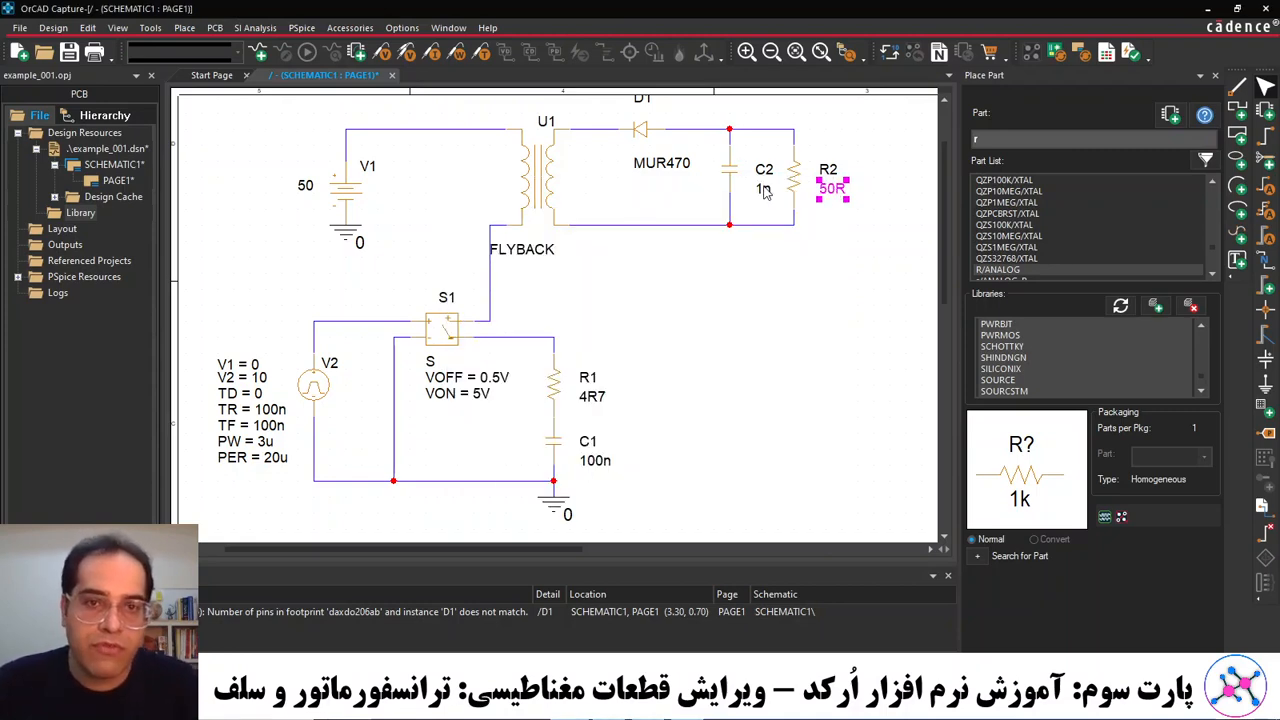
{"action": "double_click", "coordinate": [763, 190]}
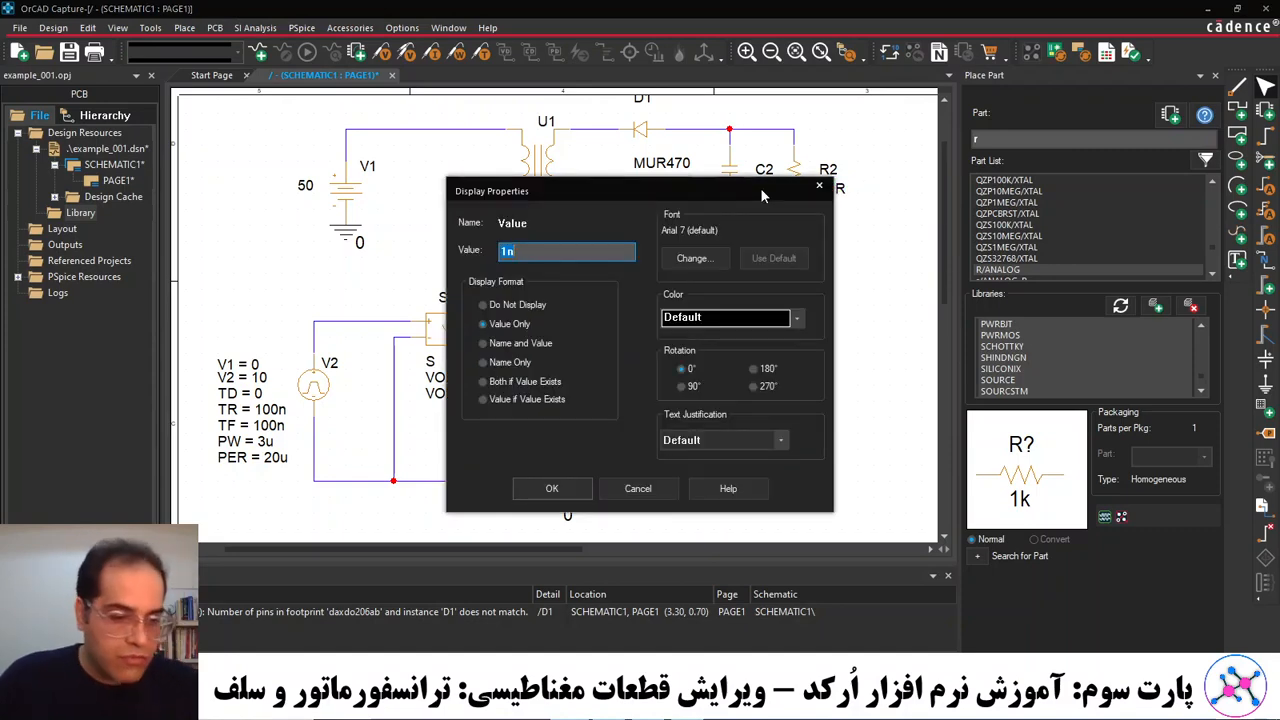
{"action": "type", "text": "100u"}
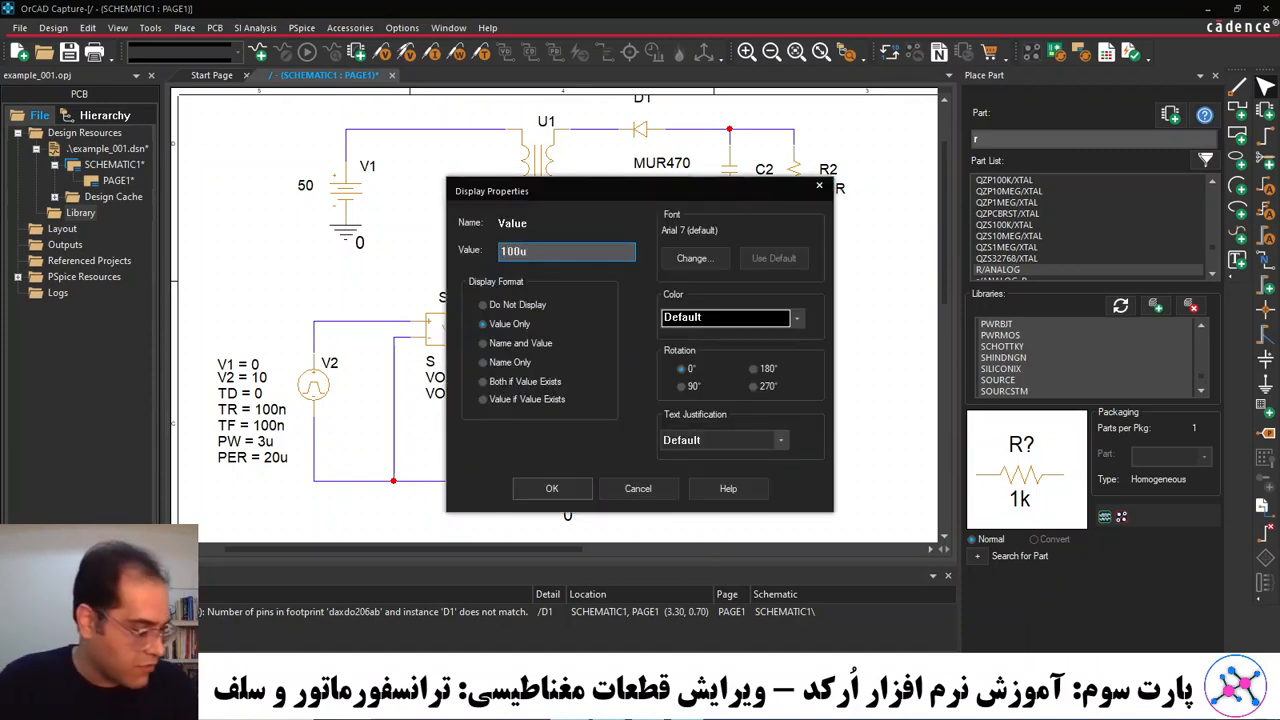
{"action": "key", "text": "Return"}
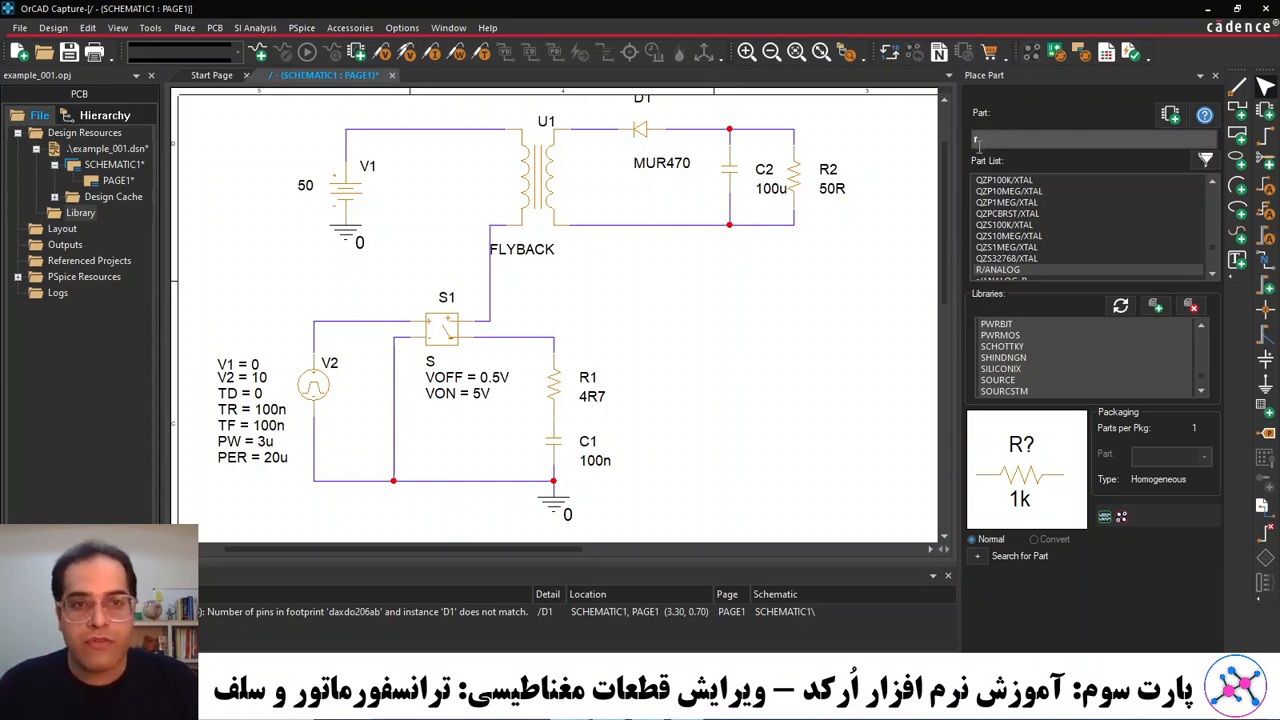
Place a vertical resistor with its upper pin on the lower secondary line and set its value to 1G.
{"action": "left_click", "coordinate": [983, 140]}
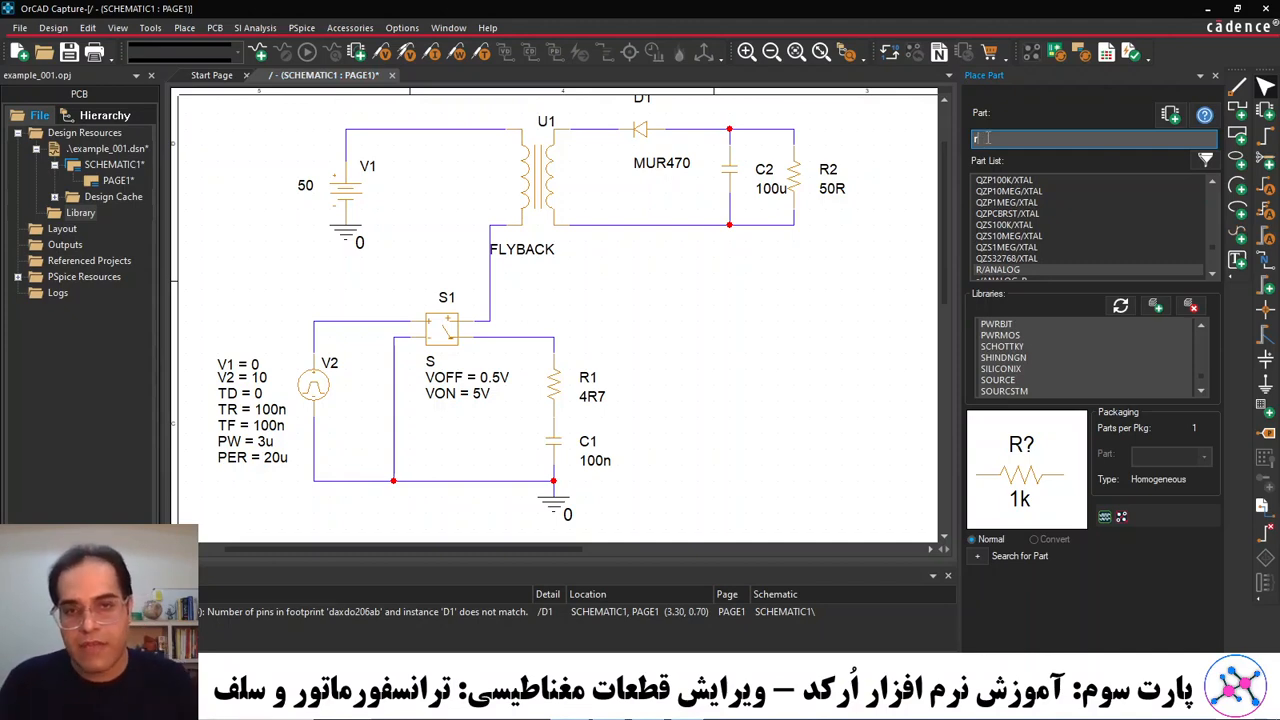
{"action": "key", "text": "Return"}
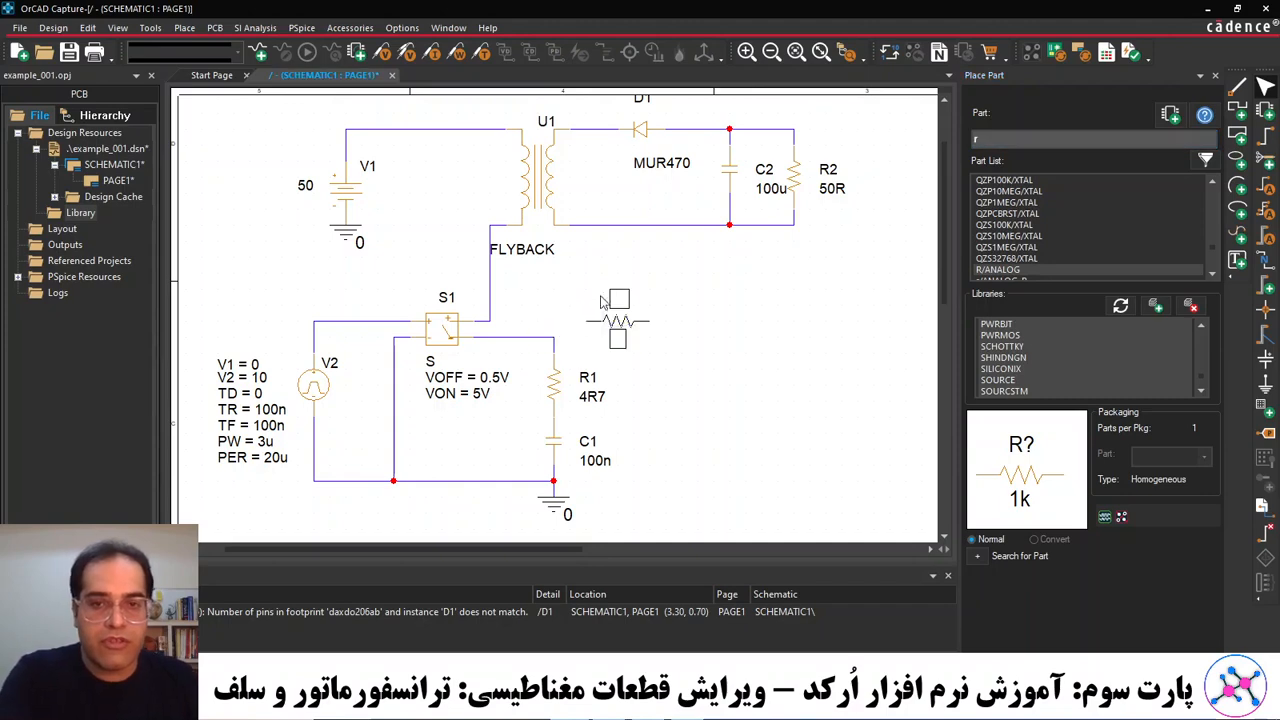
{"action": "left_click", "coordinate": [645, 248]}
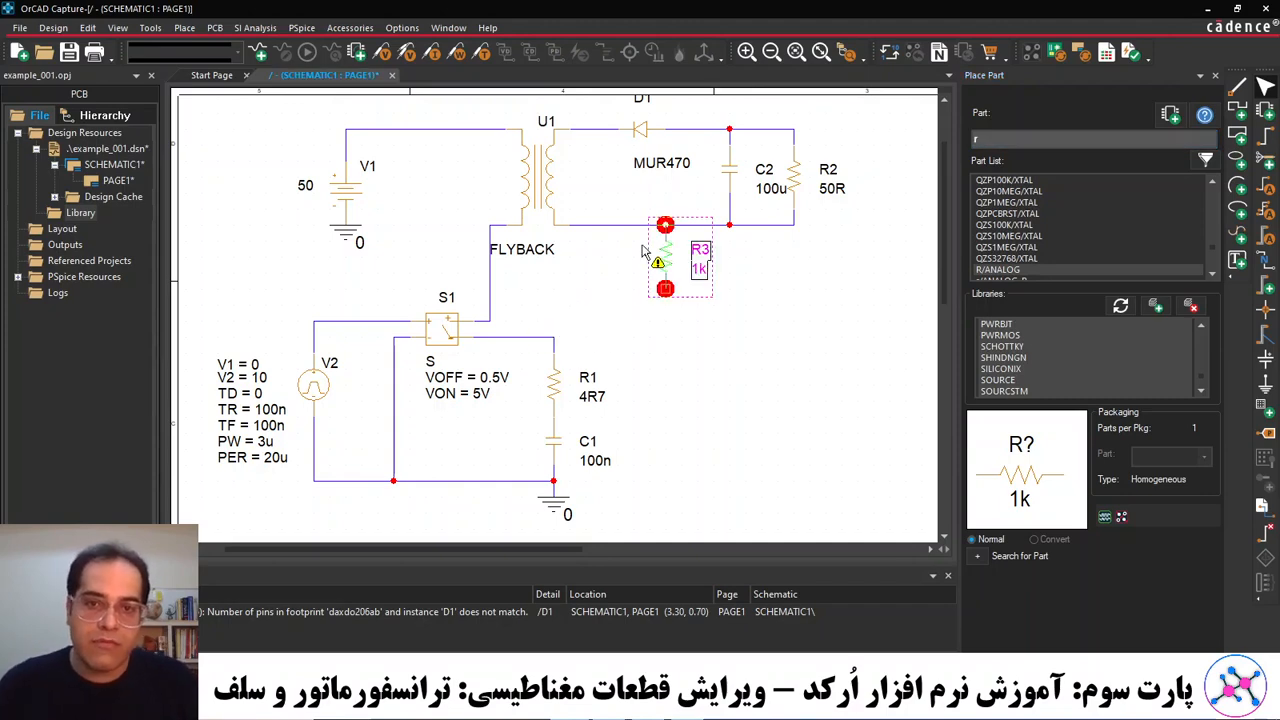
{"action": "key", "text": "Escape"}
{"action": "double_click", "coordinate": [700, 271]}
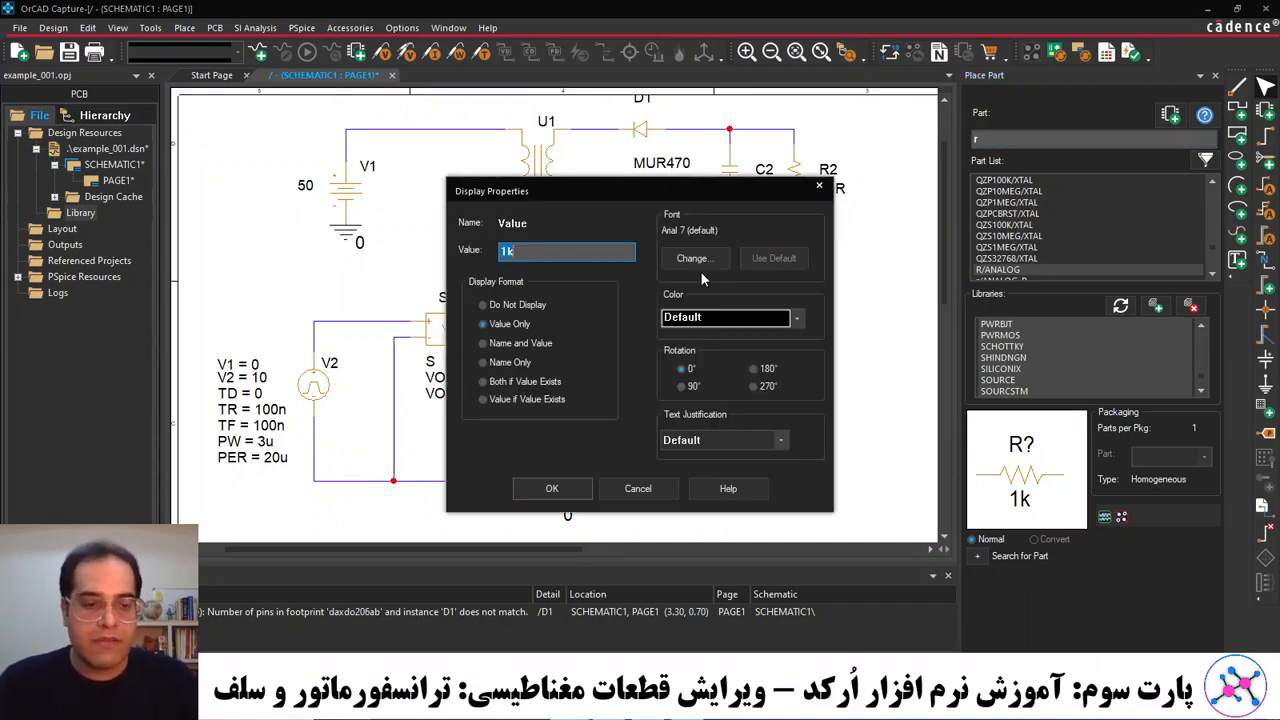
{"action": "type", "text": "1G"}
{"action": "key", "text": "Return"}
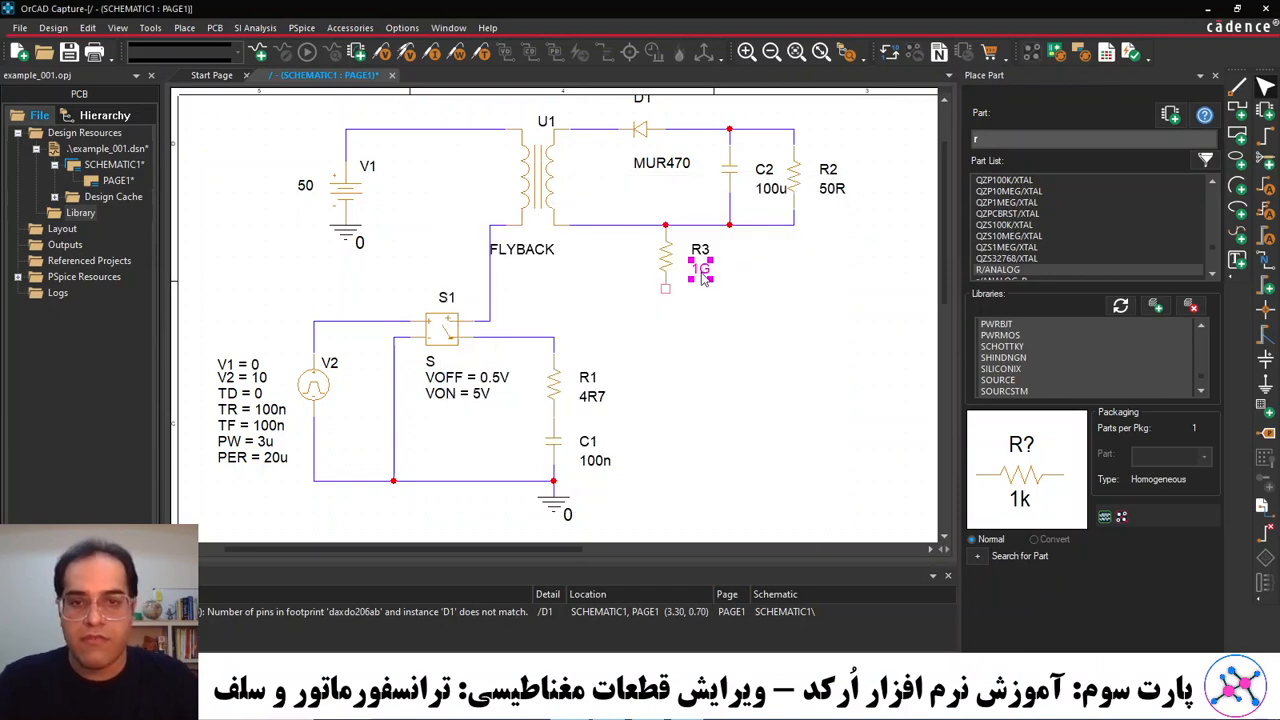
{"action": "left_click", "coordinate": [724, 332]}
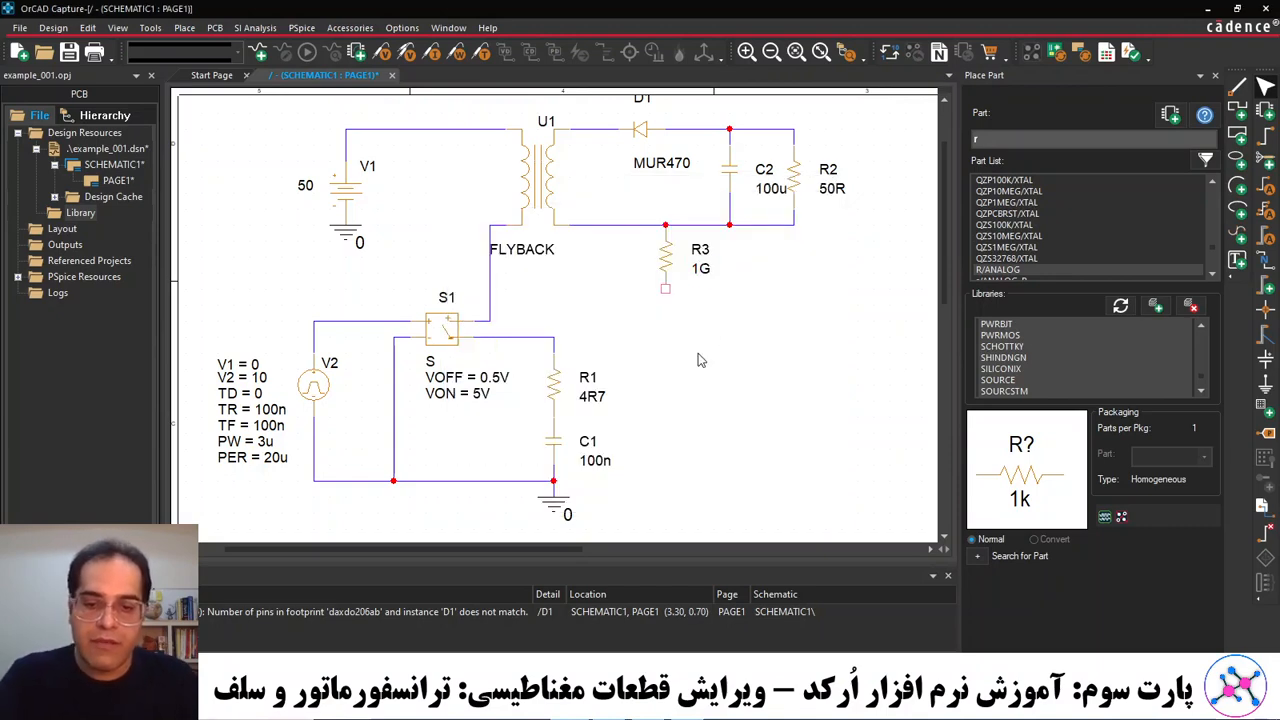
Place a 0/CAPSYM ground on the lower pin of resistor R3.
{"action": "type", "text": "g"}
{"action": "type", "text": "0"}
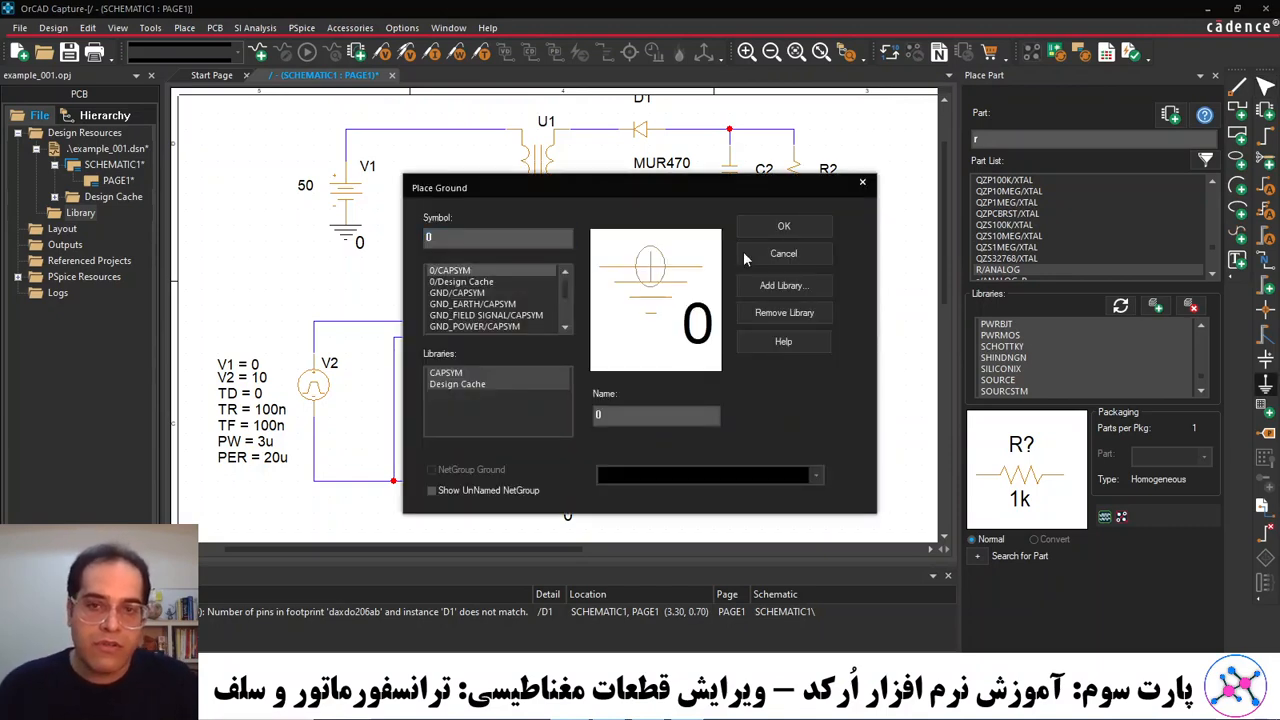
{"action": "left_click", "coordinate": [784, 226]}
{"action": "left_click", "coordinate": [666, 300]}
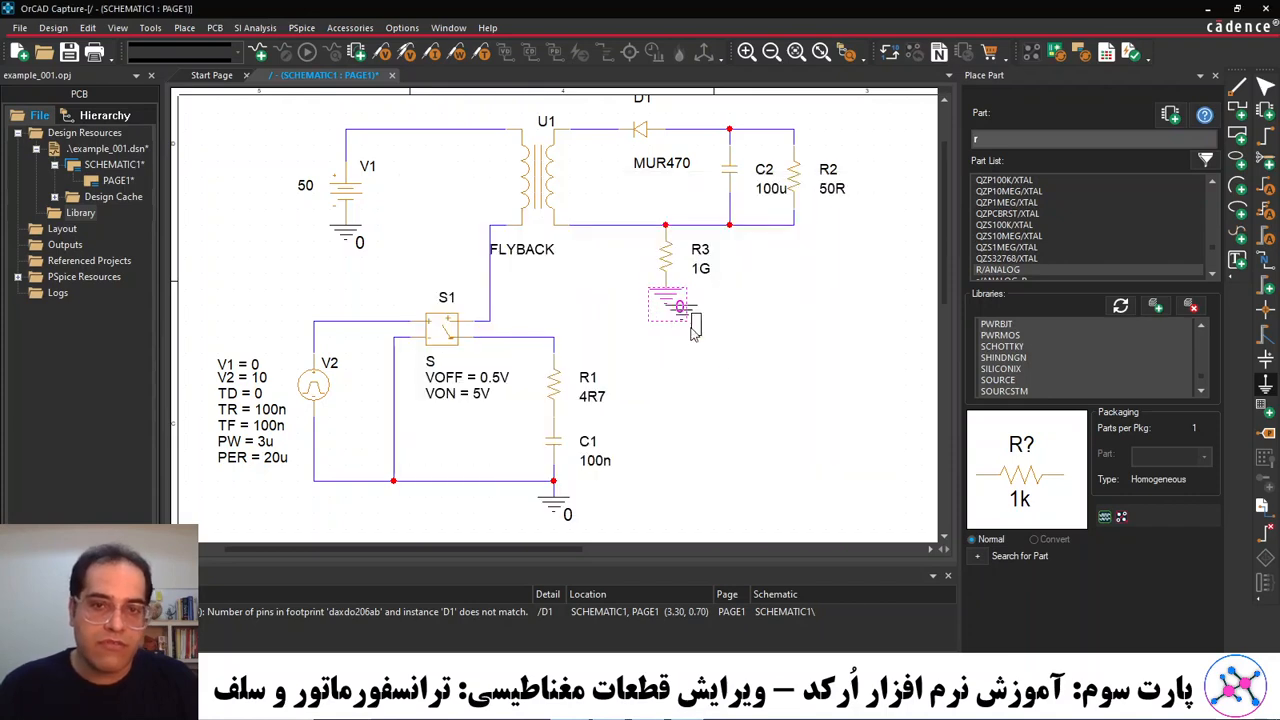
{"action": "key", "text": "Escape"}
{"action": "key", "text": "Escape"}
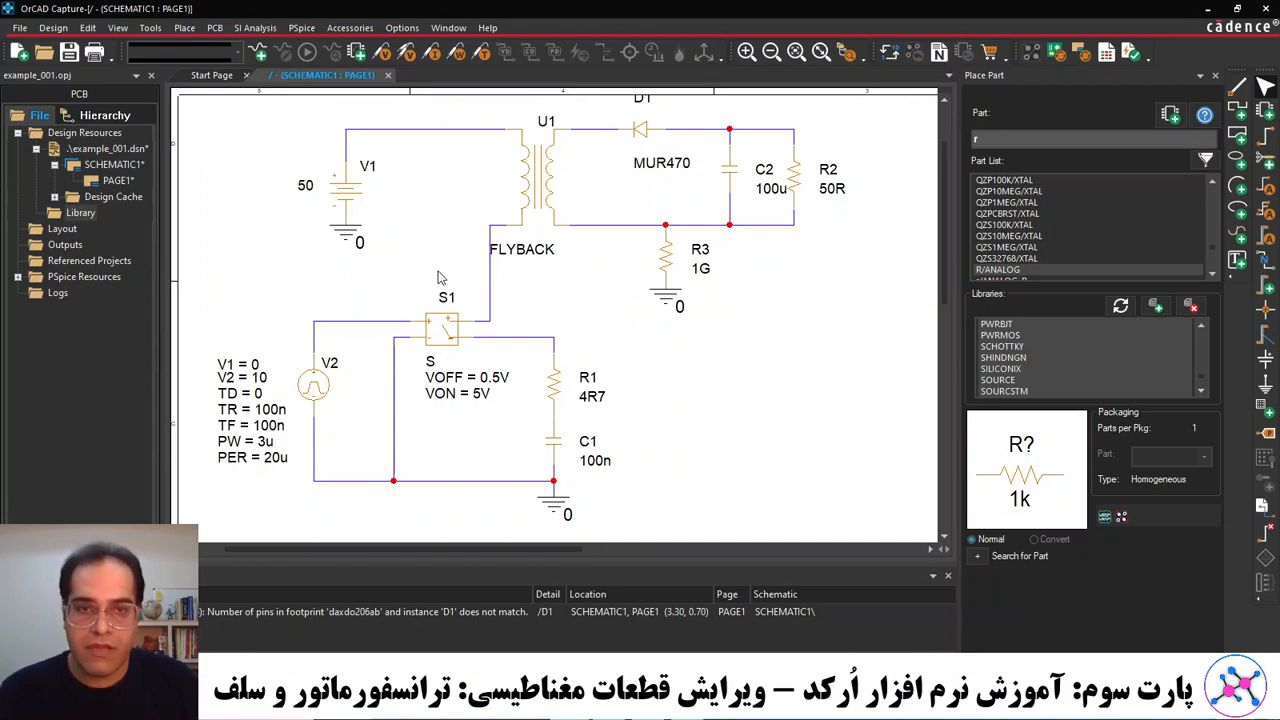
Create a new PSpice simulation profile named example_001.
{"action": "left_click", "coordinate": [301, 28]}
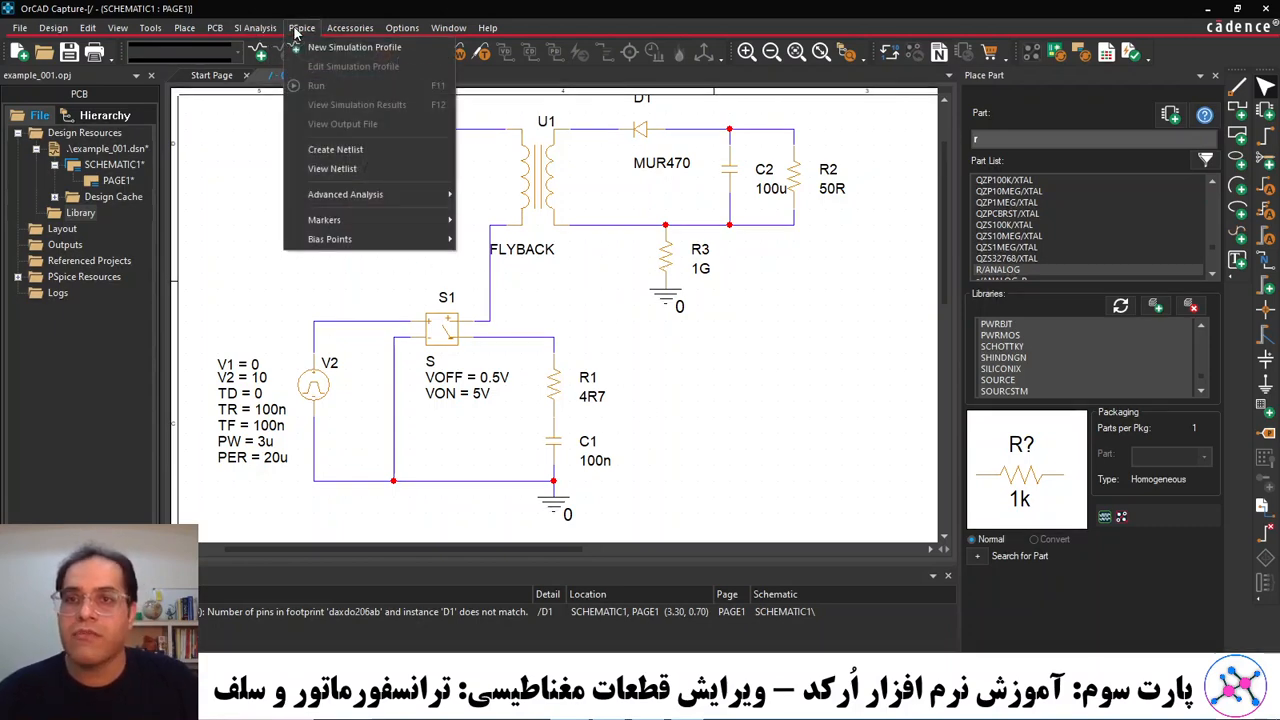
{"action": "left_click", "coordinate": [312, 51]}
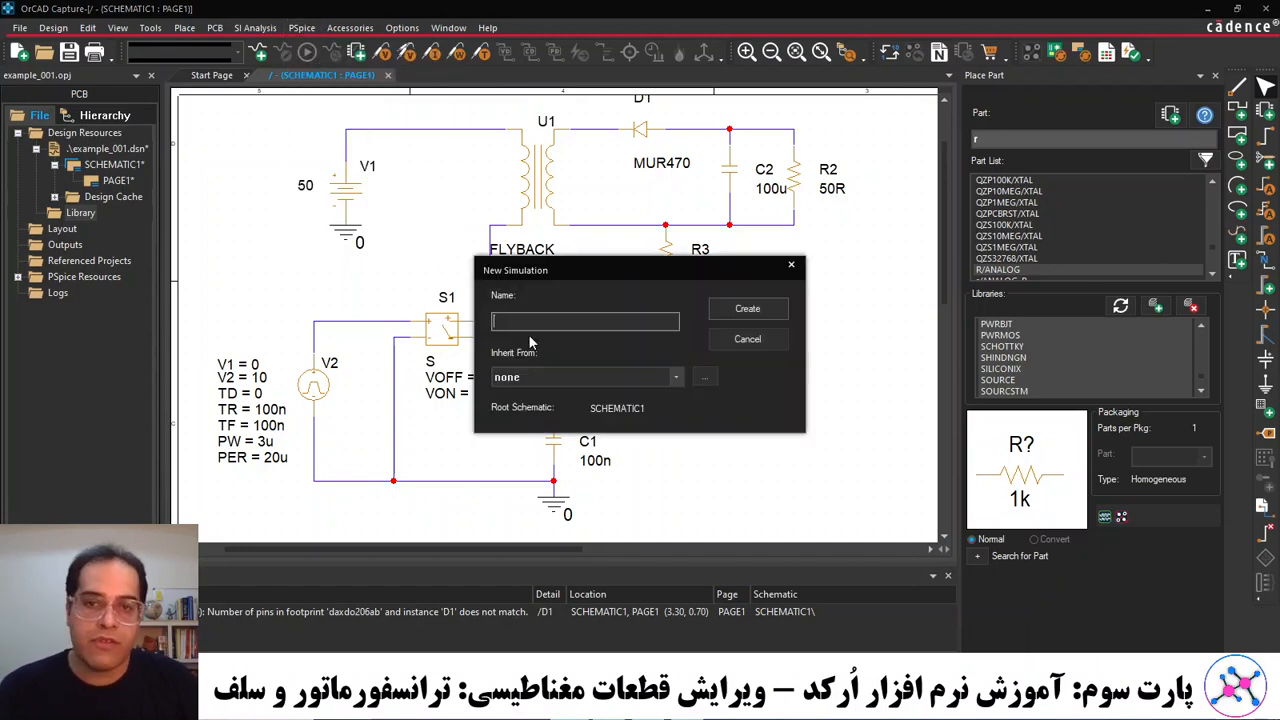
{"action": "type", "text": "exam"}
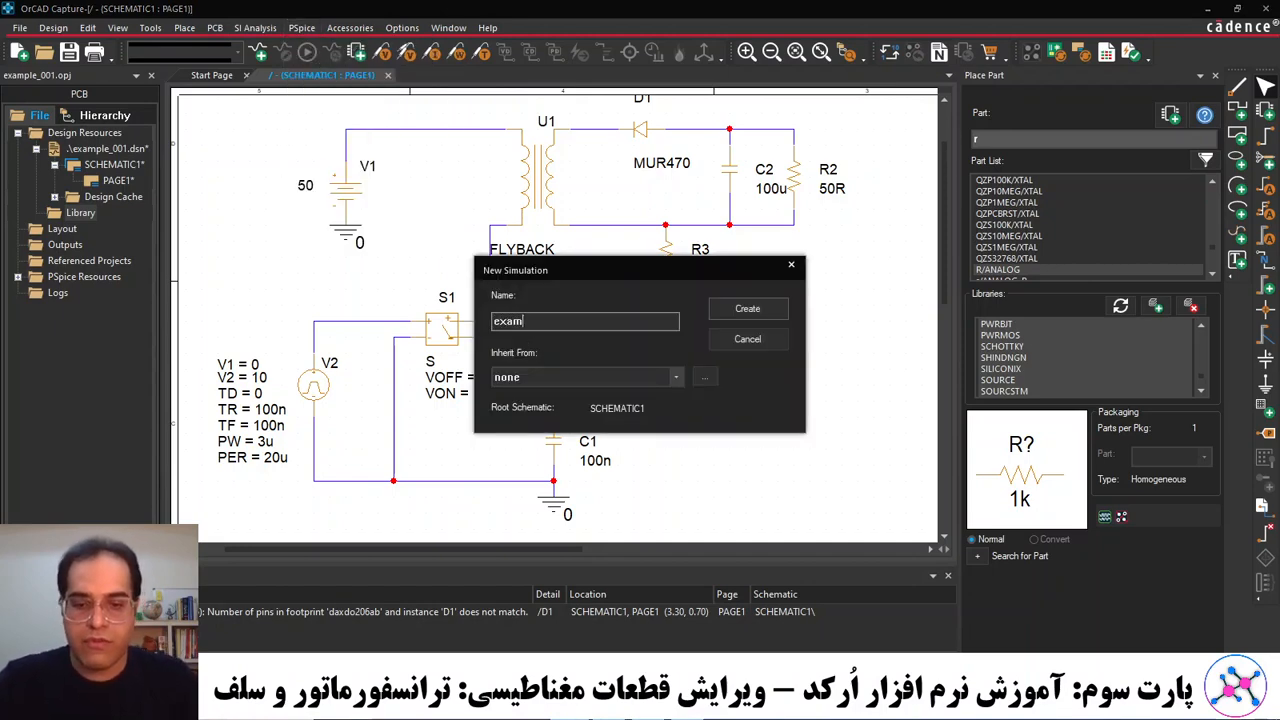
{"action": "type", "text": "ple_001"}
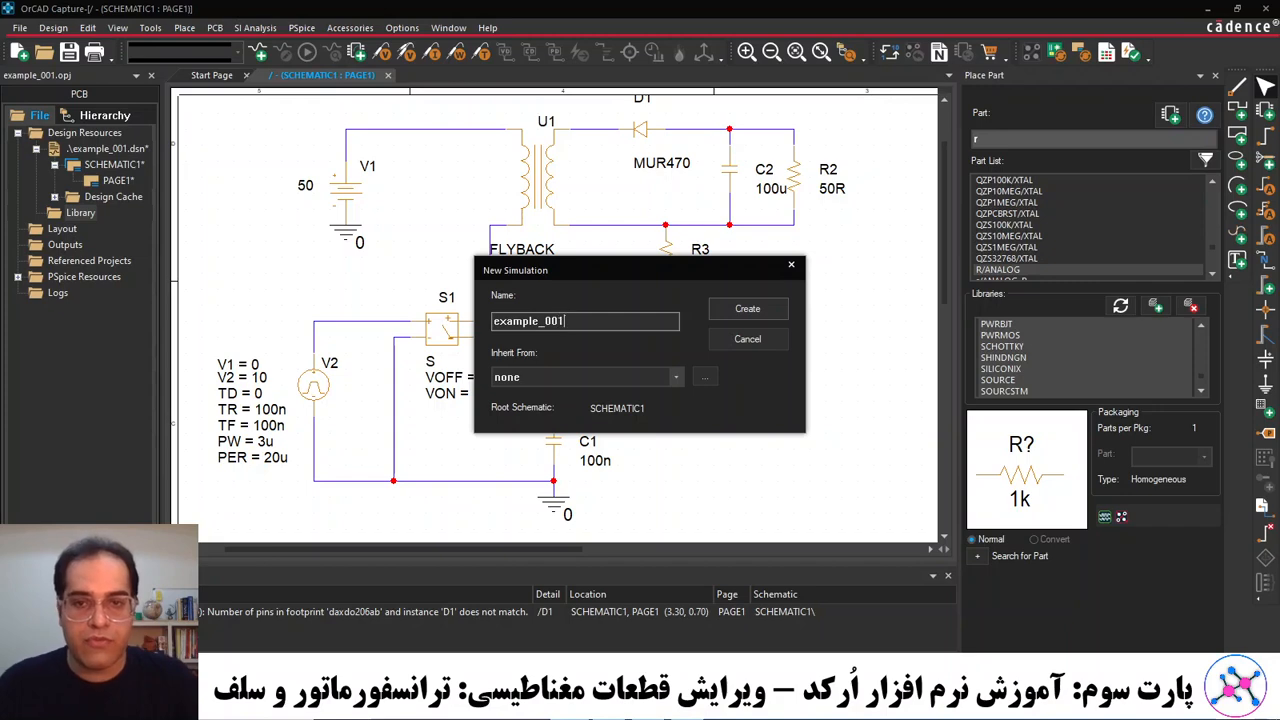
{"action": "left_click", "coordinate": [748, 310]}
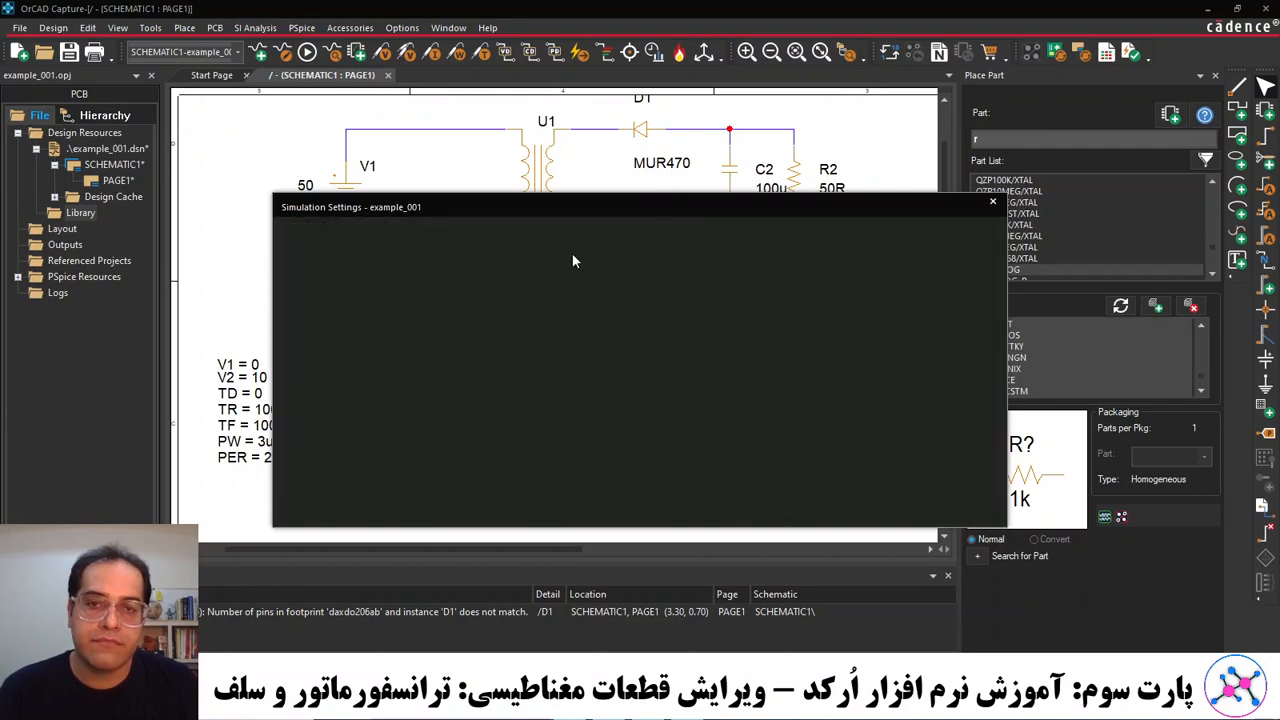
Set the transient analysis run time to 200us.
{"action": "left_click_drag", "start_coordinate": [543, 204], "coordinate": [671, 140]}
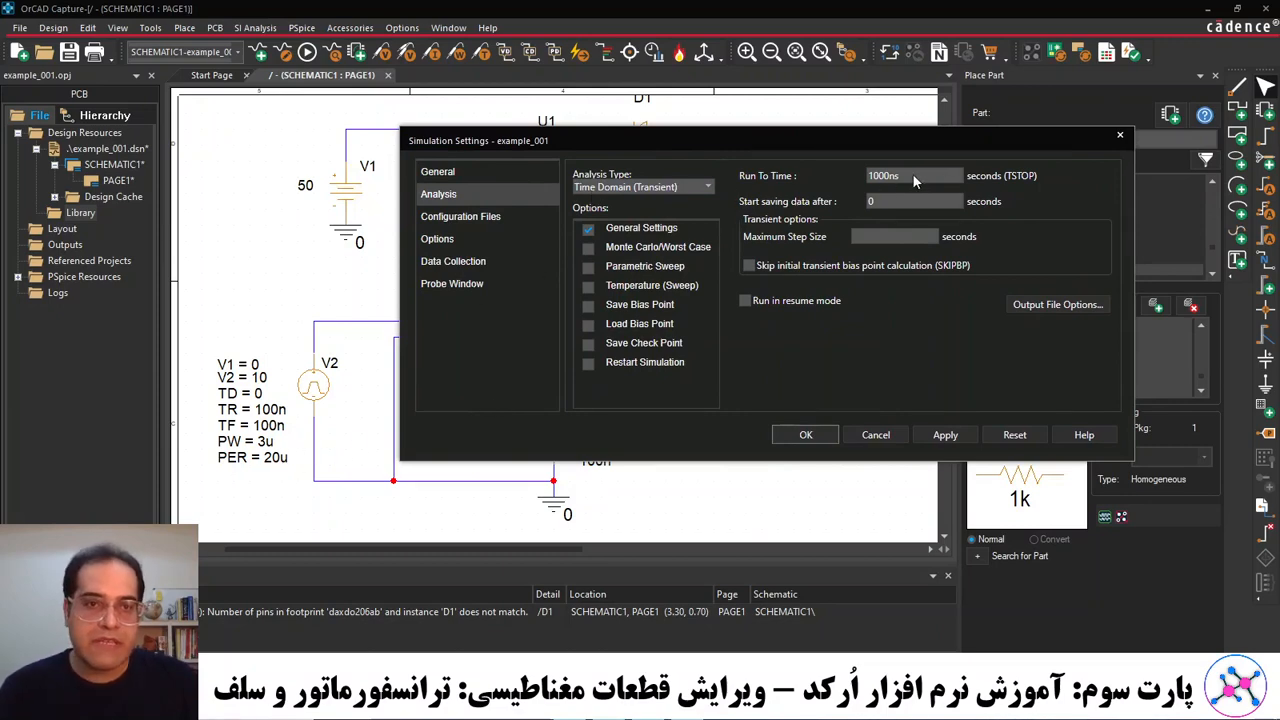
{"action": "left_click_drag", "start_coordinate": [912, 175], "coordinate": [847, 178]}
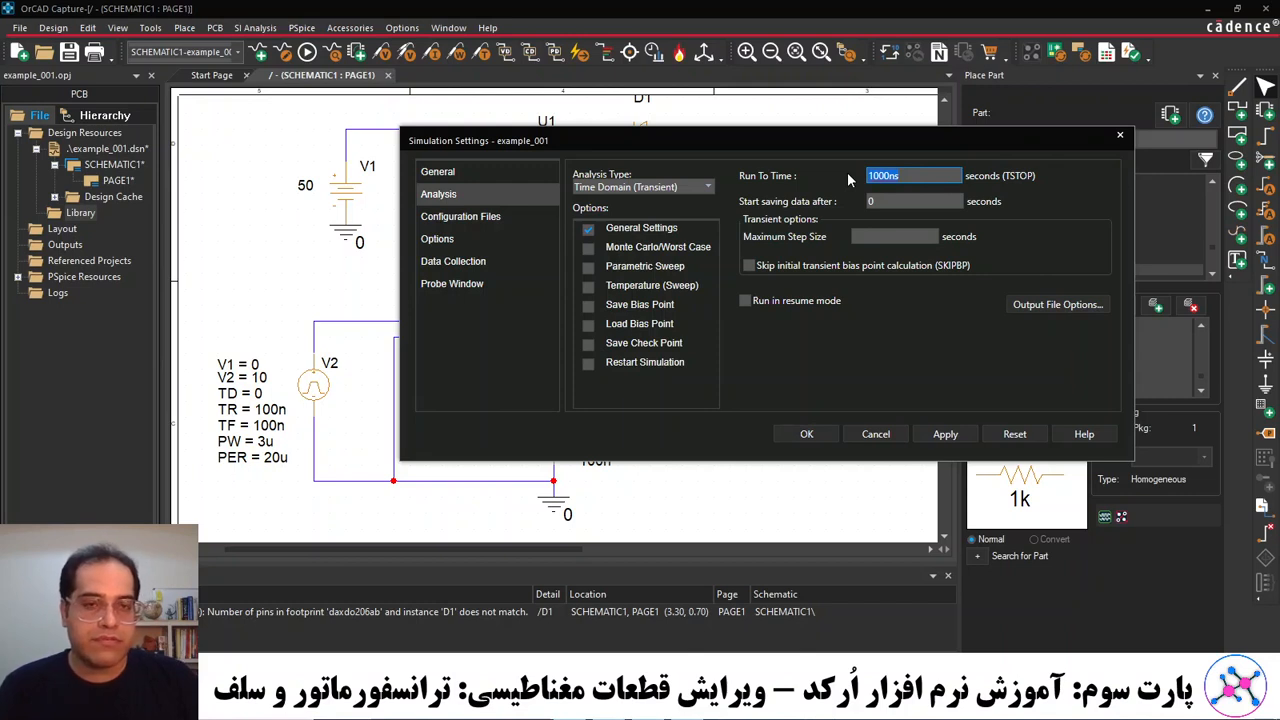
{"action": "type", "text": "200u"}
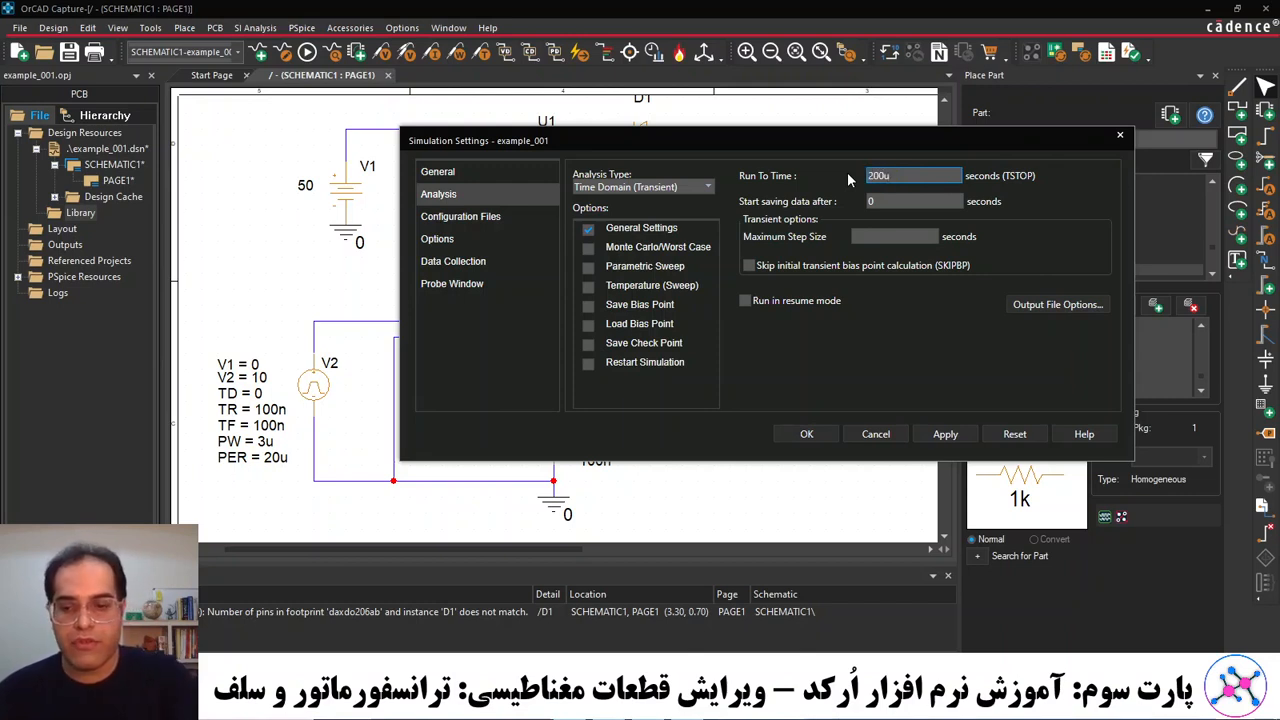
{"action": "type", "text": "s"}
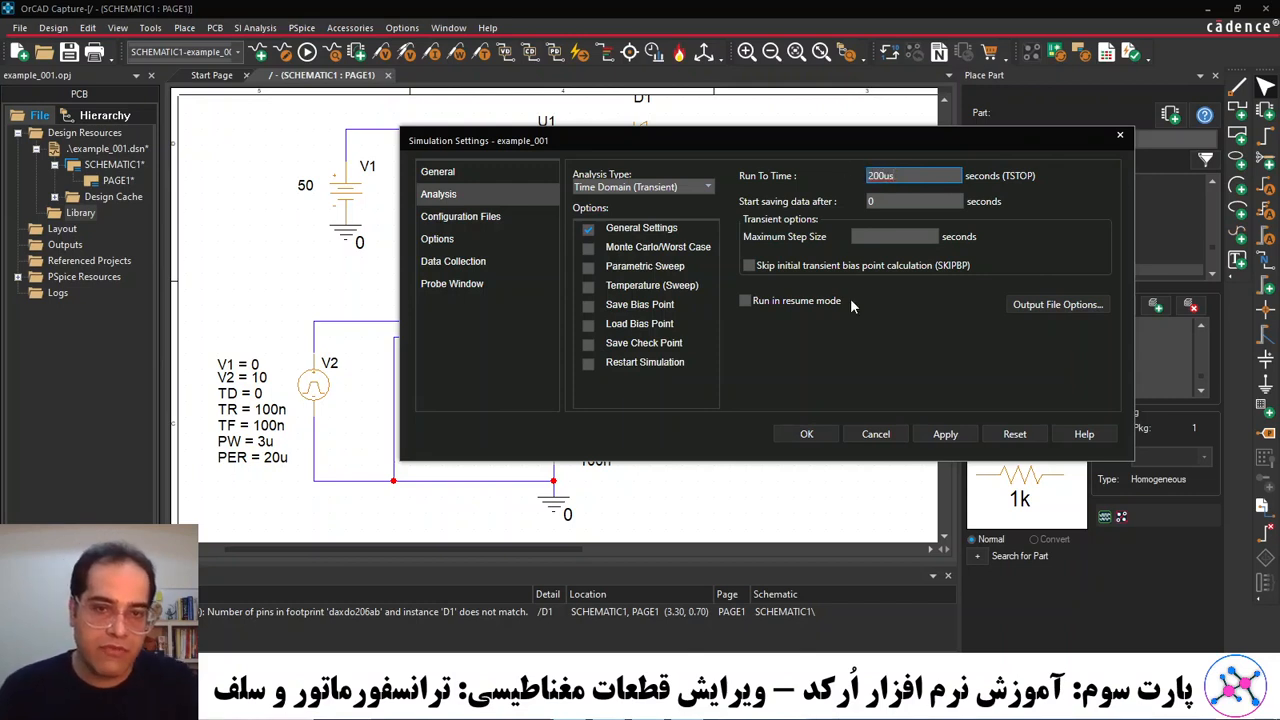
Add flyback.lib from the Magnetic Part Editor folder to the design's simulation libraries and accept the simulation settings.
{"action": "left_click", "coordinate": [483, 221]}
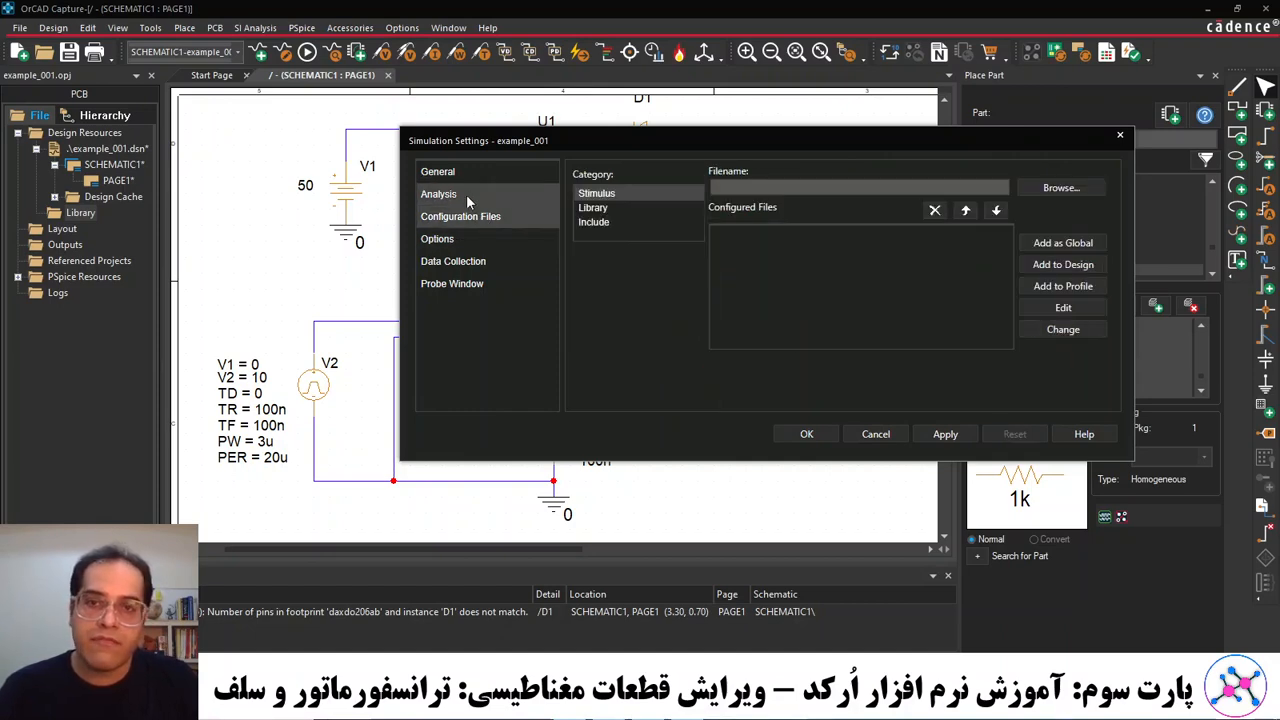
{"action": "left_click", "coordinate": [605, 209]}
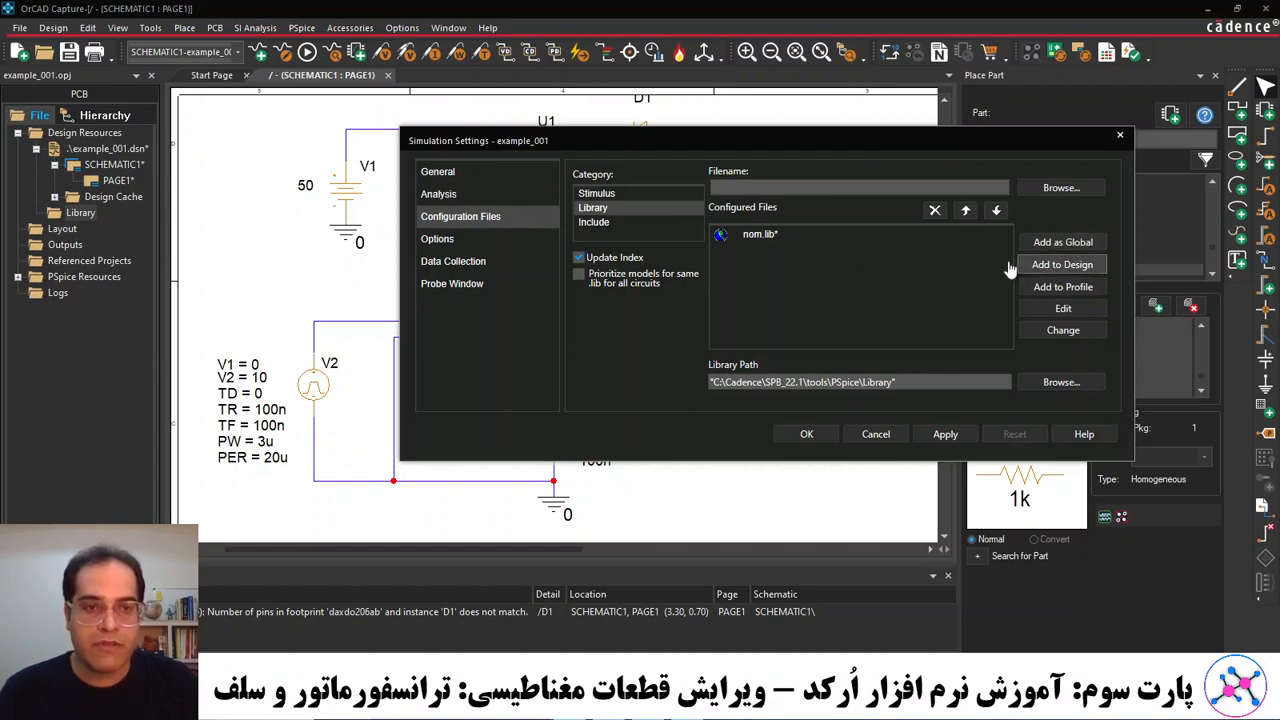
{"action": "left_click", "coordinate": [1072, 192]}
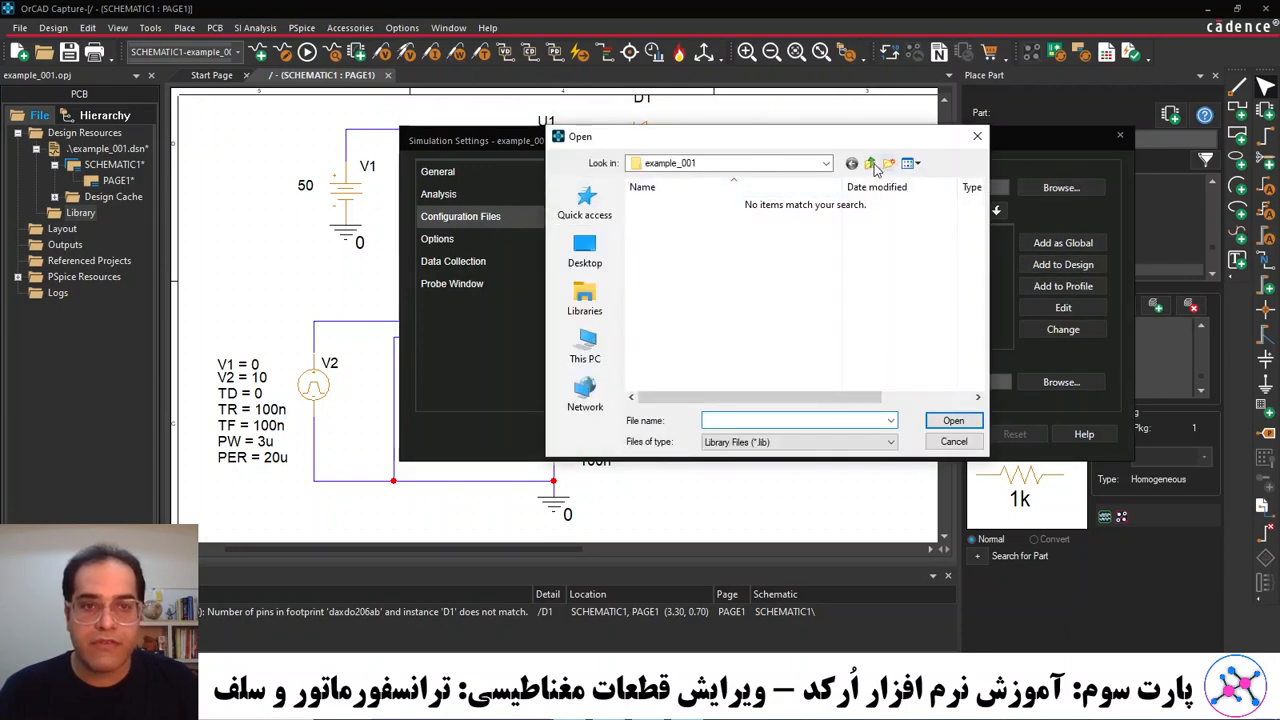
{"action": "left_click", "coordinate": [870, 163]}
{"action": "left_click", "coordinate": [870, 164]}
{"action": "left_click", "coordinate": [870, 164]}
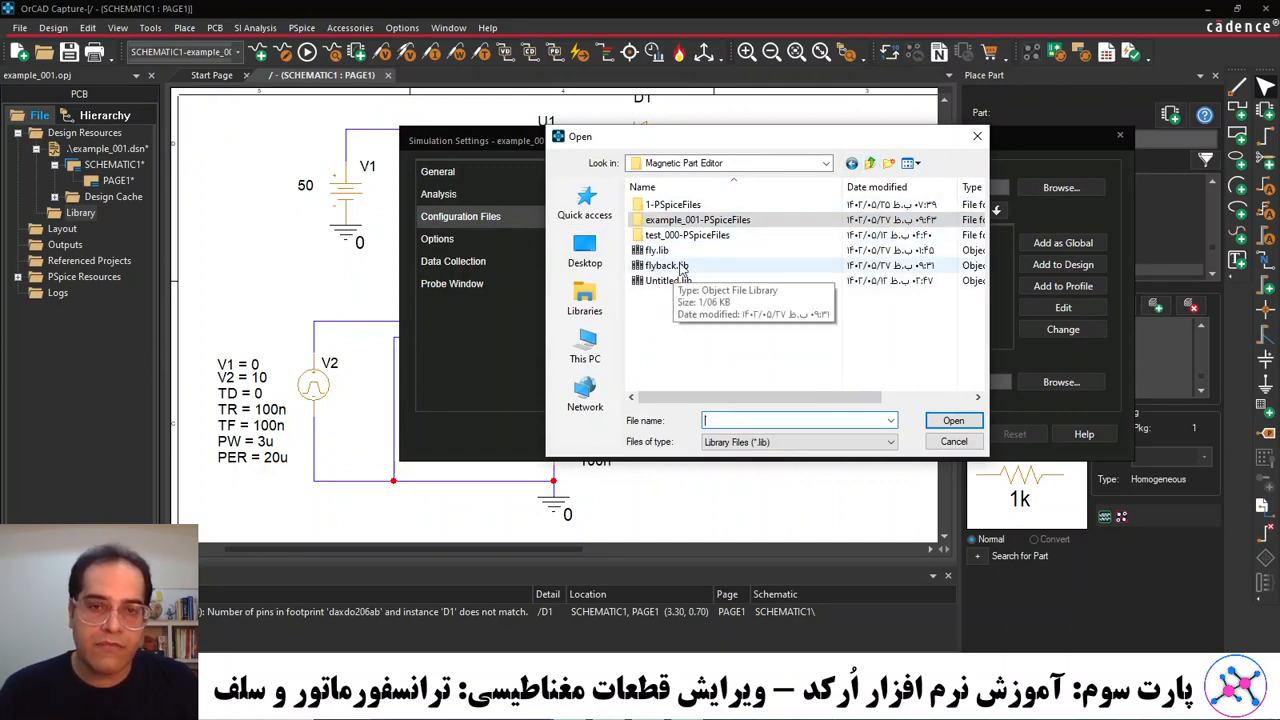
{"action": "left_click", "coordinate": [679, 267]}
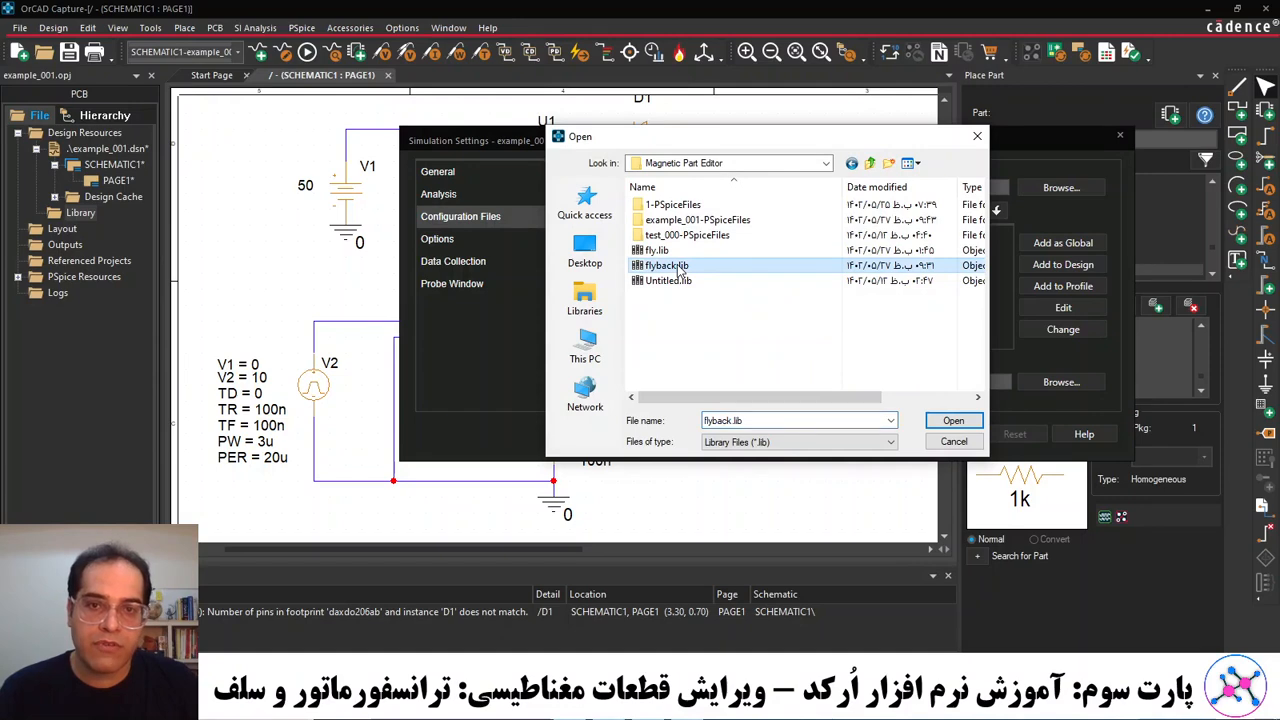
{"action": "double_click", "coordinate": [679, 267]}
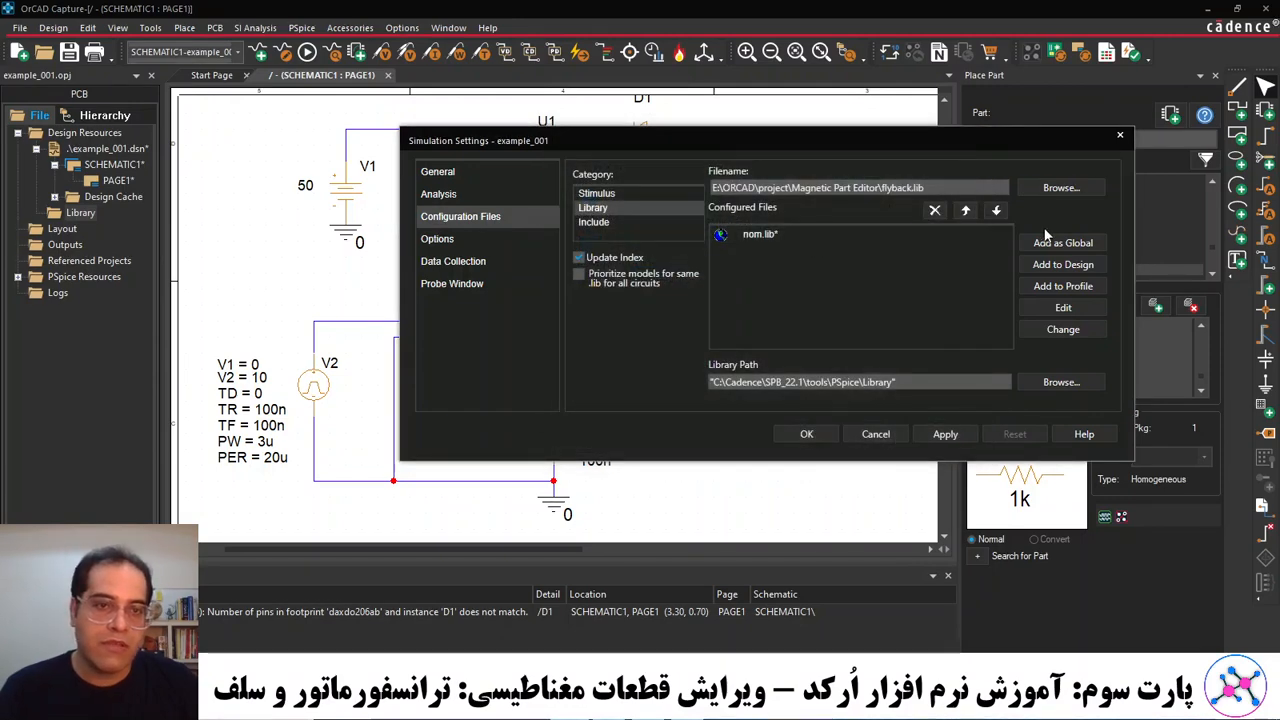
{"action": "left_click", "coordinate": [1084, 264]}
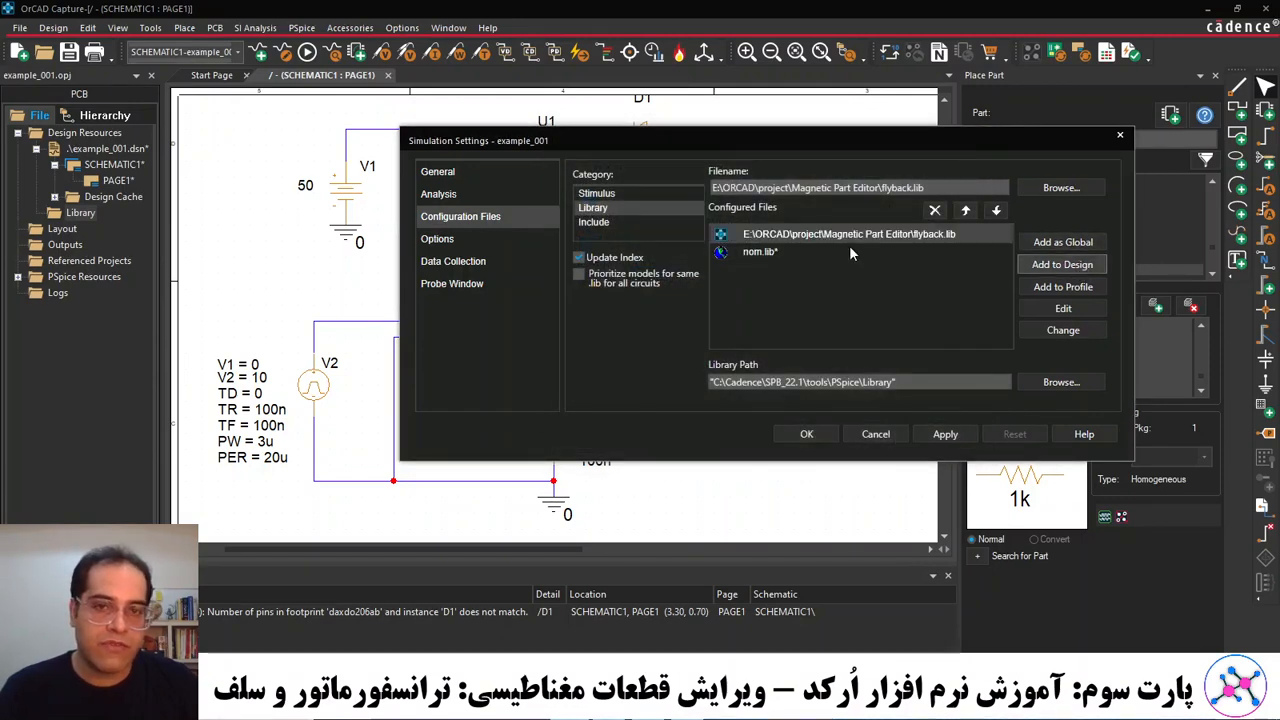
{"action": "left_click", "coordinate": [946, 438]}
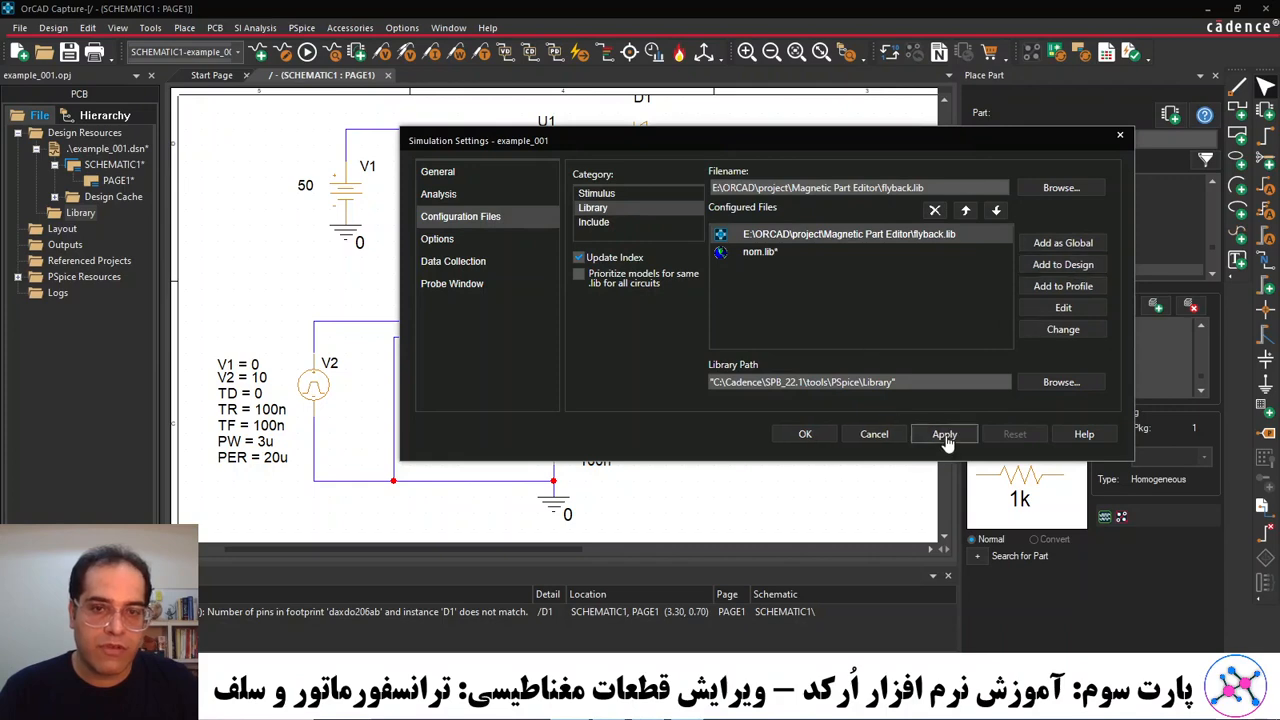
{"action": "left_click", "coordinate": [806, 434]}
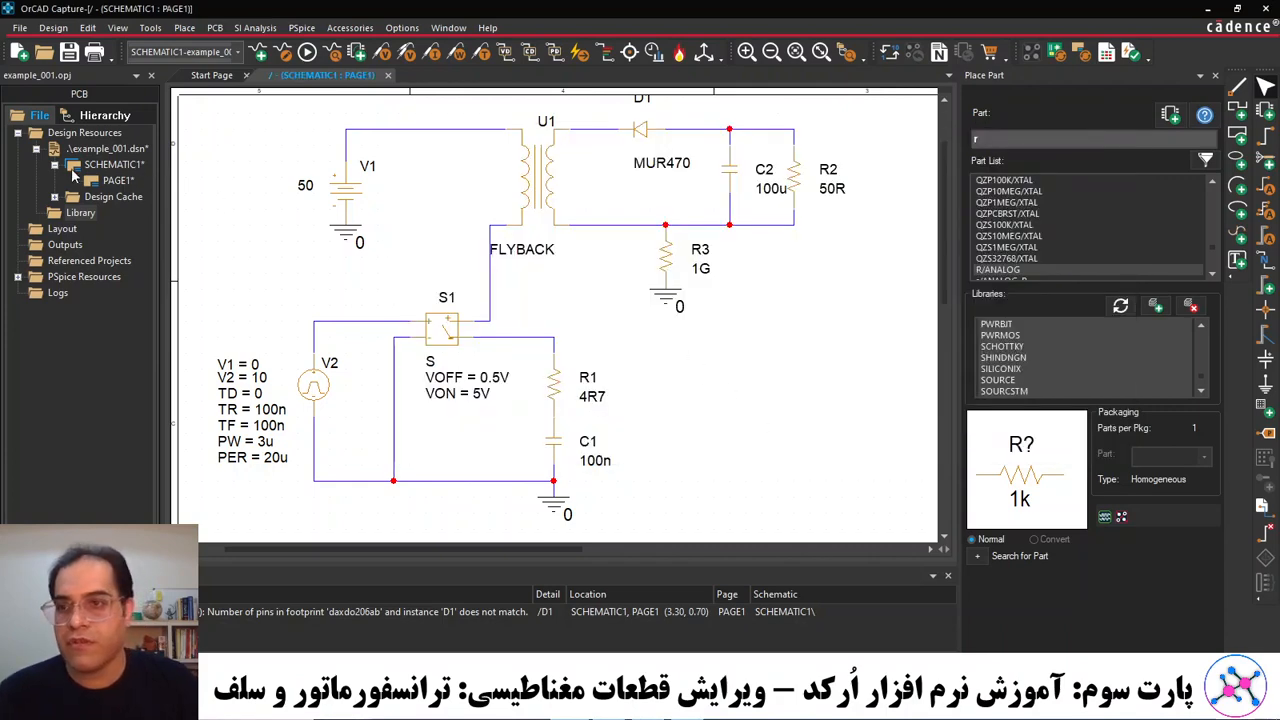
Run the simulation, then return to the schematic and place voltage markers on the V2-to-S1 wire and the output wire above R2.
{"action": "left_click", "coordinate": [307, 52]}
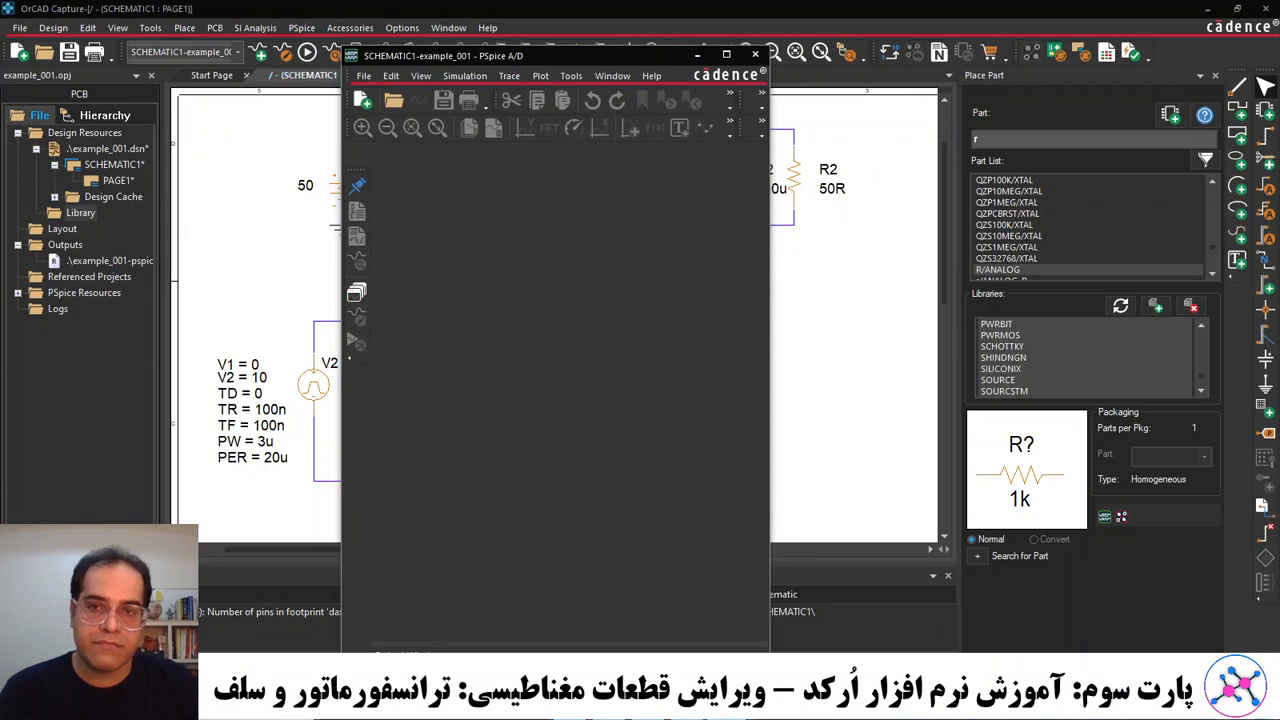
{"action": "left_click", "coordinate": [703, 55]}
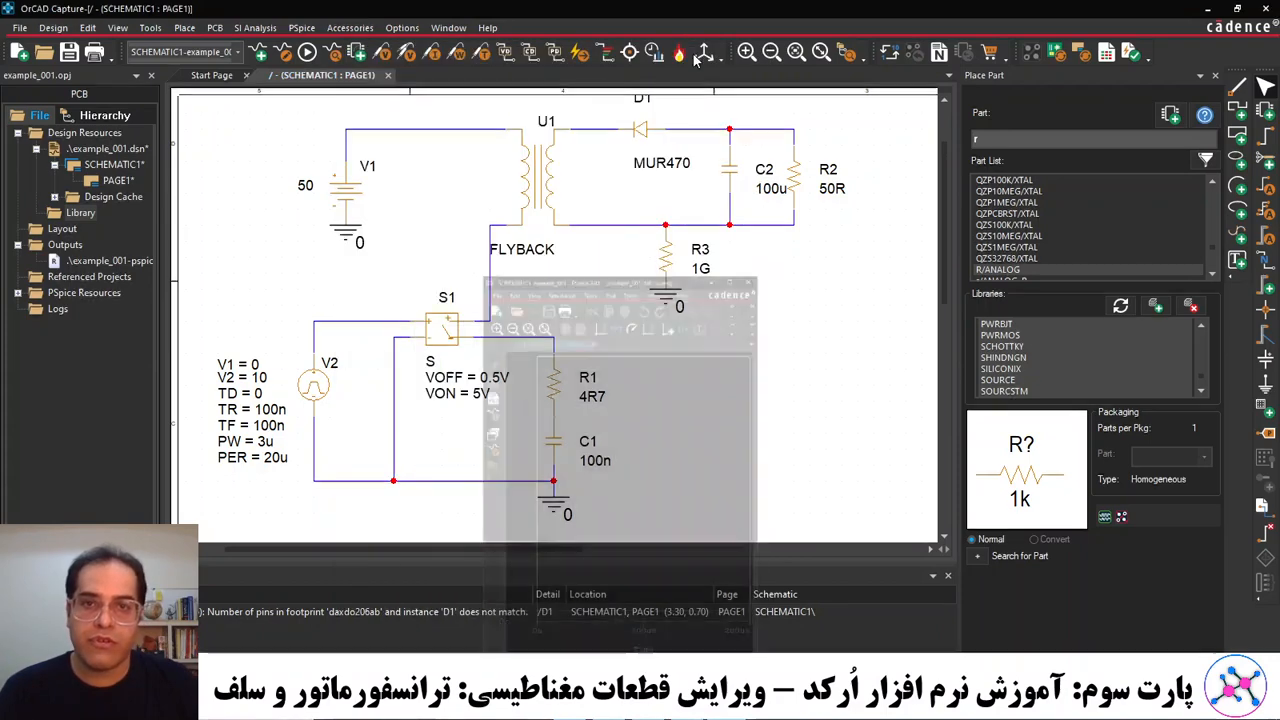
{"action": "left_click", "coordinate": [383, 55]}
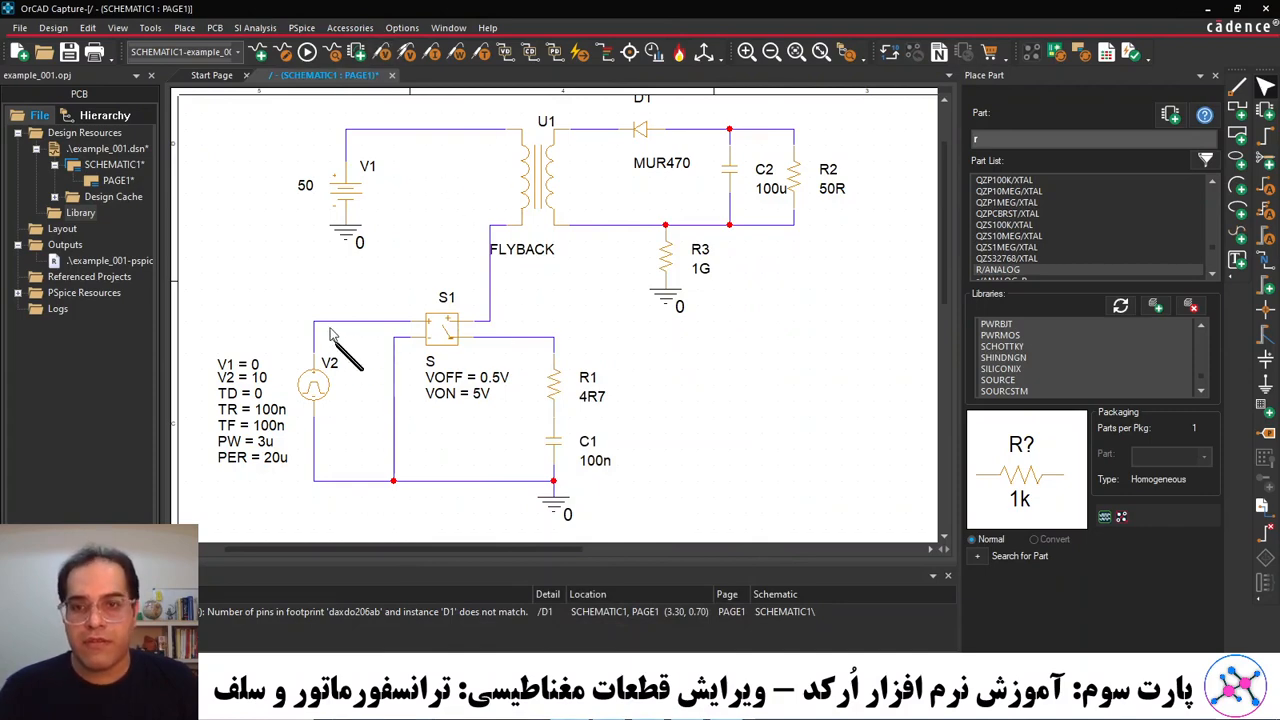
{"action": "left_click", "coordinate": [360, 322]}
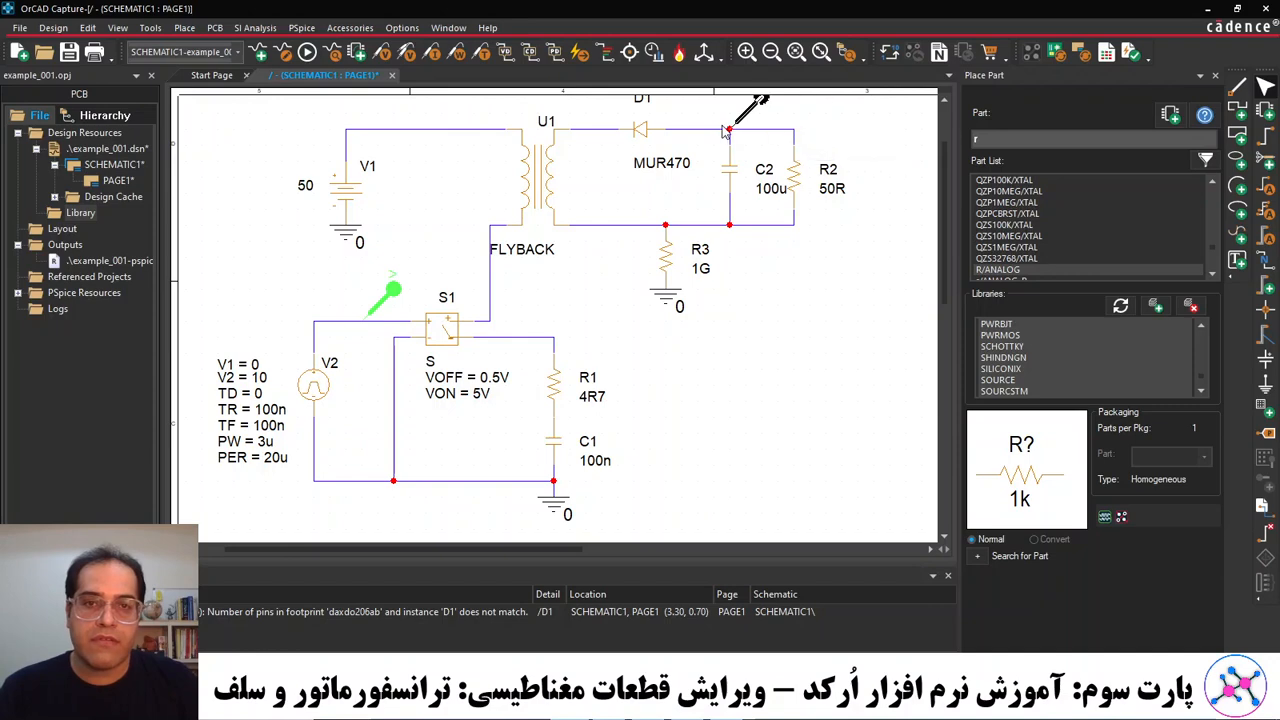
{"action": "left_click", "coordinate": [786, 127]}
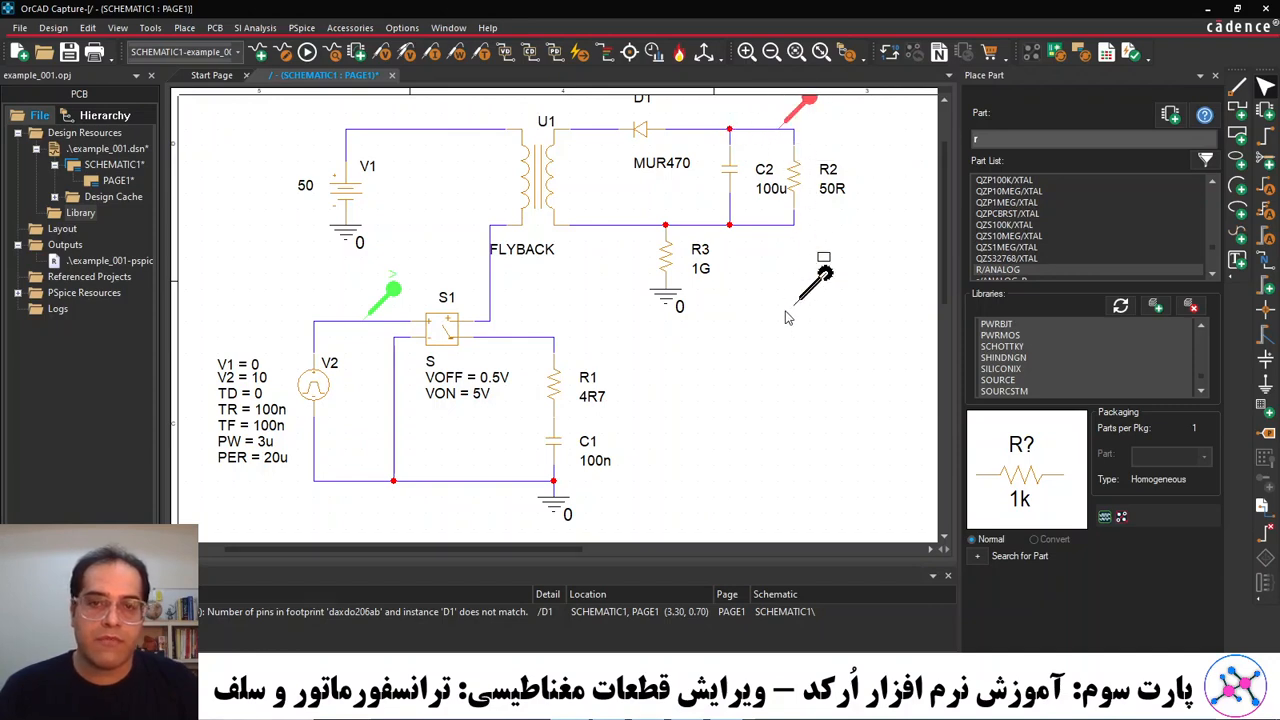
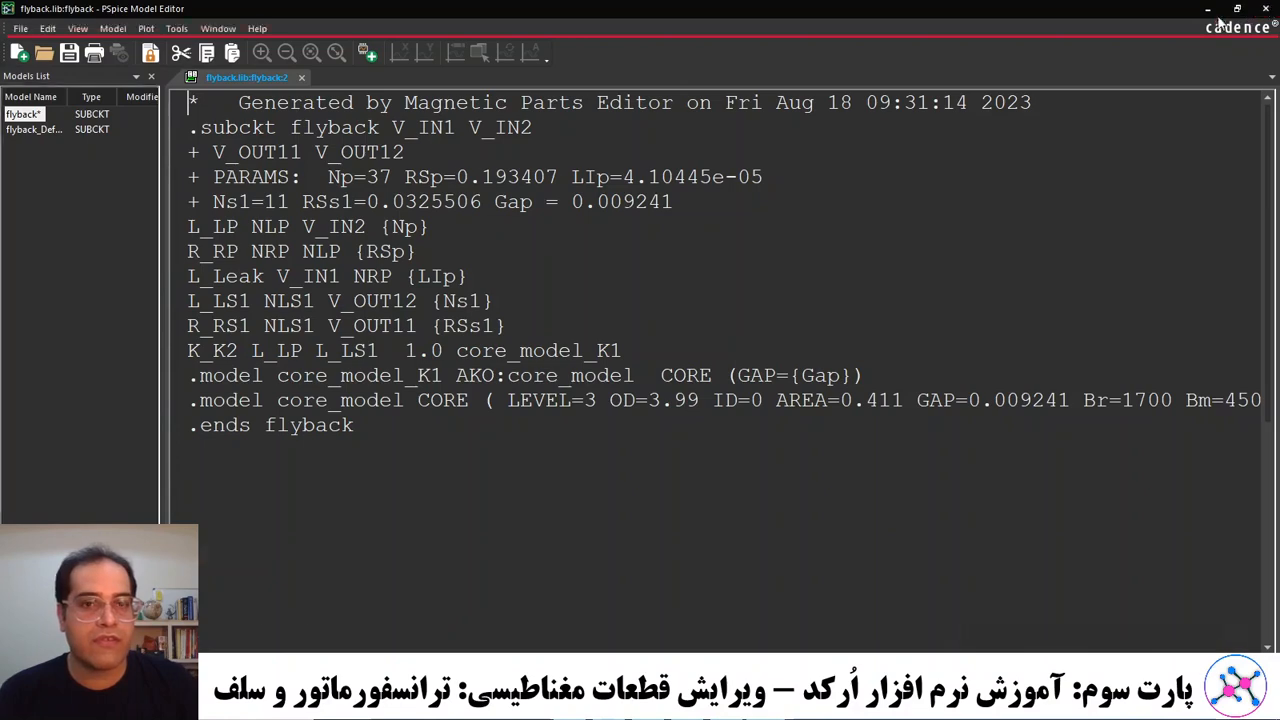
Close the flyback model editor and add FLYBACK.OLB to the project's Library folder.
{"action": "left_click", "coordinate": [1263, 9]}
{"action": "left_click", "coordinate": [729, 334]}
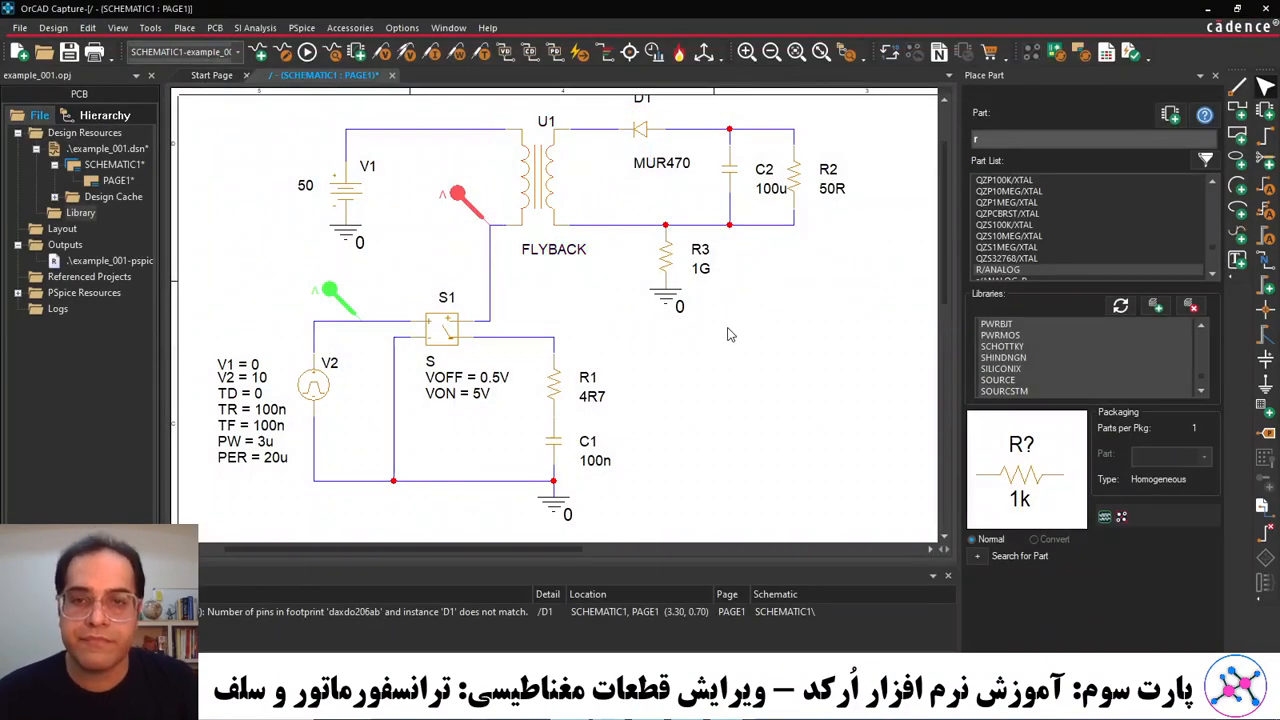
{"action": "left_click", "coordinate": [80, 213]}
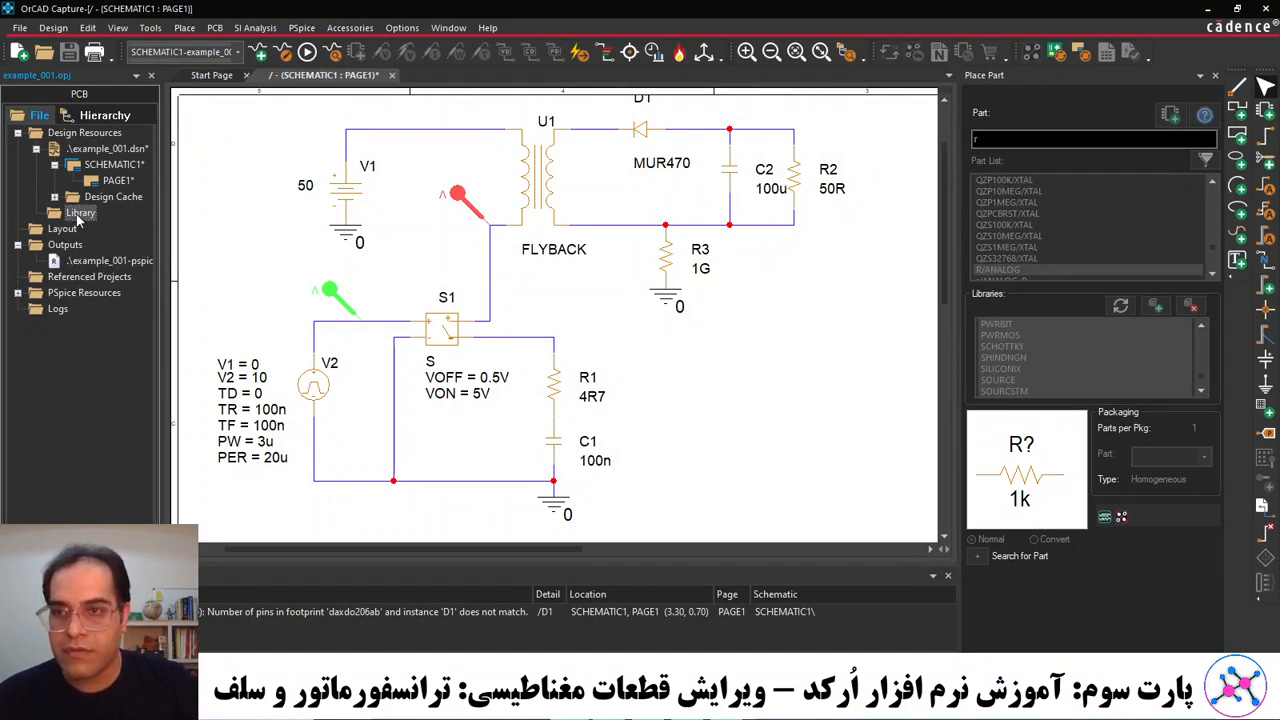
{"action": "right_click", "coordinate": [80, 214]}
{"action": "left_click", "coordinate": [145, 228]}
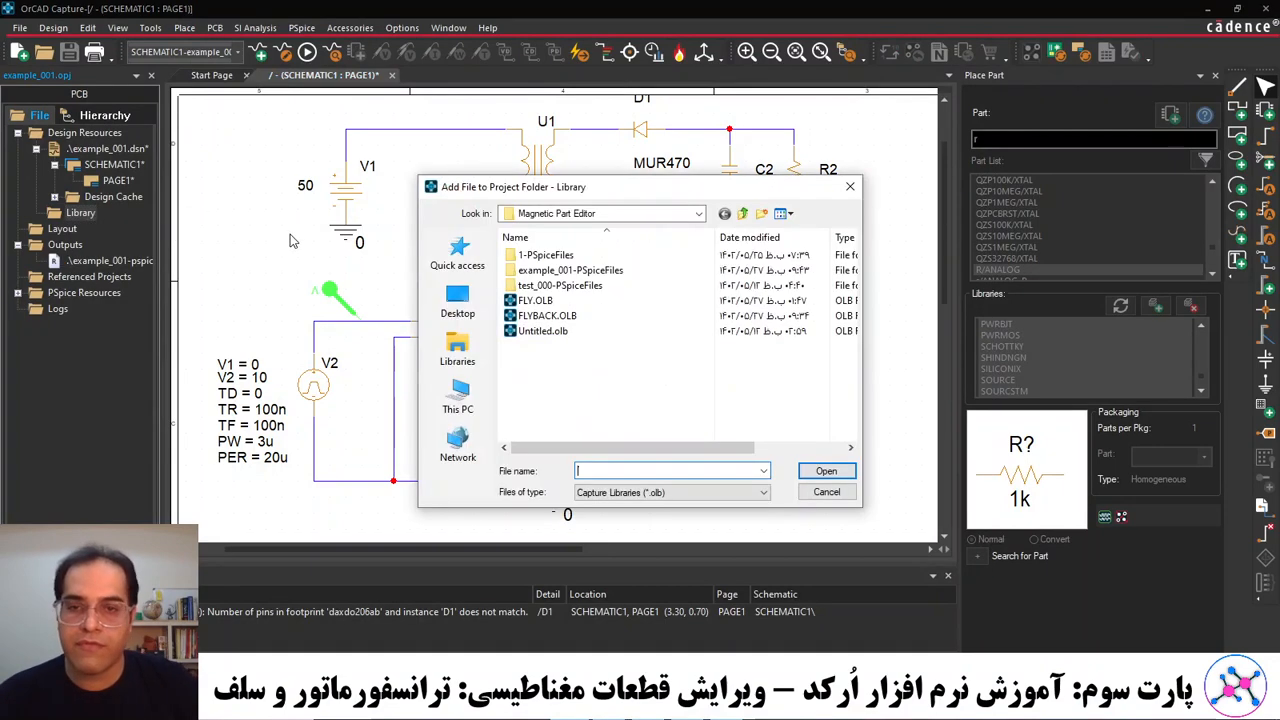
{"action": "double_click", "coordinate": [549, 317]}
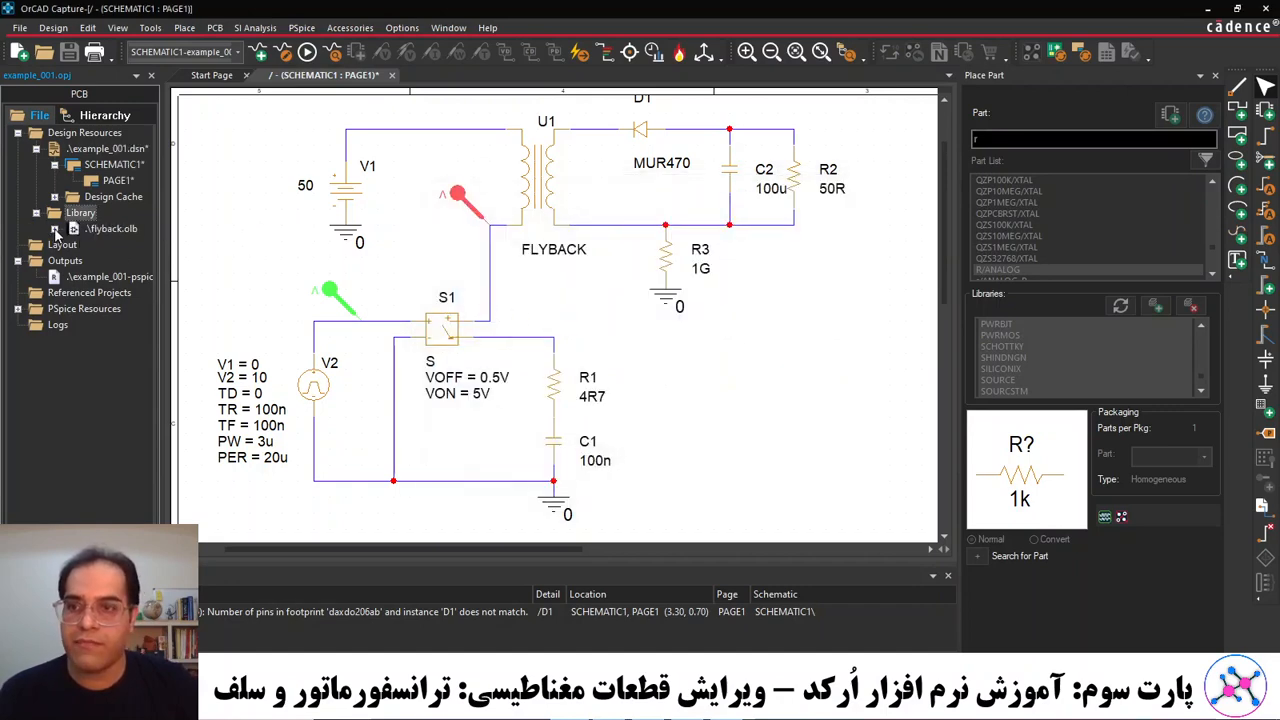
Open the FLYBACK part in flyback.olb to examine its symbol and properties, and close it again.
{"action": "left_click", "coordinate": [54, 229]}
{"action": "left_click", "coordinate": [122, 246]}
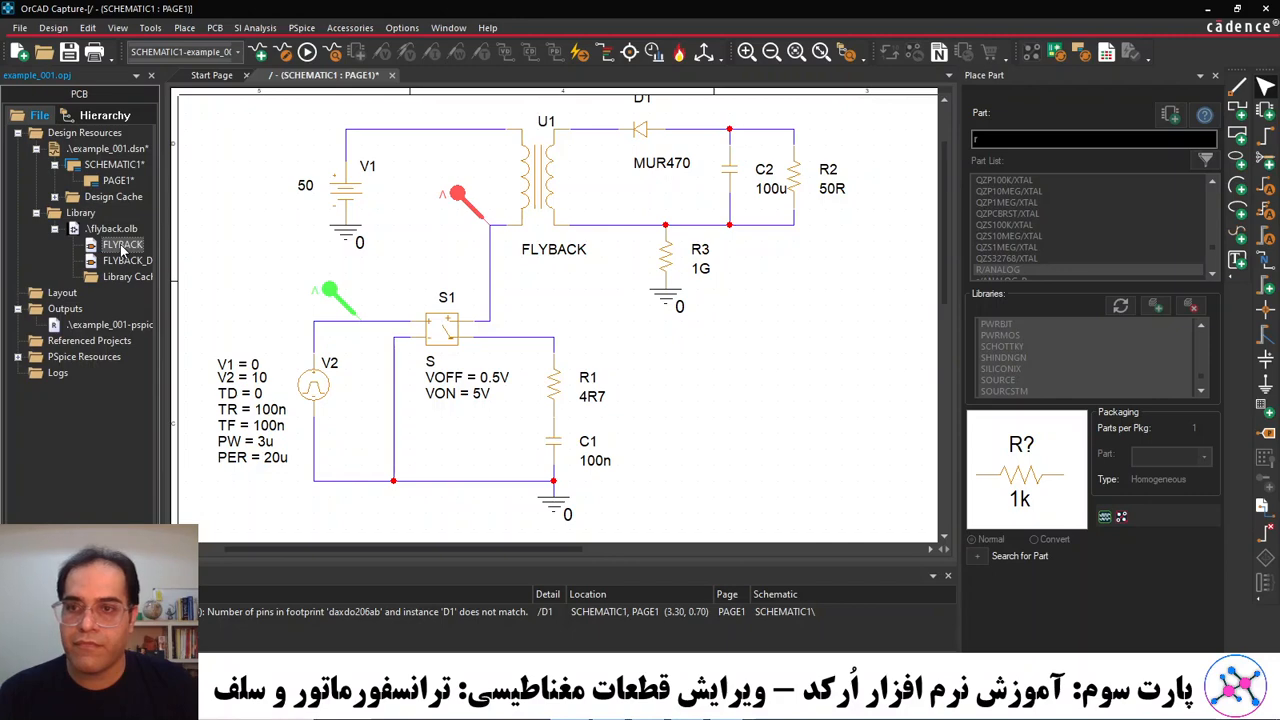
{"action": "double_click", "coordinate": [121, 247]}
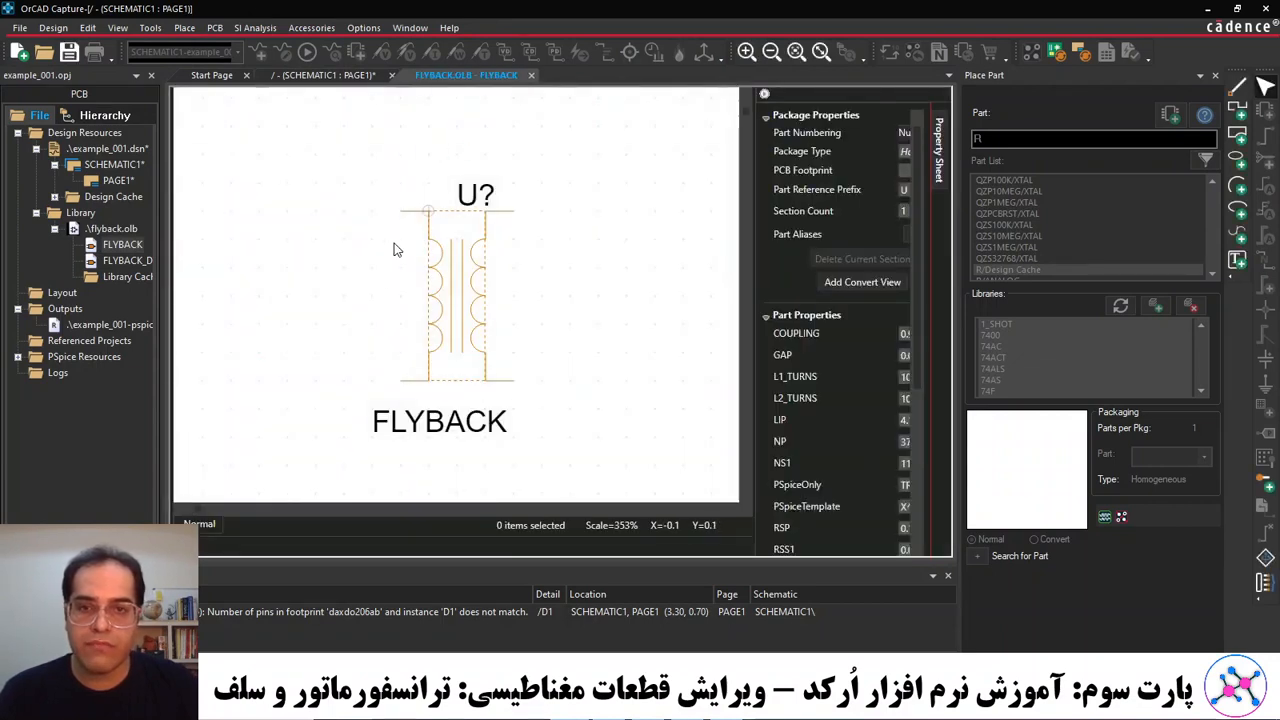
{"action": "left_click", "coordinate": [518, 78]}
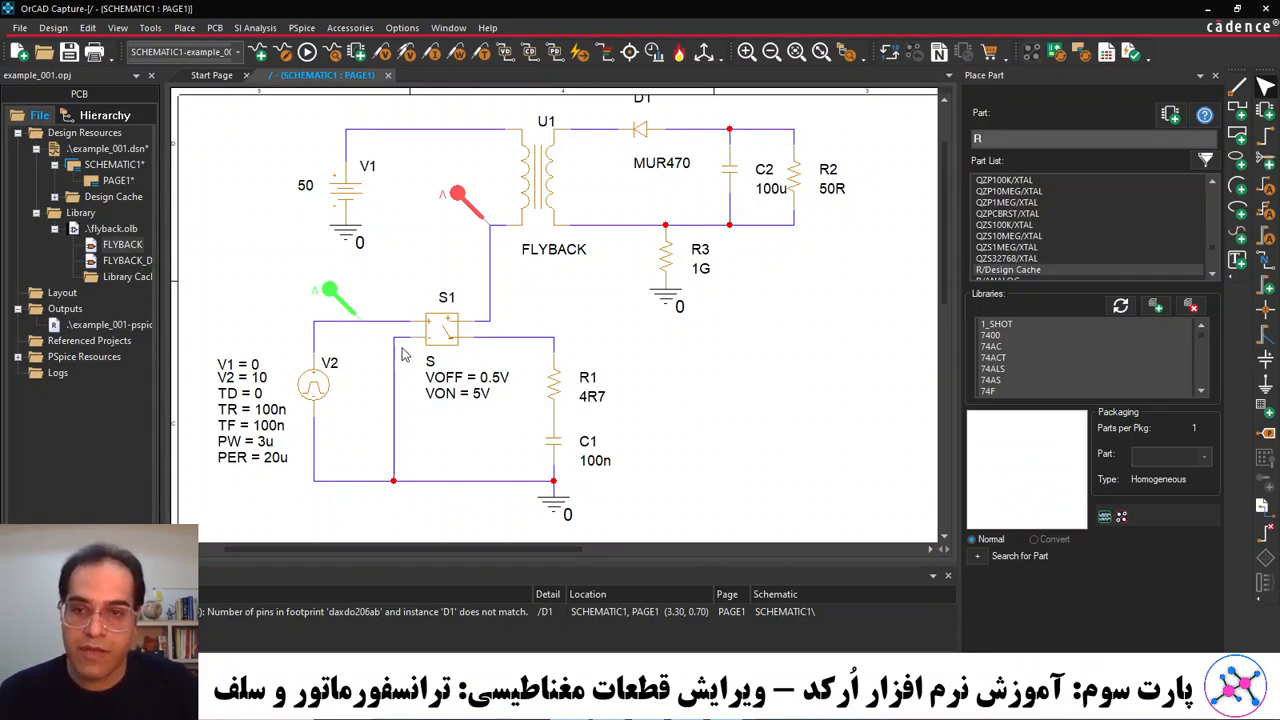
Run the example_001 transient simulation with the voltage markers on the switch's control input and the transformer's lower primary pin.
{"action": "left_click", "coordinate": [307, 52]}
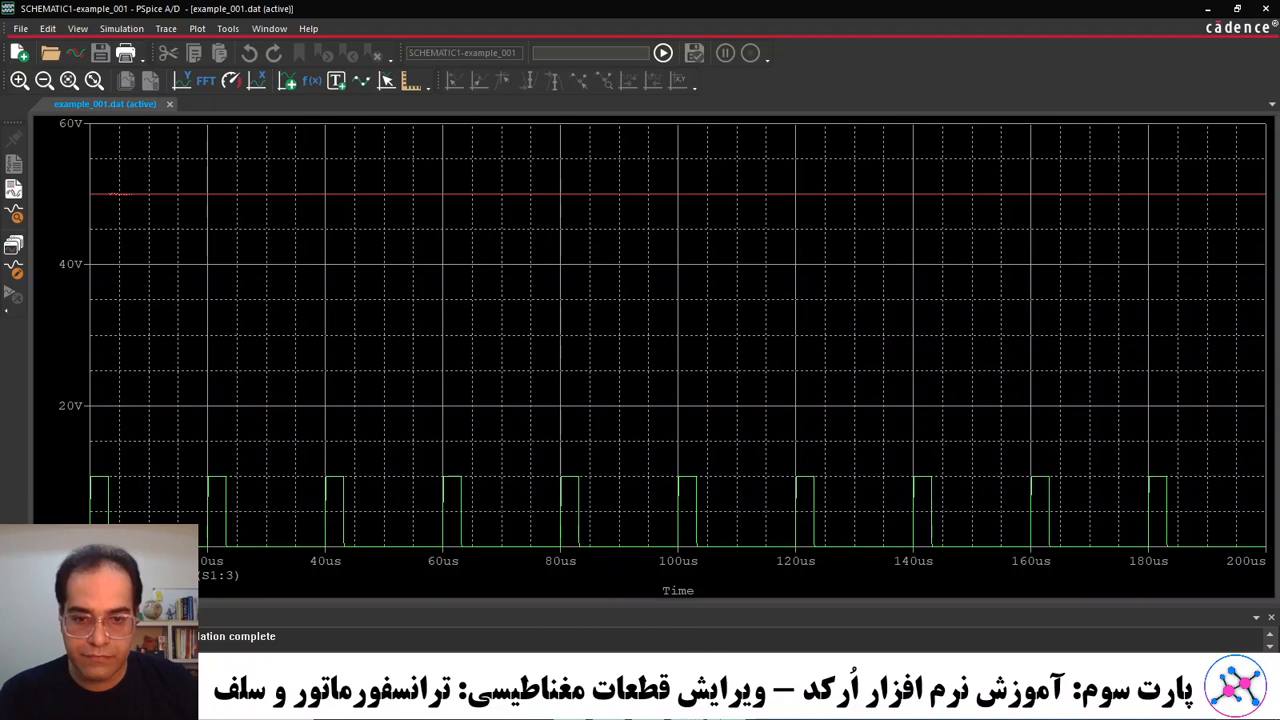
Move the red voltage marker to the output wire above C2 and view its waveform alone by deleting the switch-control trace.
{"action": "key", "text": "alt+Tab"}
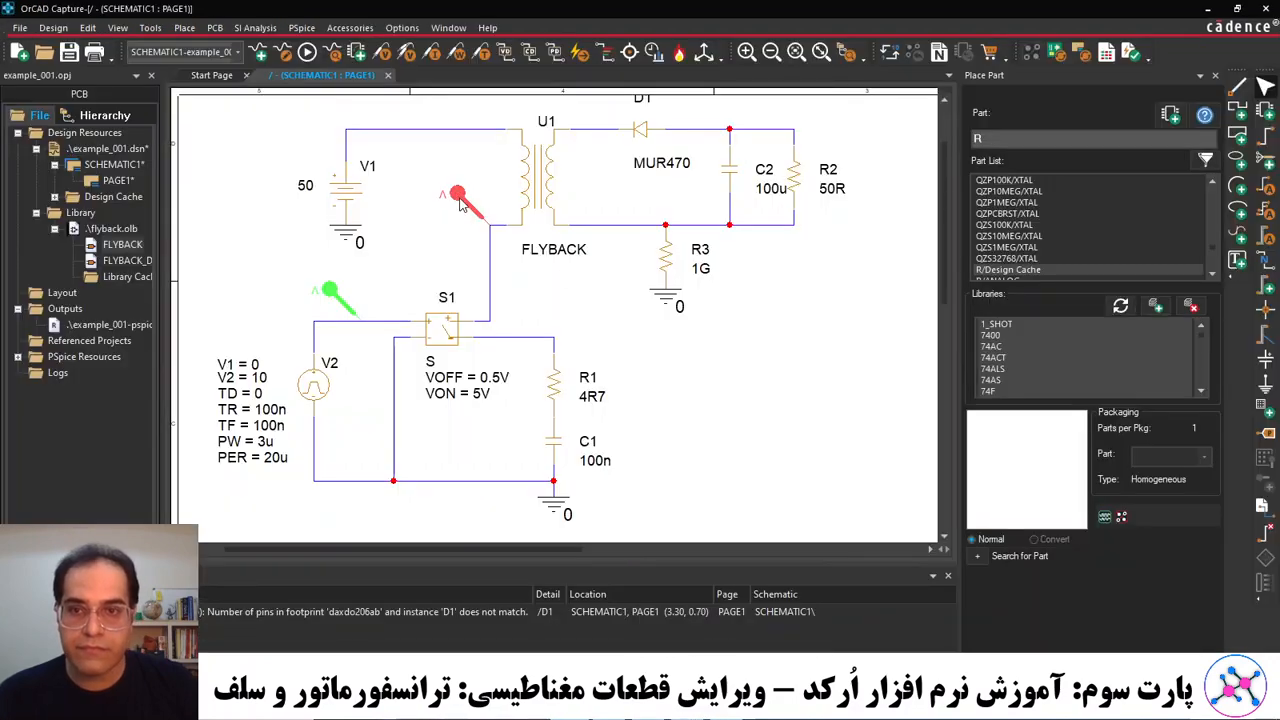
{"action": "left_click_drag", "start_coordinate": [462, 203], "coordinate": [735, 110]}
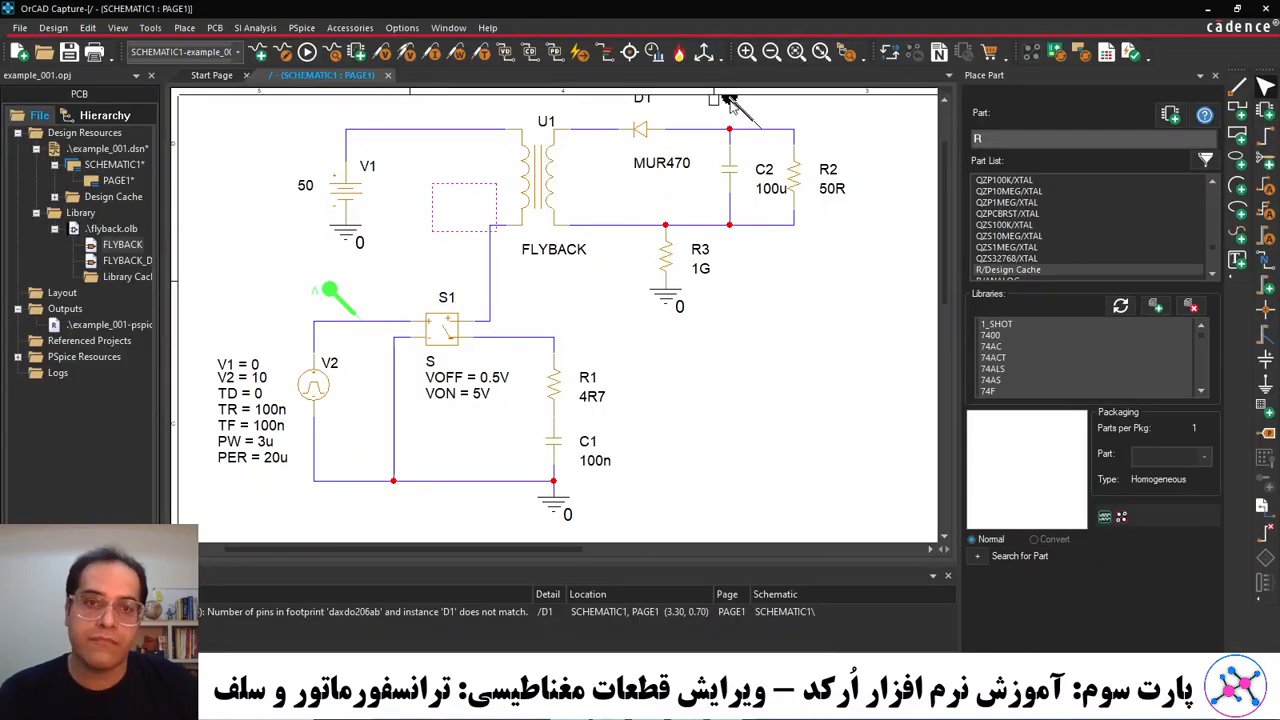
{"action": "key", "text": "alt+Tab"}
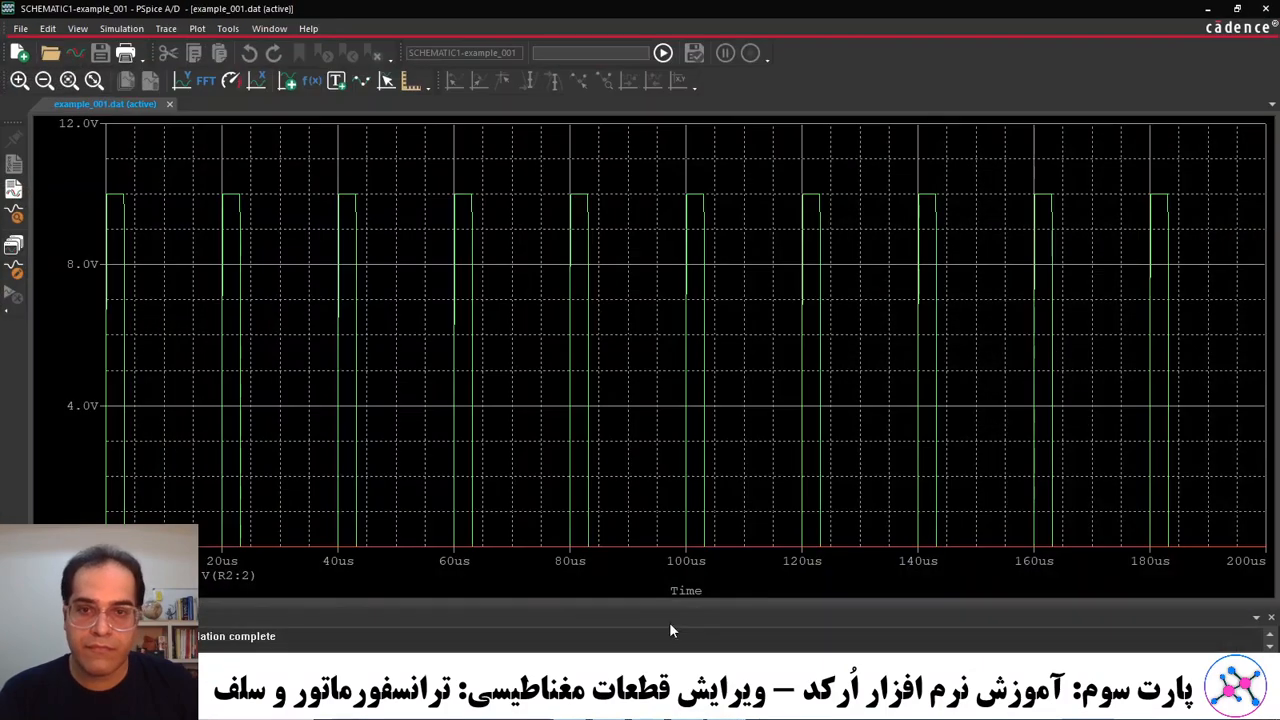
{"action": "left_click", "coordinate": [150, 576]}
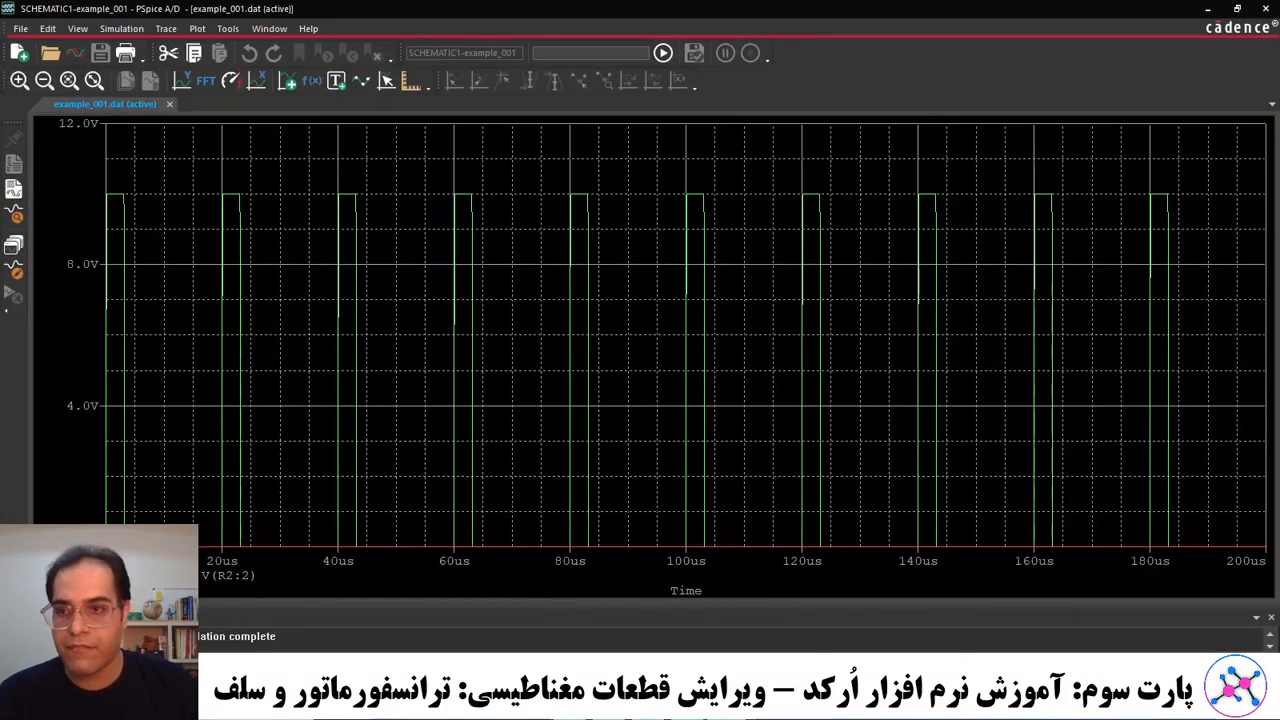
{"action": "key", "text": "Delete"}
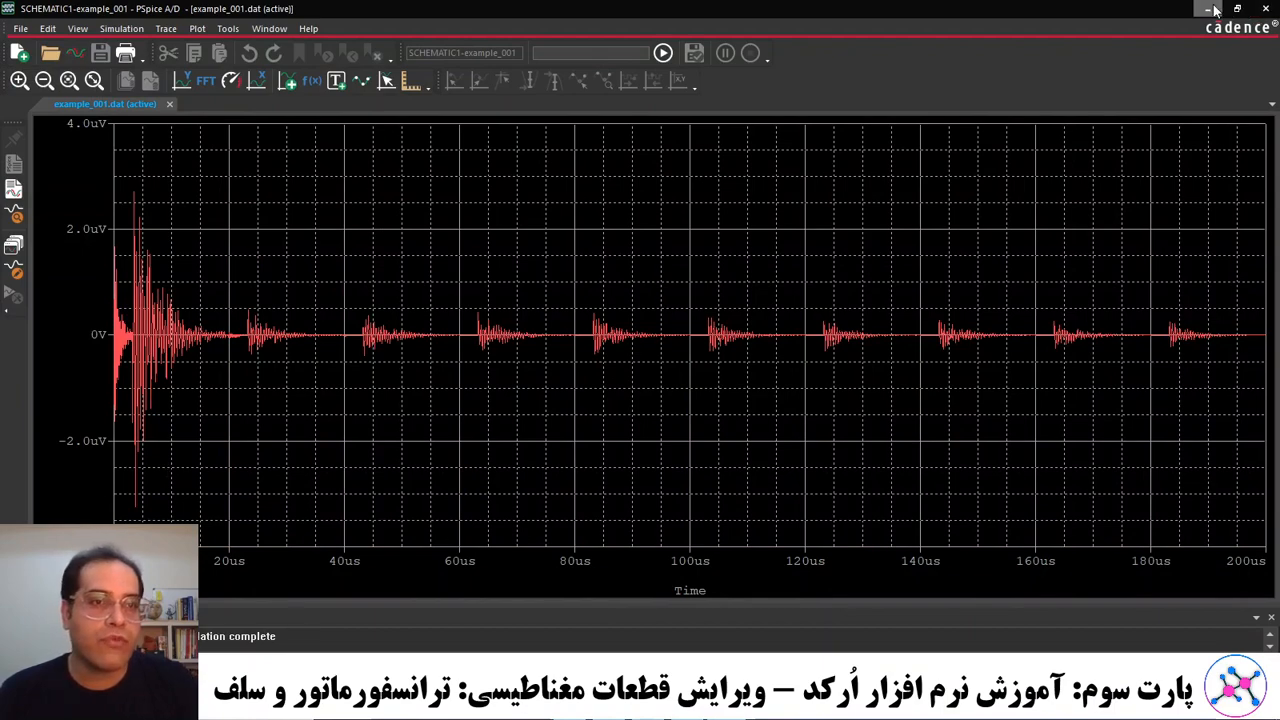
{"action": "left_click", "coordinate": [1266, 8]}
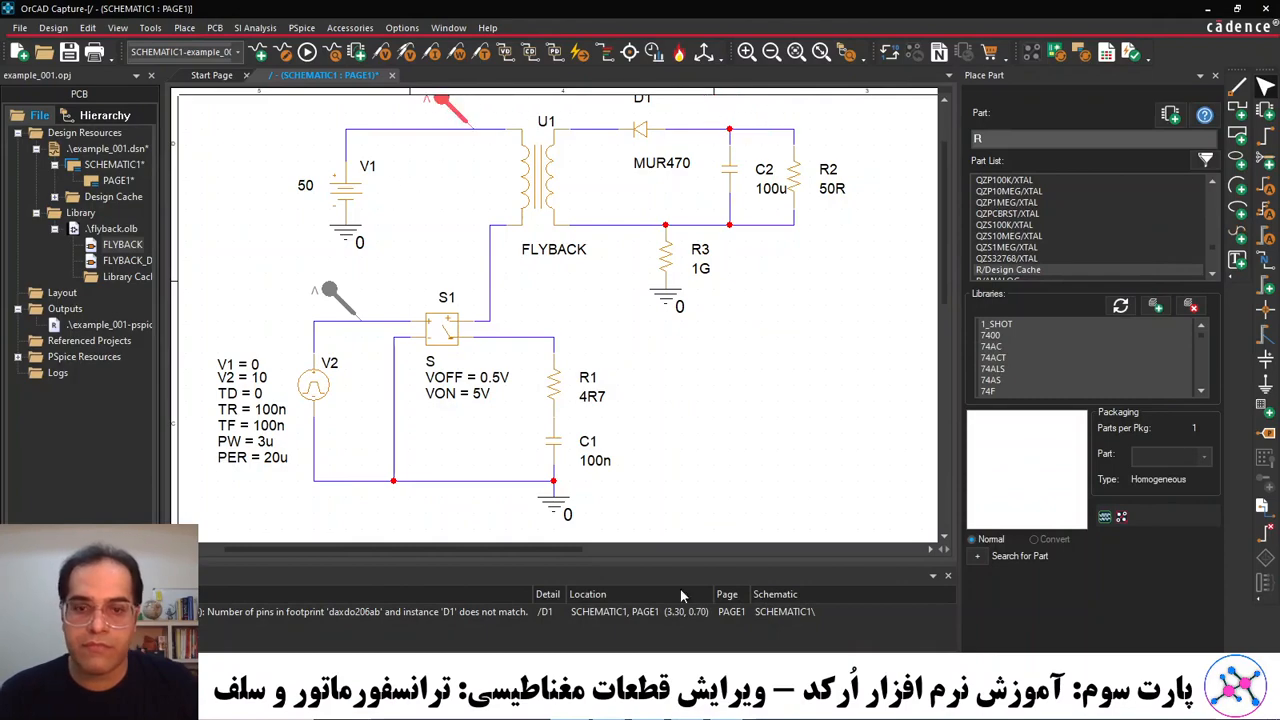
Check the waveform at the V1 supply wire and move the red voltage marker to the wire between S1 and R1.
{"action": "key", "text": "alt+Tab"}
{"action": "key", "text": "alt+Tab"}
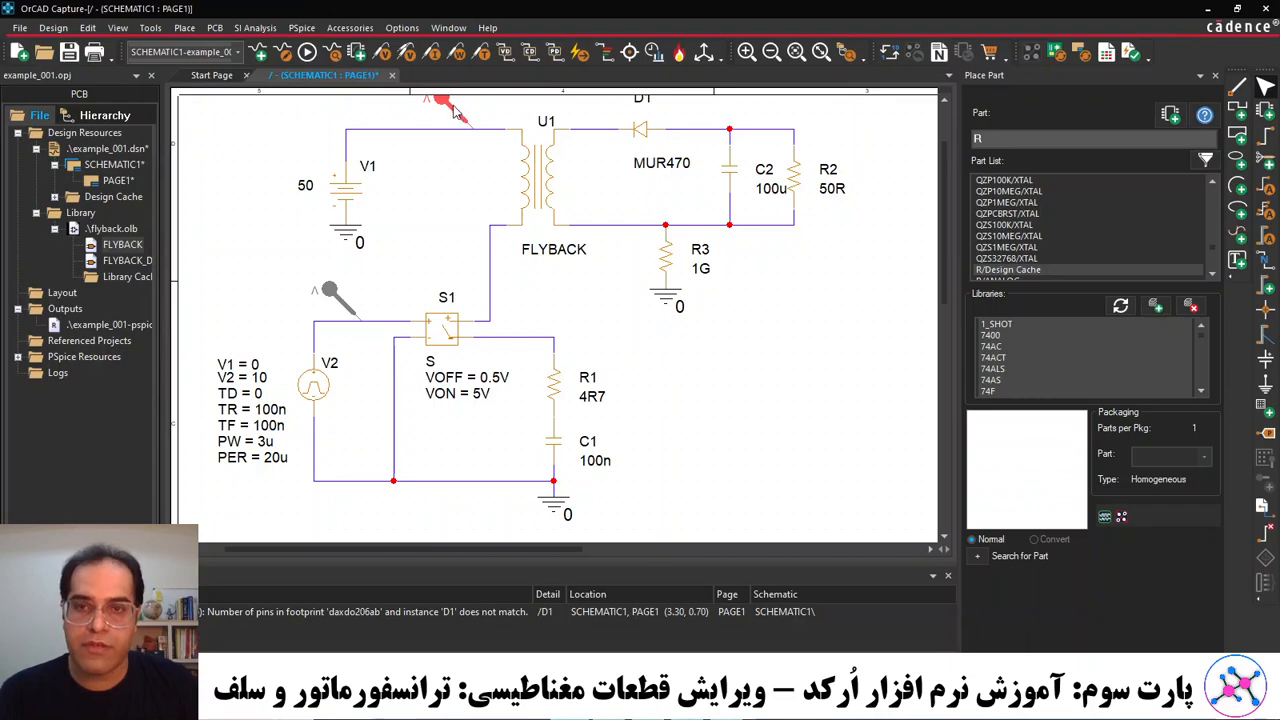
{"action": "left_click", "coordinate": [535, 337]}
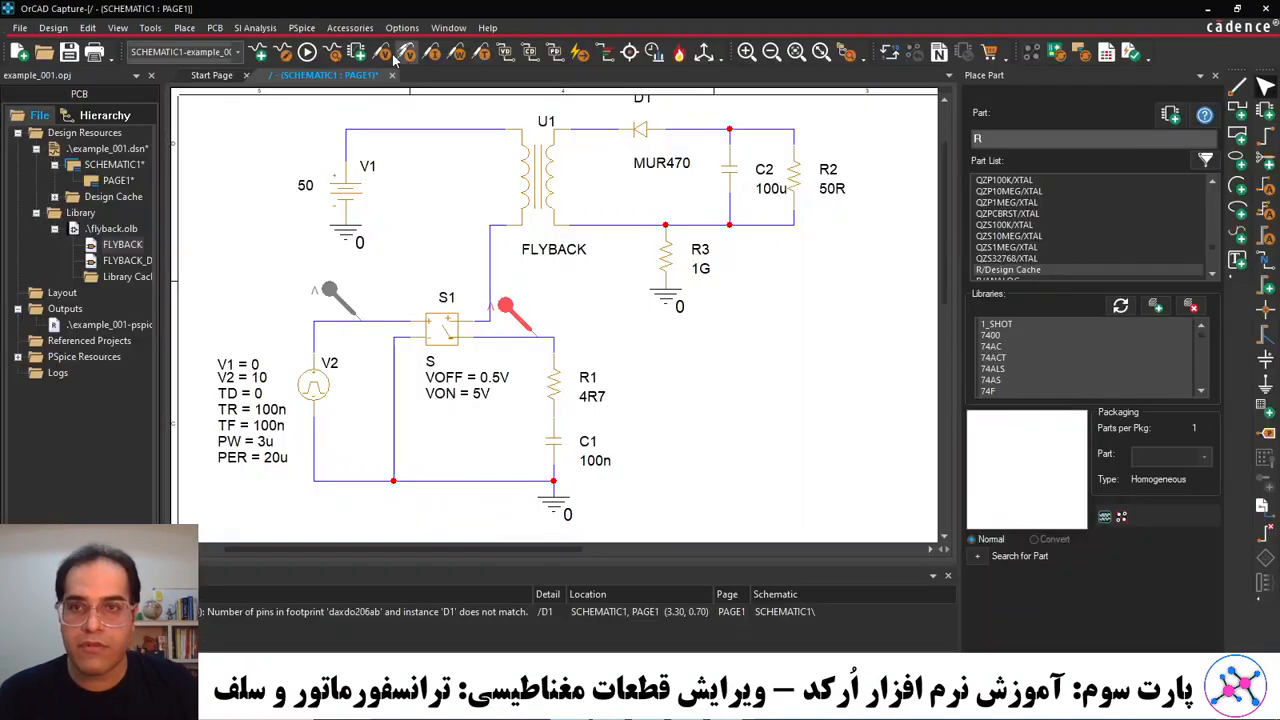
Set the example_001 transient run time to 1m and run the simulation.
{"action": "left_click", "coordinate": [302, 28]}
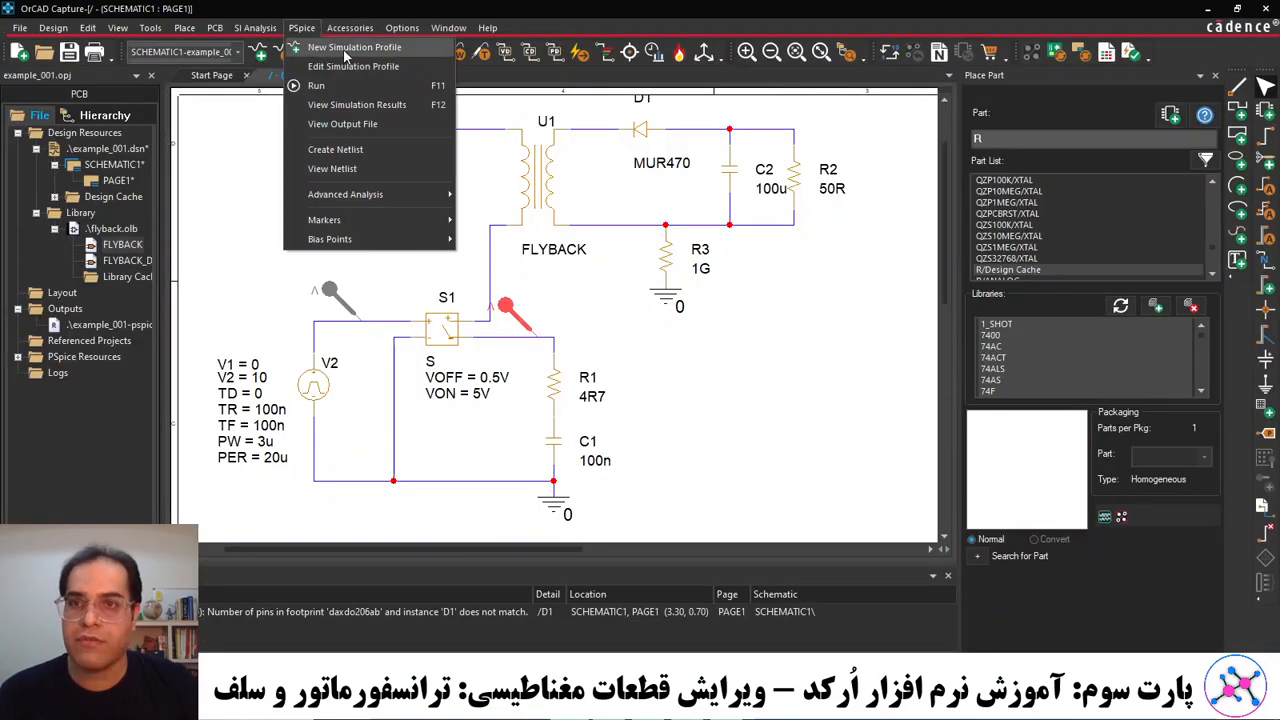
{"action": "left_click", "coordinate": [376, 67]}
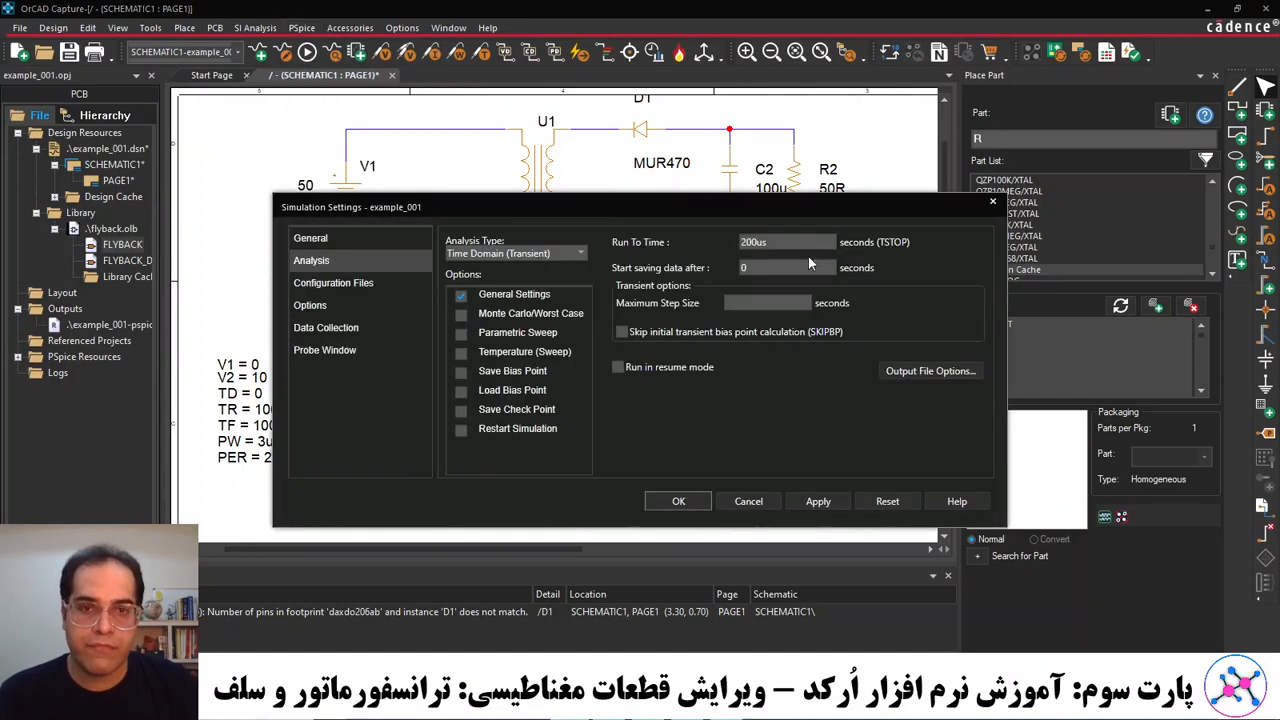
{"action": "double_click", "coordinate": [777, 242]}
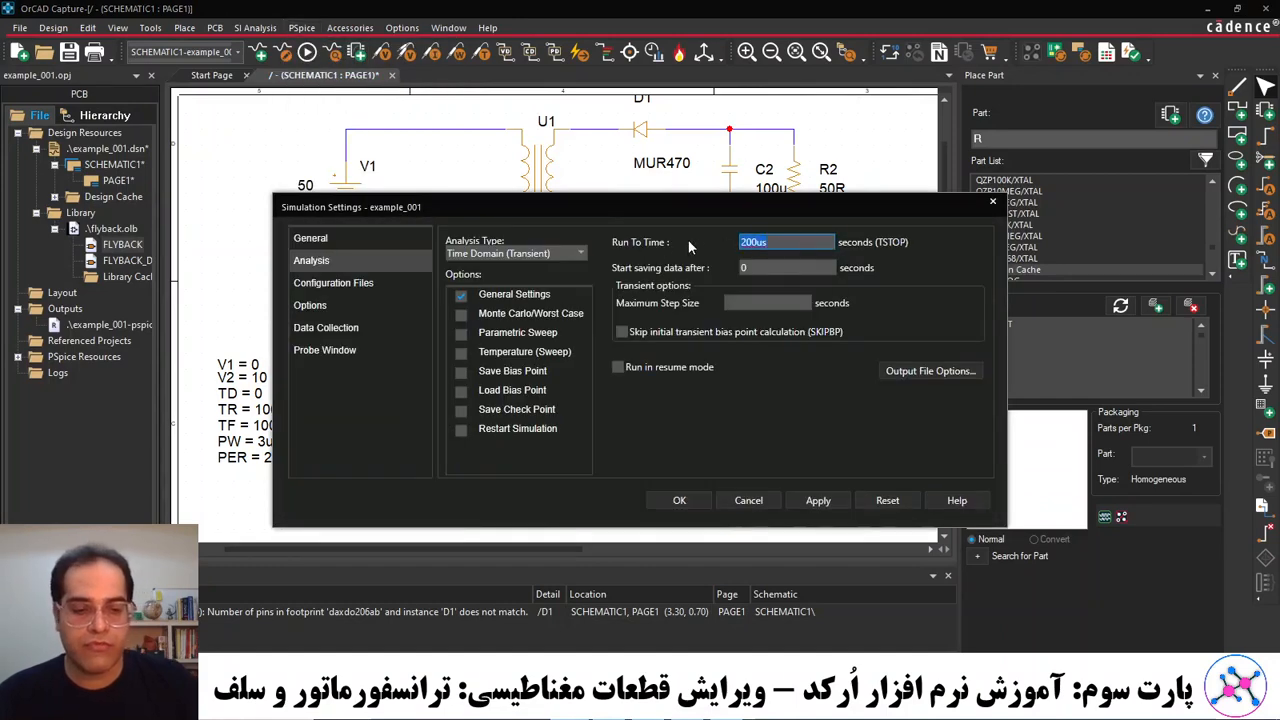
{"action": "type", "text": "1m"}
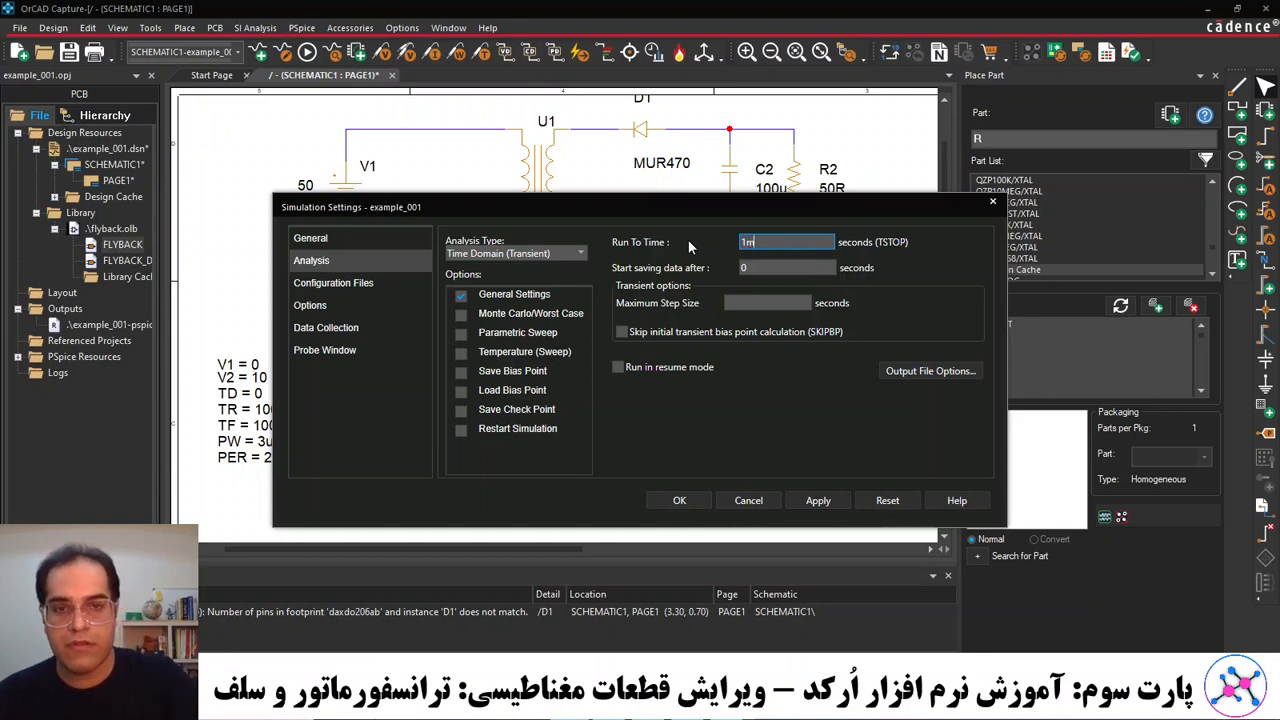
{"action": "left_click", "coordinate": [678, 500]}
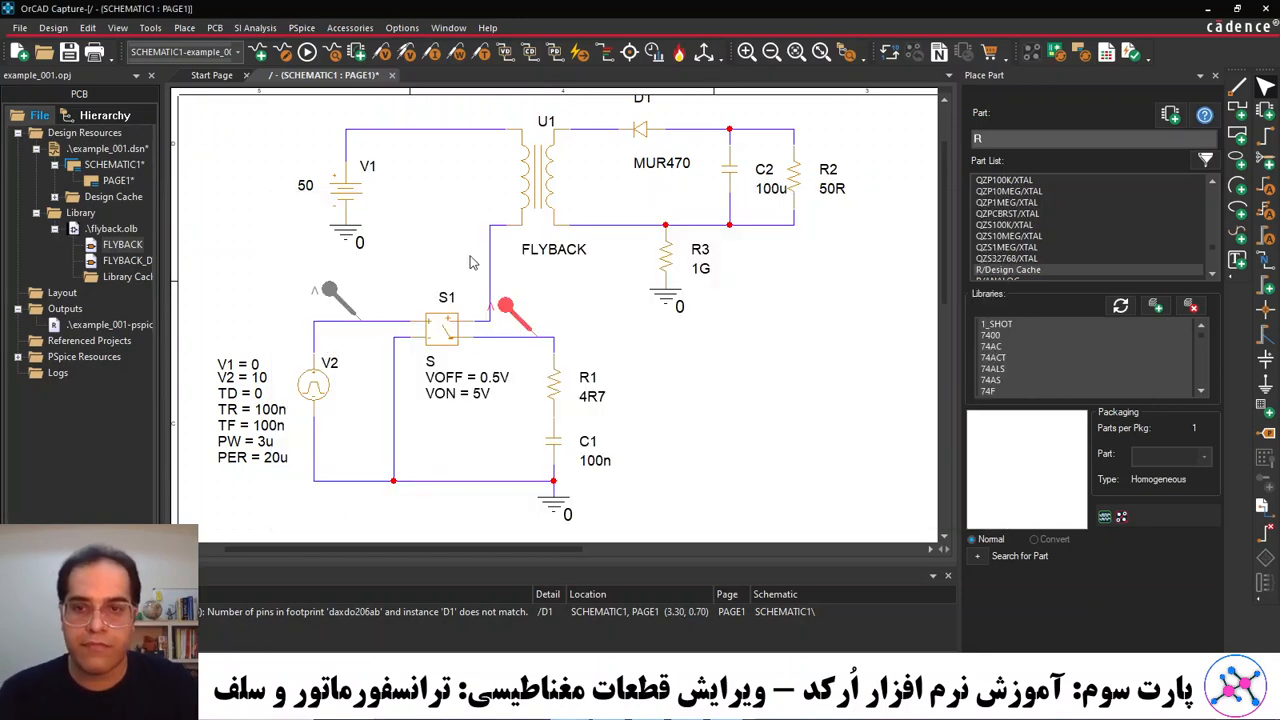
{"action": "left_click", "coordinate": [306, 52]}
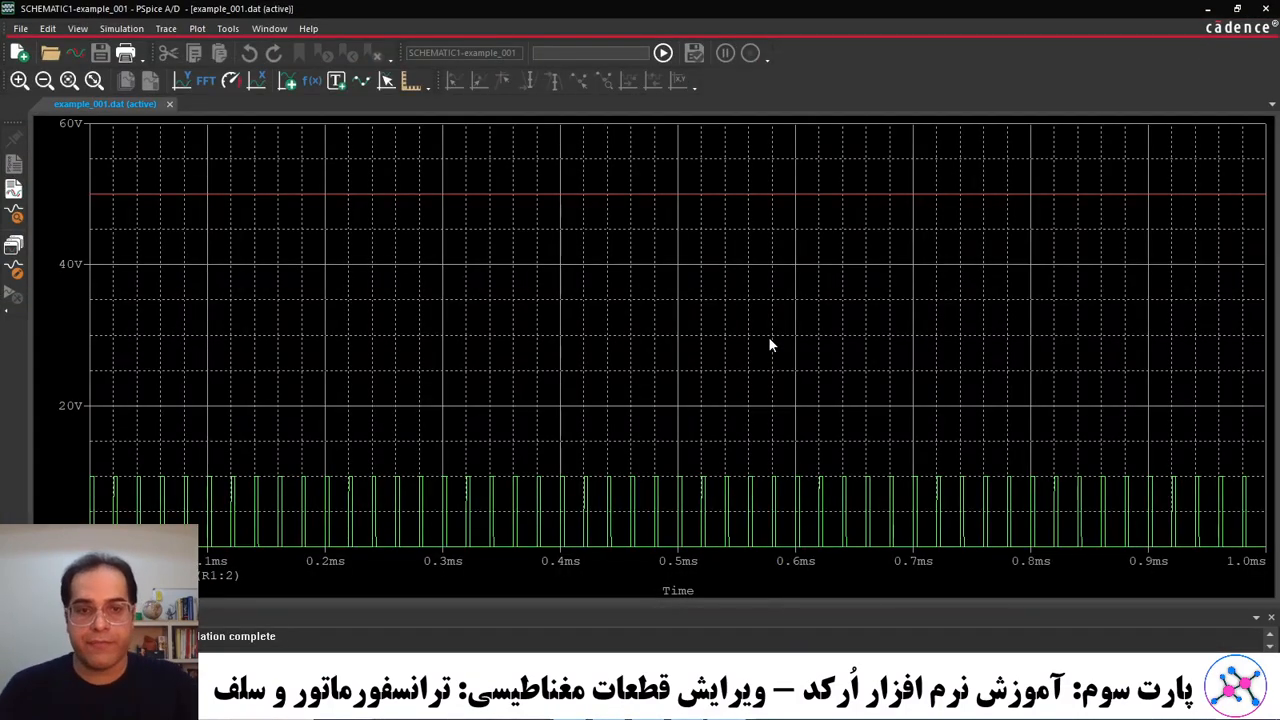
Check the waveform on the transformer's lower secondary wire with the red voltage marker, then move the marker to the wire after D1.
{"action": "left_click", "coordinate": [1208, 8]}
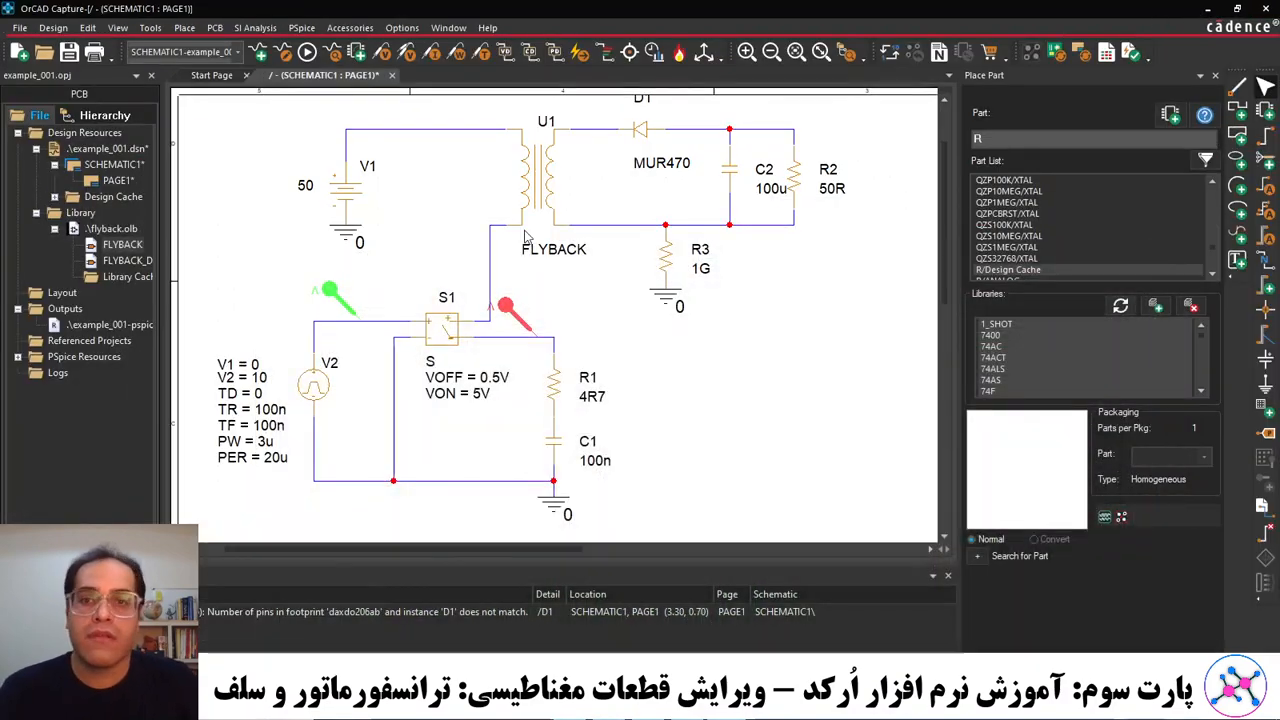
{"action": "left_click_drag", "start_coordinate": [528, 320], "coordinate": [640, 210]}
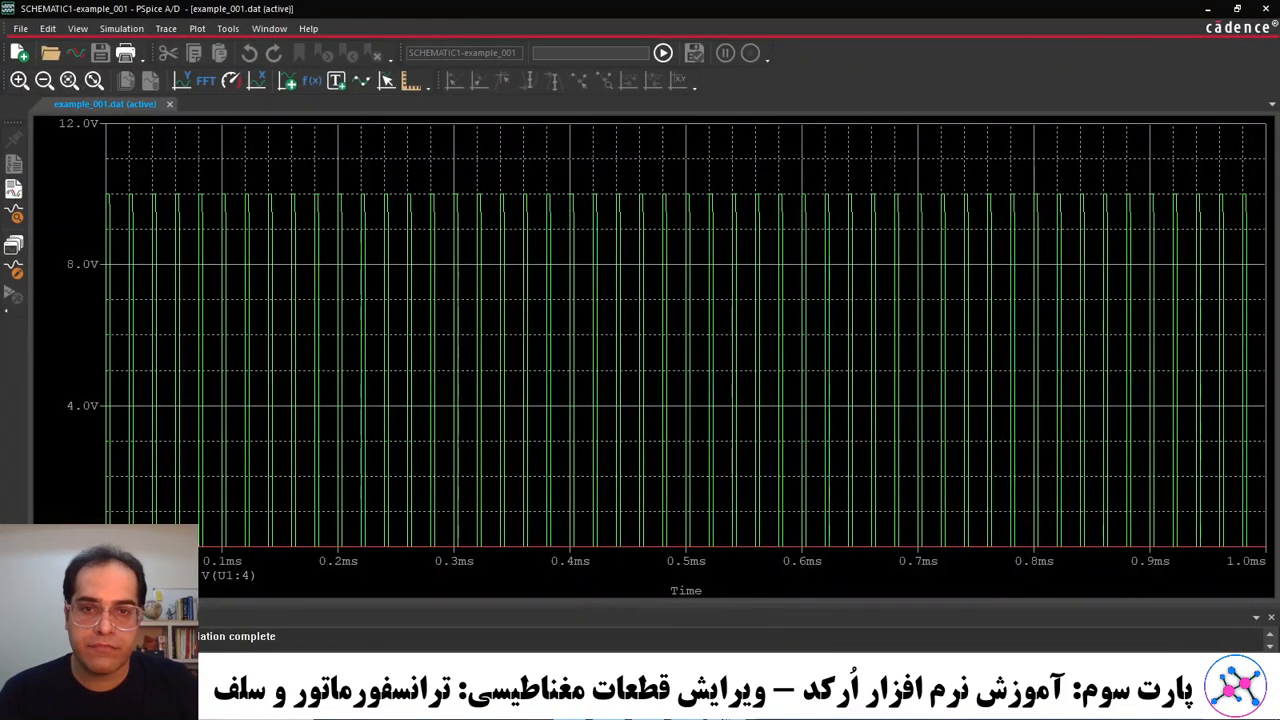
{"action": "left_click", "coordinate": [697, 712]}
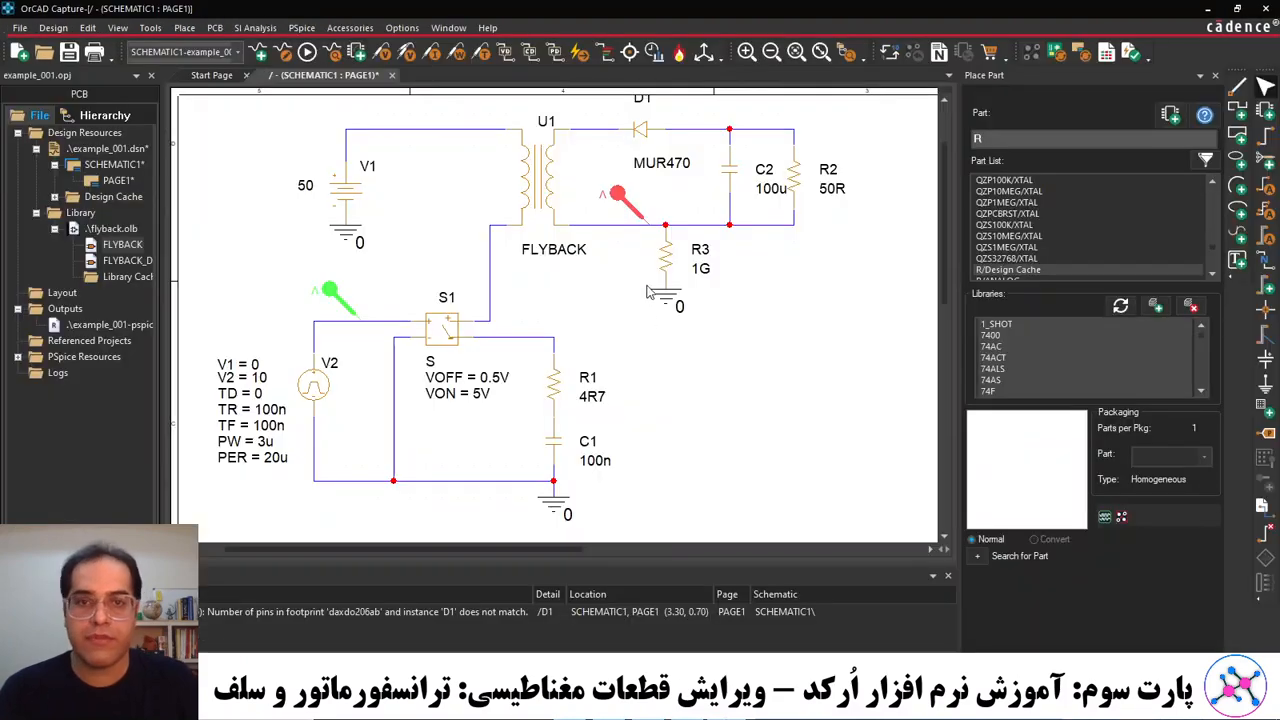
{"action": "left_click_drag", "start_coordinate": [630, 210], "coordinate": [694, 120]}
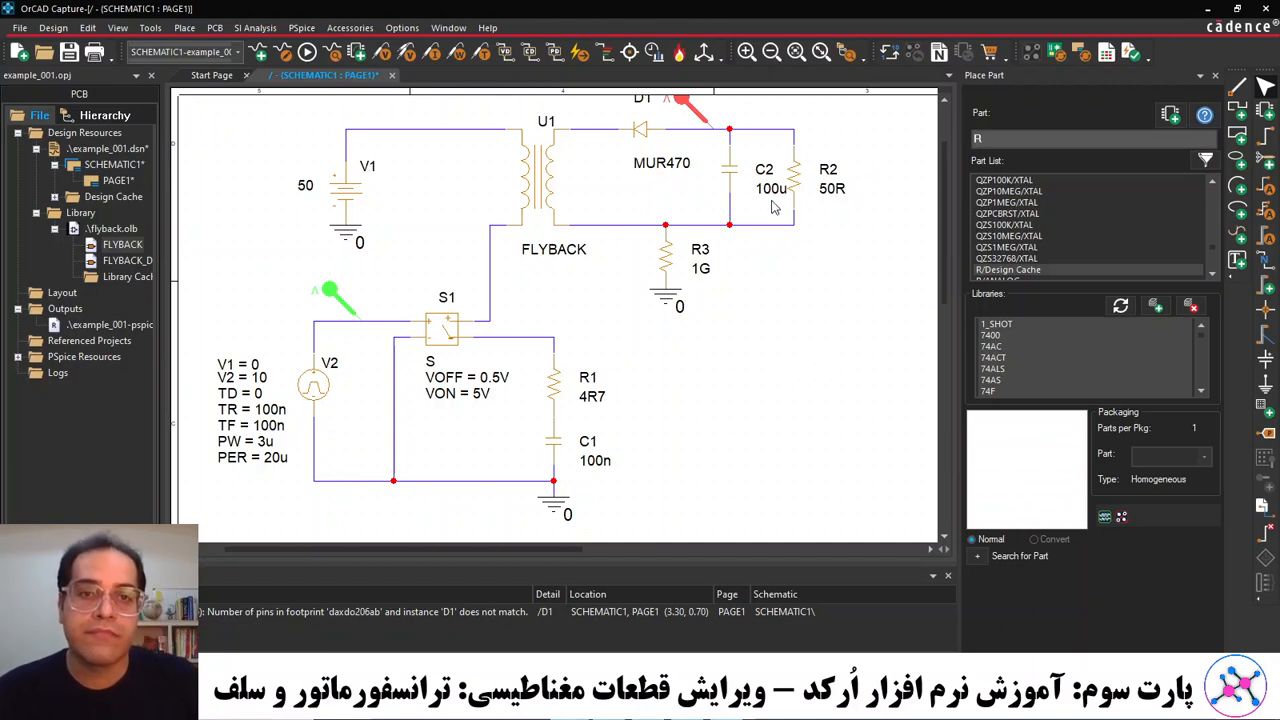
Move R2 farther from C2, and shift R3 and its ground symbol downward to open up the layout.
{"action": "left_click_drag", "start_coordinate": [730, 171], "coordinate": [826, 176]}
{"action": "left_click", "coordinate": [810, 284]}
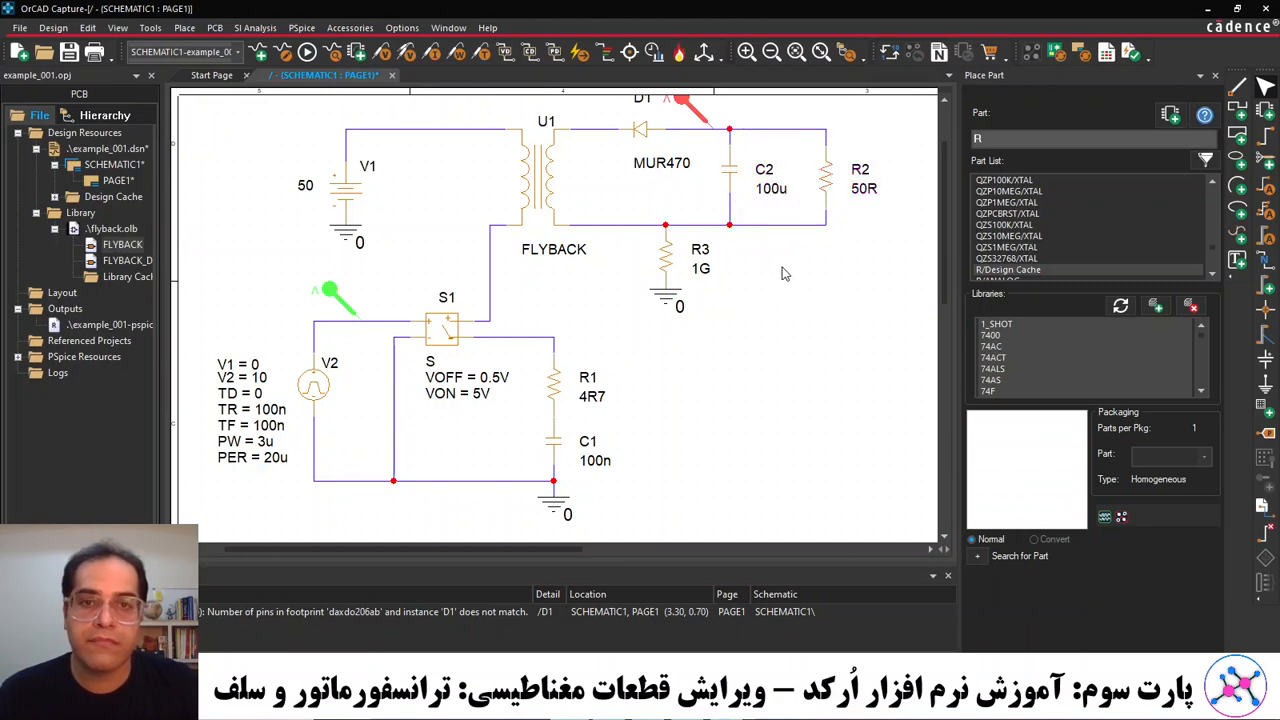
{"action": "left_click_drag", "start_coordinate": [666, 296], "coordinate": [666, 344]}
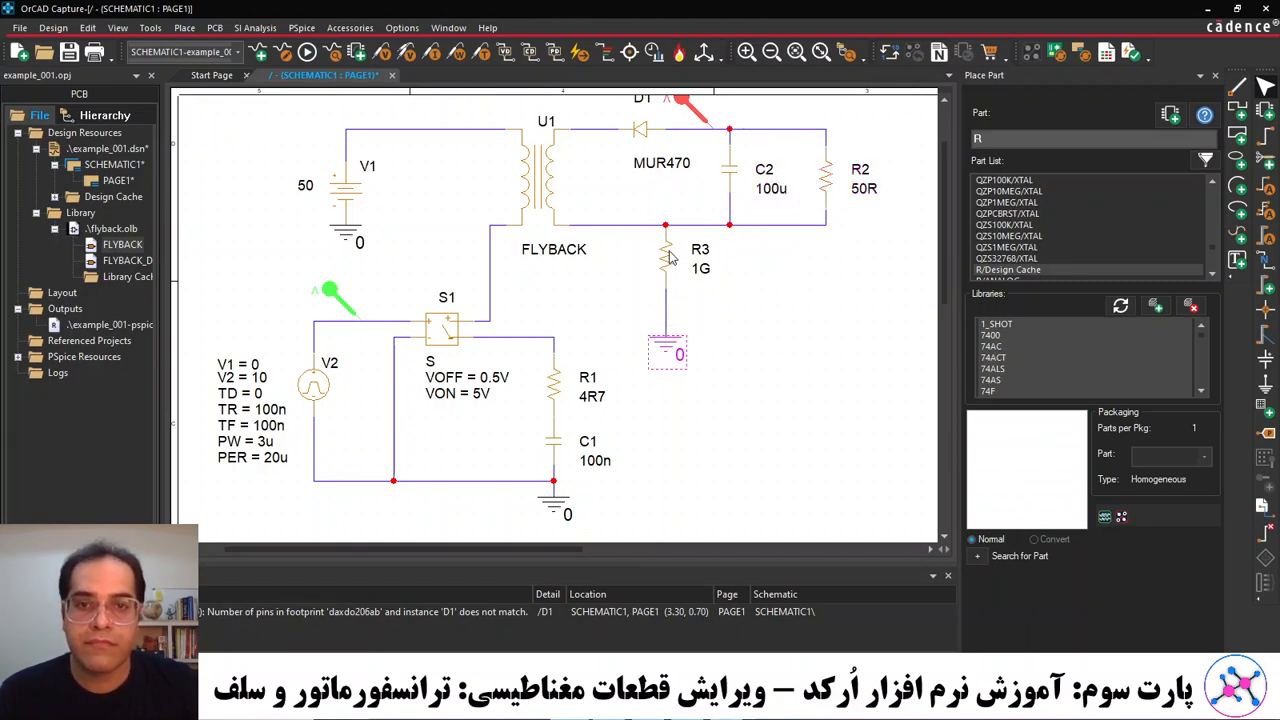
{"action": "mouse_move", "coordinate": [676, 232]}
{"action": "left_mouse_down"}
{"action": "mouse_move", "coordinate": [676, 248]}
{"action": "mouse_move", "coordinate": [690, 231]}
{"action": "left_mouse_up"}
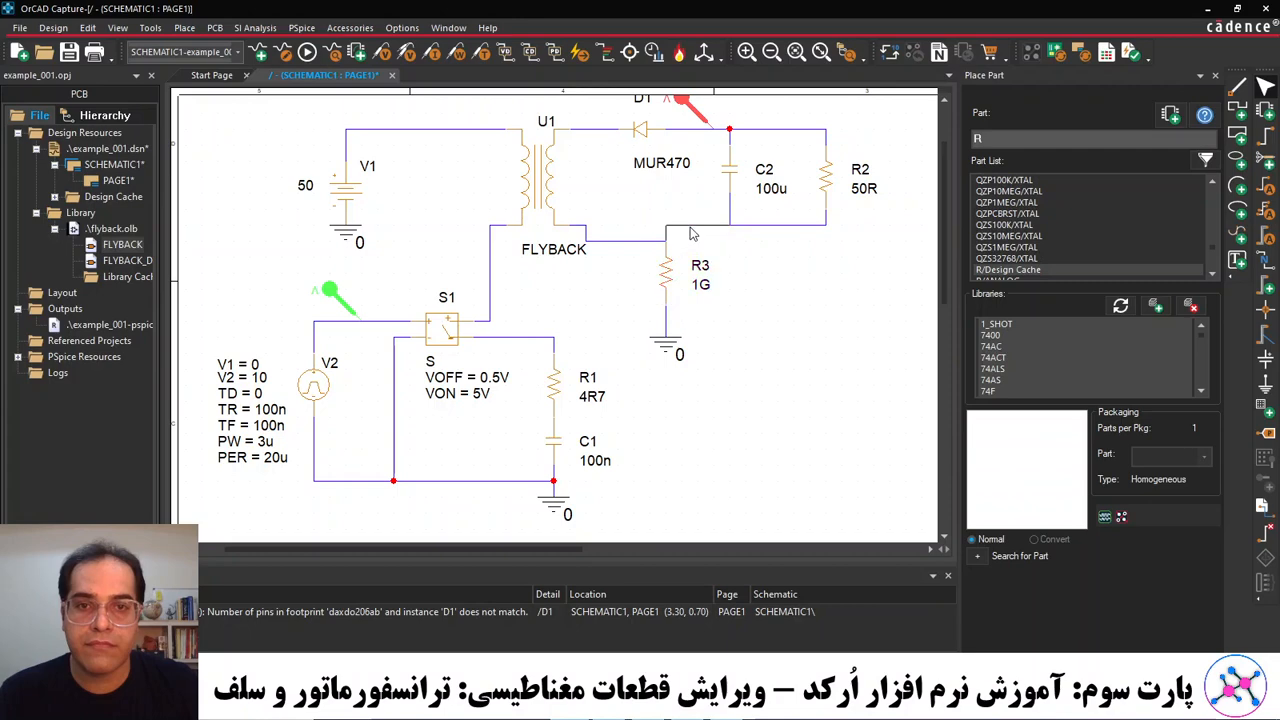
{"action": "left_click", "coordinate": [634, 258]}
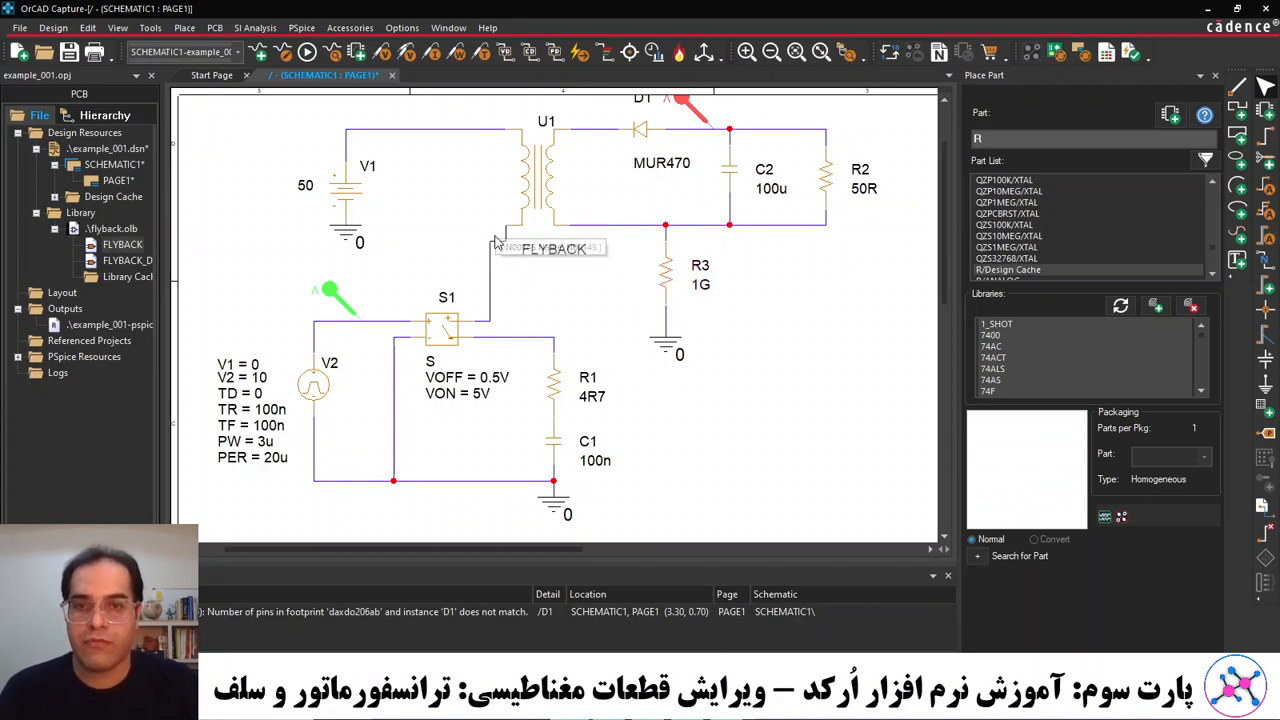
Lower the return wire joining the transformer's lower secondary pin, R3, C2 and R2 by one grid step.
{"action": "left_click_drag", "start_coordinate": [586, 225], "coordinate": [586, 241]}
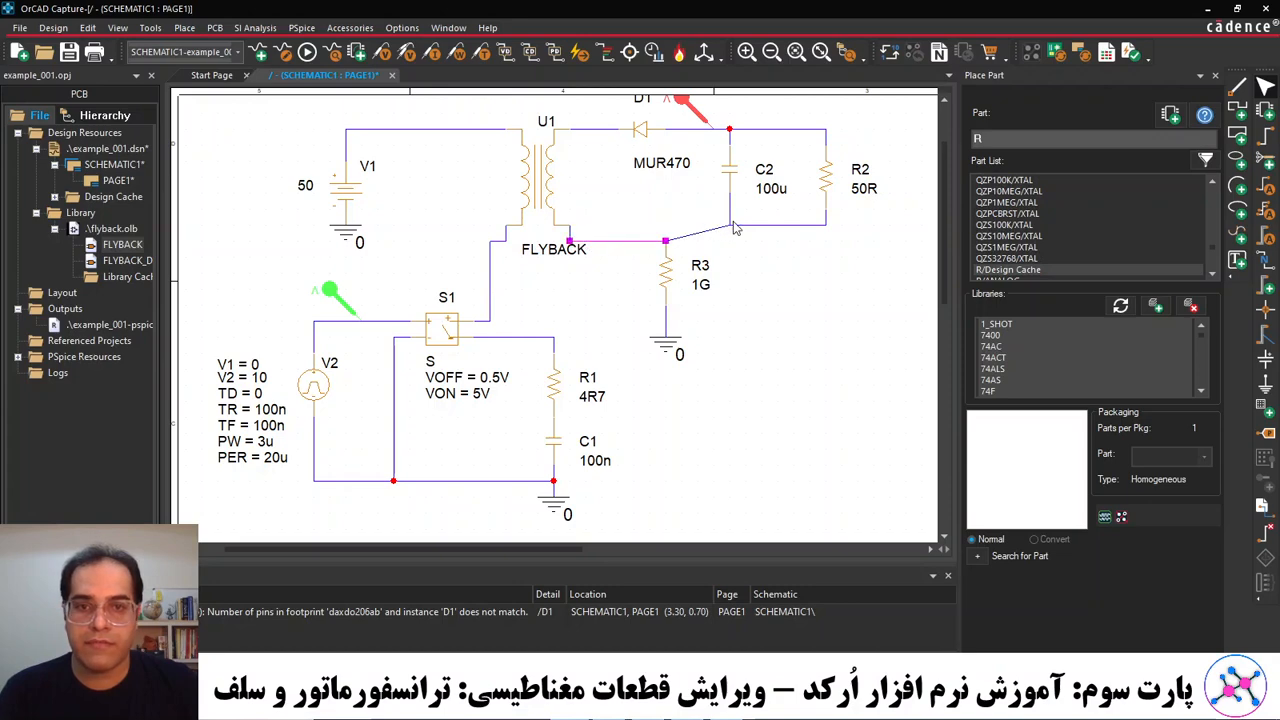
{"action": "left_click_drag", "start_coordinate": [730, 230], "coordinate": [730, 244]}
{"action": "left_click", "coordinate": [766, 284]}
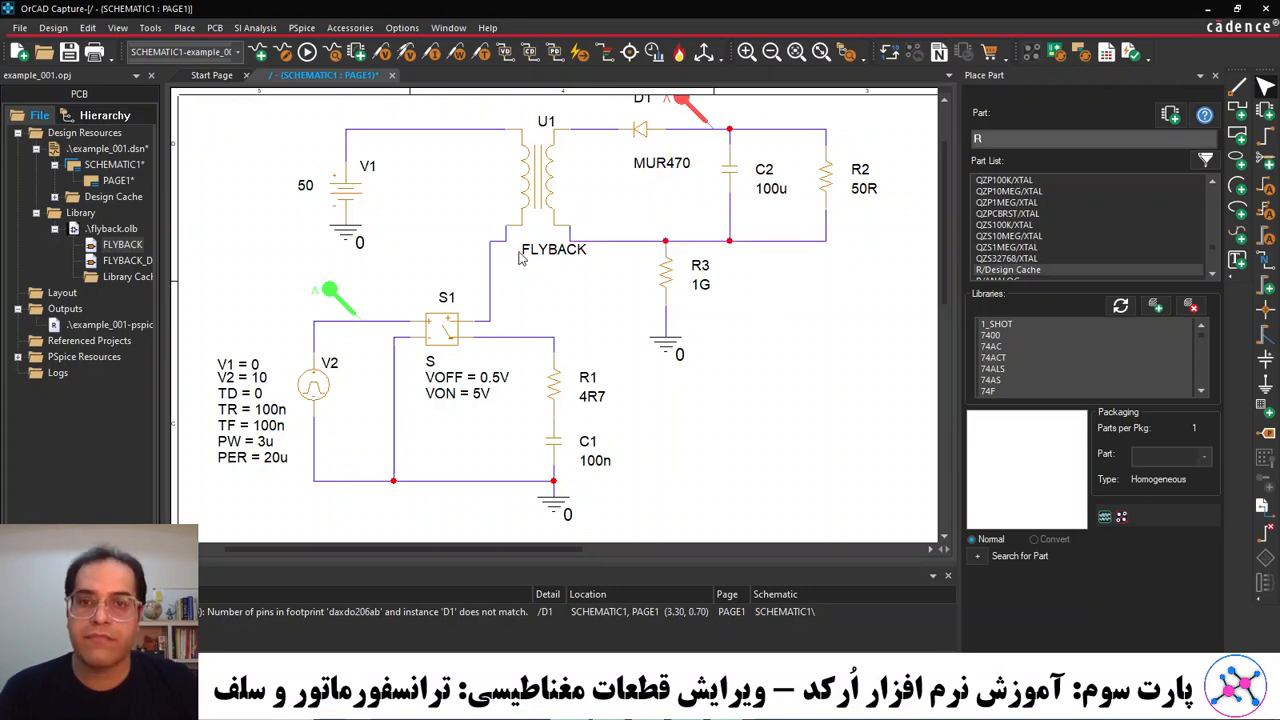
Raise the upper transformer wires, D1 and the output wire by one grid step, and place the red voltage marker between C2 and R2.
{"action": "left_click_drag", "start_coordinate": [444, 130], "coordinate": [438, 114]}
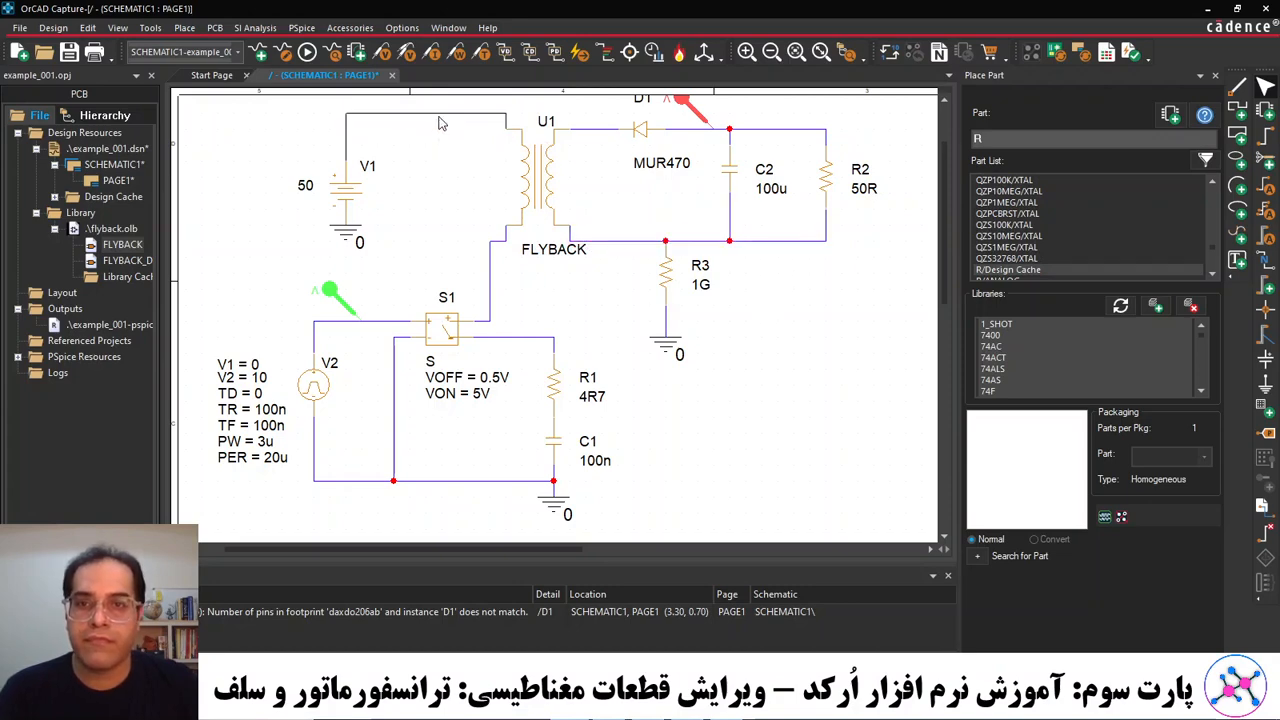
{"action": "left_click_drag", "start_coordinate": [601, 131], "coordinate": [600, 115]}
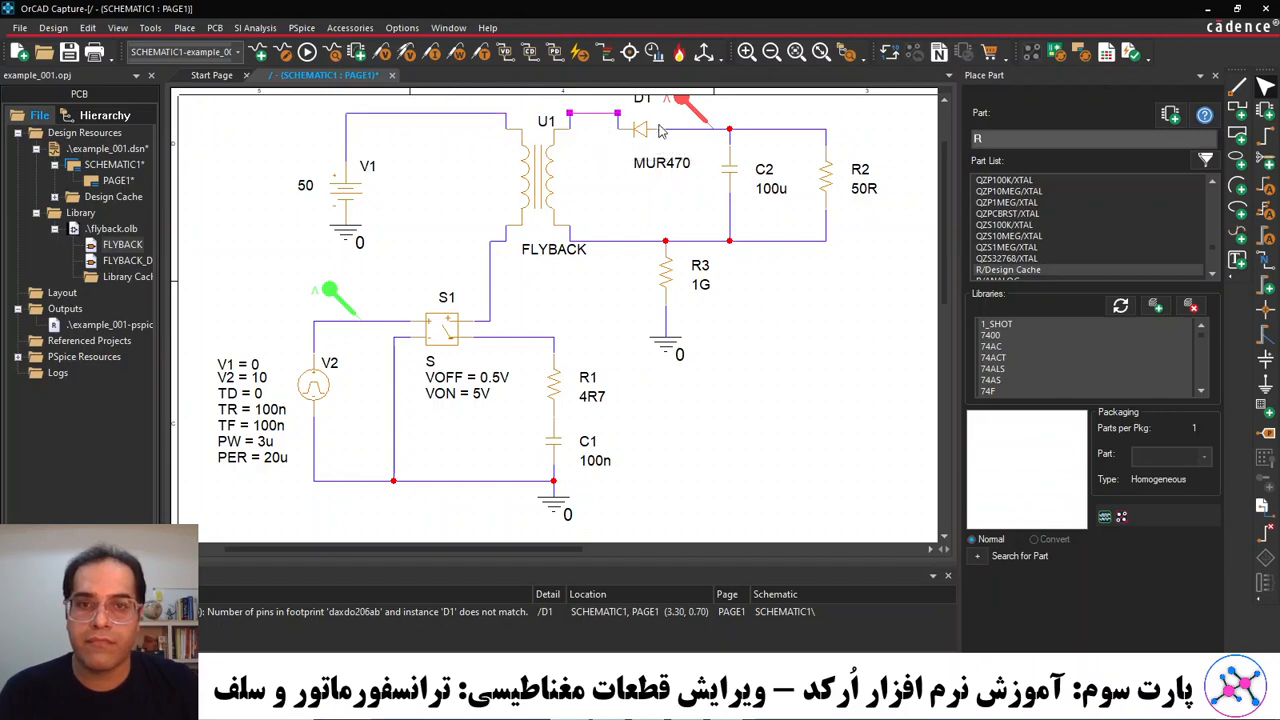
{"action": "scroll", "coordinate": [748, 257], "scroll_direction": "down", "scroll_amount": 2, "text": "ctrl"}
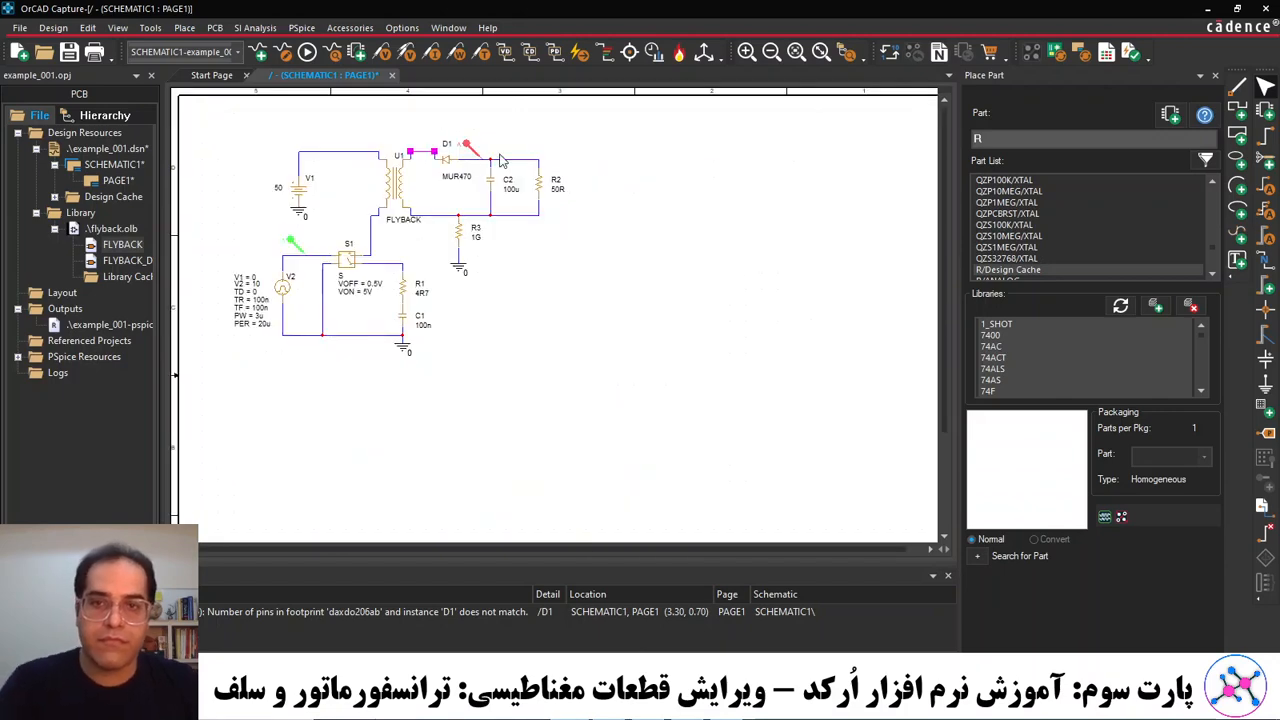
{"action": "left_click_drag", "start_coordinate": [446, 165], "coordinate": [454, 157]}
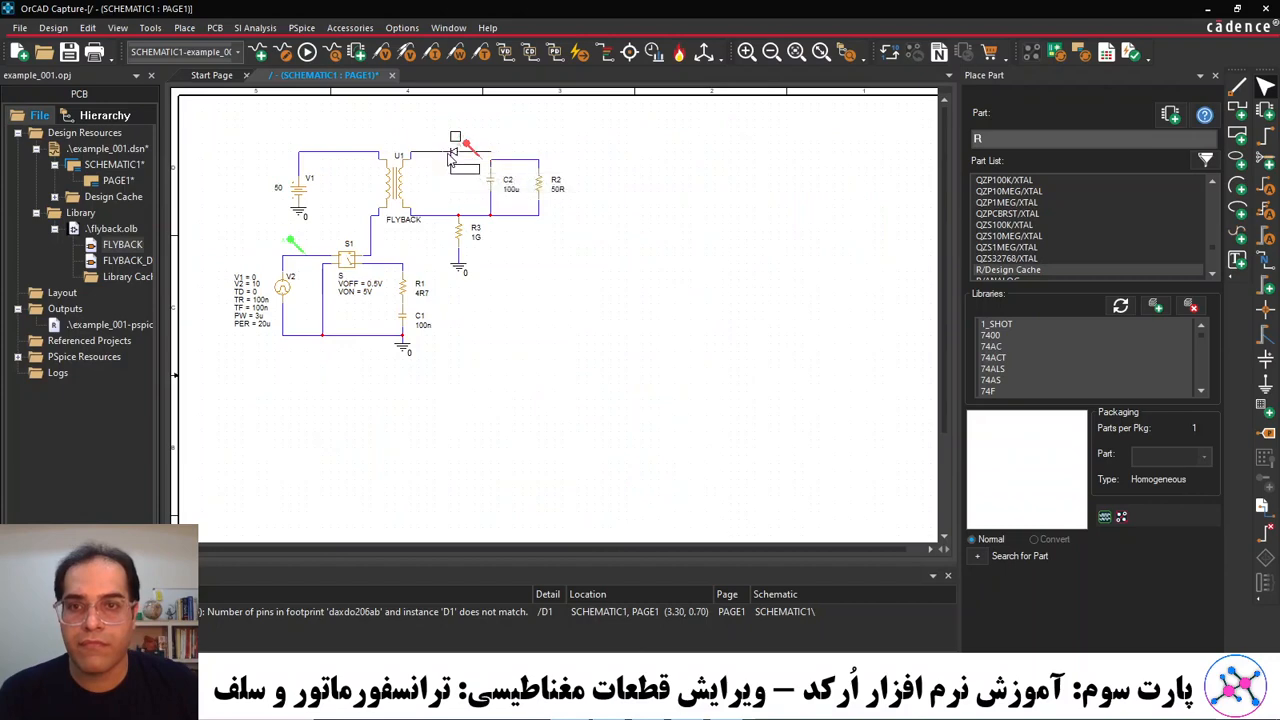
{"action": "left_click", "coordinate": [519, 152]}
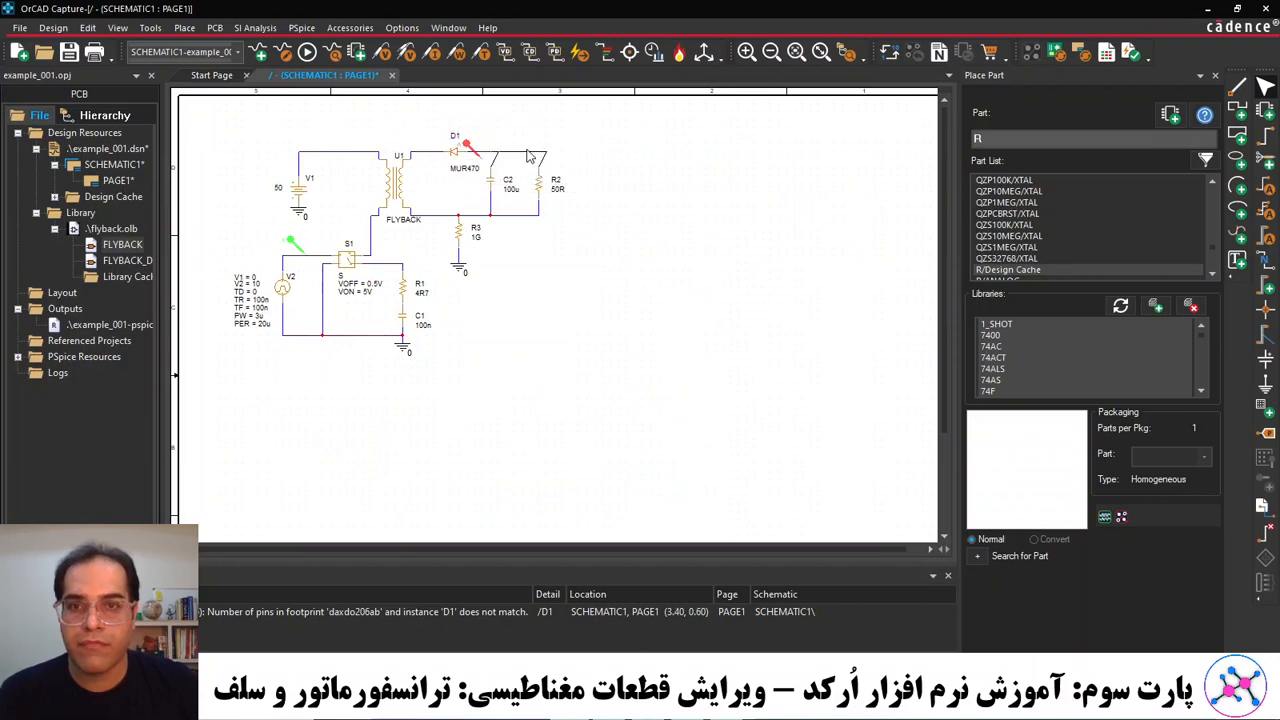
{"action": "left_click", "coordinate": [472, 151]}
{"action": "left_click", "coordinate": [505, 138]}
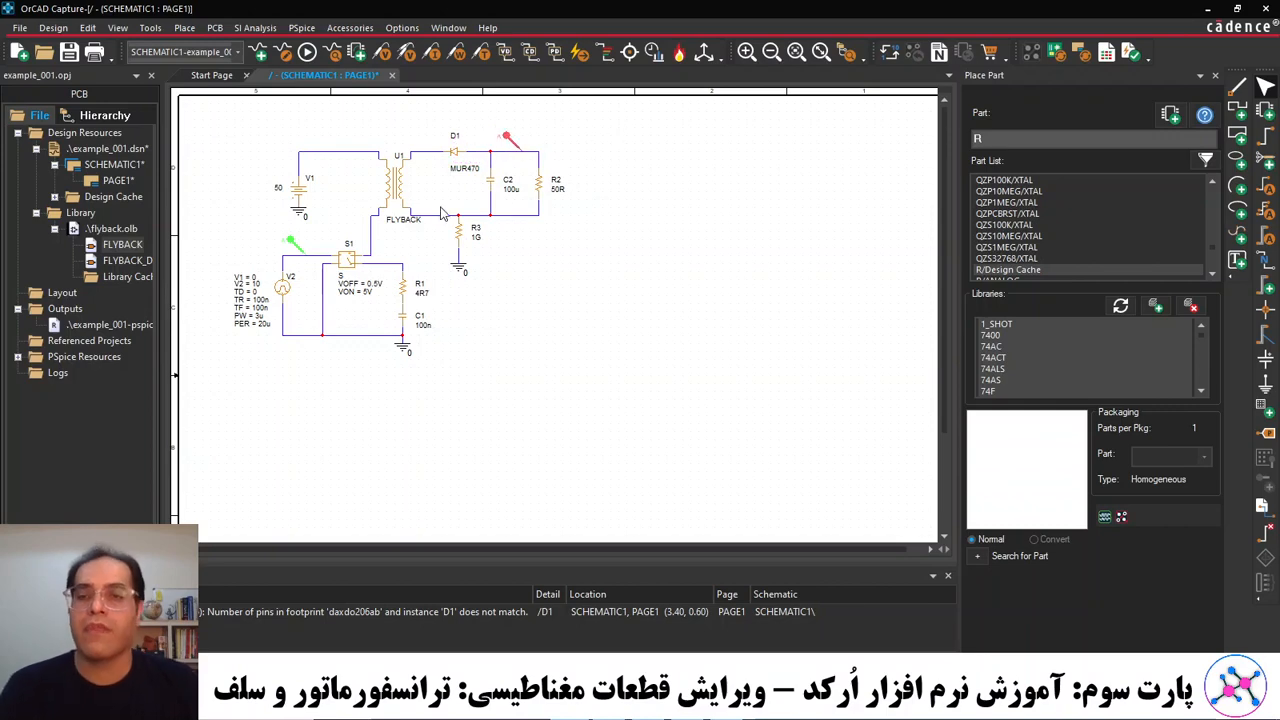
Examine the PSpice model and smoke parameters of diode D1 (MUR470), then close the model editor and the simulation results.
{"action": "double_click", "coordinate": [459, 153]}
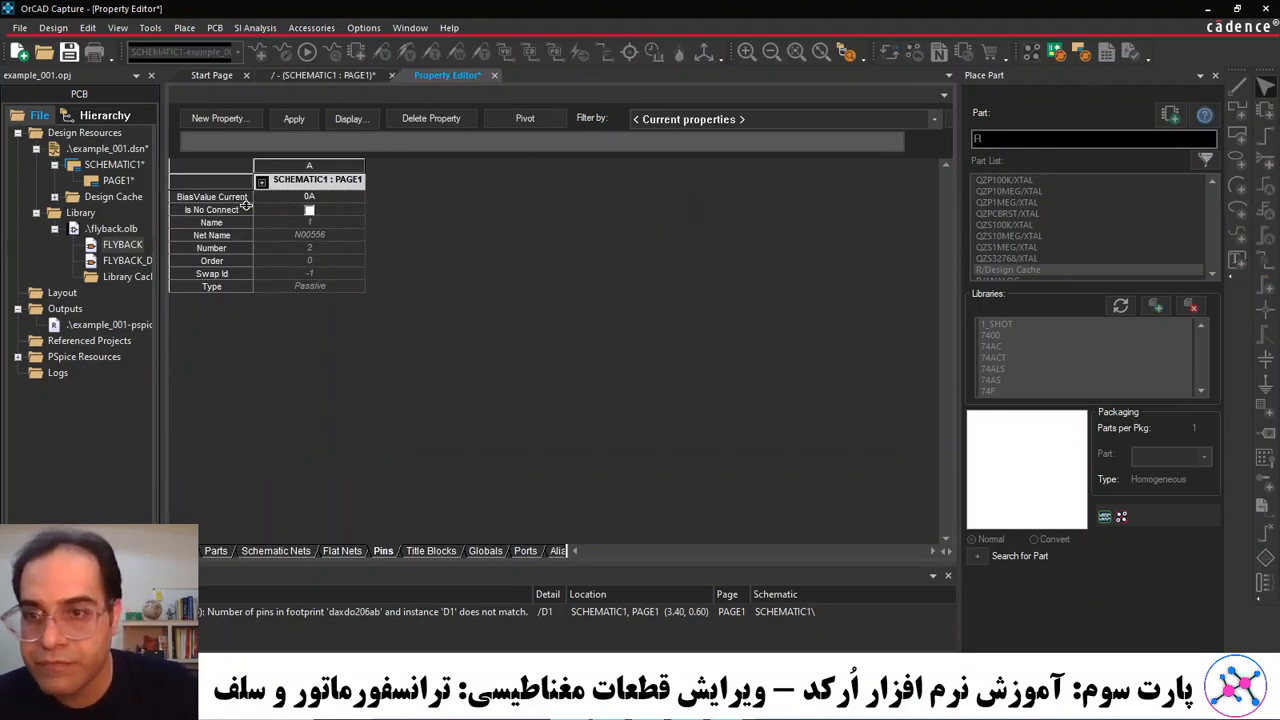
{"action": "left_click", "coordinate": [494, 75]}
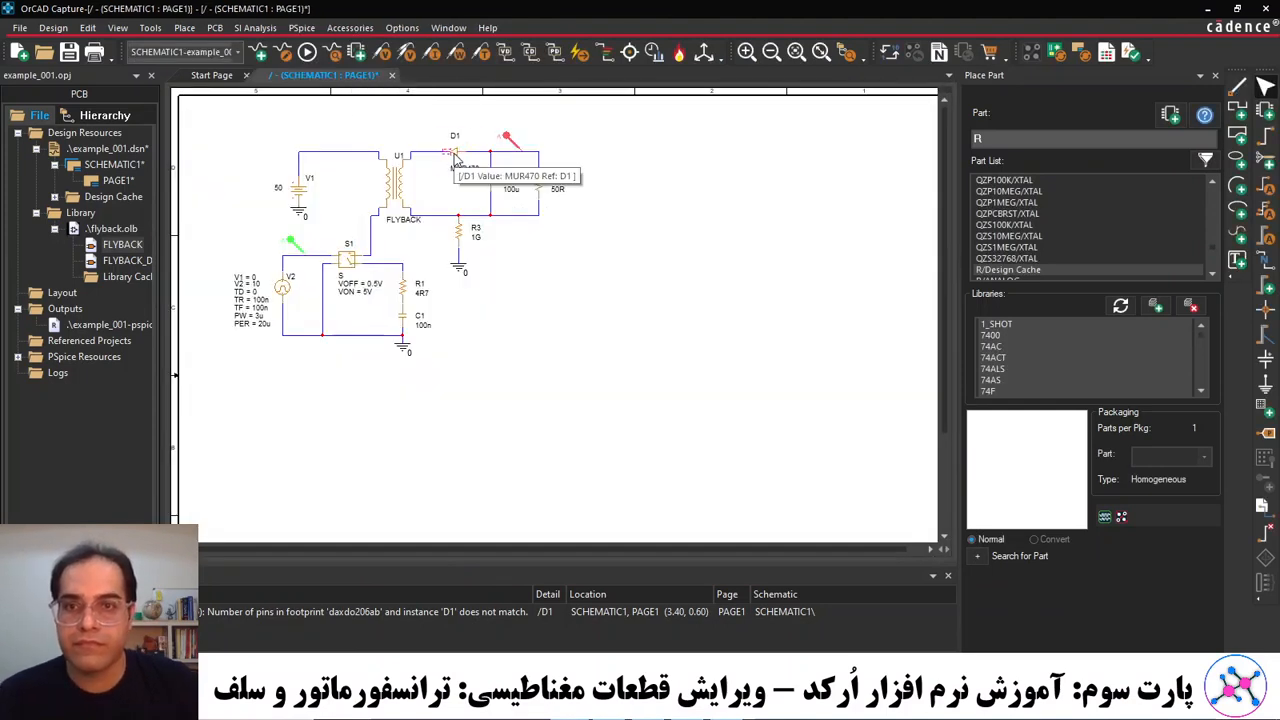
{"action": "right_click", "coordinate": [455, 157]}
{"action": "left_click", "coordinate": [537, 184]}
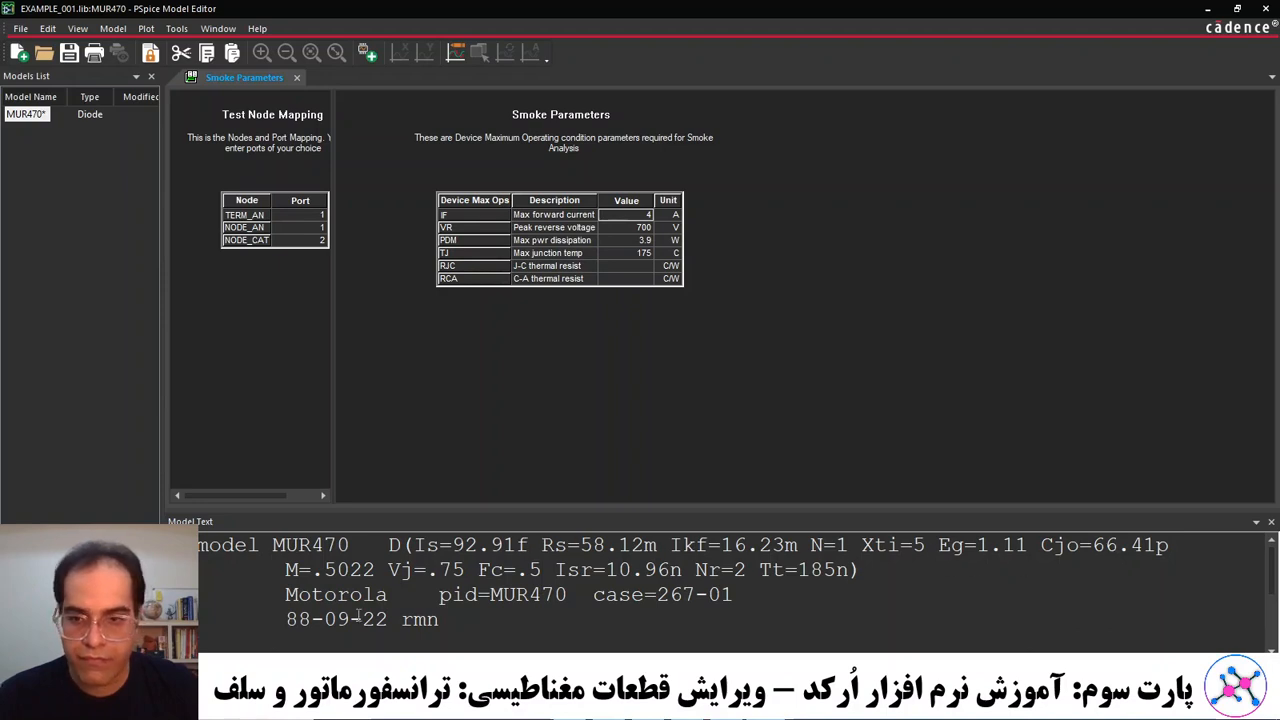
{"action": "left_click", "coordinate": [1267, 9]}
{"action": "left_click", "coordinate": [646, 383]}
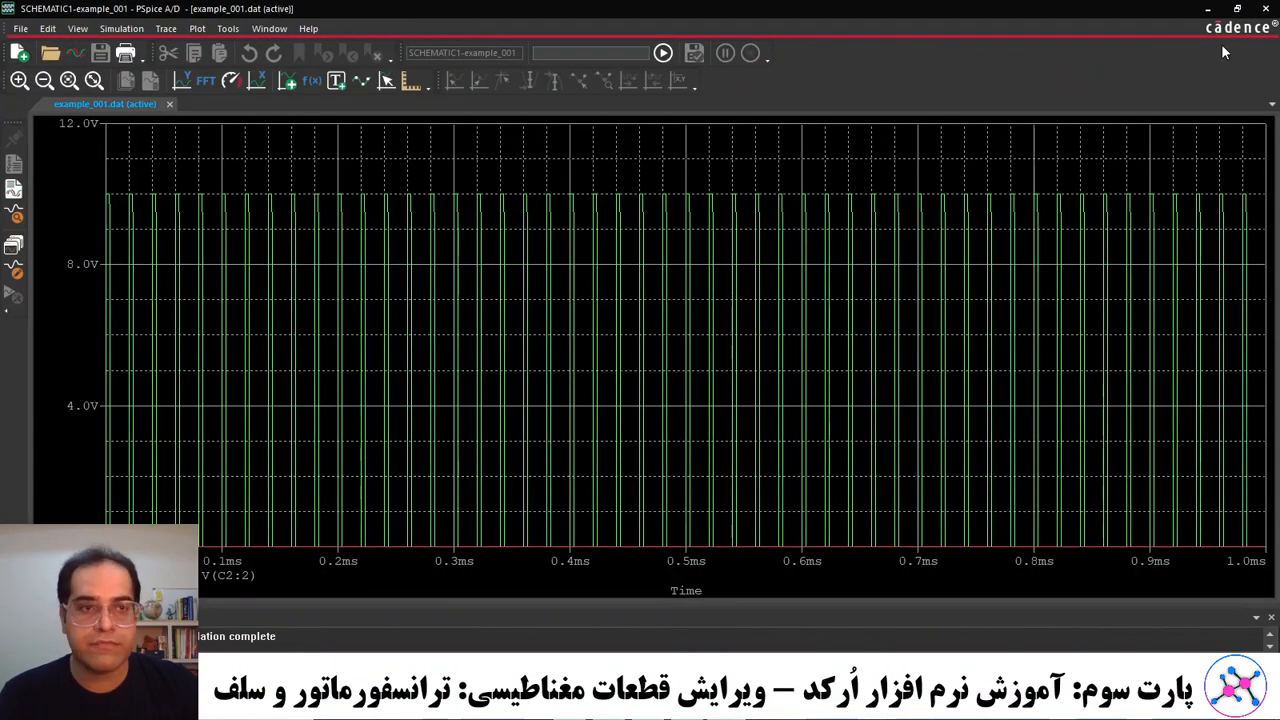
{"action": "left_click", "coordinate": [1265, 8]}
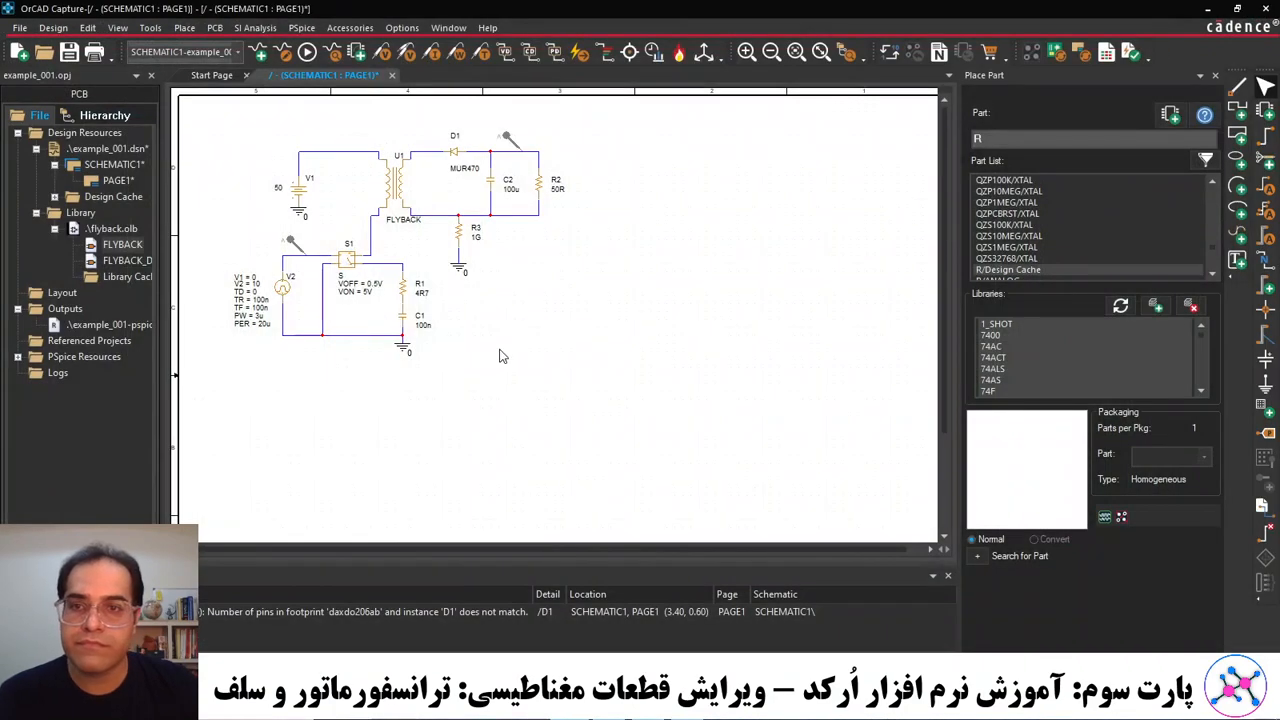
Move the FLYBACK label of transformer U1 slightly downward, clear of the secondary return wire.
{"action": "left_click", "coordinate": [405, 226]}
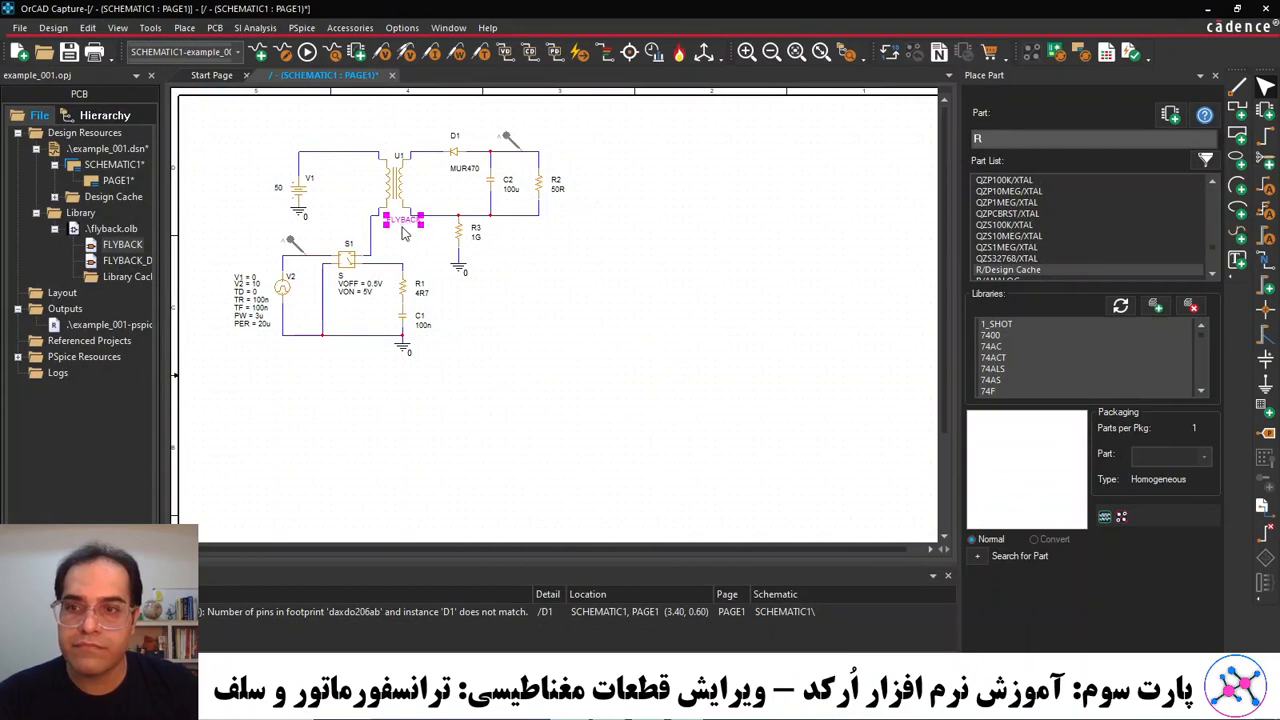
{"action": "left_click_drag", "start_coordinate": [402, 227], "coordinate": [403, 235]}
{"action": "left_click", "coordinate": [564, 335]}
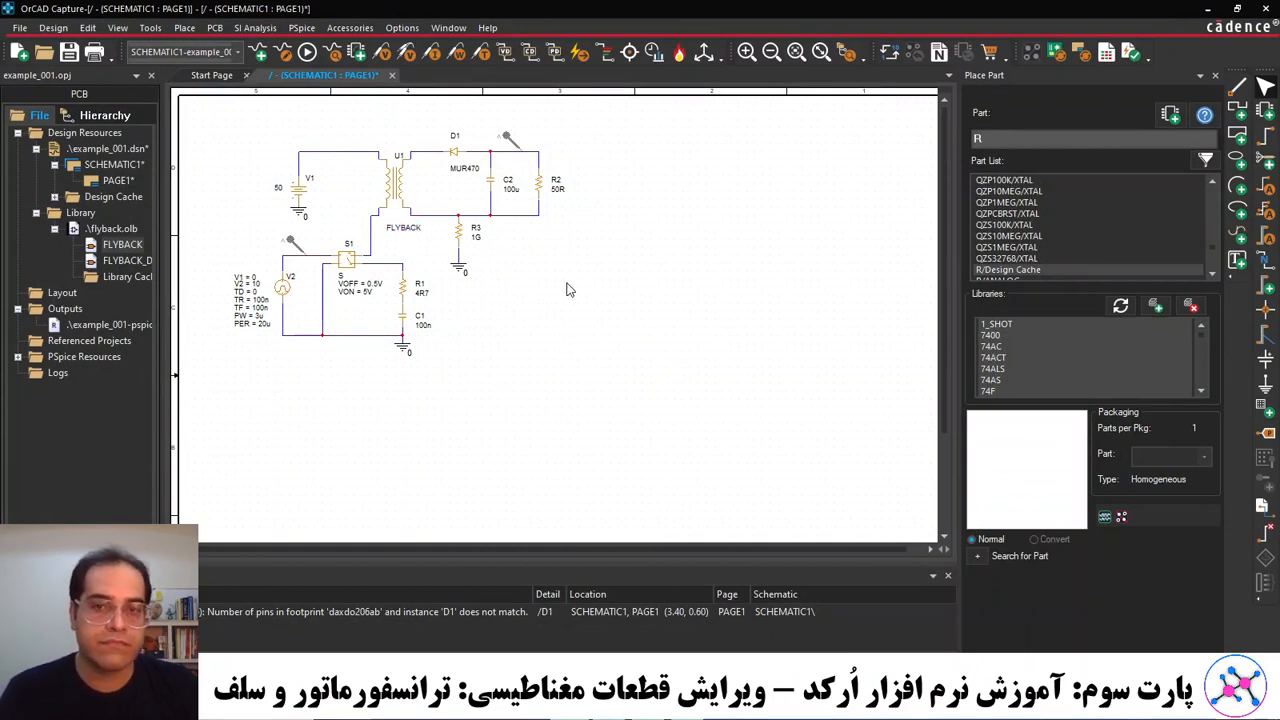
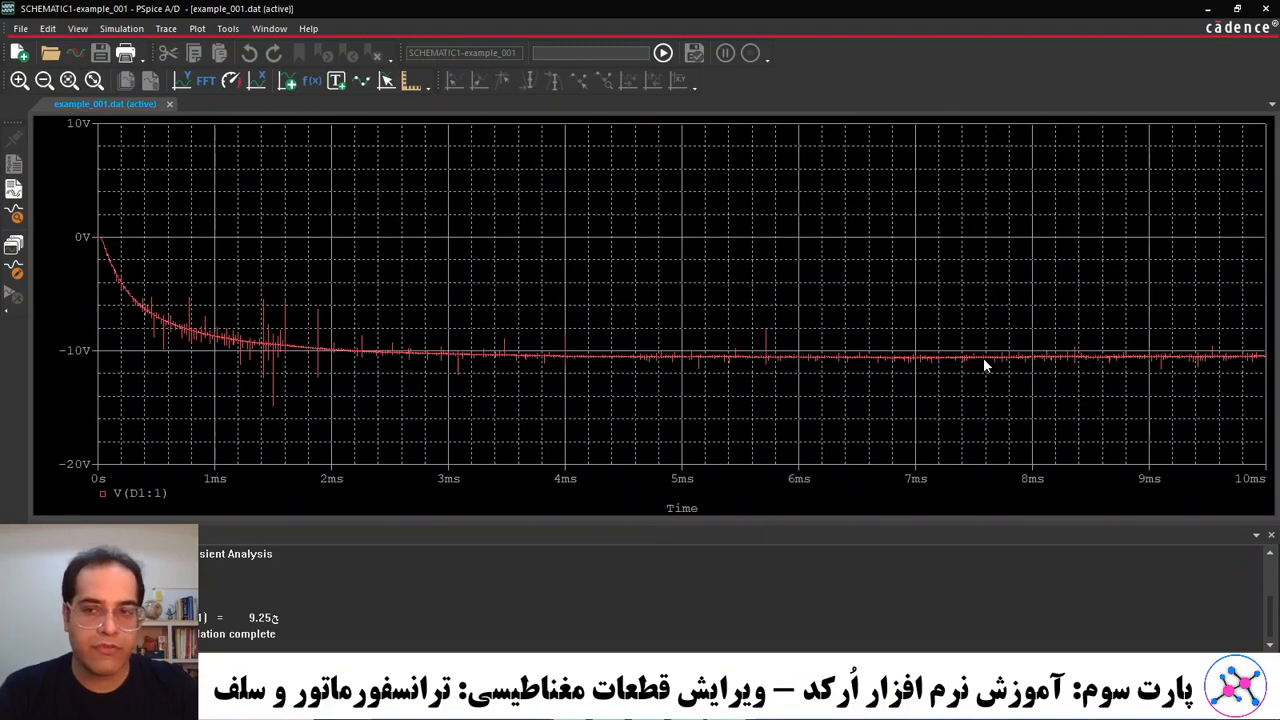
Return to the OrCAD Capture schematic and delete the red voltage marker on the output wire near R2.
{"action": "left_click", "coordinate": [1208, 8]}
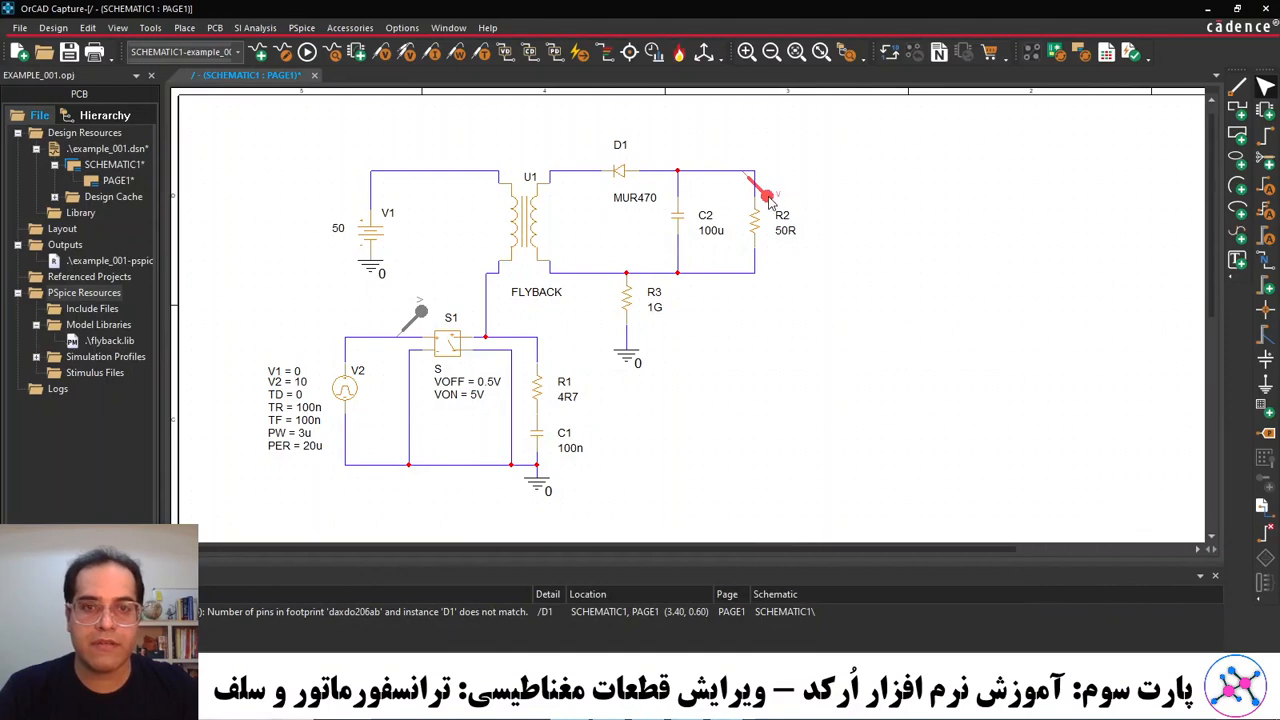
{"action": "left_click", "coordinate": [766, 194]}
{"action": "key", "text": "Delete"}
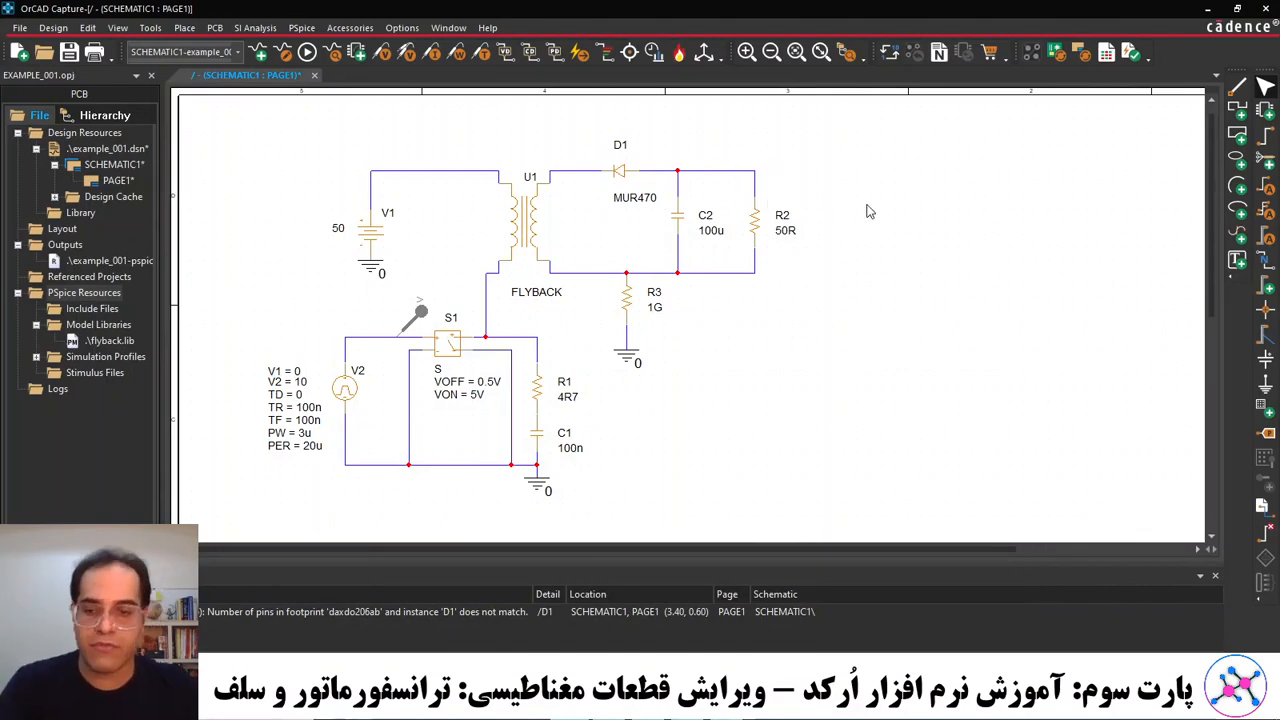
Place net alias out1 on the upper wire between C2 and R2, and out2 on the lower wire between them.
{"action": "key", "text": "n"}
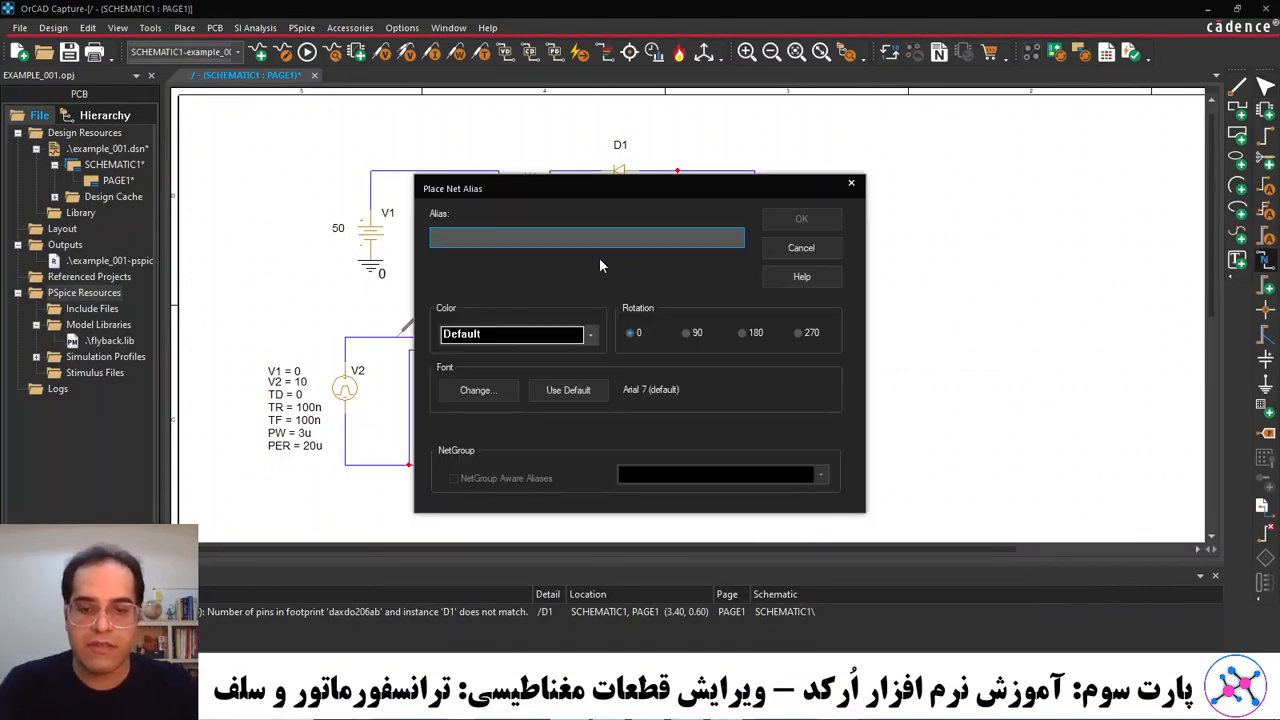
{"action": "type", "text": "out1"}
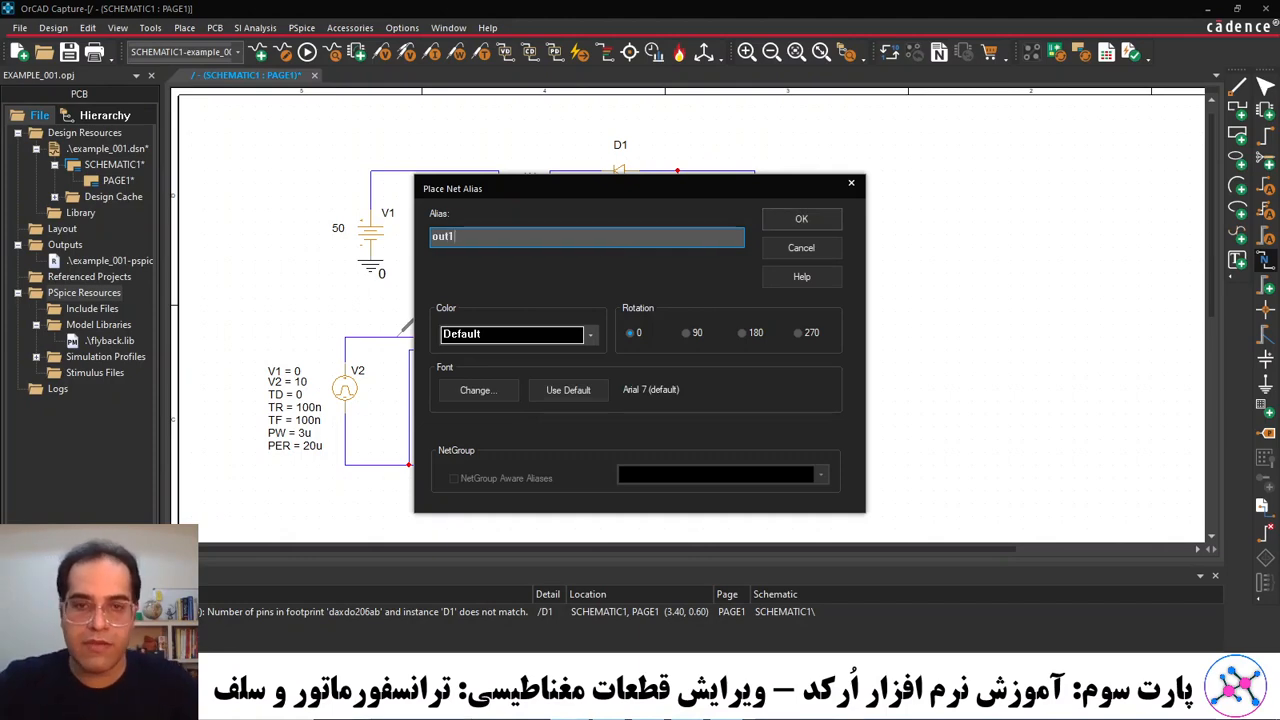
{"action": "key", "text": "Return"}
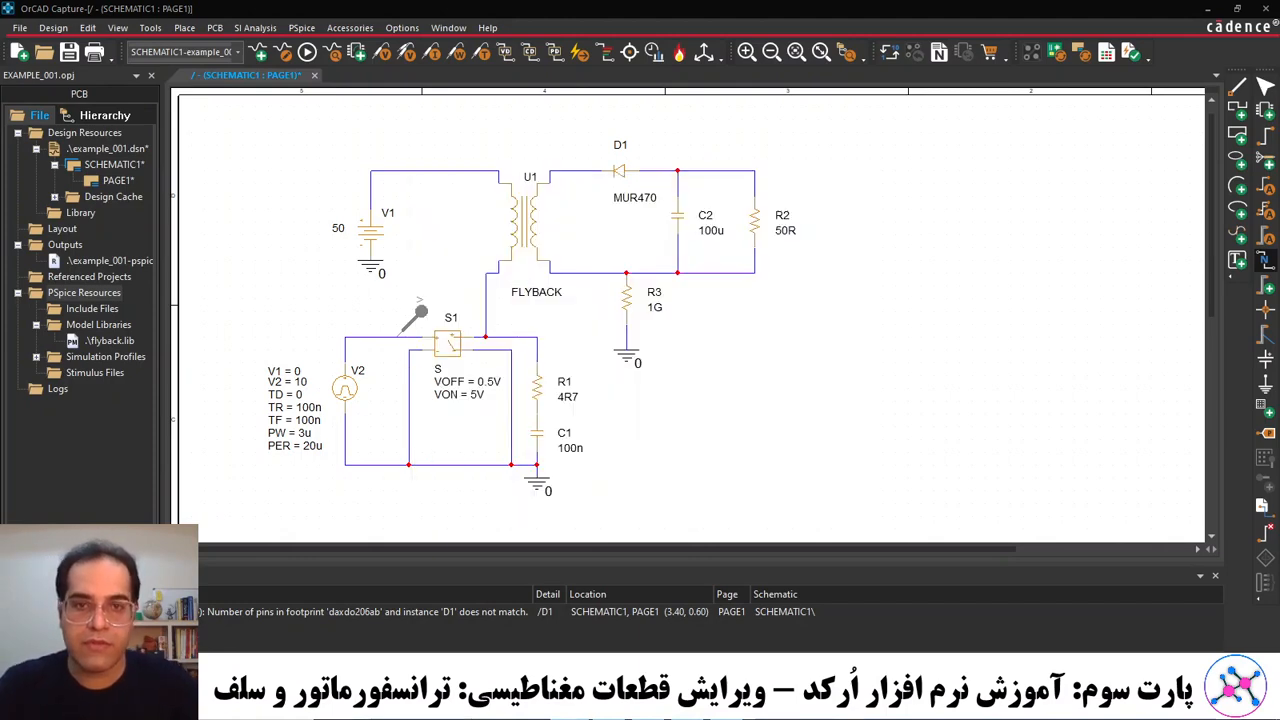
{"action": "left_click", "coordinate": [718, 172]}
{"action": "left_click", "coordinate": [721, 274]}
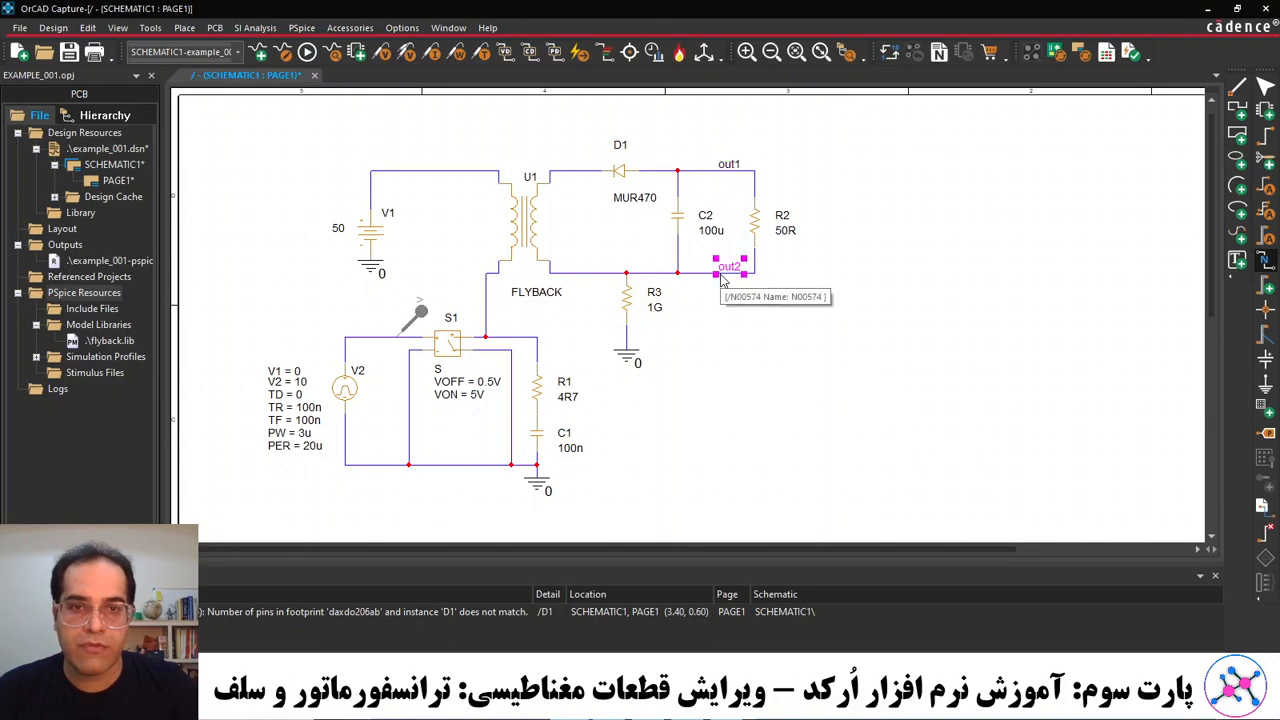
{"action": "key", "text": "Escape"}
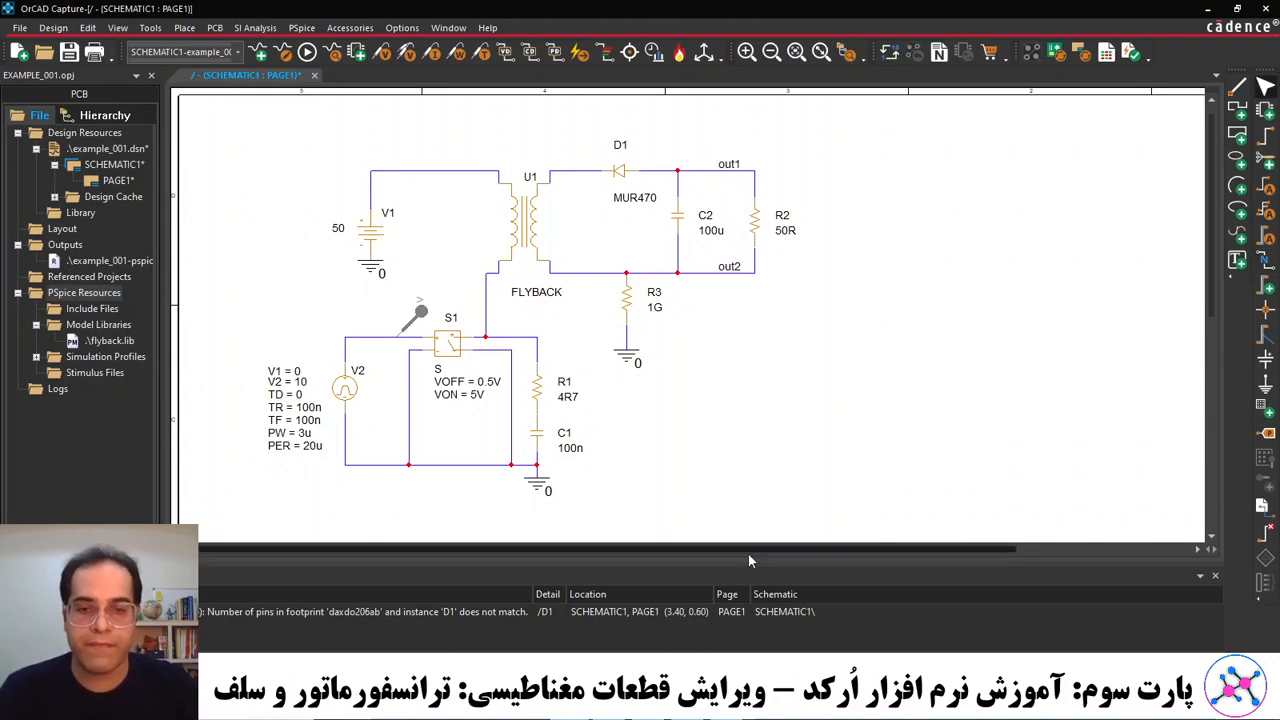
{"action": "mouse_move", "coordinate": [727, 708]}
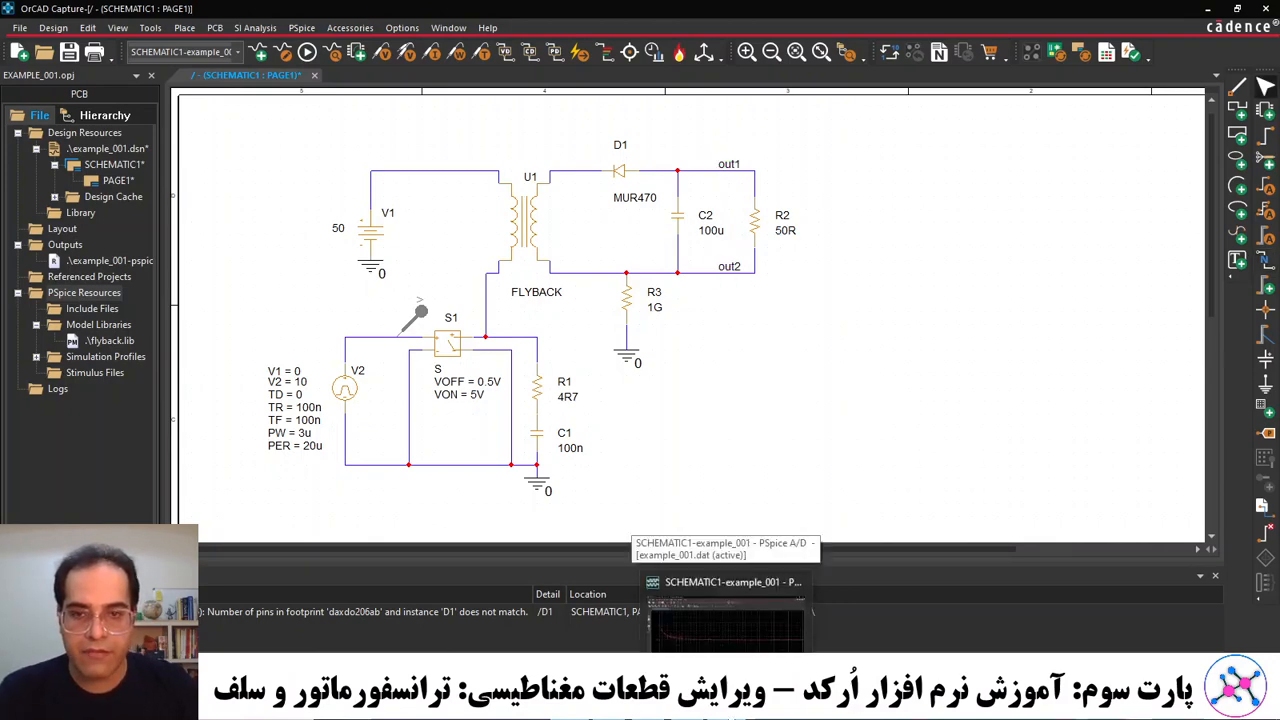
{"action": "left_click", "coordinate": [725, 622]}
{"action": "left_click", "coordinate": [166, 28]}
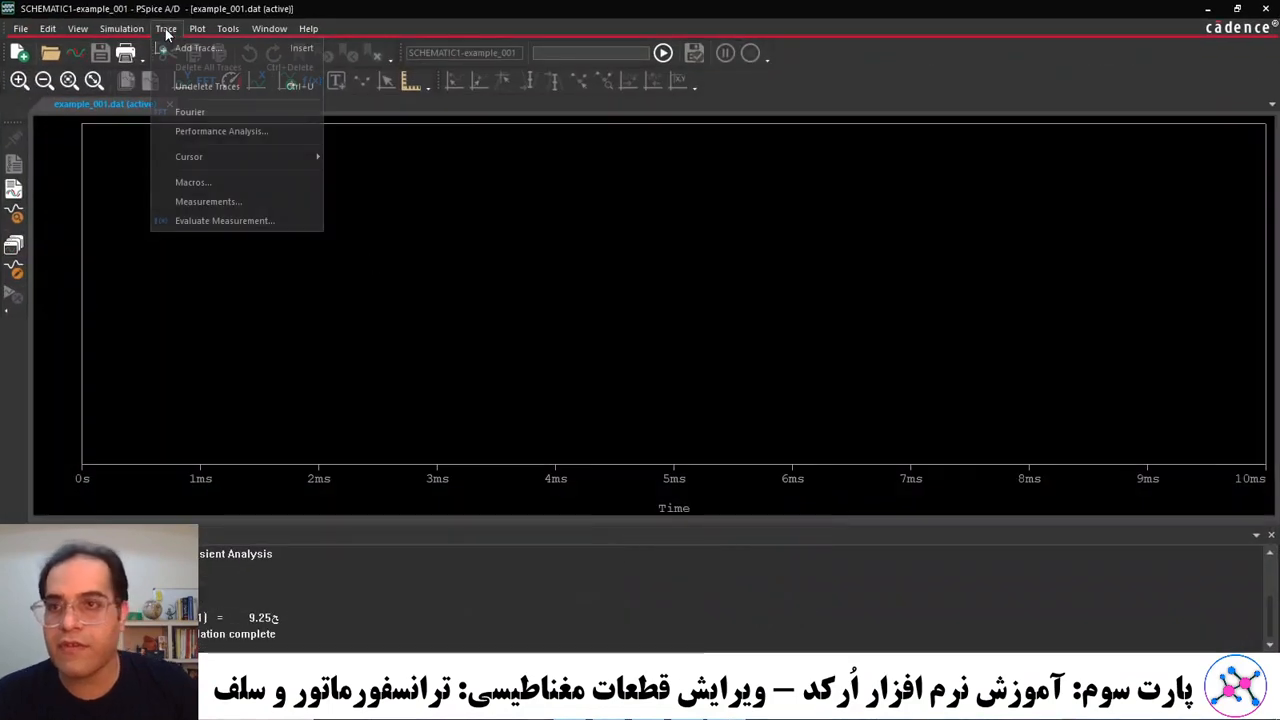
{"action": "left_click", "coordinate": [190, 48]}
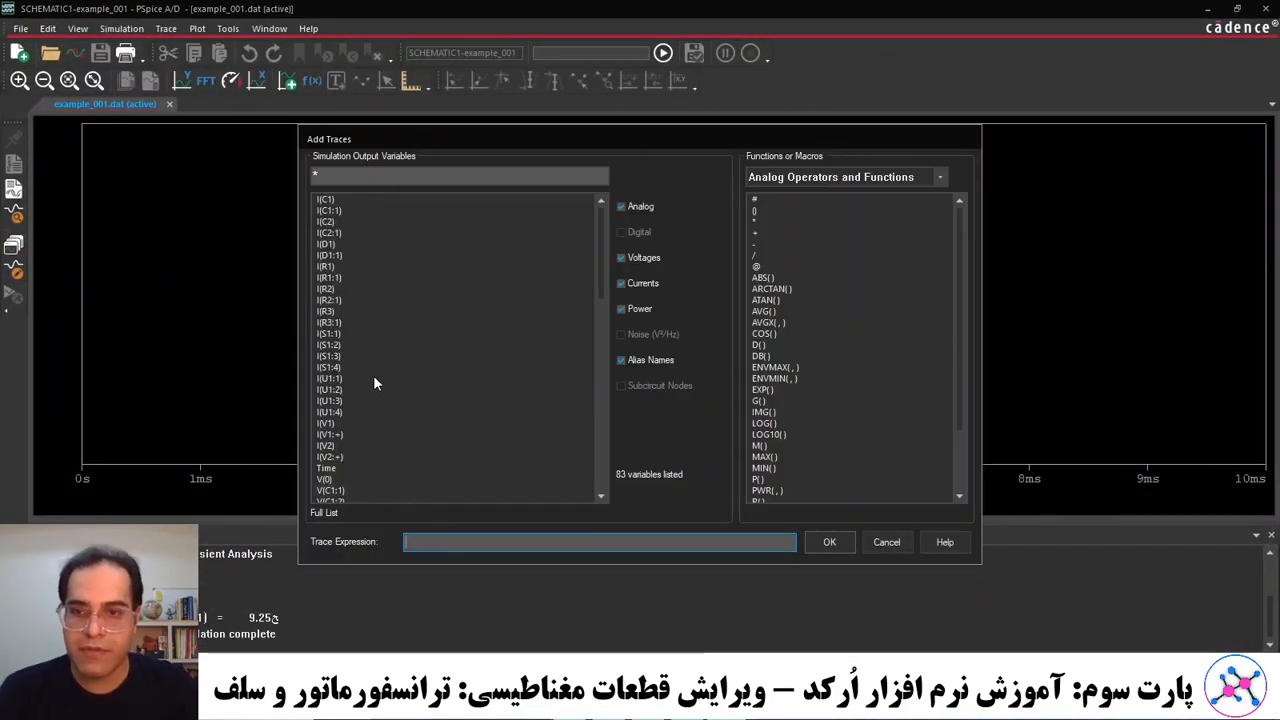
{"action": "left_click", "coordinate": [622, 207]}
{"action": "left_click", "coordinate": [628, 207]}
{"action": "left_click", "coordinate": [627, 283]}
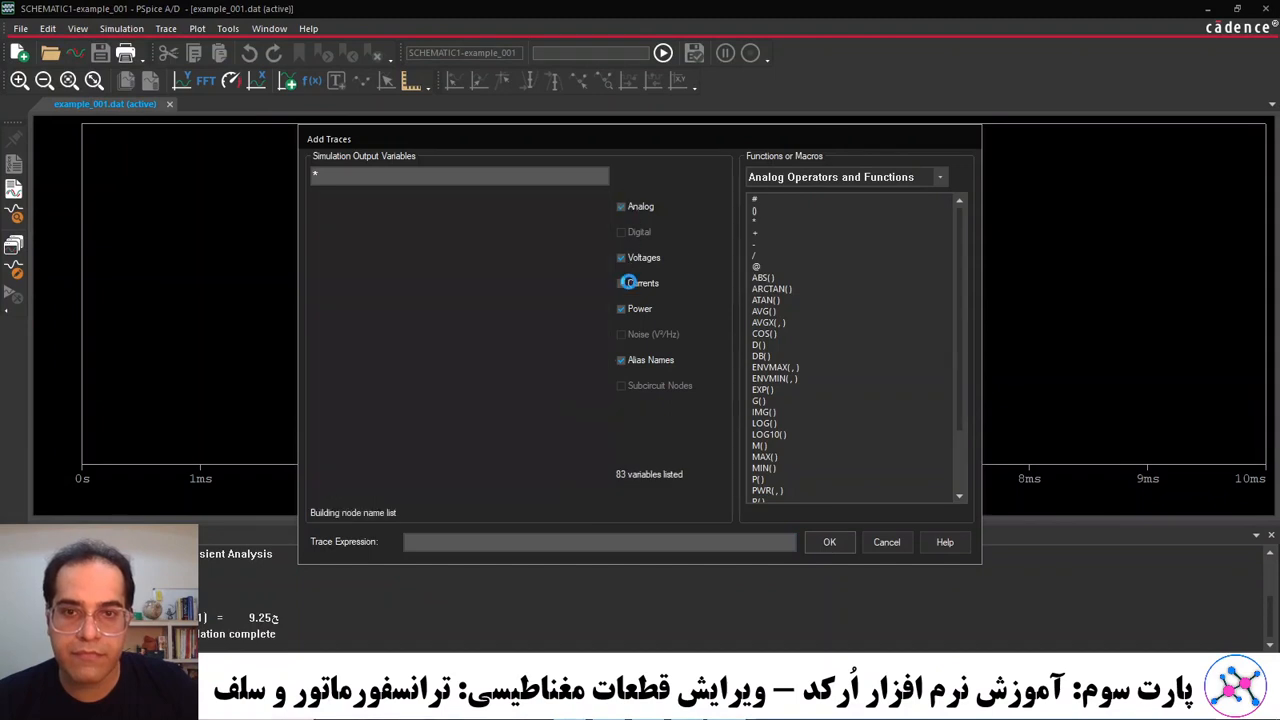
{"action": "left_click", "coordinate": [628, 309]}
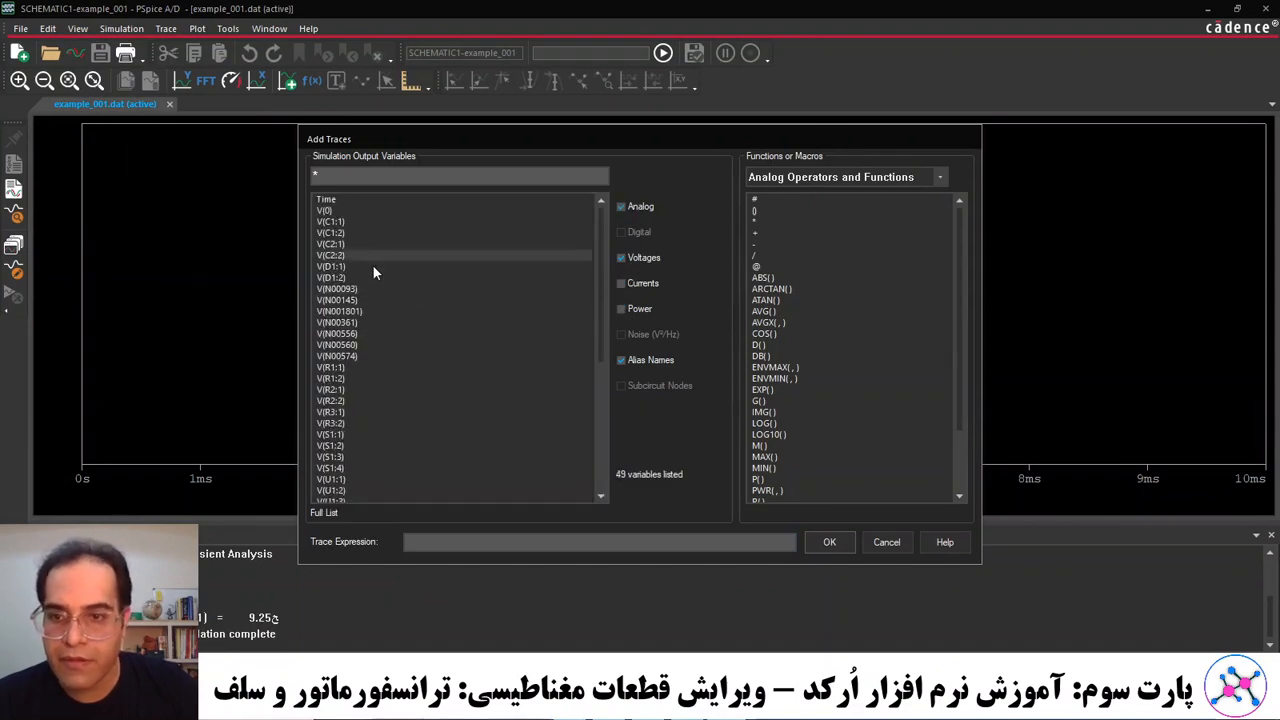
{"action": "scroll", "coordinate": [366, 420], "scroll_direction": "down", "scroll_amount": 2}
{"action": "scroll", "coordinate": [362, 455], "scroll_direction": "down", "scroll_amount": 6}
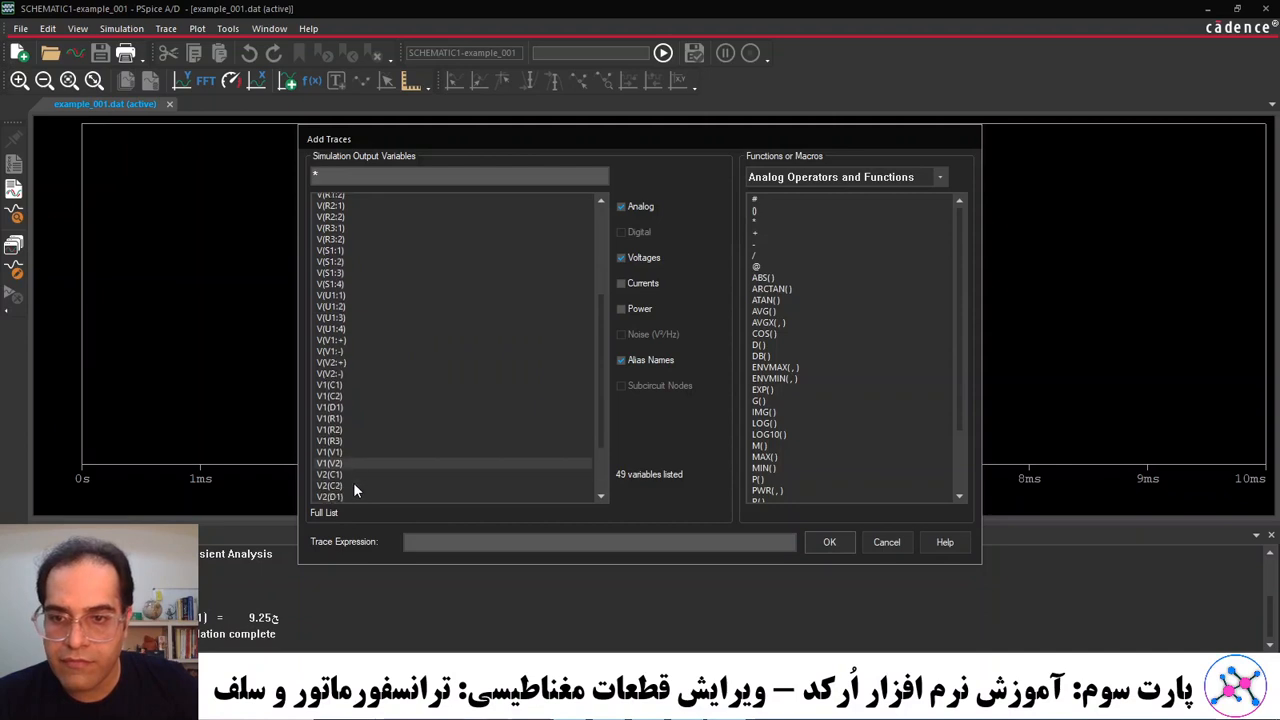
{"action": "scroll", "coordinate": [356, 470], "scroll_direction": "up", "scroll_amount": 7}
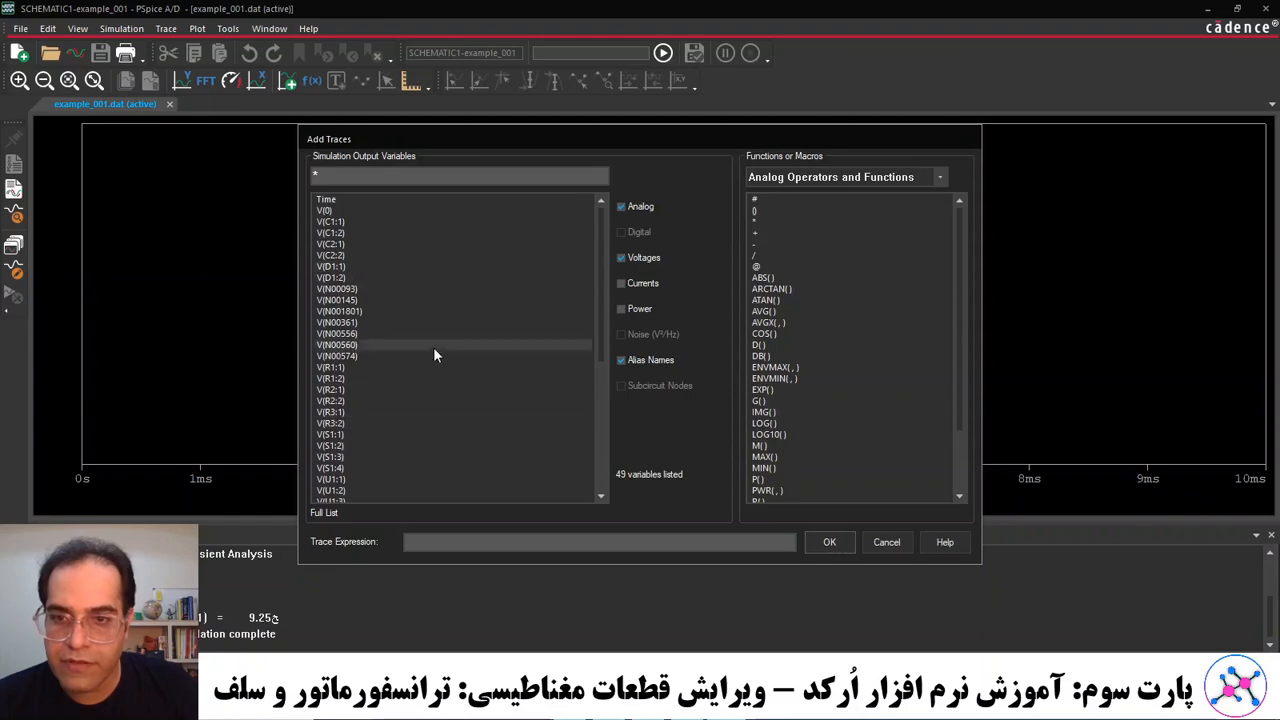
{"action": "scroll", "coordinate": [445, 380], "scroll_direction": "down", "scroll_amount": 2}
{"action": "left_click", "coordinate": [886, 542]}
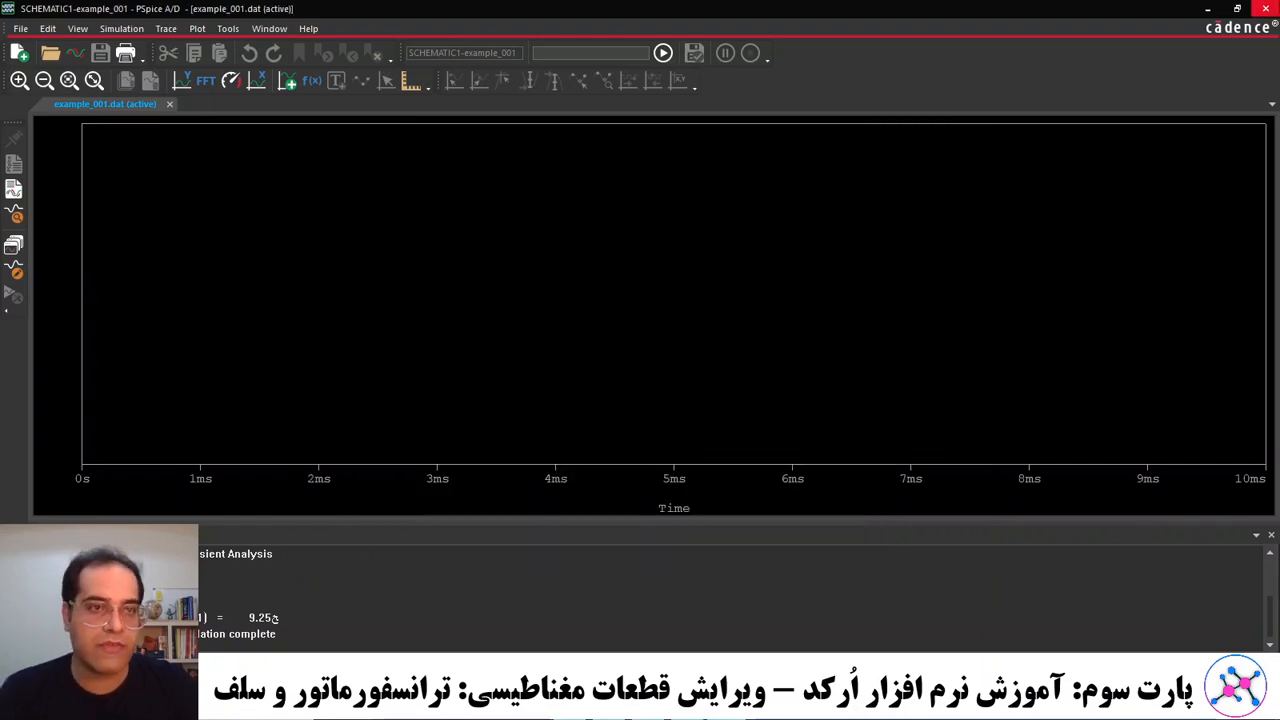
Close the outdated PSpice results, rerun the simulation from the schematic, and open the new results in PSpice A/D.
{"action": "left_click", "coordinate": [1267, 8]}
{"action": "left_click", "coordinate": [307, 52]}
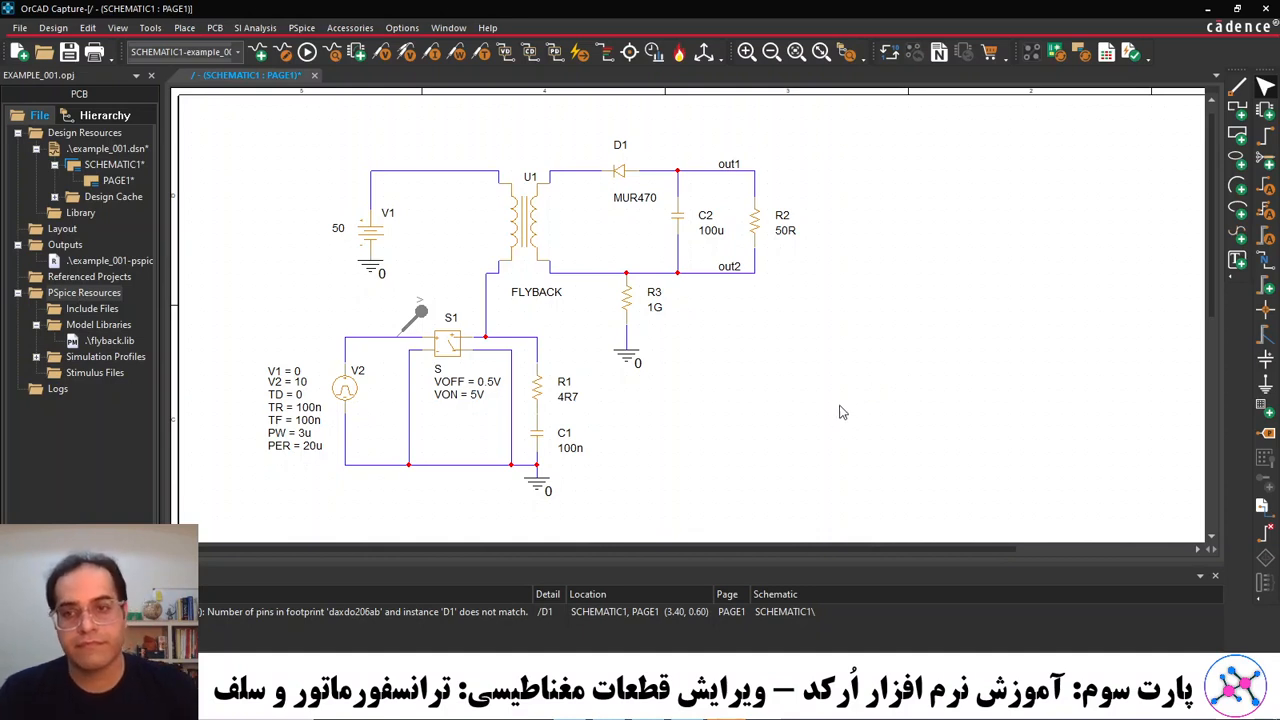
{"action": "mouse_move", "coordinate": [727, 706]}
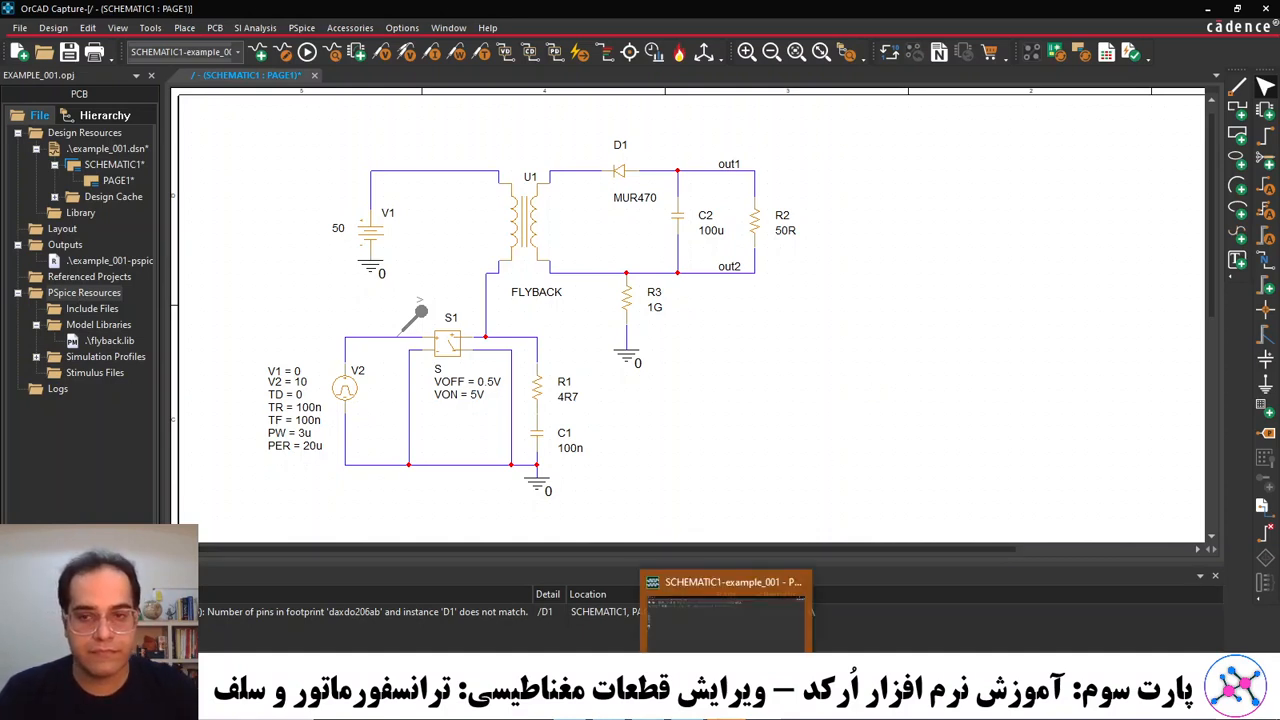
{"action": "left_click", "coordinate": [727, 675]}
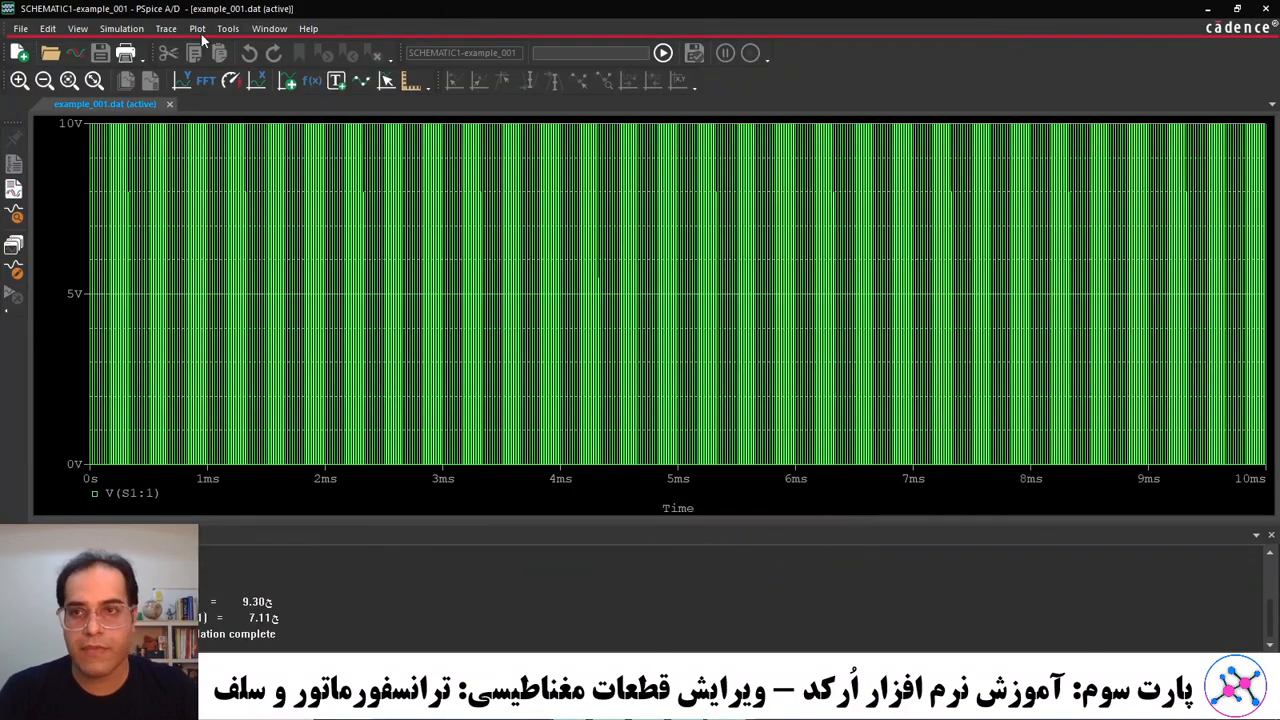
Add a trace of V(out1)- V(out2) to the plot, hiding currents and power from the list of output variables.
{"action": "left_click", "coordinate": [166, 30]}
{"action": "left_click", "coordinate": [190, 46]}
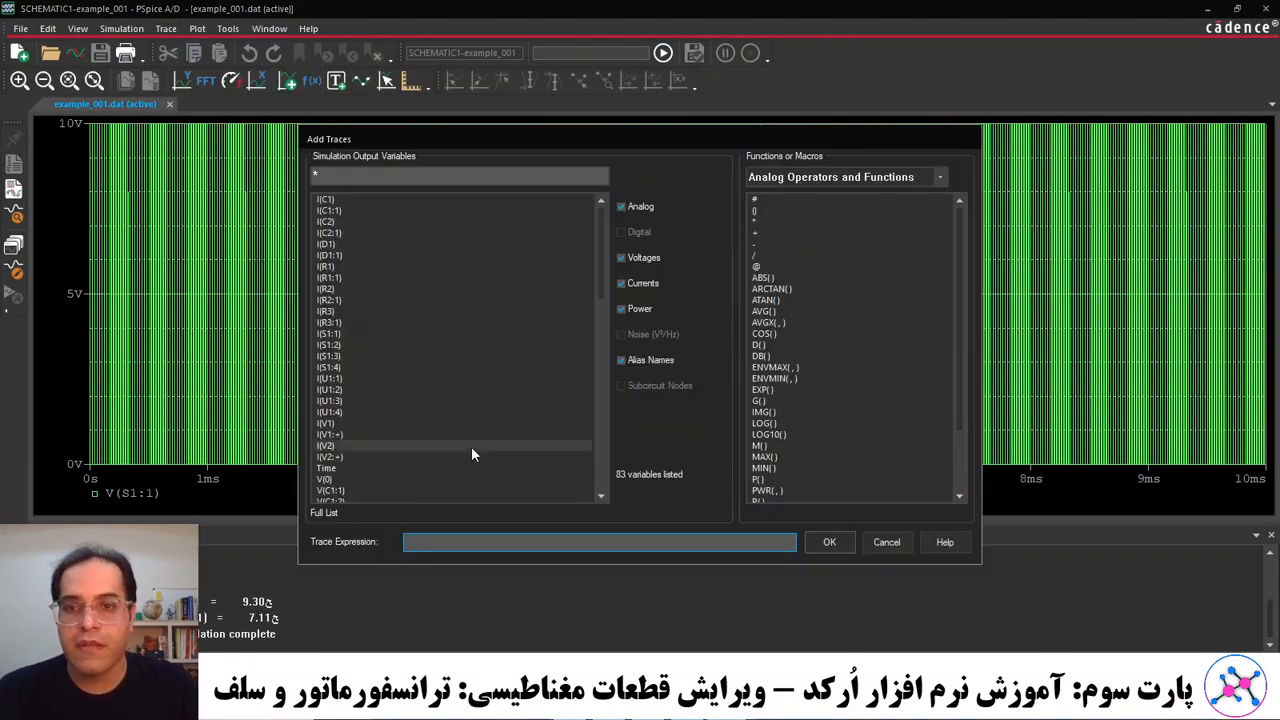
{"action": "left_click", "coordinate": [635, 283]}
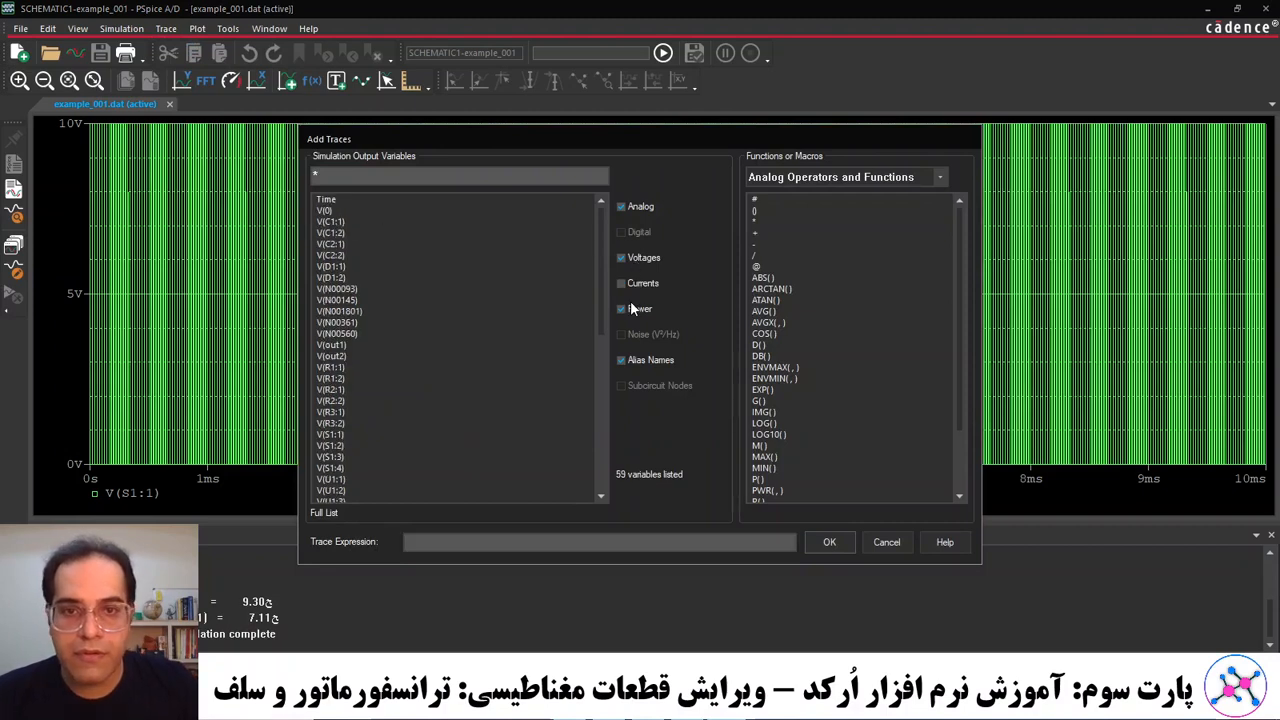
{"action": "left_click", "coordinate": [630, 306]}
{"action": "scroll", "coordinate": [371, 233], "scroll_direction": "down", "scroll_amount": 7}
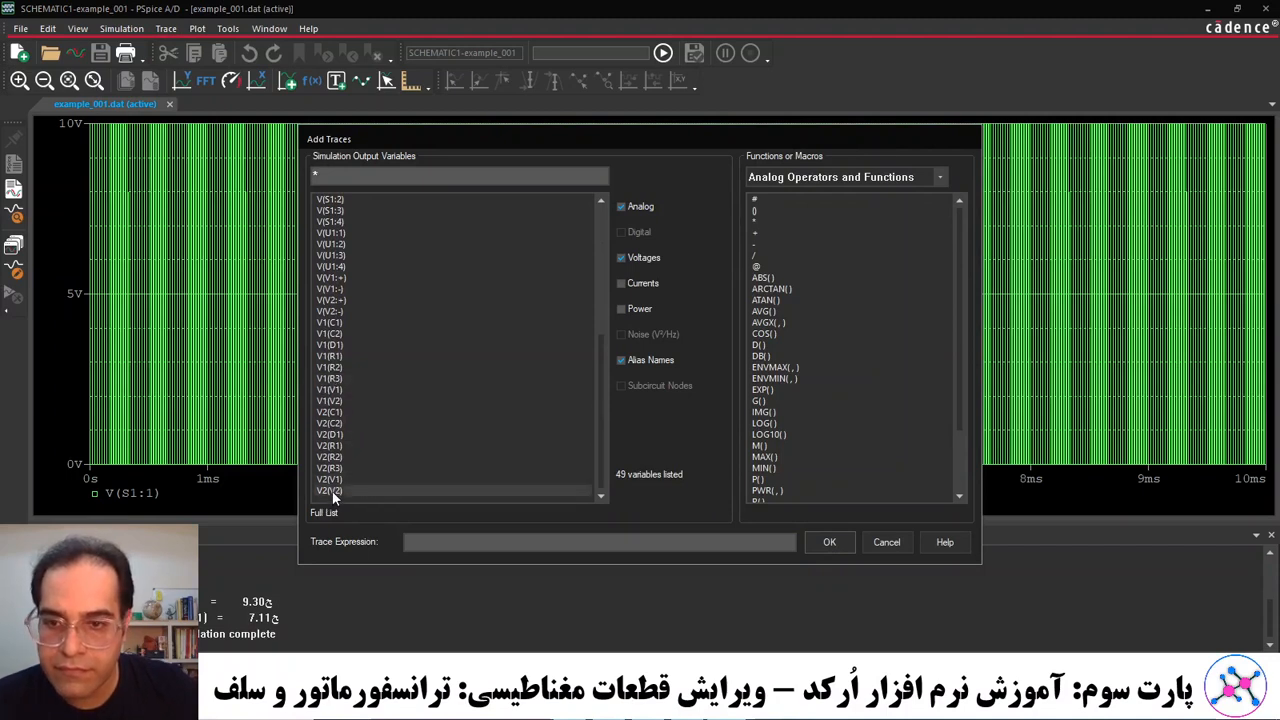
{"action": "scroll", "coordinate": [338, 375], "scroll_direction": "up", "scroll_amount": 1}
{"action": "scroll", "coordinate": [338, 370], "scroll_direction": "up", "scroll_amount": 4}
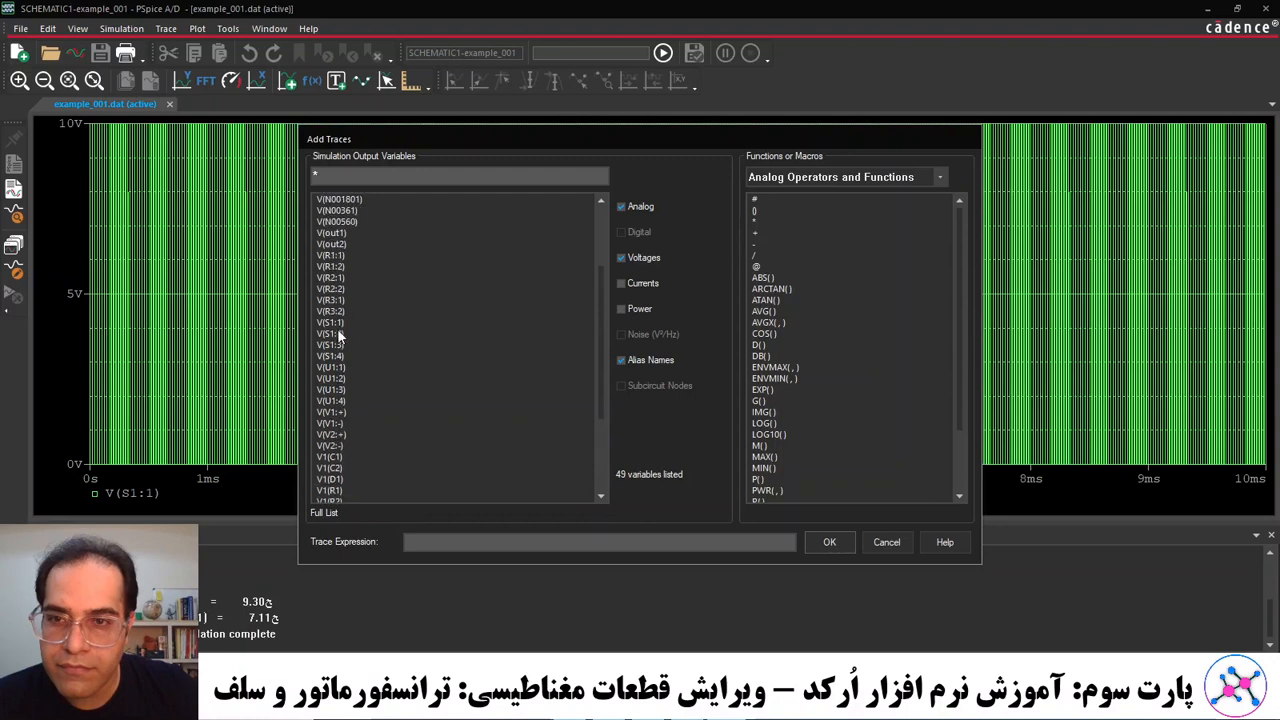
{"action": "left_click", "coordinate": [331, 232]}
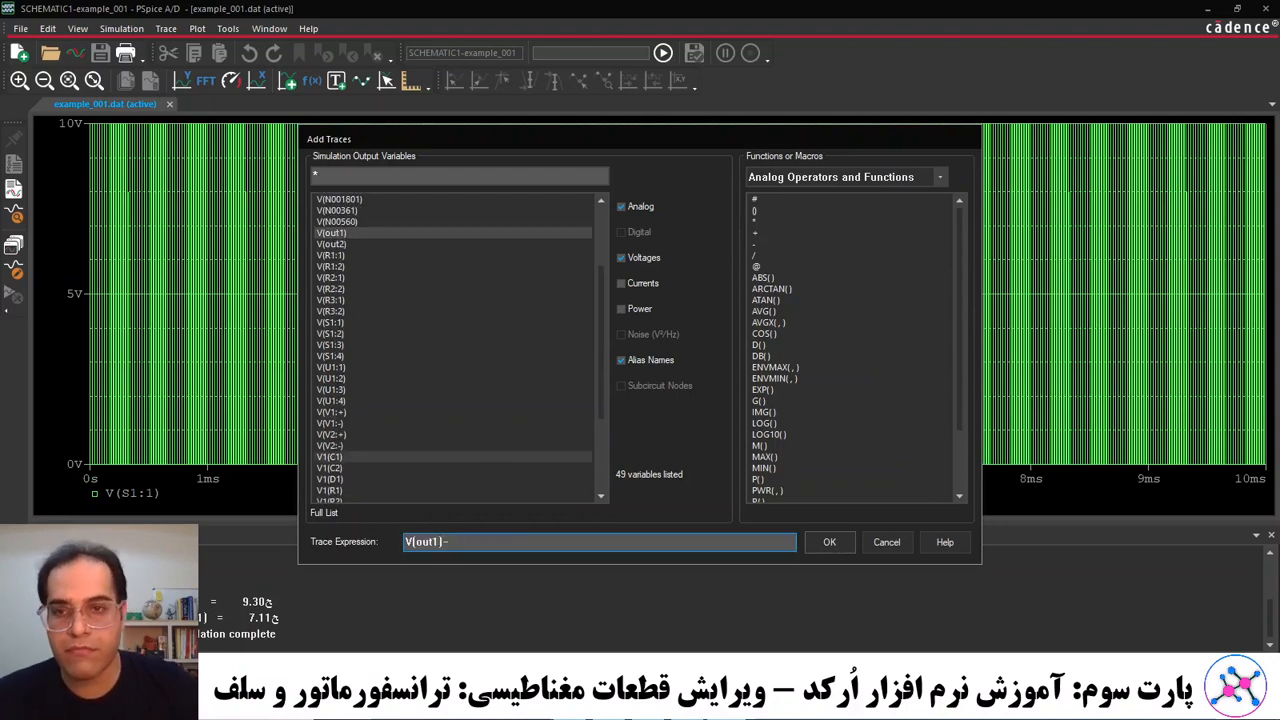
{"action": "left_click", "coordinate": [331, 244]}
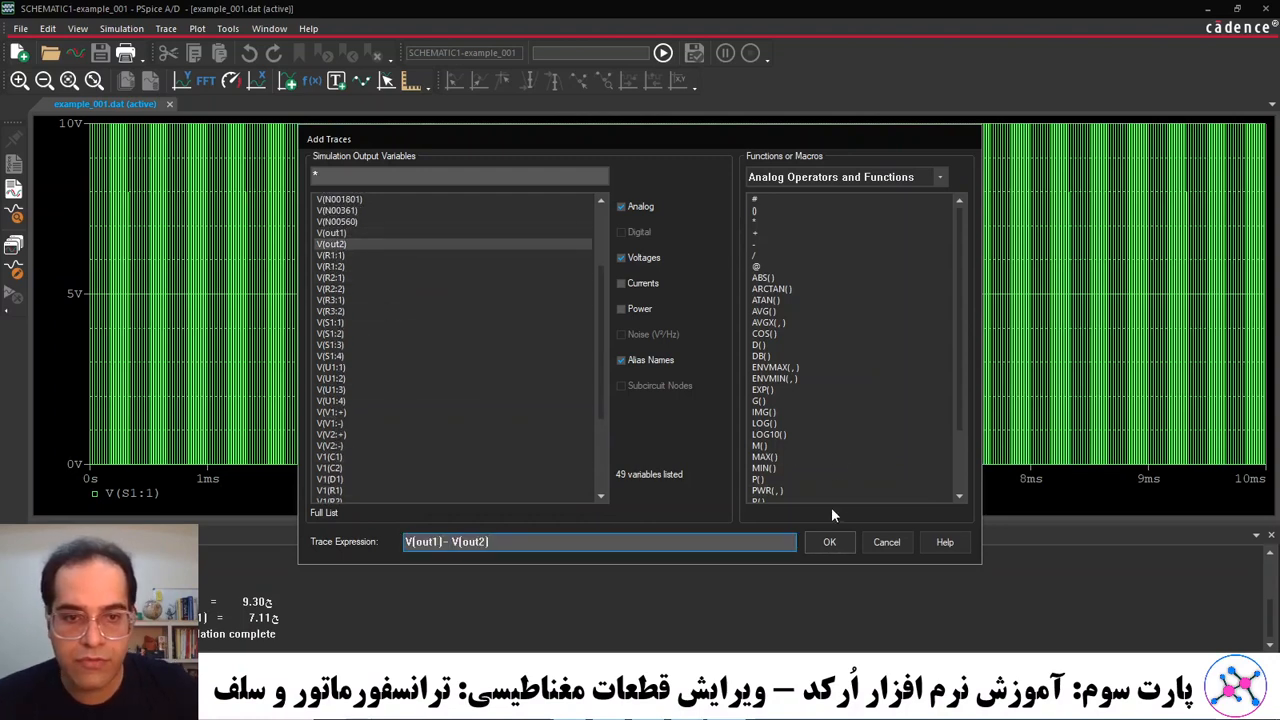
{"action": "left_click", "coordinate": [829, 541]}
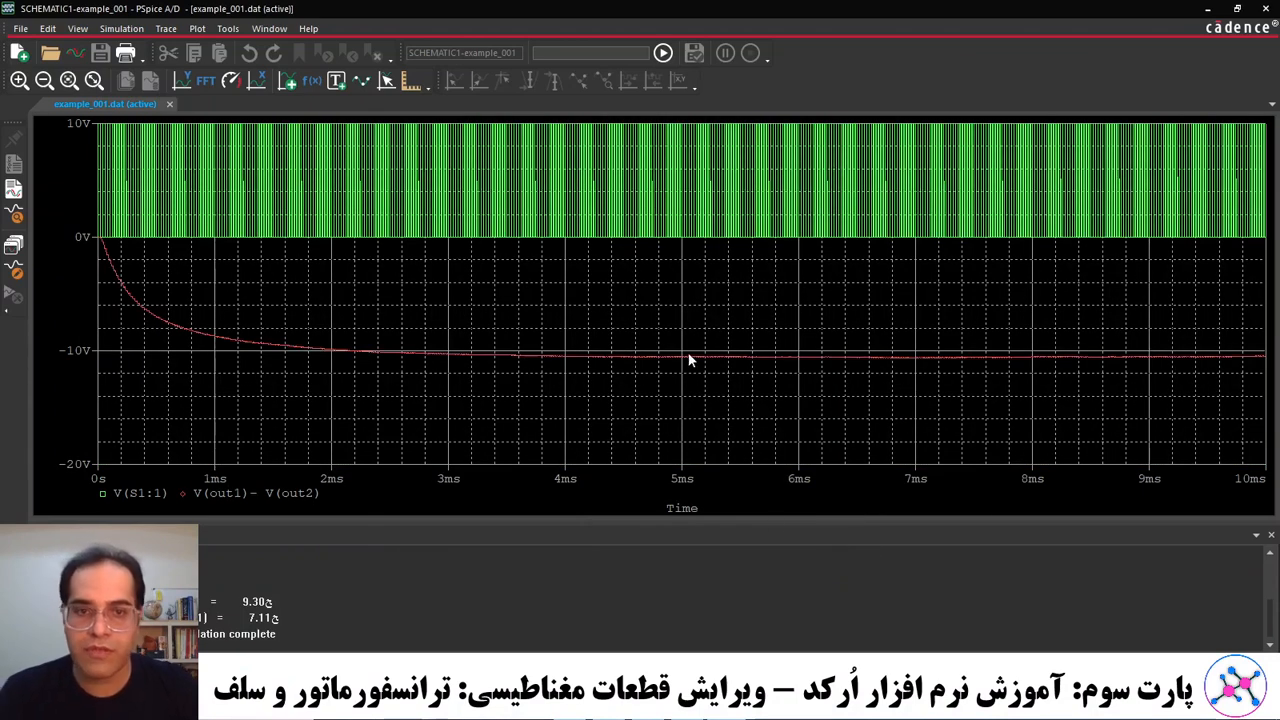
Invert the differential output trace by changing its expression to -(V(out1)- V(out2)).
{"action": "double_click", "coordinate": [207, 493]}
{"action": "left_click", "coordinate": [405, 545]}
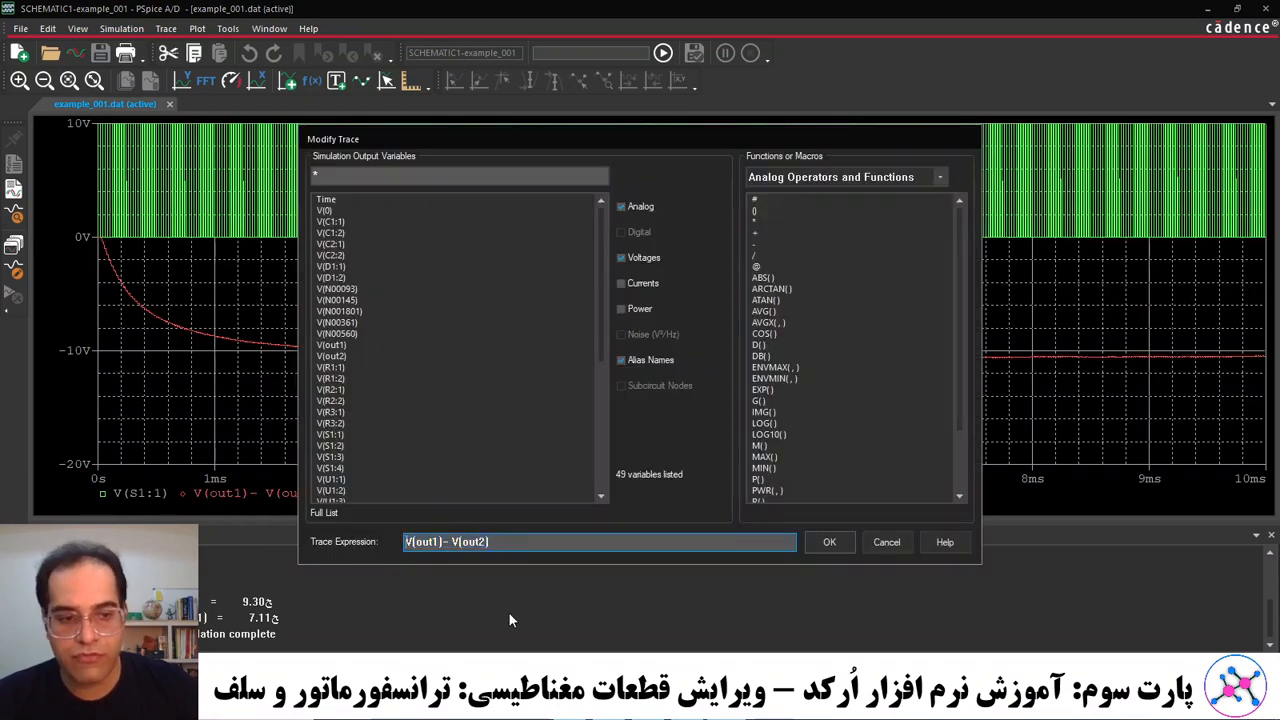
{"action": "type", "text": "-("}
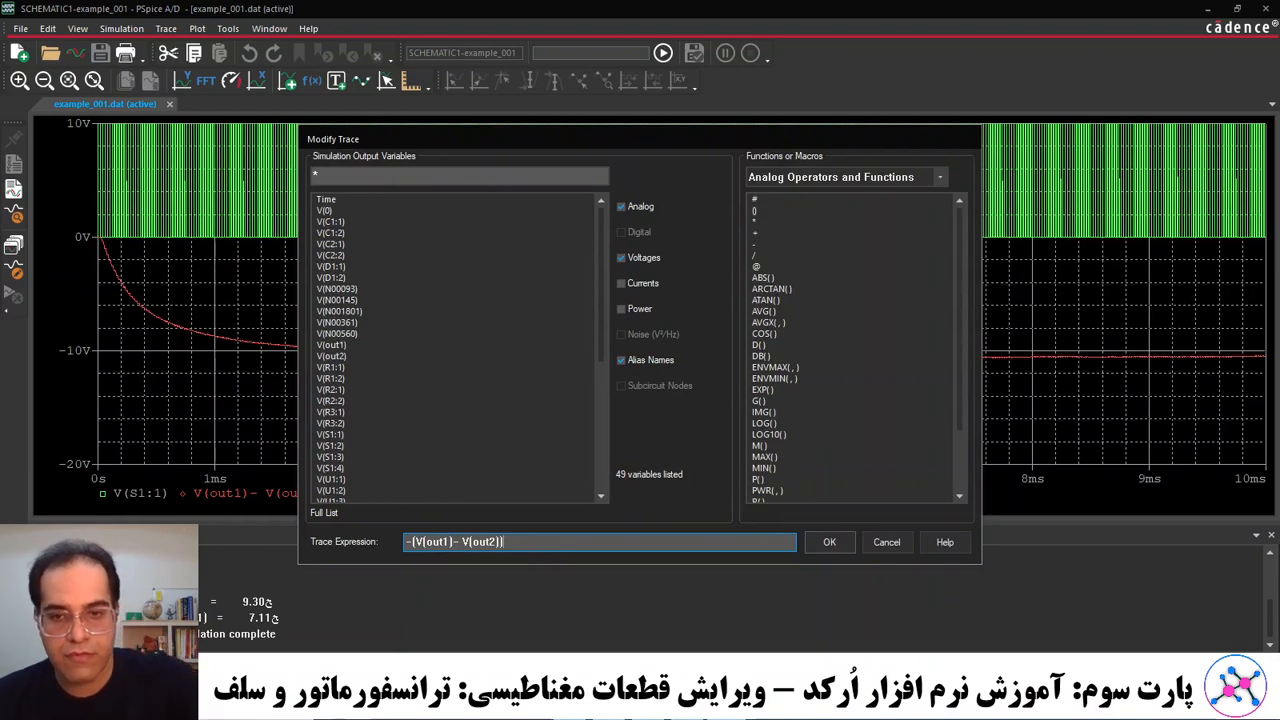
{"action": "left_click", "coordinate": [826, 538]}
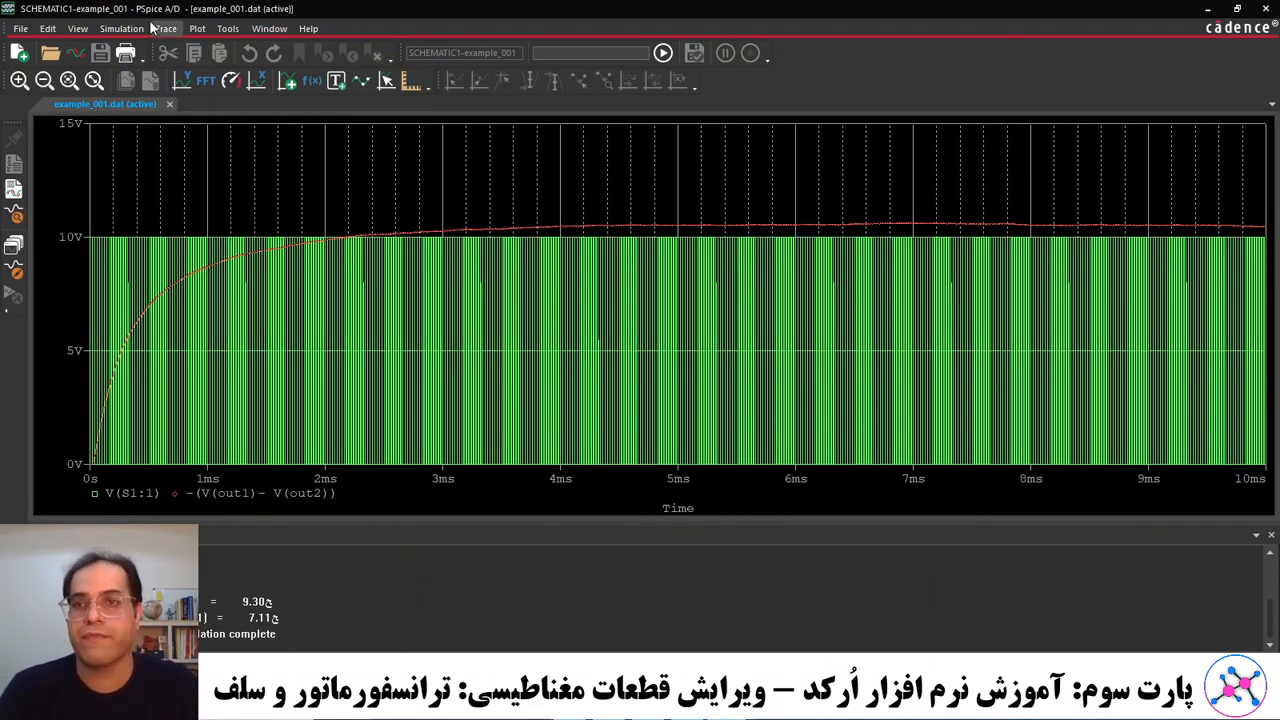
Examine the ripple of the inverted output trace between about 6.97 and 7.3 ms, and return to the OrCAD Capture schematic.
{"action": "left_click", "coordinate": [76, 81]}
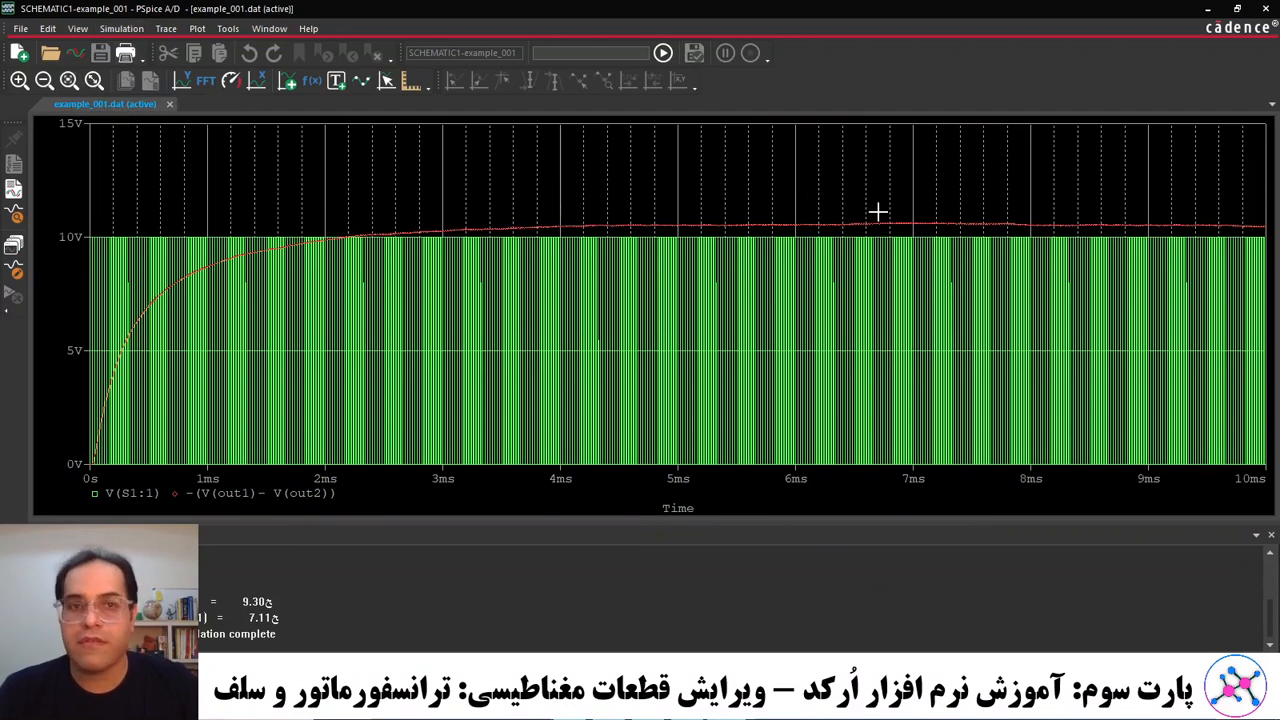
{"action": "left_click_drag", "start_coordinate": [996, 214], "coordinate": [878, 244]}
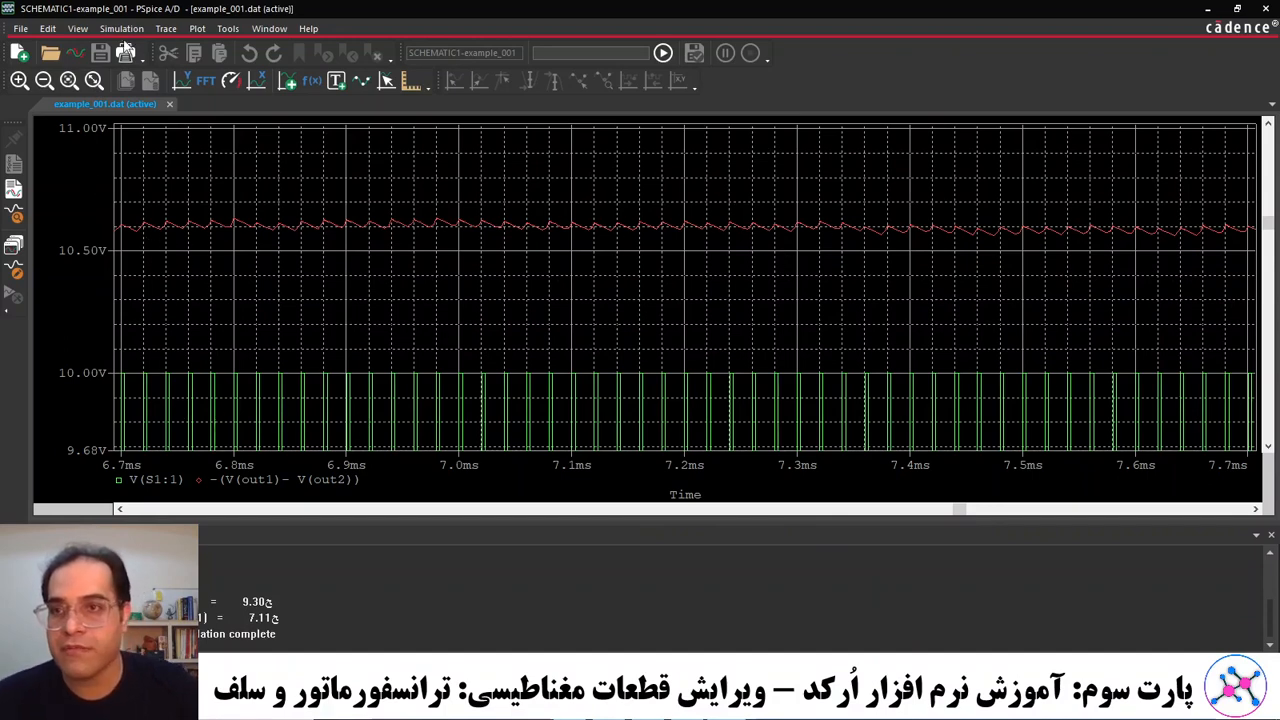
{"action": "left_click", "coordinate": [69, 82]}
{"action": "mouse_move", "coordinate": [805, 210]}
{"action": "left_mouse_down"}
{"action": "mouse_move", "coordinate": [386, 240]}
{"action": "mouse_move", "coordinate": [427, 236]}
{"action": "left_mouse_up"}
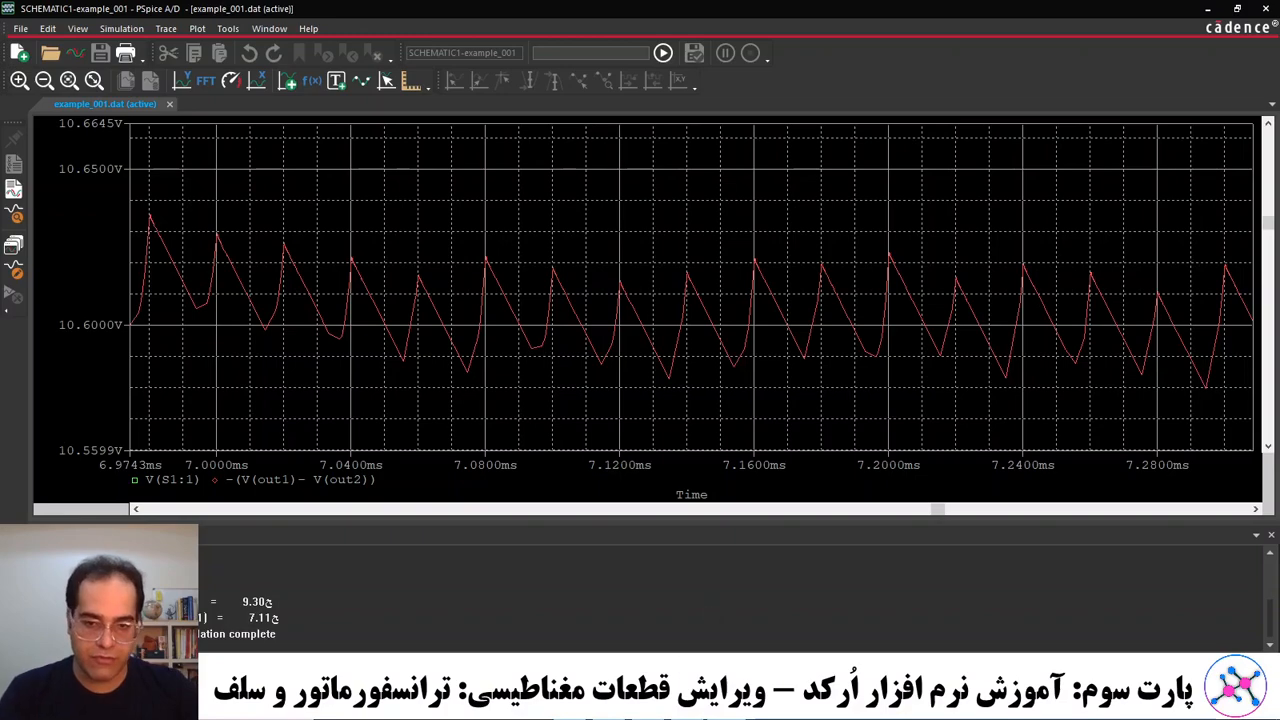
{"action": "left_click", "coordinate": [522, 706]}
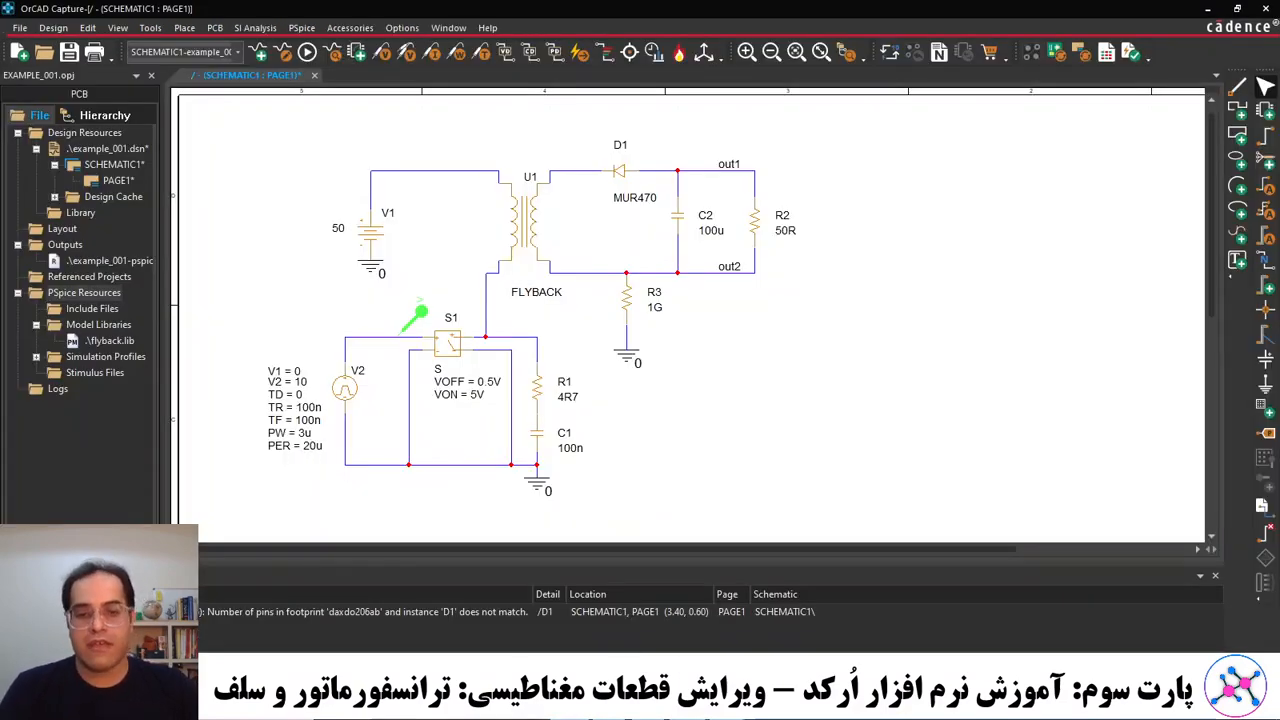
Examine the switch-drive pulses against the output trace between about 2.18 and 2.25 ms in PSpice A/D, and return to the OrCAD Capture schematic.
{"action": "left_click", "coordinate": [570, 706]}
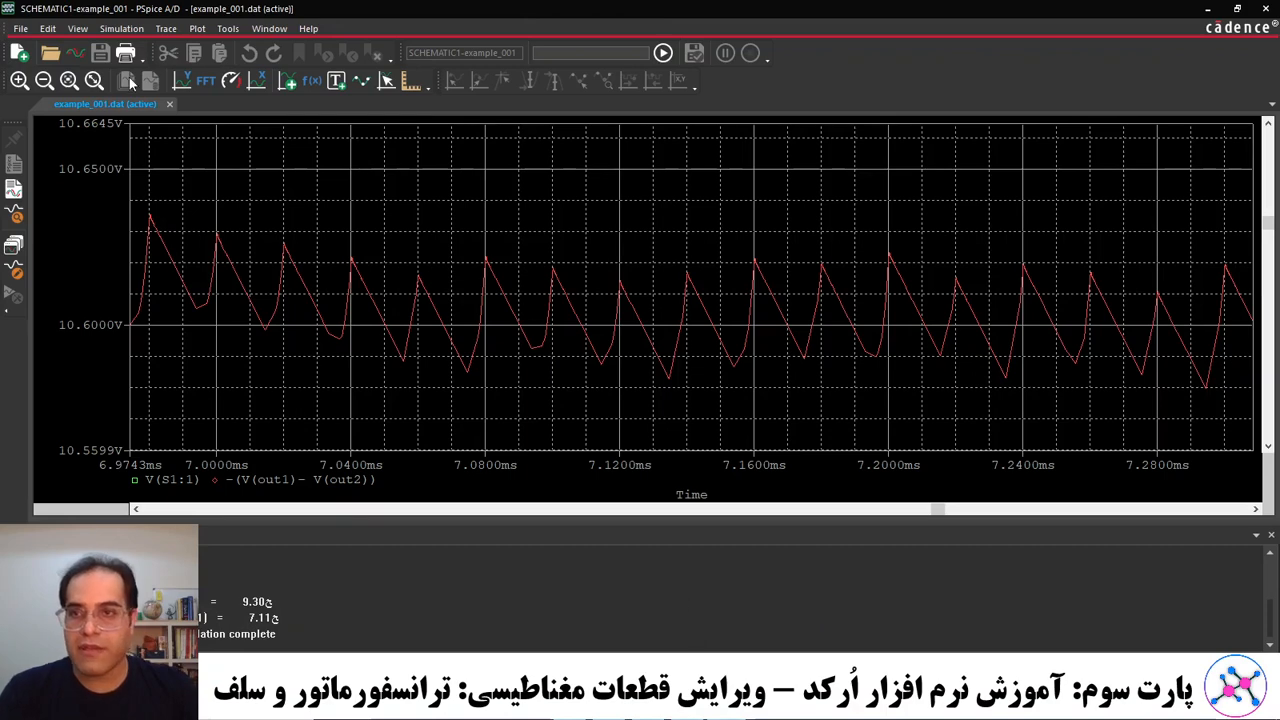
{"action": "left_click", "coordinate": [99, 79]}
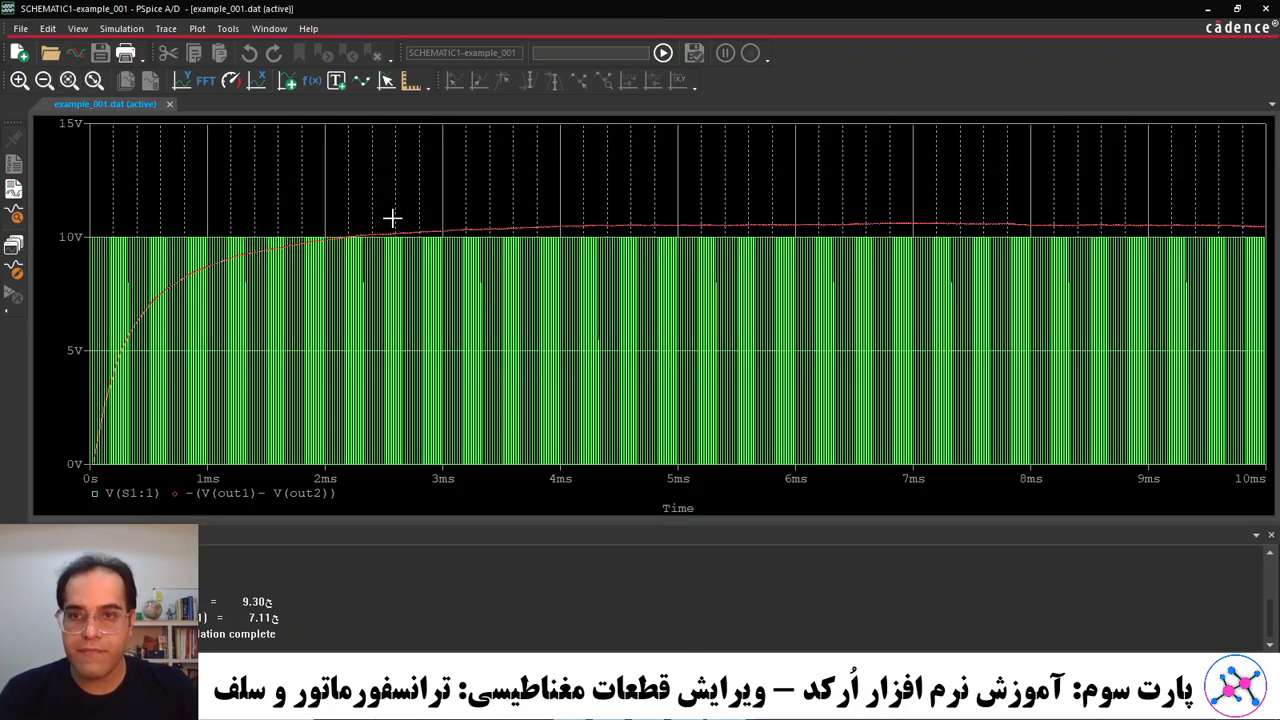
{"action": "left_click_drag", "start_coordinate": [325, 233], "coordinate": [430, 470]}
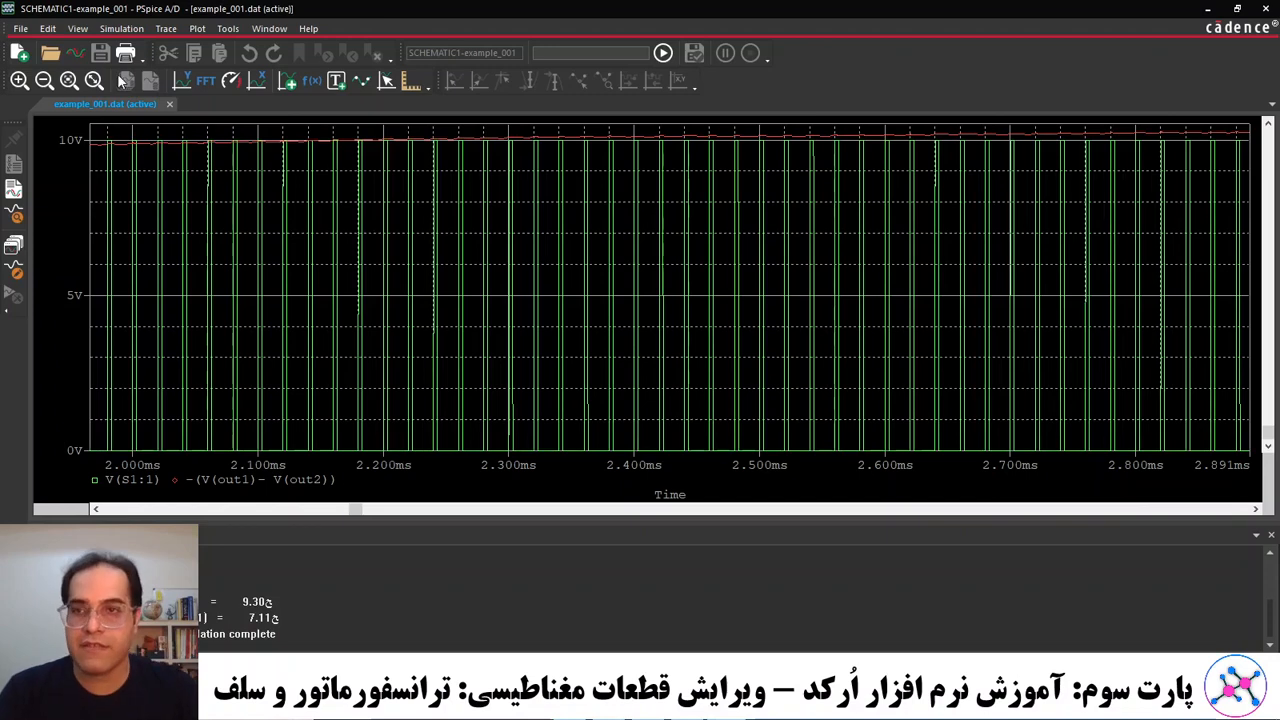
{"action": "left_click", "coordinate": [69, 80]}
{"action": "left_click_drag", "start_coordinate": [353, 132], "coordinate": [452, 460]}
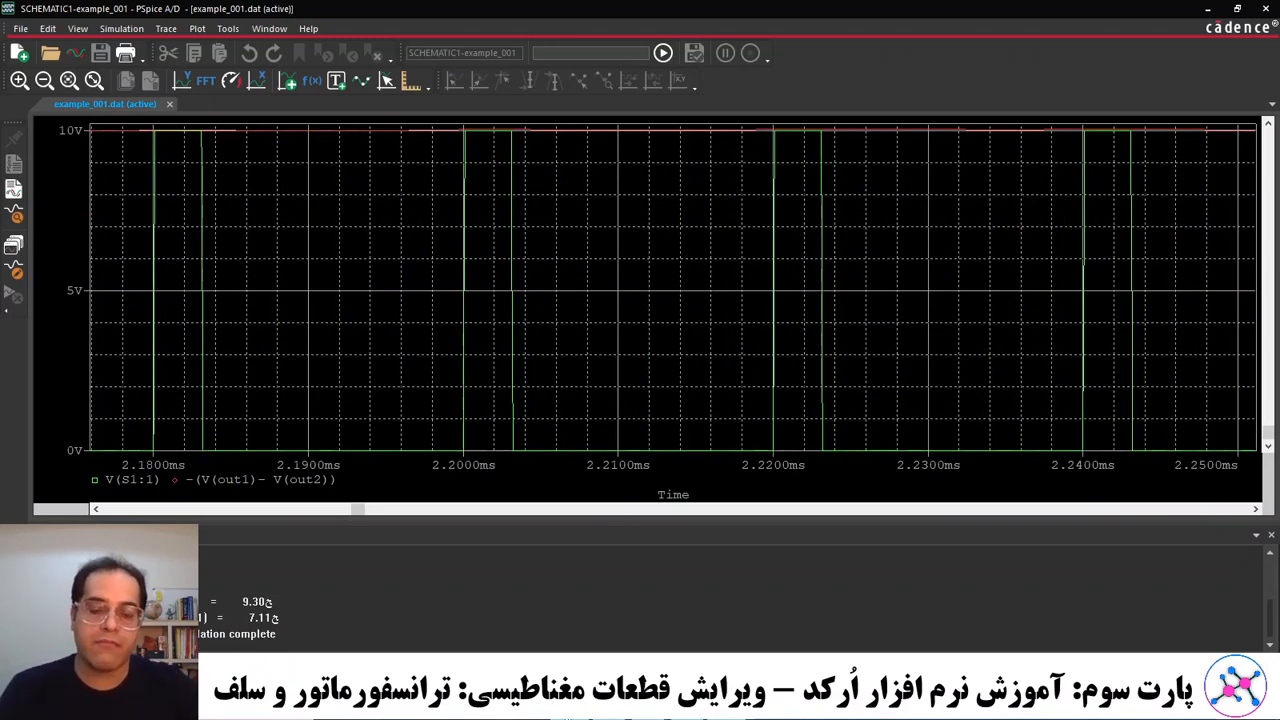
{"action": "key", "text": "alt+Tab"}
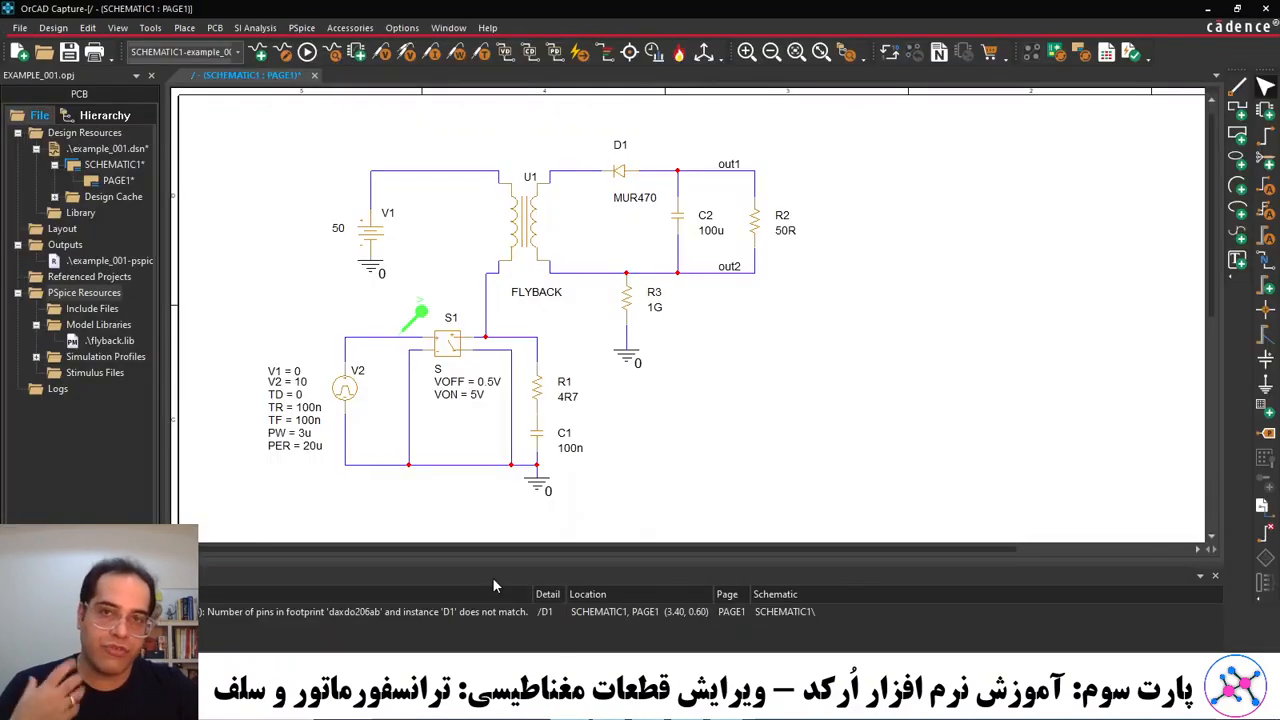
Set the pulse width PW of source V2 to 5u and rerun the PSpice simulation.
{"action": "double_click", "coordinate": [300, 433]}
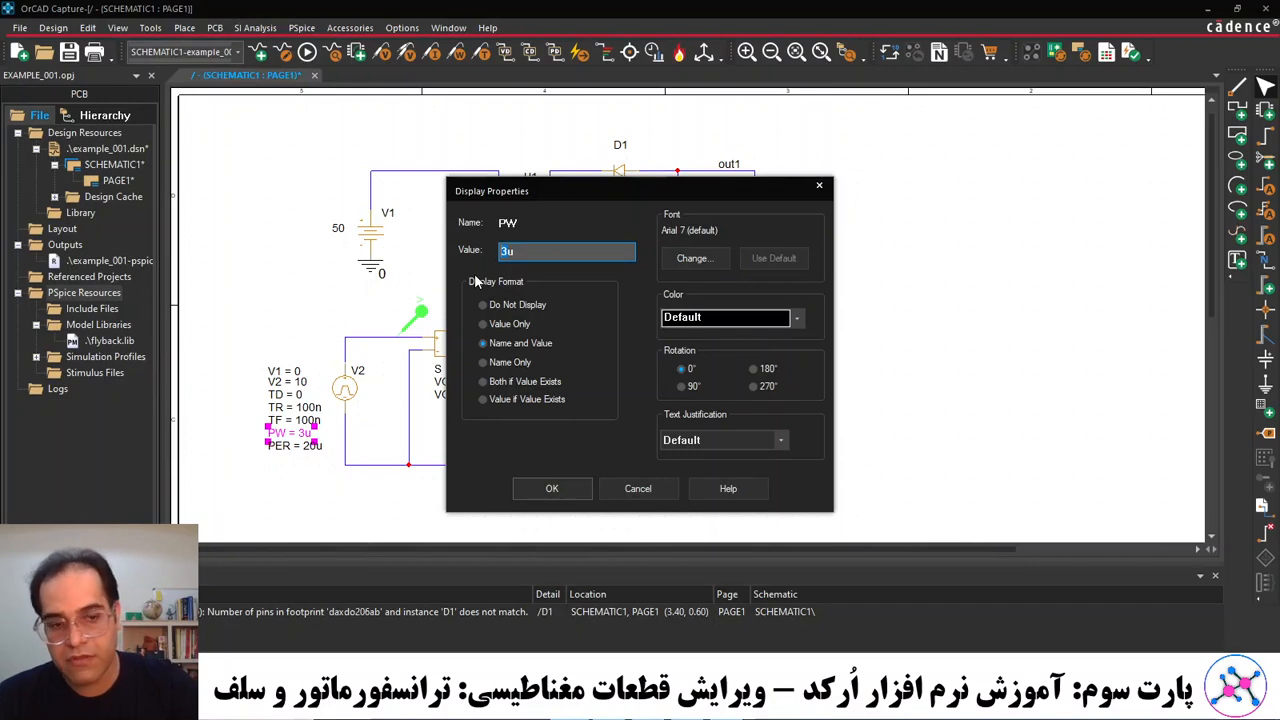
{"action": "type", "text": "5u"}
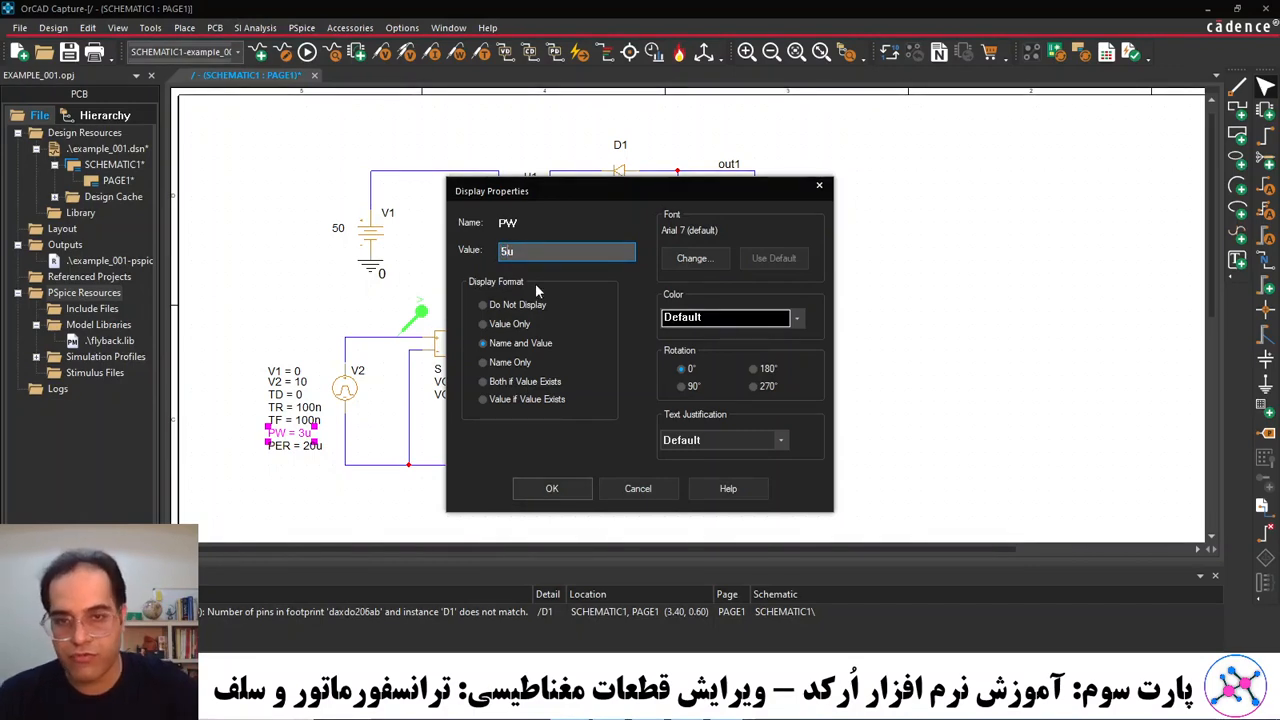
{"action": "left_click", "coordinate": [535, 486]}
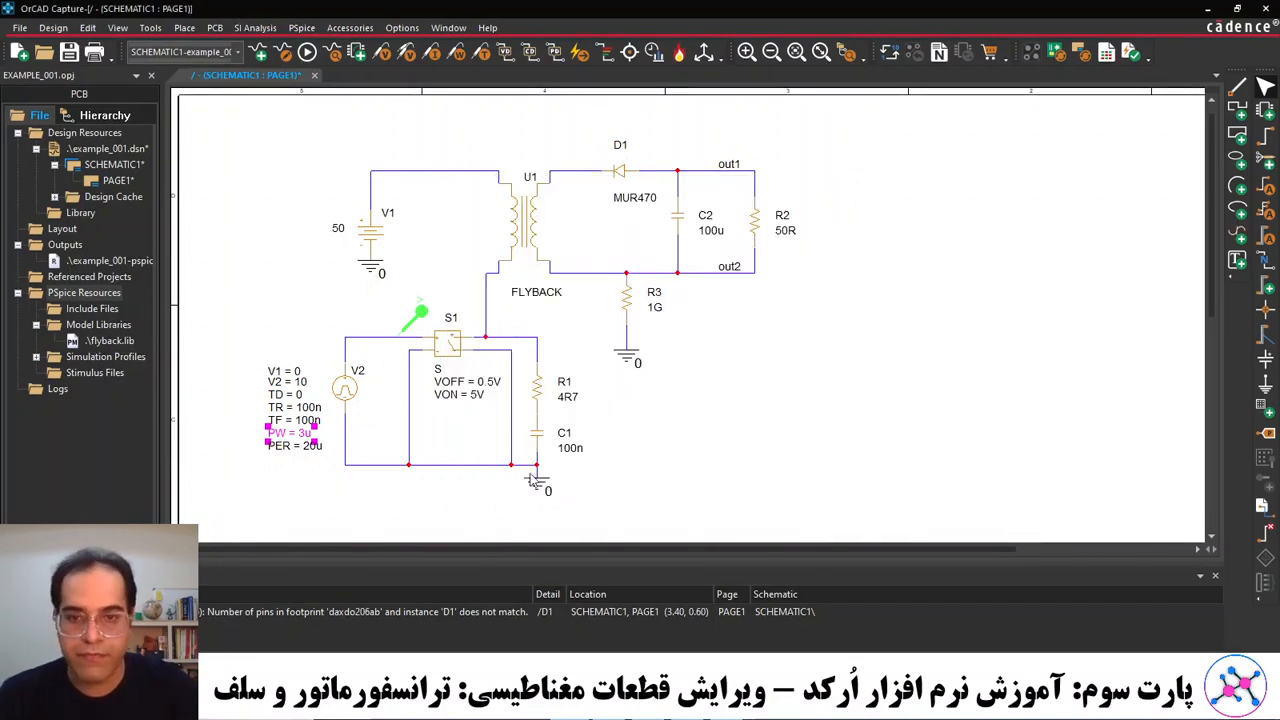
{"action": "left_click", "coordinate": [307, 52]}
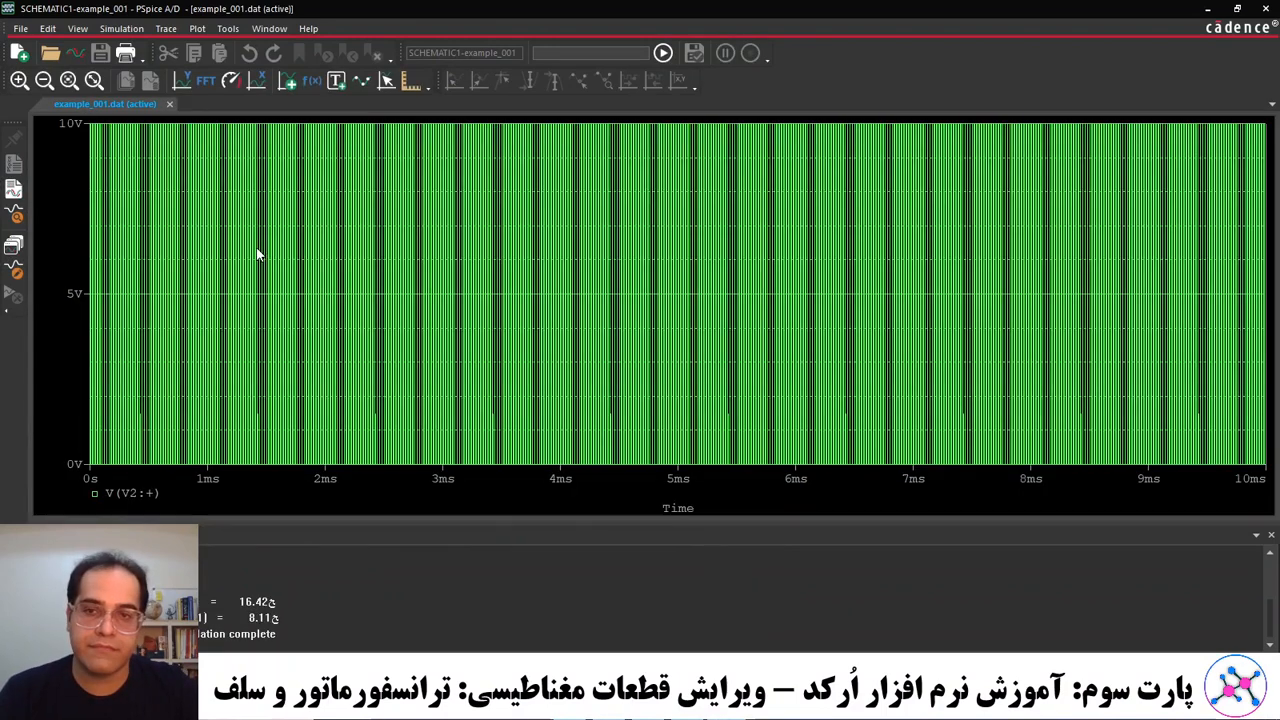
{"action": "left_click", "coordinate": [166, 28]}
{"action": "left_click", "coordinate": [230, 50]}
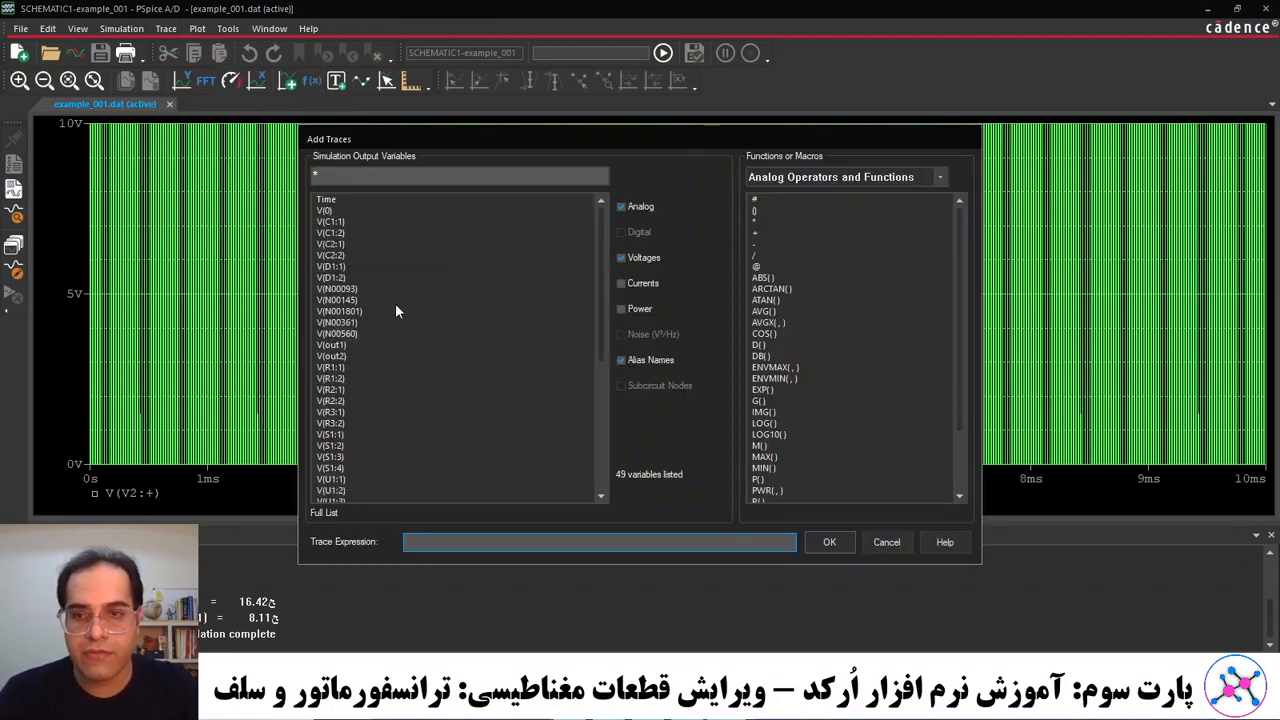
{"action": "left_click", "coordinate": [886, 542]}
{"action": "left_click", "coordinate": [166, 28]}
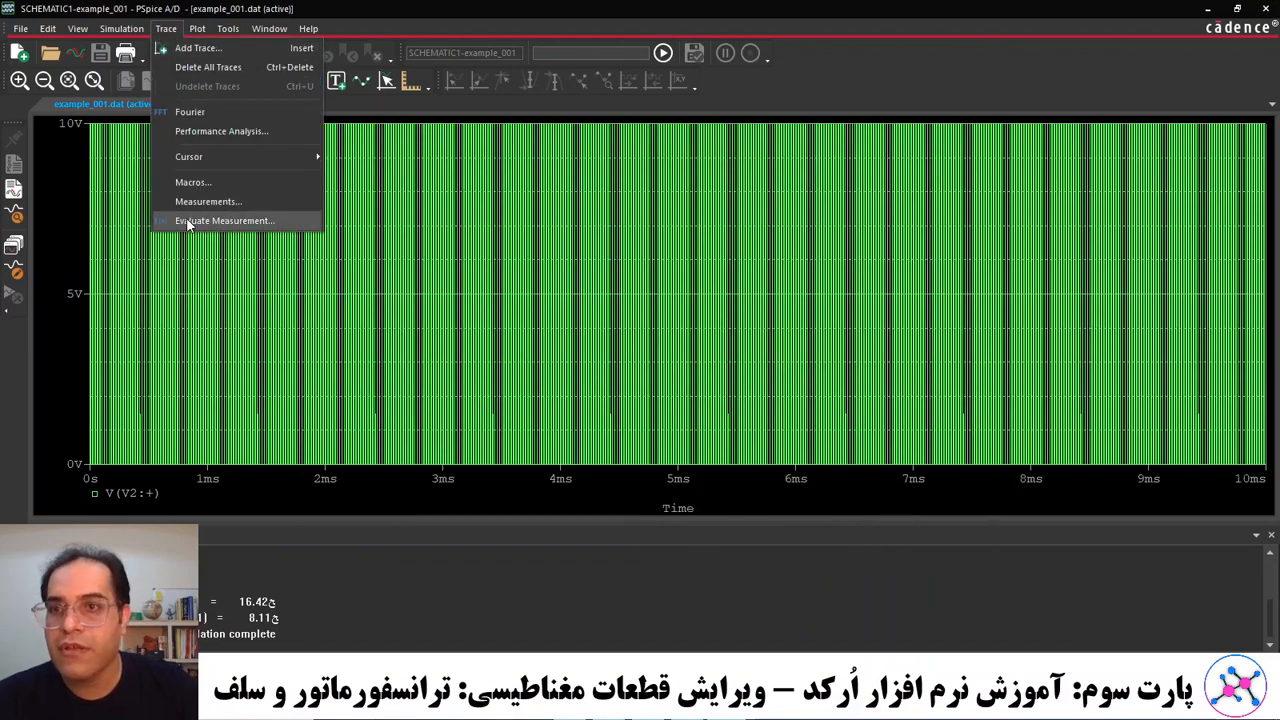
{"action": "left_click", "coordinate": [222, 130]}
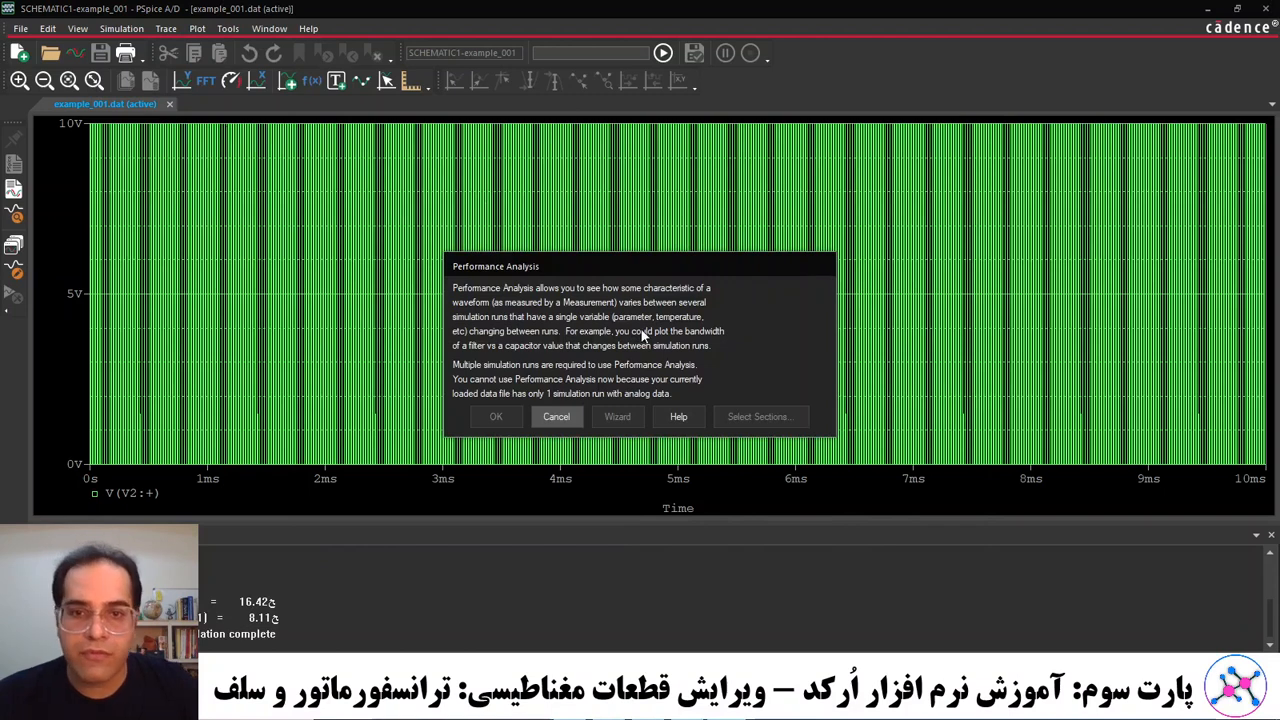
{"action": "left_click", "coordinate": [556, 417]}
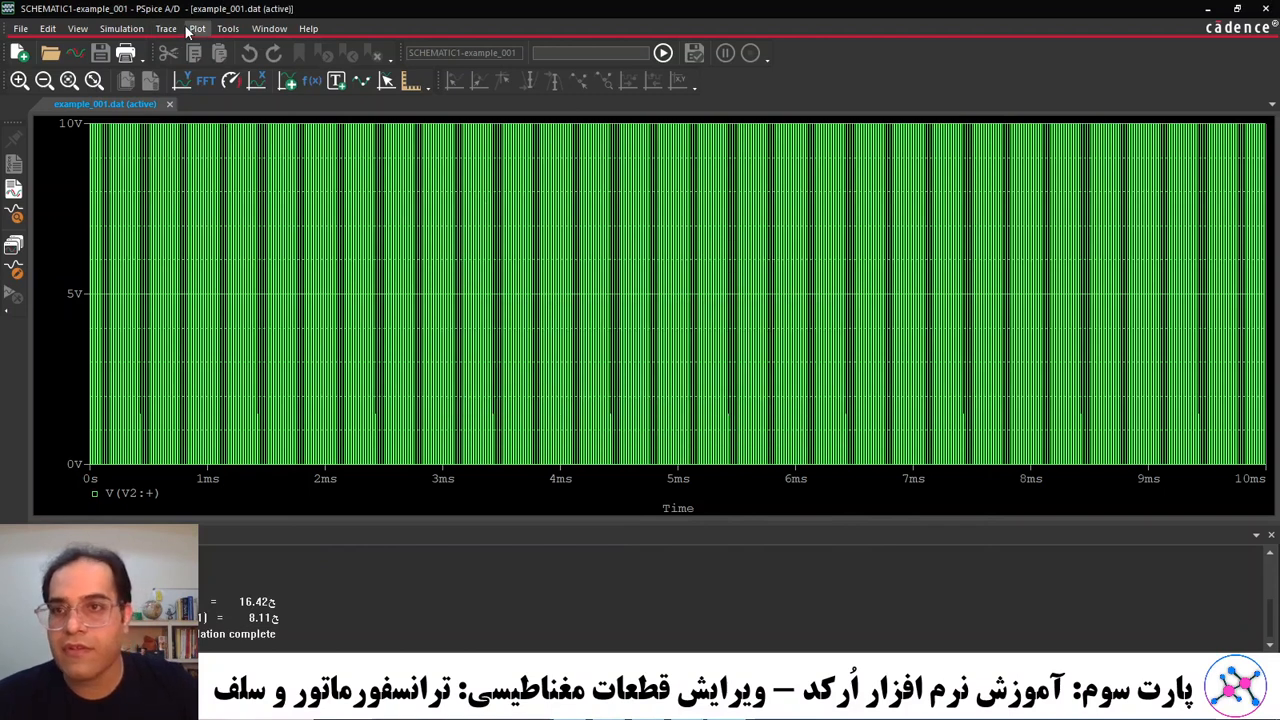
Add a trace of V(out2)-V(out1) to the new simulation plot.
{"action": "left_click", "coordinate": [166, 28]}
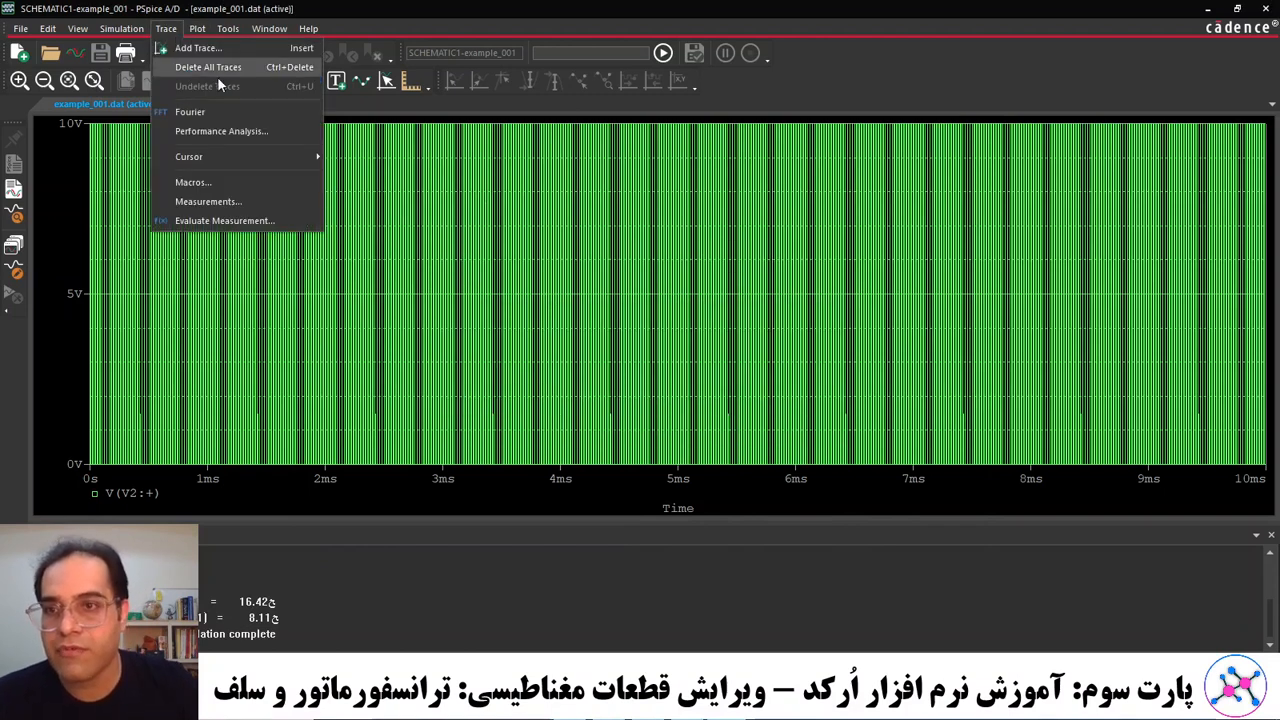
{"action": "left_click", "coordinate": [213, 47]}
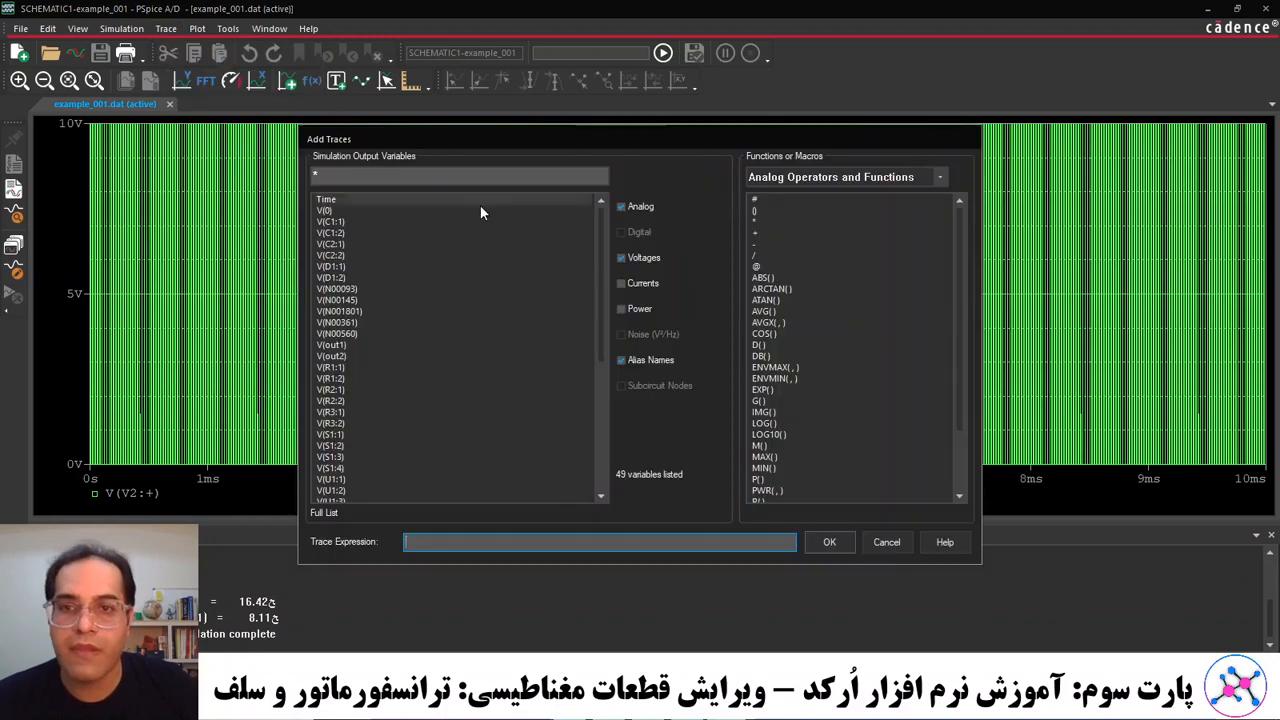
{"action": "scroll", "coordinate": [383, 377], "scroll_direction": "down", "scroll_amount": 7}
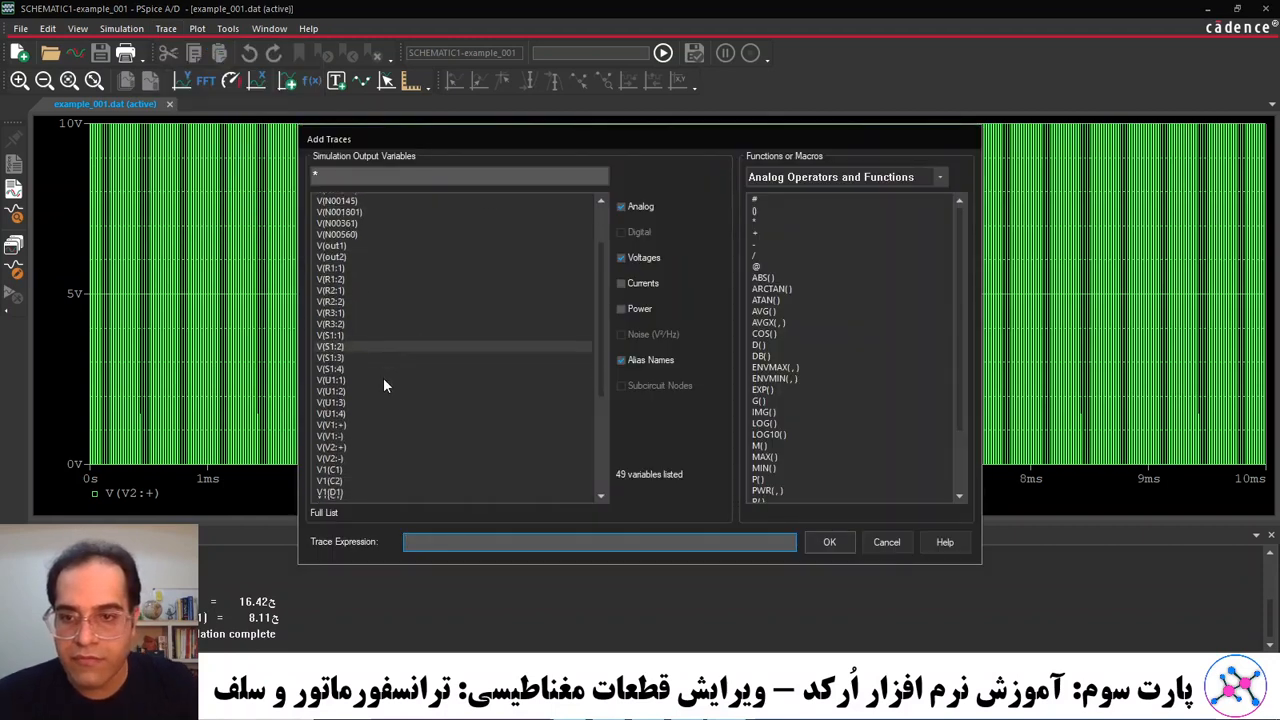
{"action": "scroll", "coordinate": [385, 437], "scroll_direction": "up", "scroll_amount": 6}
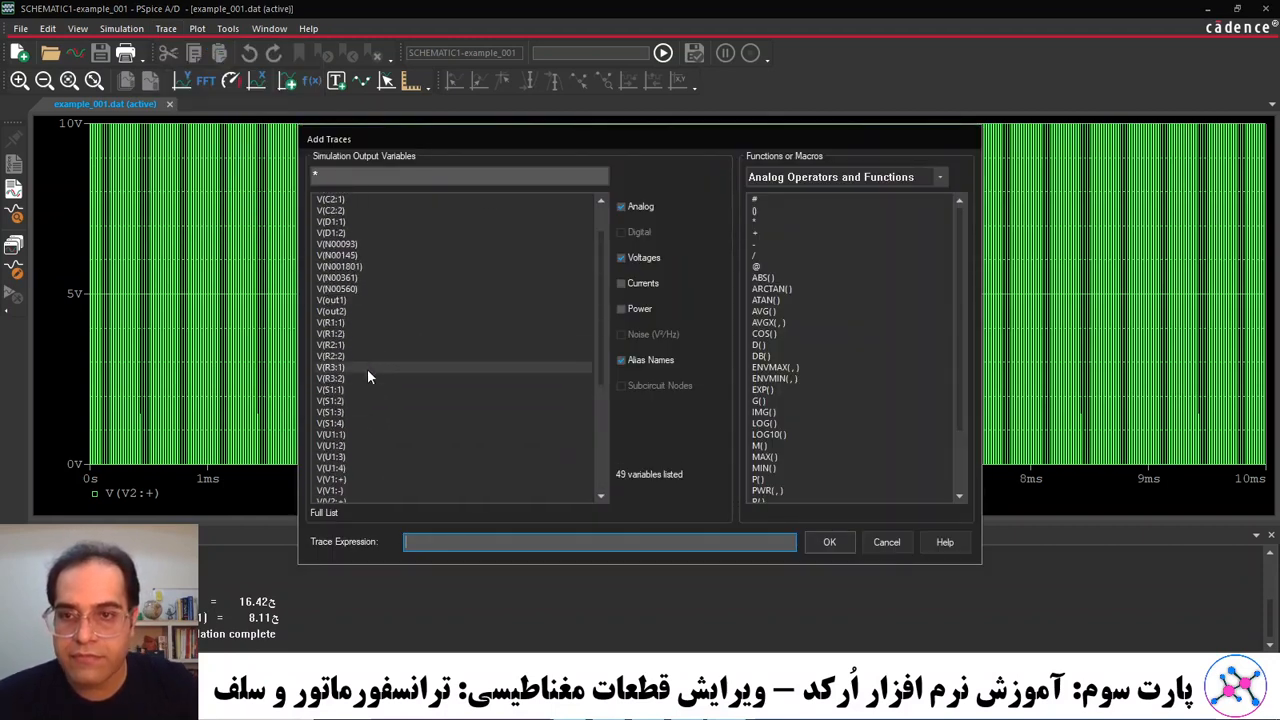
{"action": "left_click", "coordinate": [352, 299]}
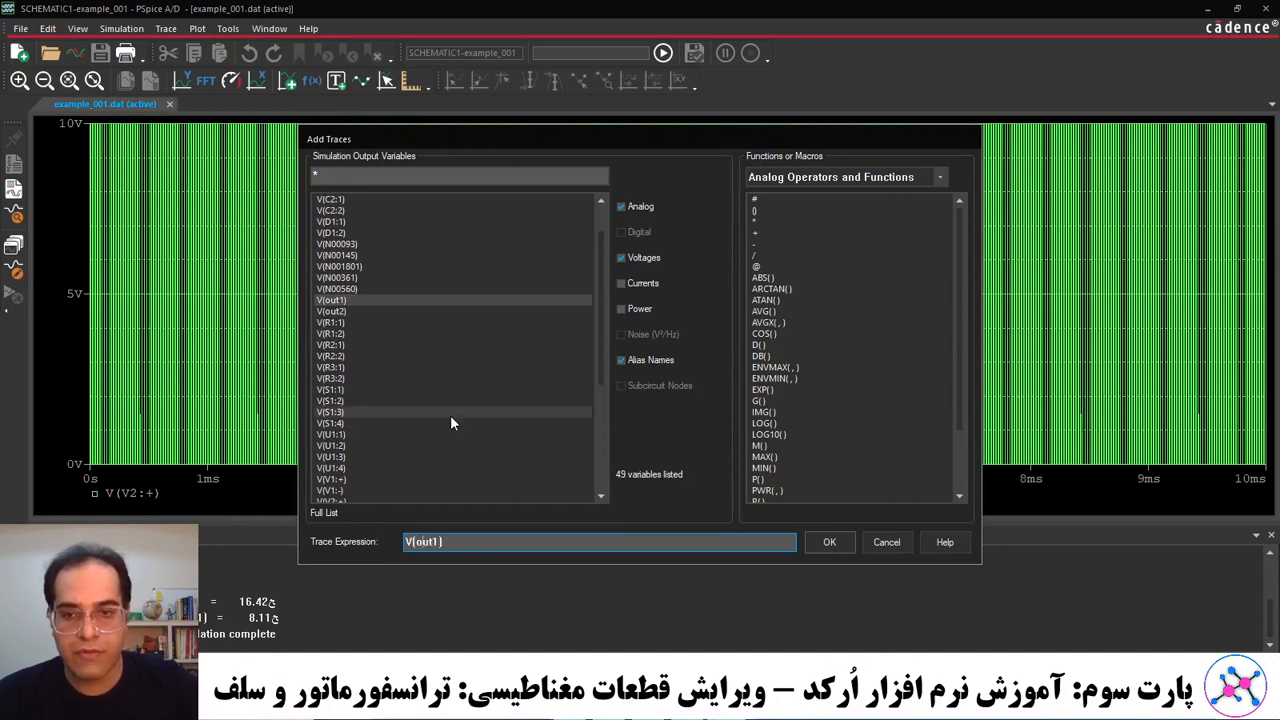
{"action": "type", "text": "-"}
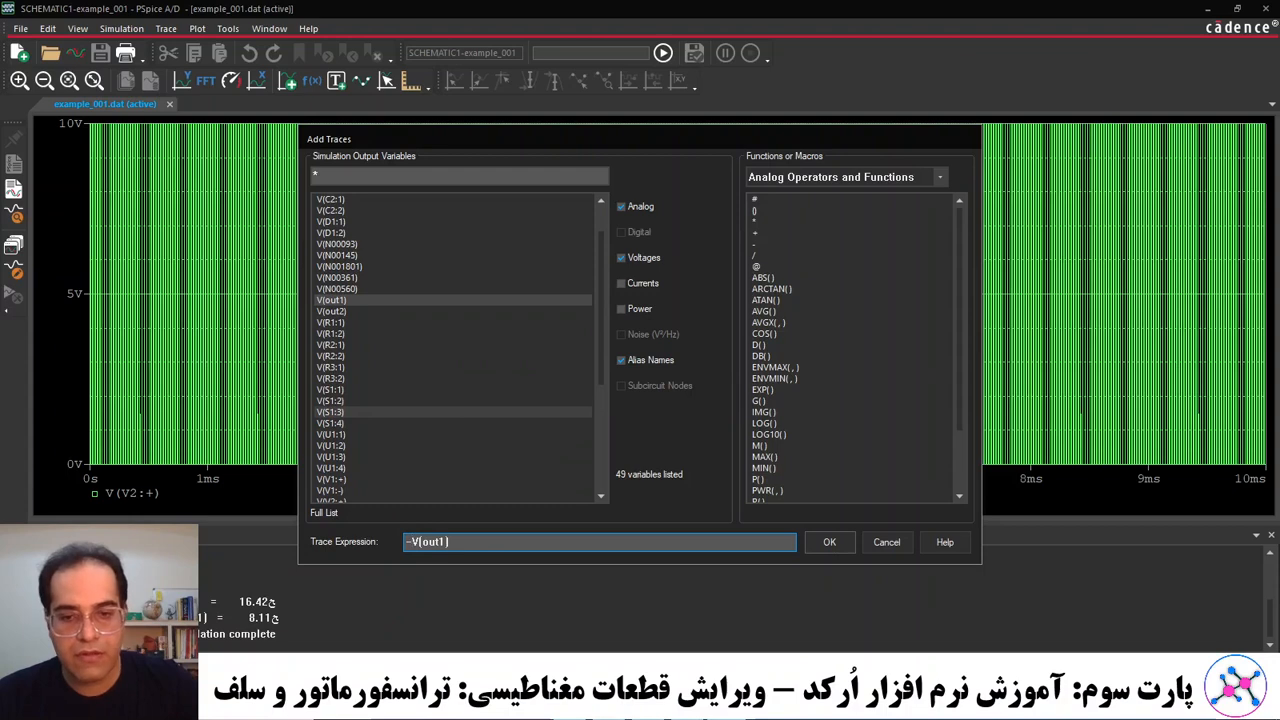
{"action": "left_click", "coordinate": [340, 311]}
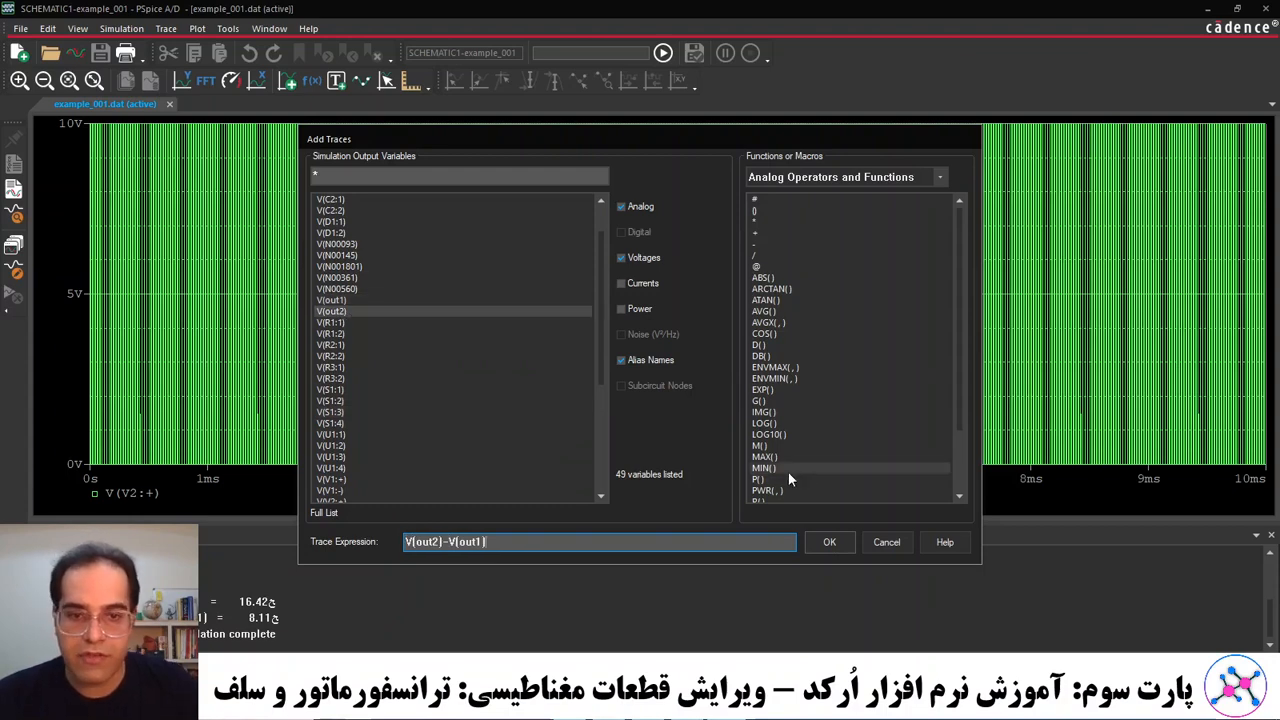
{"action": "left_click", "coordinate": [829, 542]}
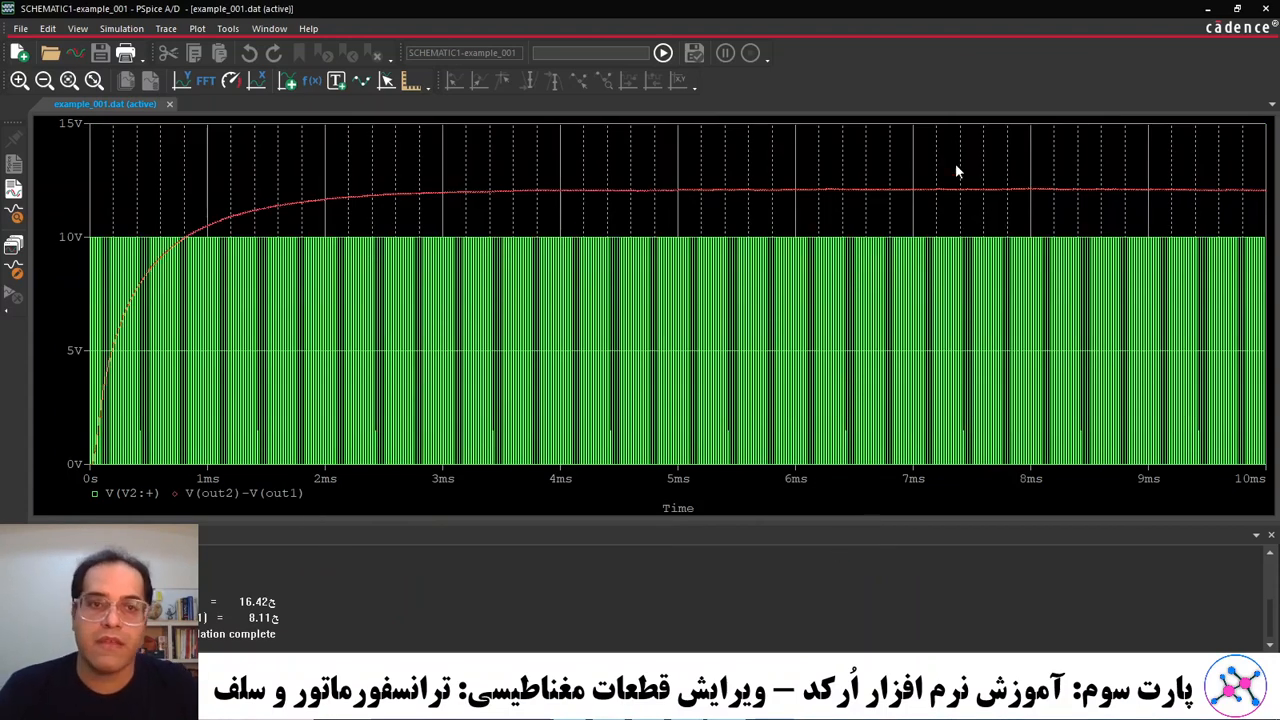
Examine the output trace's ripple between about 5.45 and 7.6 ms, and return to the OrCAD Capture schematic.
{"action": "left_click", "coordinate": [69, 80]}
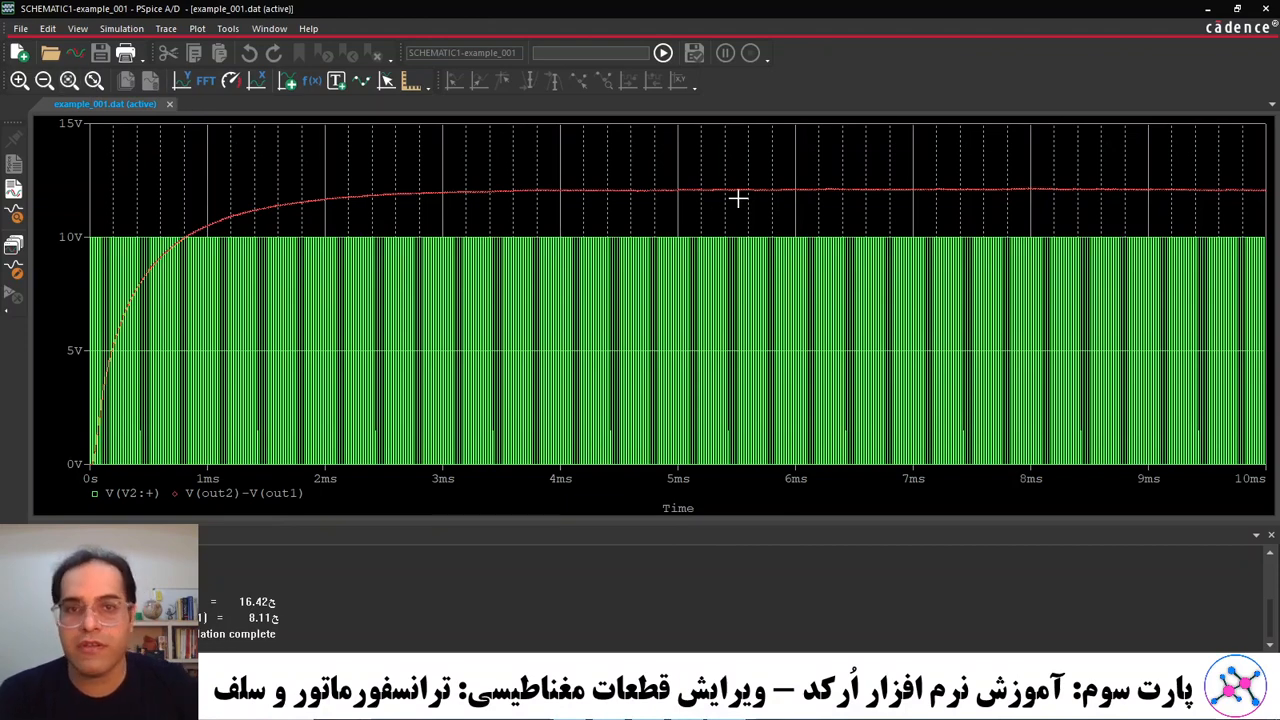
{"action": "left_click_drag", "start_coordinate": [731, 183], "coordinate": [985, 204]}
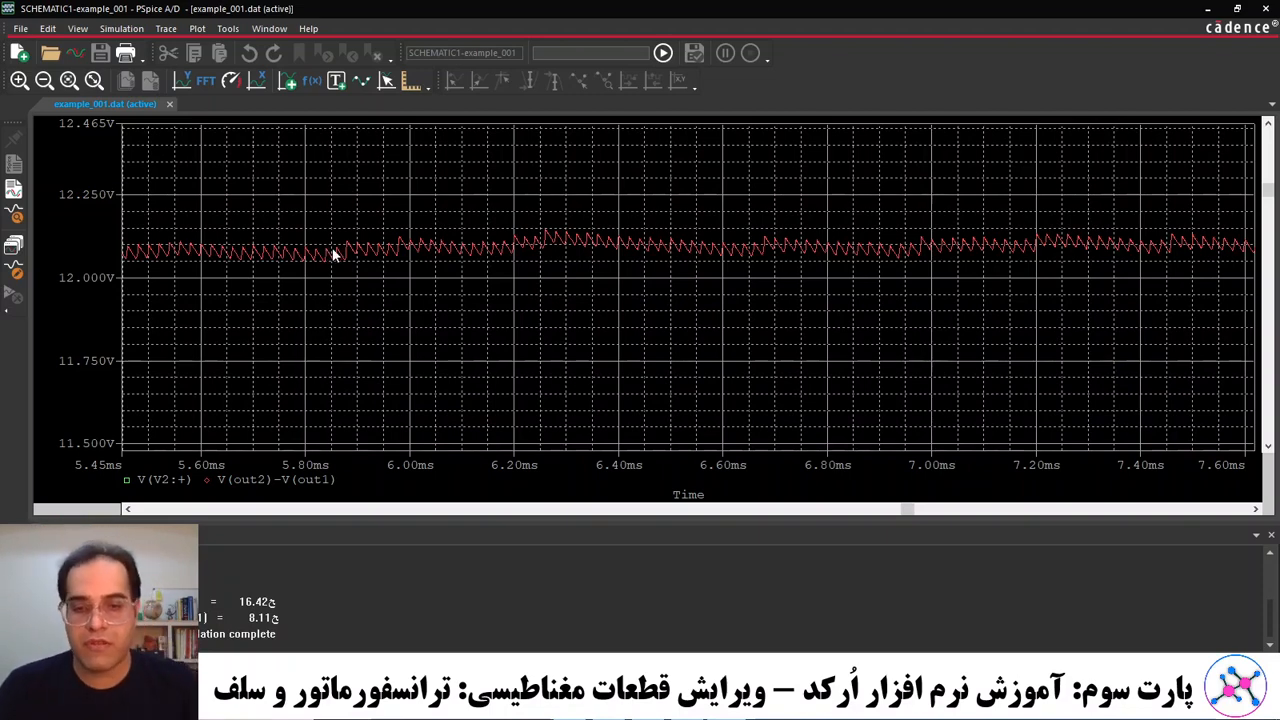
{"action": "left_click", "coordinate": [450, 706]}
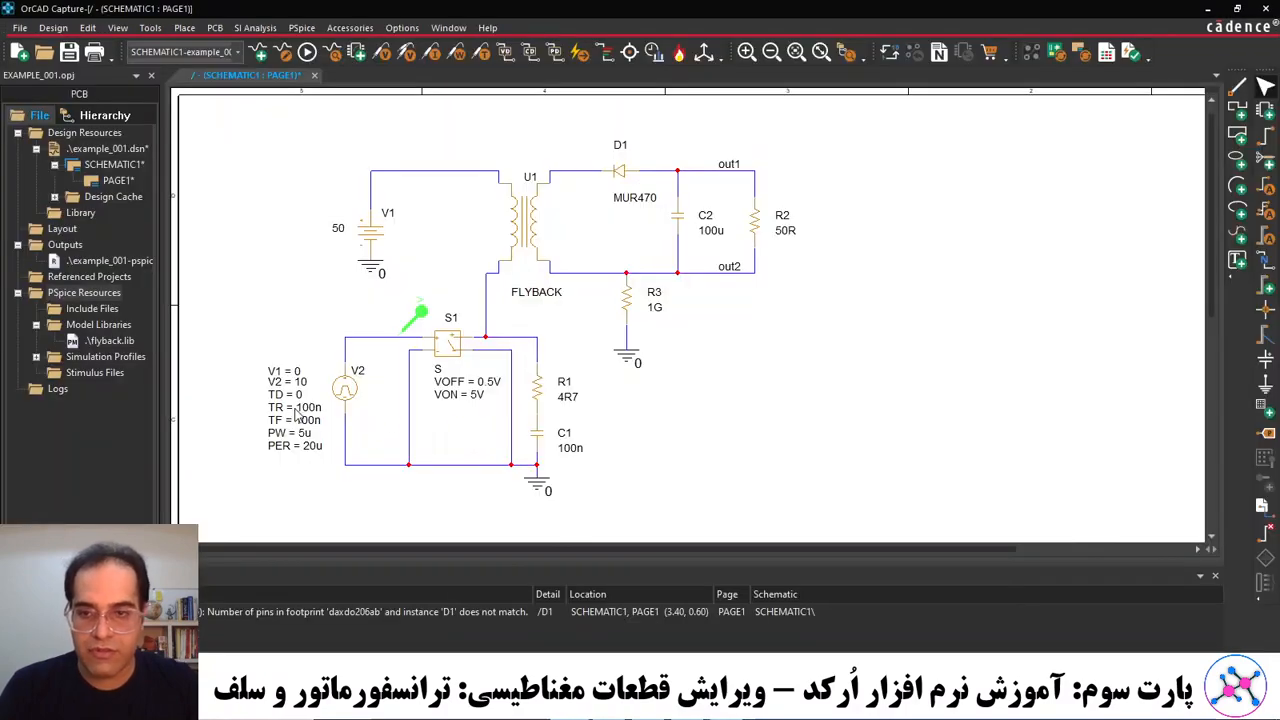
Set the pulse width PW of source V2 to 4u, rerun the simulation, and open the new results in PSpice A/D.
{"action": "double_click", "coordinate": [297, 424]}
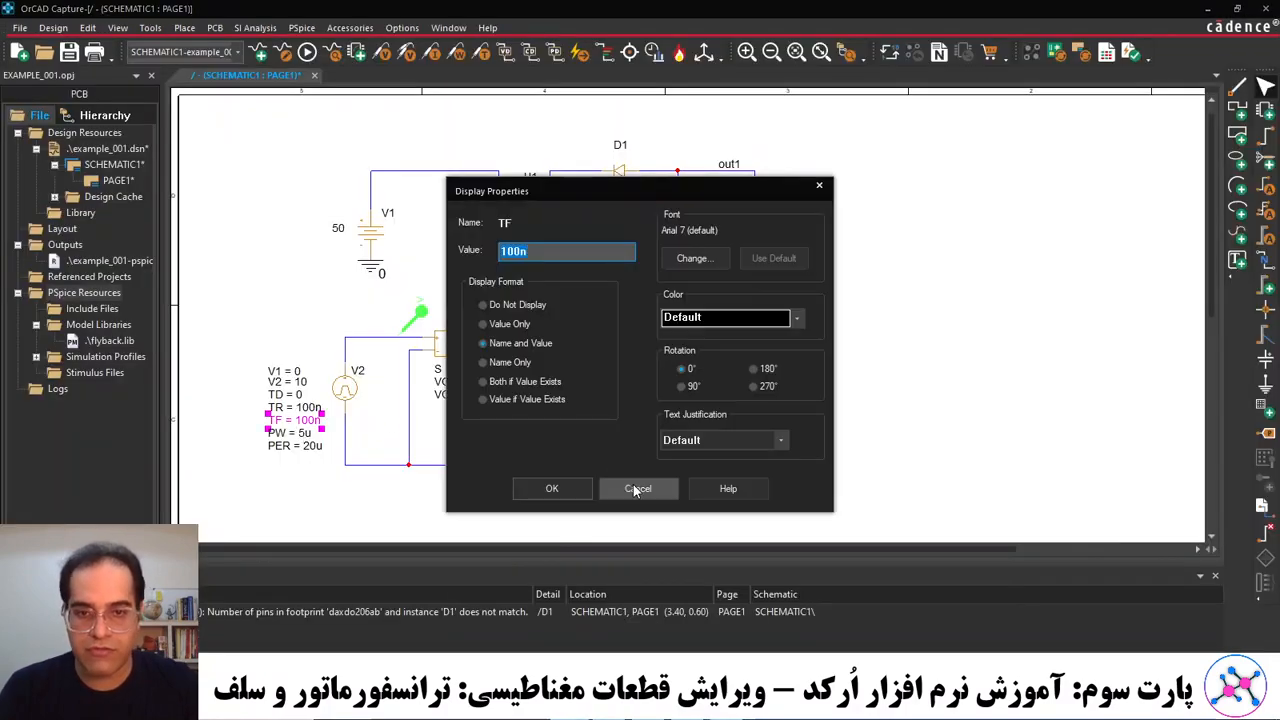
{"action": "left_click", "coordinate": [636, 489]}
{"action": "double_click", "coordinate": [305, 435]}
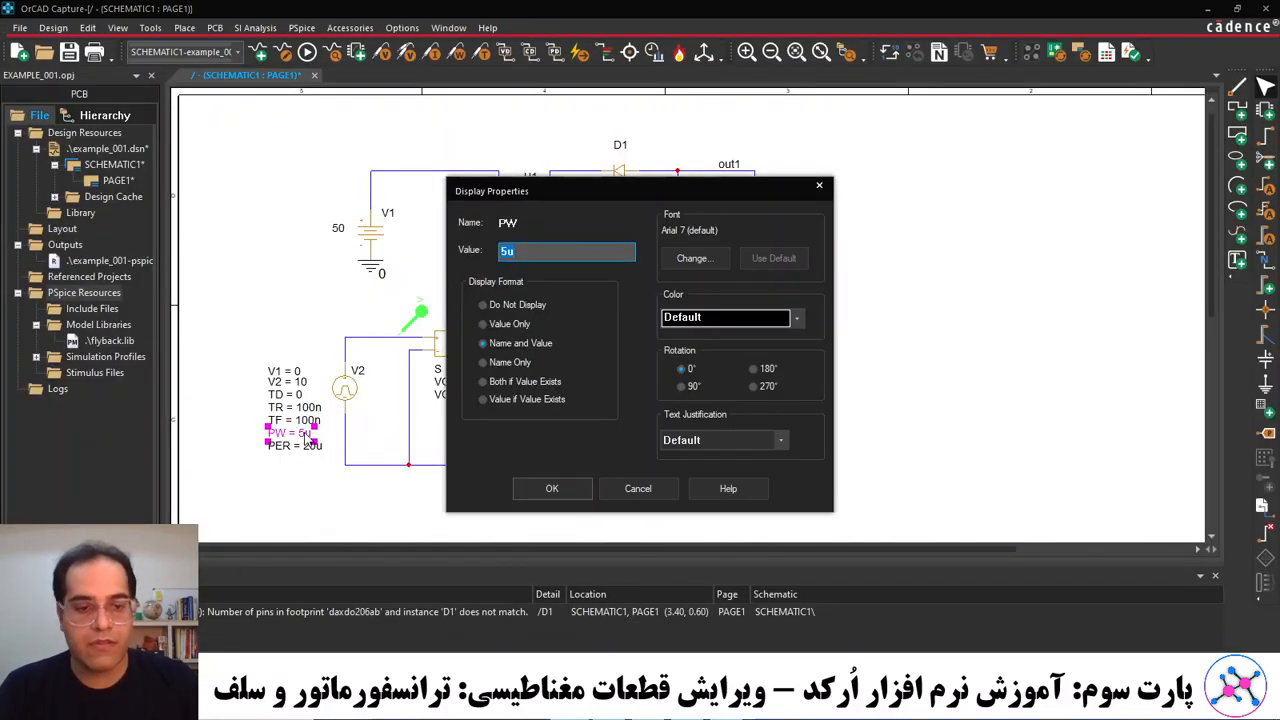
{"action": "type", "text": "4u"}
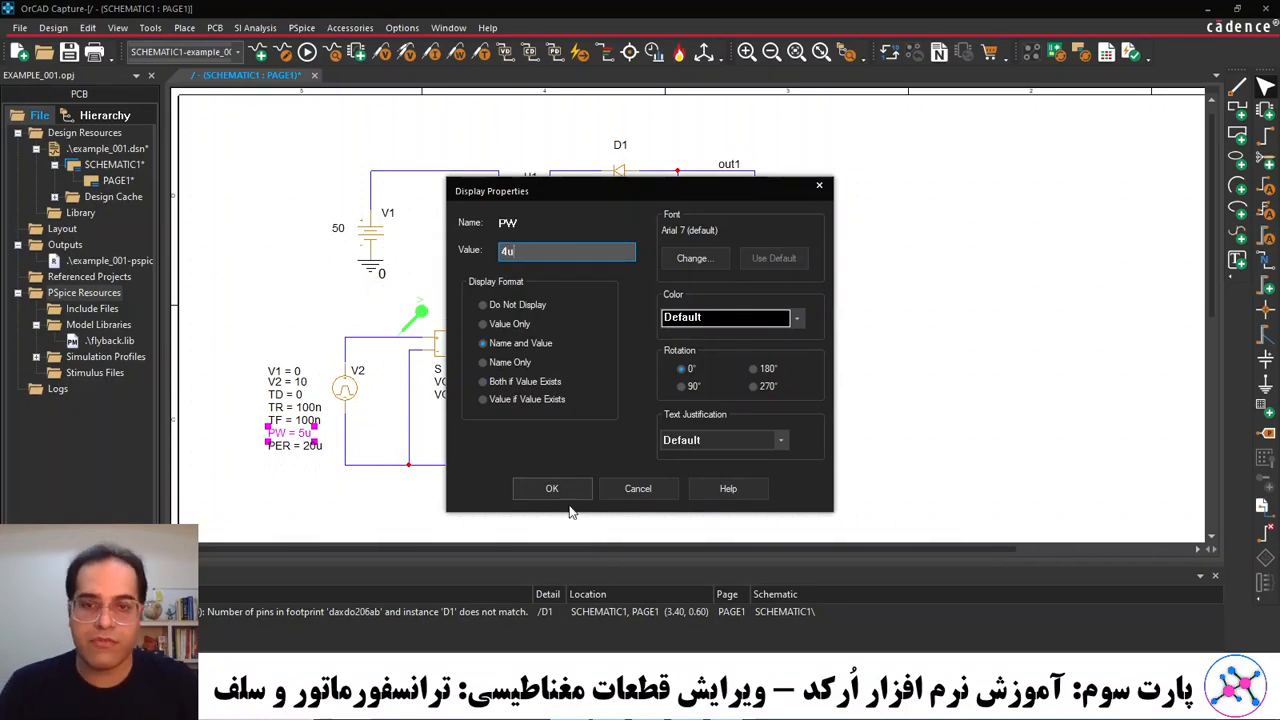
{"action": "key", "text": "Return"}
{"action": "left_click", "coordinate": [307, 52]}
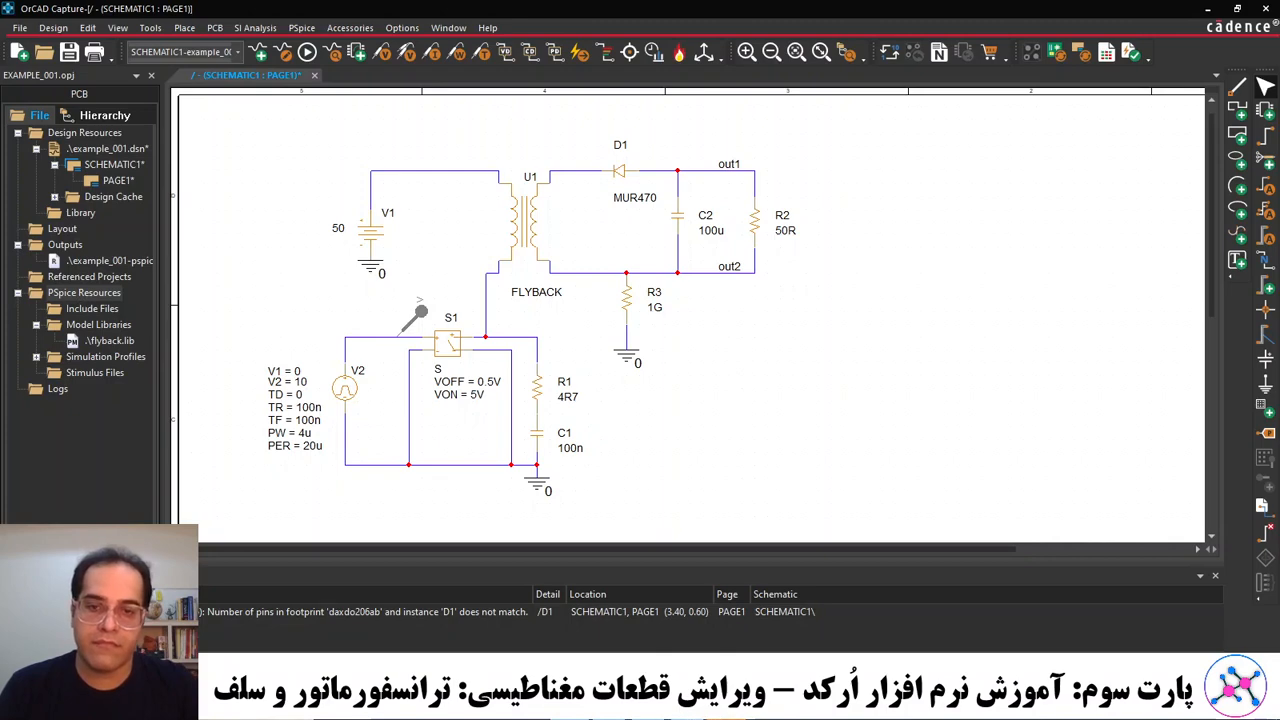
{"action": "mouse_move", "coordinate": [725, 710]}
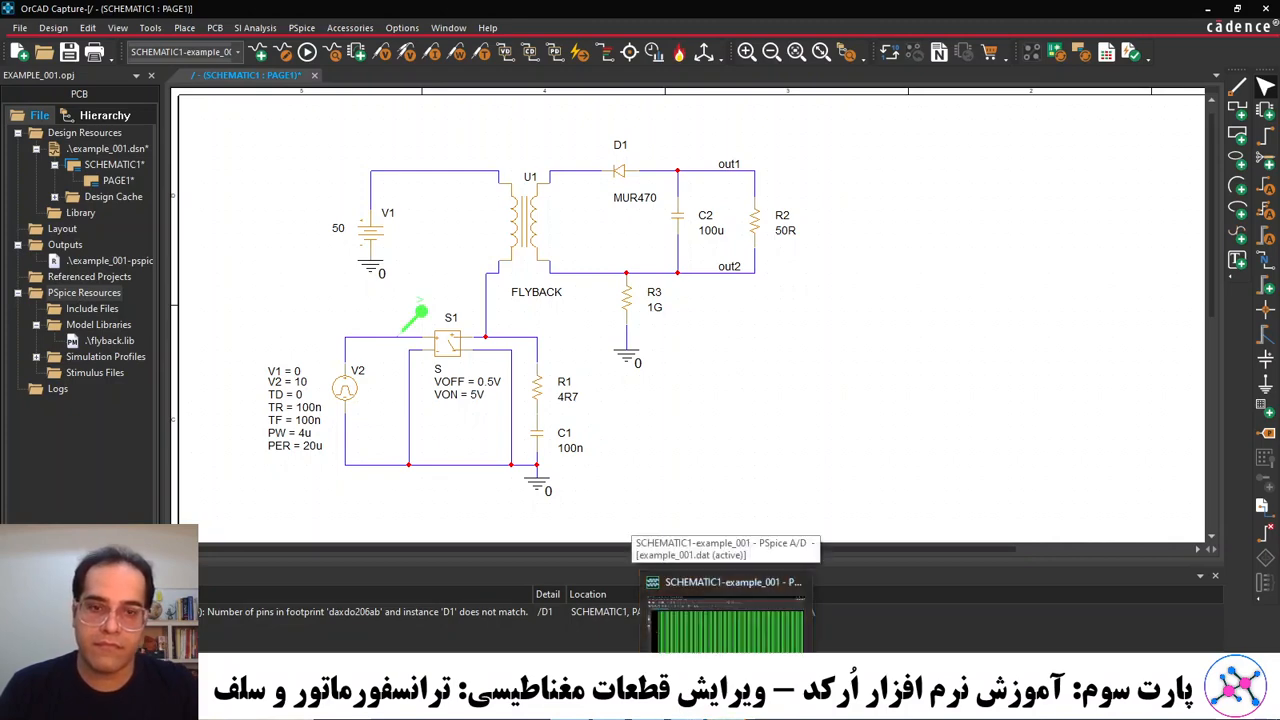
{"action": "left_click", "coordinate": [725, 625]}
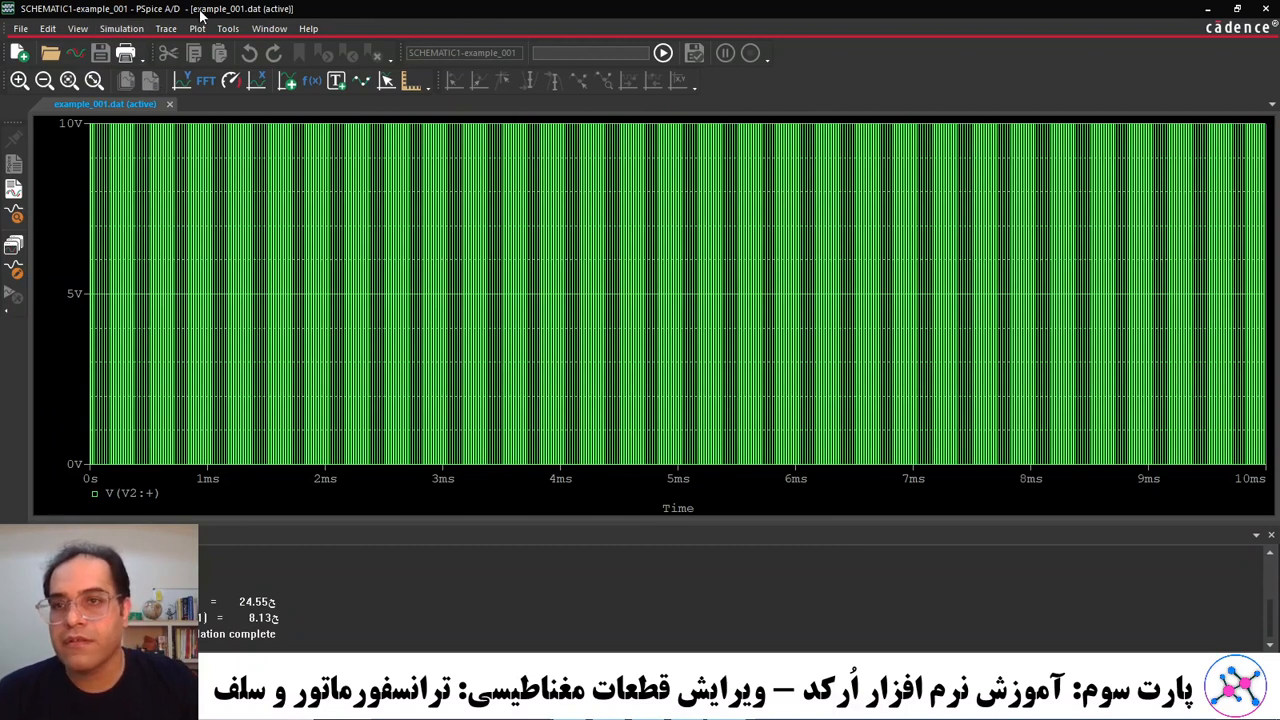
{"action": "left_click", "coordinate": [168, 29]}
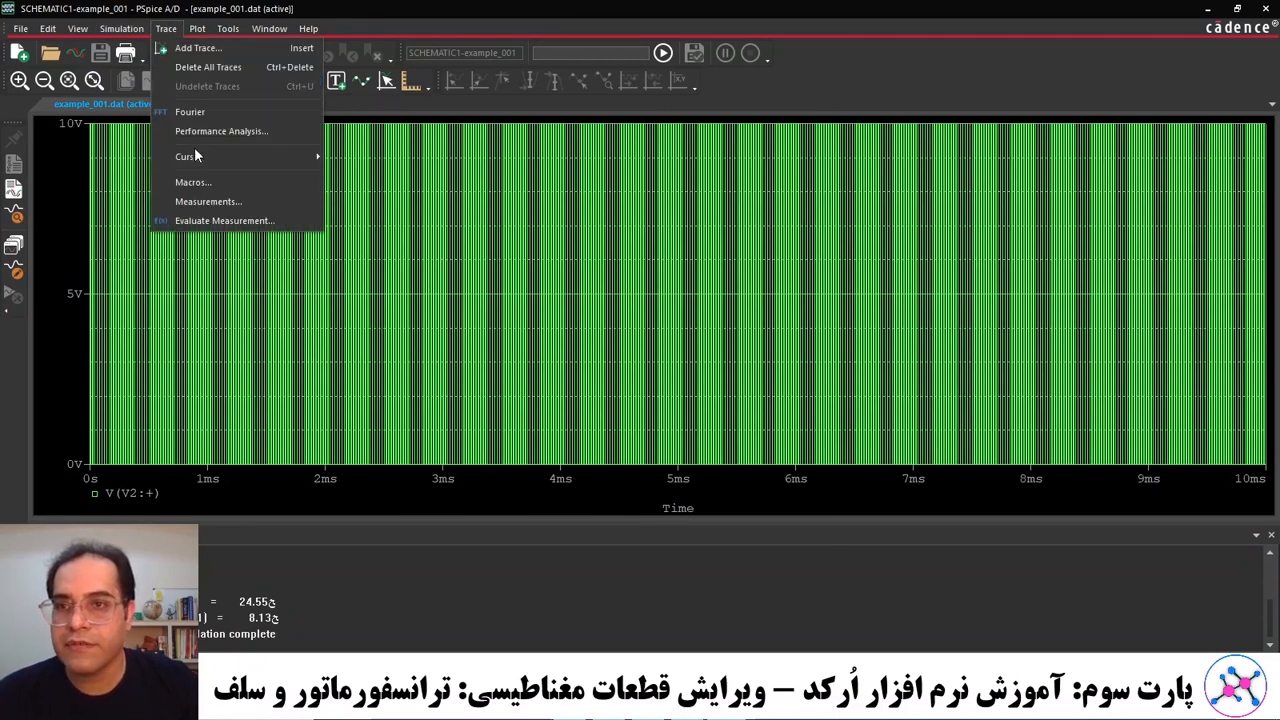
{"action": "left_click", "coordinate": [212, 221]}
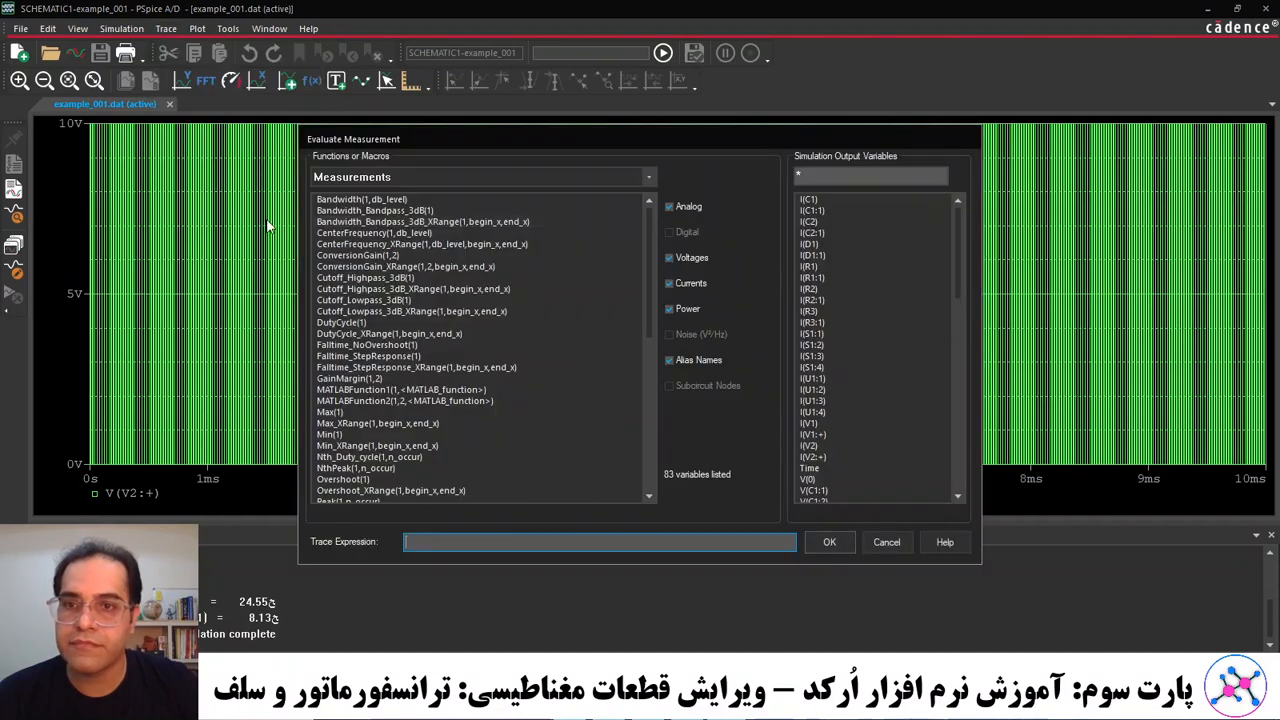
{"action": "left_click", "coordinate": [886, 541]}
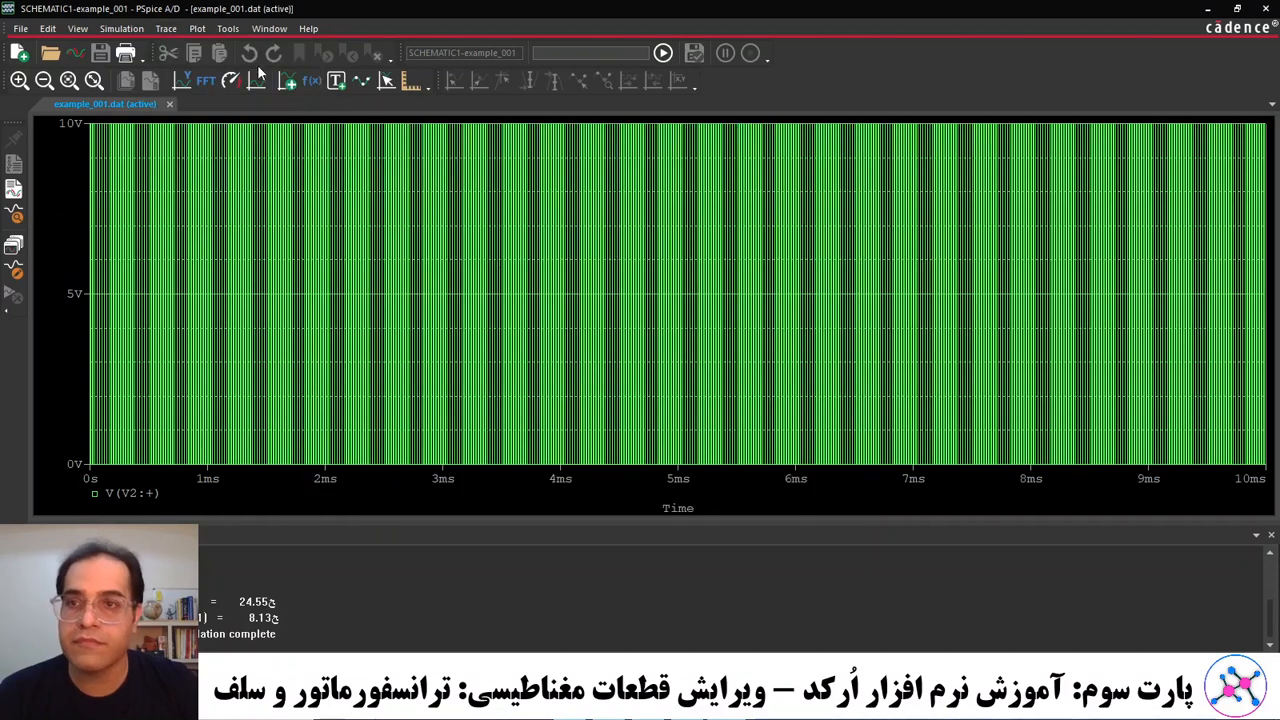
Add a trace of V(out2) - V(out1) alongside V(V2:+) in the simulation plot.
{"action": "left_click", "coordinate": [167, 29]}
{"action": "left_click", "coordinate": [197, 29]}
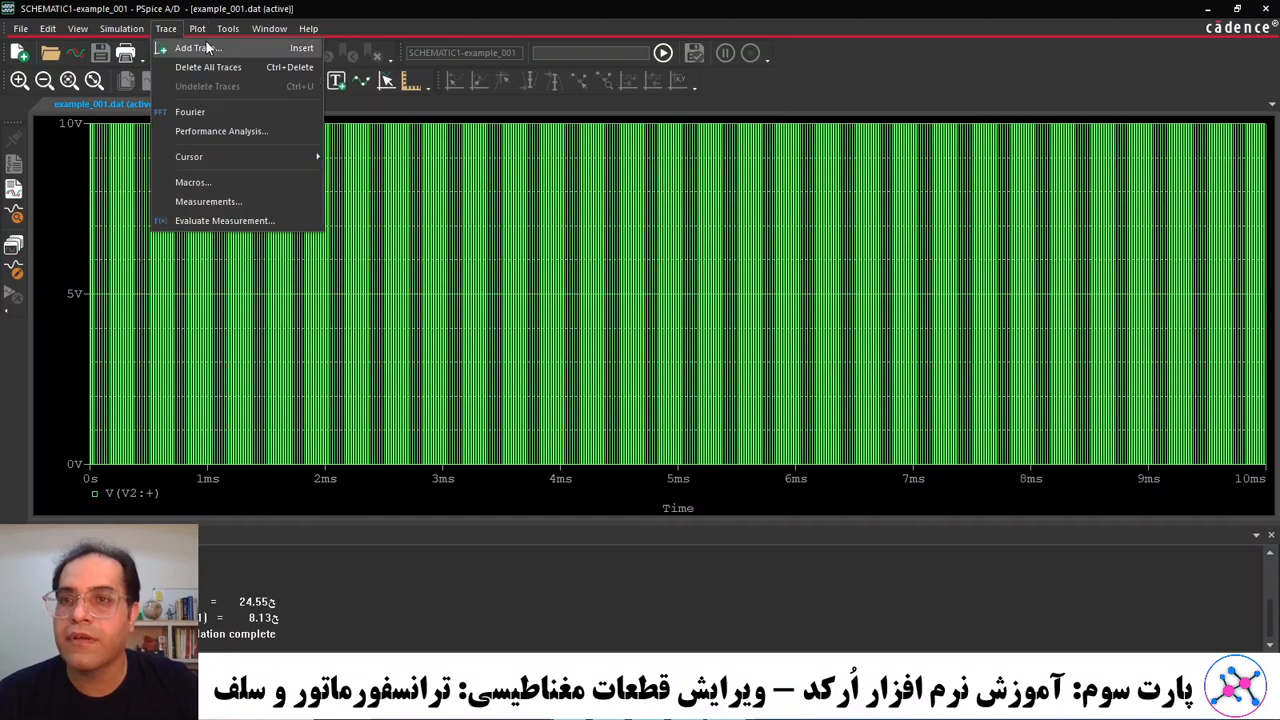
{"action": "left_click", "coordinate": [205, 47]}
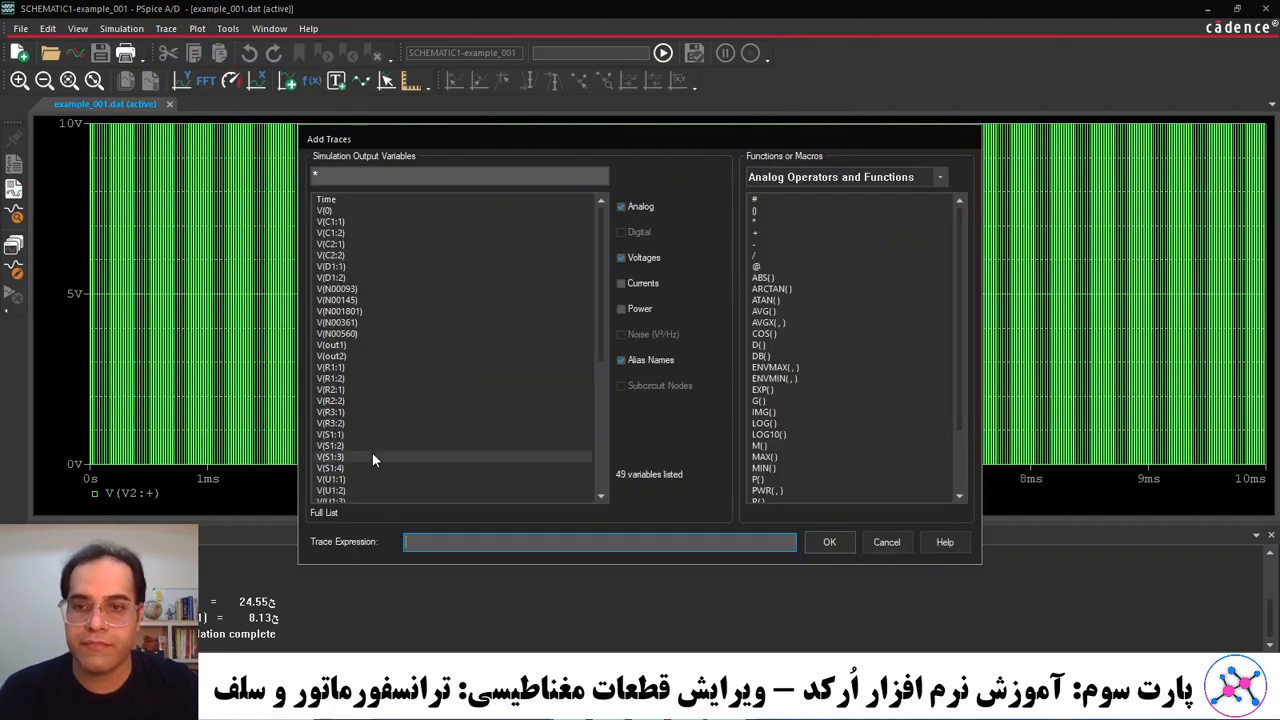
{"action": "left_click", "coordinate": [350, 356]}
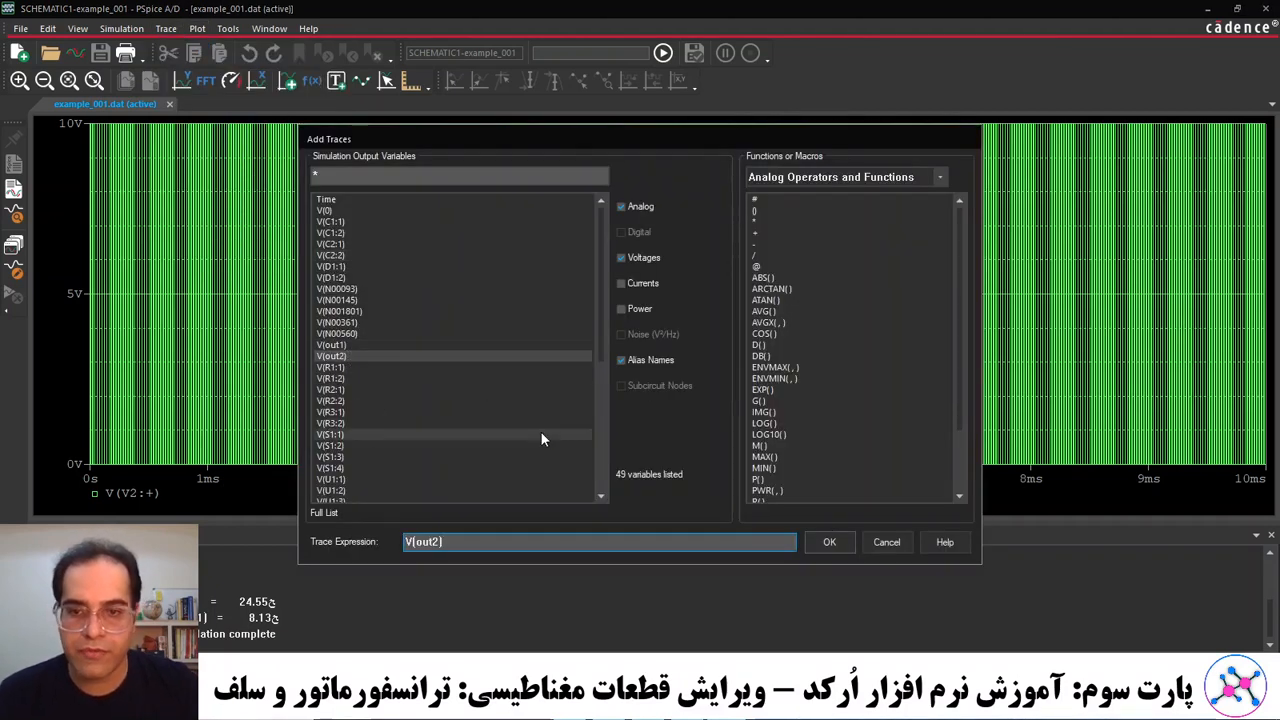
{"action": "left_click", "coordinate": [757, 243]}
{"action": "left_click", "coordinate": [380, 345]}
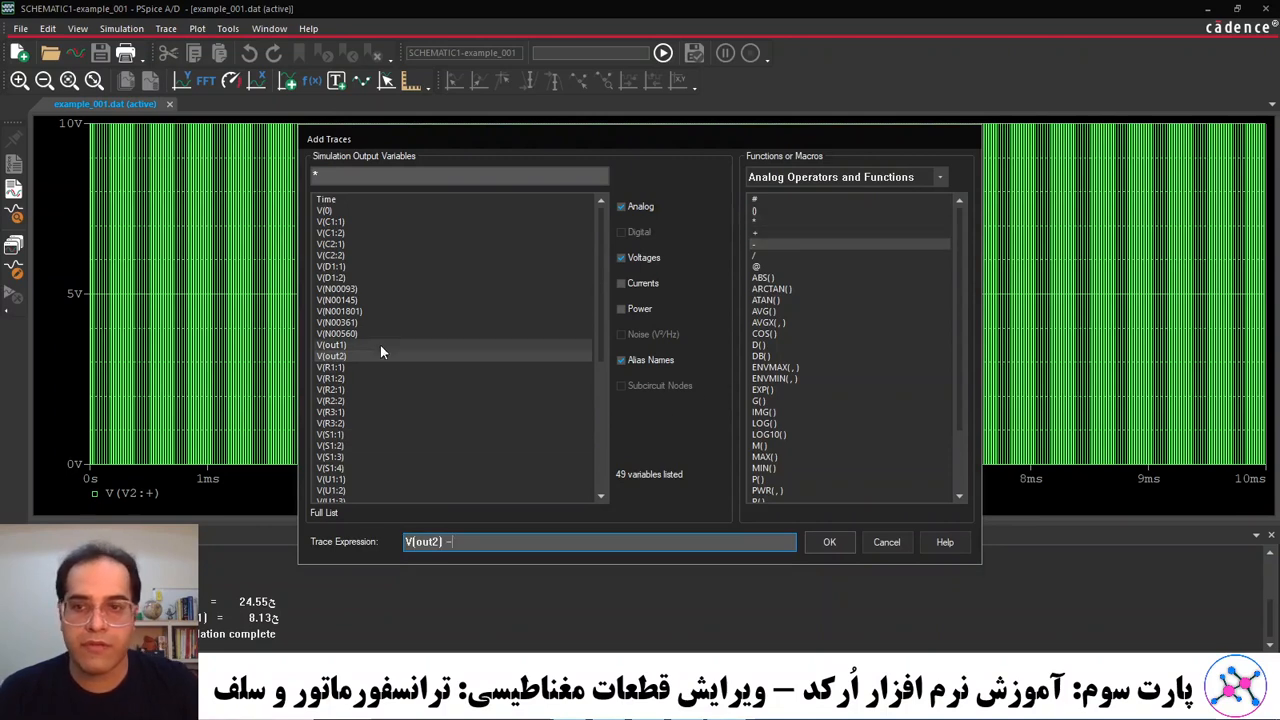
{"action": "left_click", "coordinate": [828, 541]}
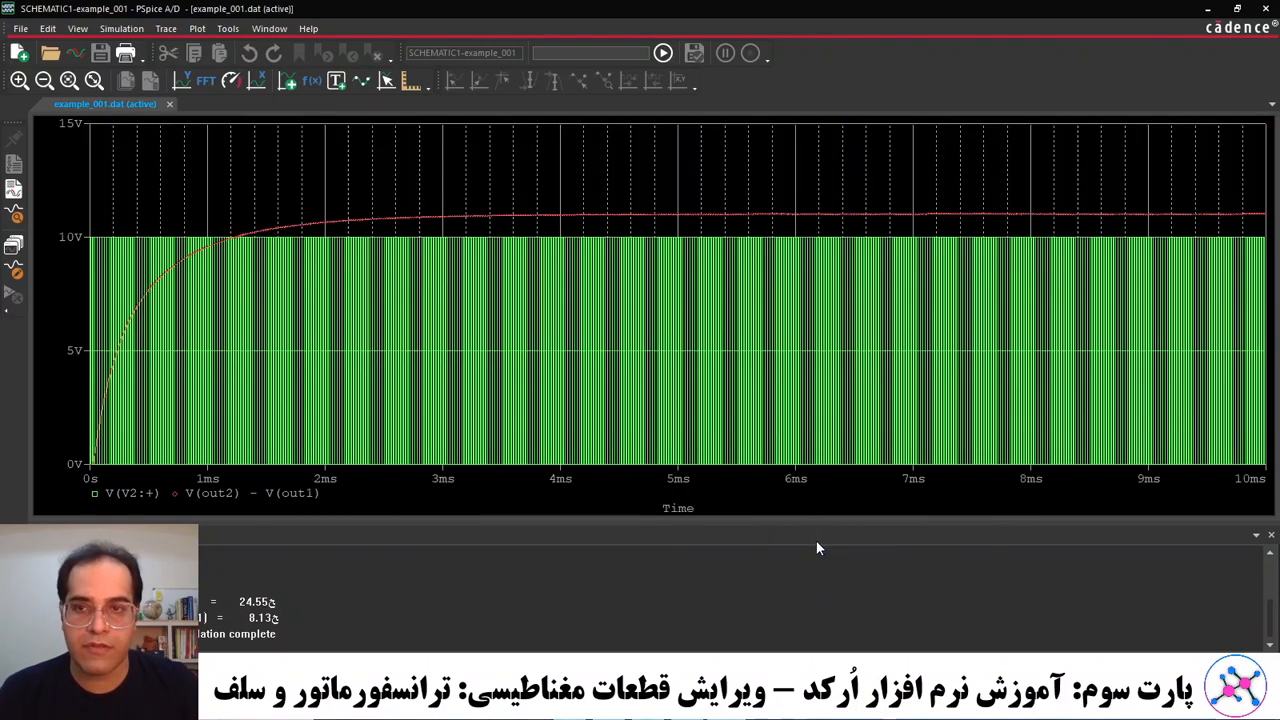
Examine the output trace's ripple between about 4.05 and 5.27 ms, and return to the OrCAD Capture schematic.
{"action": "left_click", "coordinate": [69, 80]}
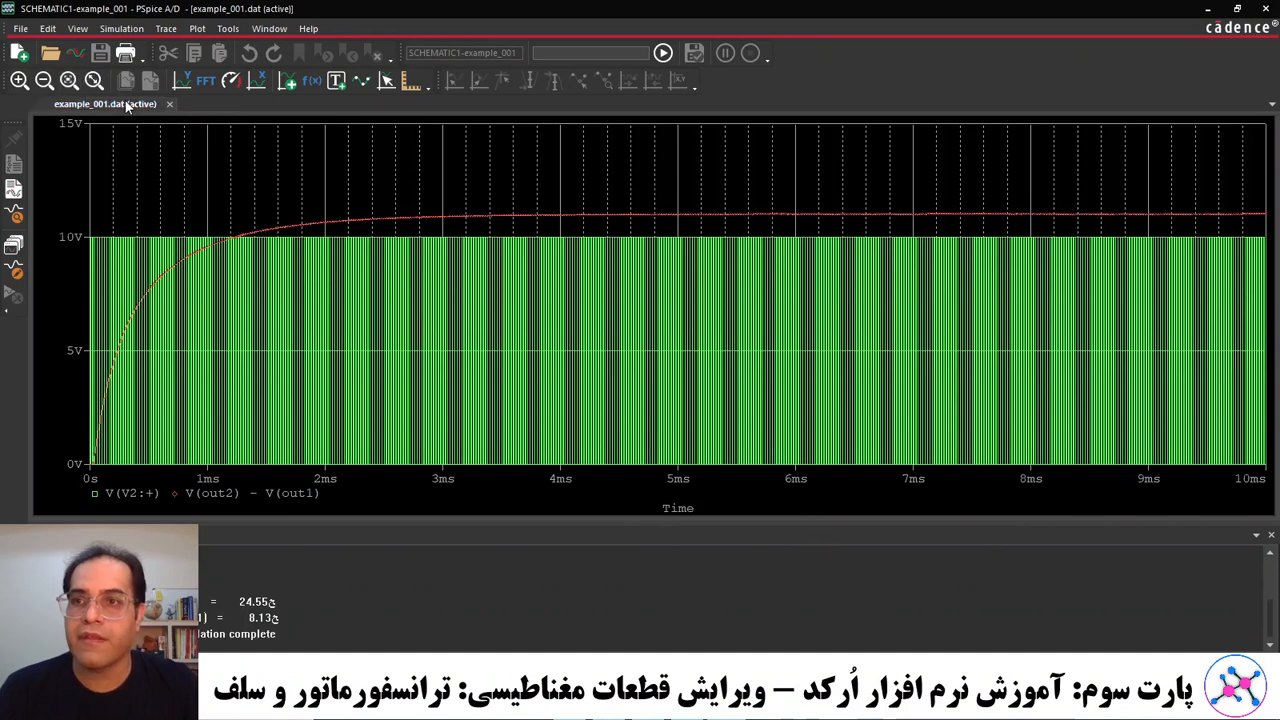
{"action": "left_click_drag", "start_coordinate": [566, 200], "coordinate": [702, 226]}
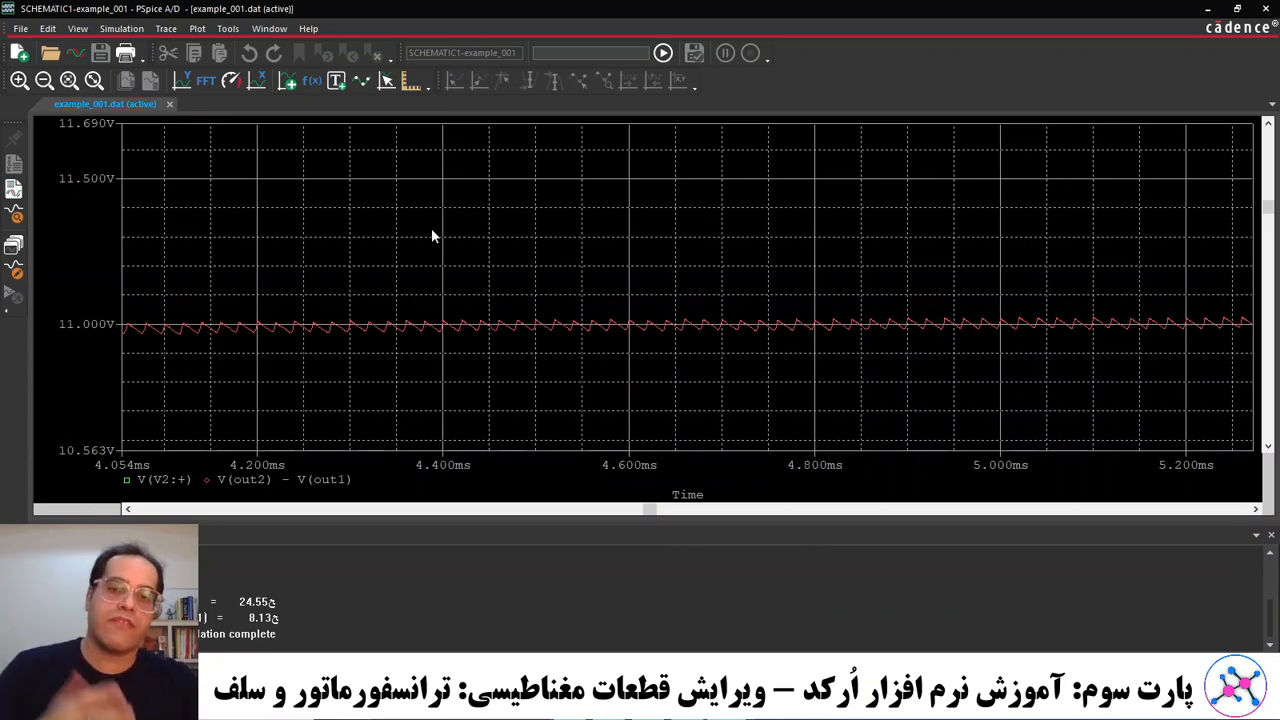
{"action": "left_click", "coordinate": [463, 718]}
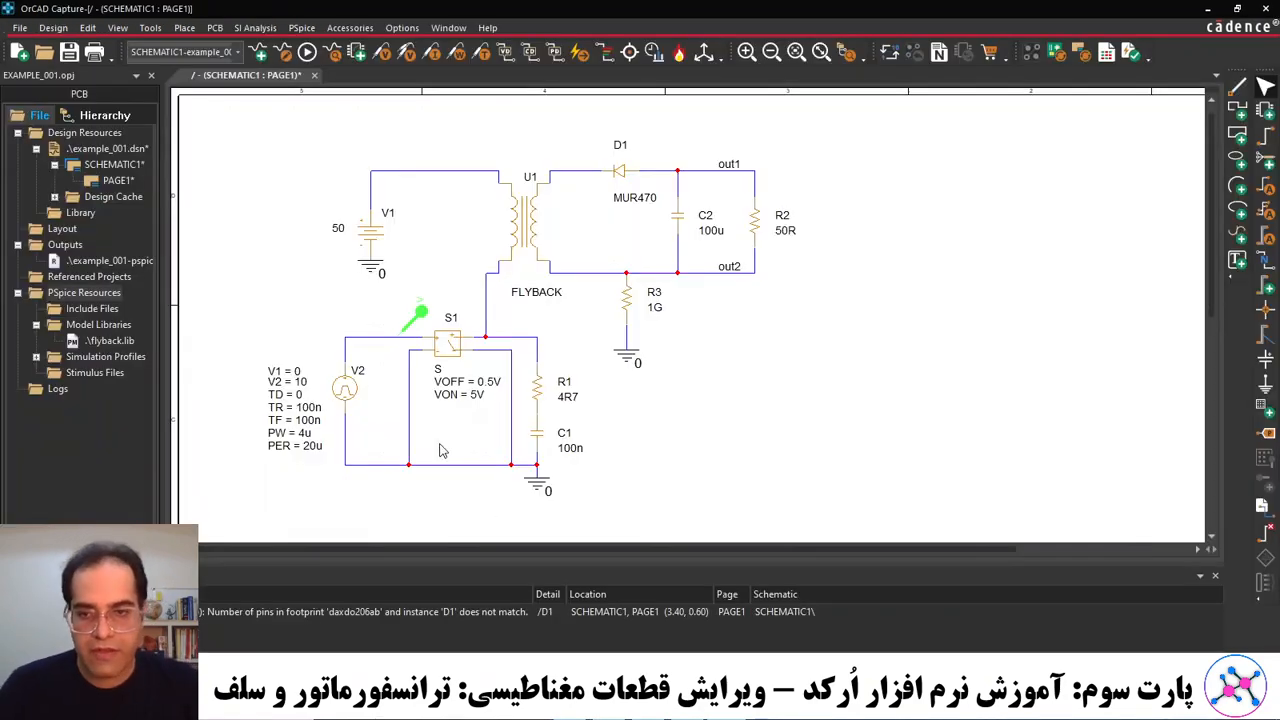
Set the pulse width PW of source V2 to 5u, rerun the simulation, and open the new results in PSpice A/D.
{"action": "double_click", "coordinate": [310, 437]}
{"action": "type", "text": "5u"}
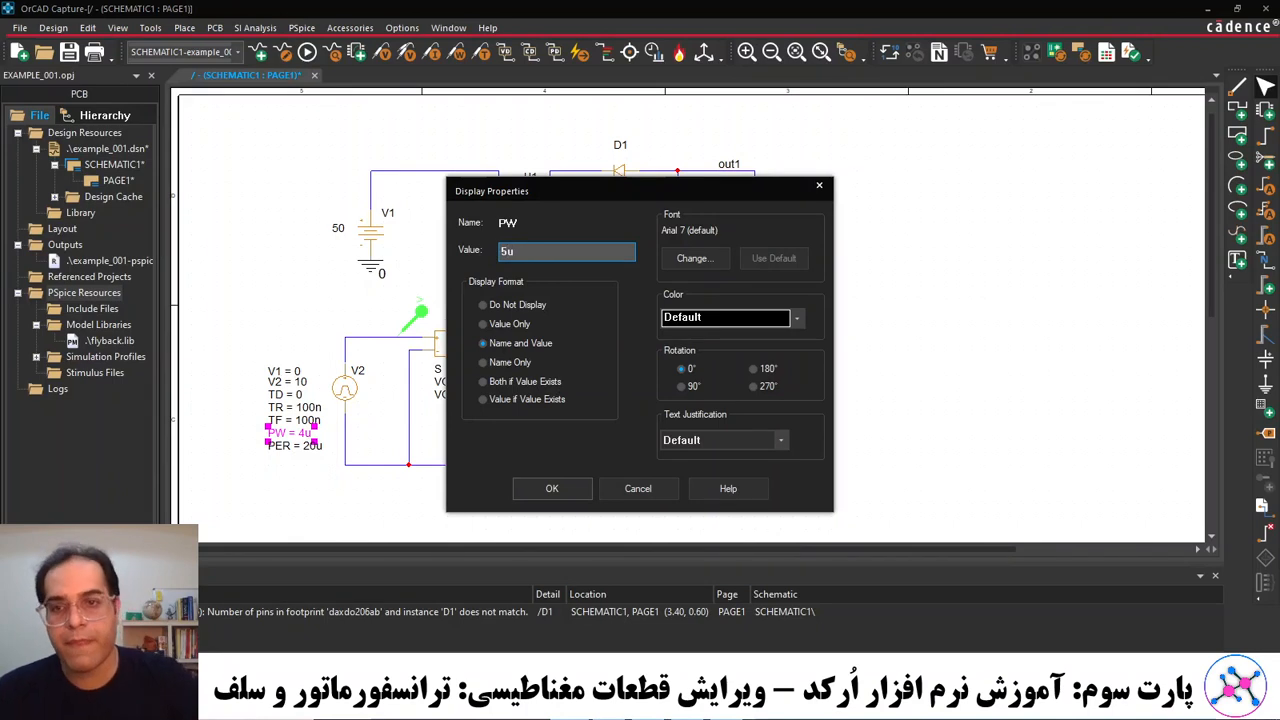
{"action": "left_click", "coordinate": [552, 488]}
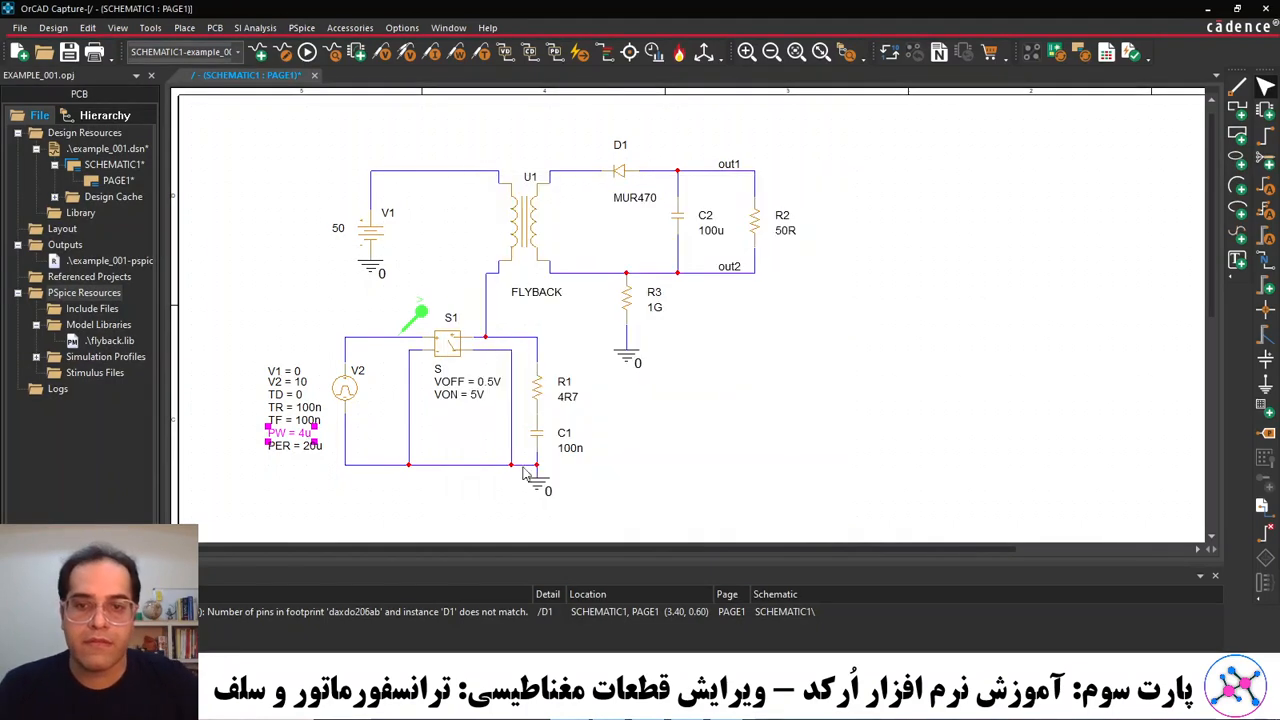
{"action": "left_click", "coordinate": [307, 52]}
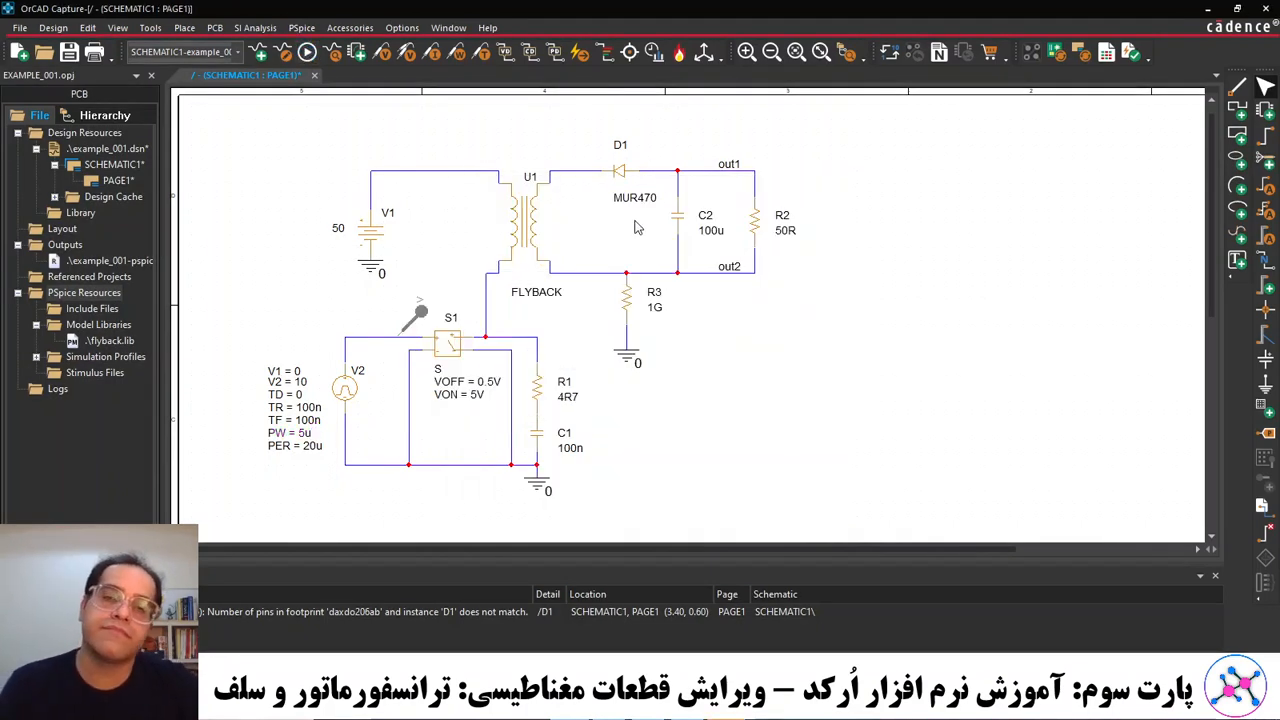
{"action": "mouse_move", "coordinate": [727, 705]}
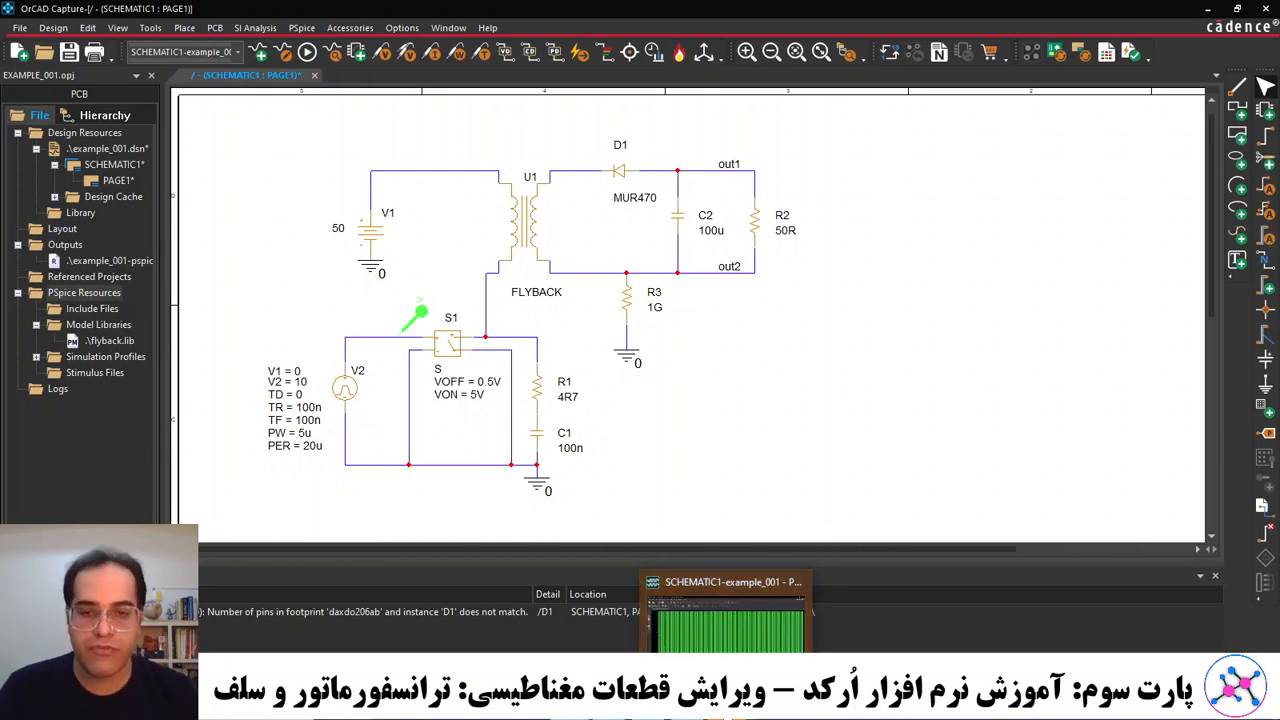
{"action": "left_click", "coordinate": [725, 700]}
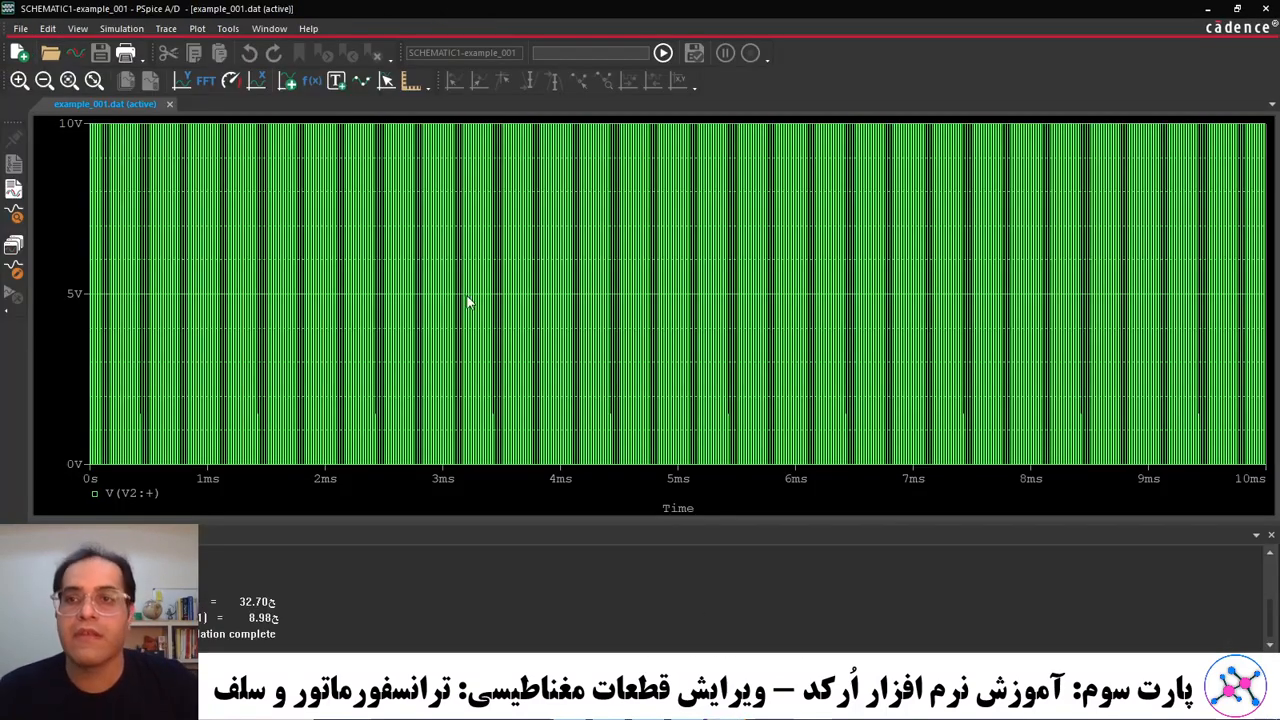
Replace the V(V2:+) trace in the plot with a trace of V(out2) - V(out1).
{"action": "left_click", "coordinate": [134, 492]}
{"action": "key", "text": "Delete"}
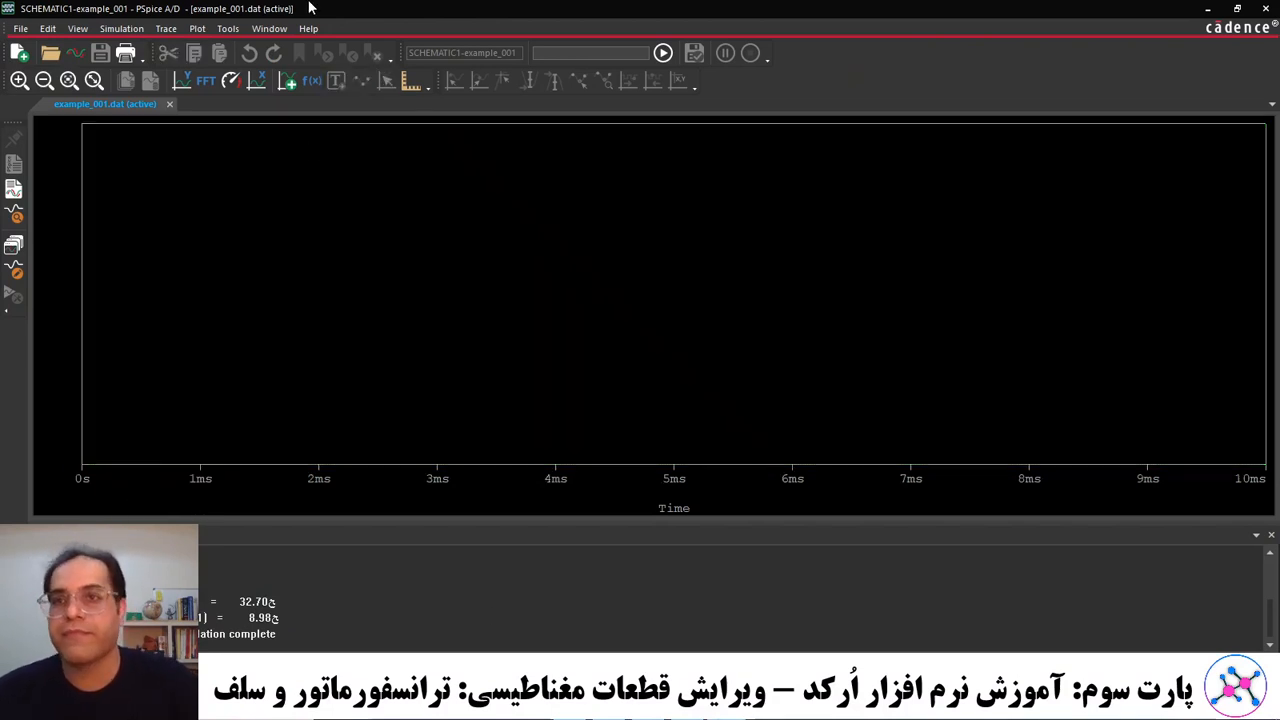
{"action": "left_click", "coordinate": [197, 28]}
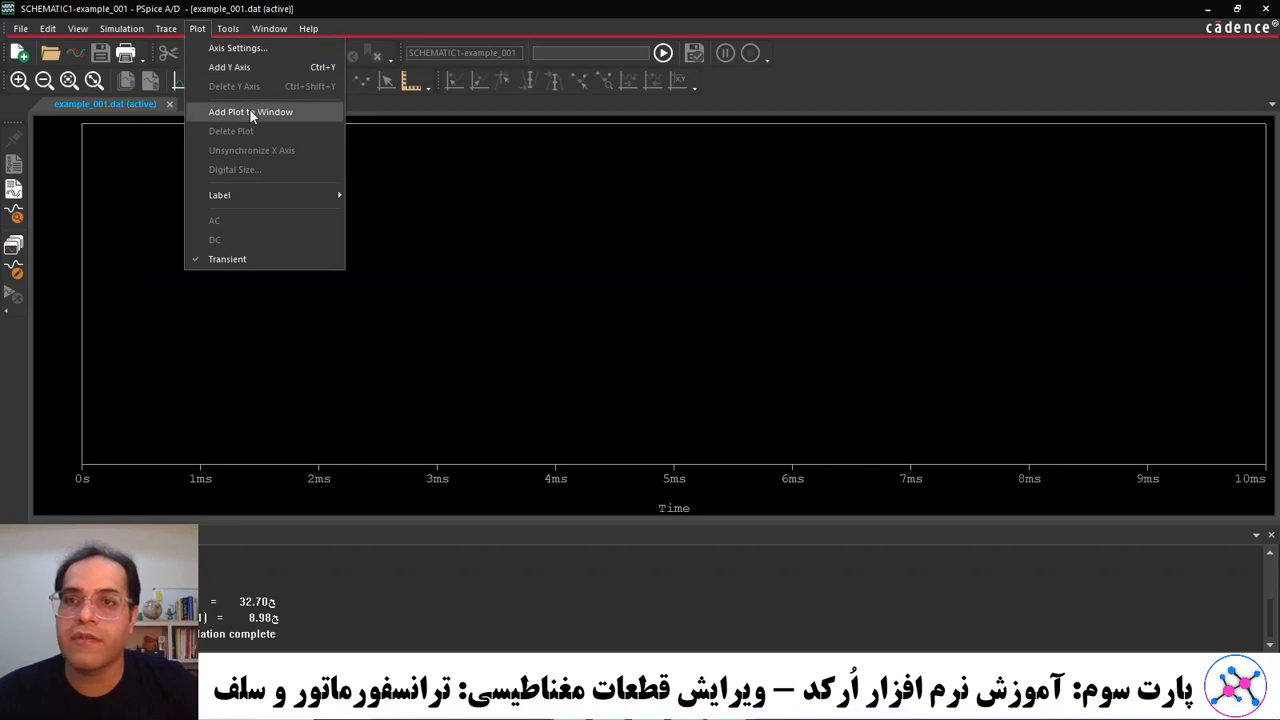
{"action": "mouse_move", "coordinate": [166, 28]}
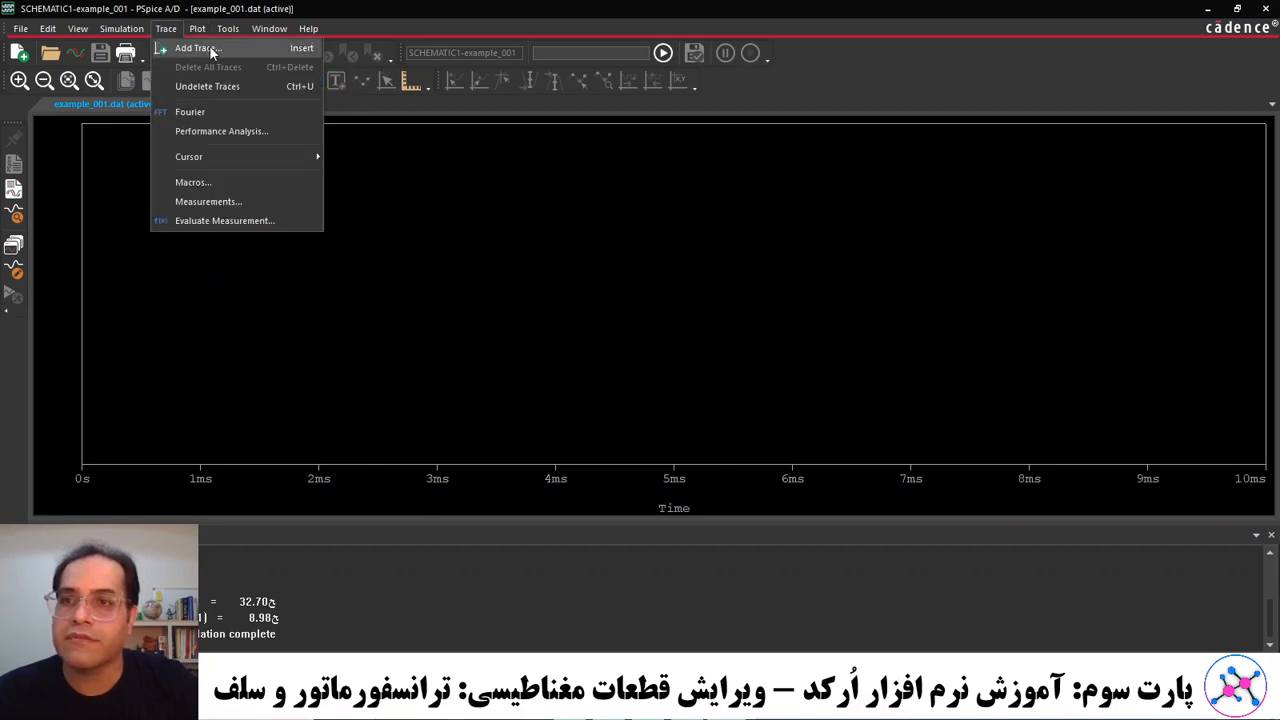
{"action": "left_click", "coordinate": [198, 48]}
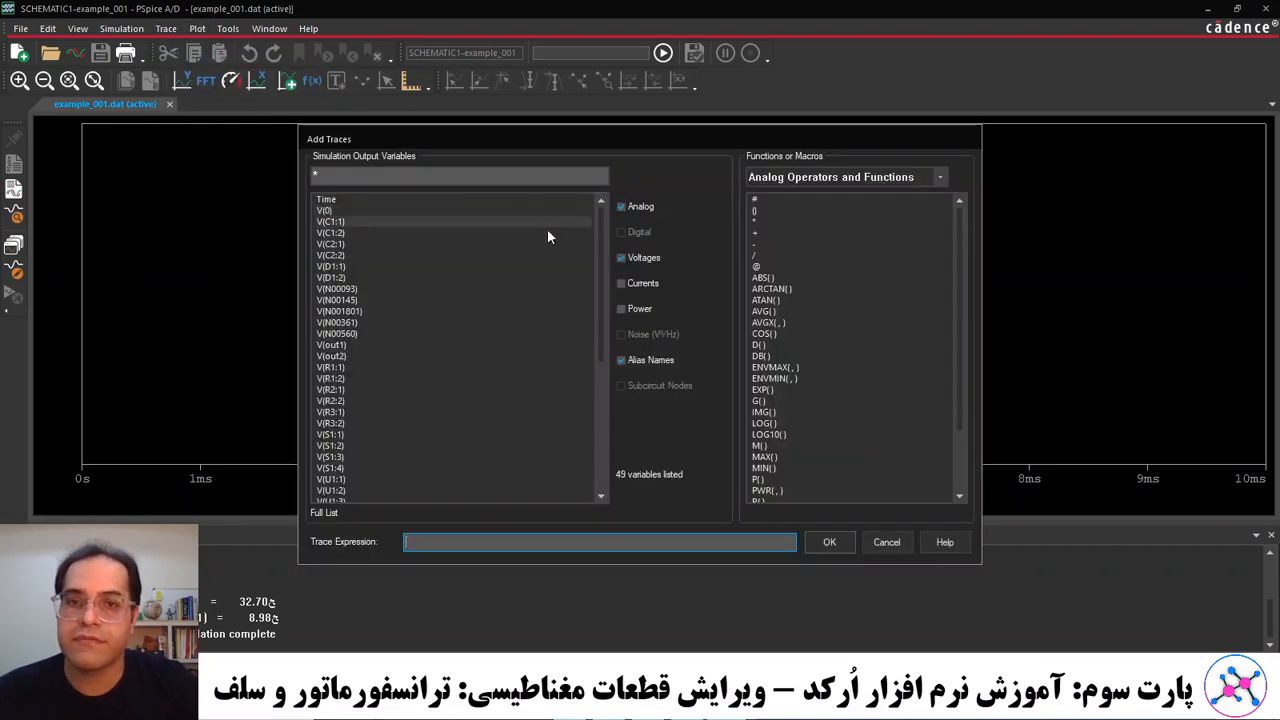
{"action": "left_click", "coordinate": [340, 356]}
{"action": "left_click", "coordinate": [756, 244]}
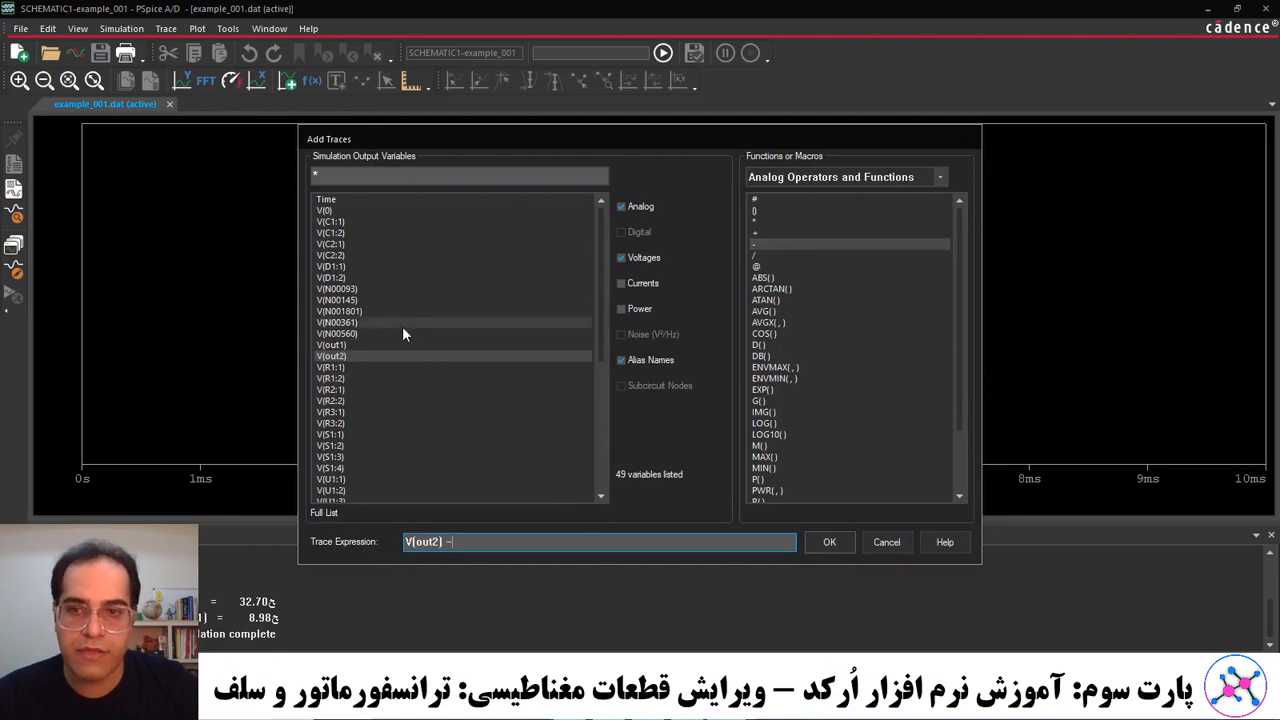
{"action": "left_click", "coordinate": [345, 343]}
{"action": "left_click", "coordinate": [829, 541]}
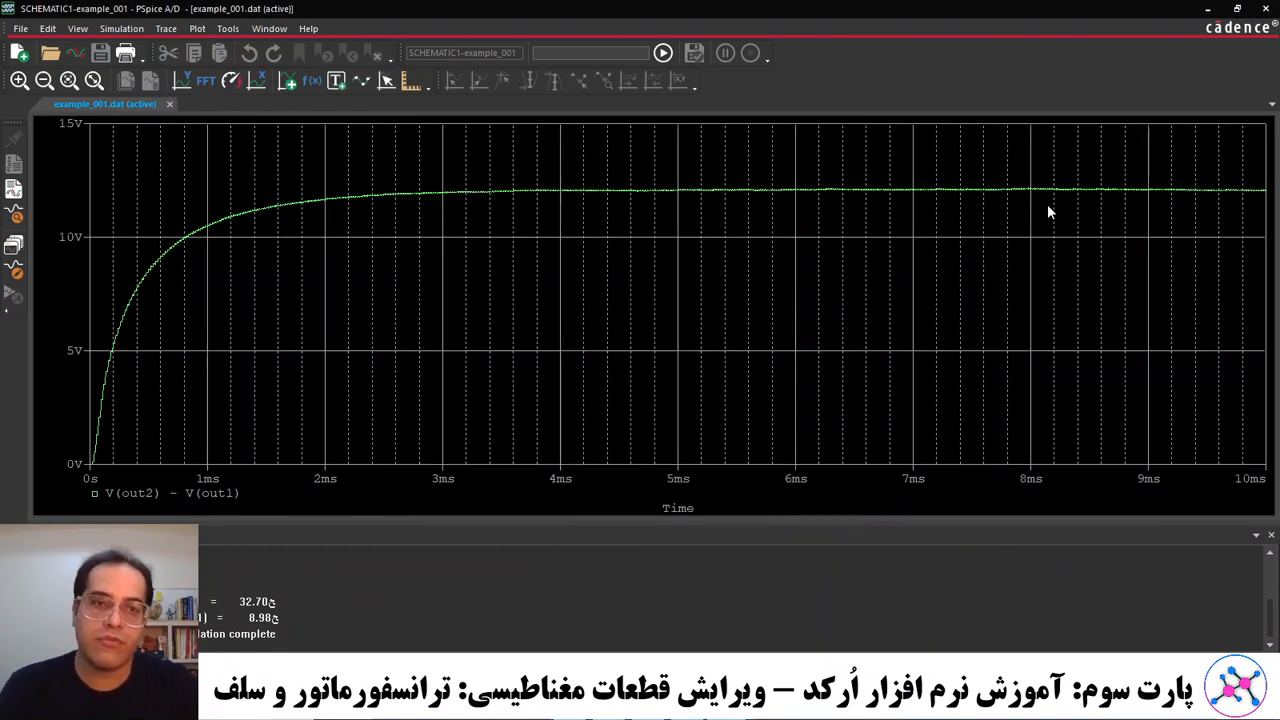
Examine the ripple of the V(out2) - V(out1) trace between about 5.55 and 5.81 ms.
{"action": "left_click", "coordinate": [68, 80]}
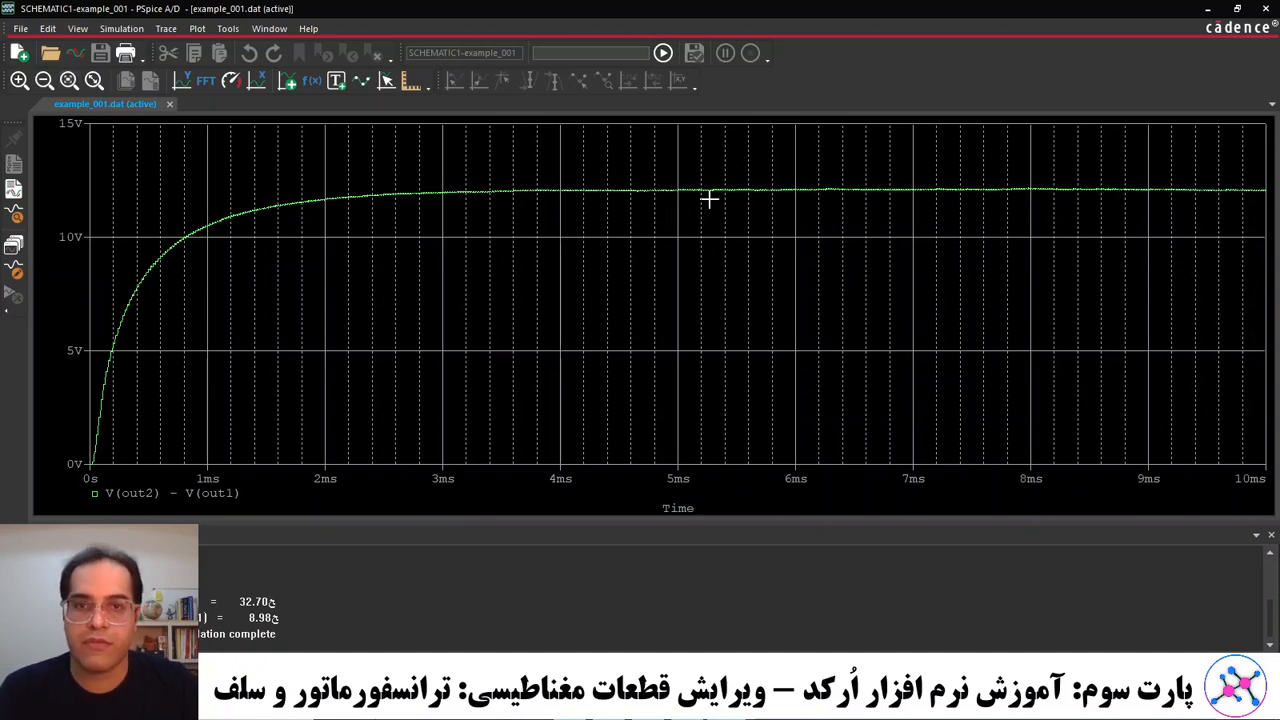
{"action": "mouse_move", "coordinate": [703, 178]}
{"action": "left_mouse_down"}
{"action": "mouse_move", "coordinate": [737, 205]}
{"action": "mouse_move", "coordinate": [960, 224]}
{"action": "left_mouse_up"}
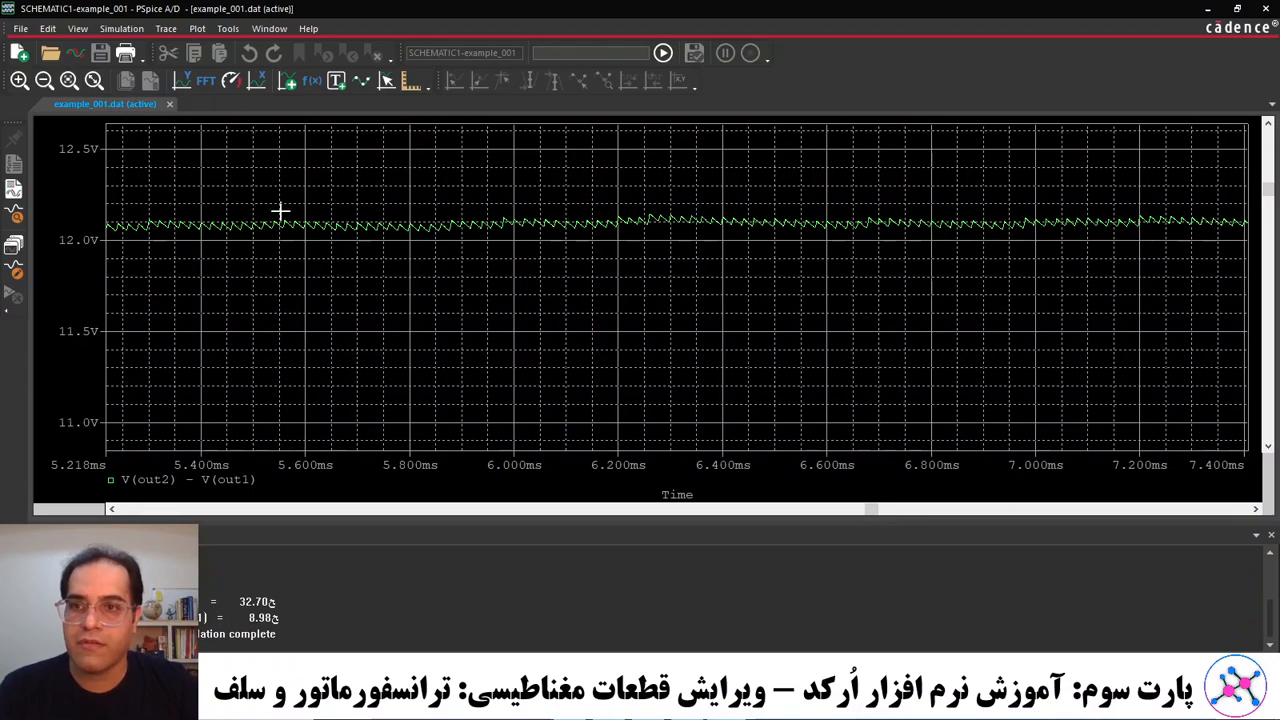
{"action": "left_click_drag", "start_coordinate": [280, 185], "coordinate": [416, 250]}
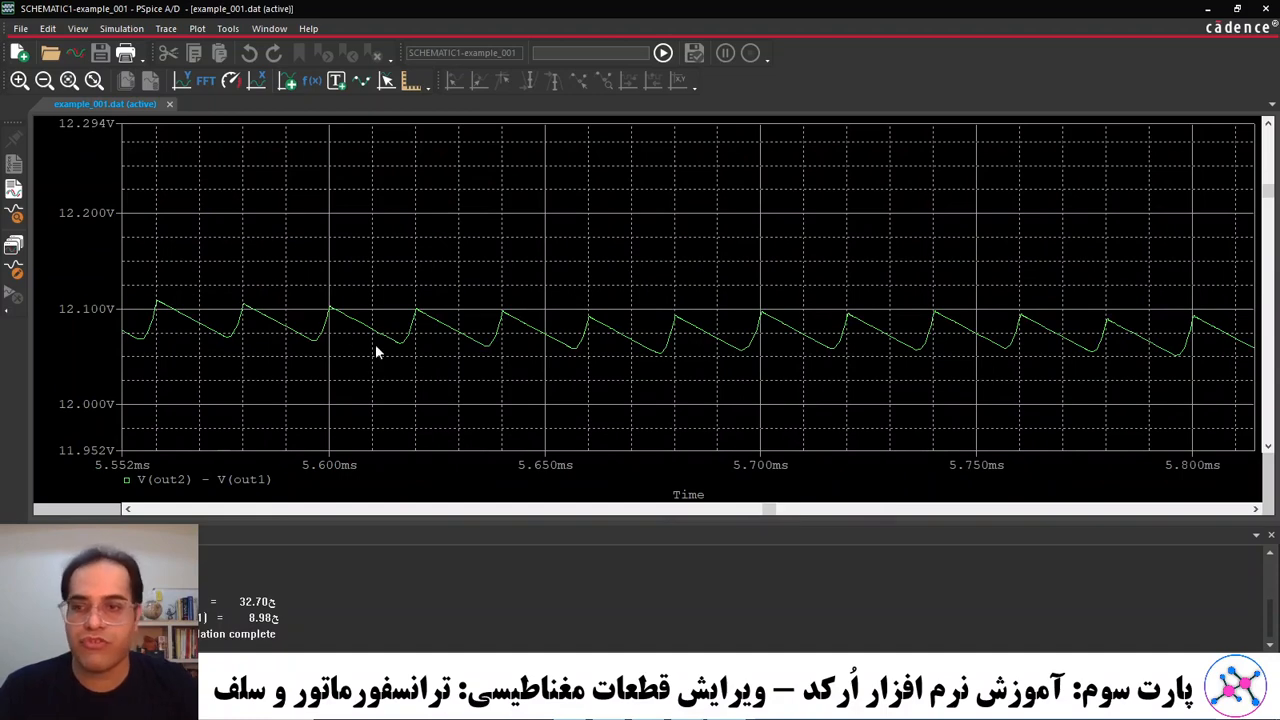
Add a second plot to the window and show the load resistor current I(R2) in it.
{"action": "left_click", "coordinate": [197, 28]}
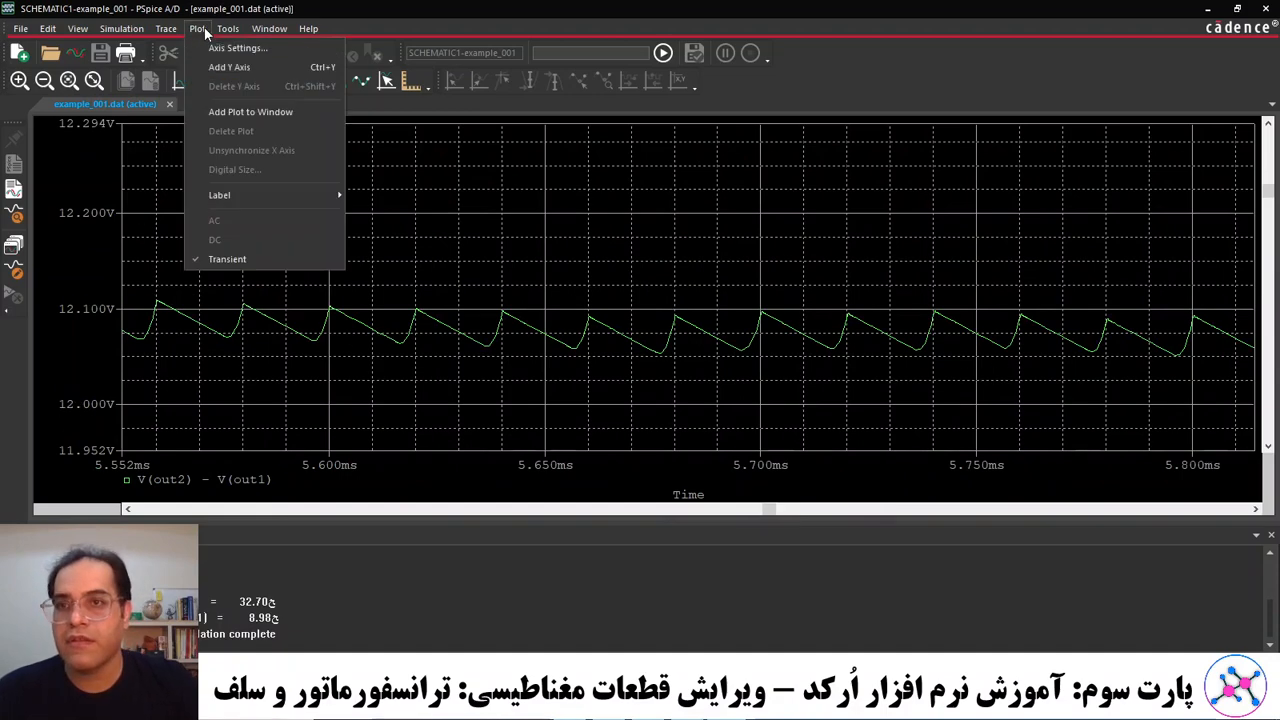
{"action": "left_click", "coordinate": [236, 110]}
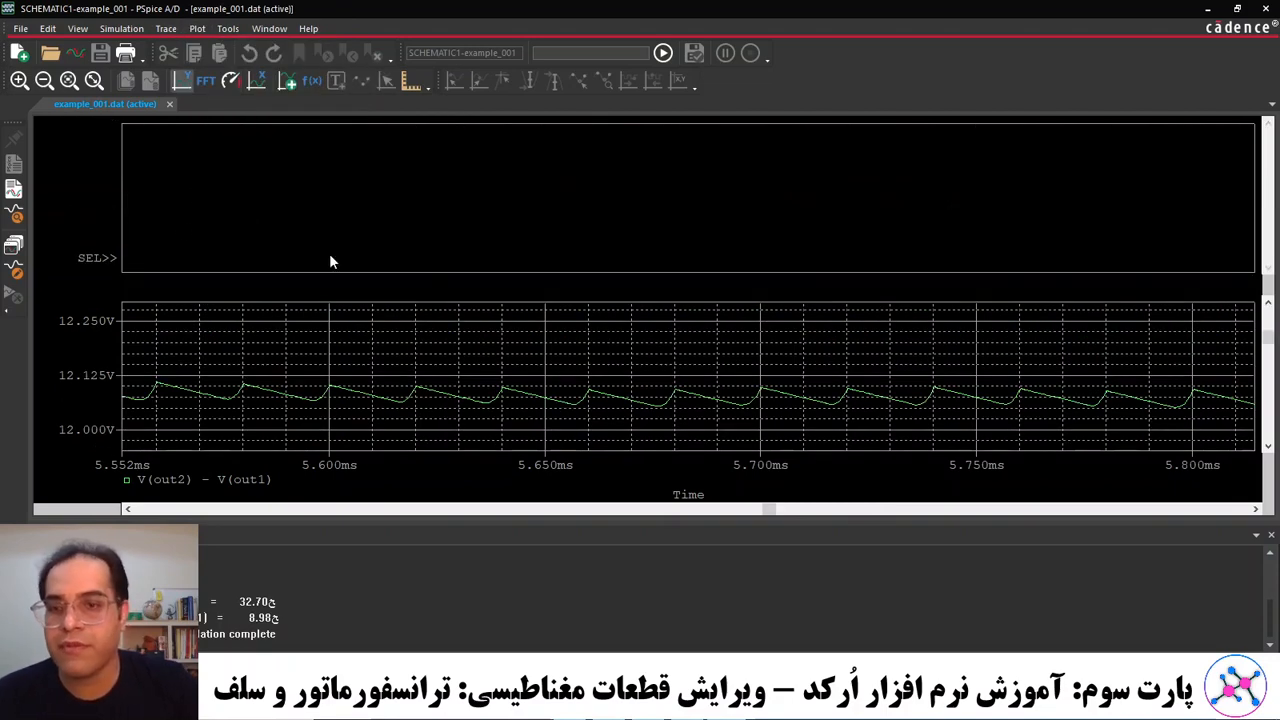
{"action": "left_click", "coordinate": [620, 708]}
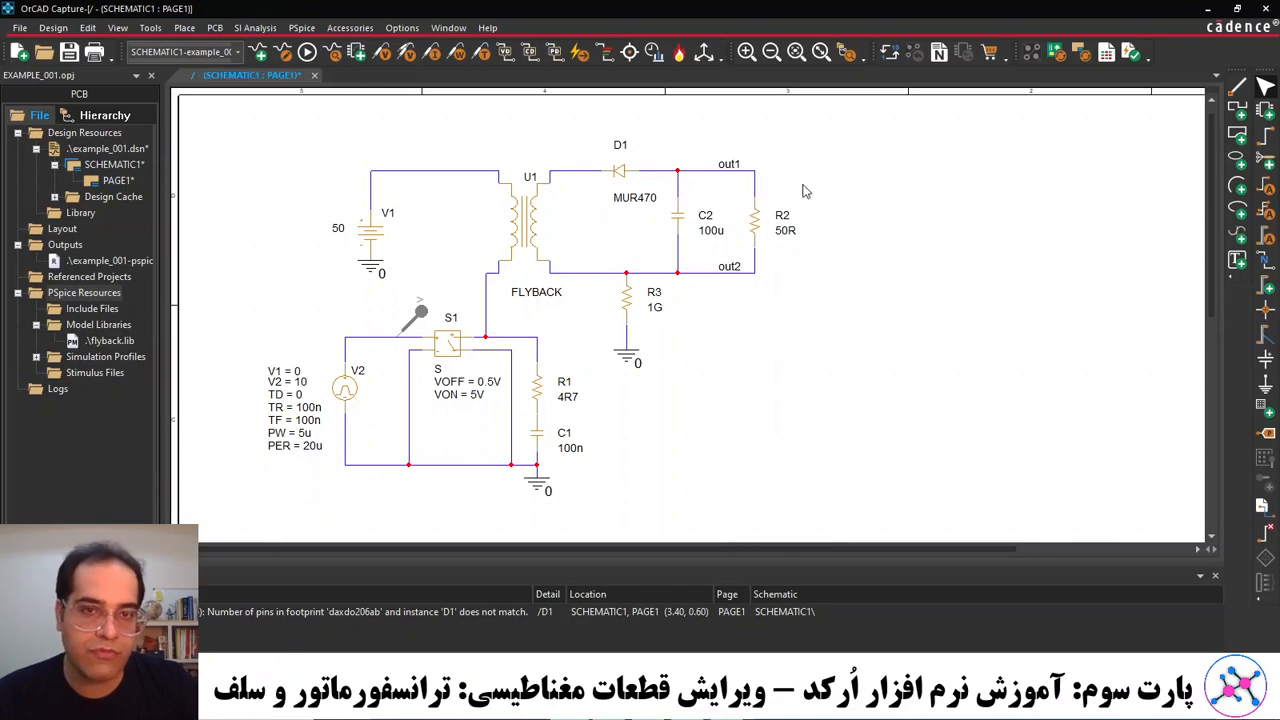
{"action": "key", "text": "alt+Tab"}
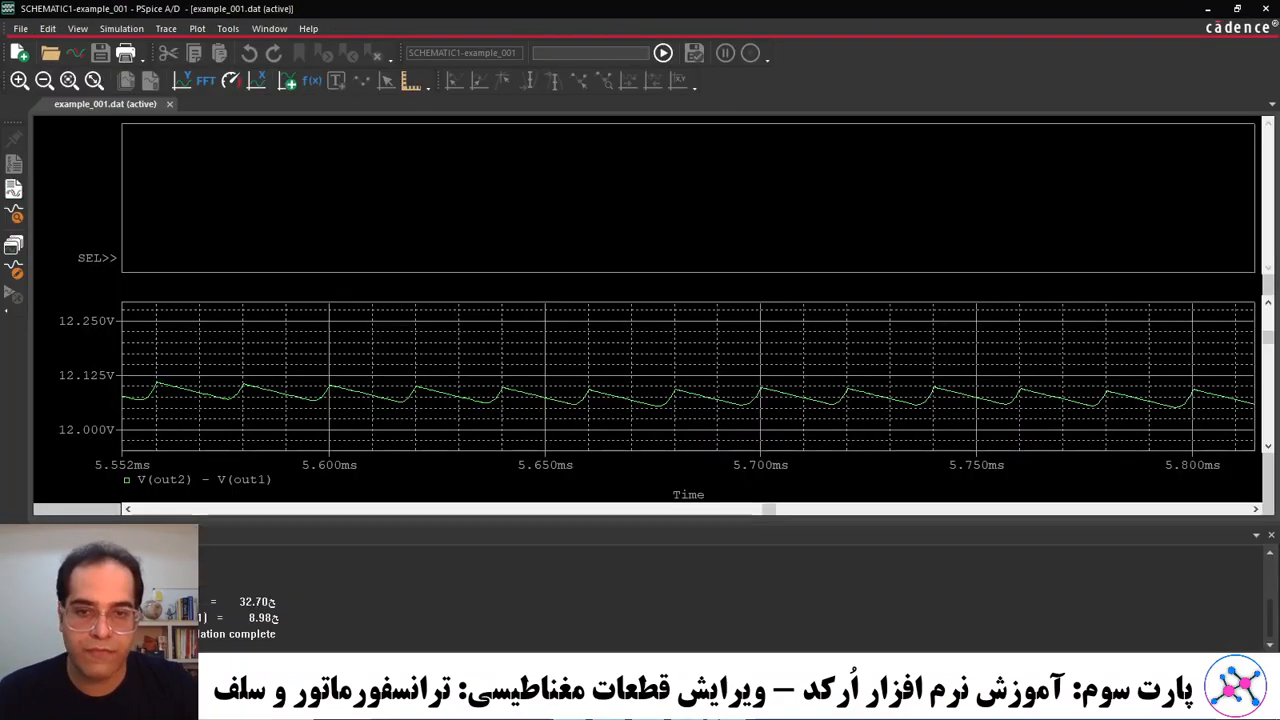
{"action": "left_click", "coordinate": [166, 29]}
{"action": "left_click", "coordinate": [196, 48]}
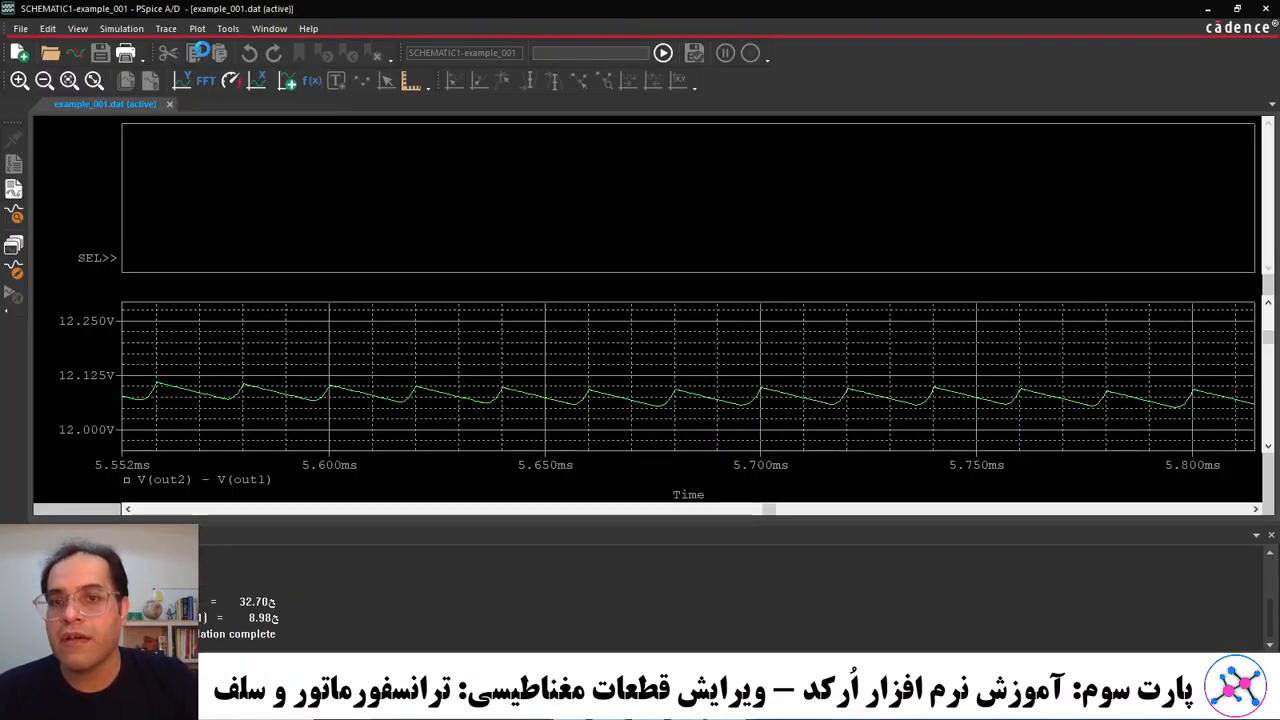
{"action": "left_click", "coordinate": [622, 258]}
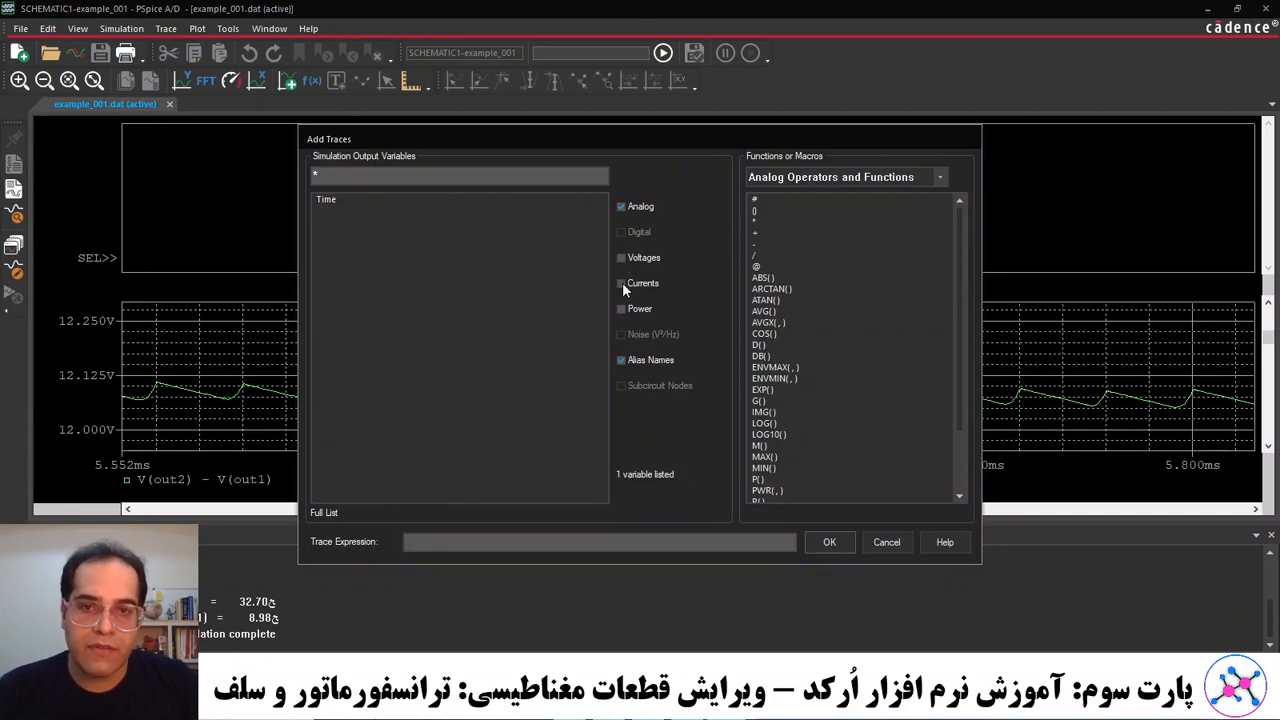
{"action": "left_click", "coordinate": [621, 283]}
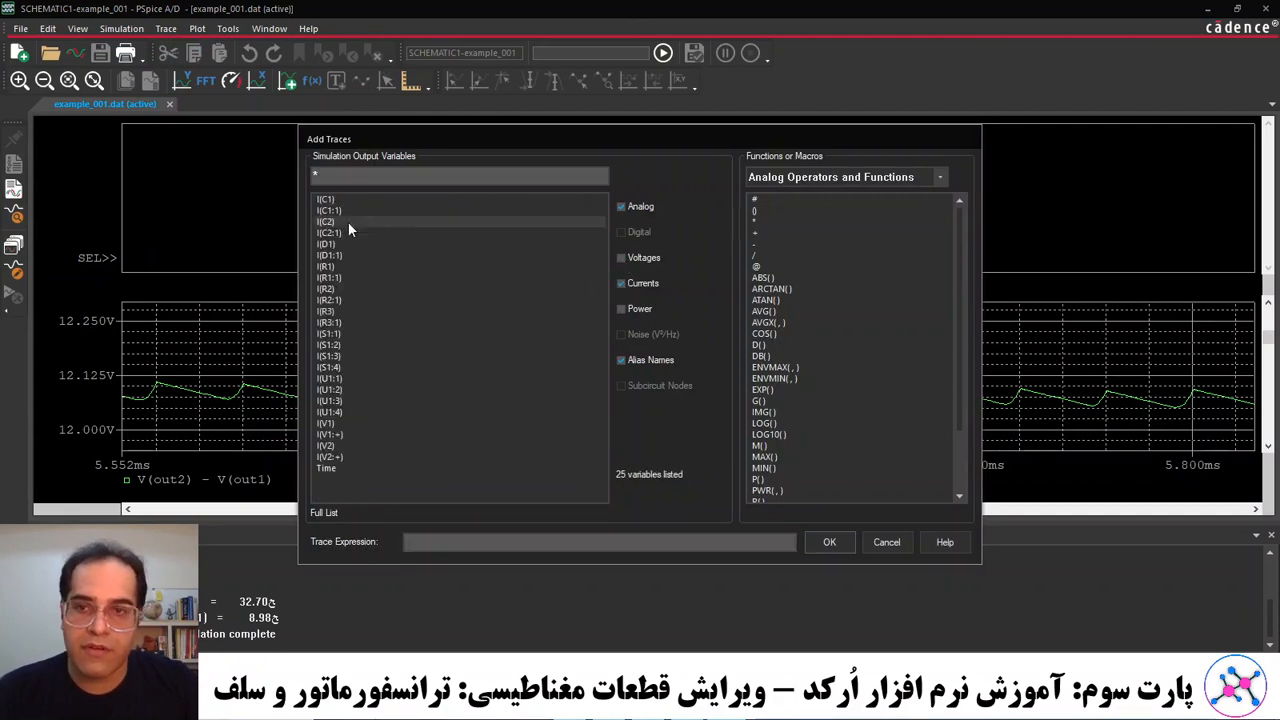
{"action": "left_click", "coordinate": [328, 289]}
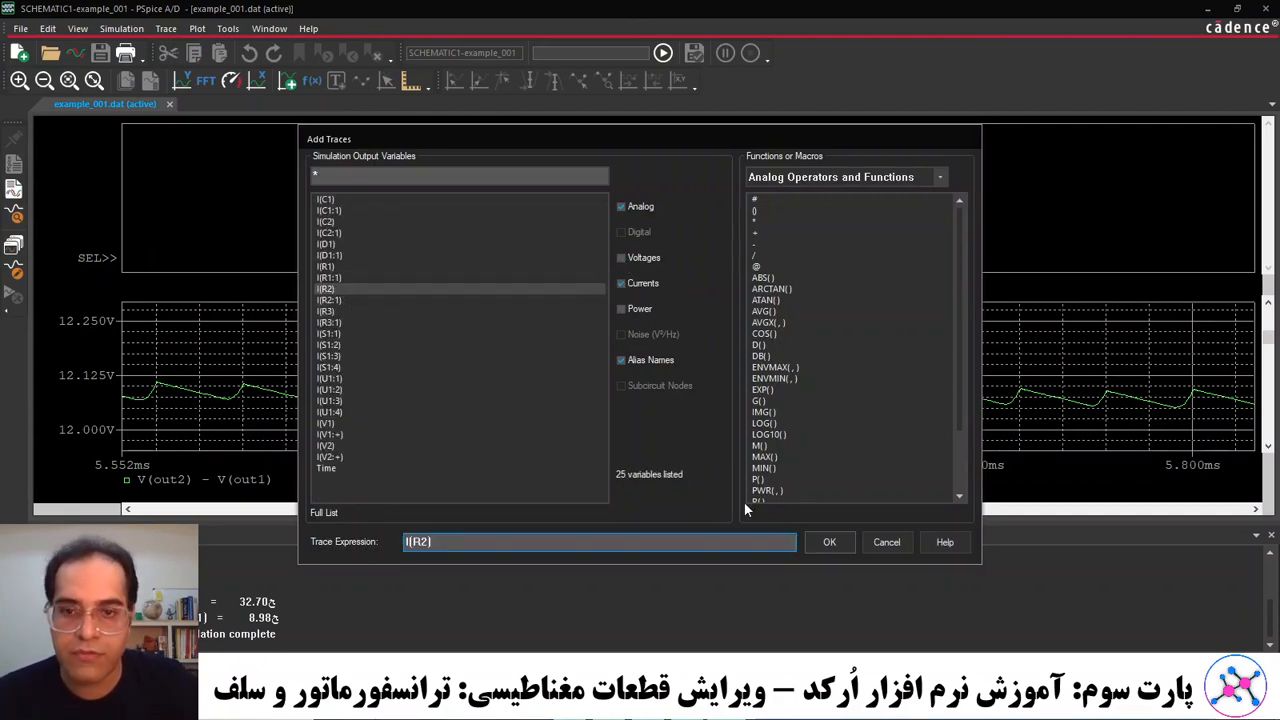
{"action": "left_click", "coordinate": [829, 542]}
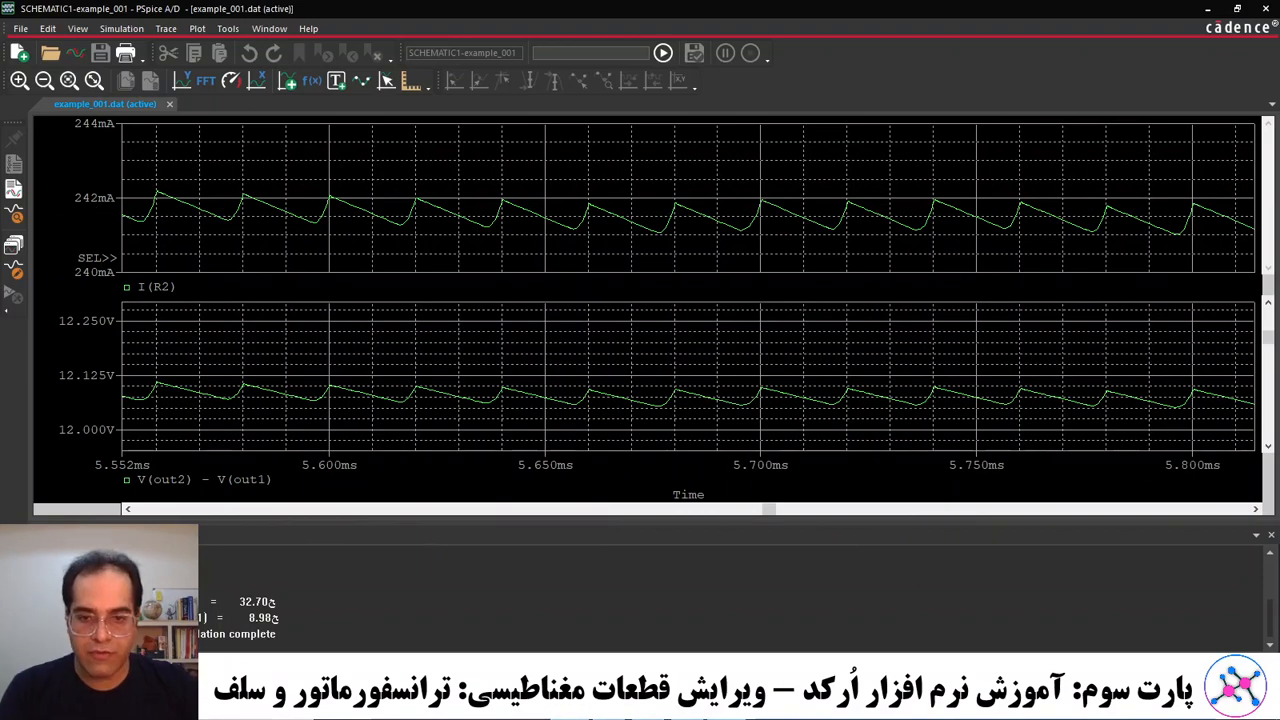
Switch to OrCAD Capture, set load resistor R2 to 25, rerun the simulation, and open the new results in PSpice A/D.
{"action": "key", "text": "alt+Tab"}
{"action": "double_click", "coordinate": [785, 232]}
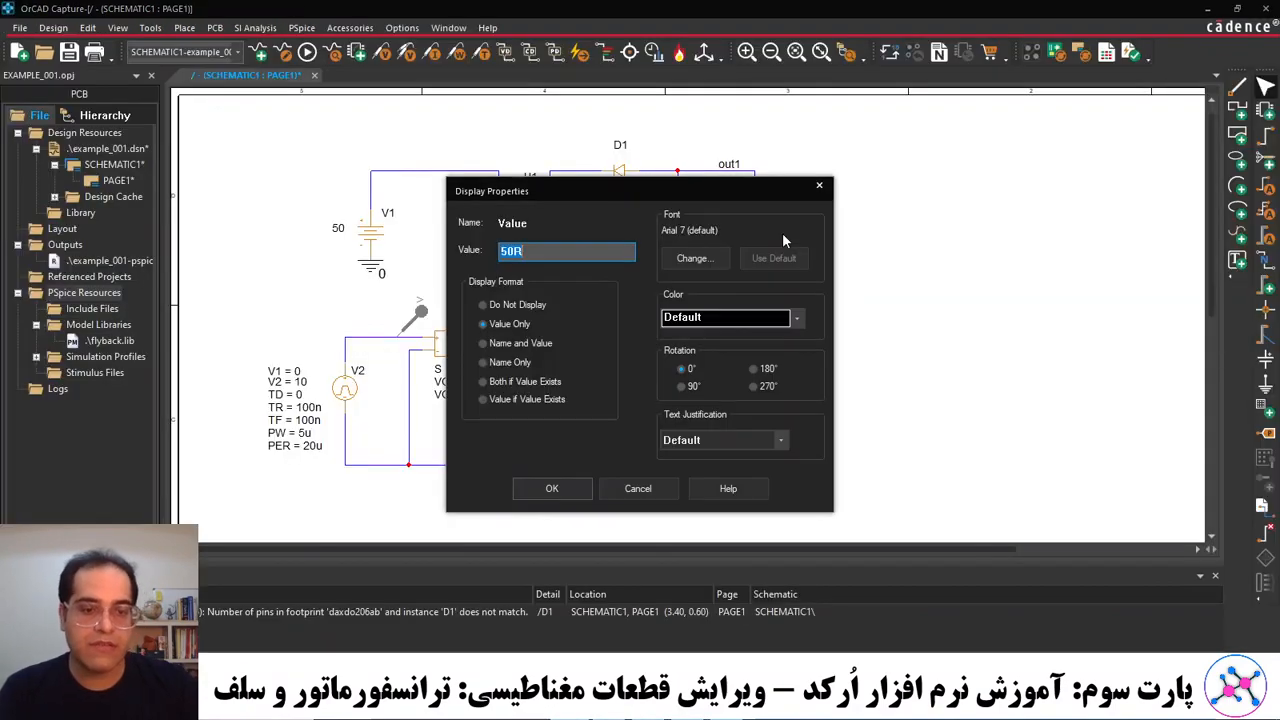
{"action": "type", "text": "25"}
{"action": "key", "text": "Return"}
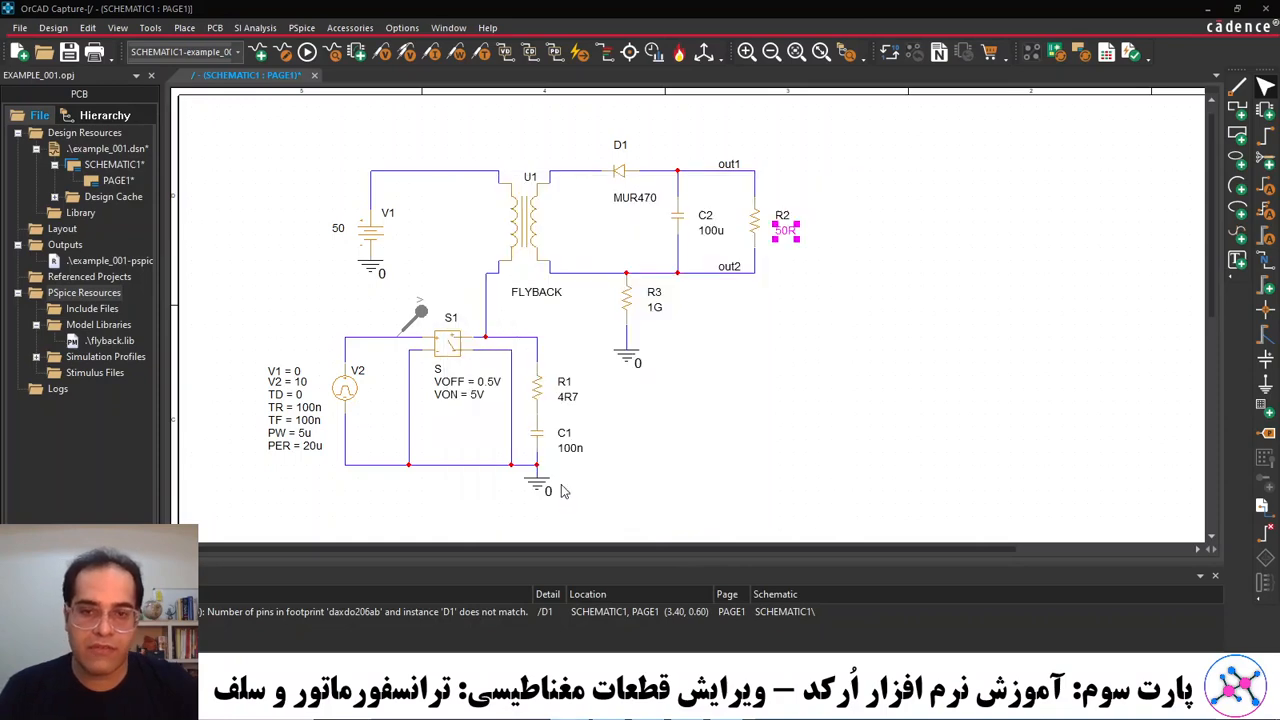
{"action": "left_click", "coordinate": [307, 52]}
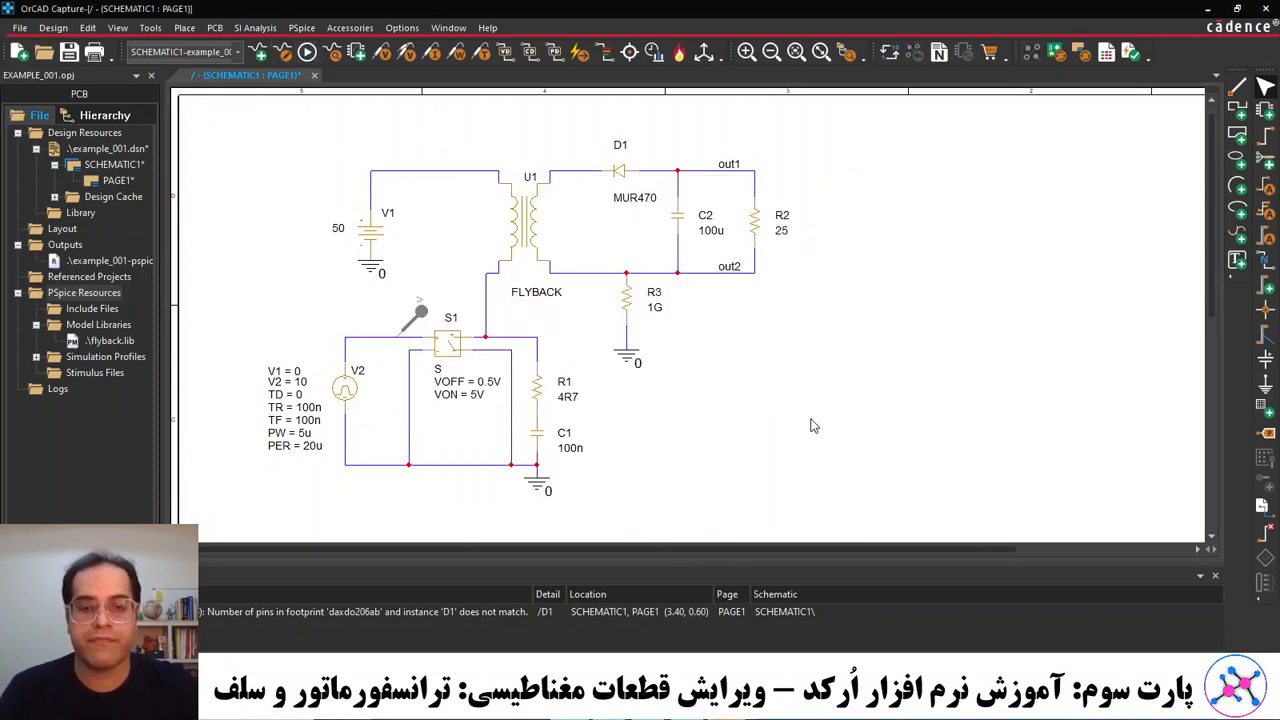
{"action": "mouse_move", "coordinate": [725, 705]}
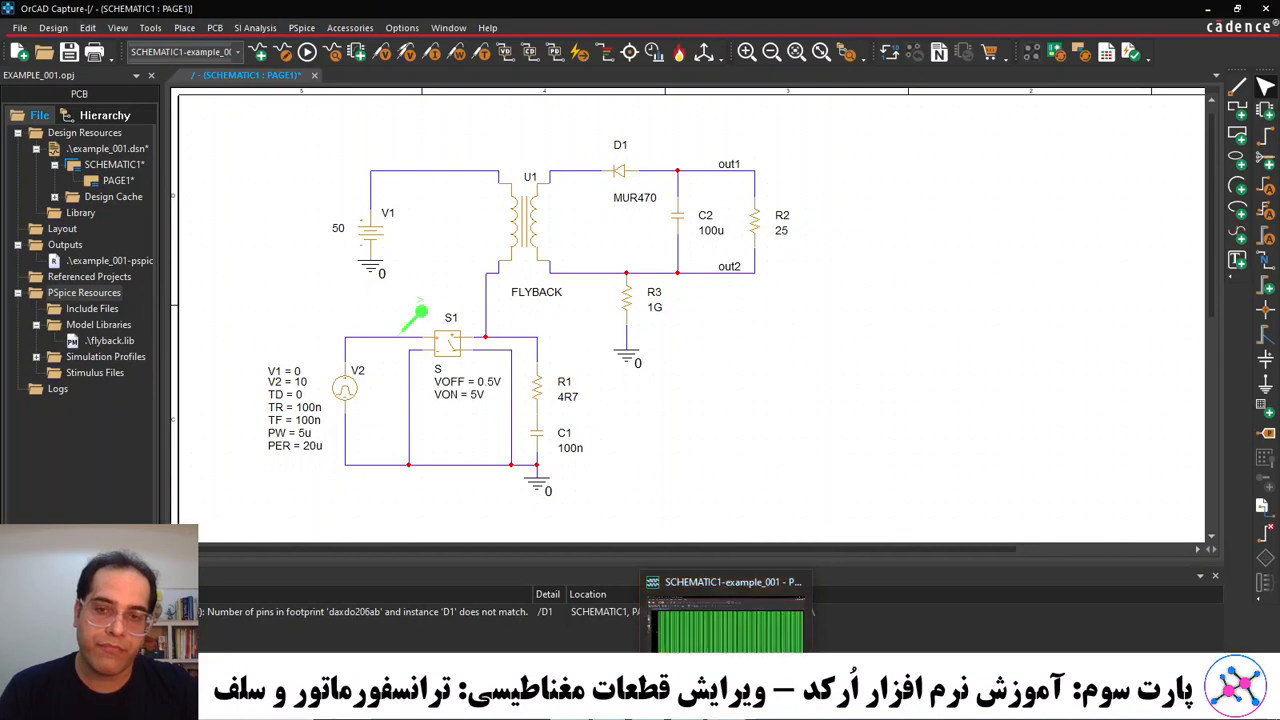
{"action": "left_click", "coordinate": [725, 625]}
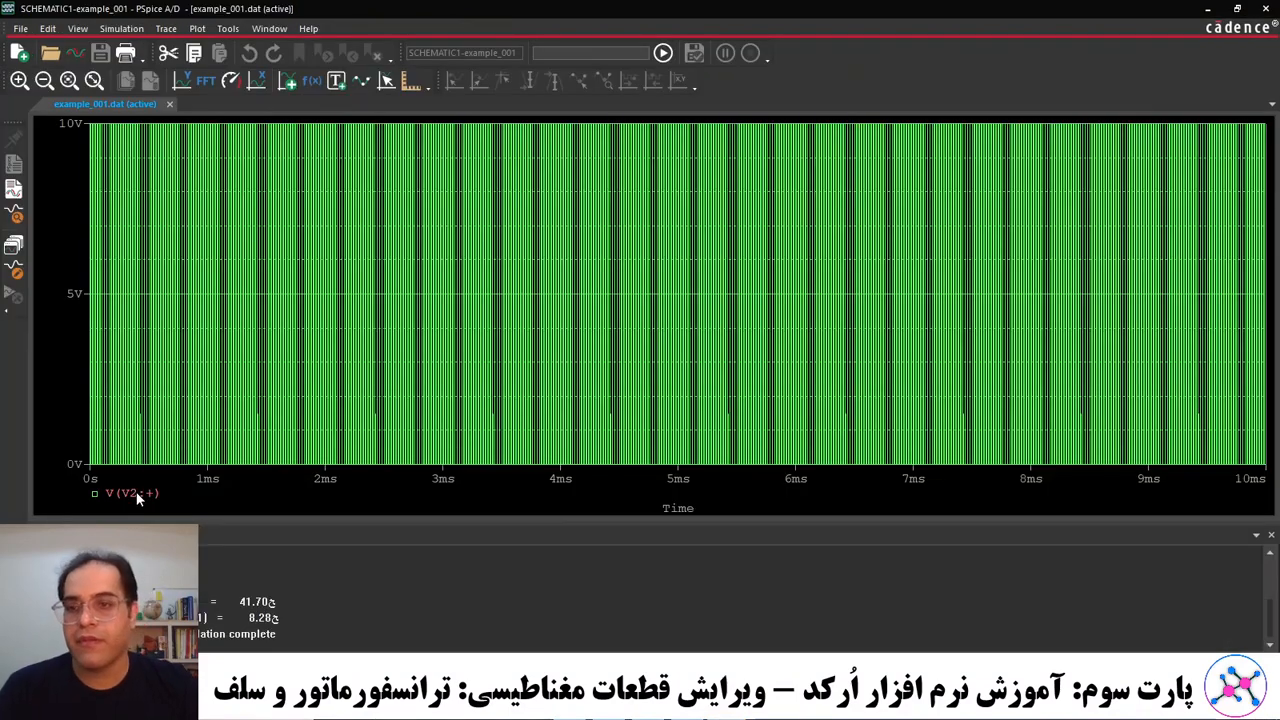
Replace the V(V2:+) trace in the new results with a trace of V(out2) - V(out1).
{"action": "key", "text": "Delete"}
{"action": "left_click", "coordinate": [165, 28]}
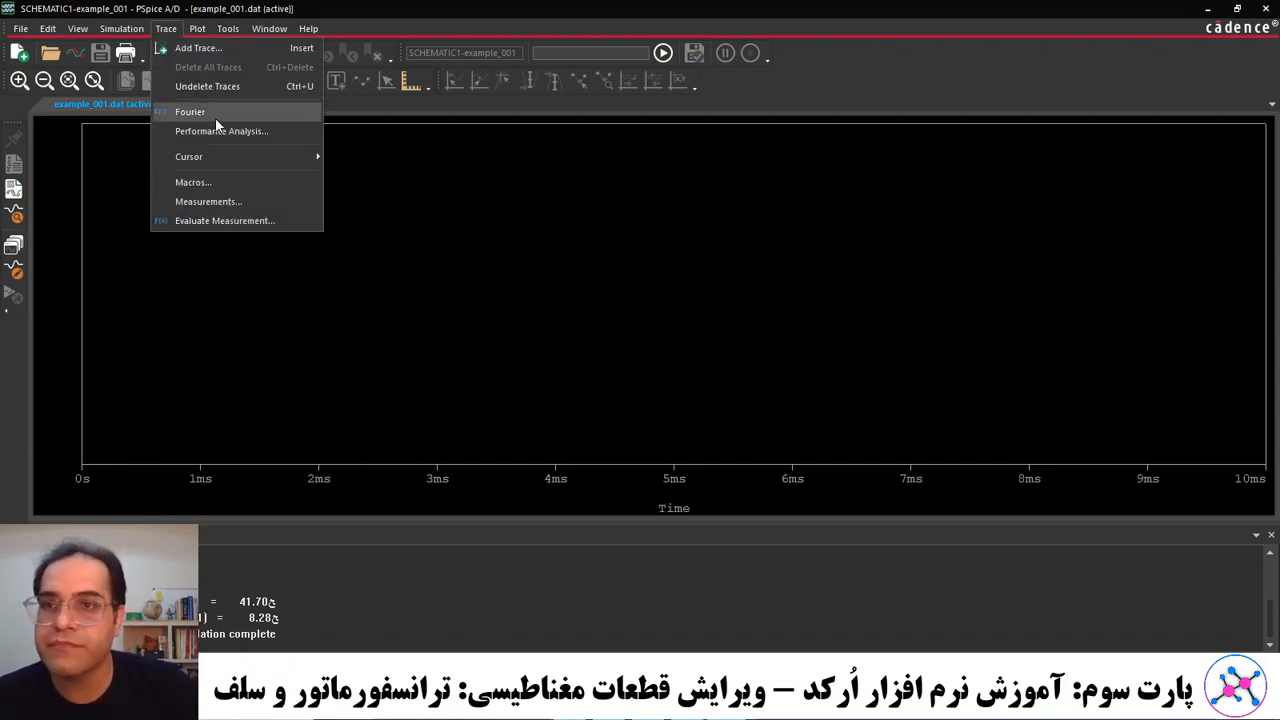
{"action": "left_click", "coordinate": [202, 47]}
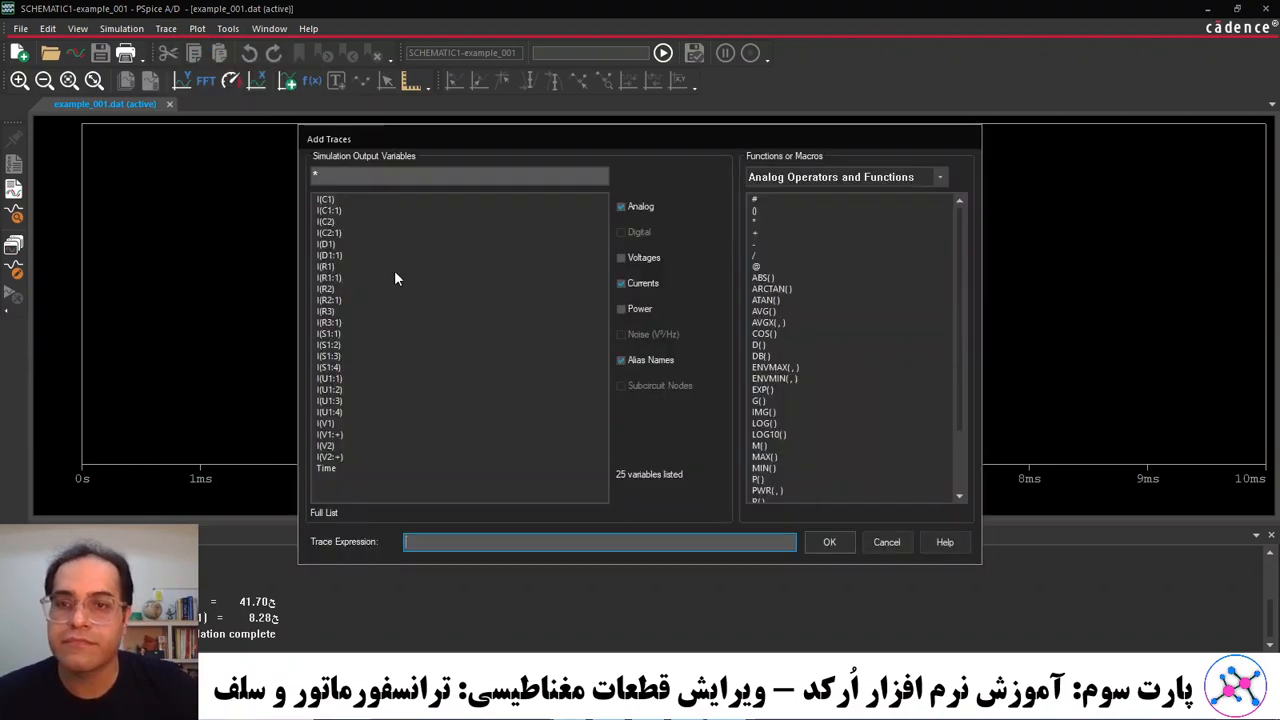
{"action": "left_click", "coordinate": [623, 282]}
{"action": "left_click", "coordinate": [627, 258]}
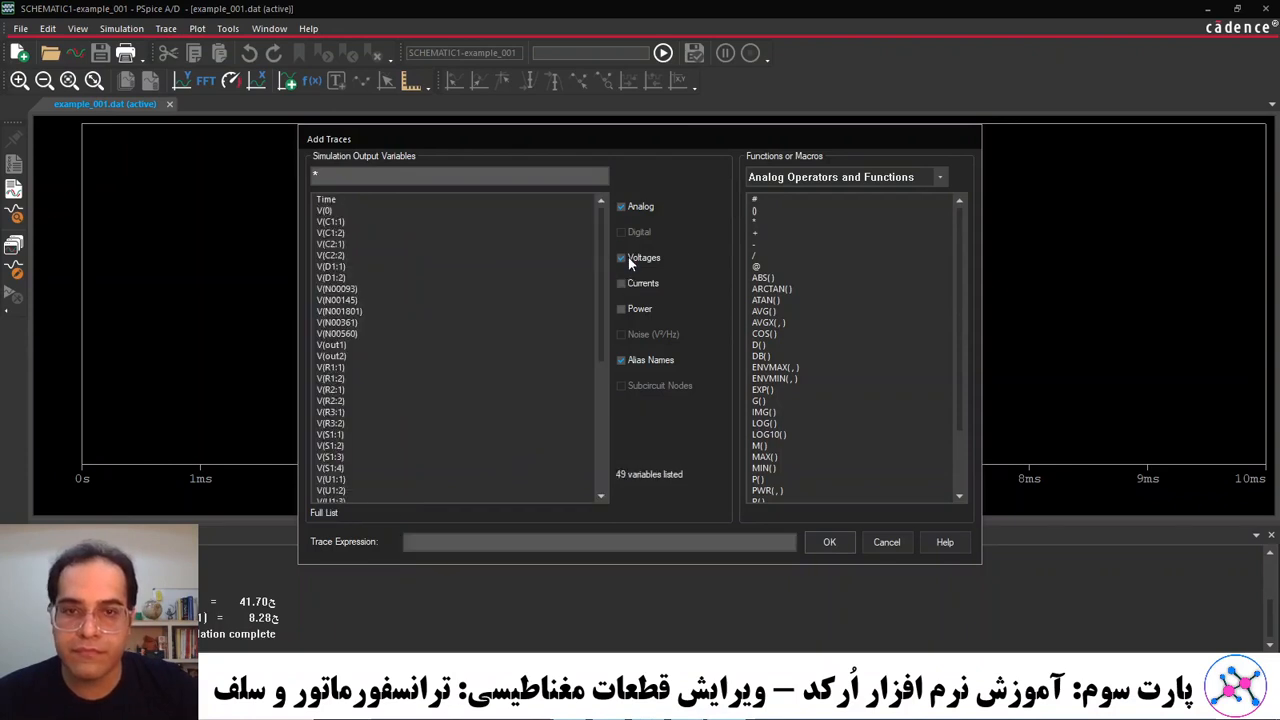
{"action": "left_click", "coordinate": [350, 356]}
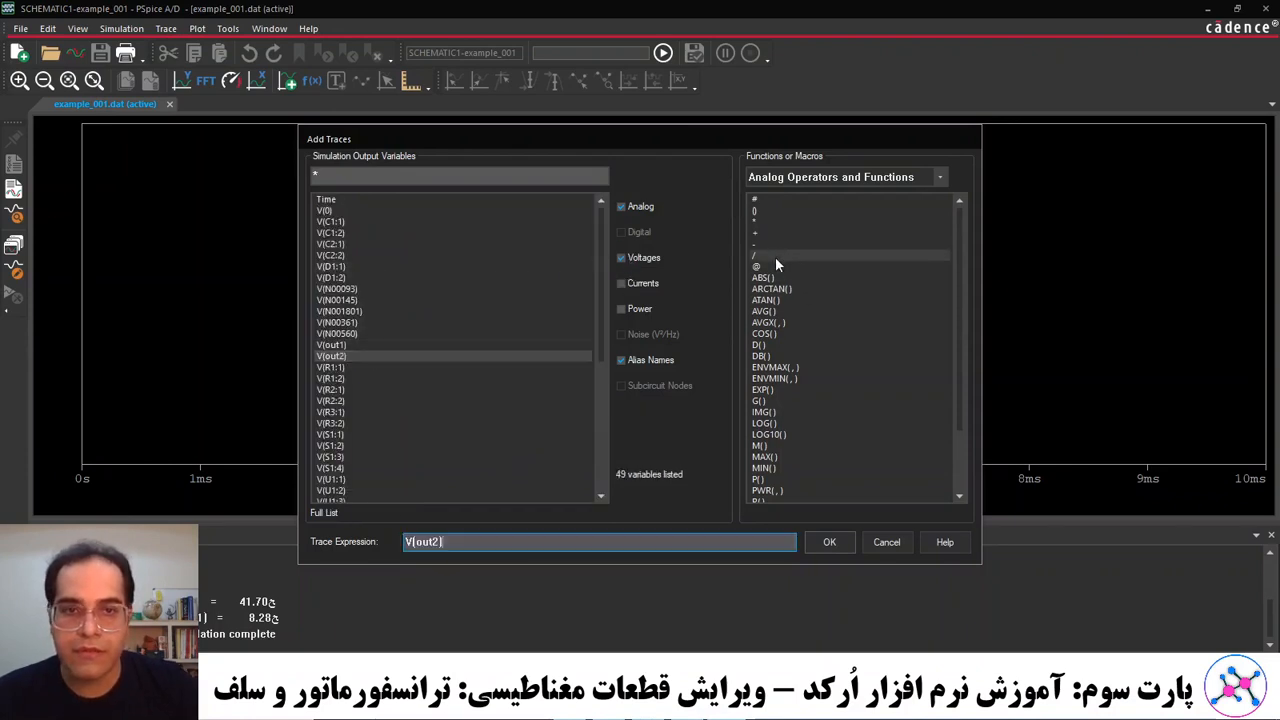
{"action": "left_click", "coordinate": [759, 245]}
{"action": "left_click", "coordinate": [367, 344]}
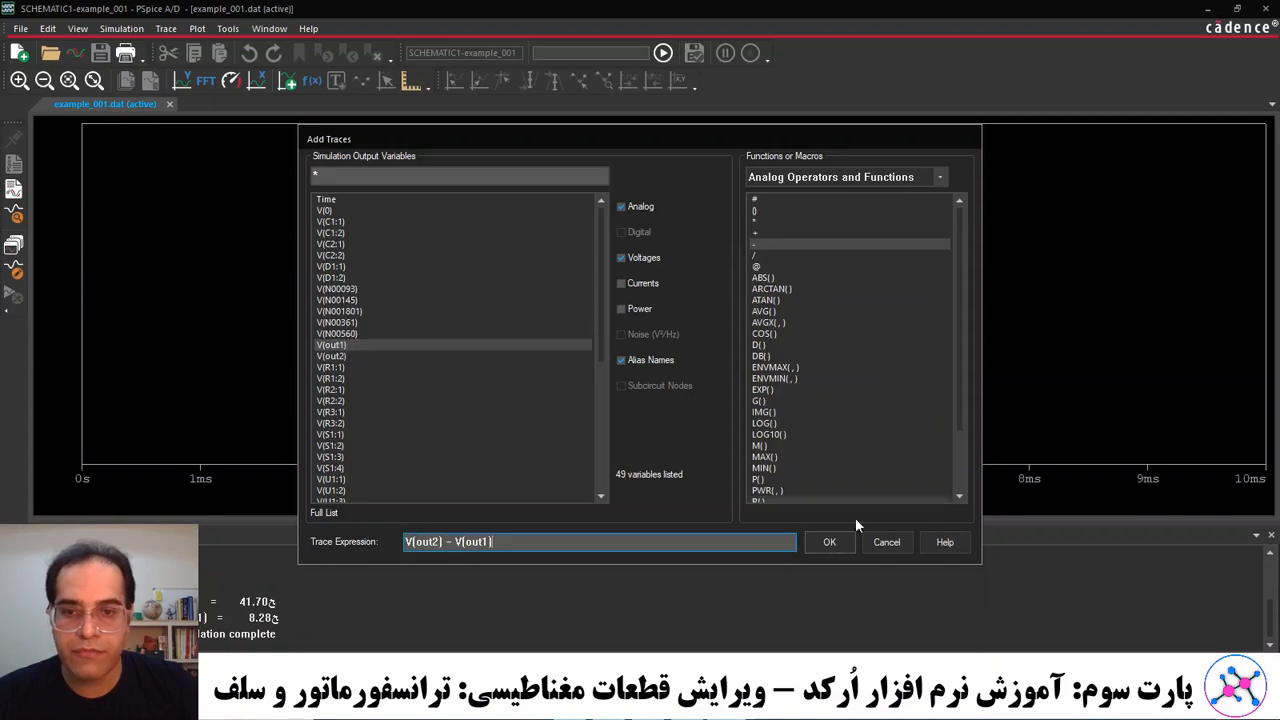
{"action": "left_click", "coordinate": [820, 543]}
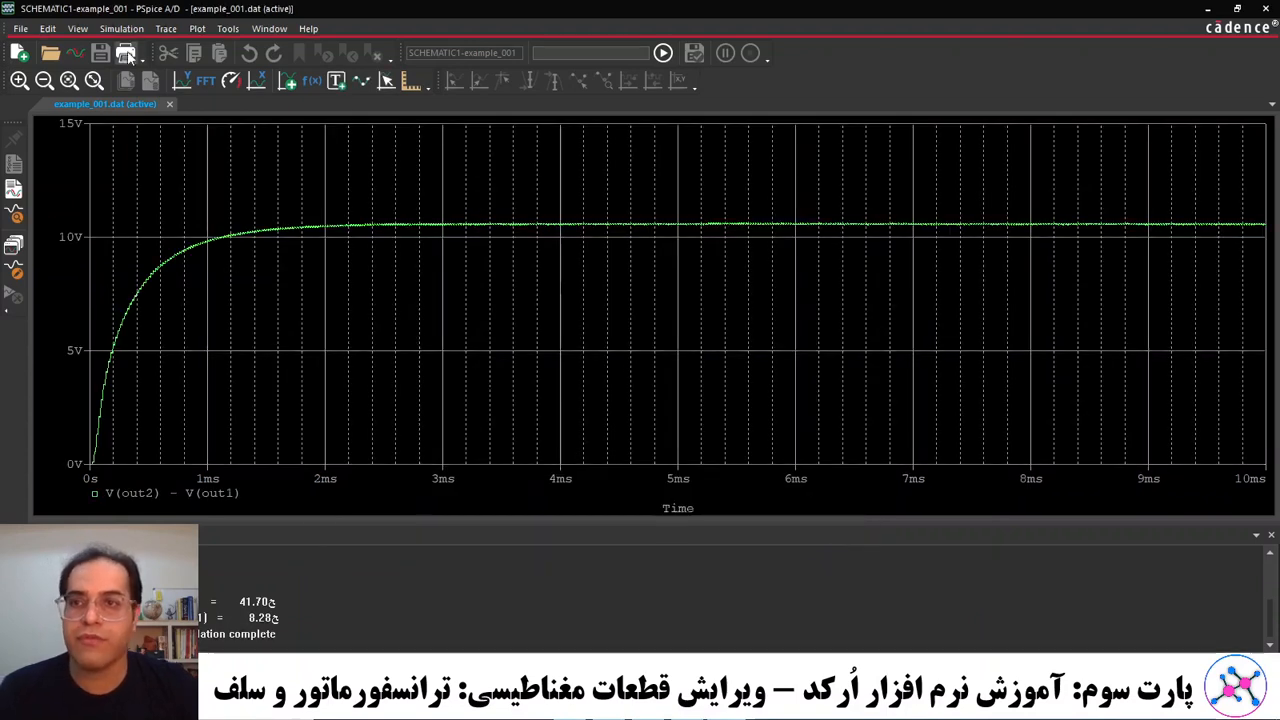
Add a second plot showing the load current I(R2:1) and zoom in on its ripple between about 4.12 and 4.72 ms.
{"action": "left_click", "coordinate": [197, 28]}
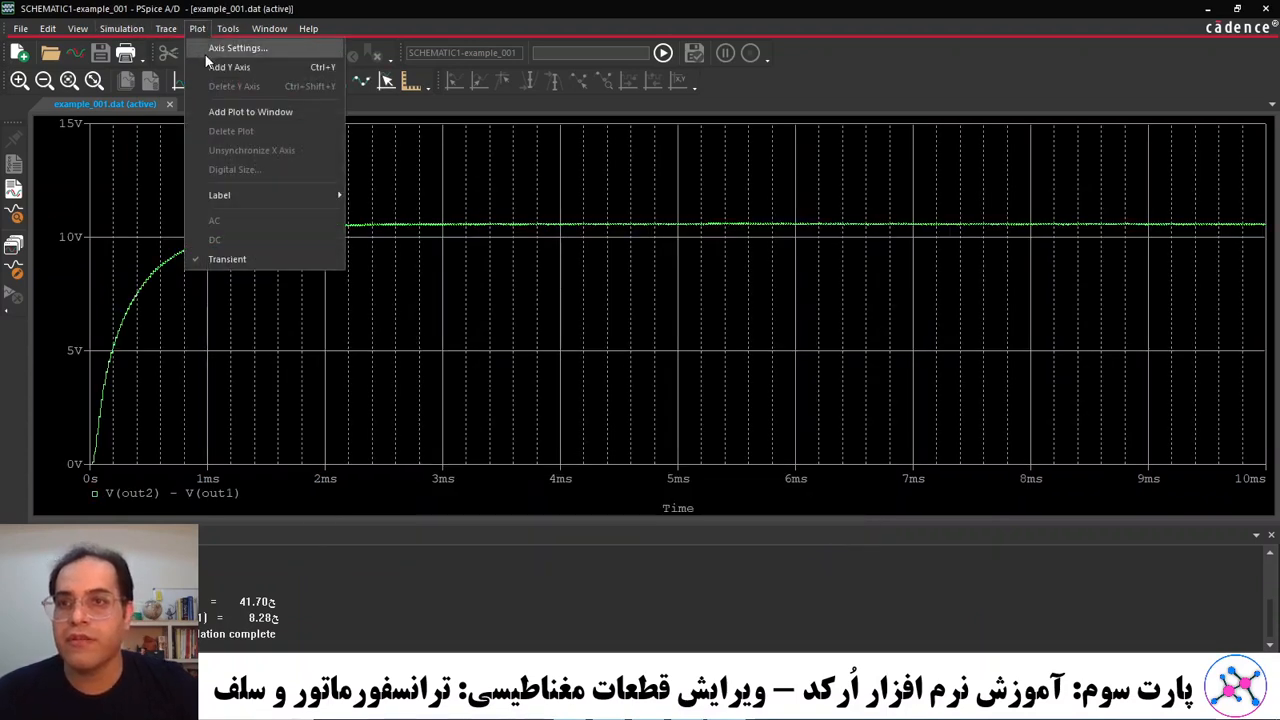
{"action": "left_click", "coordinate": [250, 111]}
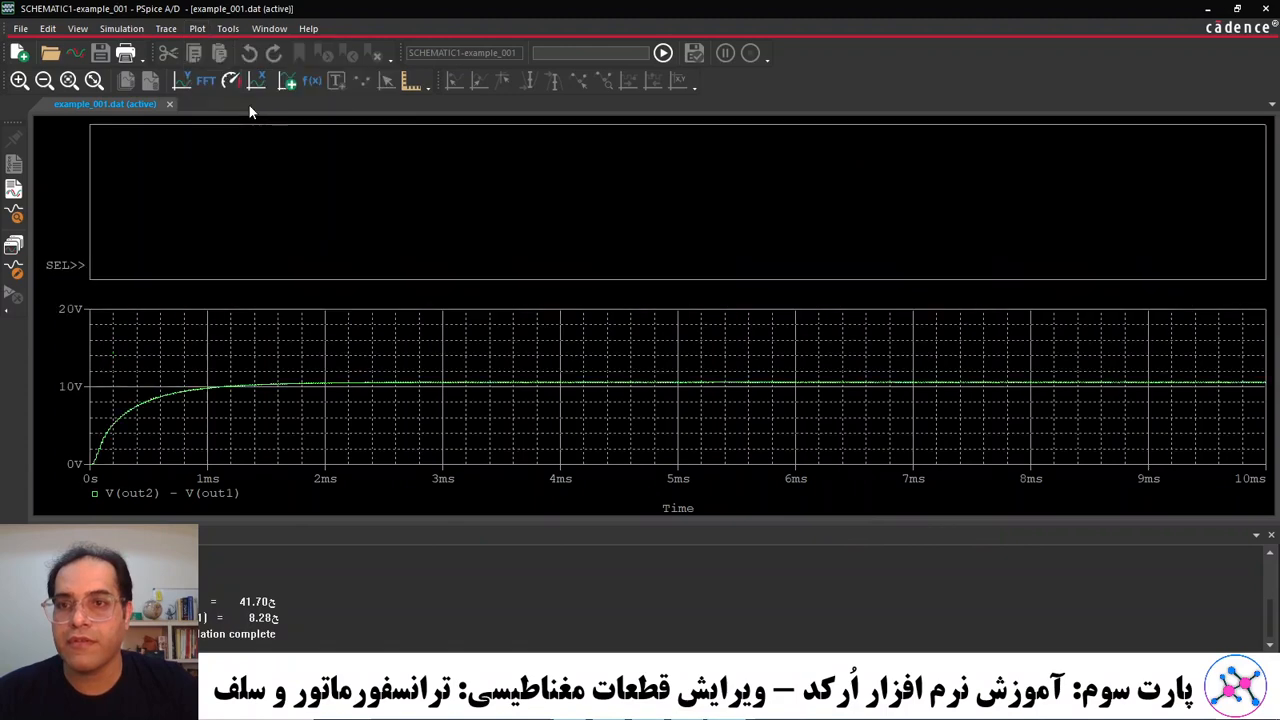
{"action": "left_click", "coordinate": [170, 29]}
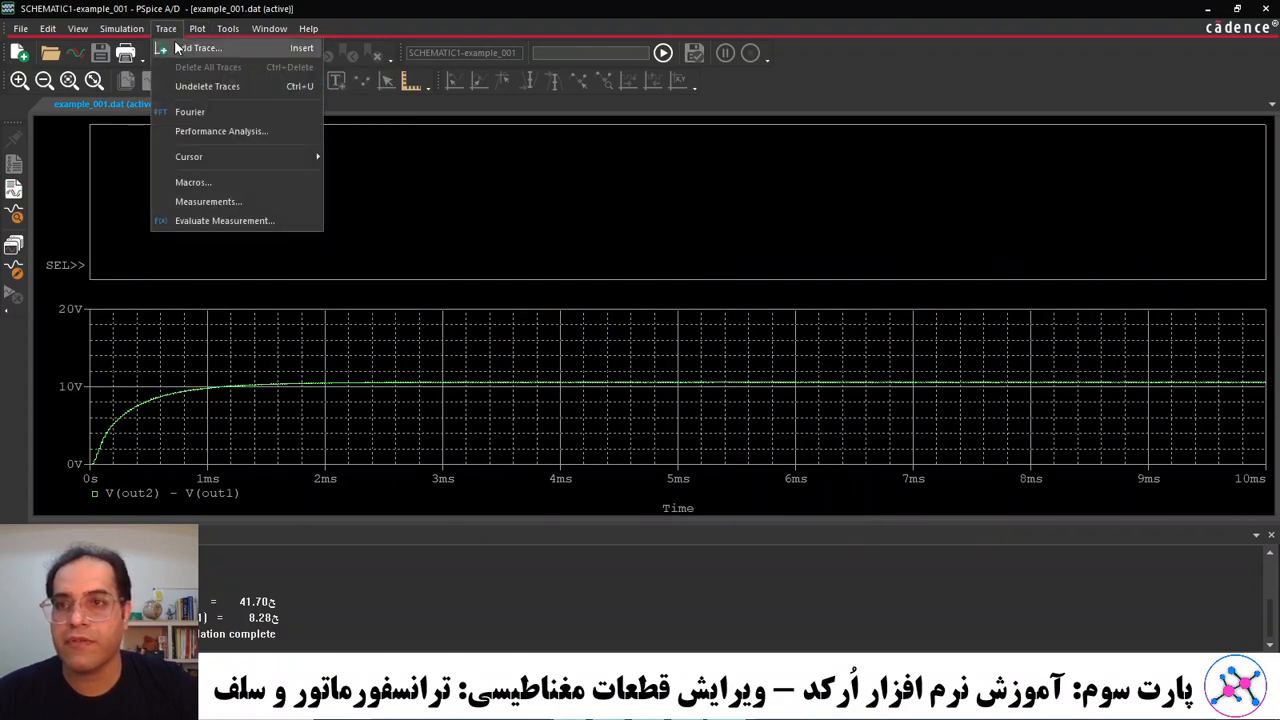
{"action": "left_click", "coordinate": [192, 46]}
{"action": "left_click", "coordinate": [624, 283]}
{"action": "left_click", "coordinate": [624, 257]}
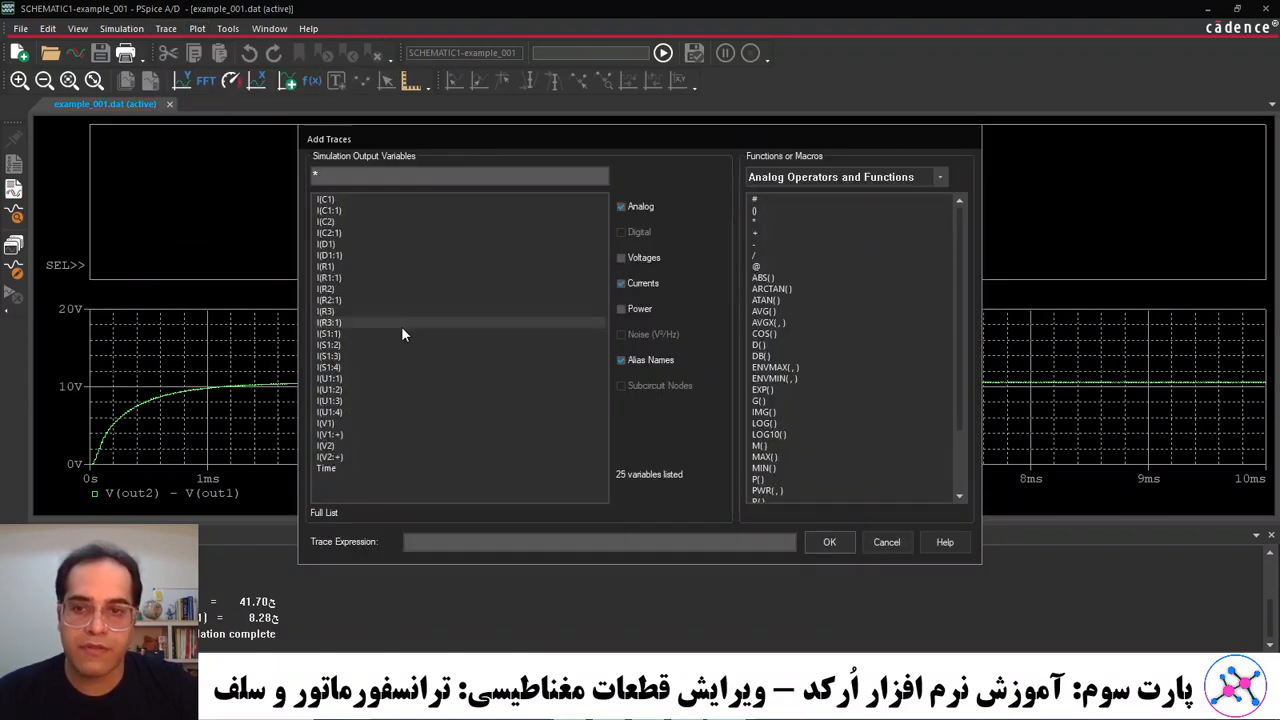
{"action": "left_click", "coordinate": [330, 299]}
{"action": "left_click", "coordinate": [828, 541]}
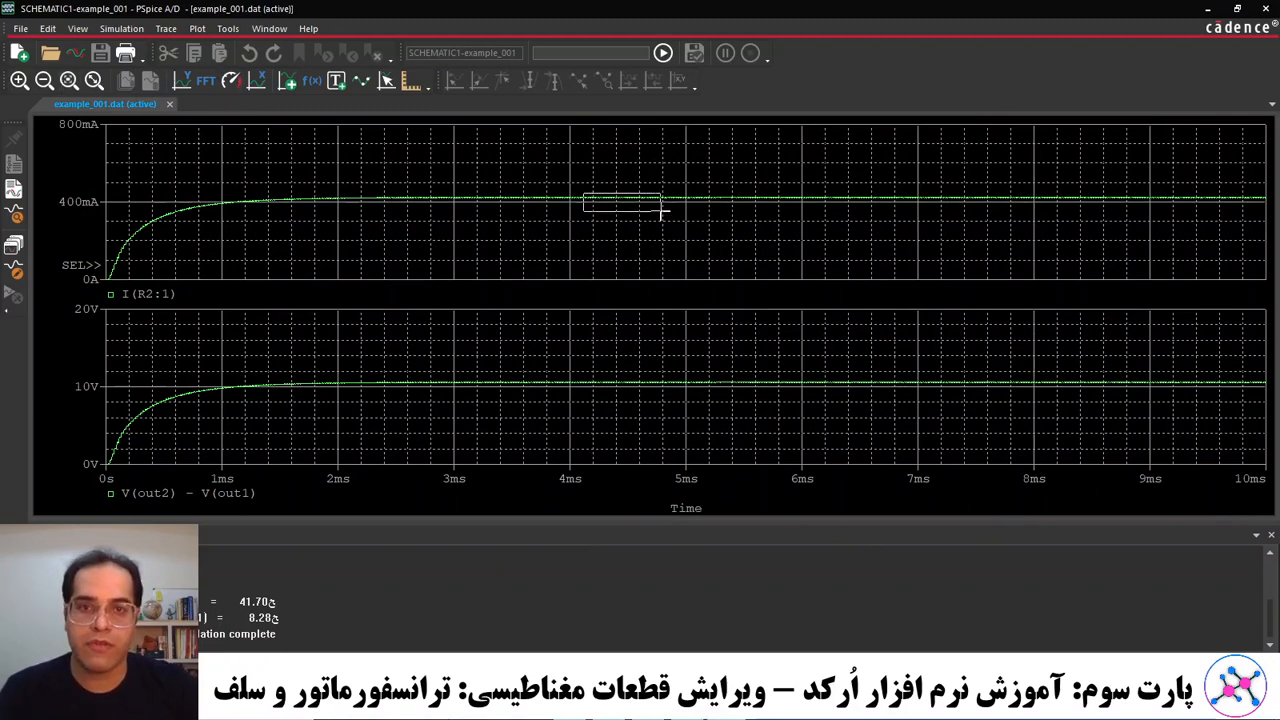
{"action": "left_click_drag", "start_coordinate": [655, 205], "coordinate": [655, 206]}
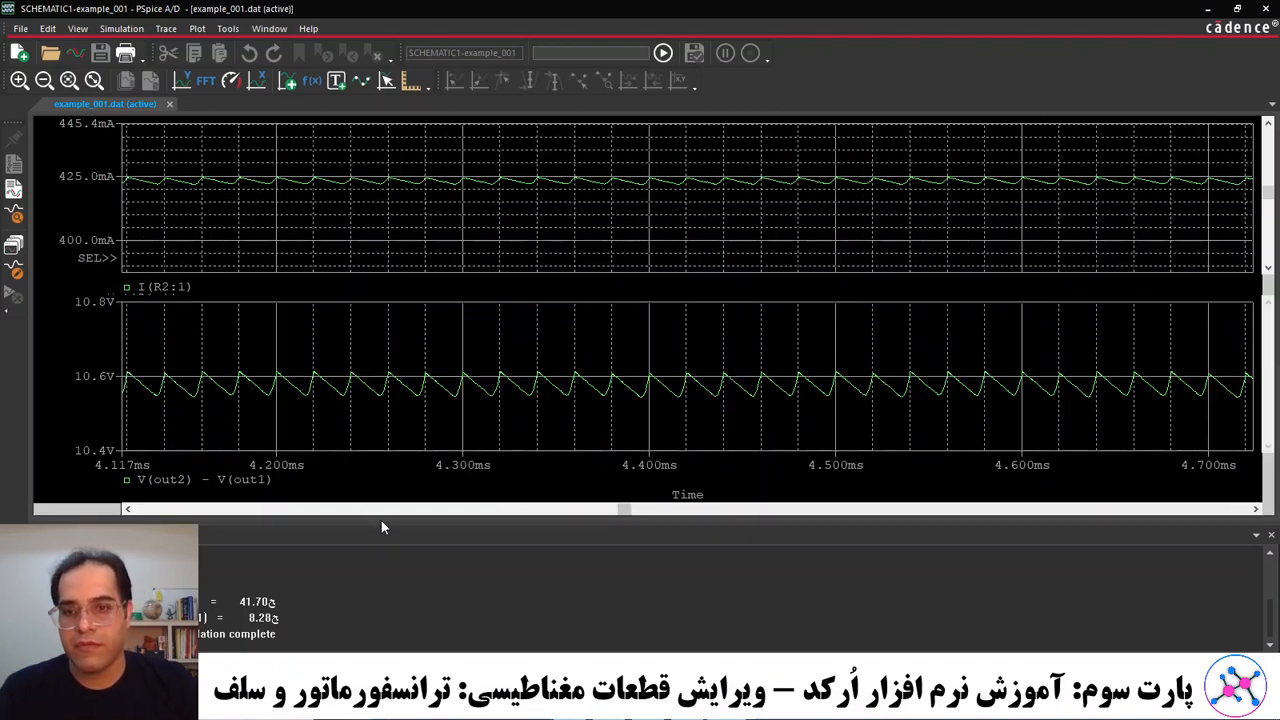
{"action": "left_click_drag", "start_coordinate": [381, 523], "coordinate": [381, 579]}
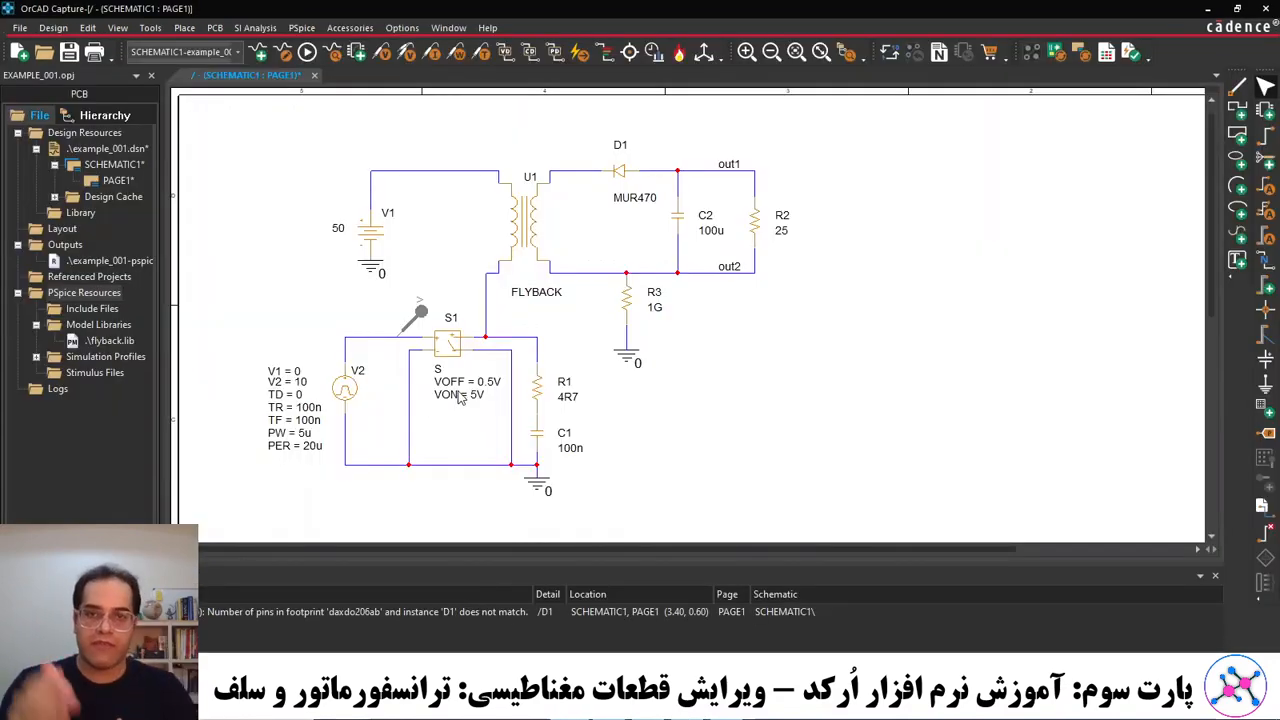
{"action": "double_click", "coordinate": [306, 440]}
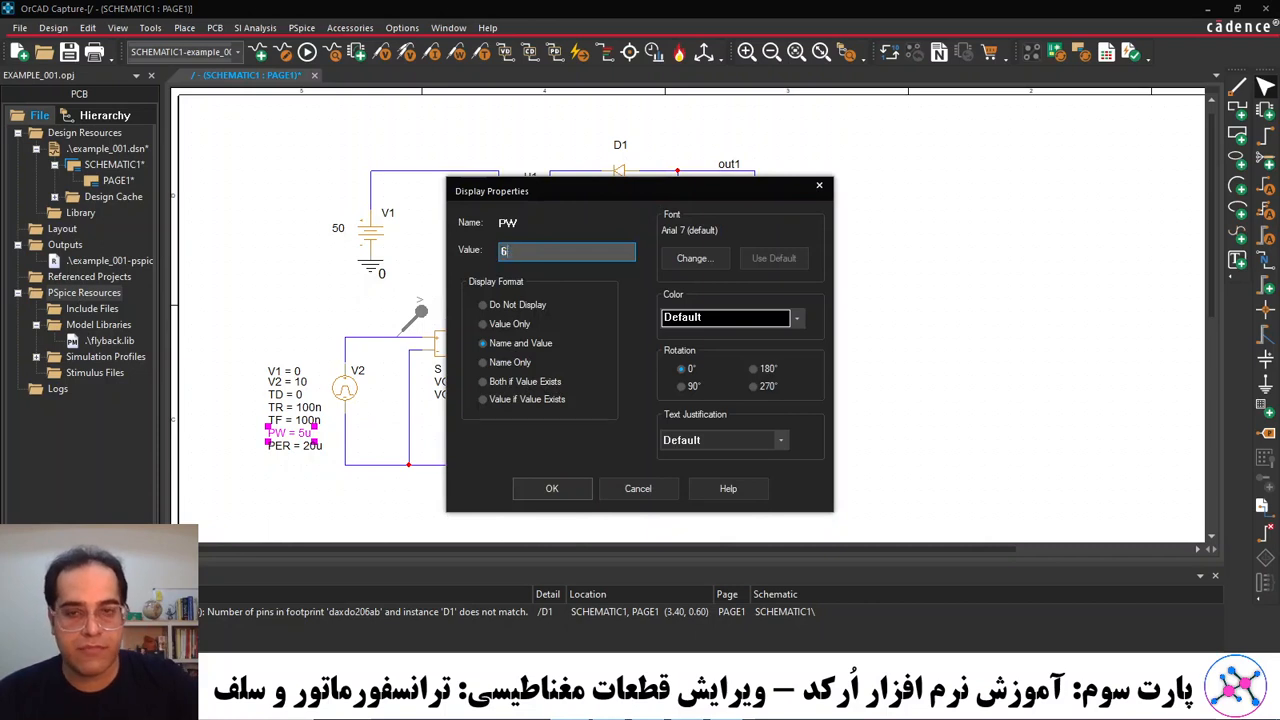
{"action": "type", "text": "6u"}
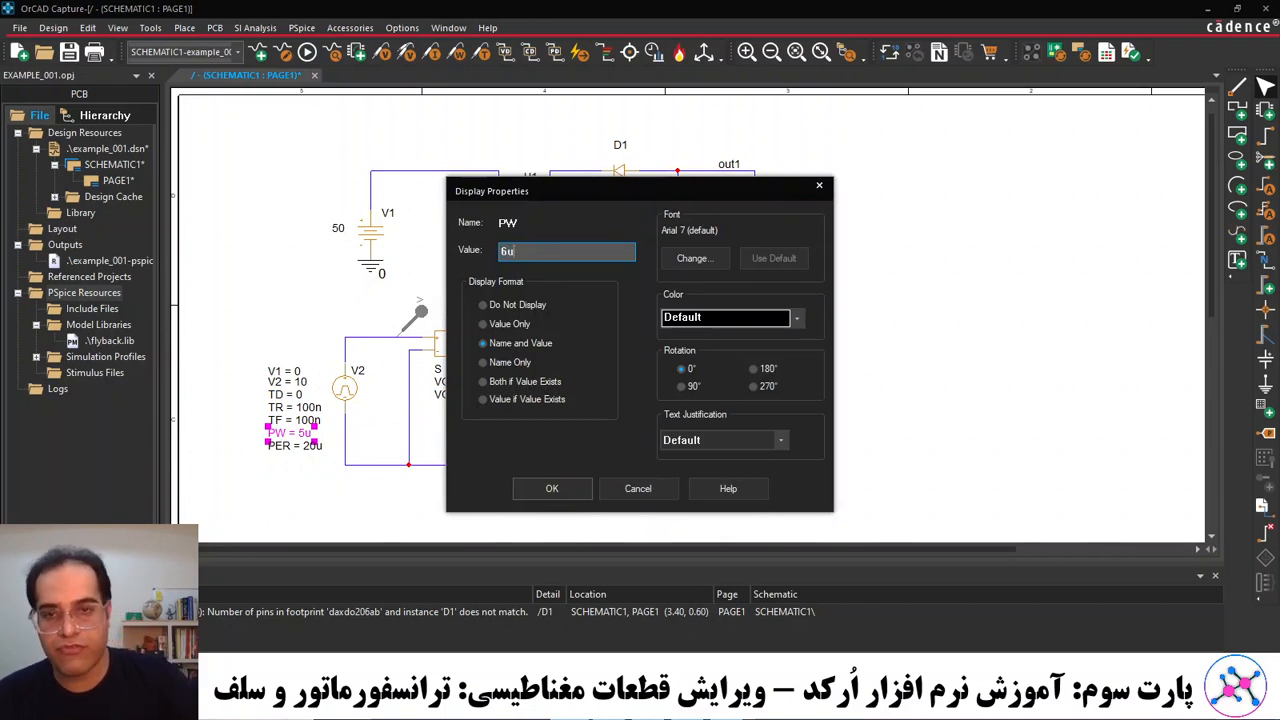
{"action": "left_click", "coordinate": [661, 487]}
Delete the wire between pulse source V2 and switch S1 and place a resistor R from the design cache in the gap.
{"action": "left_click", "coordinate": [386, 341]}
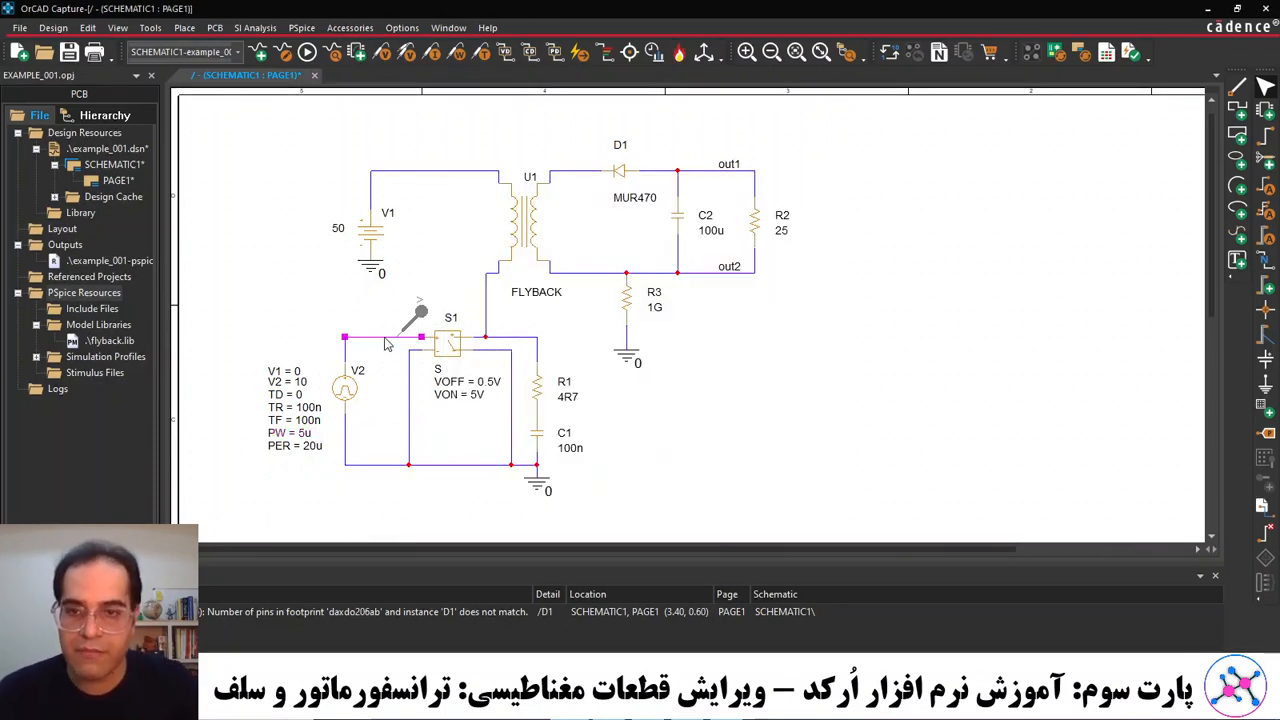
{"action": "key", "text": "Delete"}
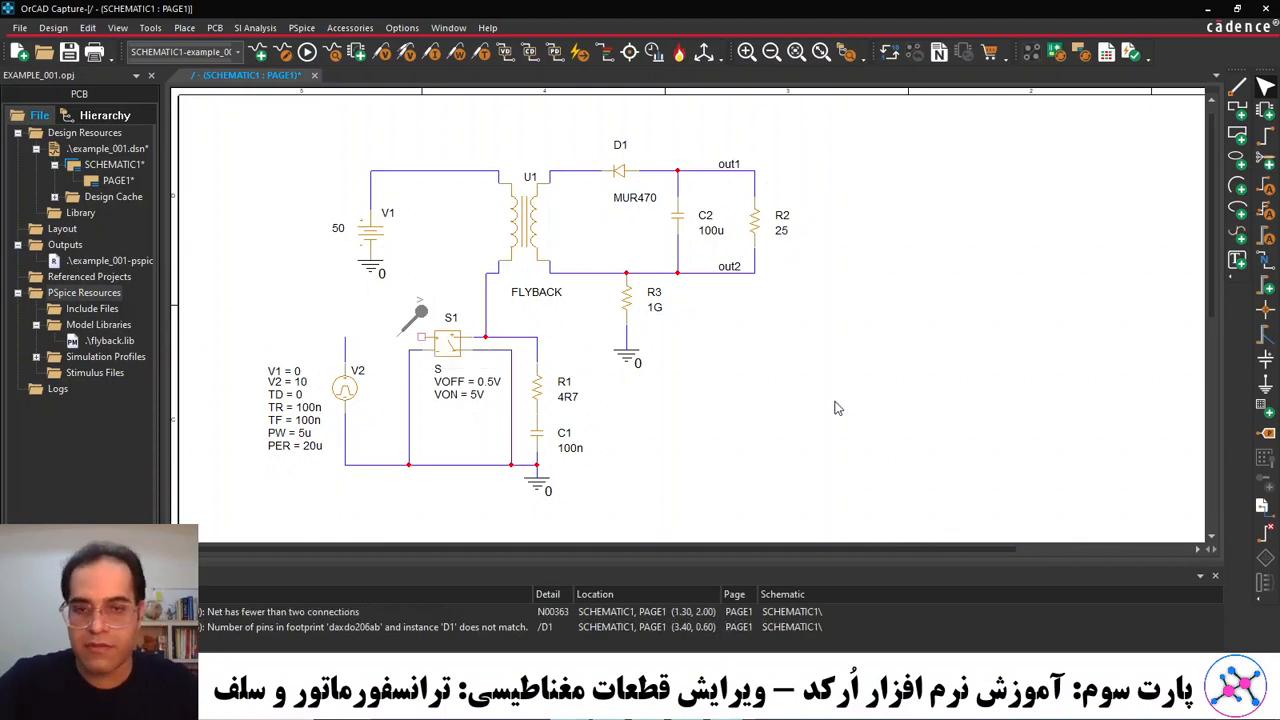
{"action": "type", "text": "p"}
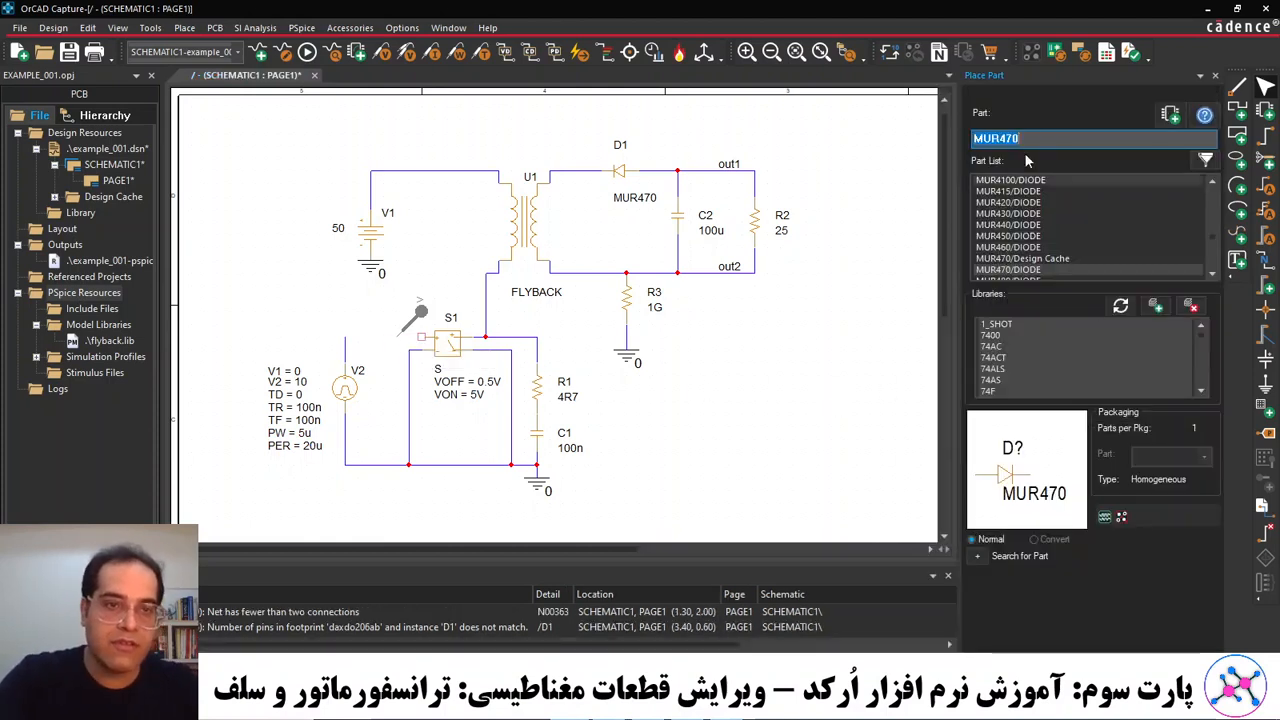
{"action": "type", "text": "r"}
{"action": "key", "text": "Return"}
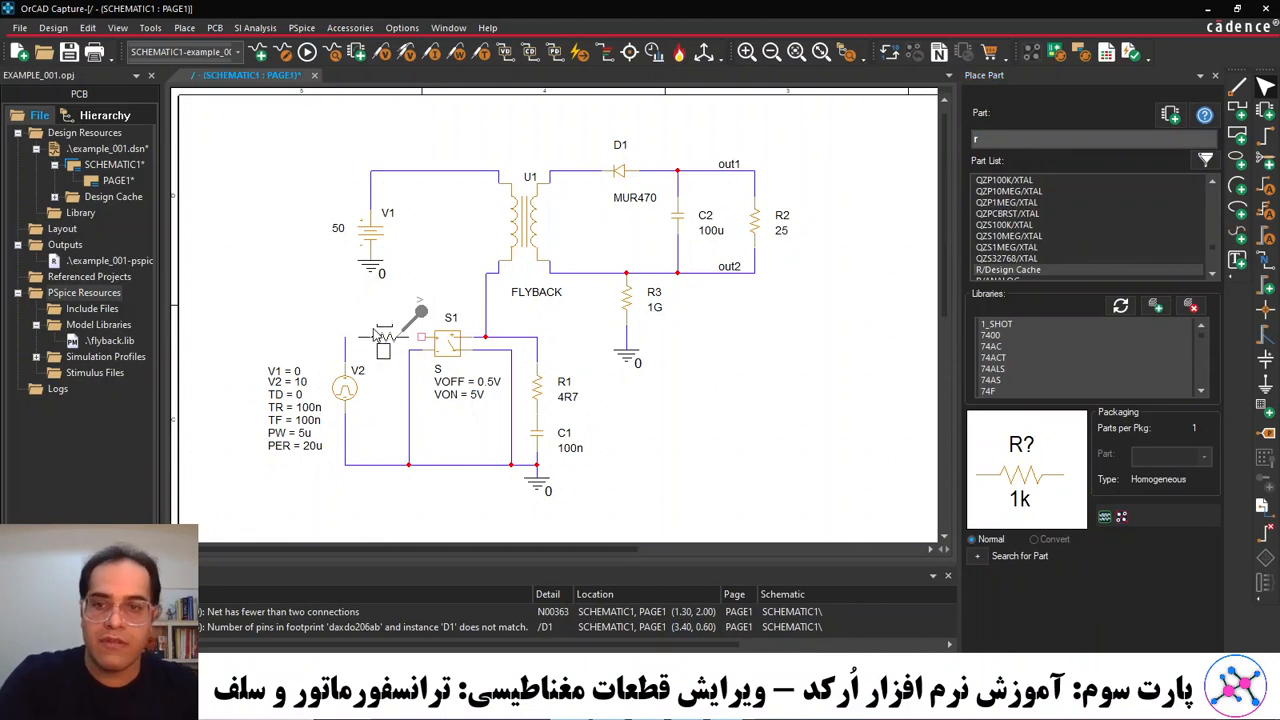
{"action": "left_click", "coordinate": [372, 332]}
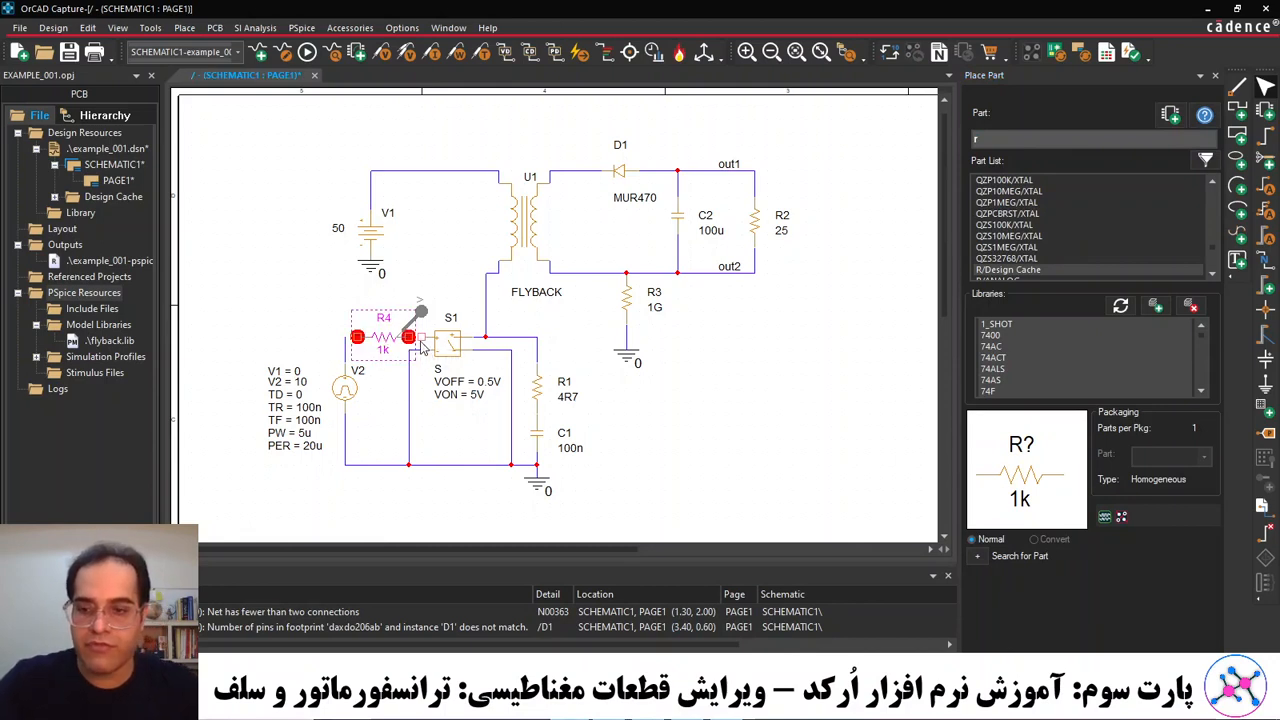
Wire the new resistor in series between the control input of switch S1 and pulse source V2.
{"action": "key", "text": "w"}
{"action": "left_click", "coordinate": [408, 337]}
{"action": "left_click", "coordinate": [421, 337]}
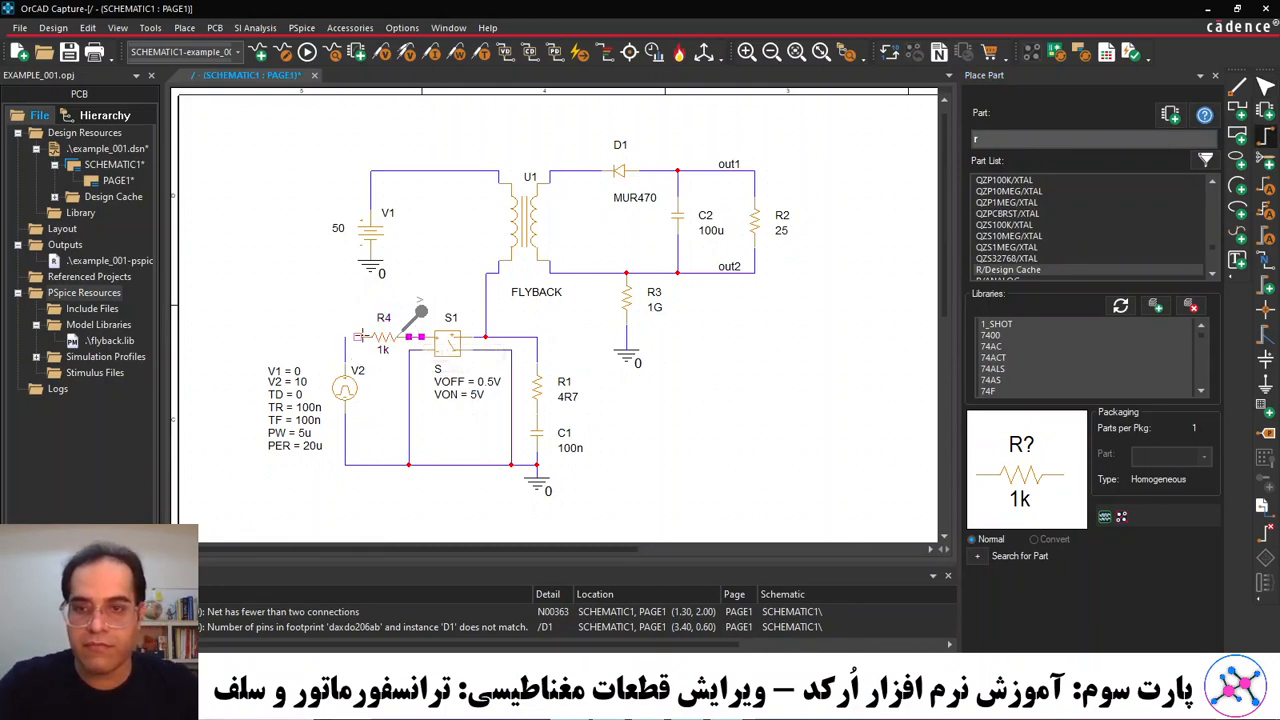
{"action": "left_click", "coordinate": [358, 337]}
{"action": "left_click", "coordinate": [345, 337]}
{"action": "key", "text": "Escape"}
Set the value of series resistor R4 to 100 and rerun the simulation.
{"action": "left_click", "coordinate": [383, 353]}
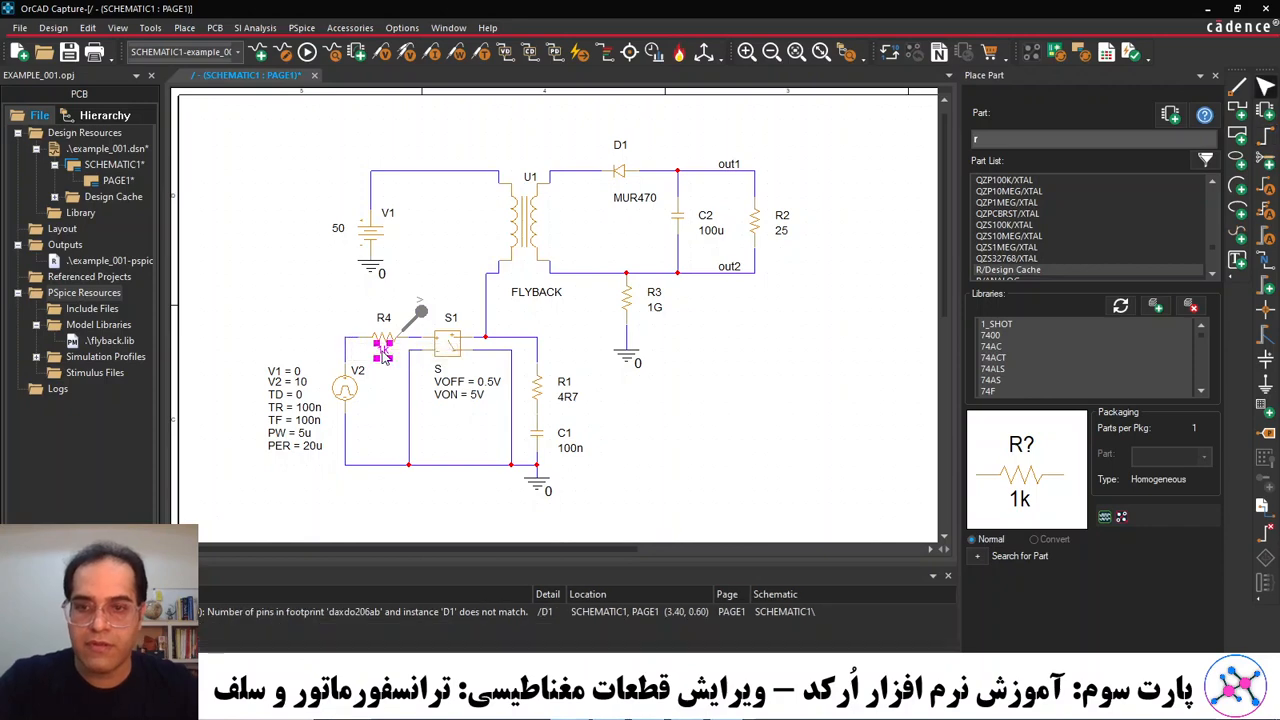
{"action": "double_click", "coordinate": [383, 353]}
{"action": "type", "text": "100"}
{"action": "key", "text": "Return"}
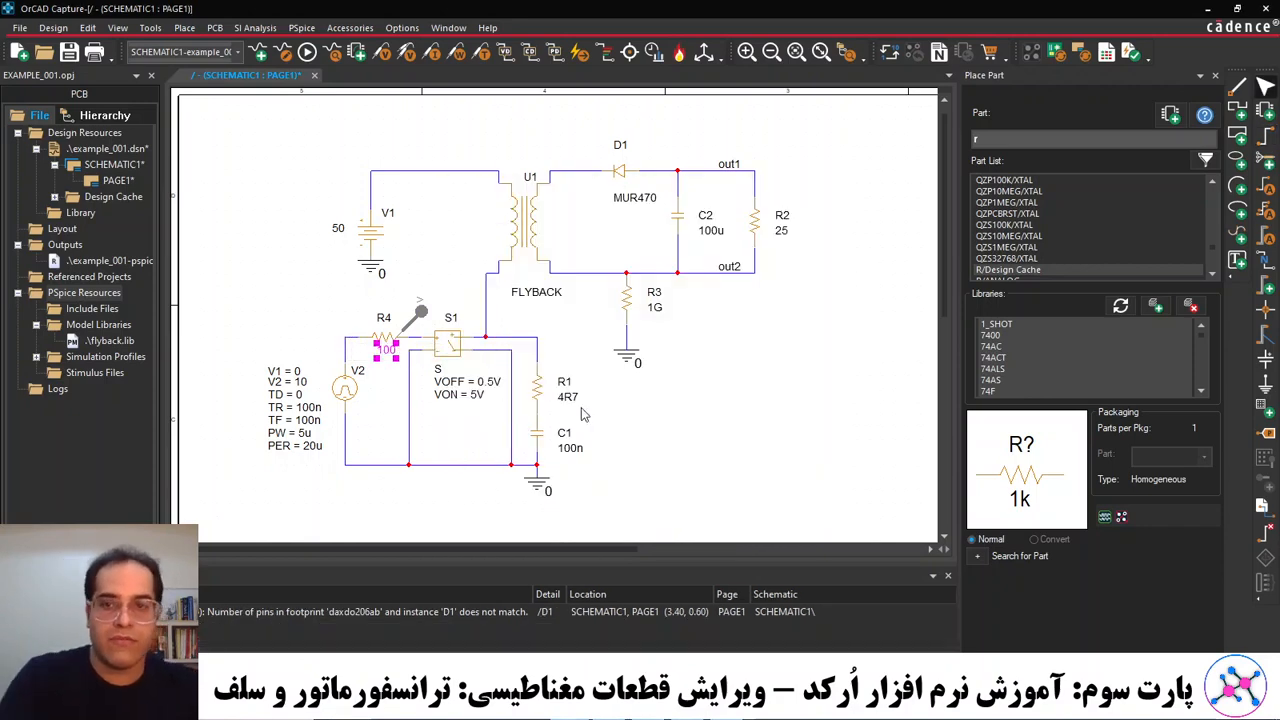
{"action": "left_click", "coordinate": [307, 52]}
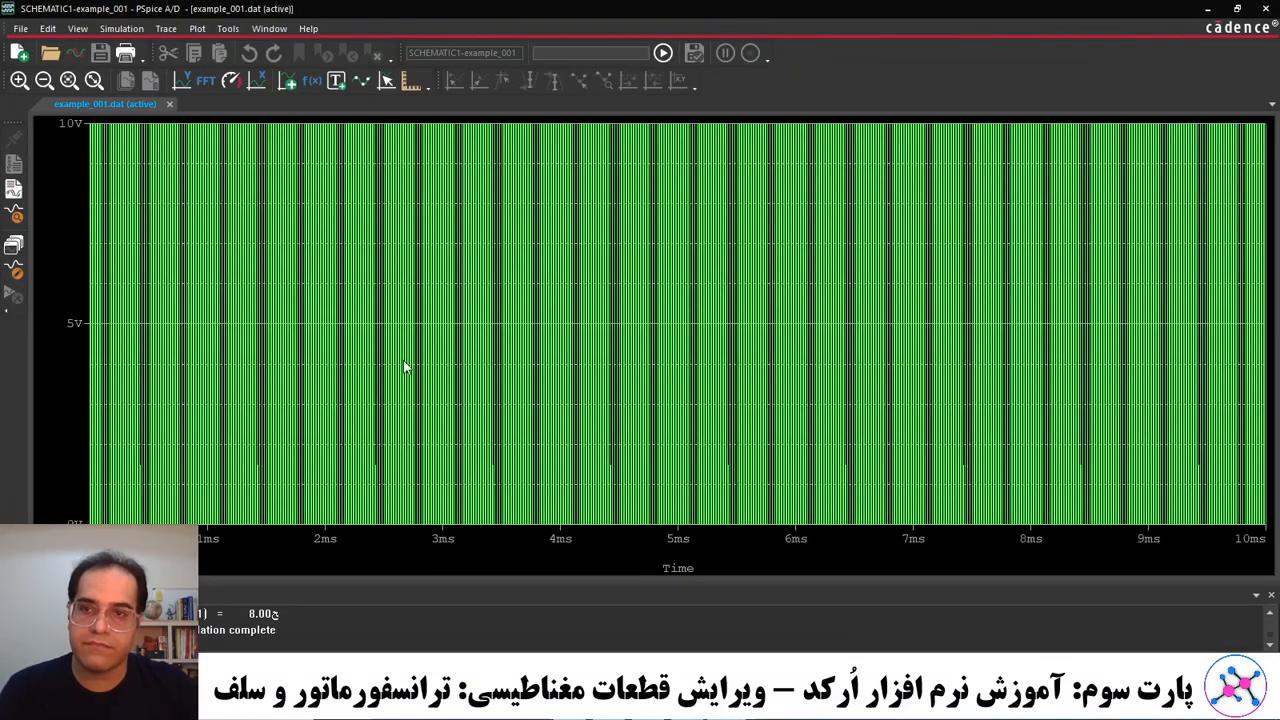
Return to the schematic, set VOFF of switch S1 to 0v, and rerun the simulation.
{"action": "left_click", "coordinate": [1207, 8]}
{"action": "double_click", "coordinate": [490, 382]}
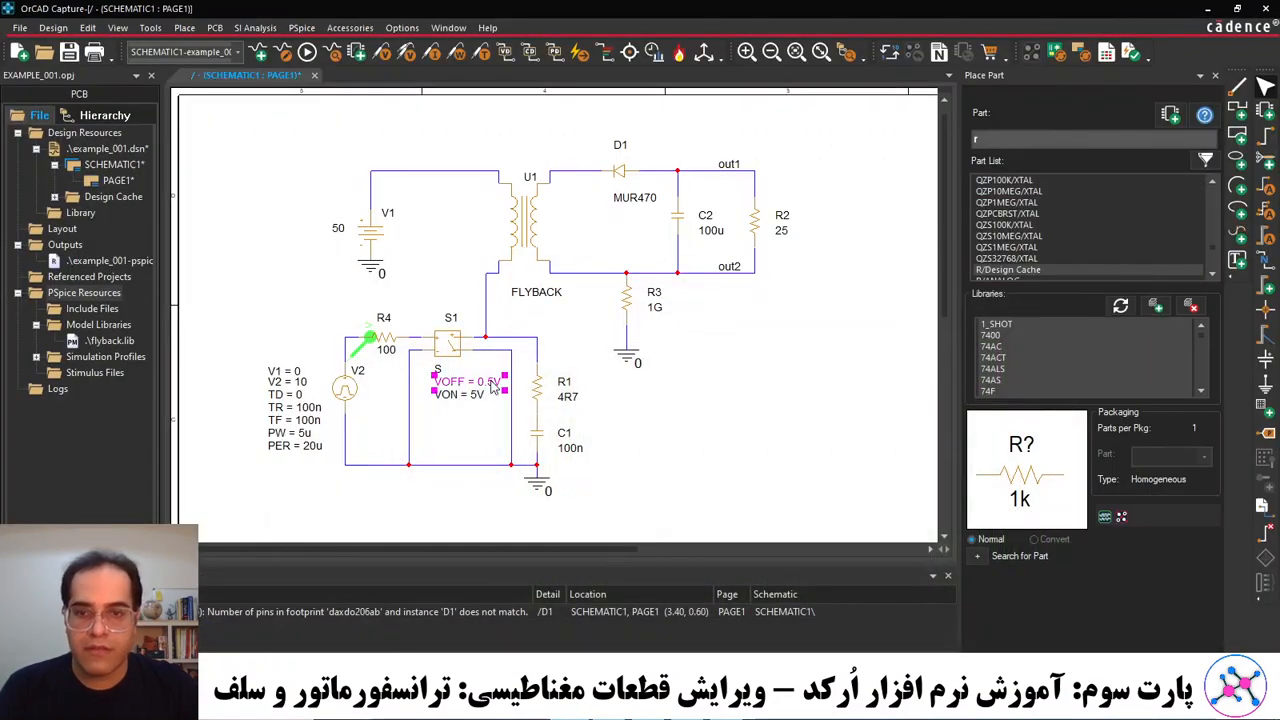
{"action": "type", "text": "0"}
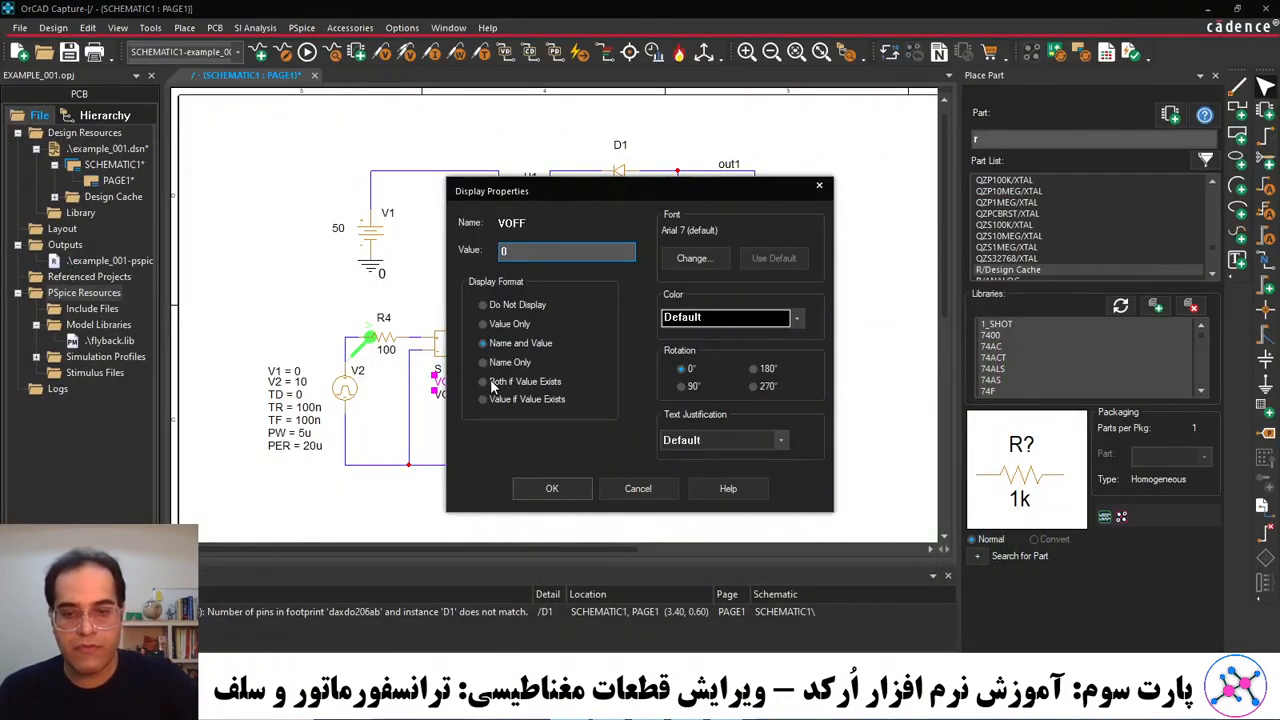
{"action": "type", "text": "v"}
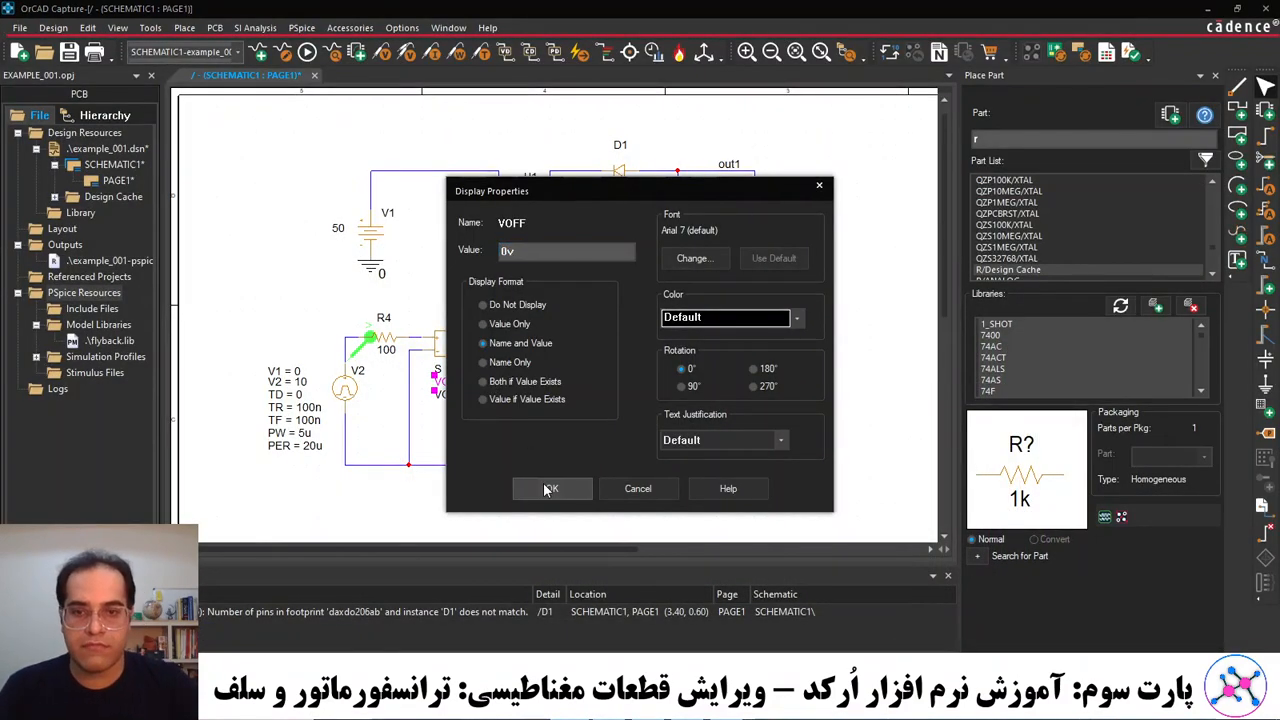
{"action": "left_click", "coordinate": [550, 489]}
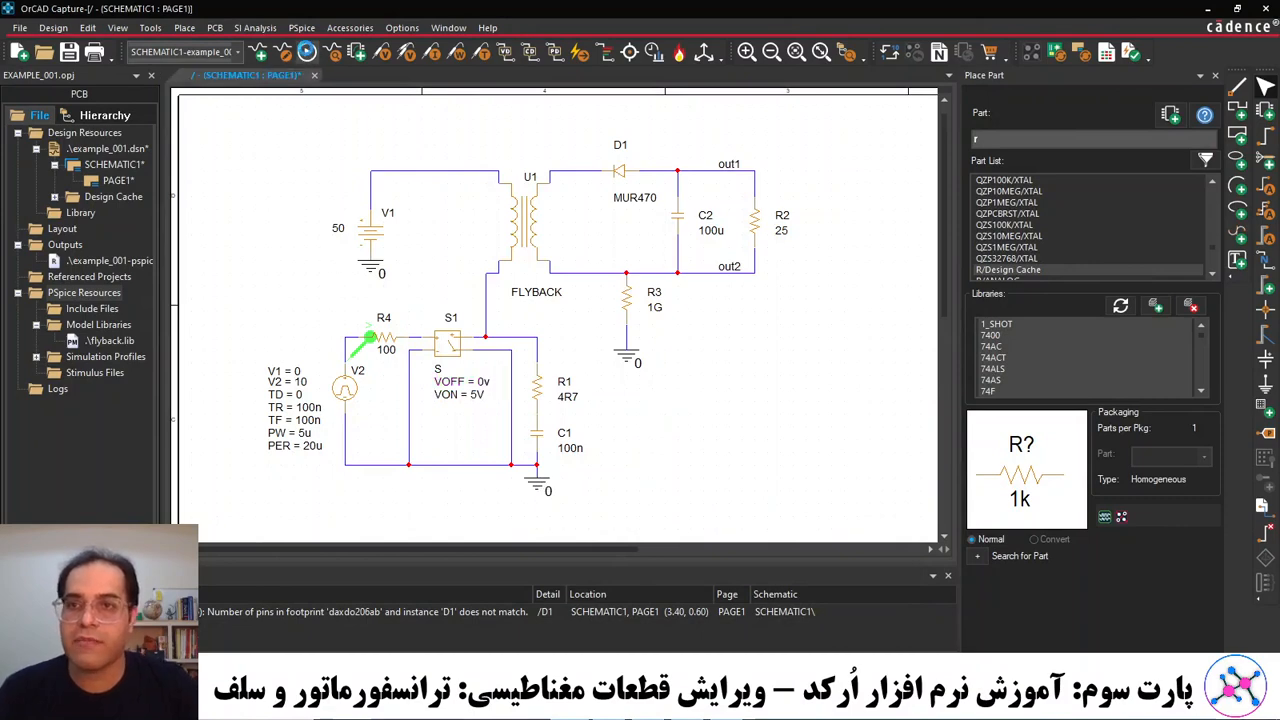
{"action": "left_click", "coordinate": [307, 52]}
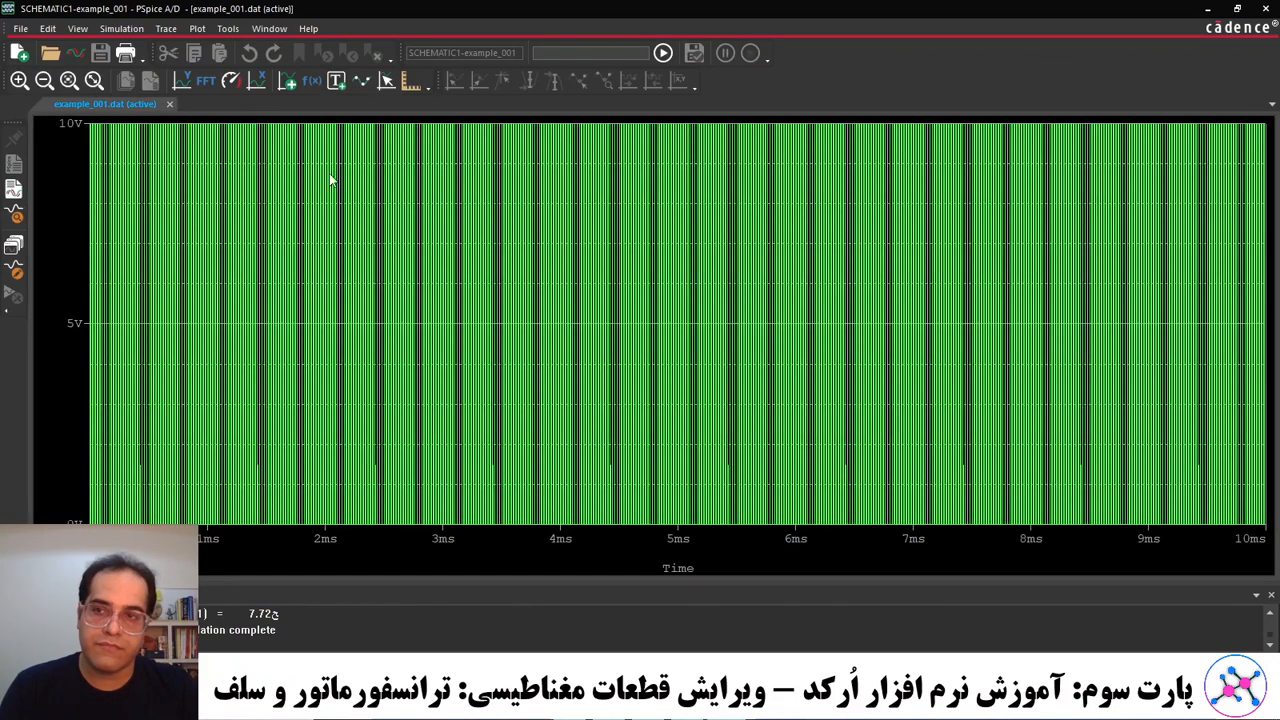
Remove the existing pulse trace and plot the output voltage difference V(out2) - V(out1) in its place.
{"action": "left_click", "coordinate": [122, 554]}
{"action": "key", "text": "Delete"}
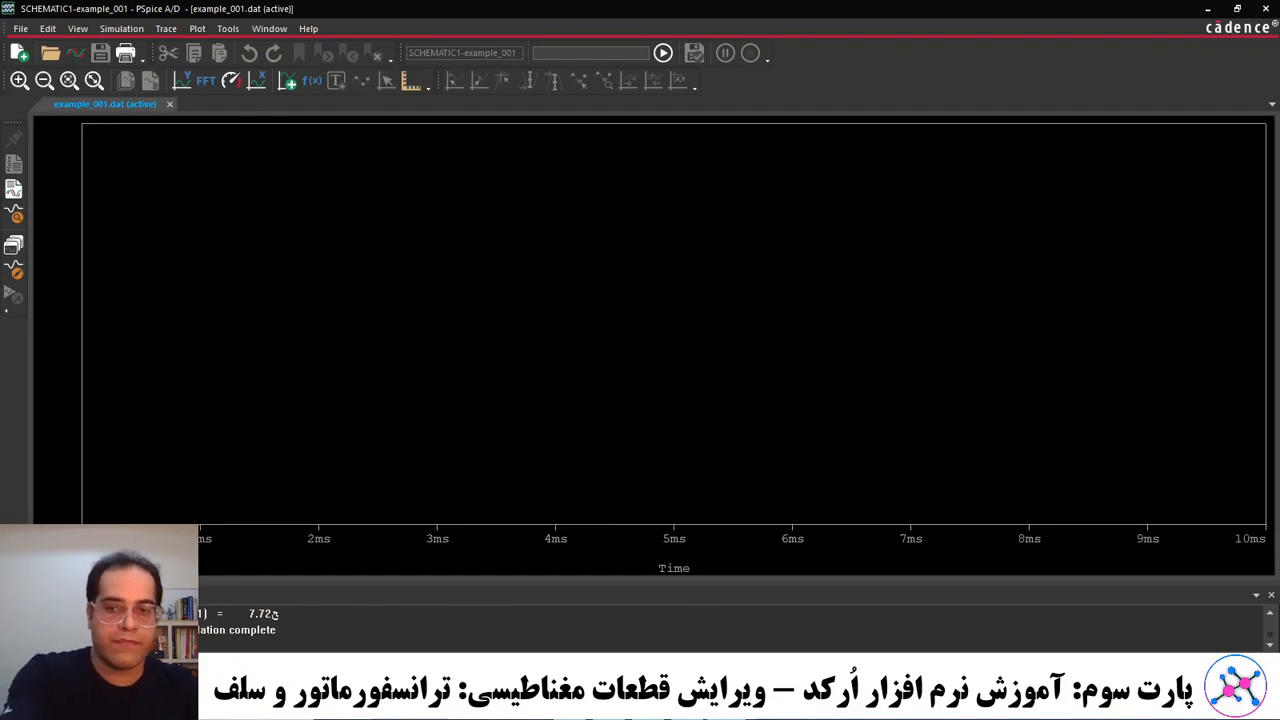
{"action": "left_click", "coordinate": [195, 29]}
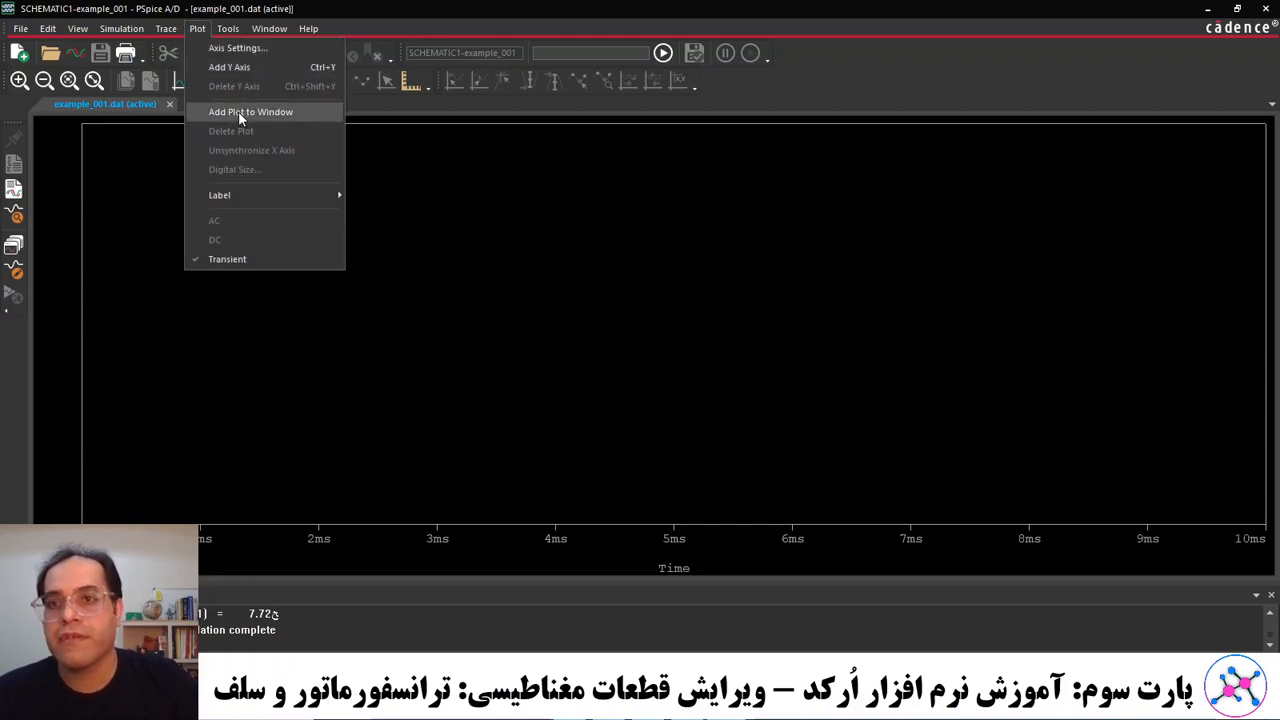
{"action": "left_click", "coordinate": [232, 48]}
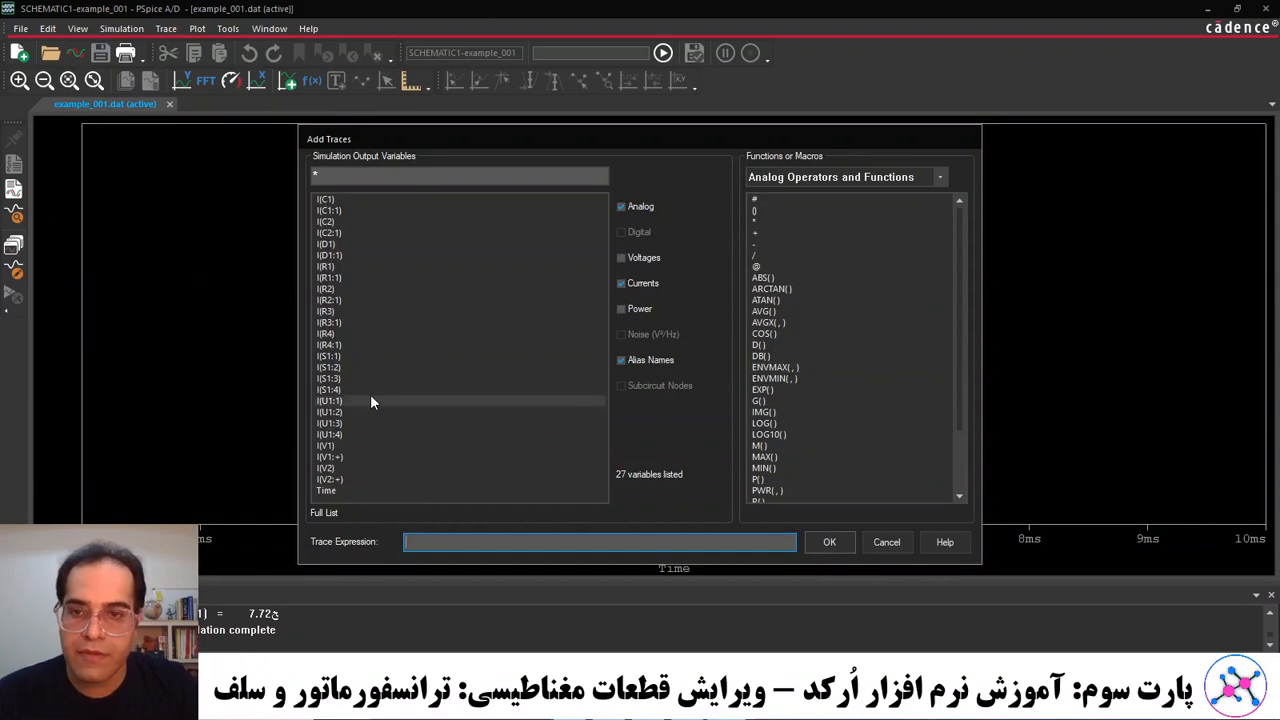
{"action": "left_click", "coordinate": [621, 283]}
{"action": "left_click", "coordinate": [621, 257]}
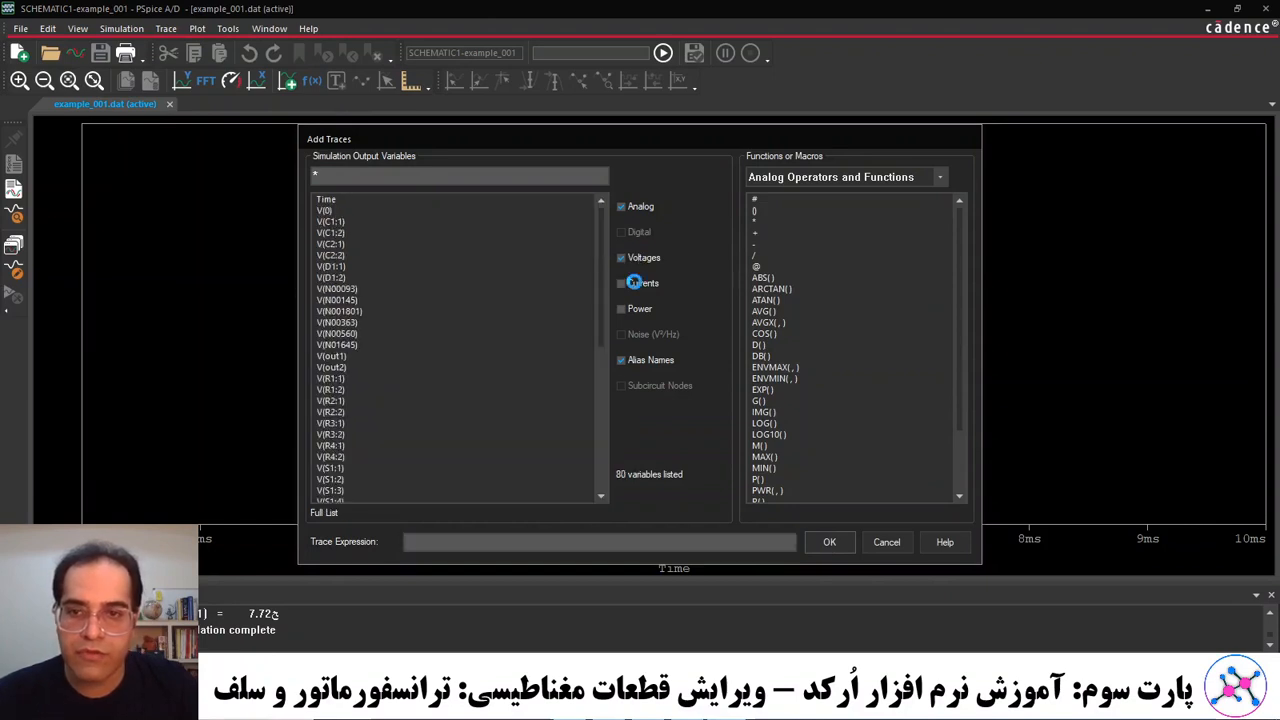
{"action": "left_click", "coordinate": [338, 369]}
{"action": "left_click", "coordinate": [764, 245]}
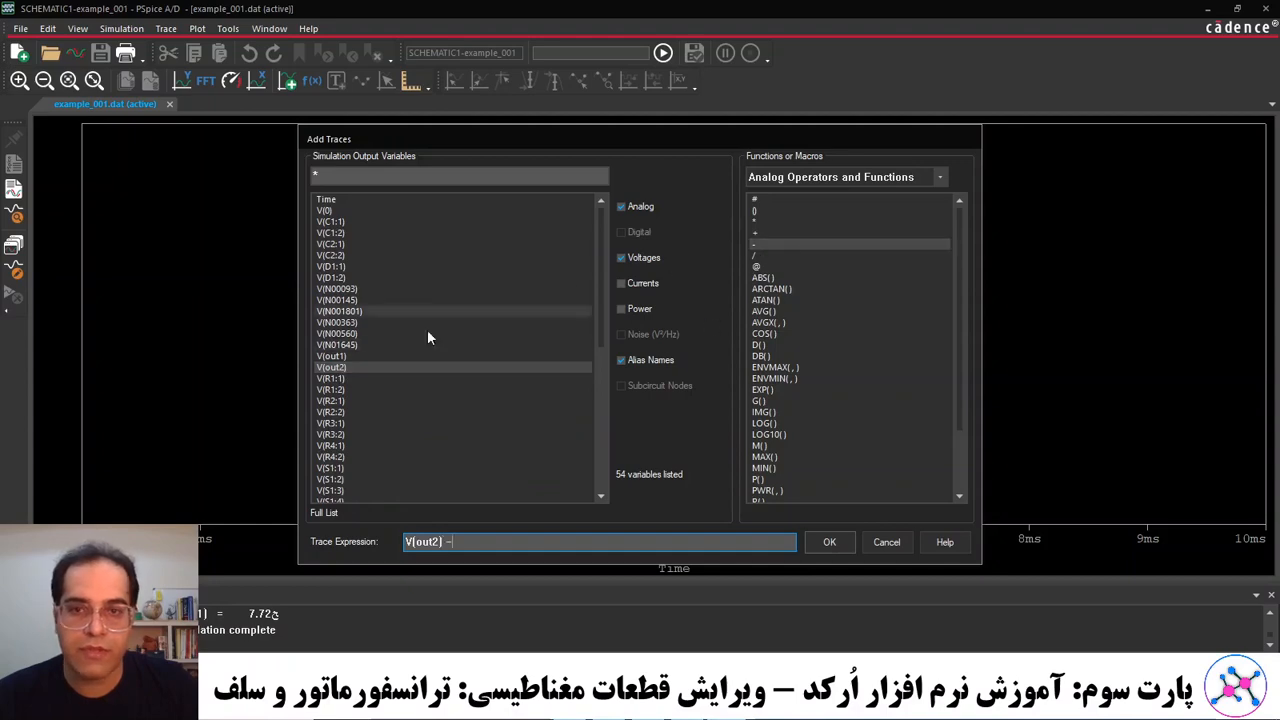
{"action": "left_click", "coordinate": [331, 356]}
{"action": "left_click", "coordinate": [829, 541]}
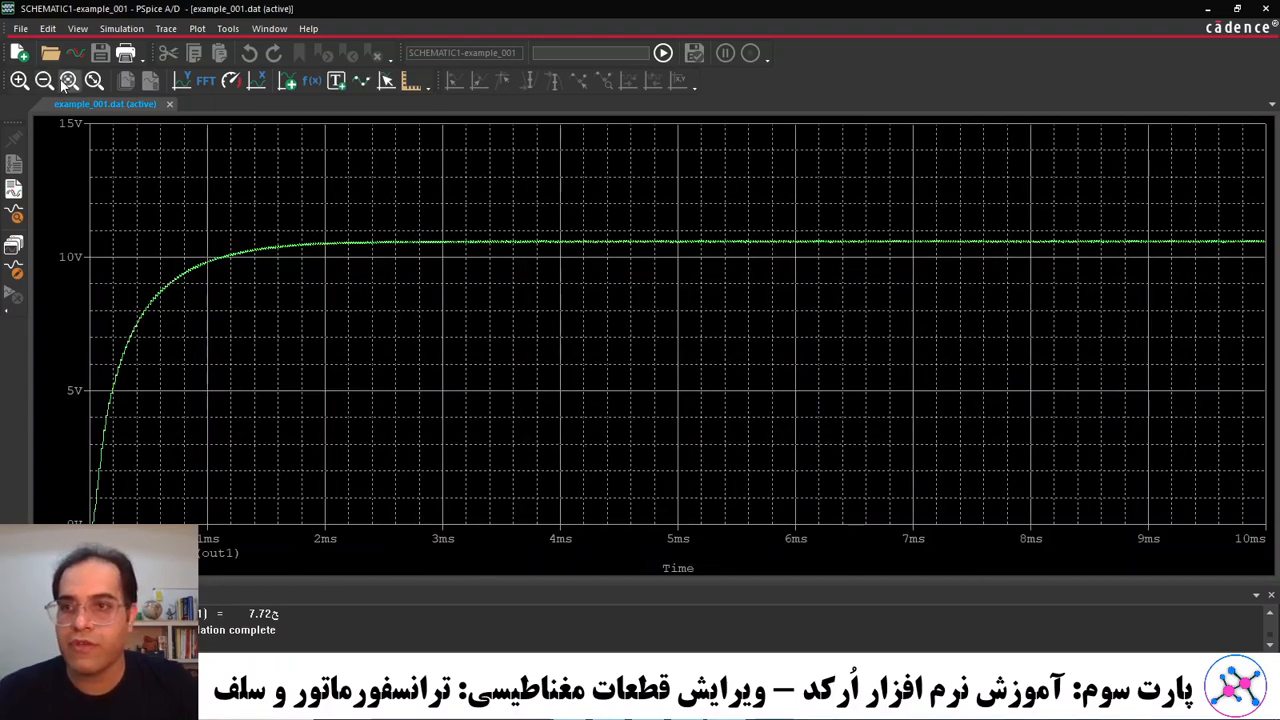
Measure the settled output voltage with a cursor at about 5.2 ms, enlarging the cursor readout area to read it.
{"action": "left_click", "coordinate": [389, 82]}
{"action": "left_click", "coordinate": [564, 236]}
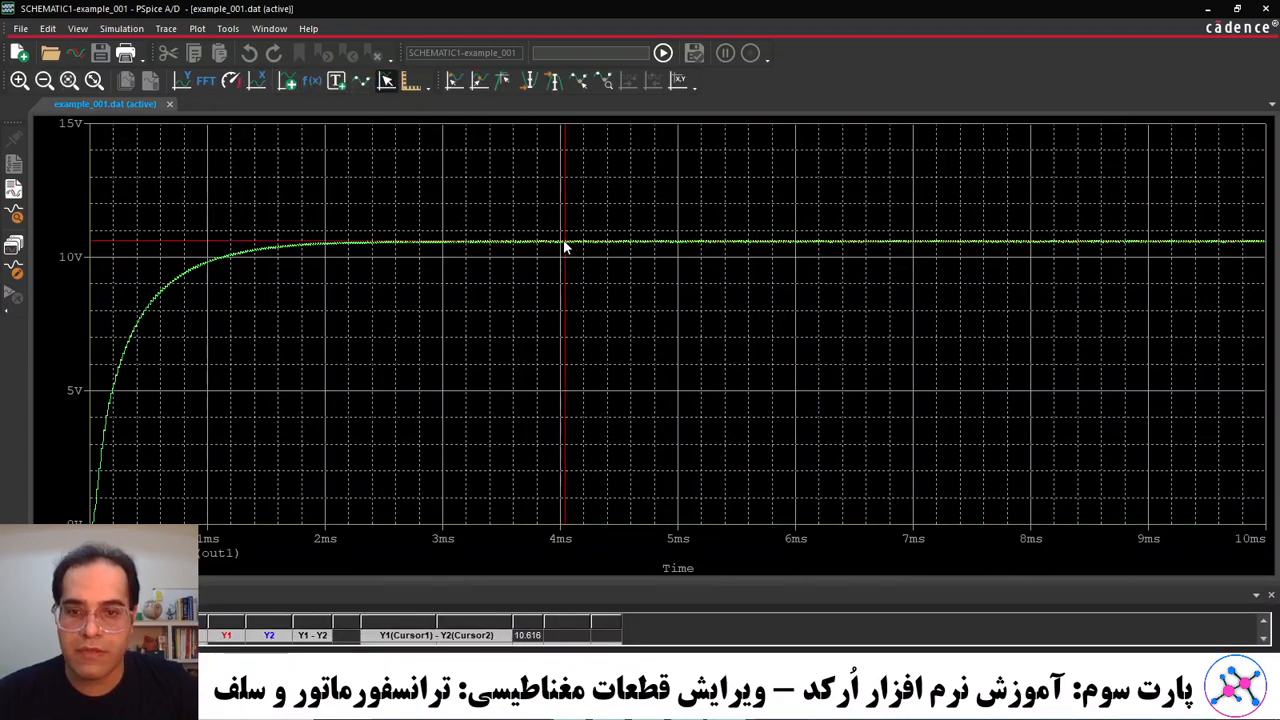
{"action": "left_click", "coordinate": [529, 350]}
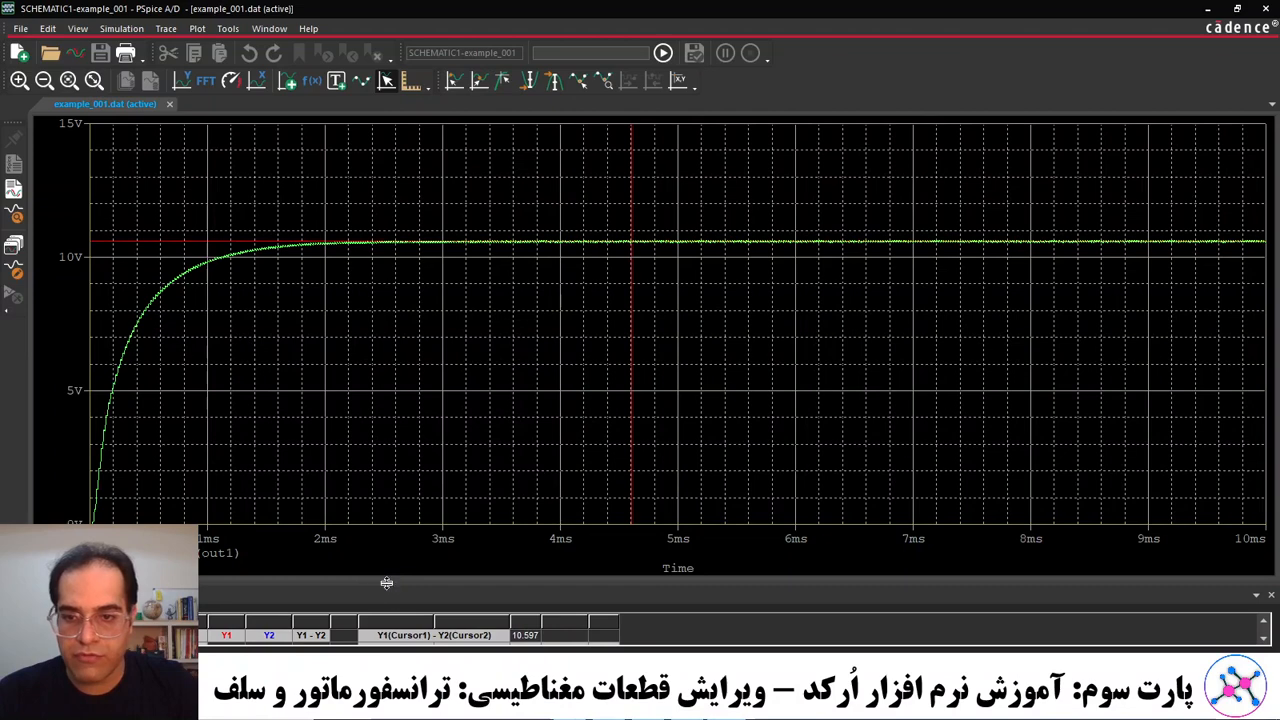
{"action": "left_click_drag", "start_coordinate": [386, 583], "coordinate": [375, 509]}
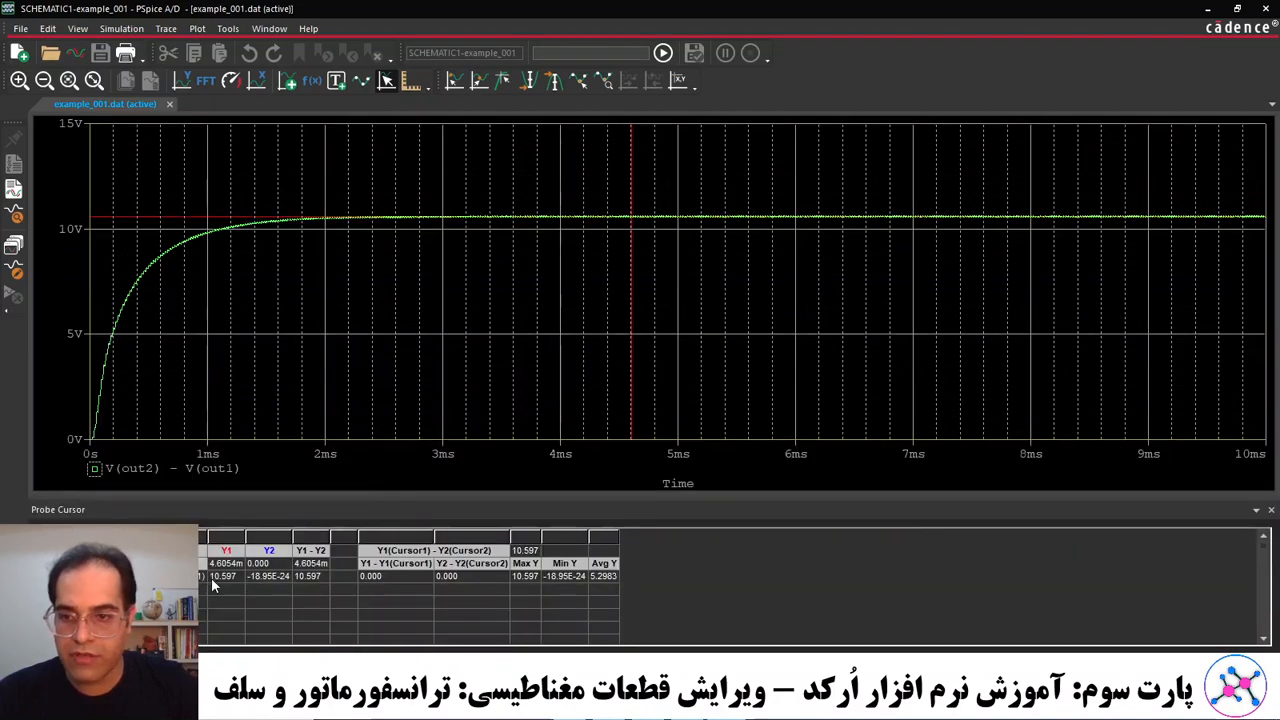
{"action": "left_click_drag", "start_coordinate": [629, 209], "coordinate": [701, 228]}
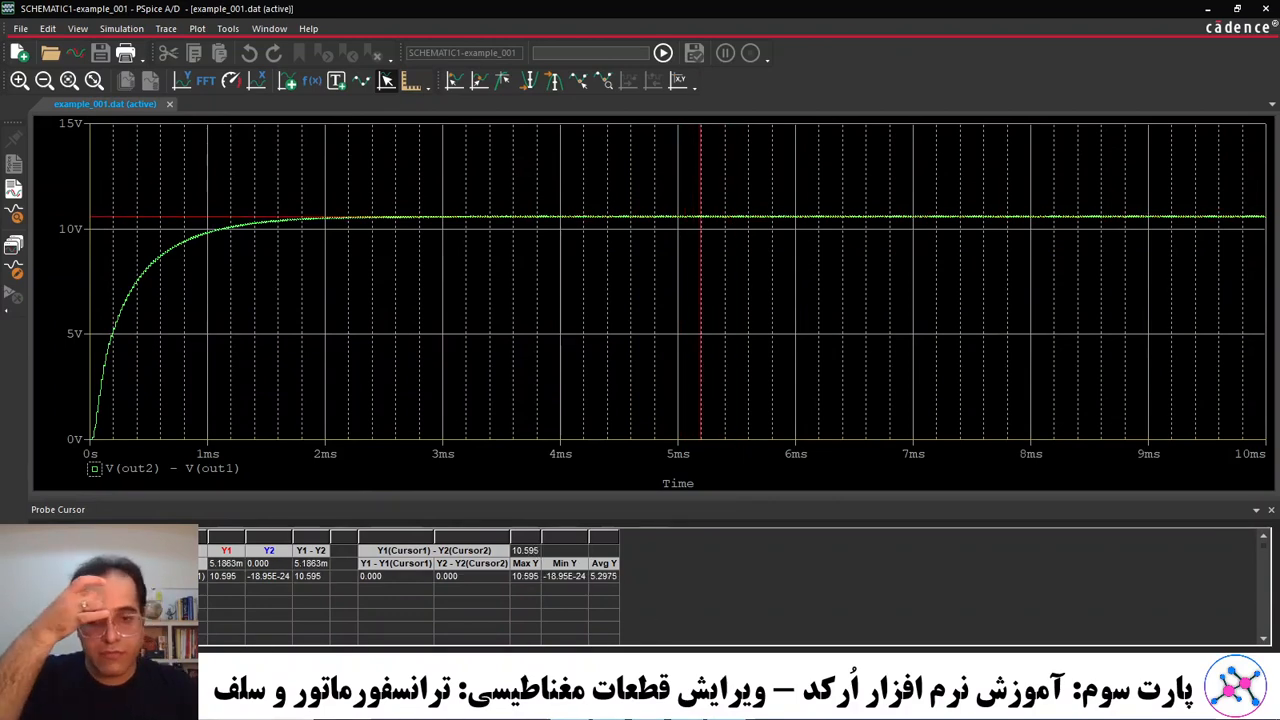
Switch to the schematic in OrCAD Capture, set the pulse width PW of source V2 to 7u, and rerun the simulation.
{"action": "left_click", "coordinate": [528, 706]}
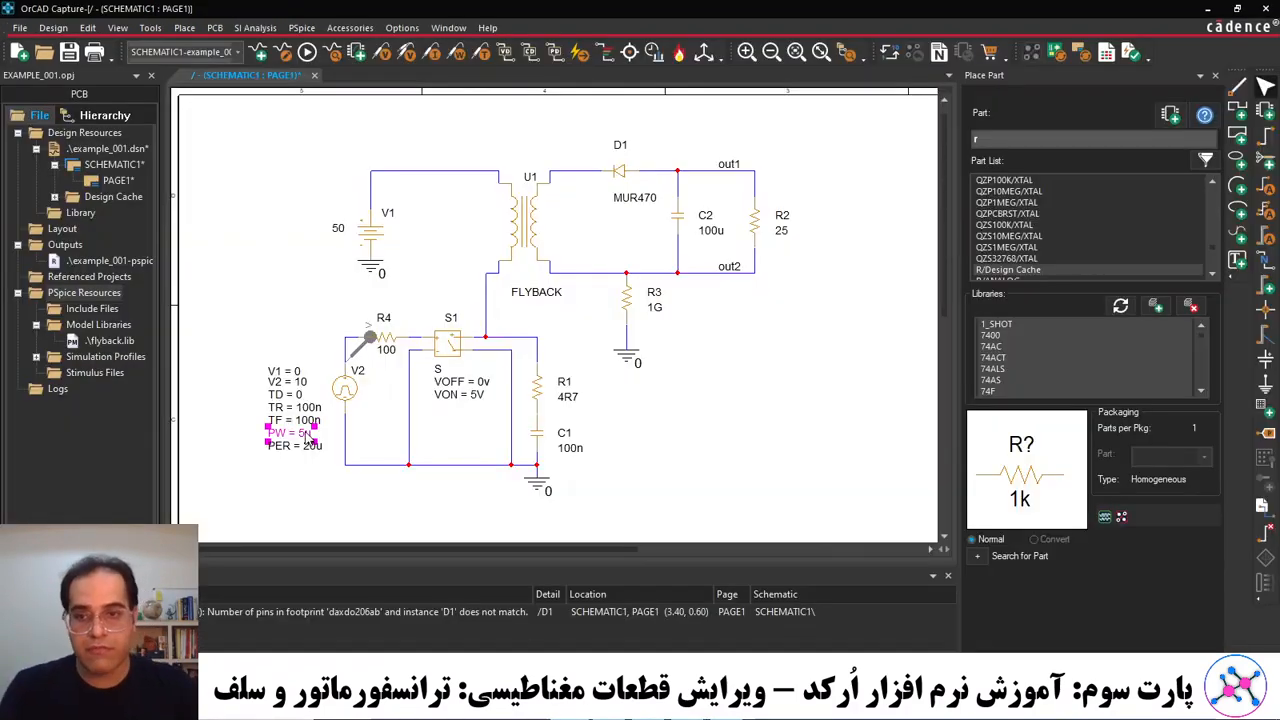
{"action": "double_click", "coordinate": [305, 435]}
{"action": "type", "text": "7"}
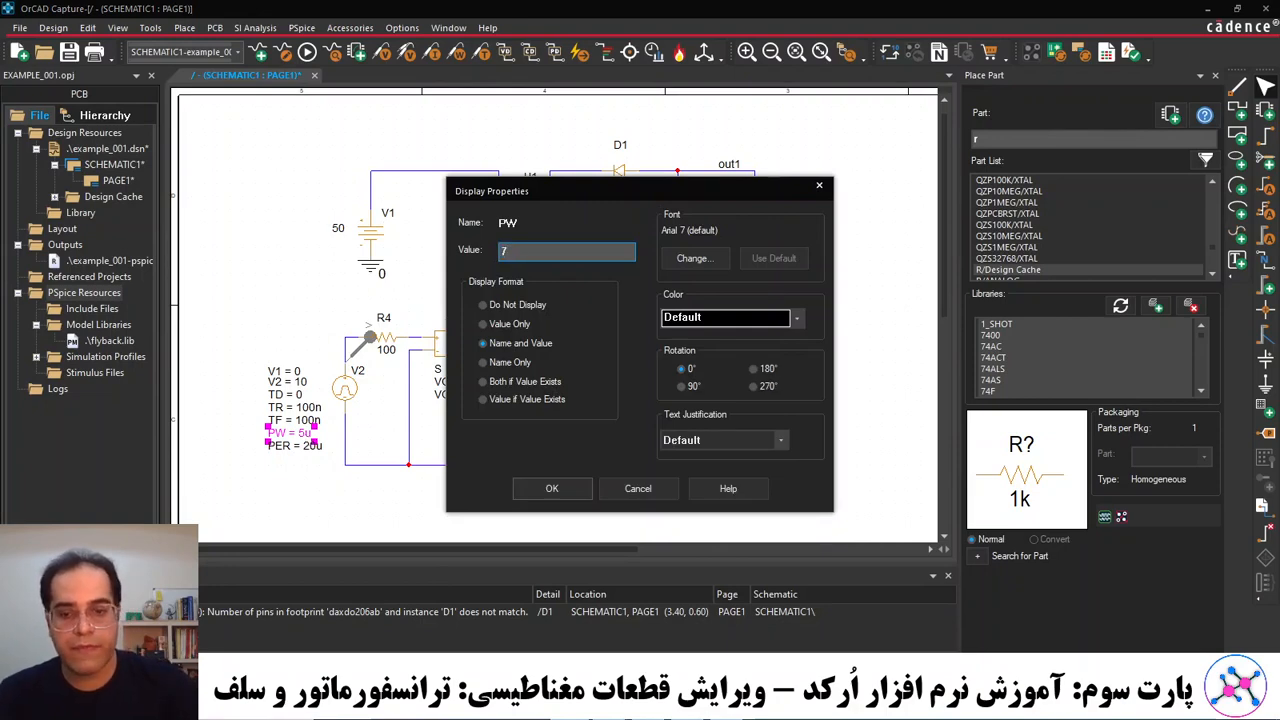
{"action": "type", "text": "u"}
{"action": "left_click", "coordinate": [563, 492]}
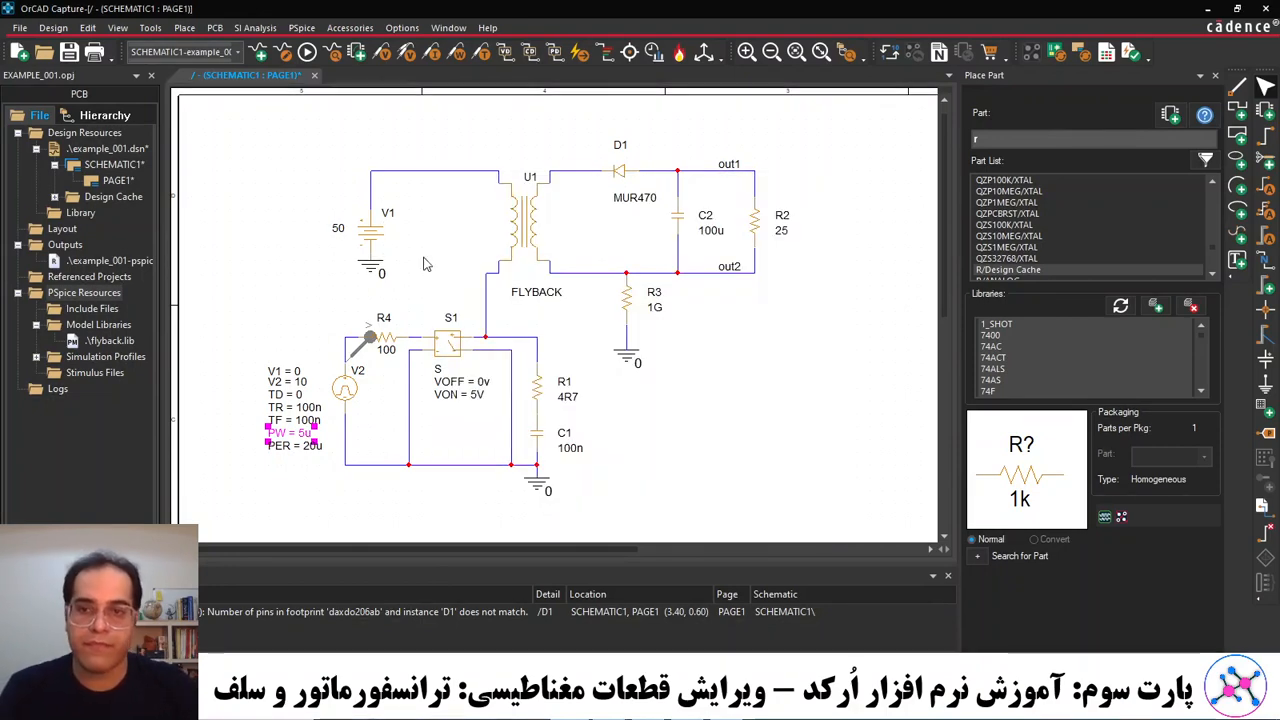
{"action": "left_click", "coordinate": [307, 53]}
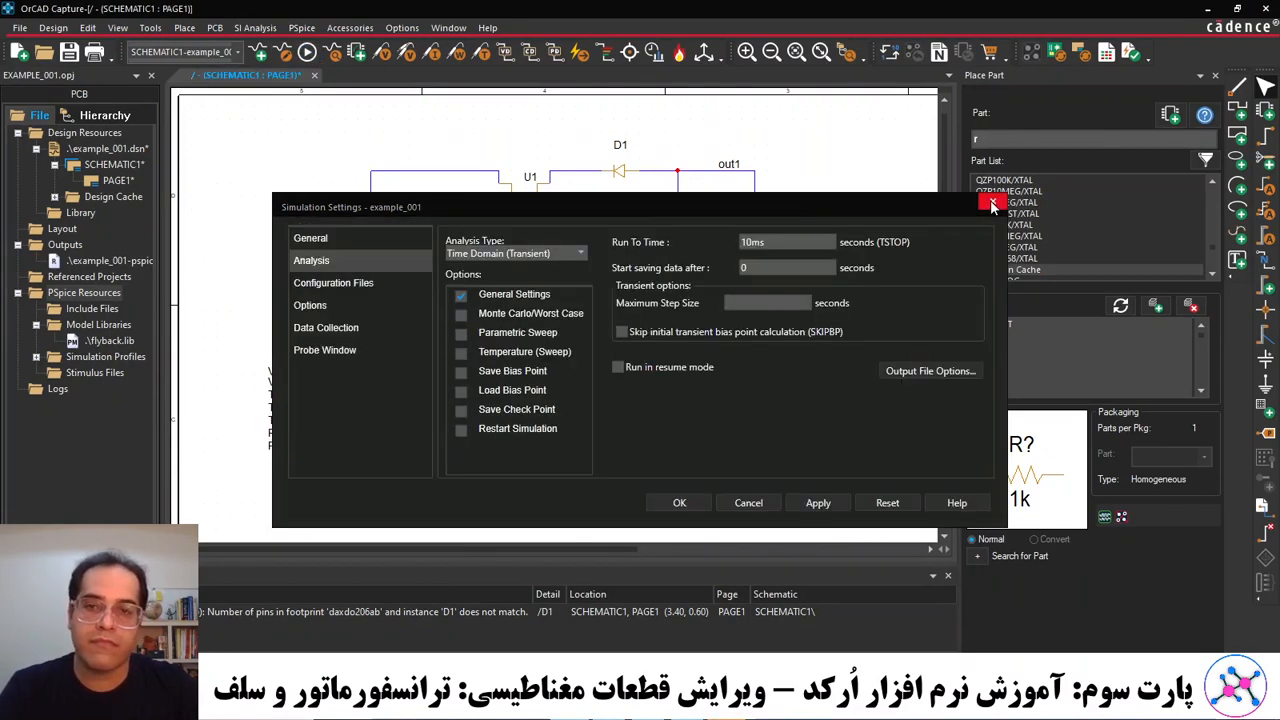
{"action": "left_click", "coordinate": [993, 205]}
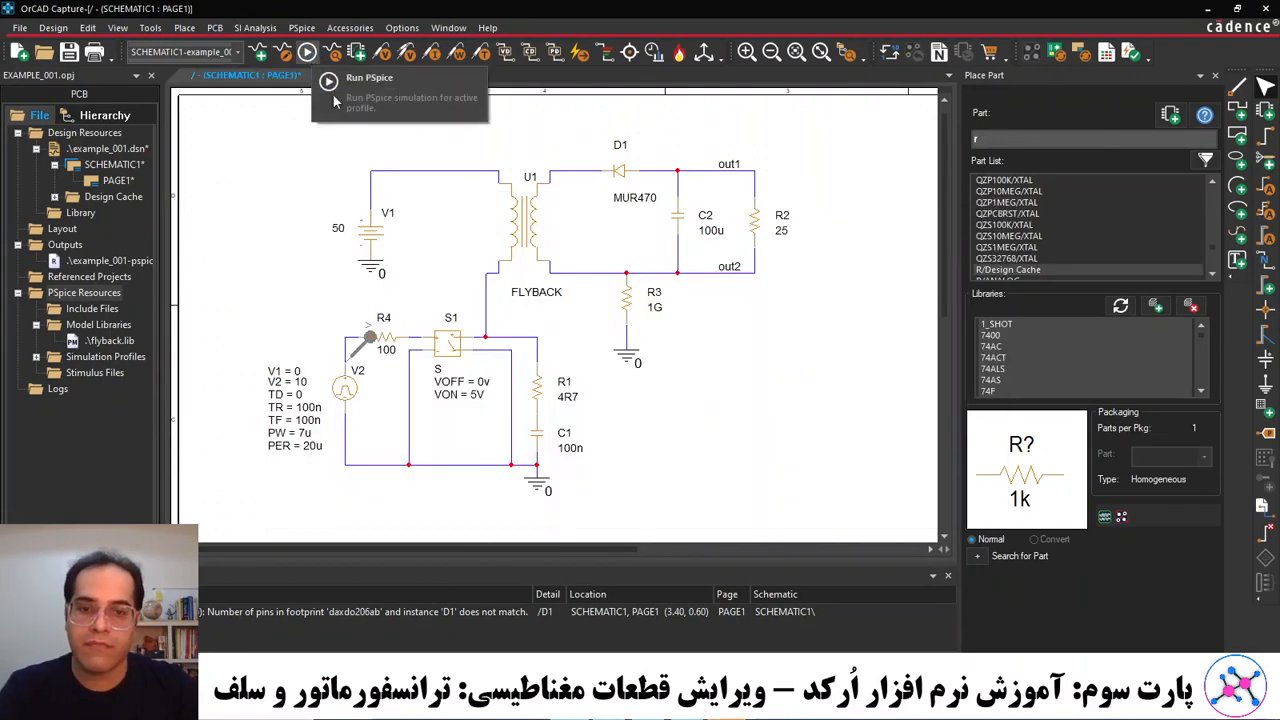
{"action": "left_click", "coordinate": [307, 53]}
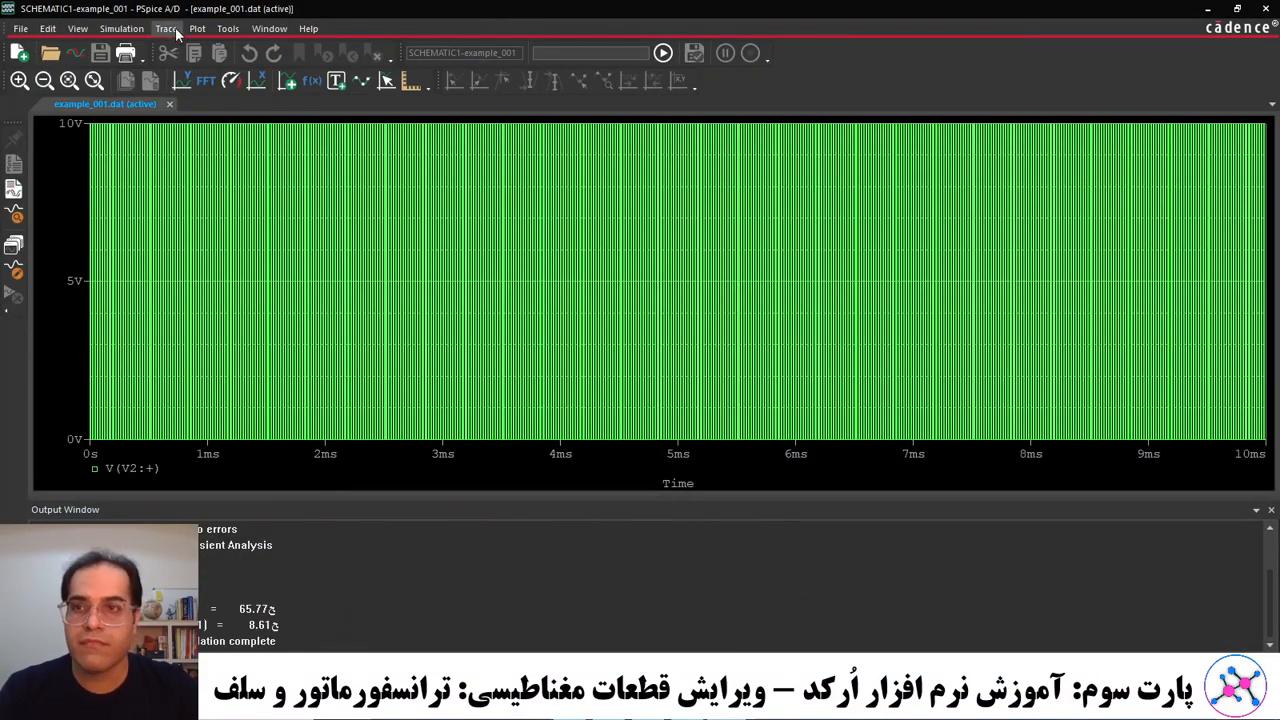
Replace the V(V2:+) trace in the new simulation results with the expression V(out2) - V(out1).
{"action": "left_click", "coordinate": [142, 466]}
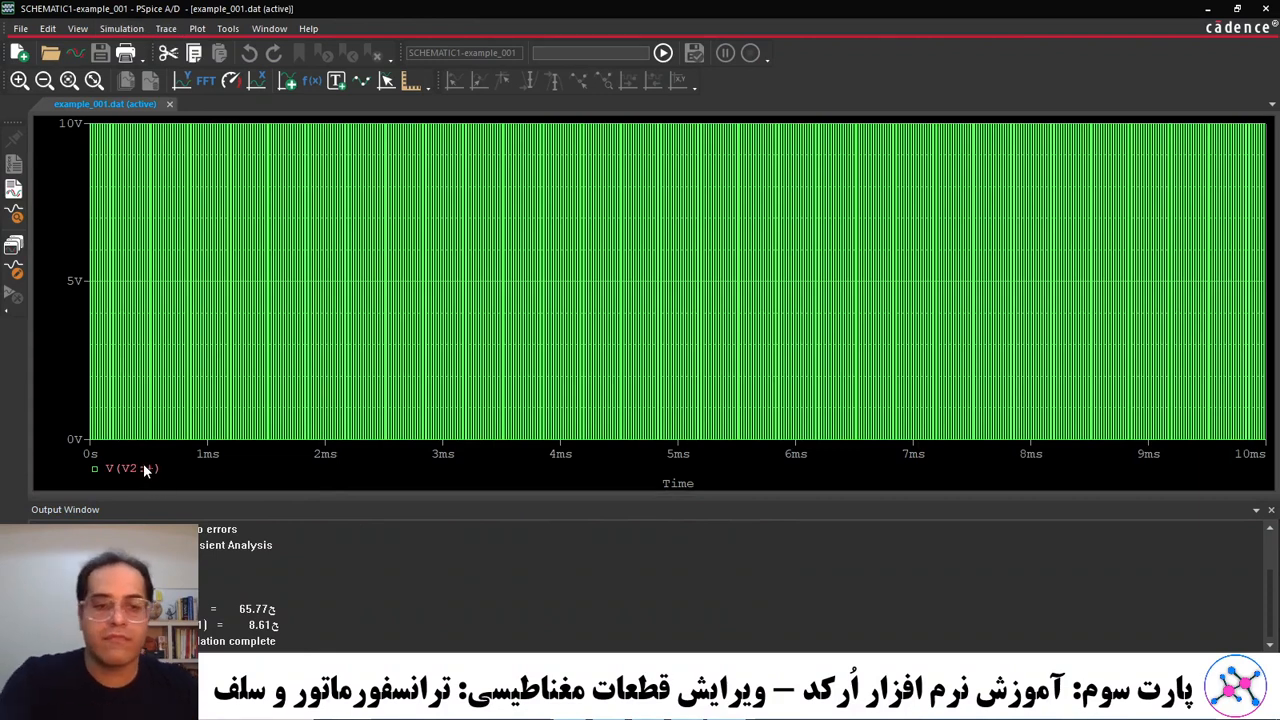
{"action": "key", "text": "Delete"}
{"action": "left_click", "coordinate": [166, 28]}
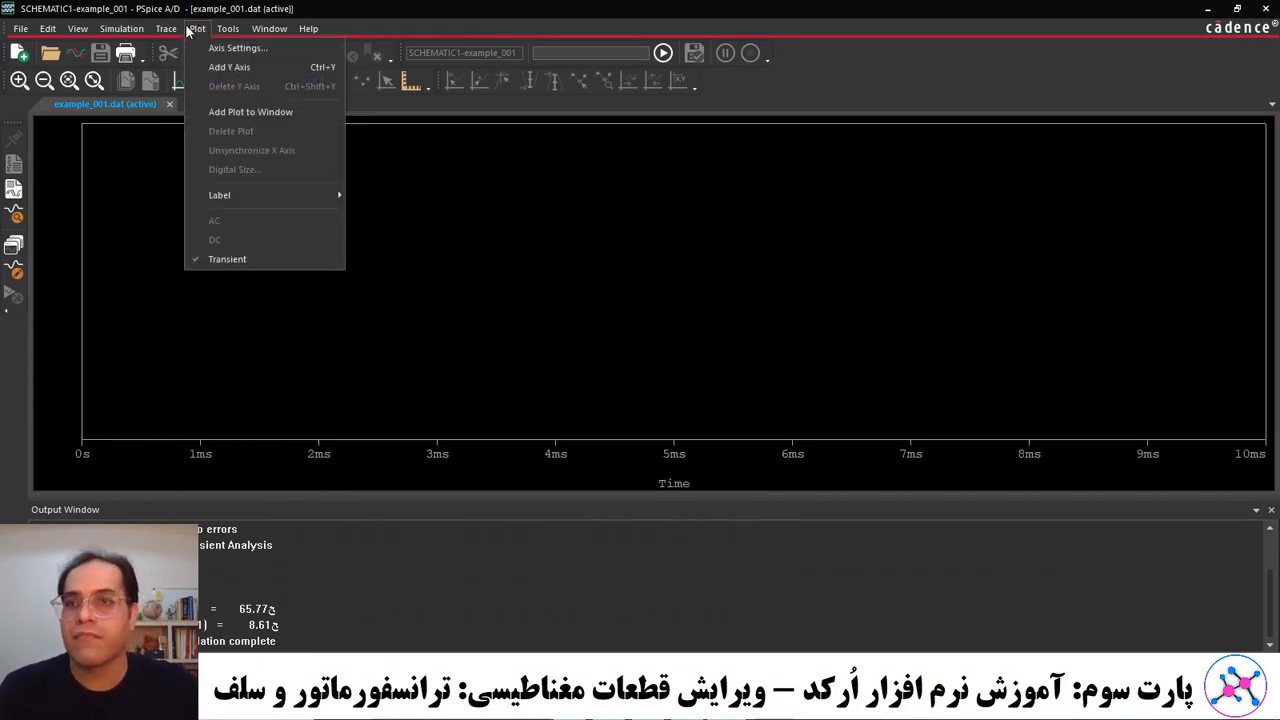
{"action": "left_click", "coordinate": [218, 47]}
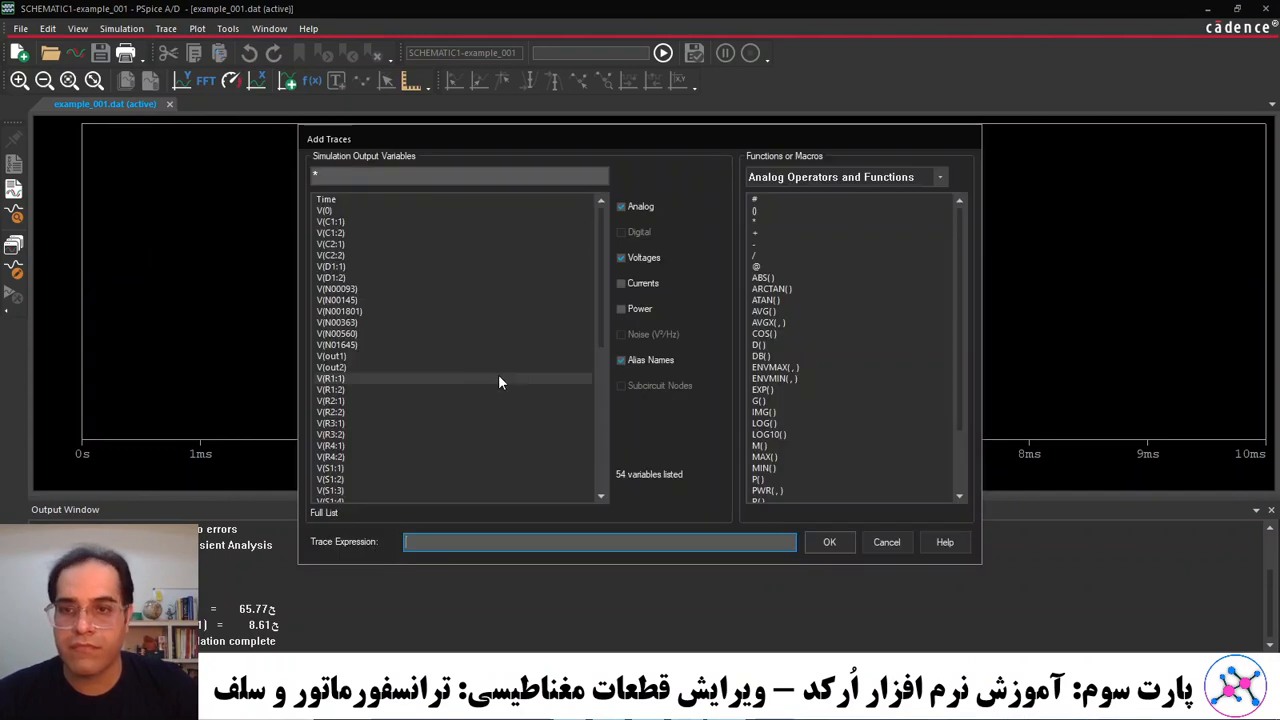
{"action": "left_click", "coordinate": [349, 367]}
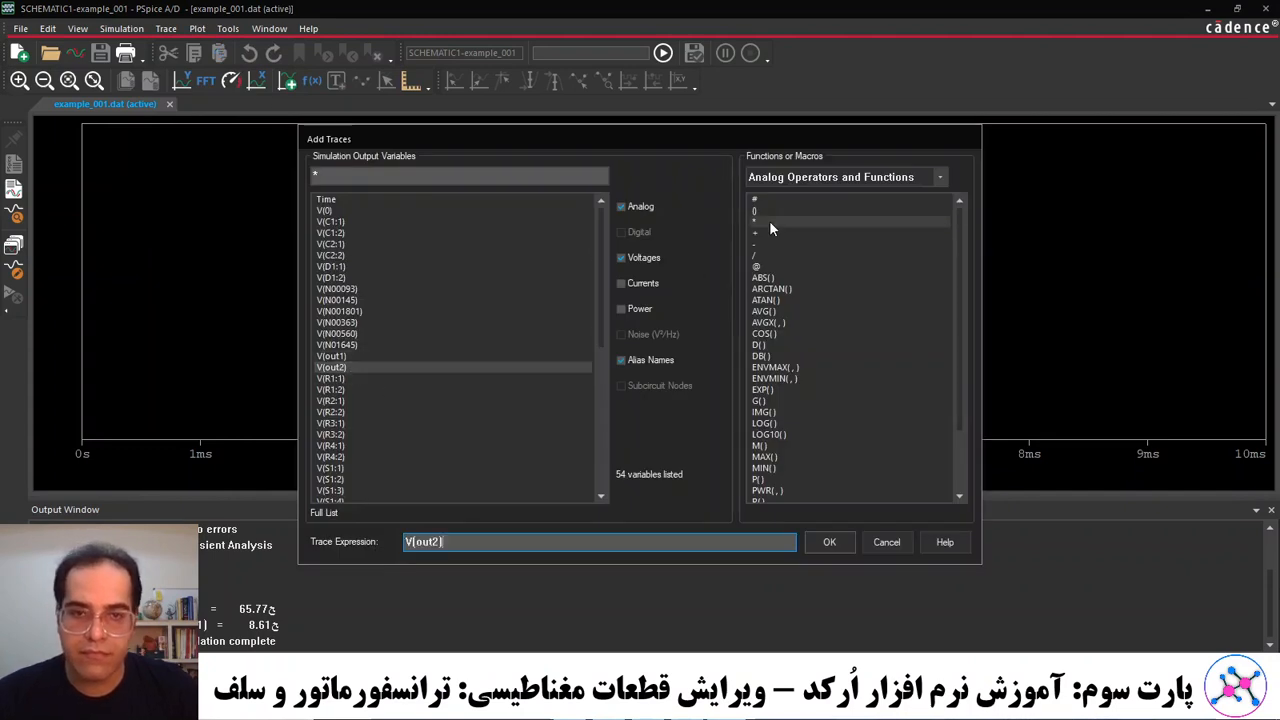
{"action": "left_click", "coordinate": [764, 244]}
{"action": "left_click", "coordinate": [340, 356]}
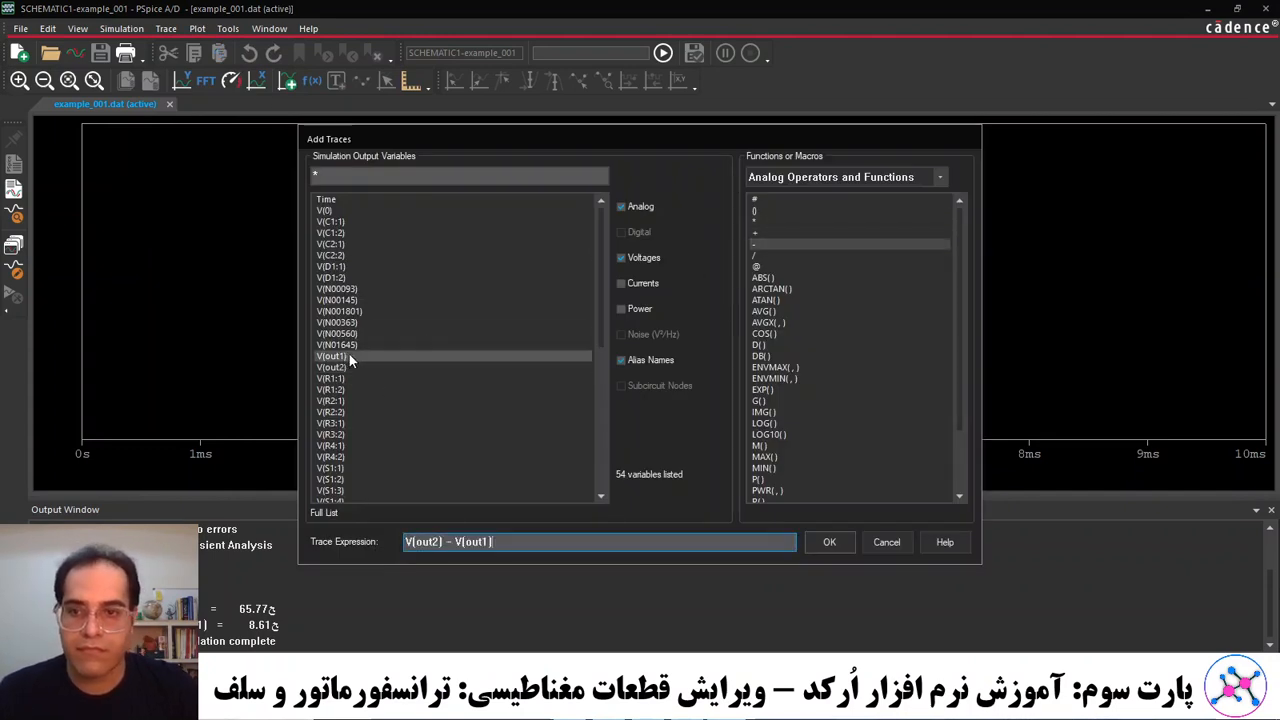
{"action": "left_click", "coordinate": [832, 542]}
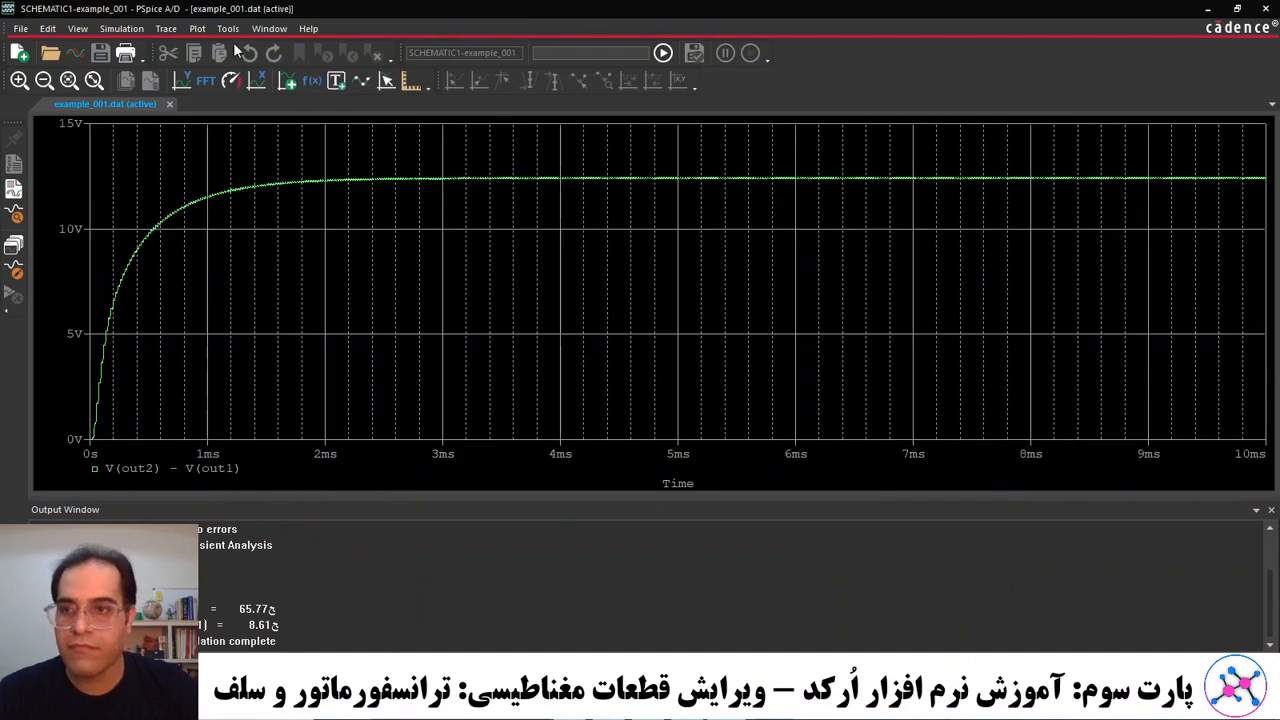
Measure the settled V(out2) - V(out1) voltage with a cursor at about 4.8 ms.
{"action": "left_click", "coordinate": [362, 84]}
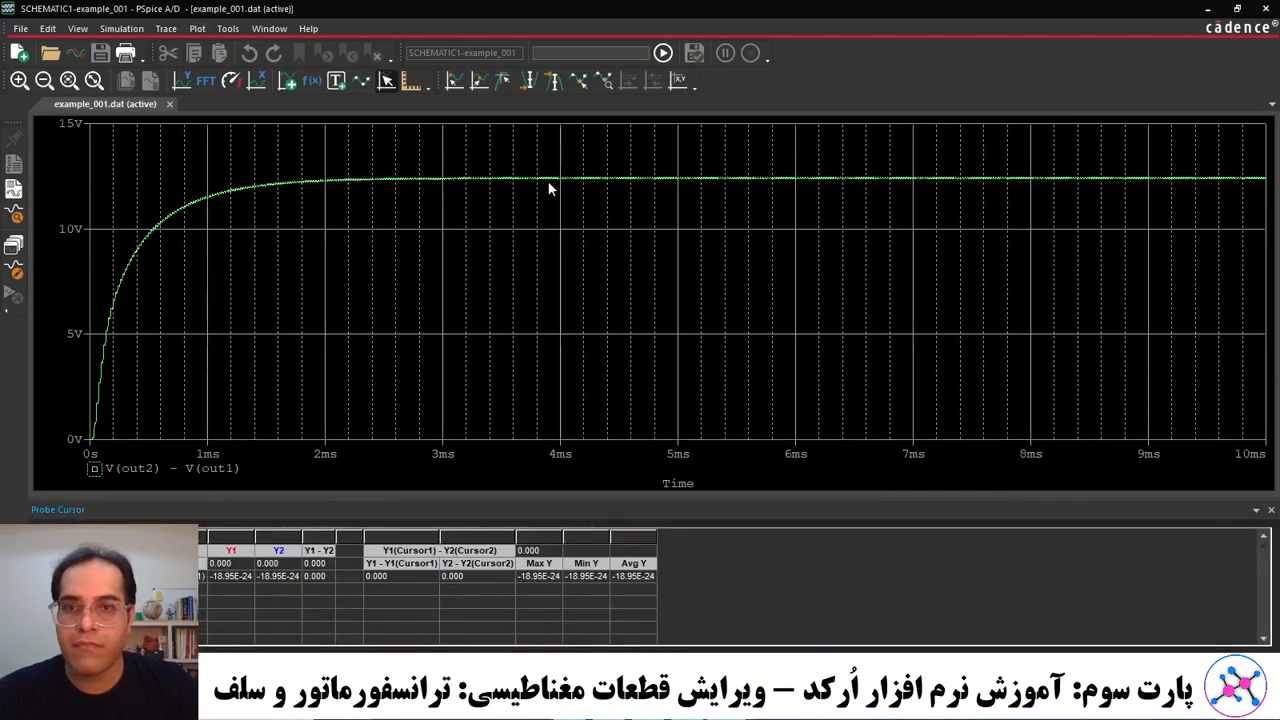
{"action": "left_click", "coordinate": [555, 182]}
{"action": "left_click", "coordinate": [653, 179]}
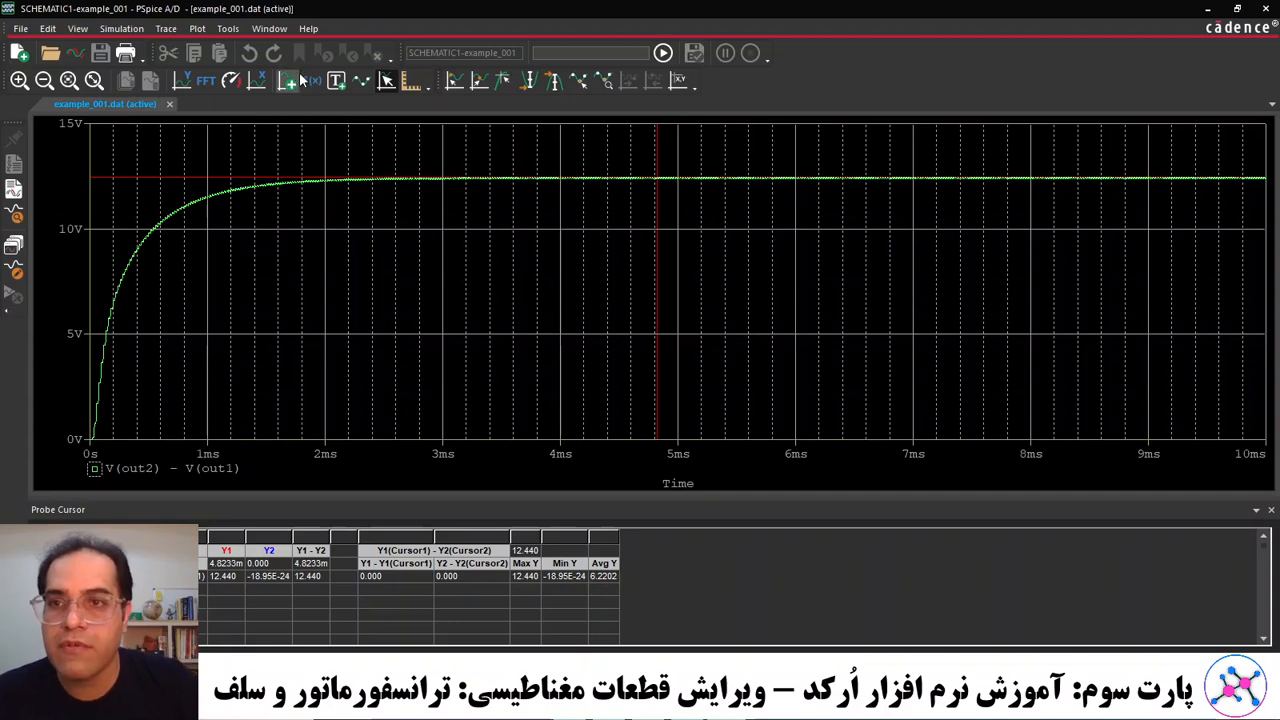
Add a second plot to the window and display the load resistor current I(R2) in it.
{"action": "left_click", "coordinate": [197, 29]}
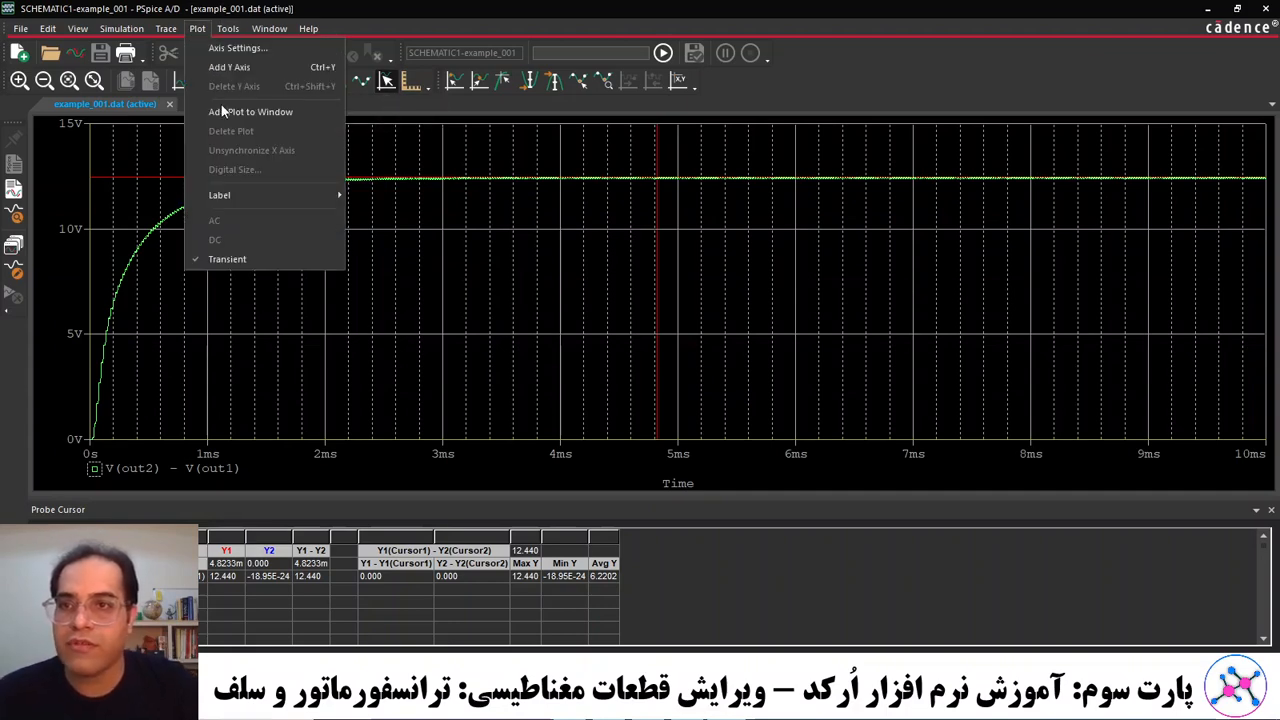
{"action": "left_click", "coordinate": [250, 112]}
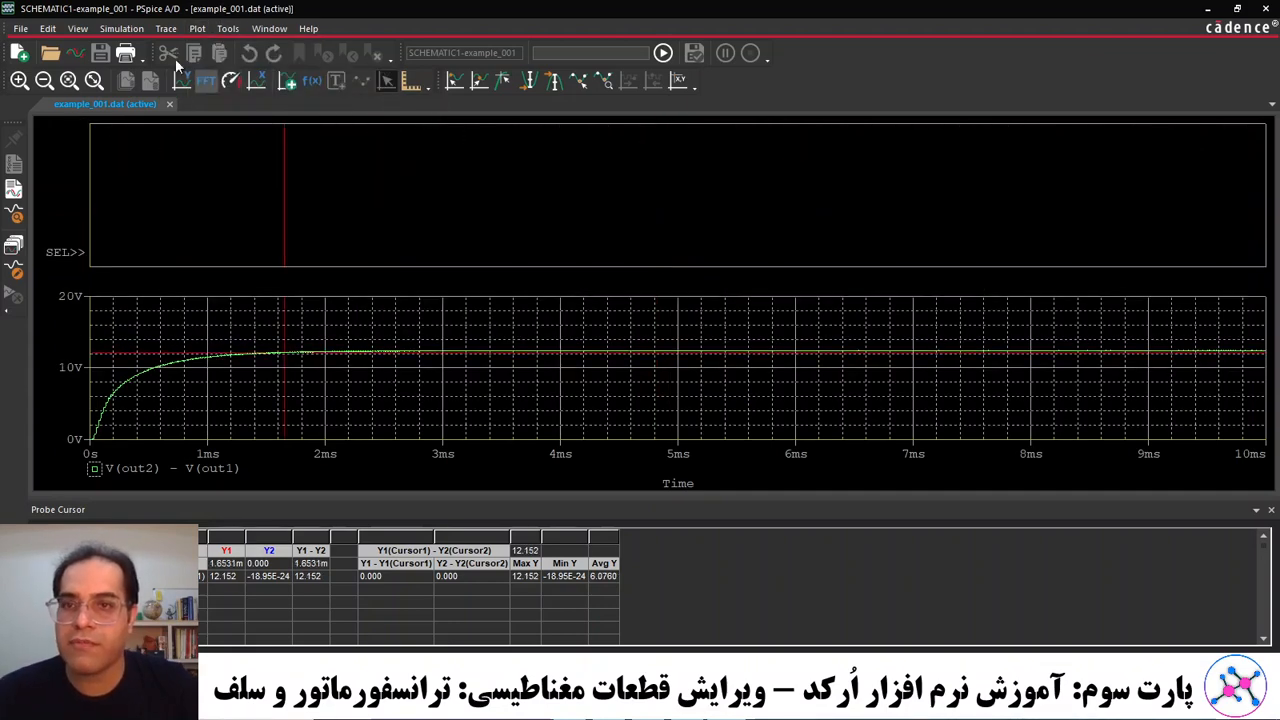
{"action": "left_click", "coordinate": [166, 29]}
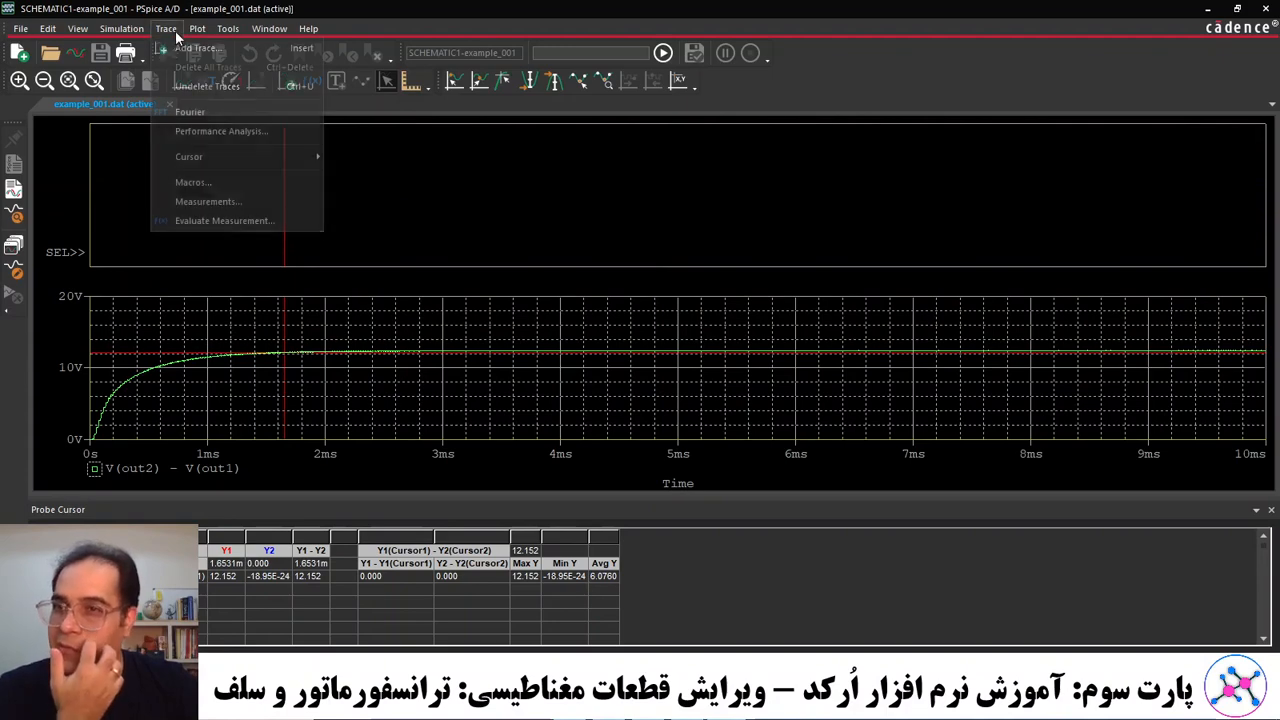
{"action": "left_click", "coordinate": [185, 47]}
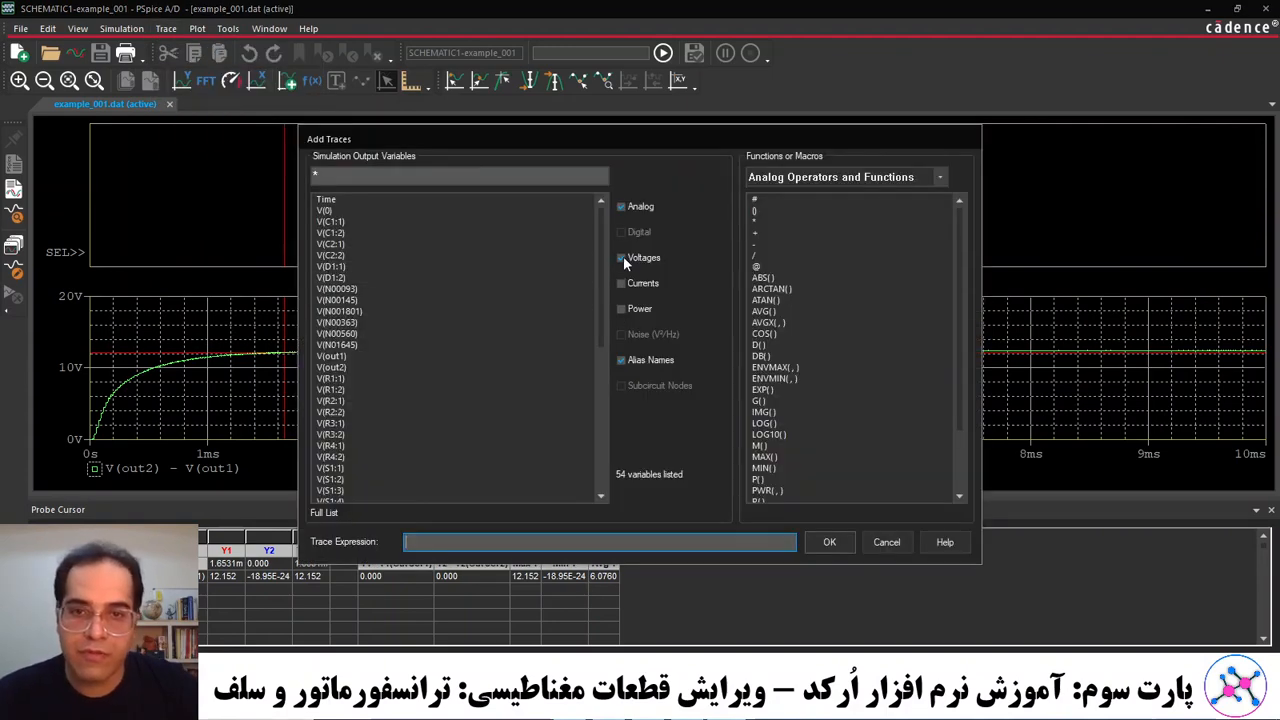
{"action": "left_click", "coordinate": [621, 257]}
{"action": "left_click", "coordinate": [621, 283]}
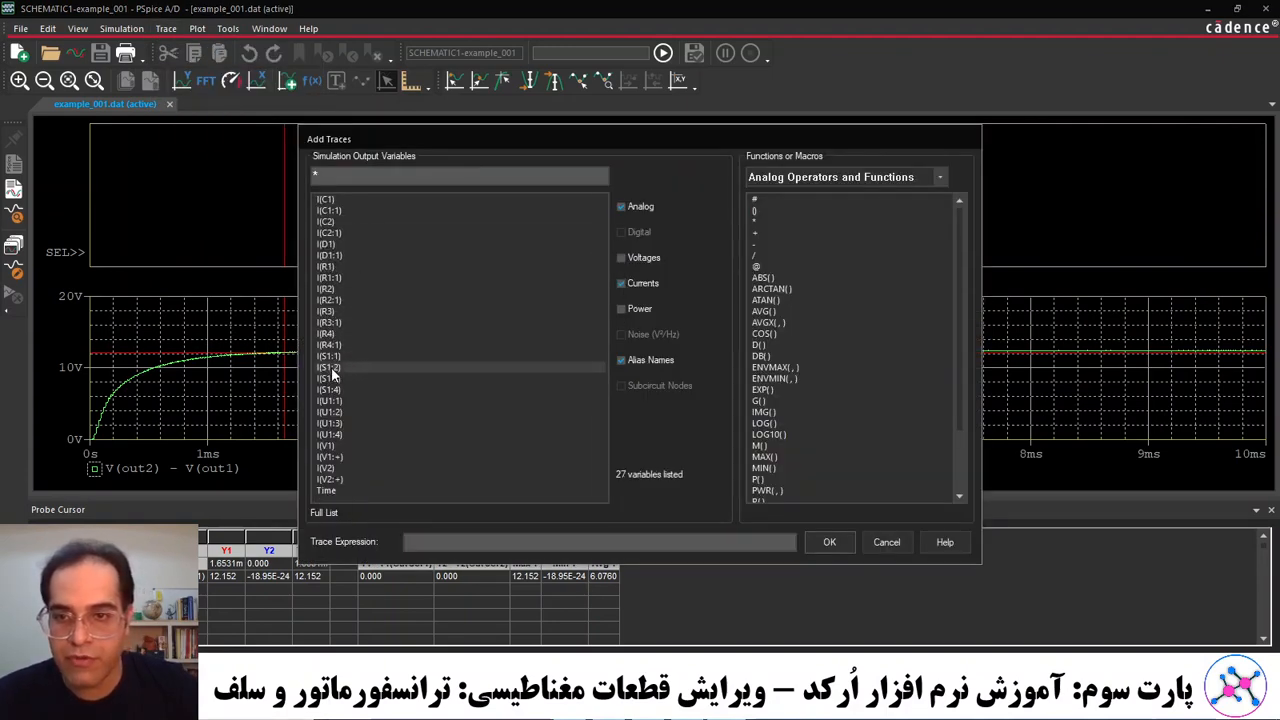
{"action": "left_click", "coordinate": [334, 279]}
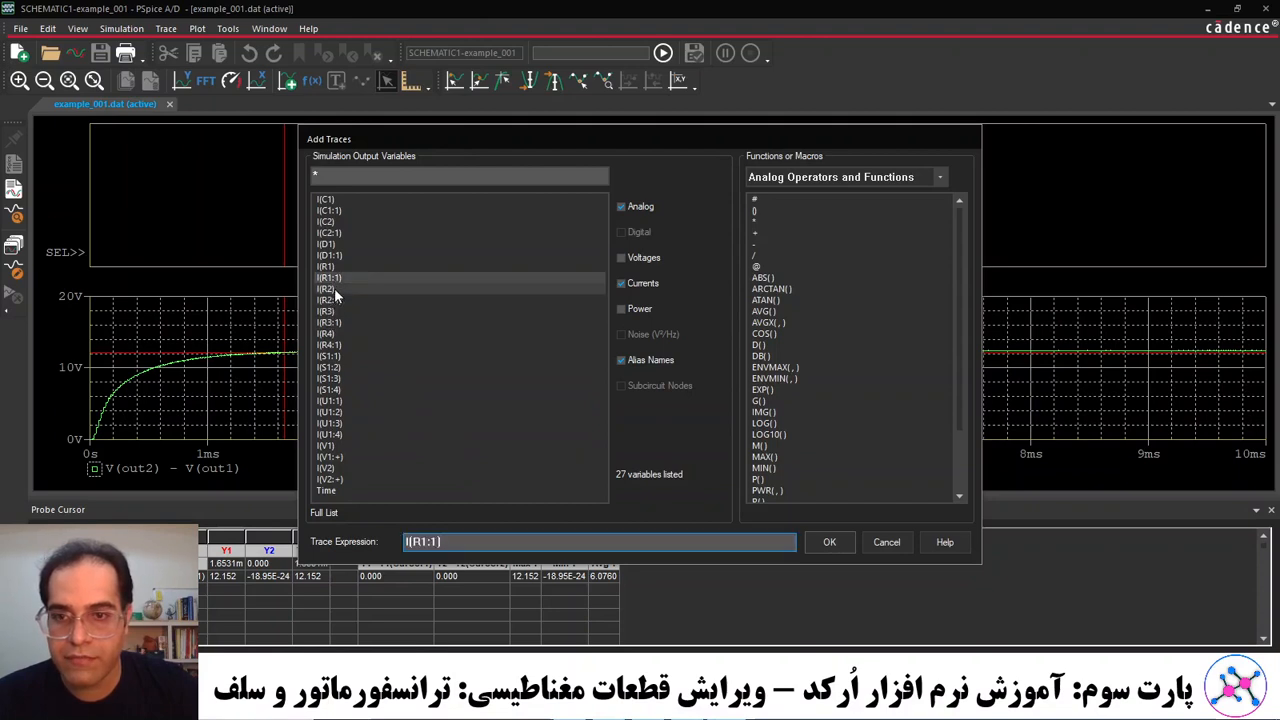
{"action": "key", "text": "ctrl+a"}
{"action": "key", "text": "BackSpace"}
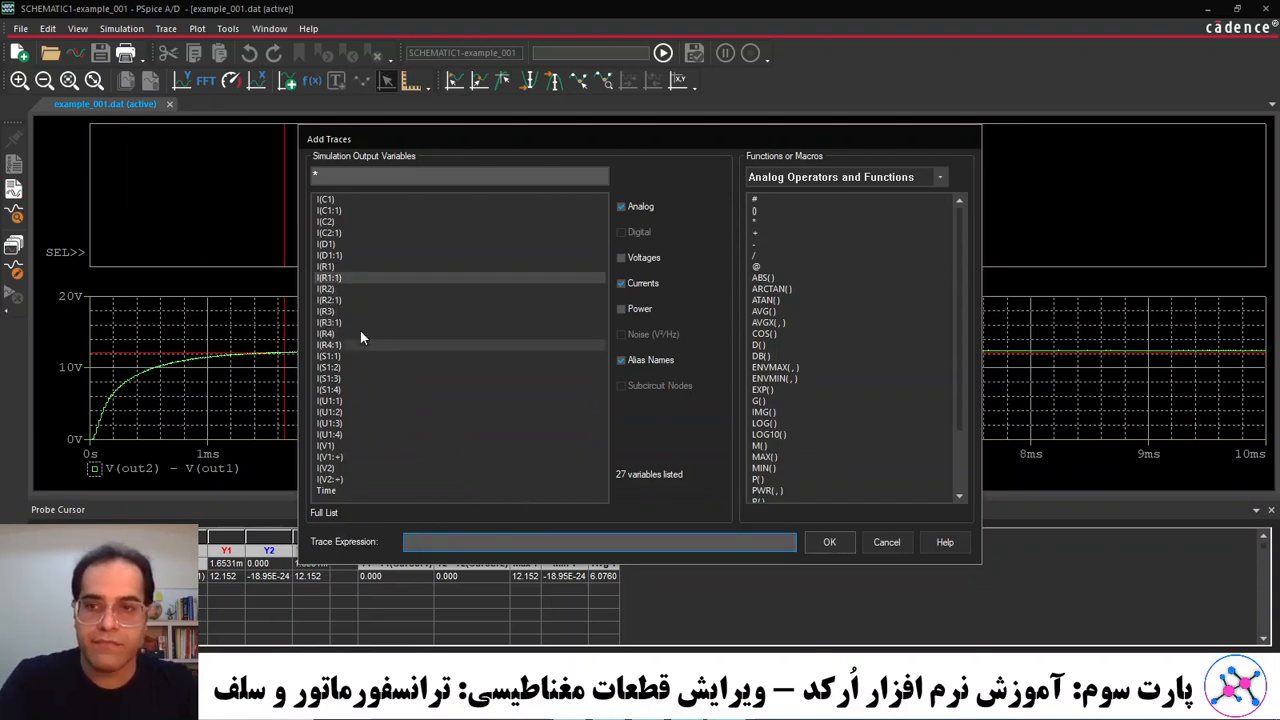
{"action": "left_click", "coordinate": [328, 288]}
{"action": "left_click", "coordinate": [829, 542]}
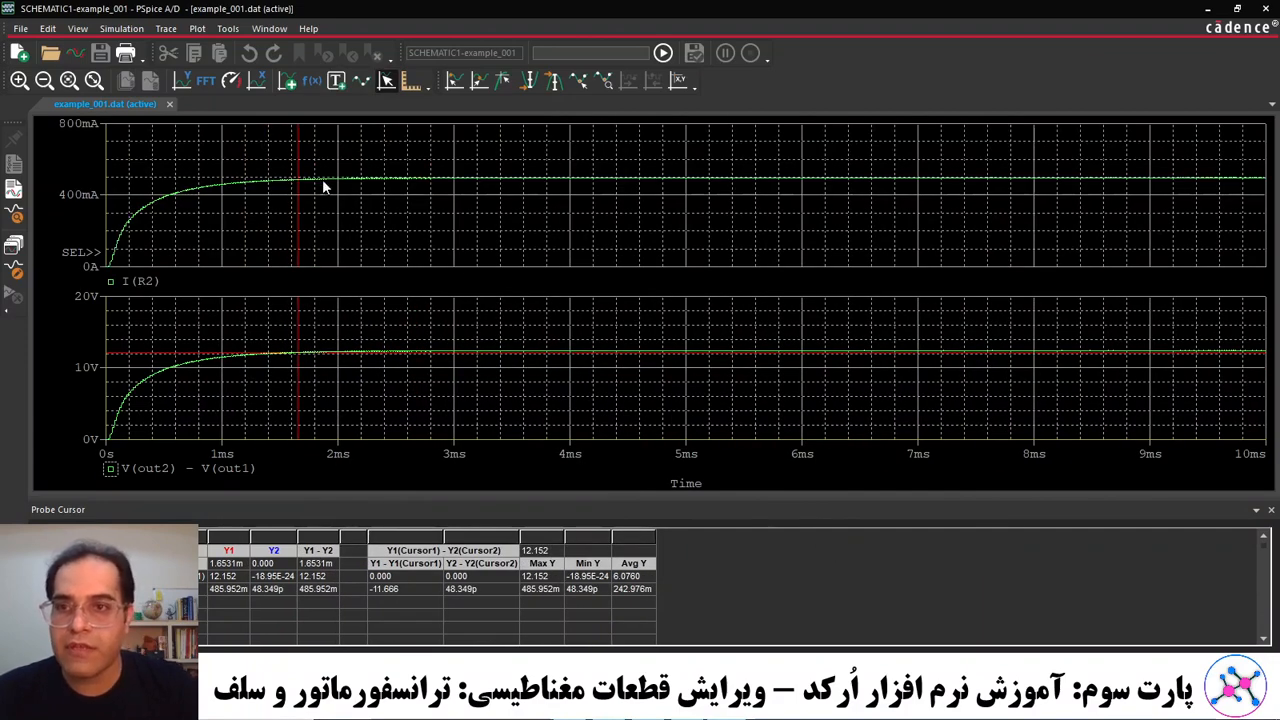
Examine the load current and output voltage at about 3.05 ms, including their ripple from roughly 2.7 to 3.37 ms, and return to the OrCAD Capture schematic.
{"action": "left_click_drag", "start_coordinate": [322, 183], "coordinate": [460, 185]}
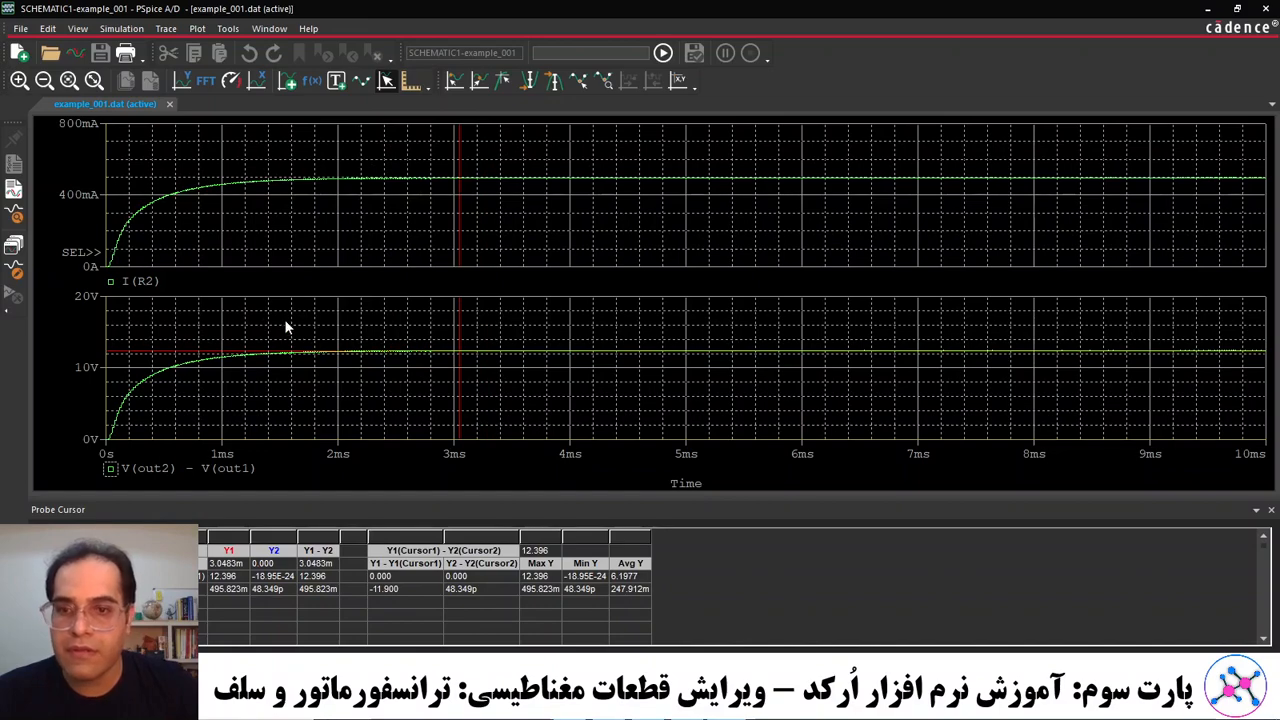
{"action": "left_click", "coordinate": [70, 84]}
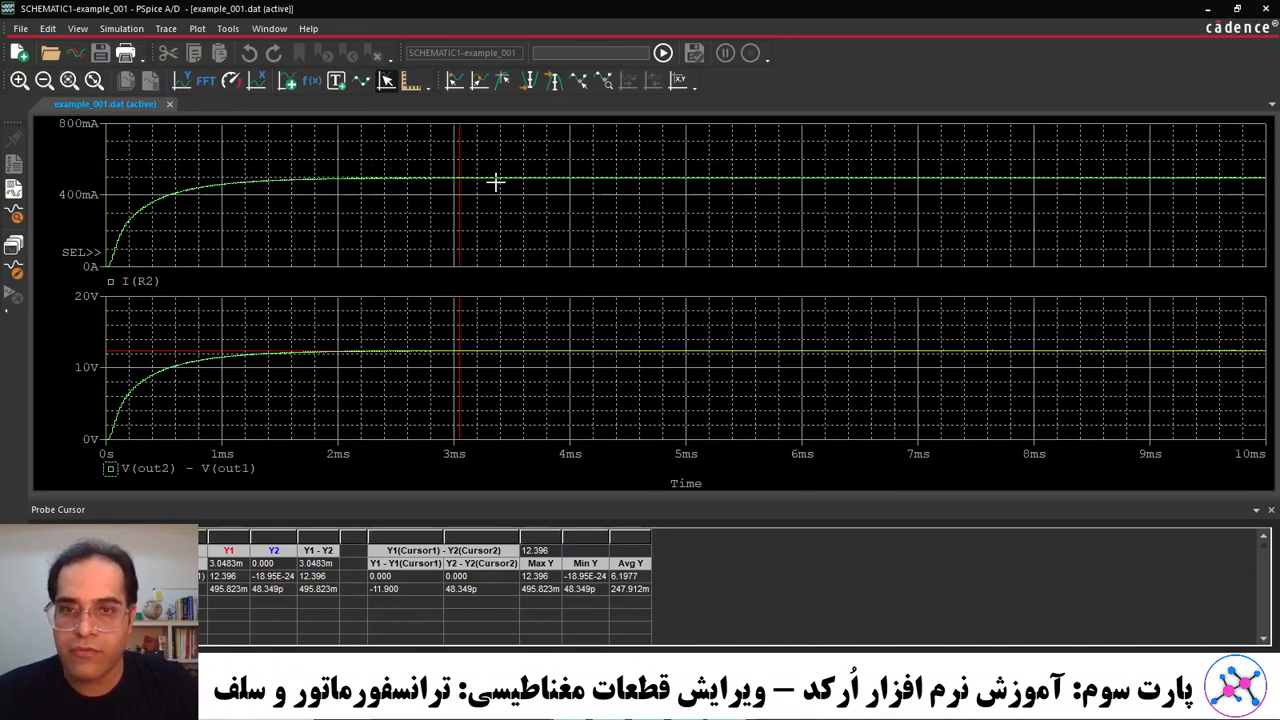
{"action": "left_click_drag", "start_coordinate": [491, 177], "coordinate": [409, 198]}
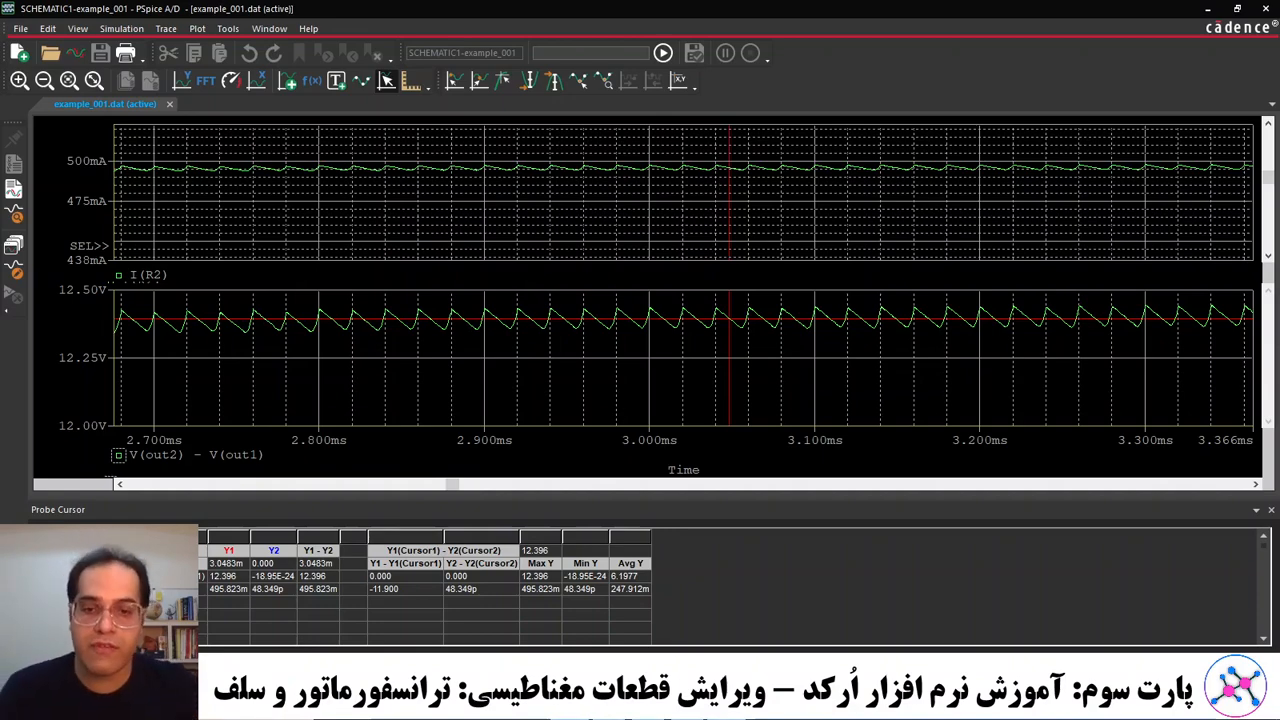
{"action": "key", "text": "alt+Tab"}
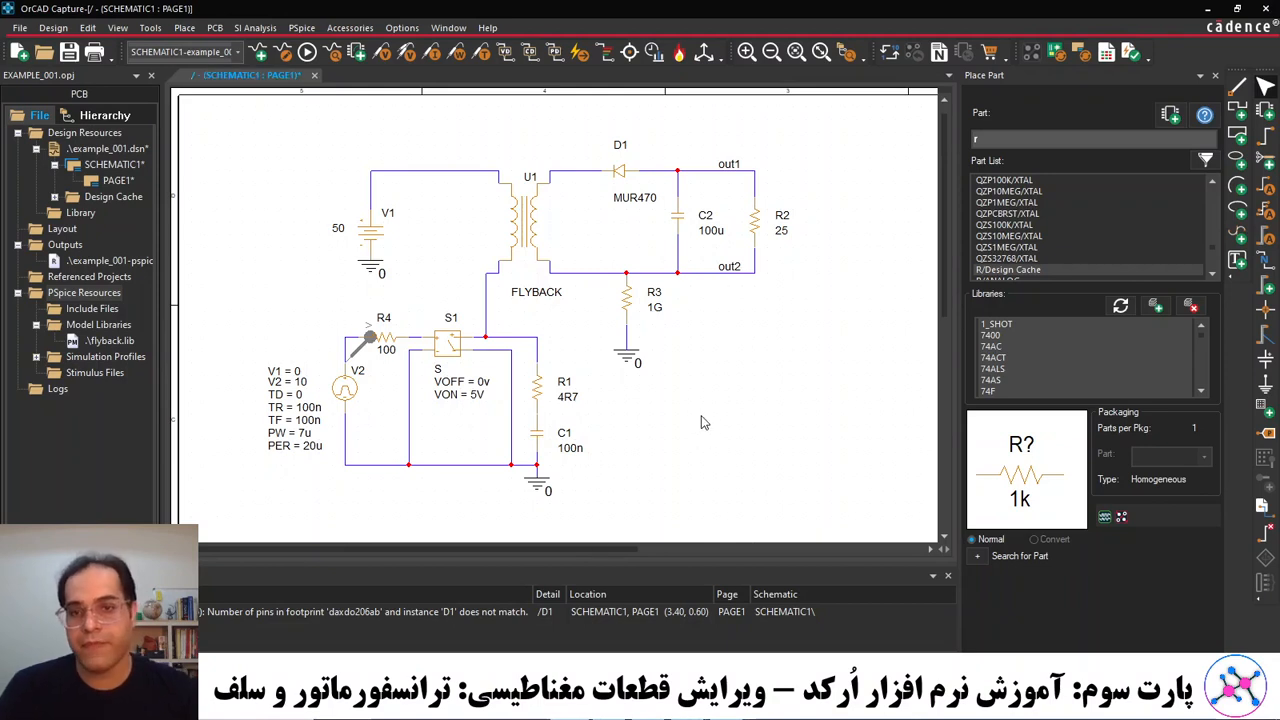